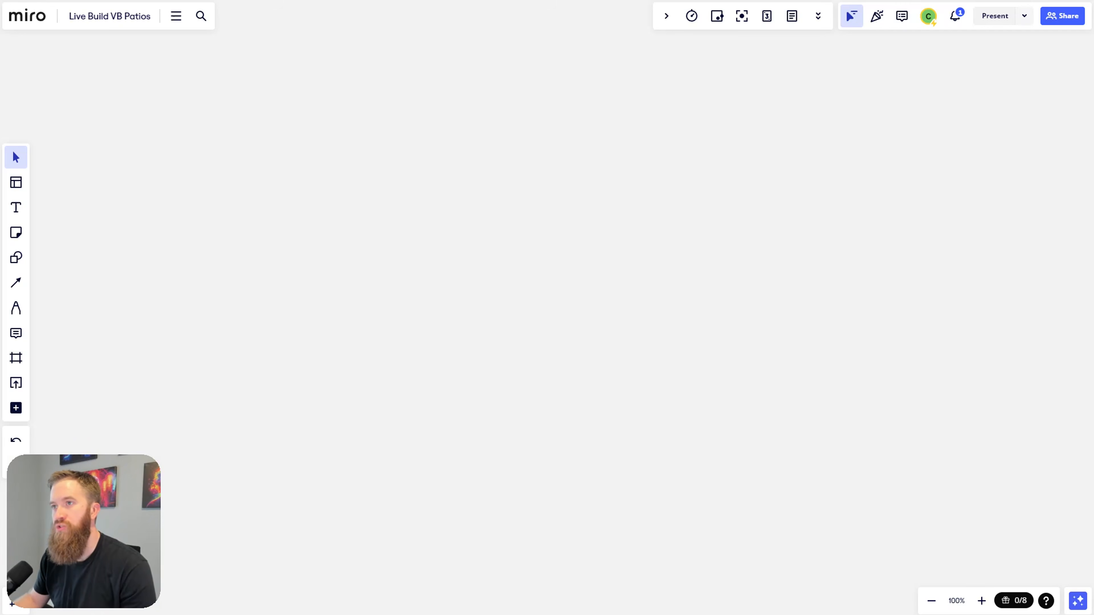
Step: Switch from the empty Live Build VB Patios board to the Virginia Beach Patios website
key("alt+Tab")
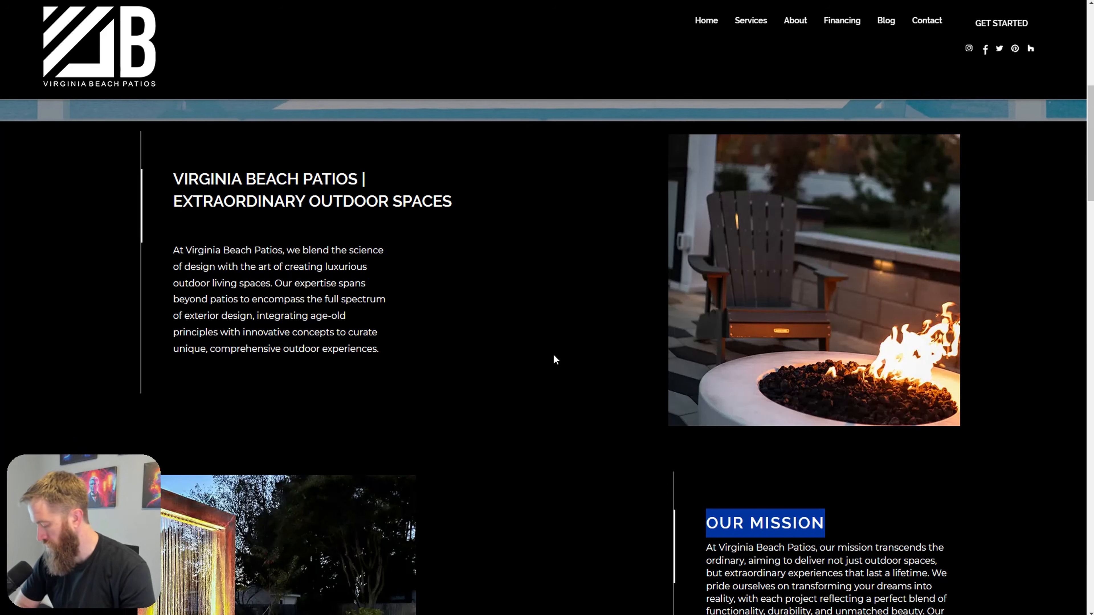
Step: Scroll through the Virginia Beach Patios home page and check its navigation menus
scroll(553, 360, "up", 8)
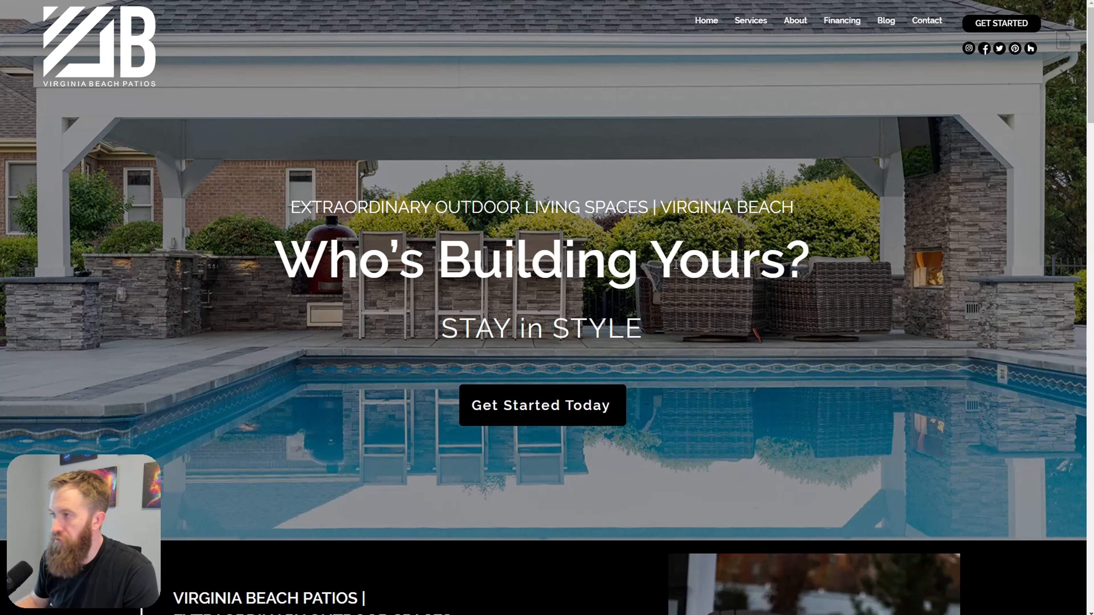
mouse_move(761, 30)
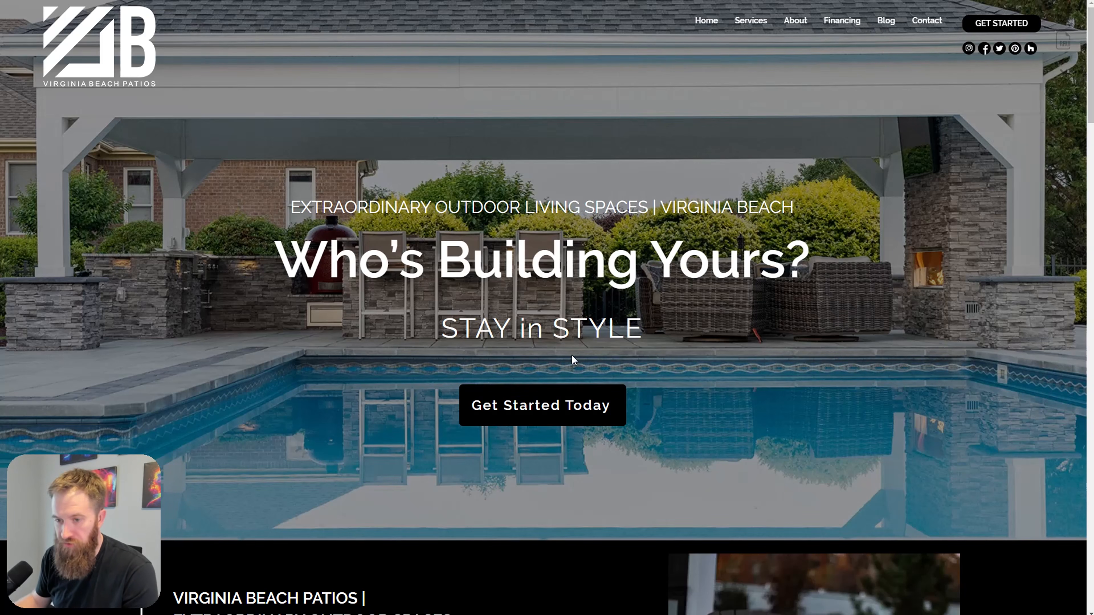
scroll(751, 267, "down", 1)
scroll(751, 268, "down", 10)
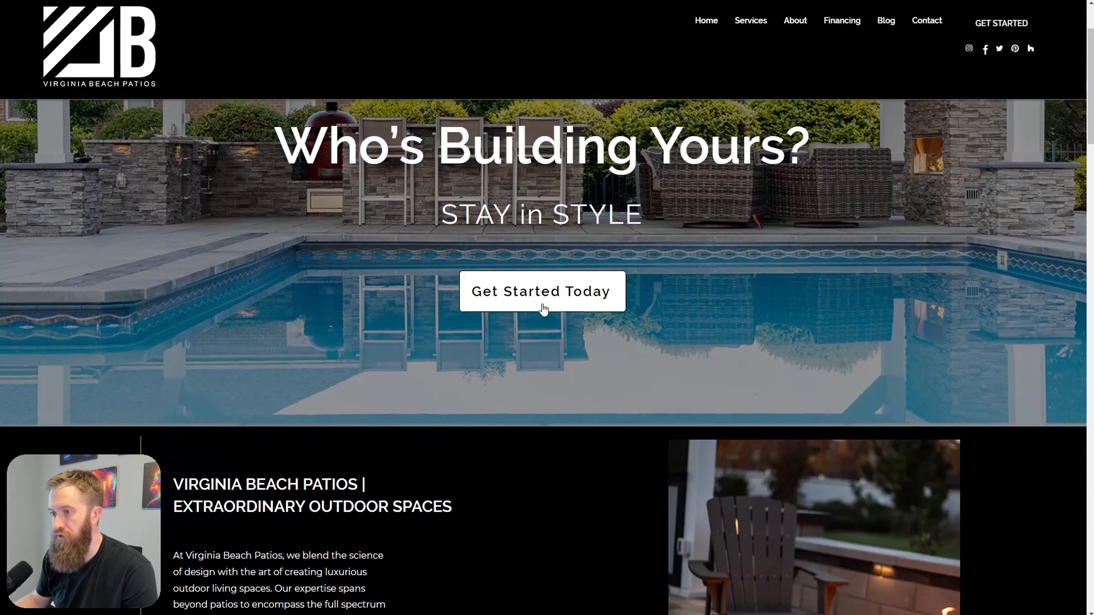
scroll(493, 383, "down", 15)
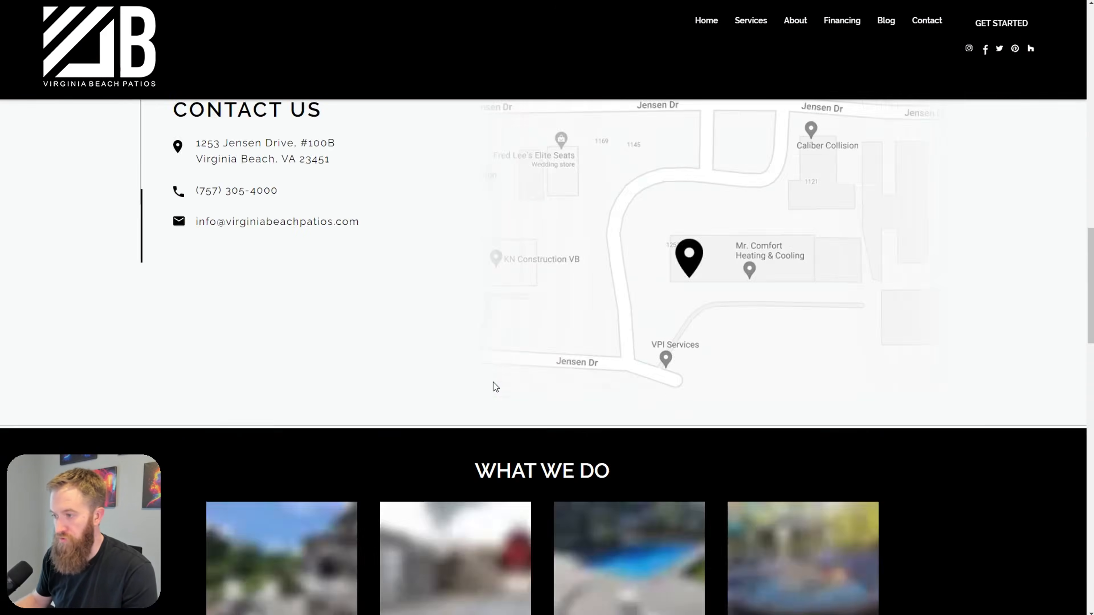
scroll(500, 392, "up", 10)
scroll(505, 410, "up", 15)
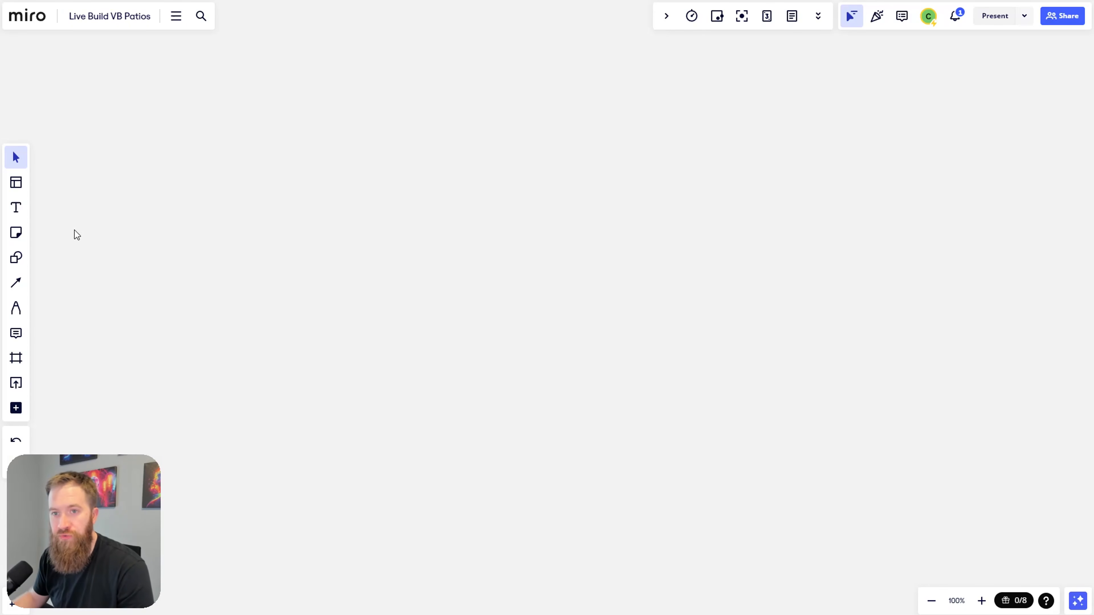
Step: Place a circle on the board labelled Start
left_click(16, 257)
left_click(100, 267)
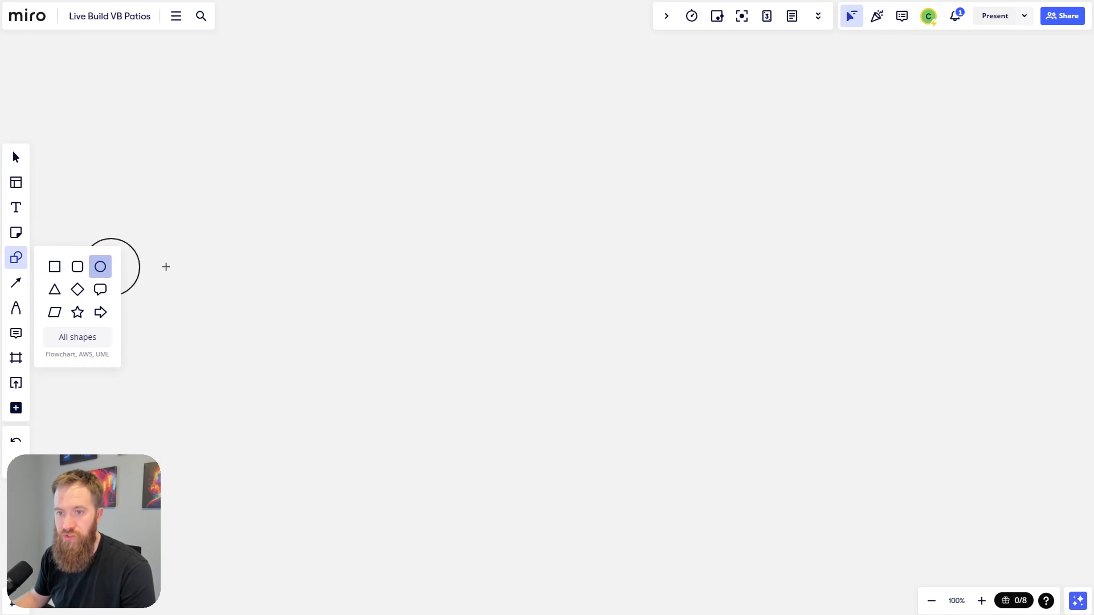
left_click(363, 263)
type("Start")
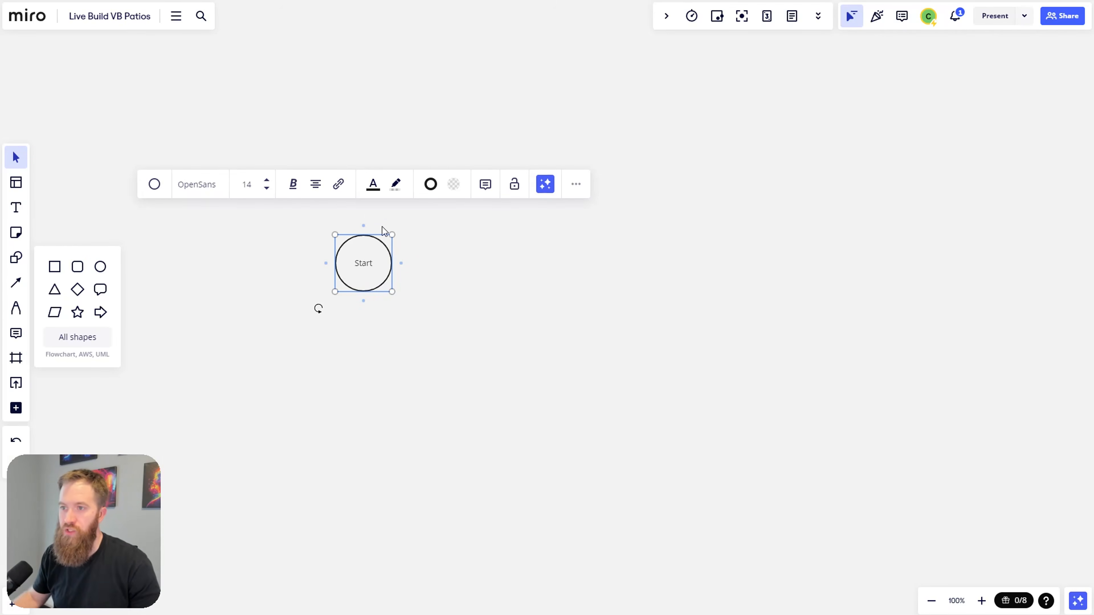
left_click(606, 325)
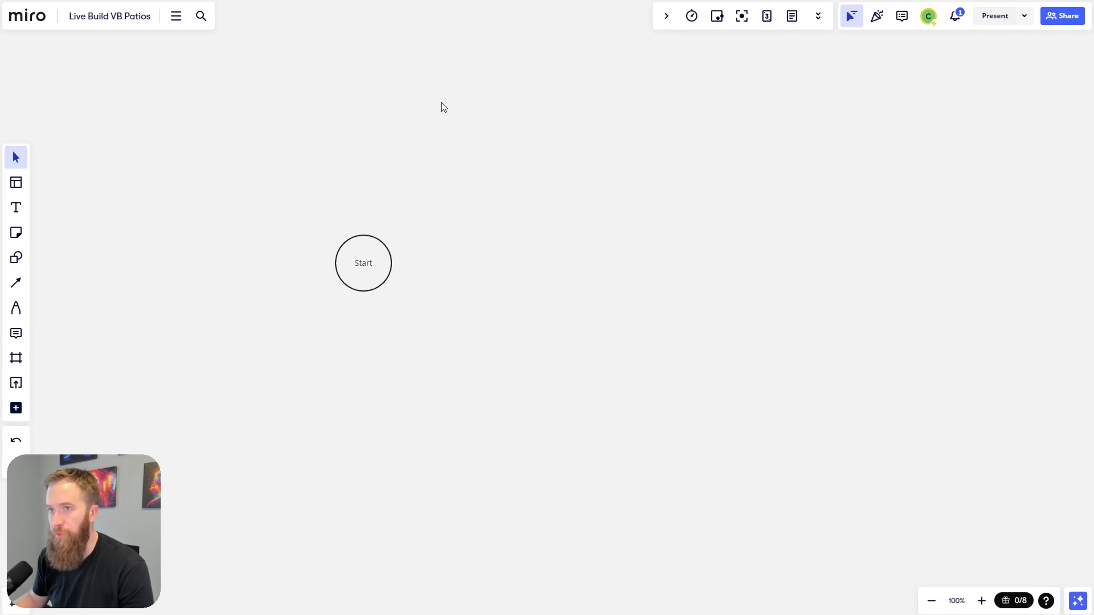
Step: Draw an arrow from Start to a new square and type its label
left_click(394, 266)
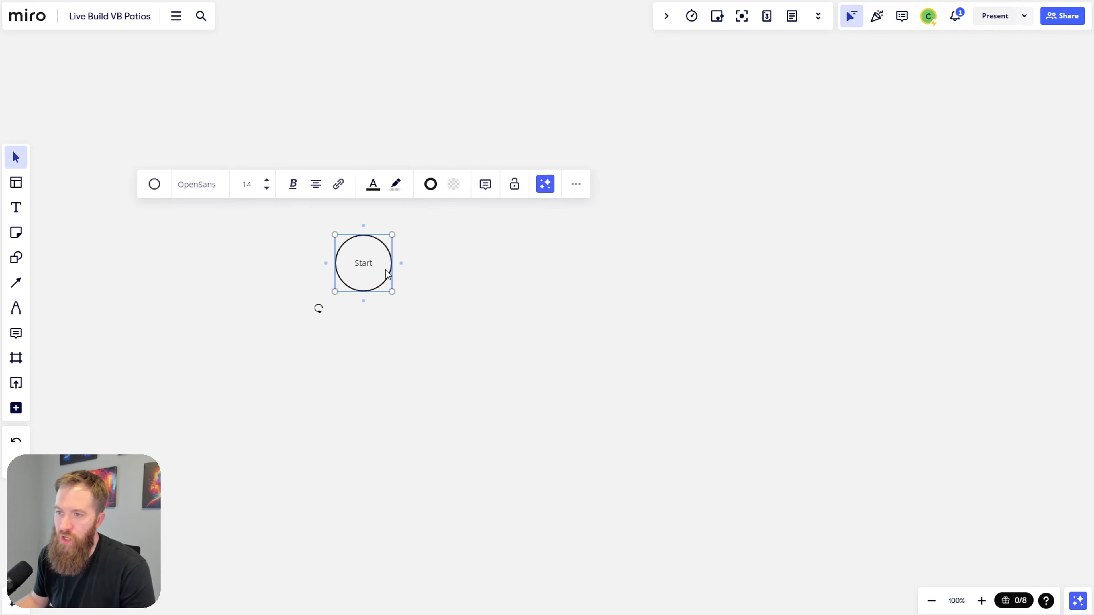
mouse_move(403, 266)
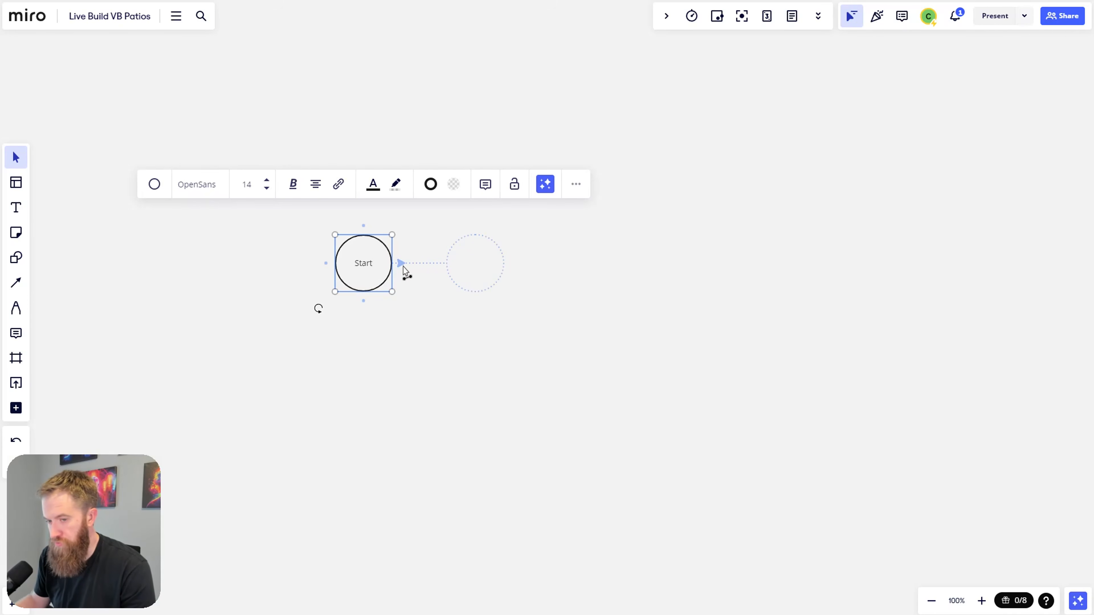
left_click_drag(403, 266, 505, 263)
left_click(523, 332)
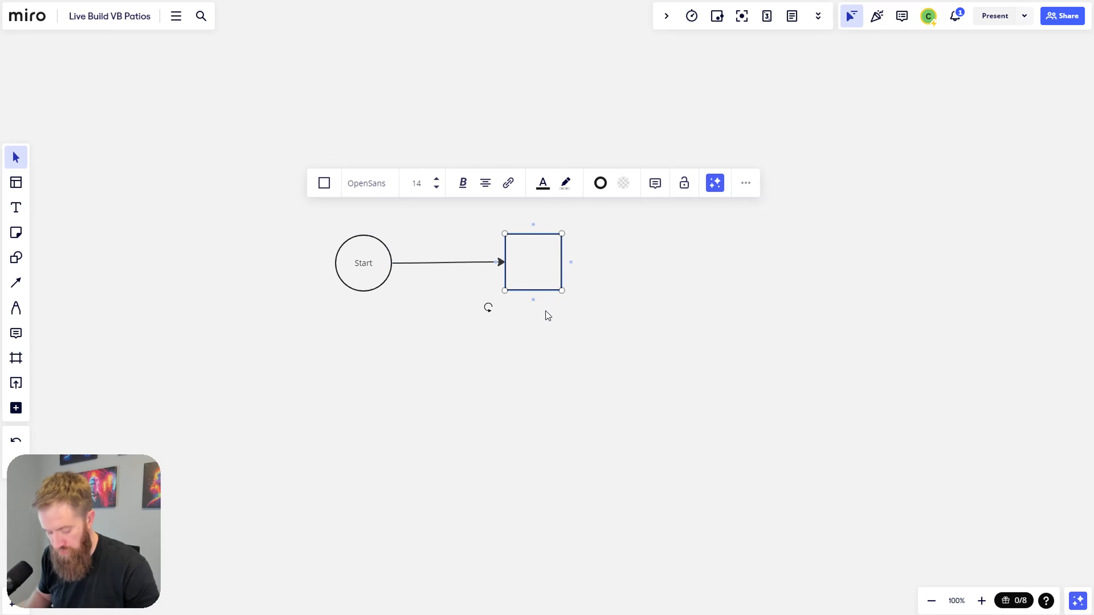
type("Gree")
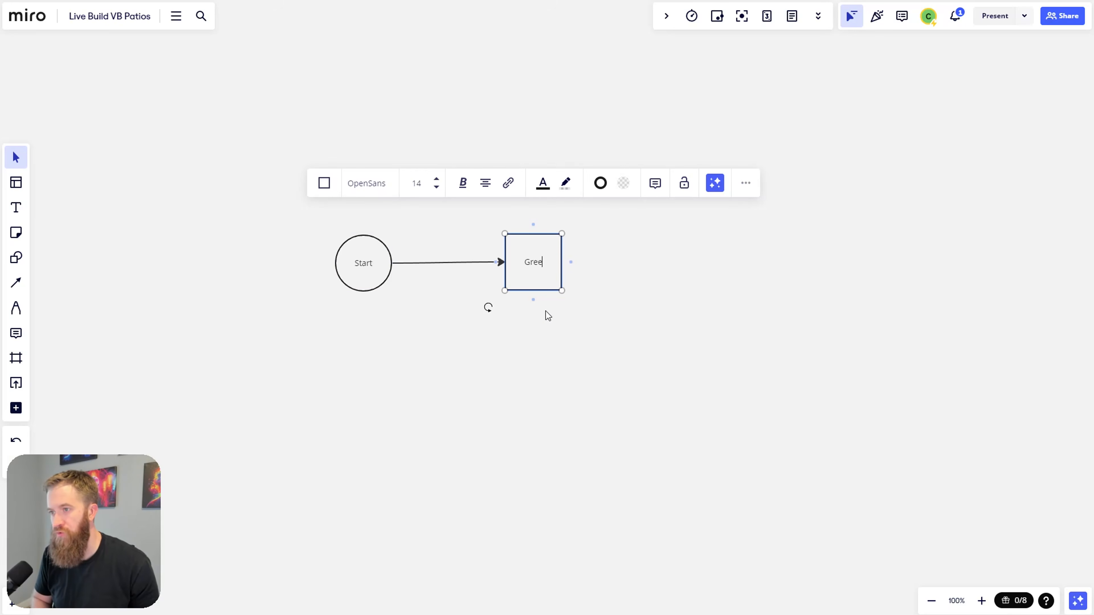
type("nlight - Intro")
Step: Correct the square's label to 'Greeting / Aknowledgement' and widen the box to fit
key("super")
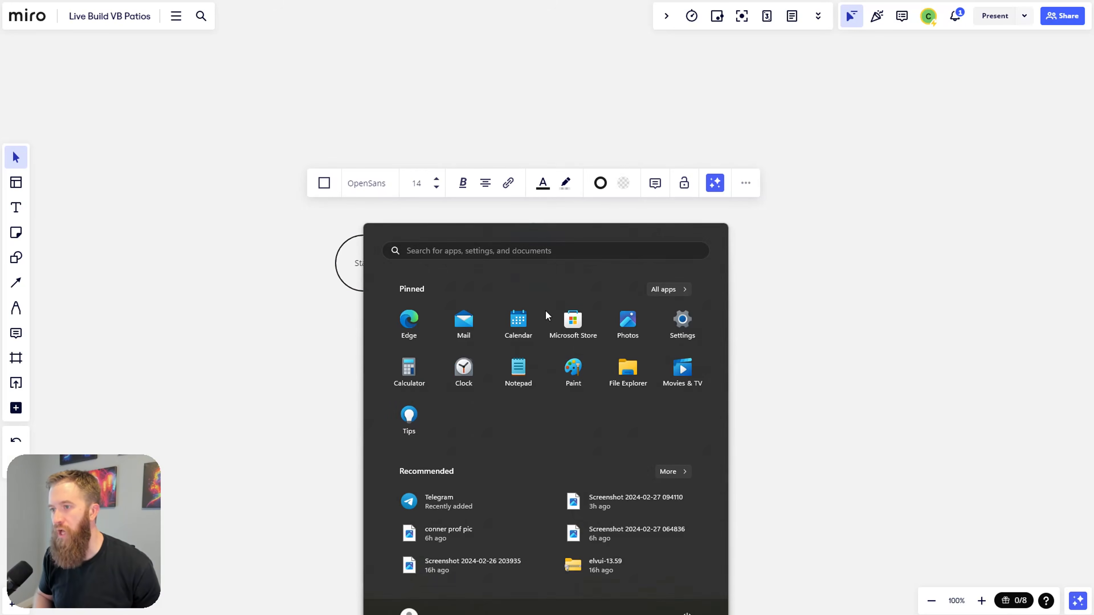
left_click(788, 276)
left_click(550, 274)
double_click(550, 270)
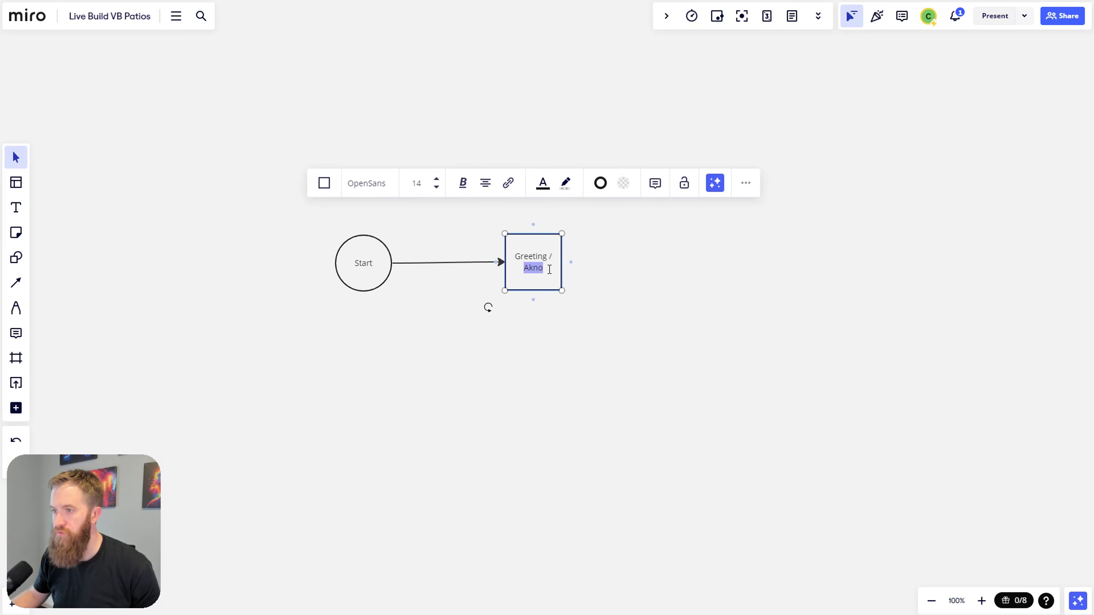
type("Aknowledgement")
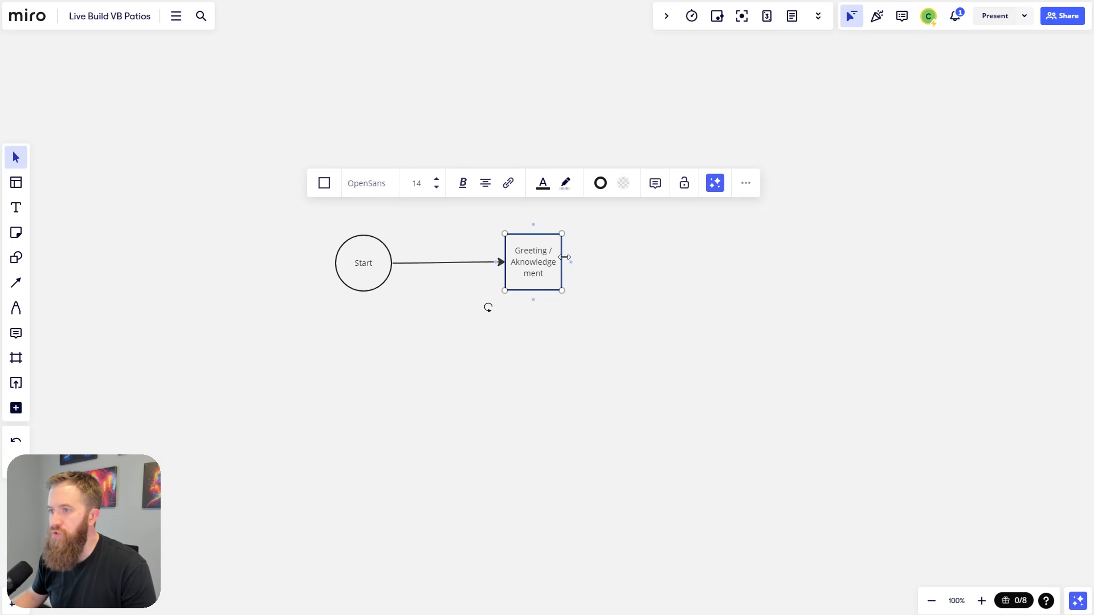
left_click_drag(577, 257, 625, 257)
left_click(653, 414)
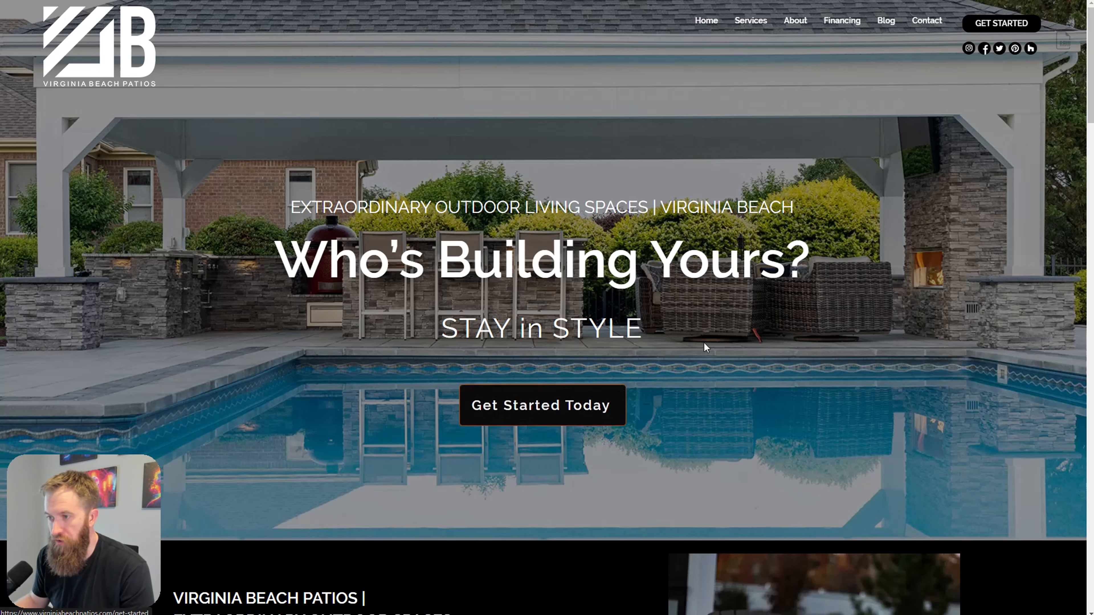
Step: Open the Get Started form and try the Last Name field and project aspect checkboxes
left_click(576, 410)
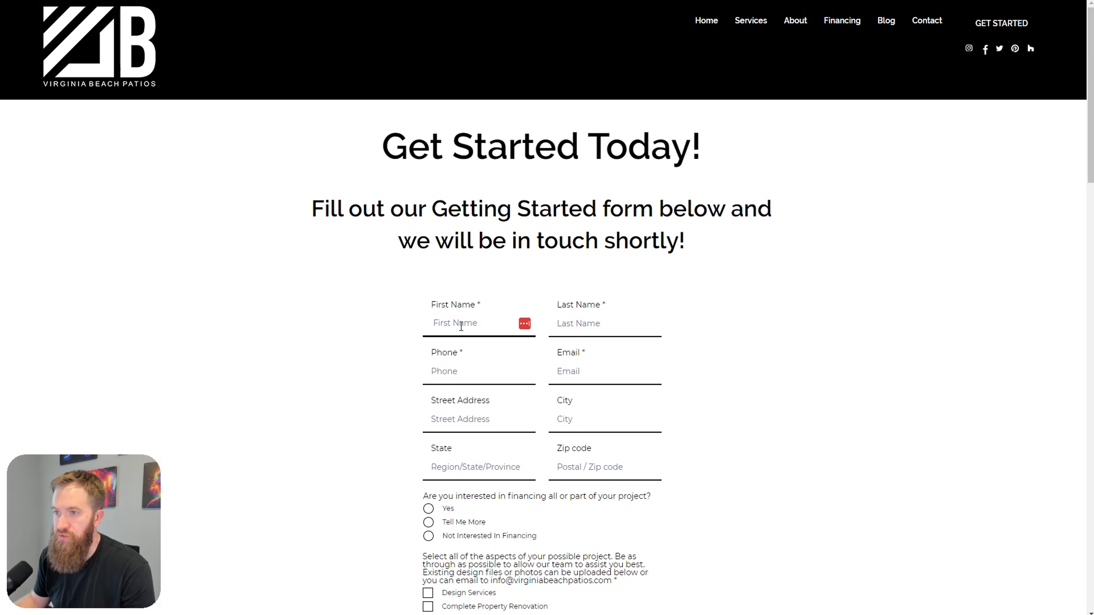
scroll(449, 303, "down", 1)
scroll(449, 303, "down", 2)
scroll(520, 276, "up", 5)
left_click(580, 319)
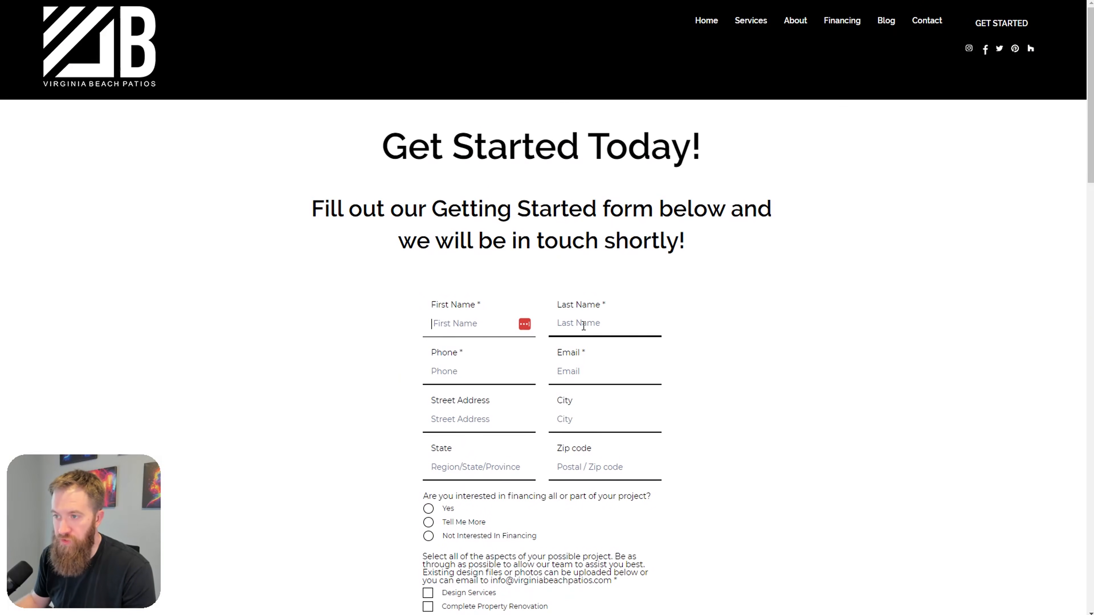
scroll(734, 402, "down", 5)
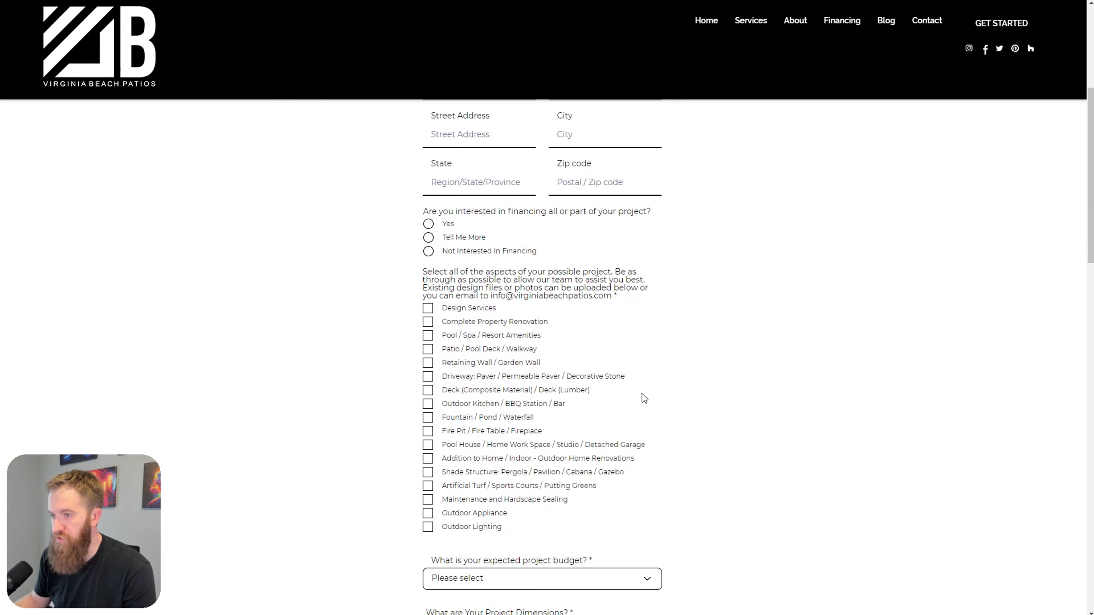
left_click(428, 322)
left_click(428, 336)
left_click(428, 321)
left_click(428, 337)
scroll(429, 340, "down", 5)
scroll(472, 343, "up", 2)
scroll(345, 411, "down", 1)
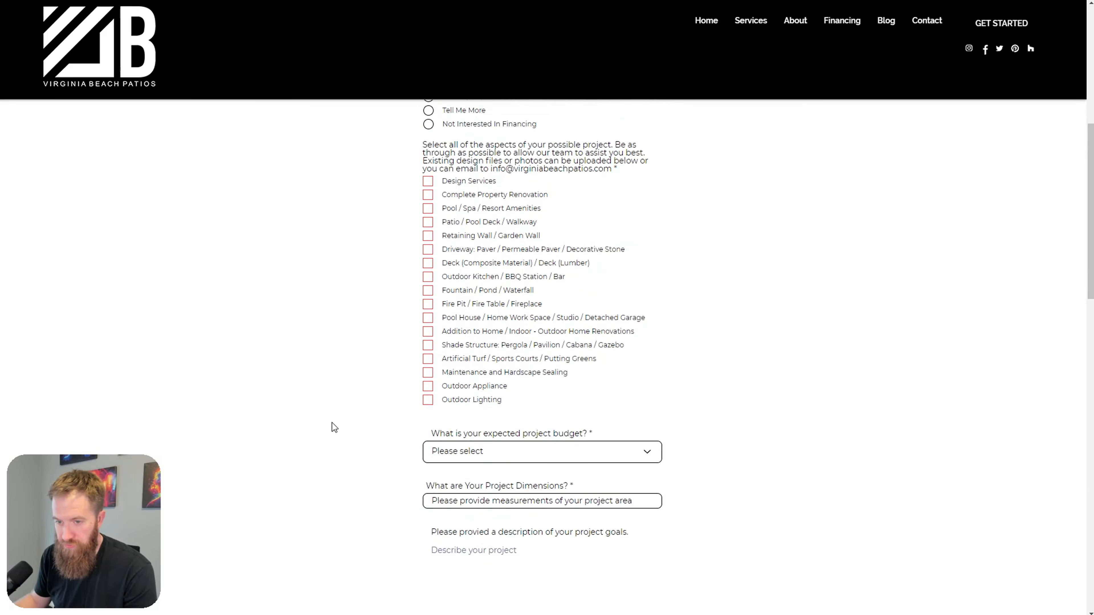
Step: Browse the budget range list without choosing, then go back to the home page
left_click(644, 409)
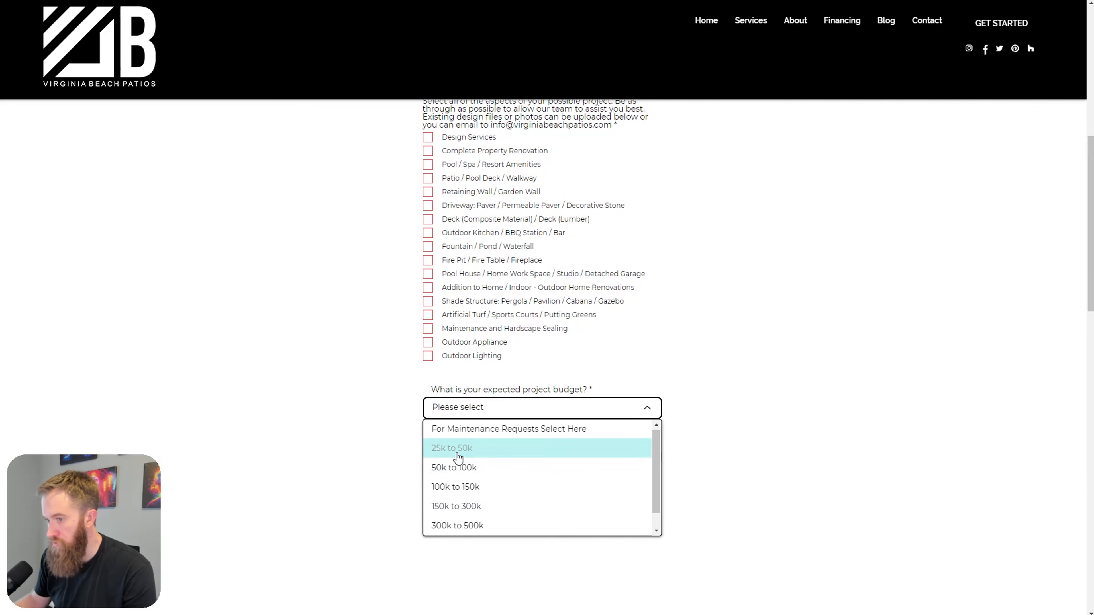
left_click(649, 410)
left_click(651, 412)
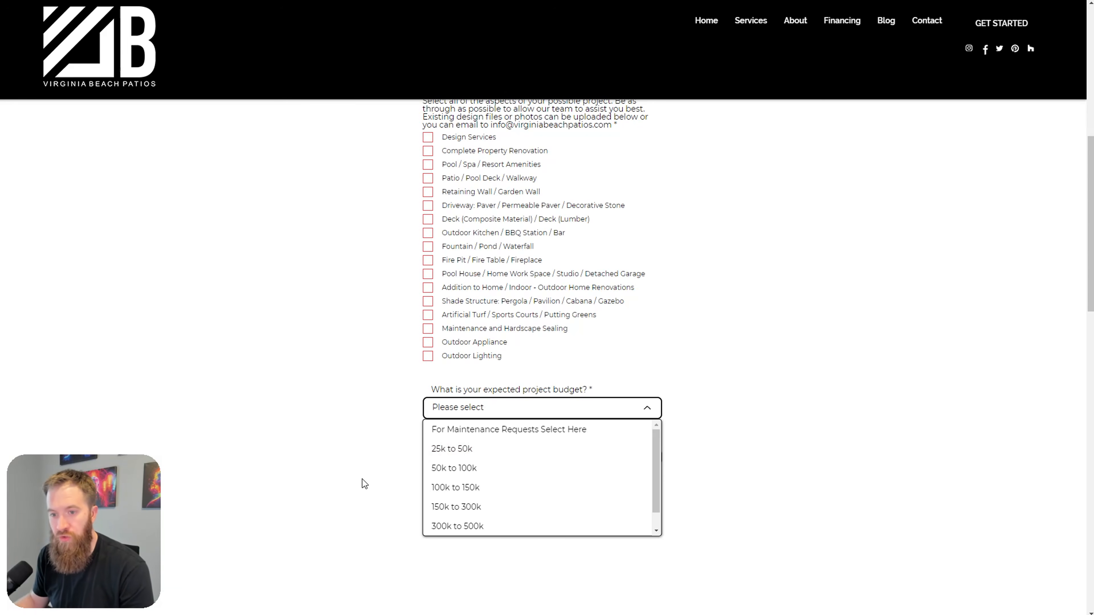
left_click(366, 430)
scroll(357, 405, "down", 8)
scroll(363, 392, "down", 10)
scroll(378, 393, "up", 9)
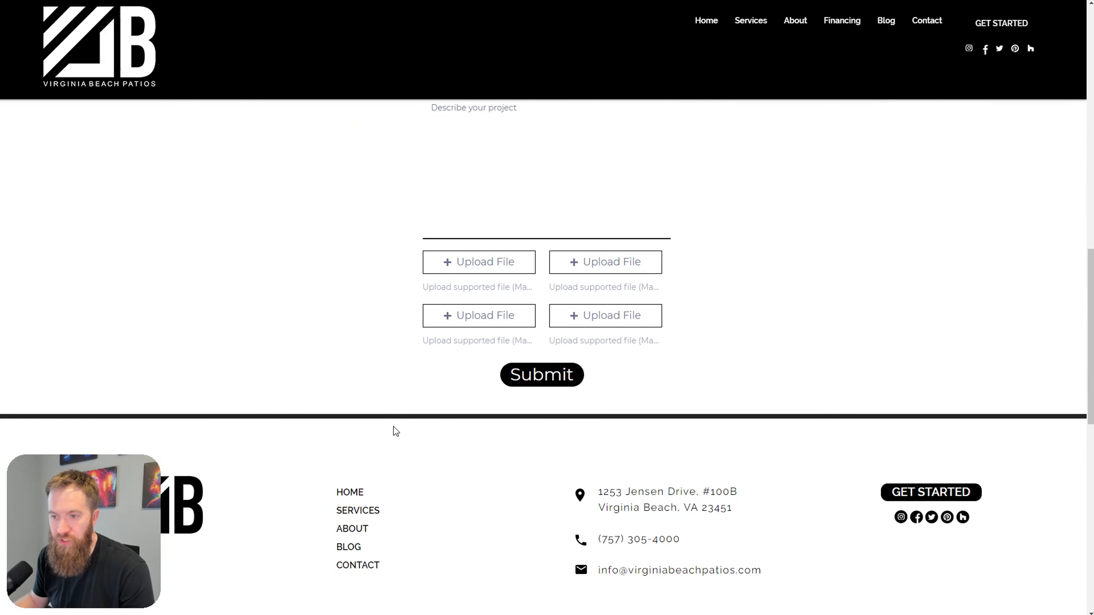
scroll(466, 432, "up", 4)
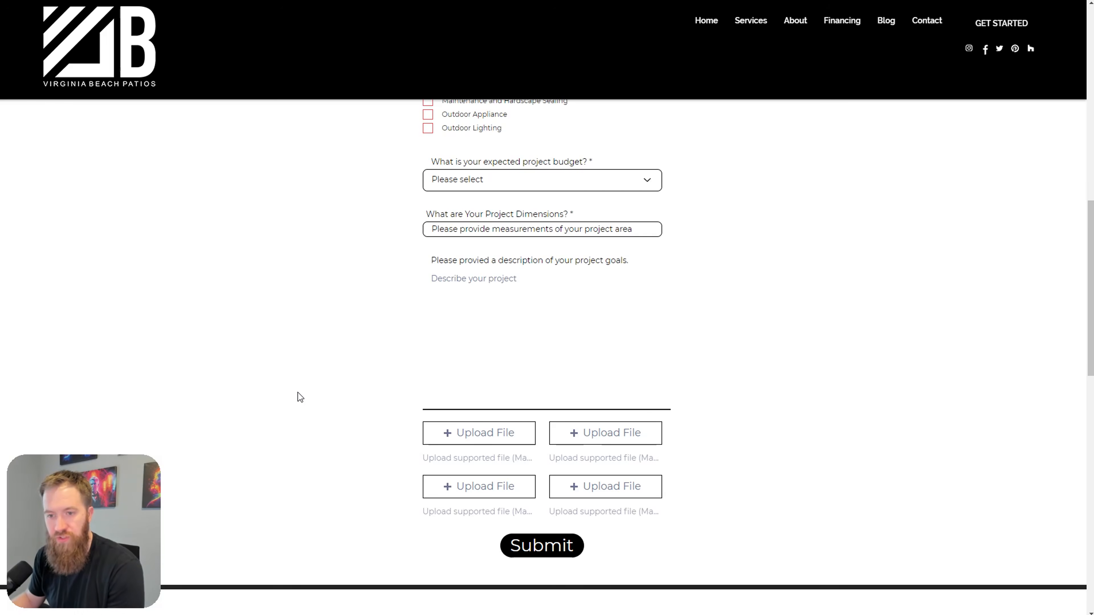
scroll(385, 397, "up", 1)
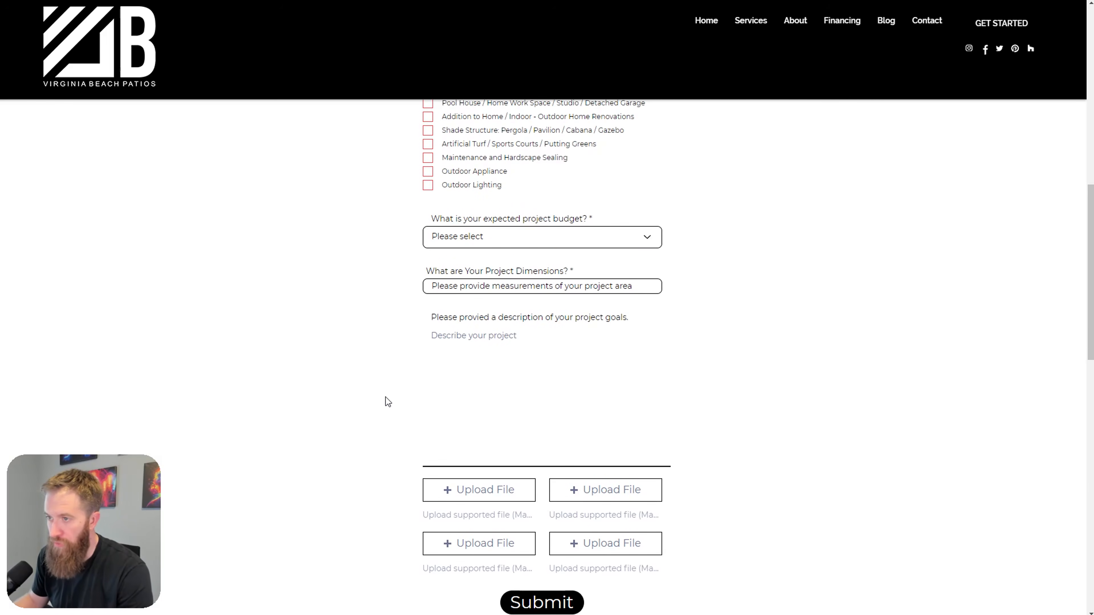
scroll(517, 401, "up", 2)
left_click(542, 355)
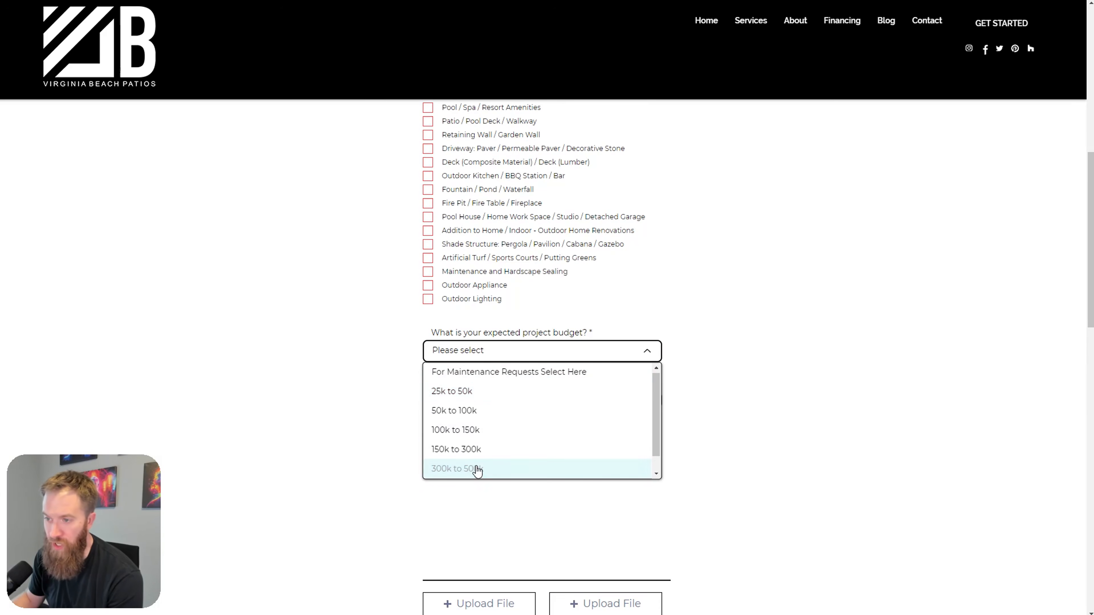
left_click(403, 392)
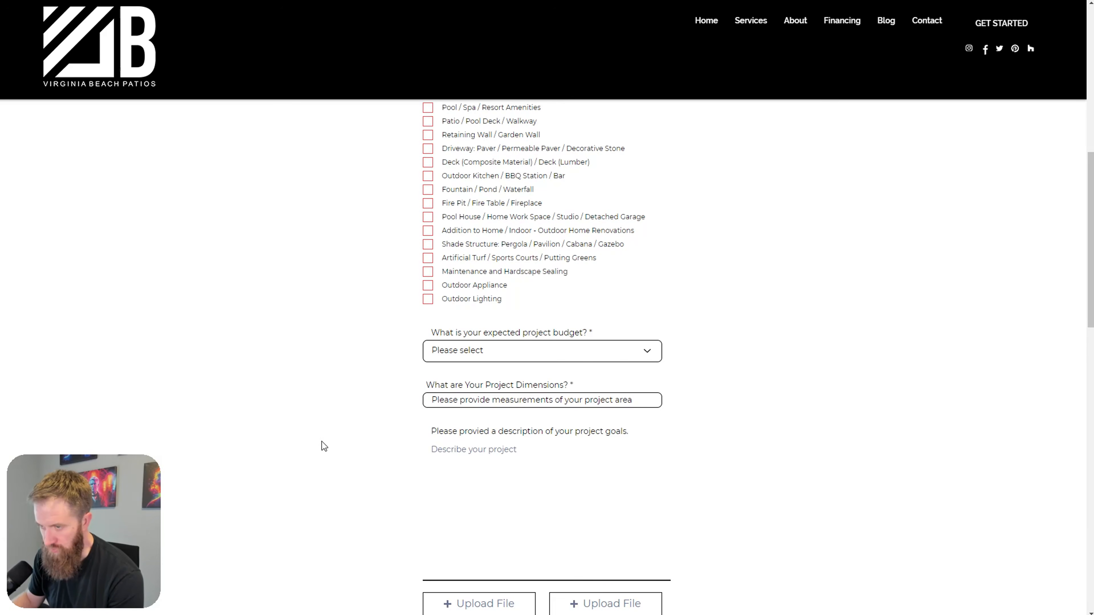
scroll(405, 441, "up", 10)
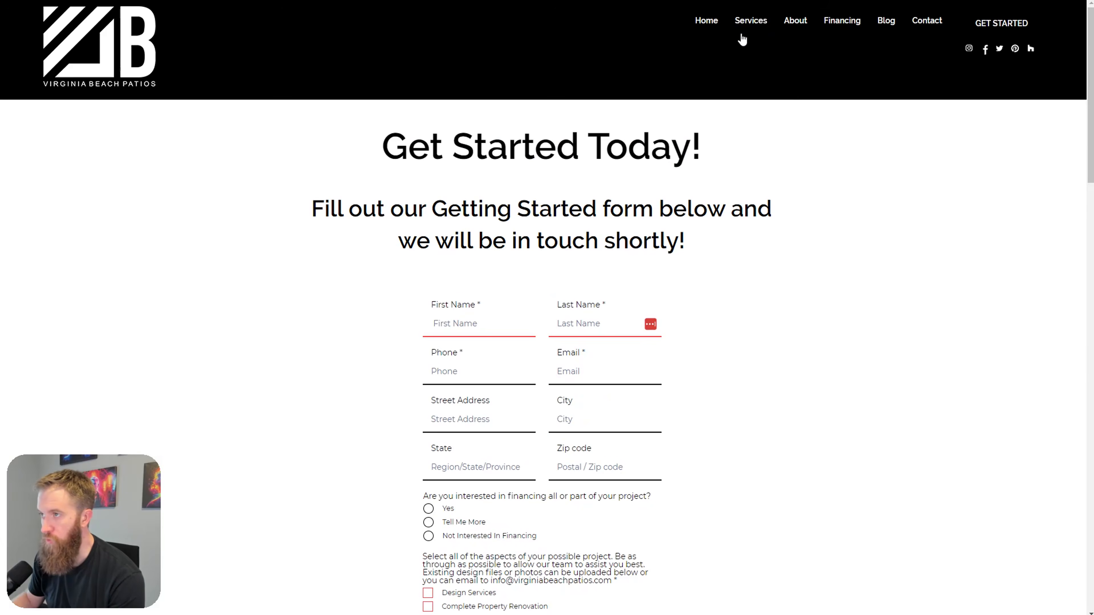
left_click(709, 23)
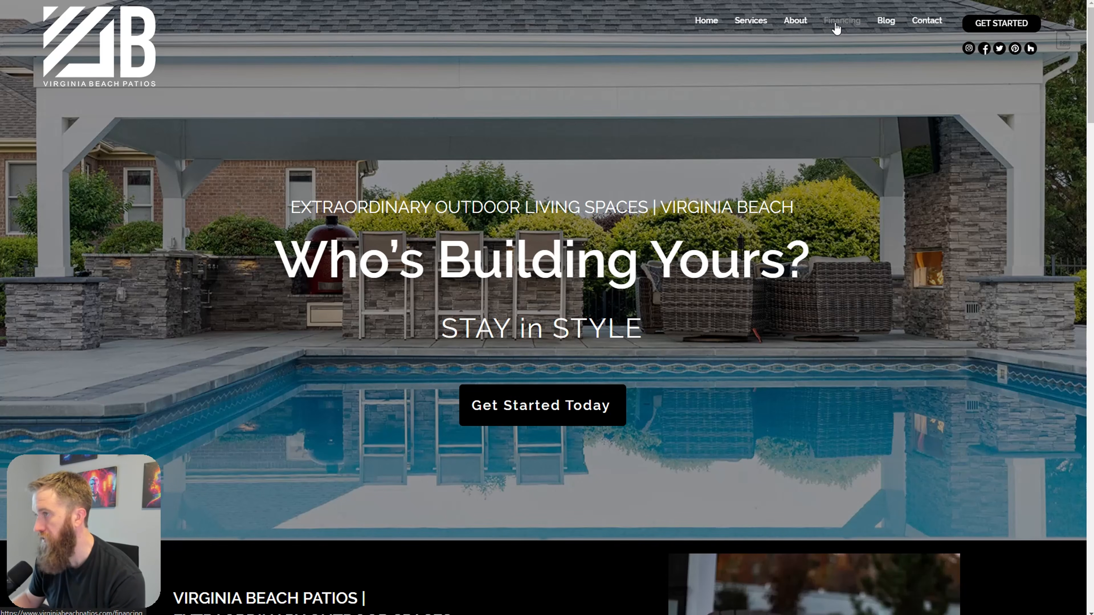
Step: Start the 12 Month Same-As-Cash loan application from the Financing page
left_click(835, 31)
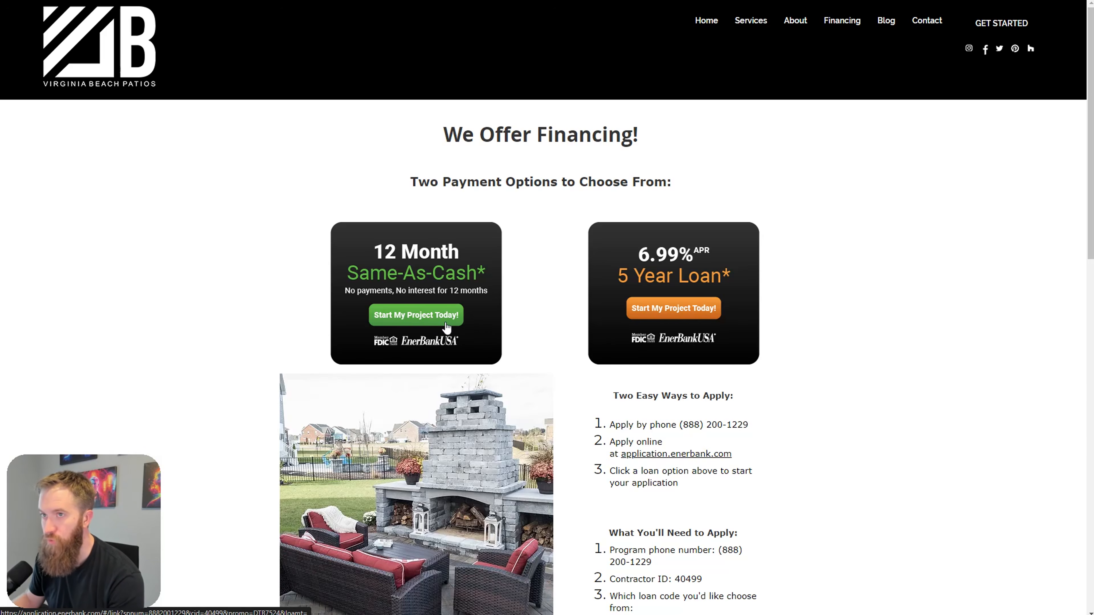
left_click(436, 321)
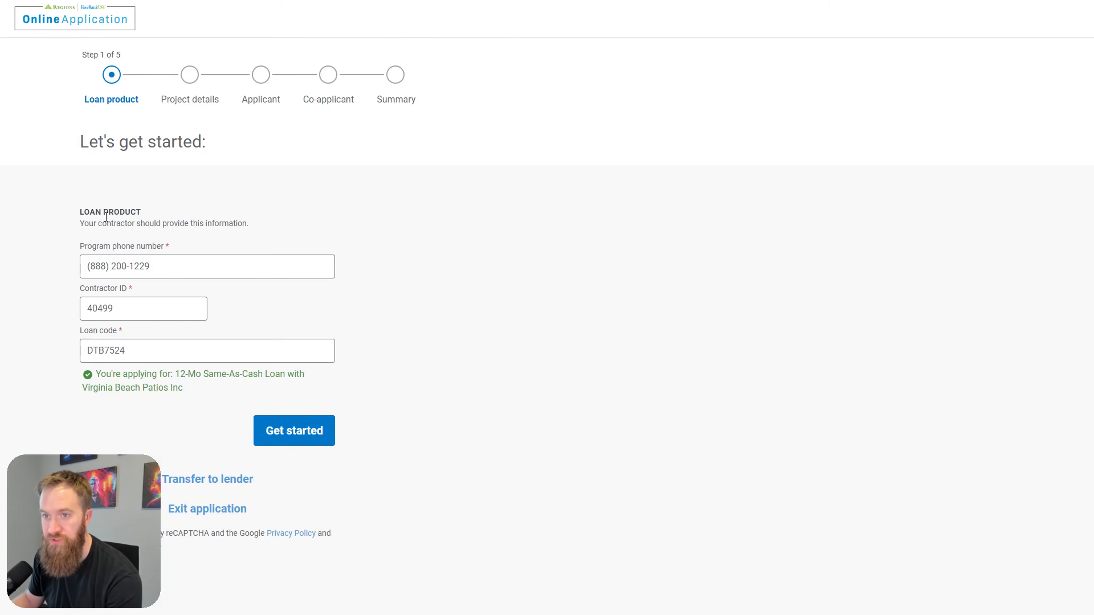
Step: Highlight the loan confirmation text and company name in the EnerBank application
left_click_drag(178, 387, 69, 364)
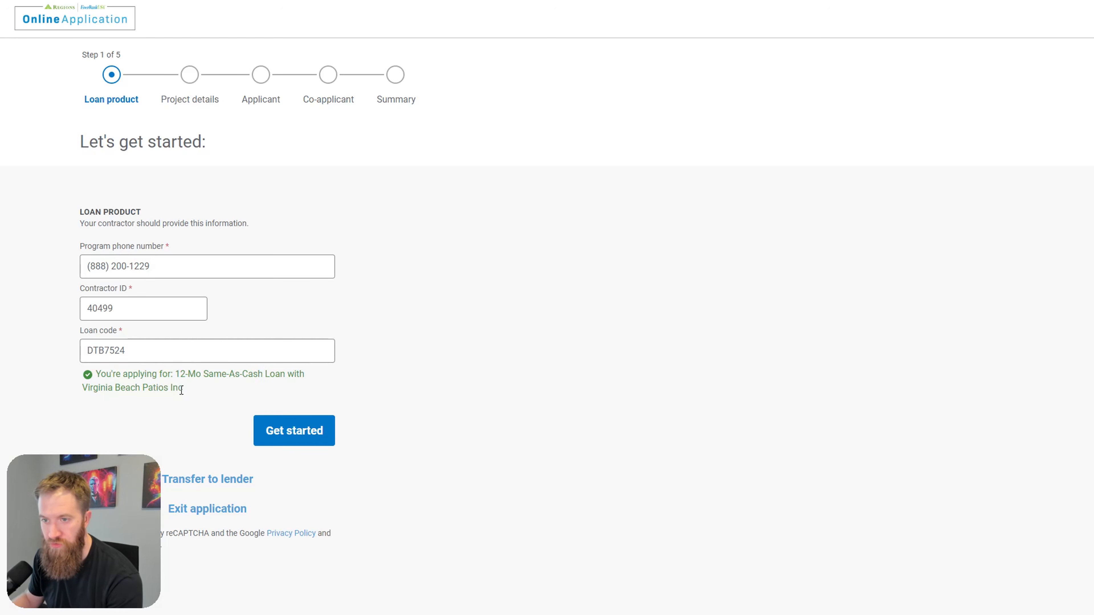
left_click_drag(180, 388, 59, 375)
left_click(59, 375)
left_click_drag(182, 387, 82, 387)
left_click(154, 406)
left_click(204, 419)
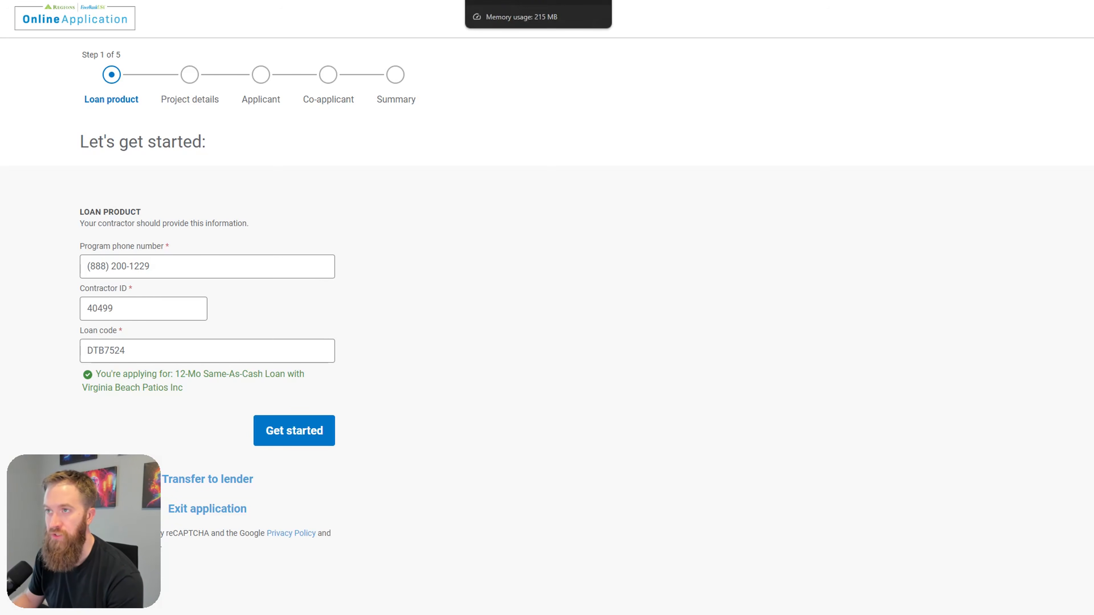
Step: Switch back to the financing tab and return to the Virginia Beach Patios home page
key("ctrl+Tab")
key("ctrl+Tab")
key("ctrl+Tab")
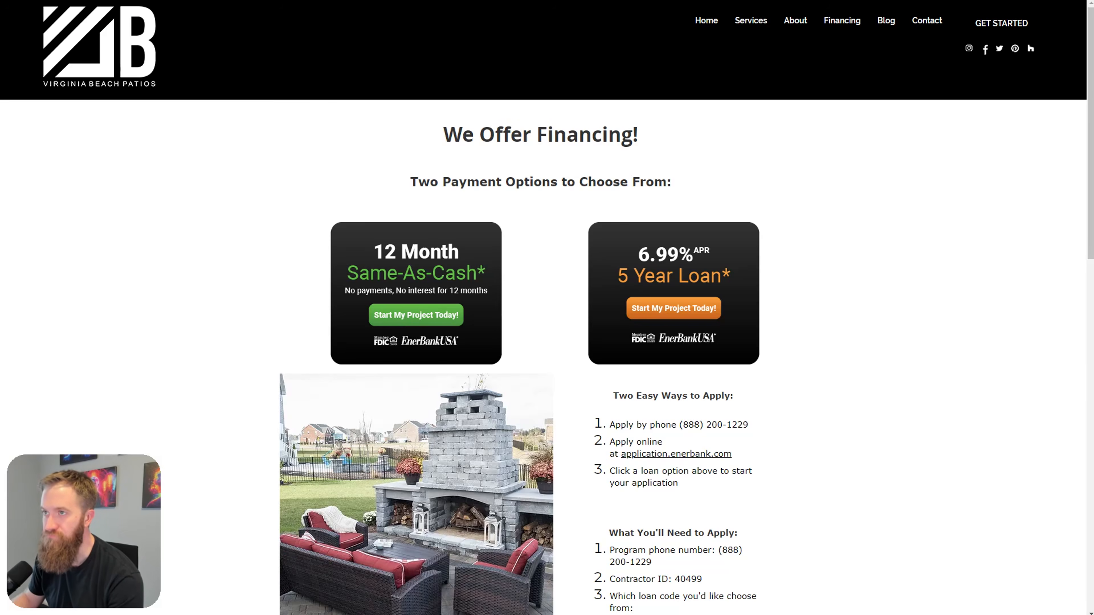
scroll(670, 466, "down", 5)
scroll(752, 503, "up", 5)
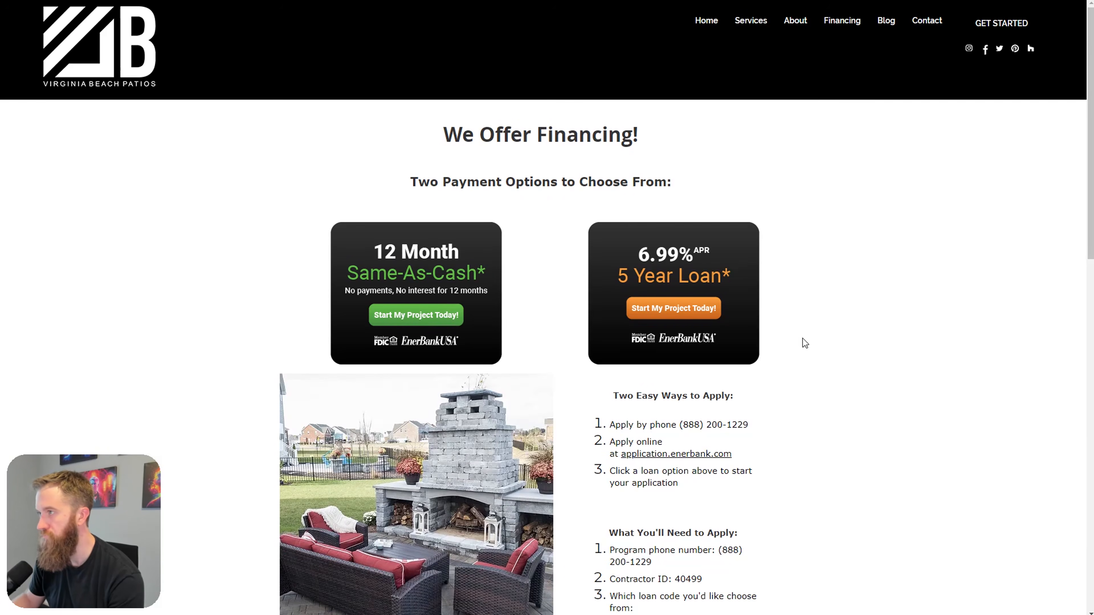
left_click(709, 27)
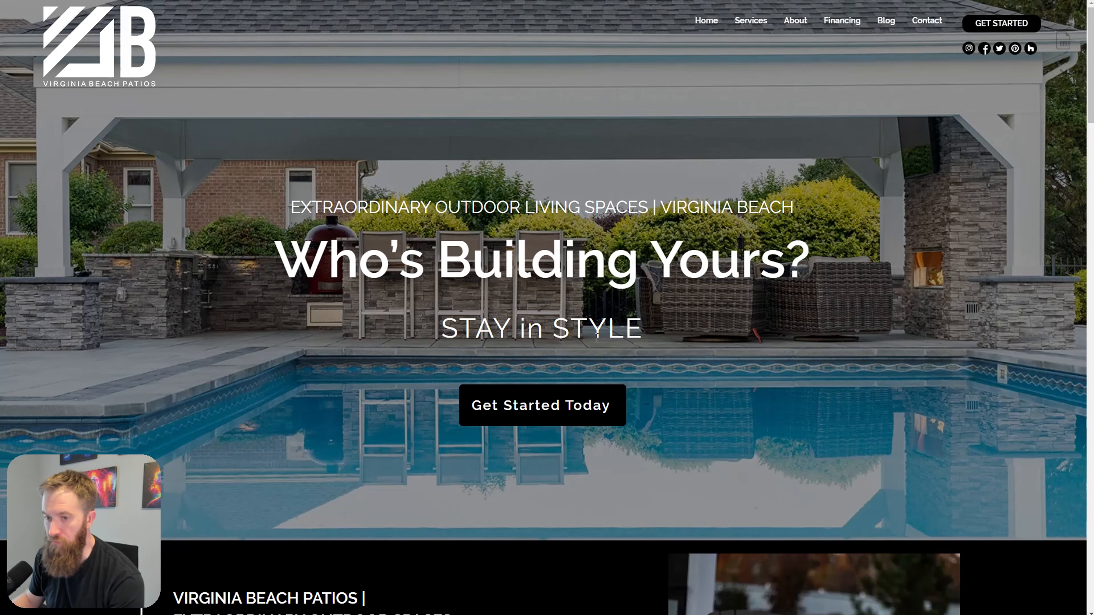
Step: Switch to the Miro board and reset the view to 100%
key("ctrl+Tab")
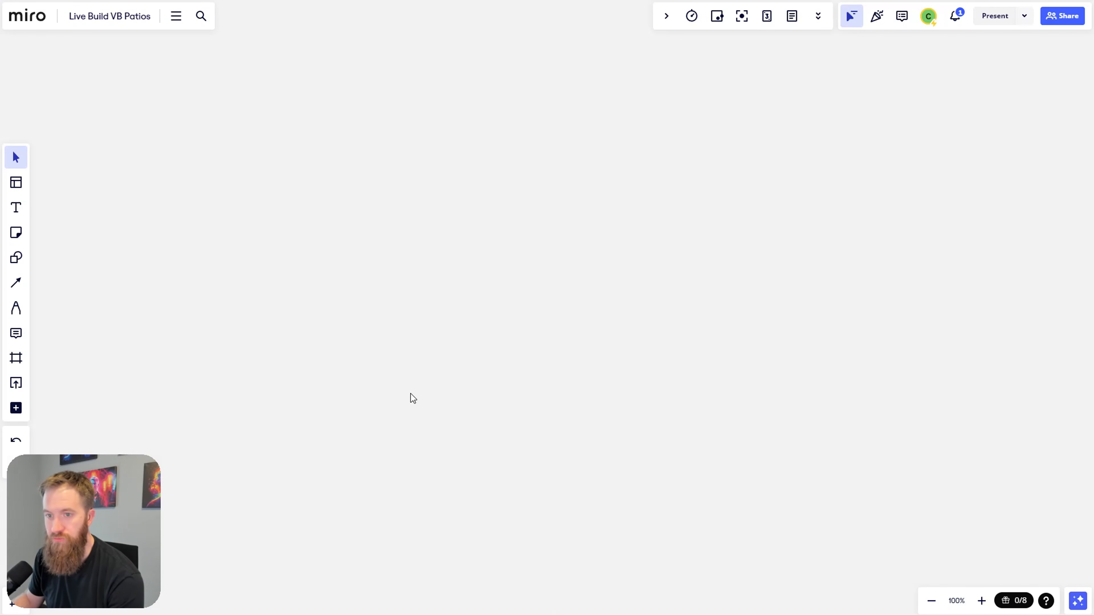
scroll(633, 338, "down", 5)
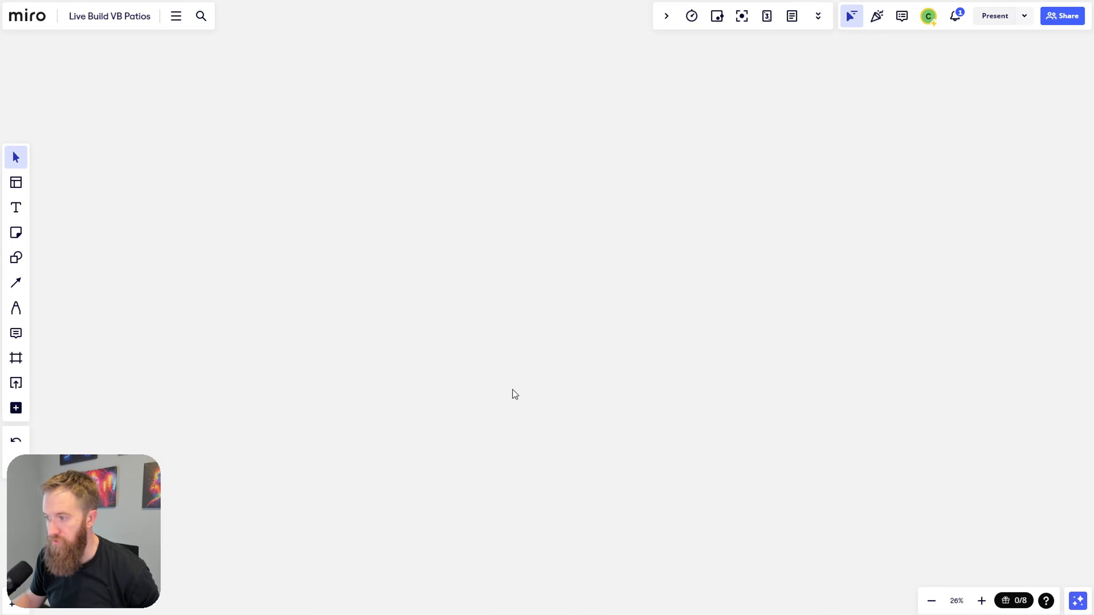
scroll(511, 398, "up", 10)
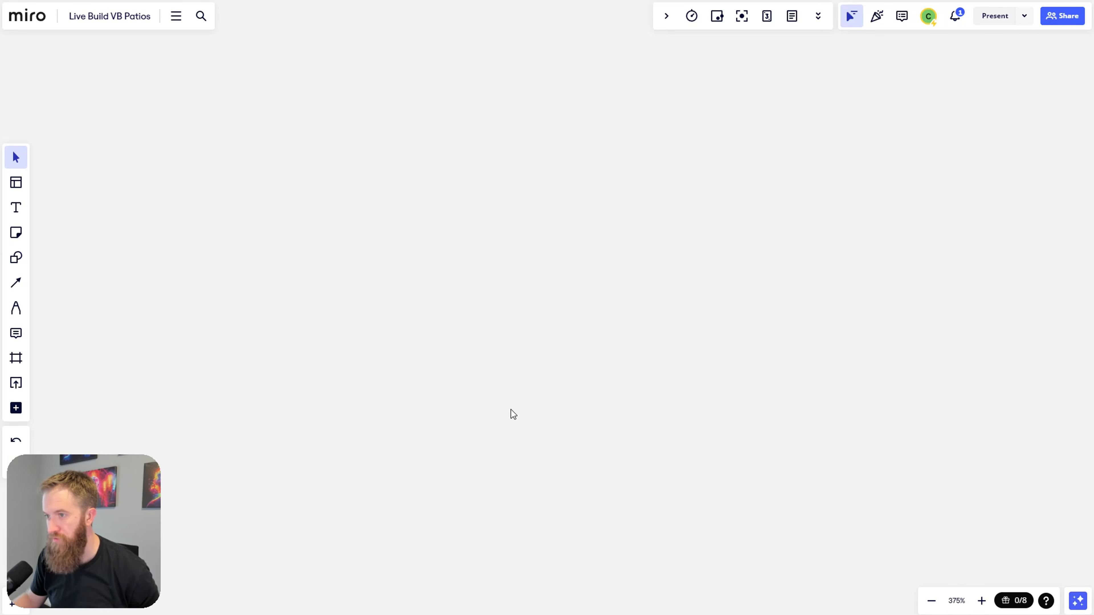
scroll(510, 410, "down", 10)
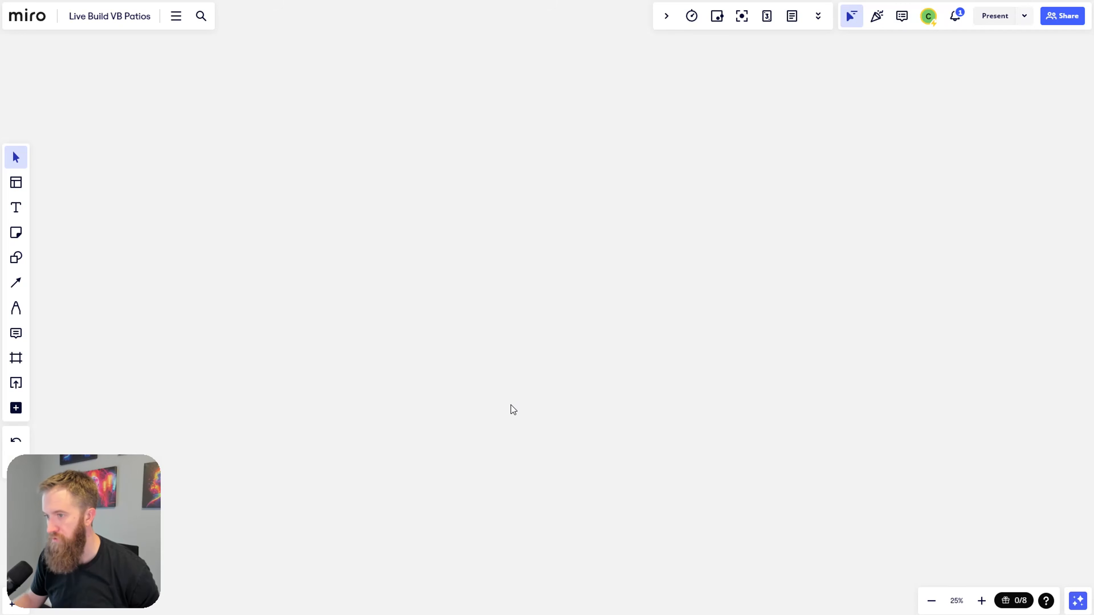
scroll(517, 324, "up", 4)
scroll(516, 327, "up", 2)
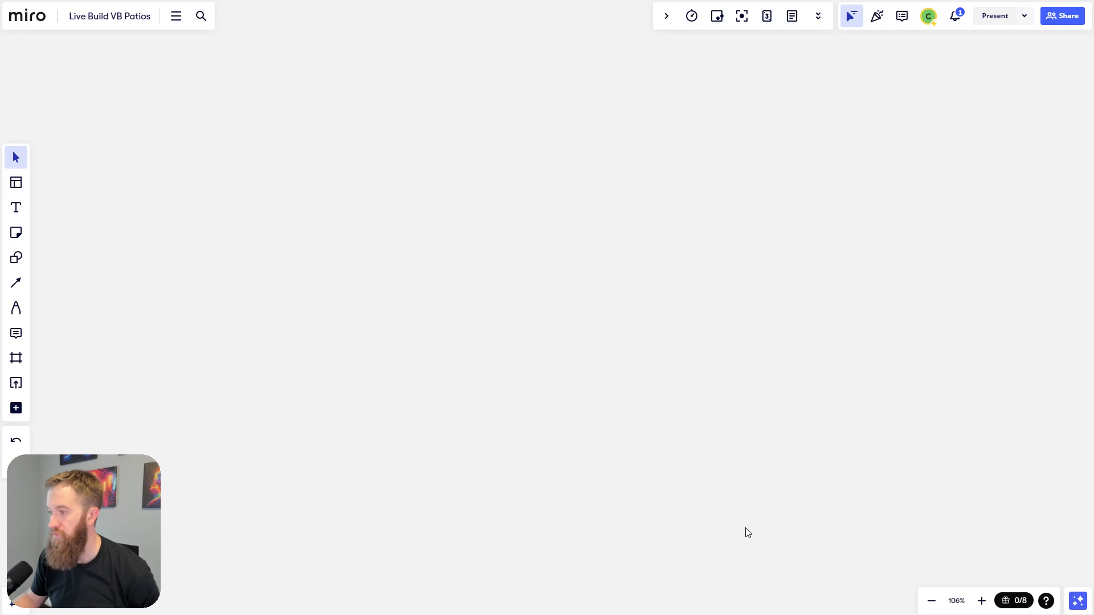
left_click(955, 601)
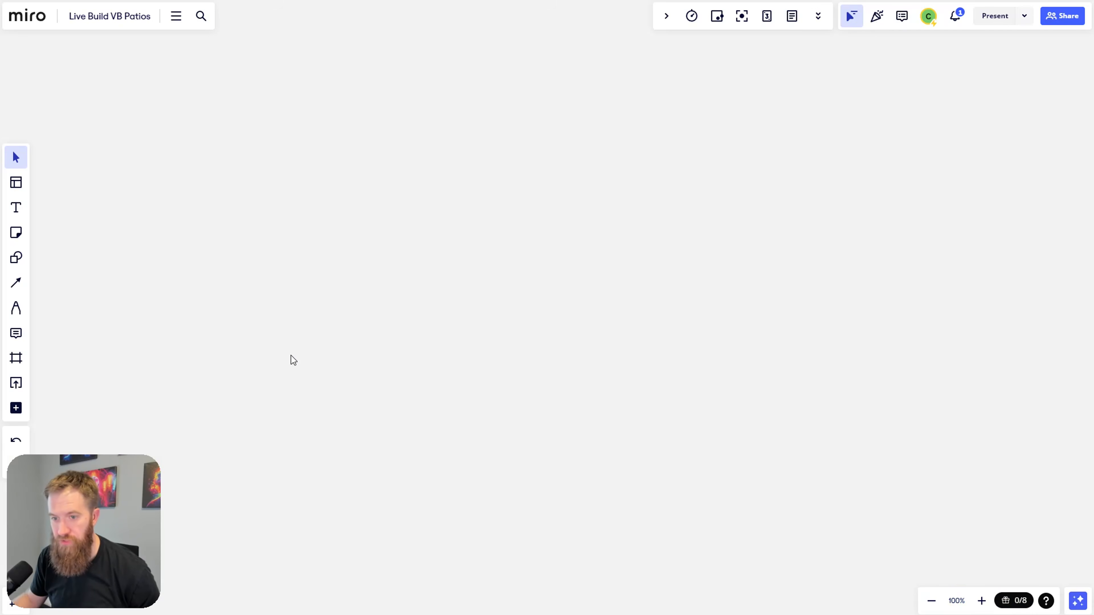
Step: Try picking the circle shape, then reload the board with F5
left_click(16, 257)
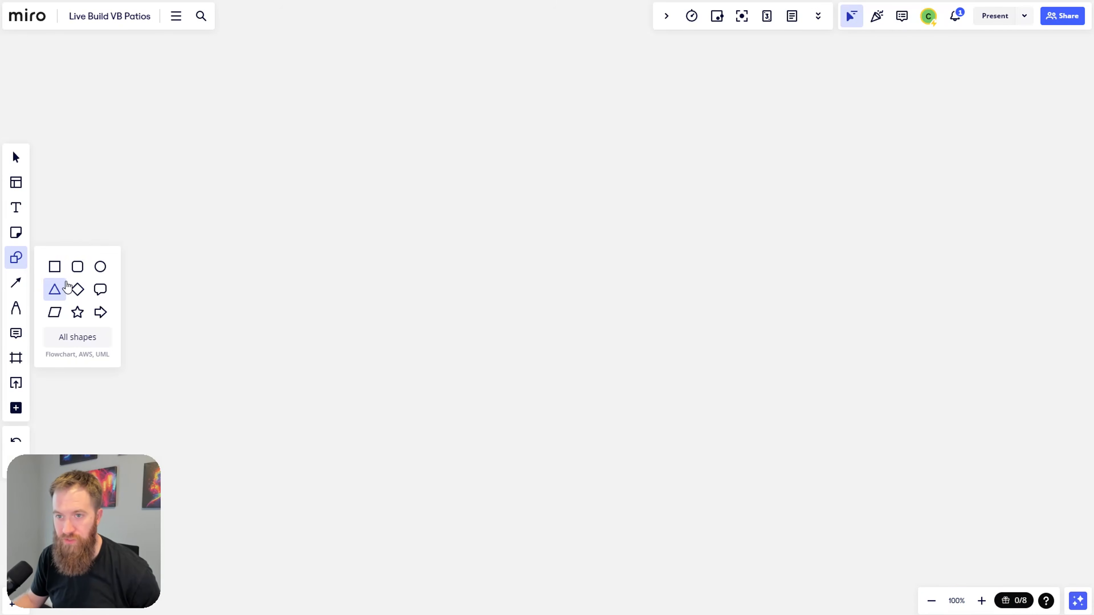
left_click(99, 273)
key("Escape")
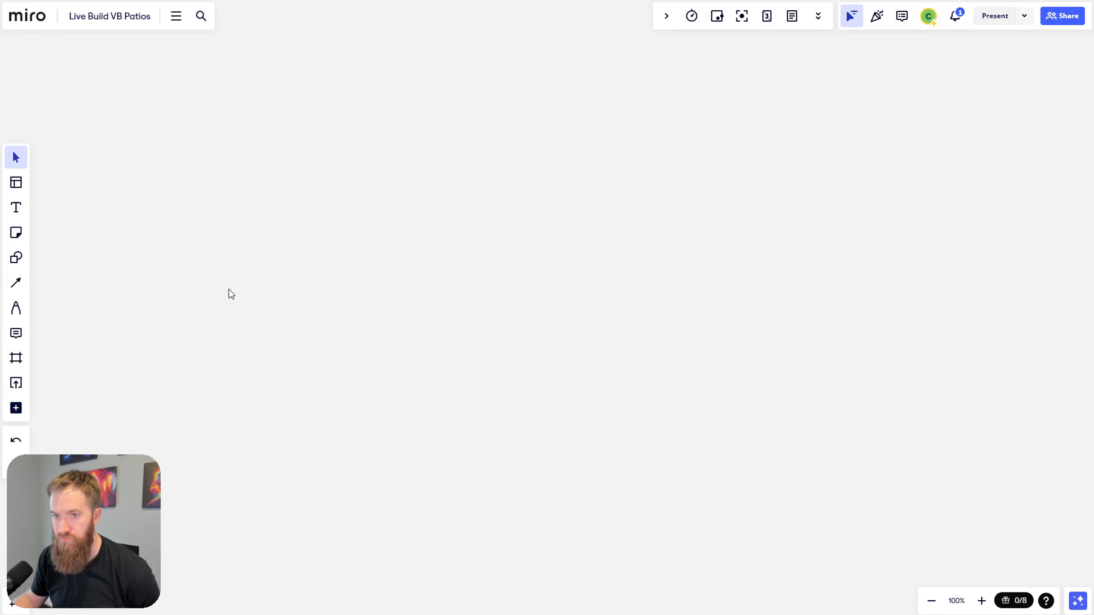
left_click(26, 263)
left_click(100, 266)
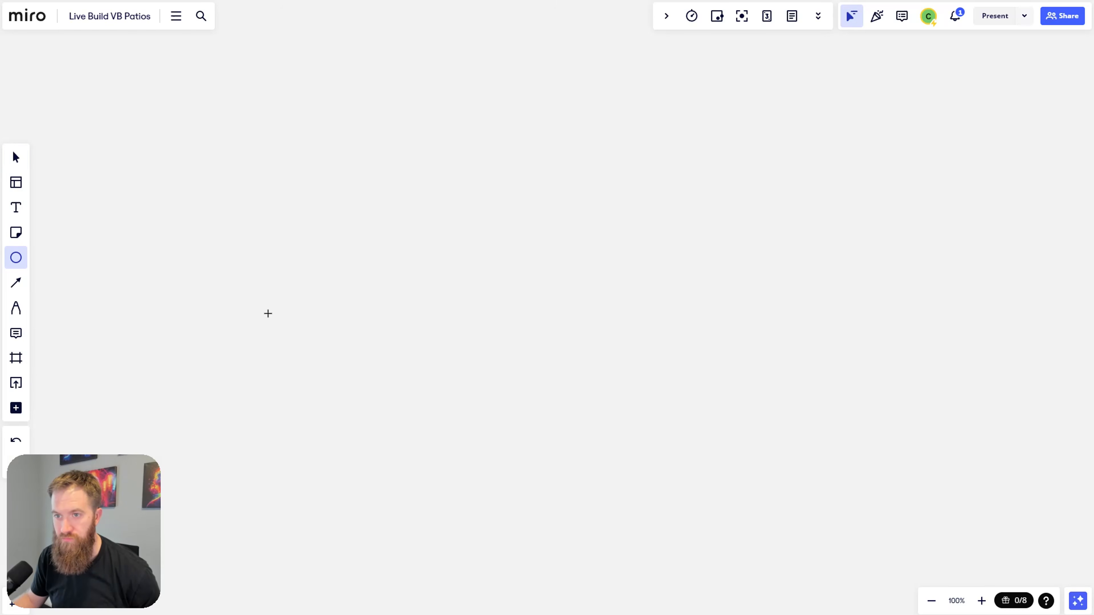
scroll(300, 360, "down", 1)
scroll(286, 298, "up", 1)
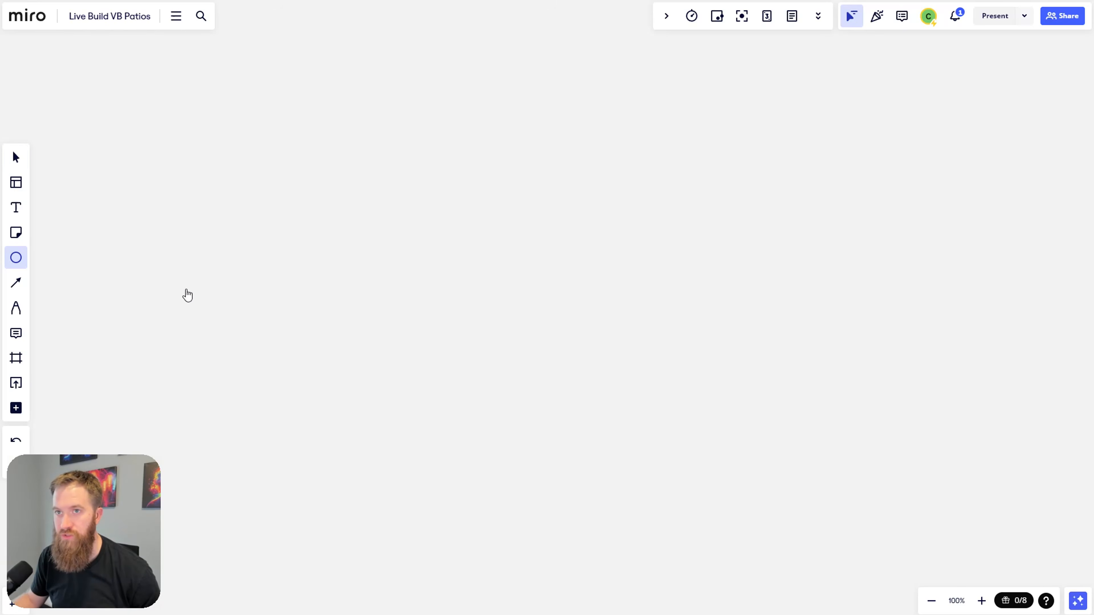
key("F5")
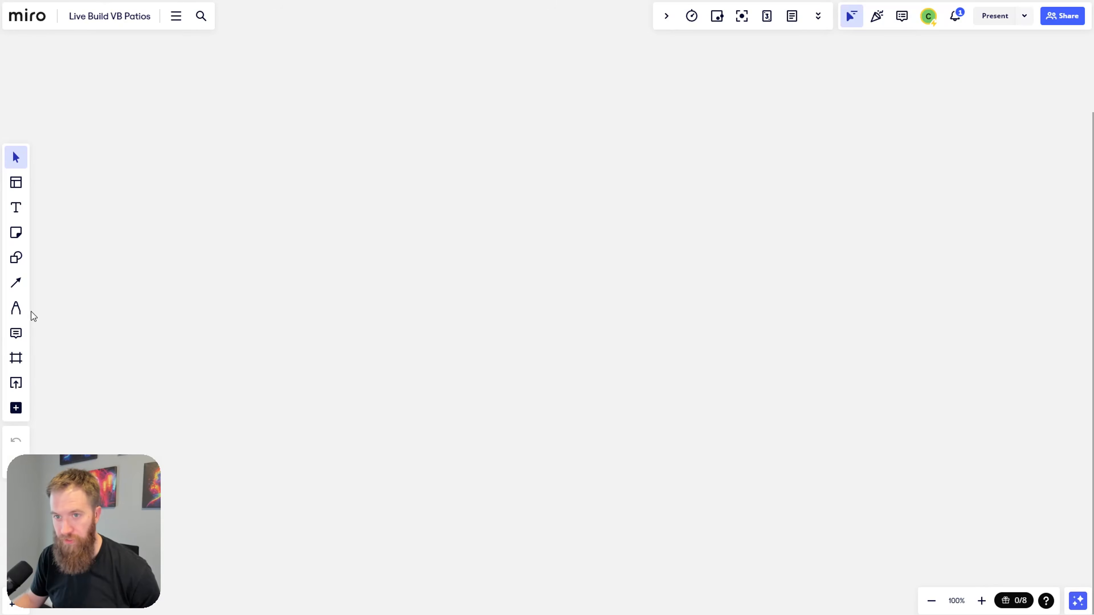
left_click(16, 258)
Step: Draw an ellipse on the left of the board labelled Start
left_click(100, 266)
left_click_drag(159, 272, 264, 337)
type("Start")
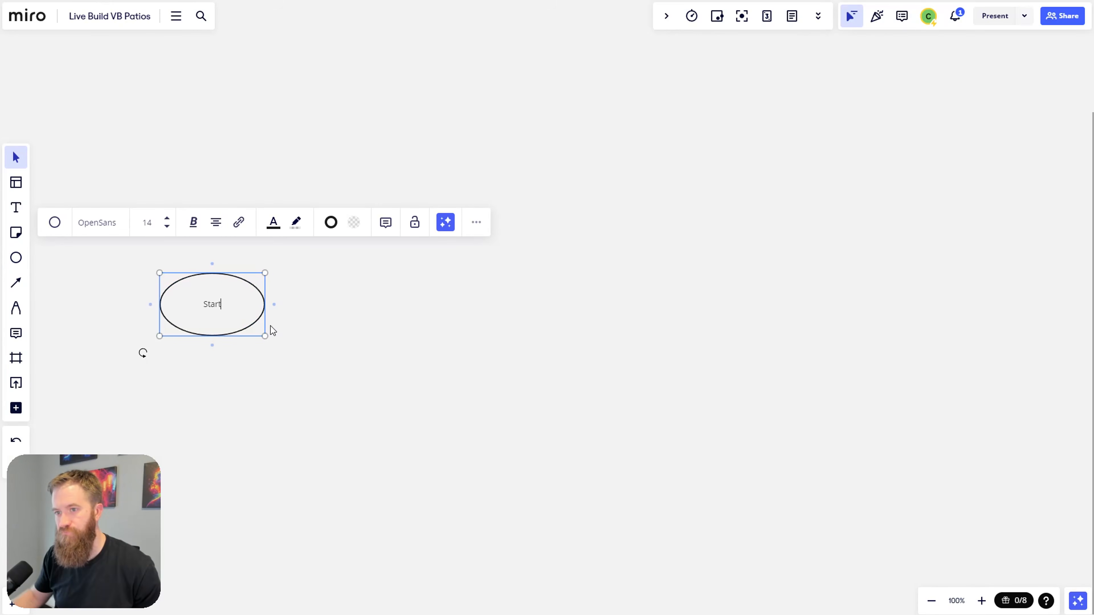
left_click(337, 294)
Step: Arrow the Start ellipse to a new rectangle labelled Greeting
left_click(228, 329)
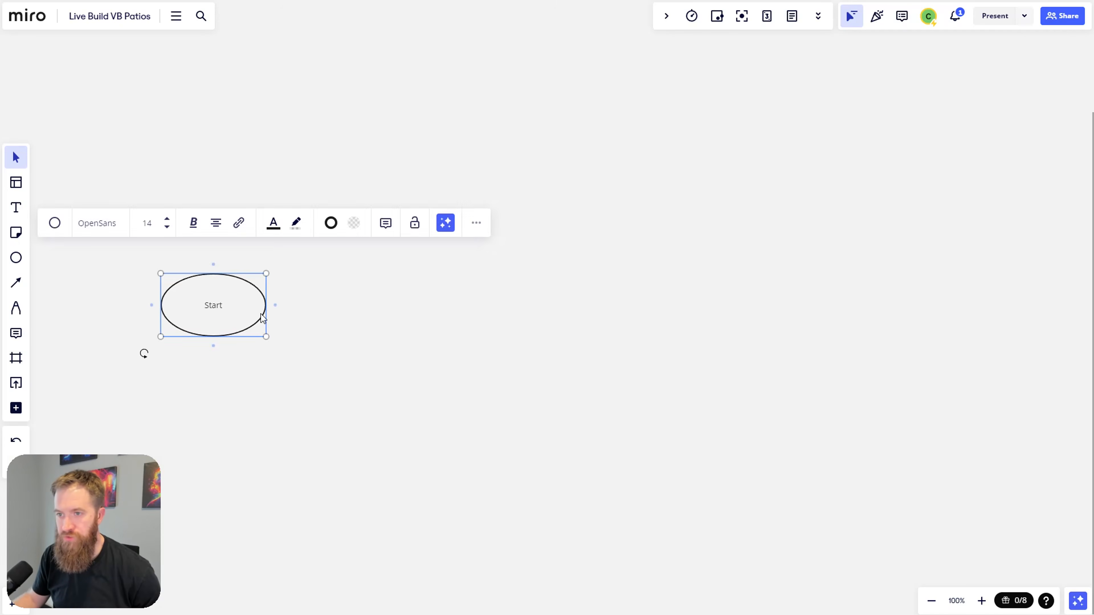
left_click_drag(275, 305, 394, 305)
left_click(414, 376)
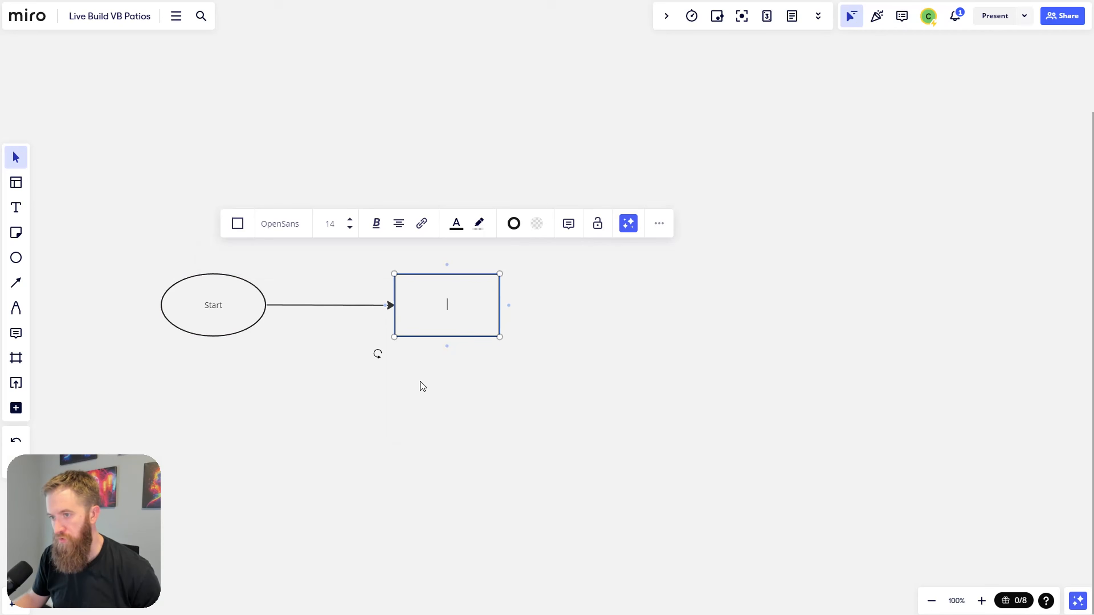
type("Greeting")
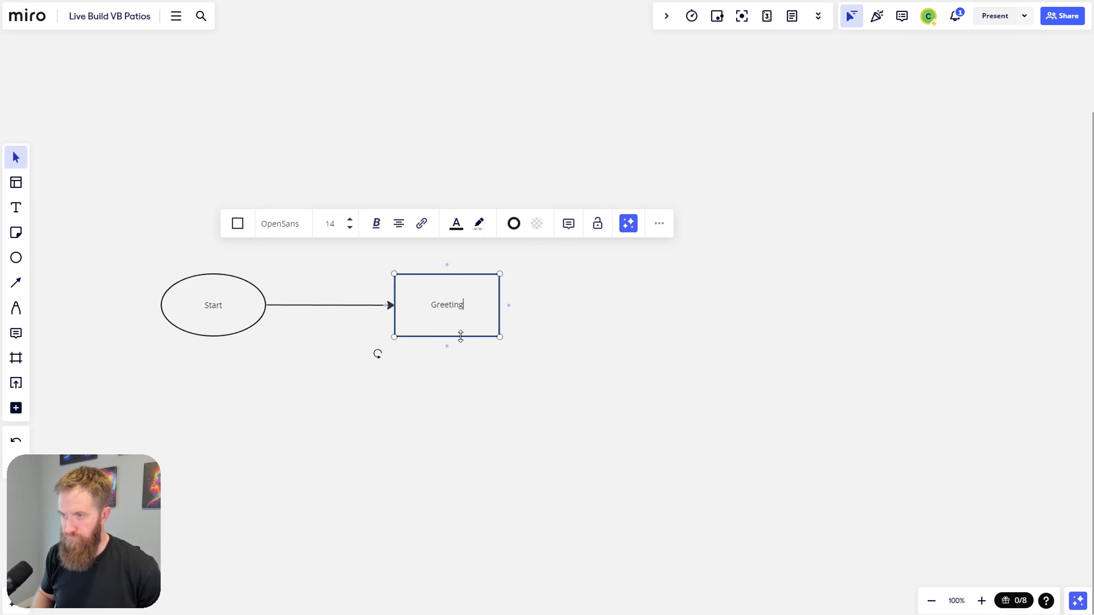
left_click(500, 364)
Step: Delete a stray arrow stub and arrow Greeting to a new empty rectangle
left_click(496, 317)
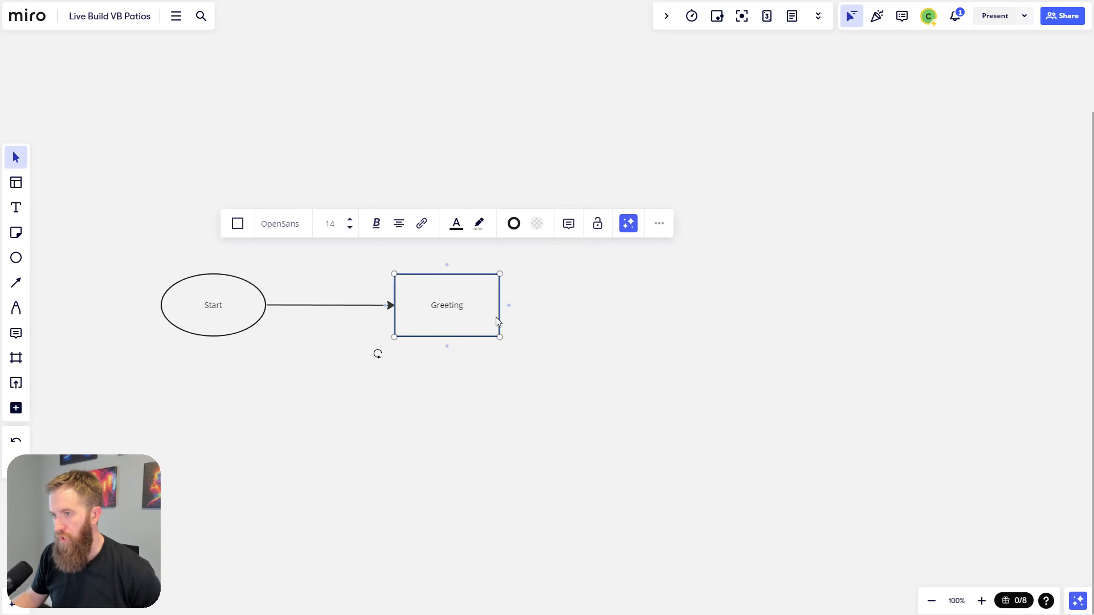
left_click(509, 306)
left_click(498, 361)
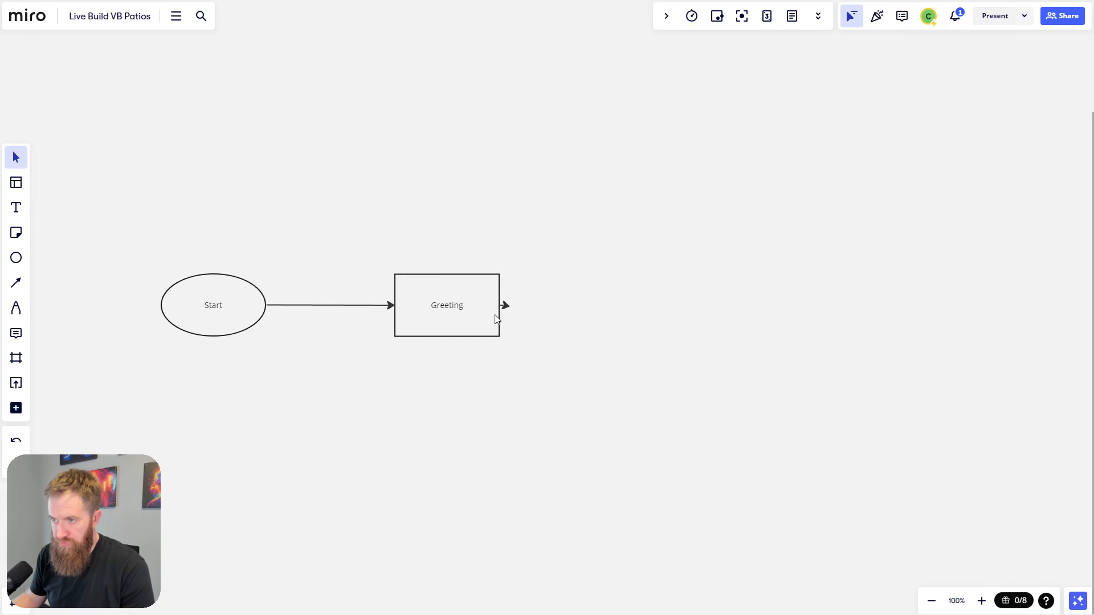
left_click(498, 318)
left_click(507, 307)
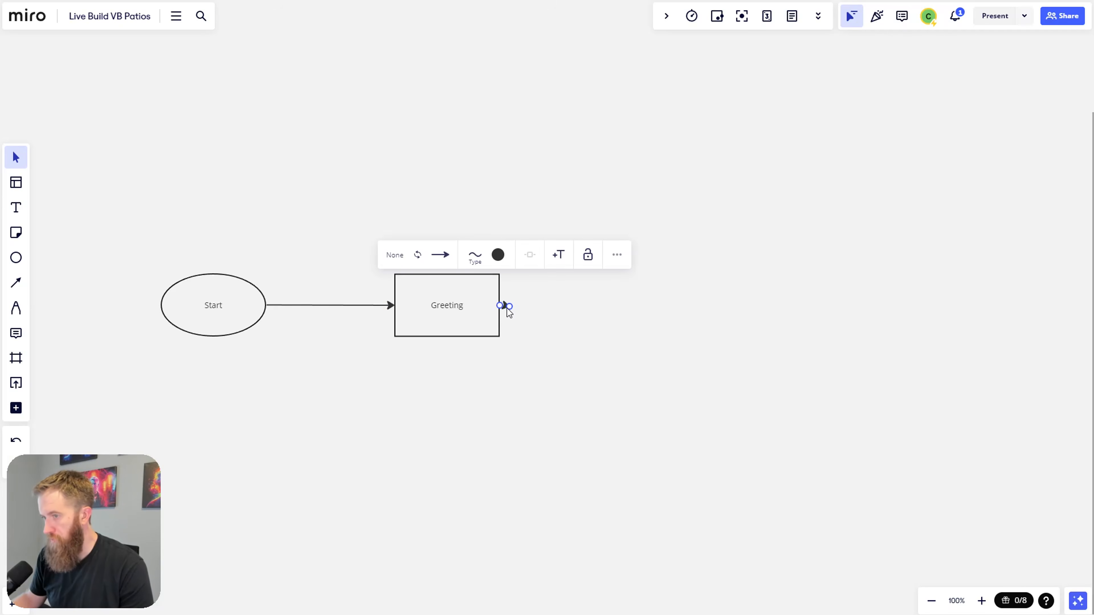
key("Delete")
left_click(475, 328)
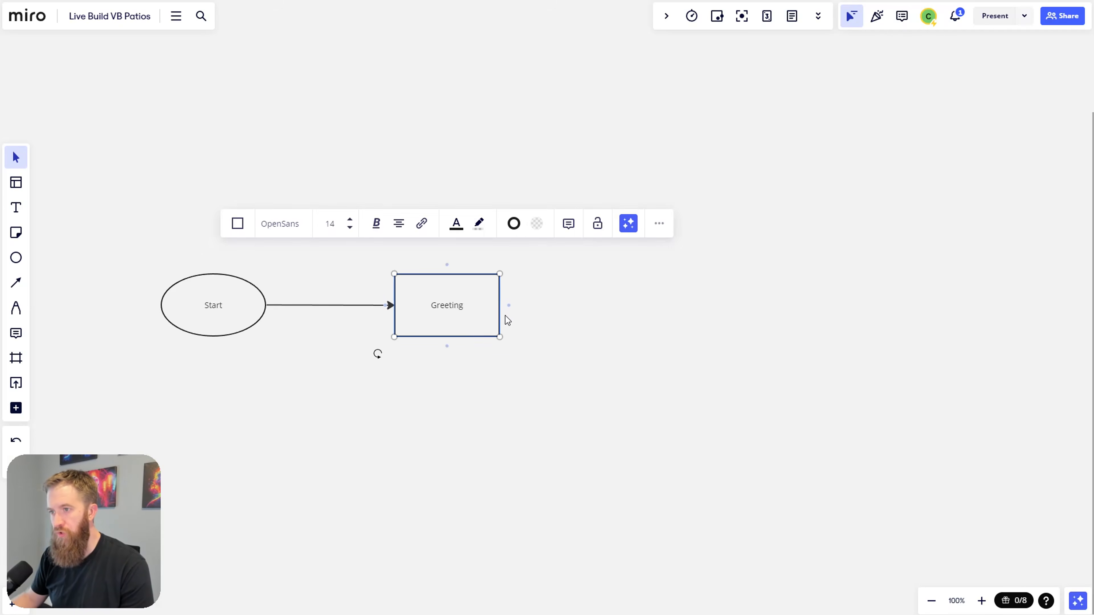
left_click_drag(508, 306, 647, 309)
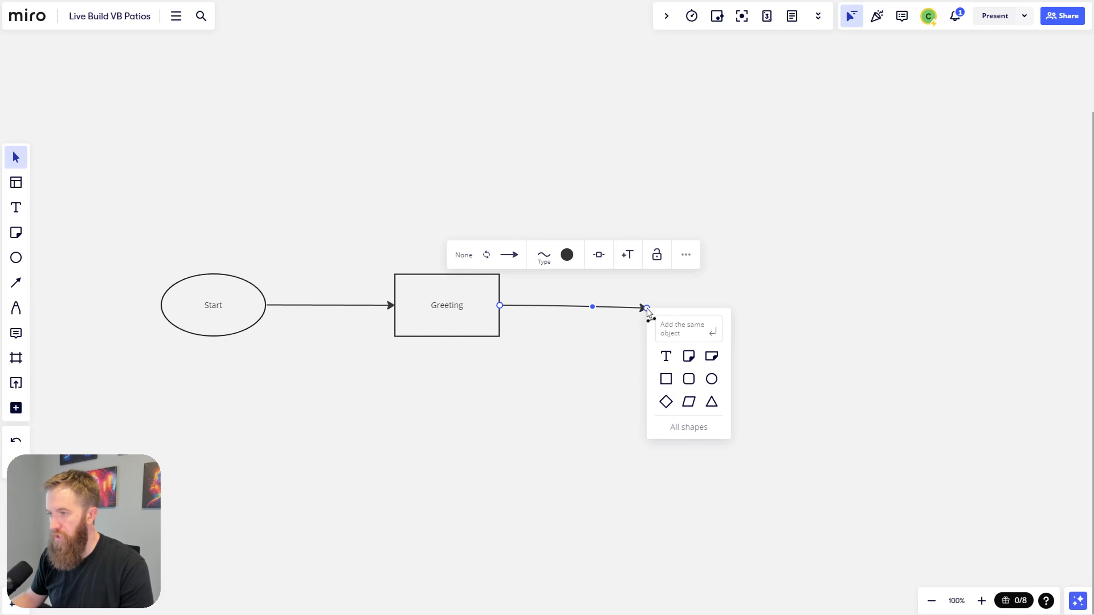
left_click(666, 379)
Step: Add an enlarged 'First Fork' text heading above the new rectangle
left_click(16, 208)
left_click(641, 169)
type("First Fork")
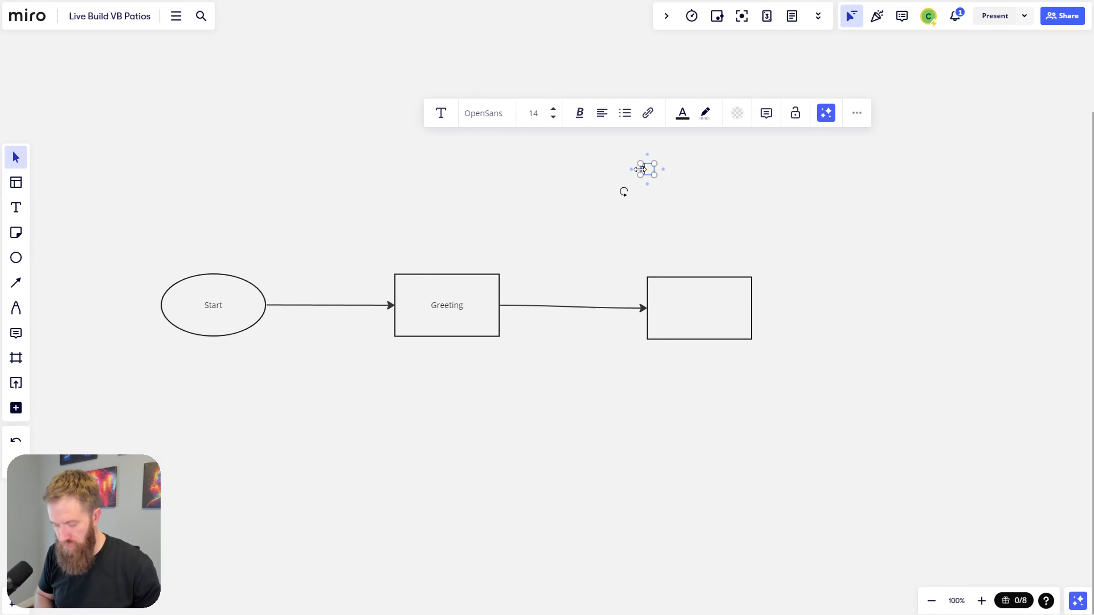
left_click(563, 108)
left_click(563, 109)
left_click(563, 108)
left_click(747, 206)
left_click_drag(725, 191, 724, 158)
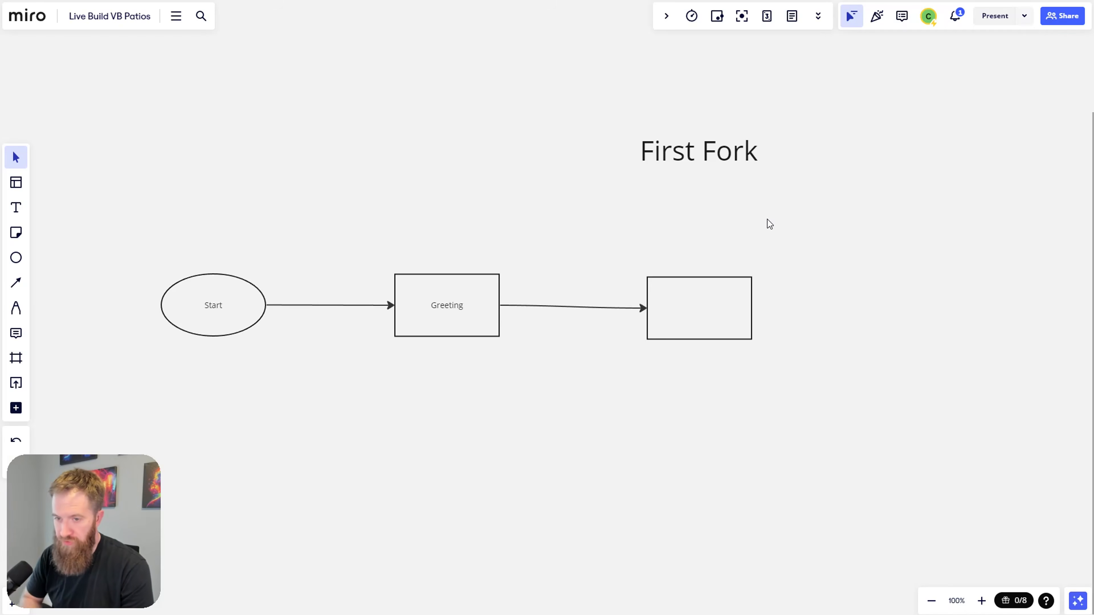
left_click(711, 319)
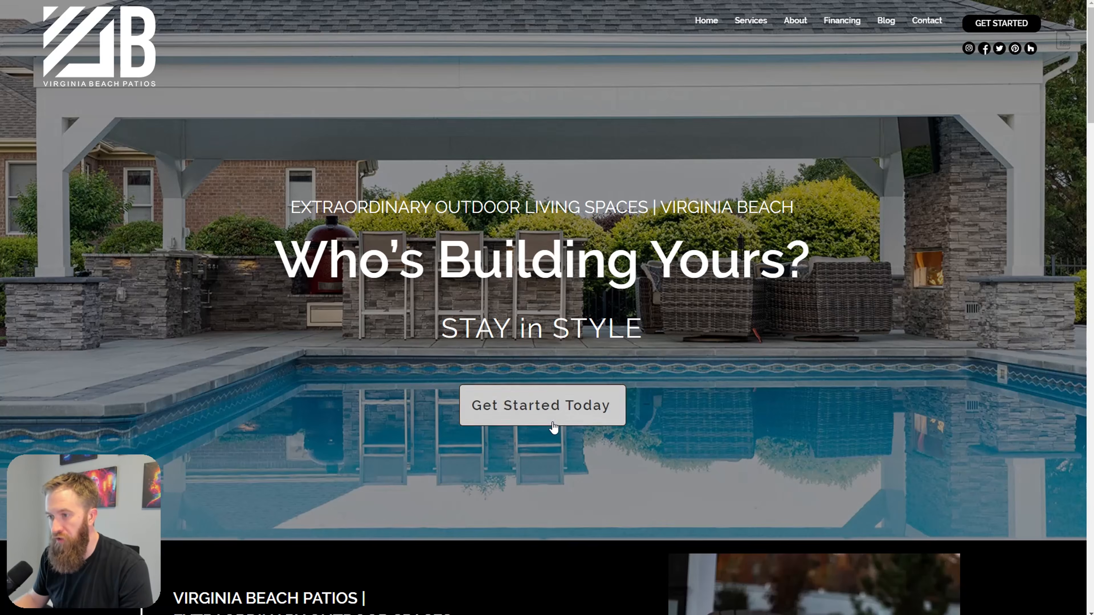
scroll(555, 431, "down", 3)
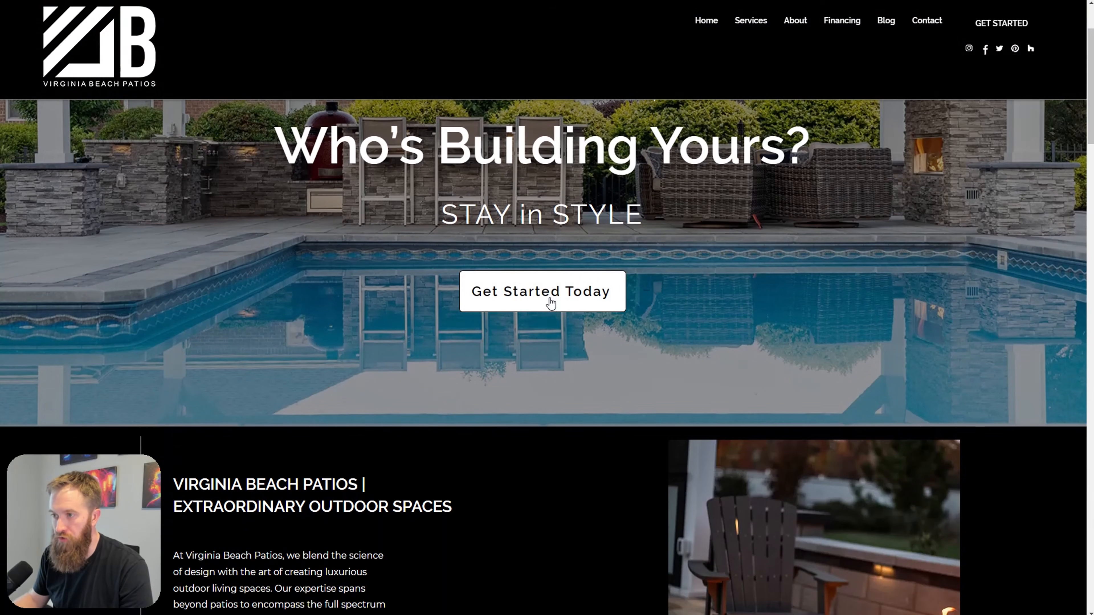
scroll(551, 303, "up", 1)
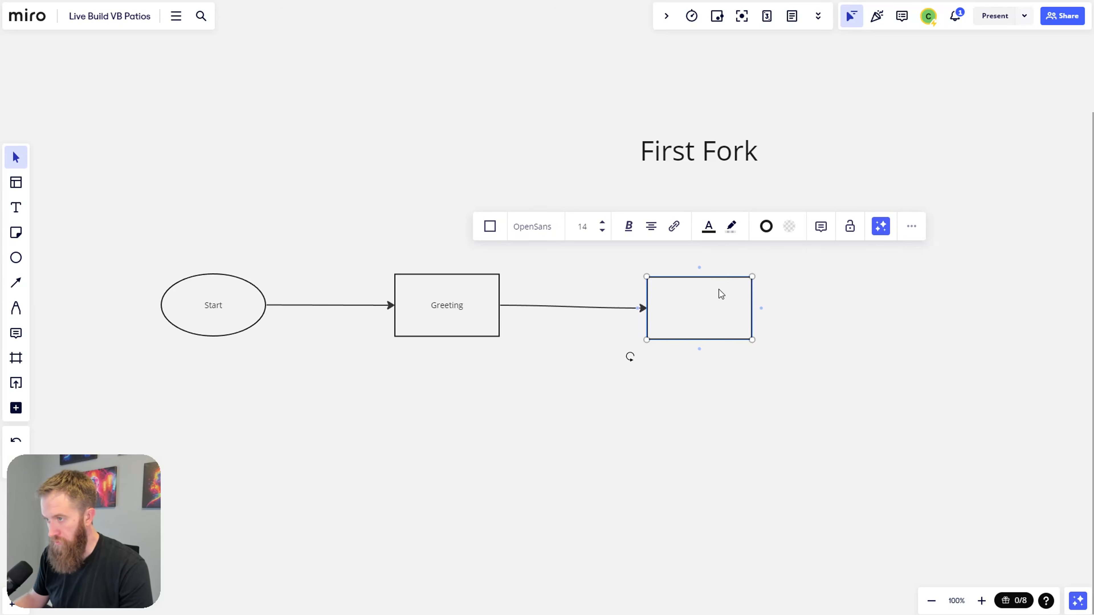
Step: Label the empty box 'Start Outdoor Project' and raise it above Greeting's level
left_click(757, 314)
left_click_drag(723, 316, 709, 314)
double_click(706, 315)
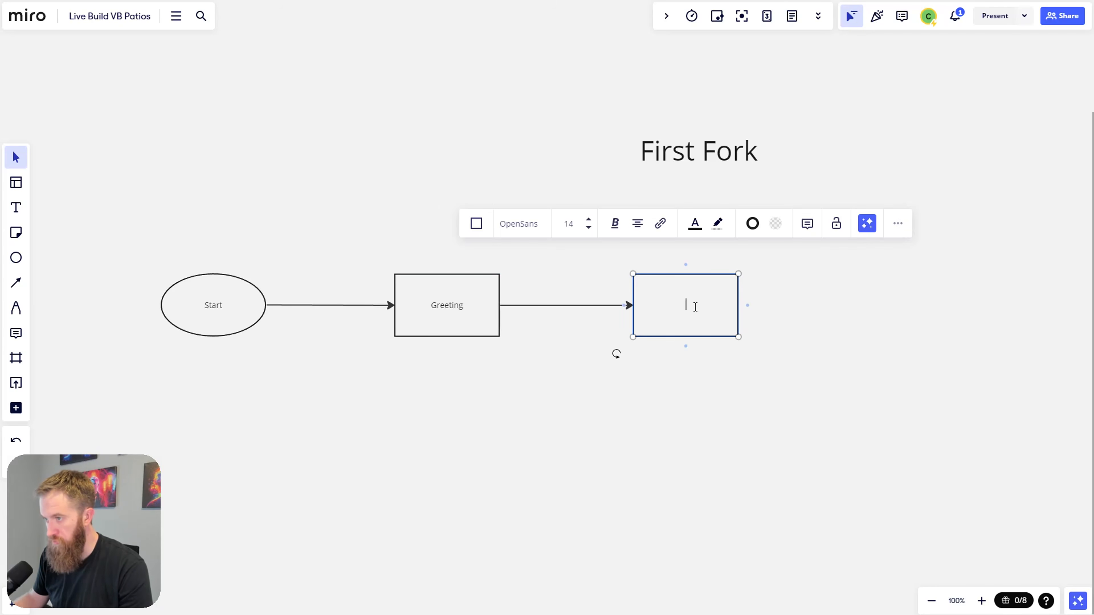
type("G")
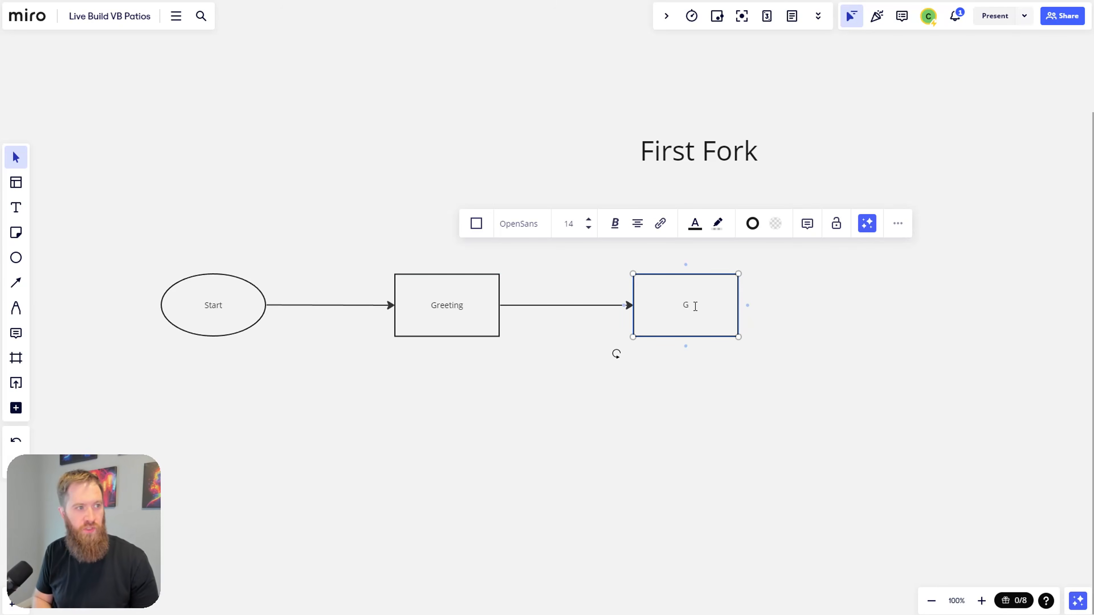
type("reet")
key("BackSpace")
key("BackSpace")
key("BackSpace")
key("BackSpace")
key("BackSpace")
type("Sta")
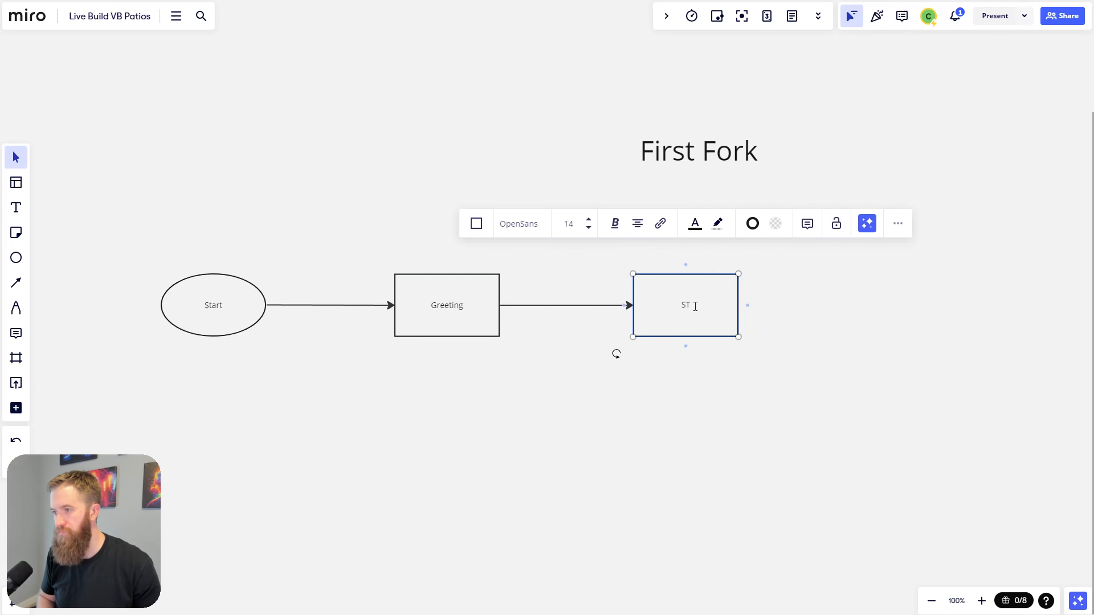
type("rt Outdoor P")
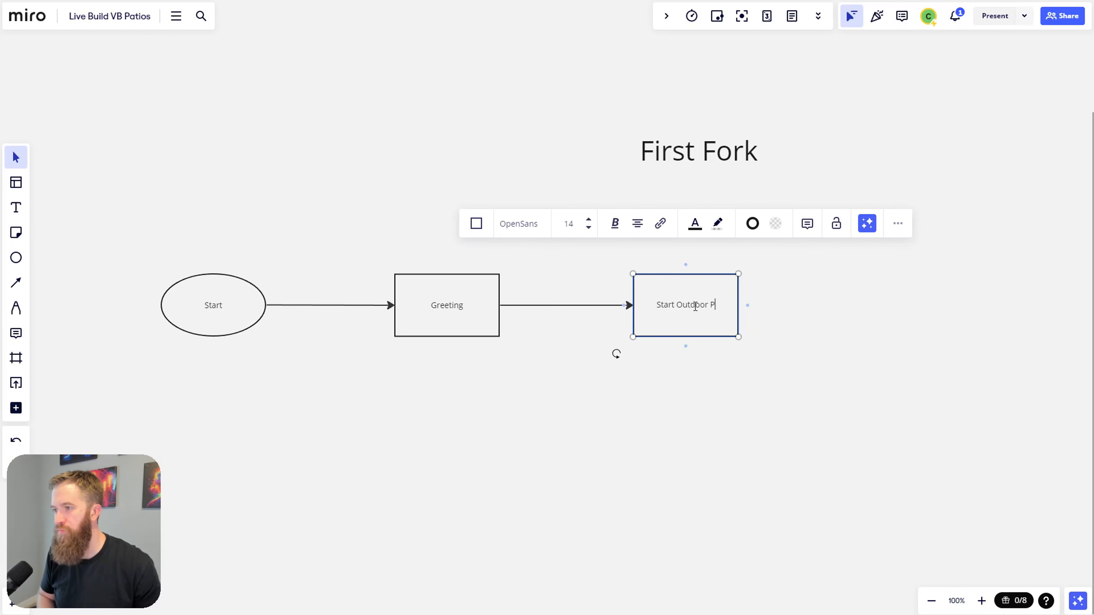
type("roject")
left_click(747, 411)
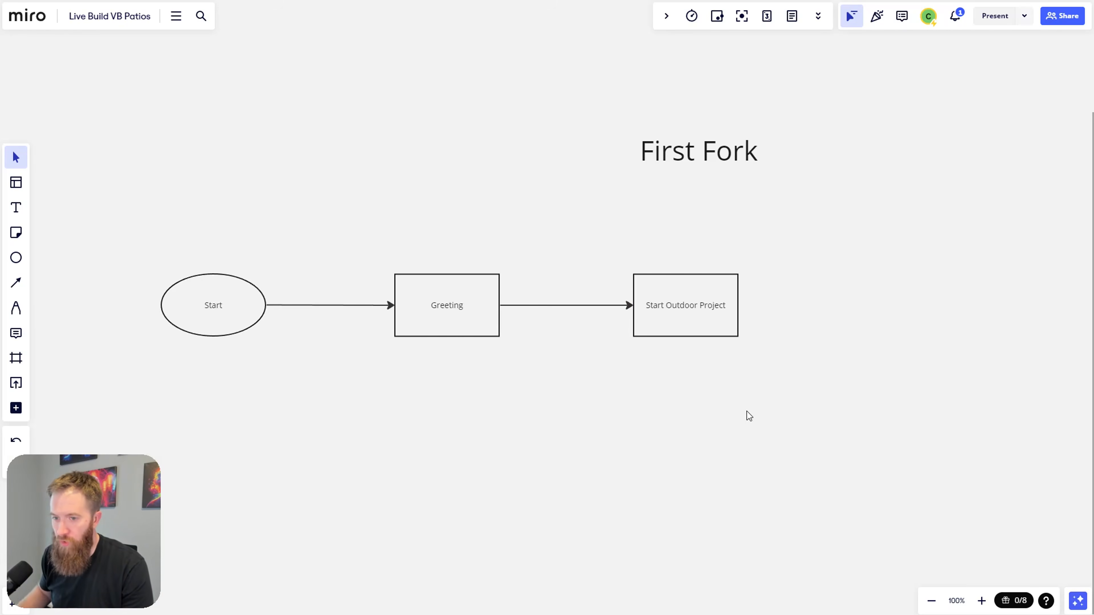
left_click_drag(694, 299, 689, 231)
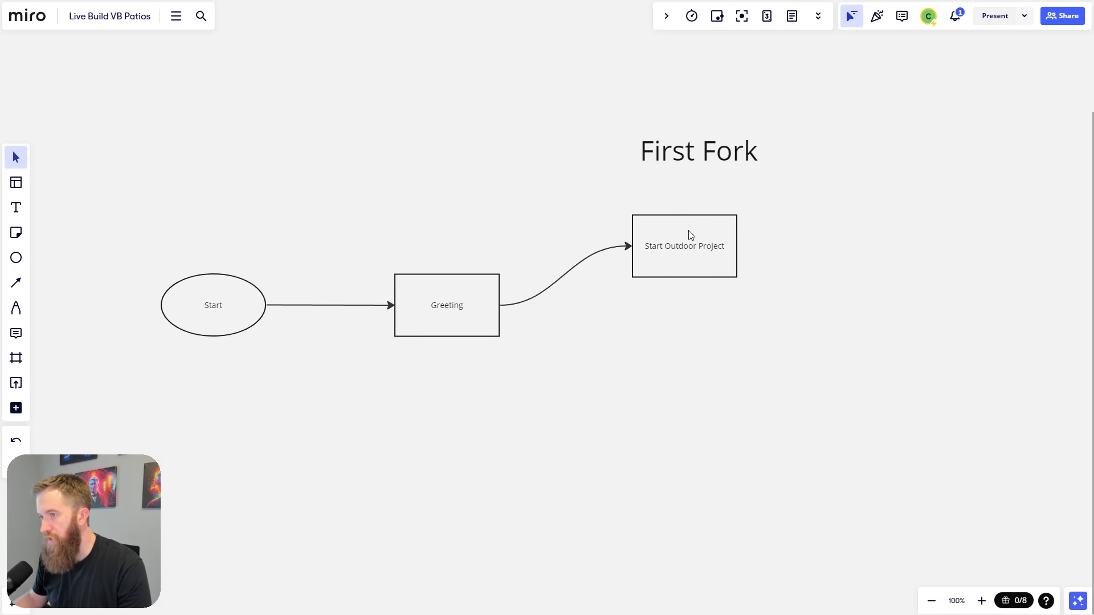
Step: Make the arrow to Start Outdoor Project a right-angled elbow connector
left_click(585, 262)
left_click(537, 196)
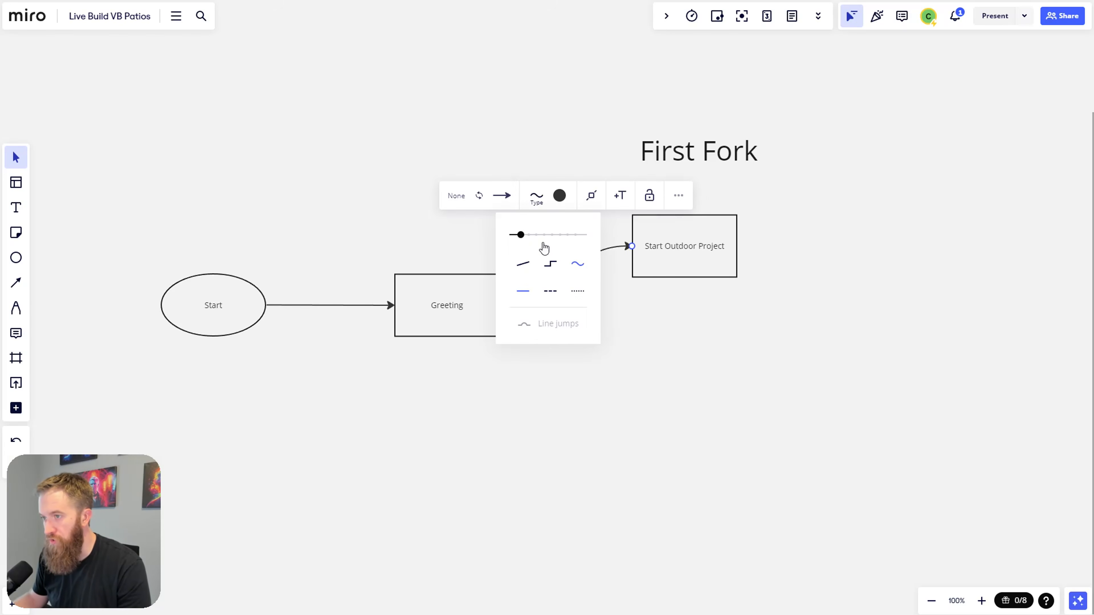
left_click(546, 268)
left_click(627, 331)
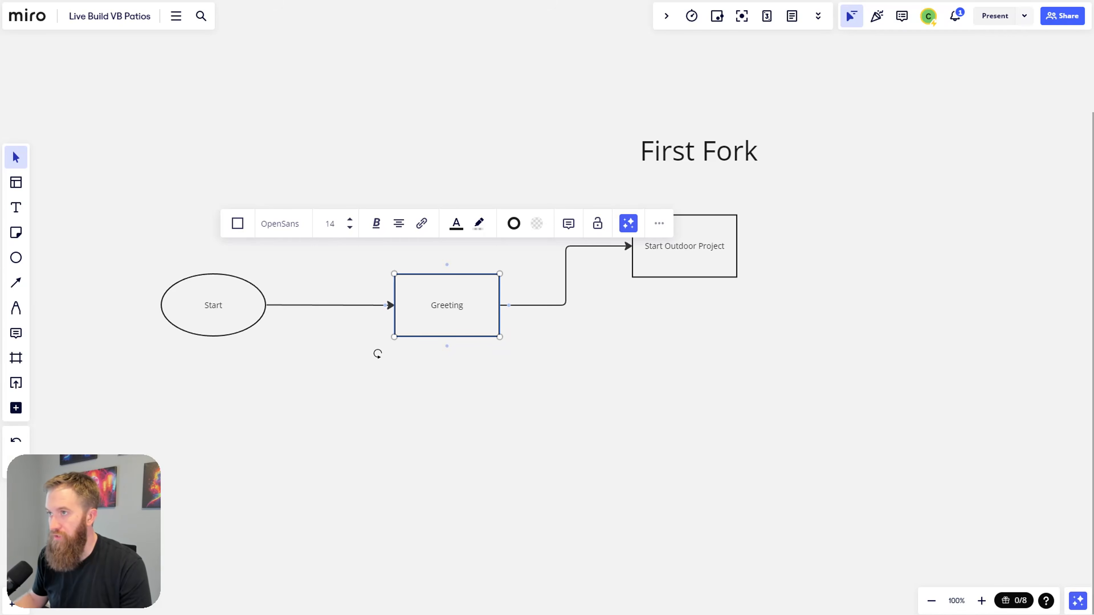
Step: Arrow Greeting to a new 'Financing' rectangle and move it lower to form the fork
left_click_drag(510, 303, 633, 306)
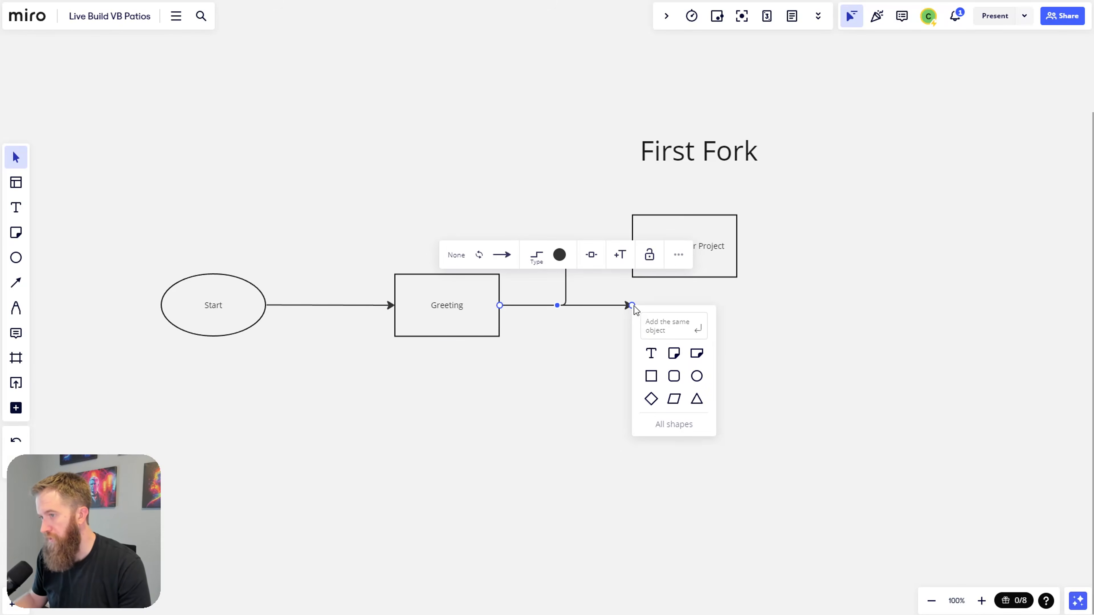
left_click(653, 379)
type("Financing")
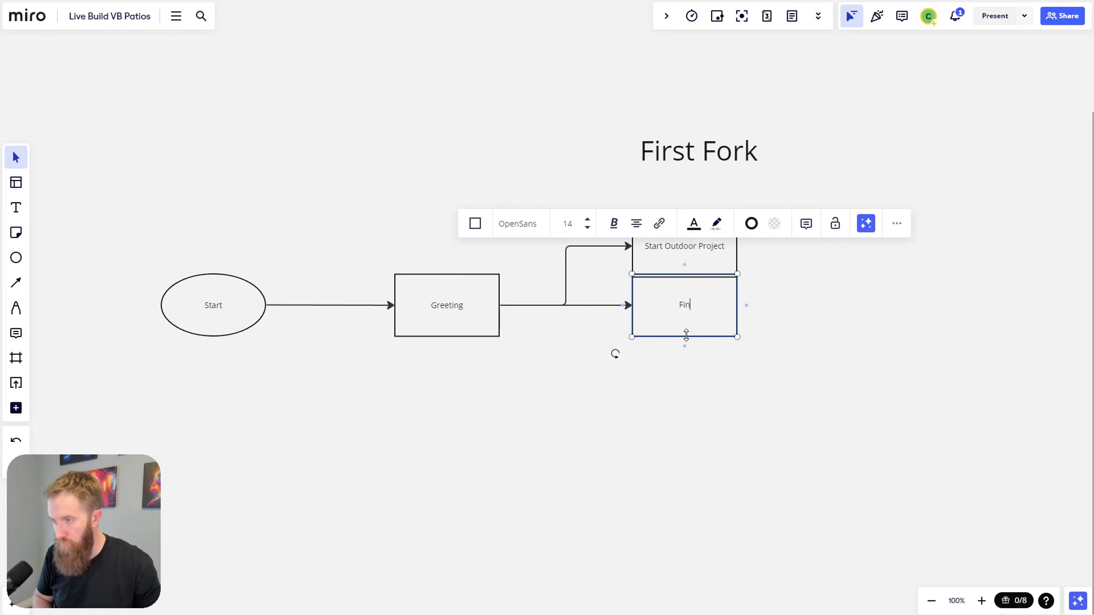
left_click(697, 393)
left_click_drag(691, 322, 691, 354)
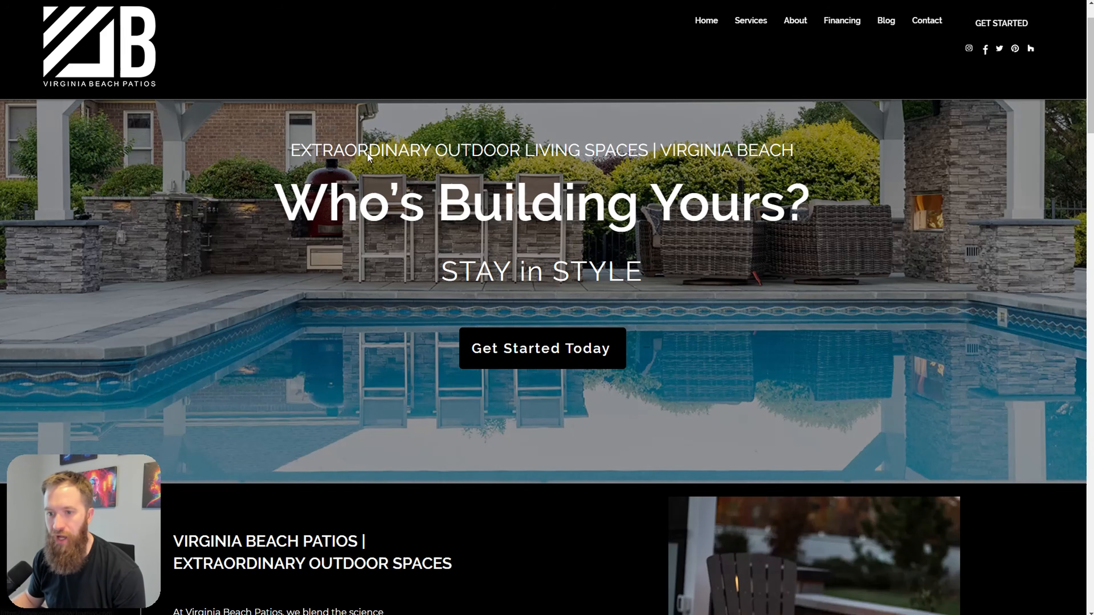
Step: Start the 12 Month Same-As-Cash application from the site's Financing page
left_click(831, 27)
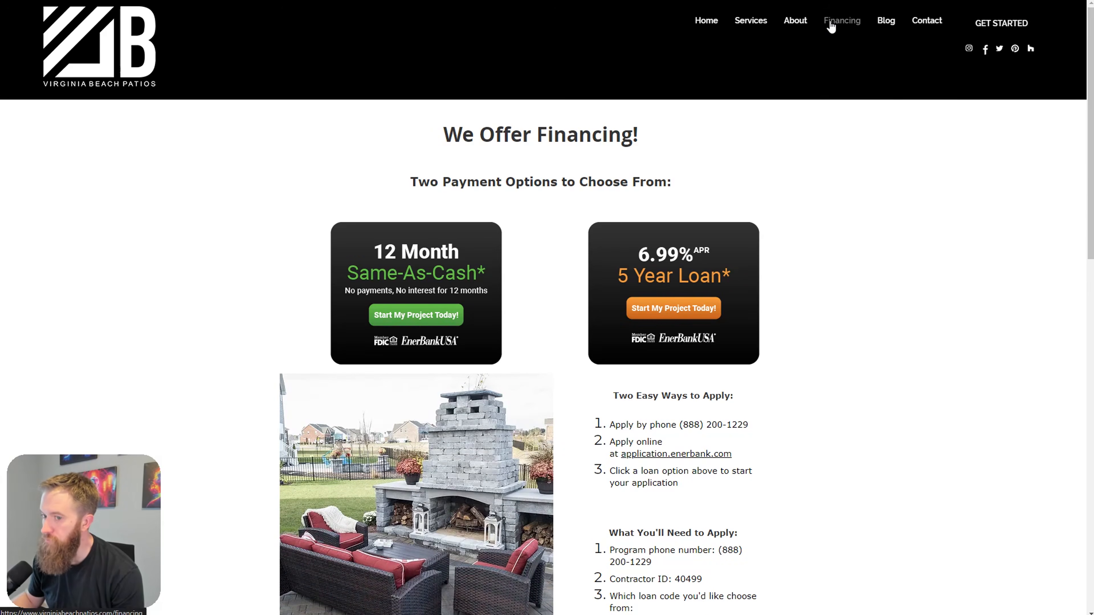
left_click(439, 316)
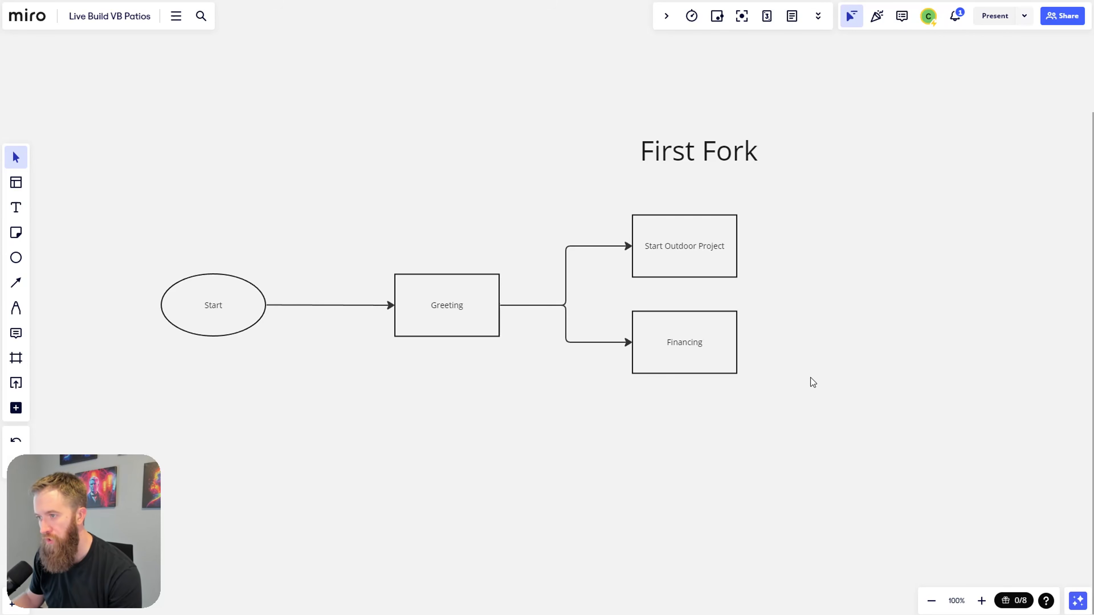
Step: Lower the Financing box slightly, then return to the Virginia Beach Patios home page
left_click_drag(693, 343, 694, 357)
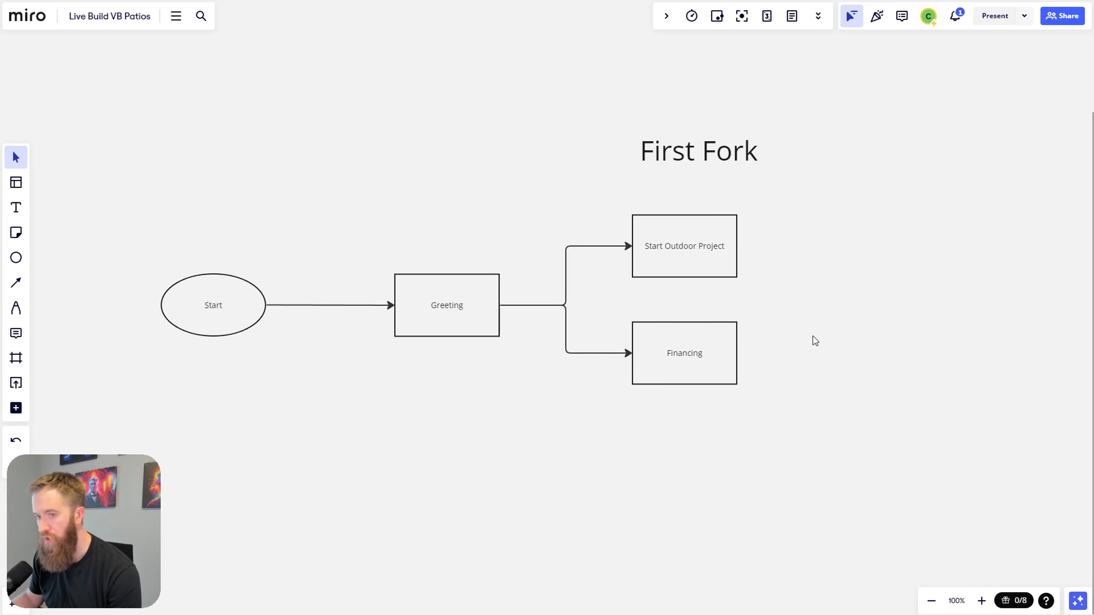
left_click(678, 458)
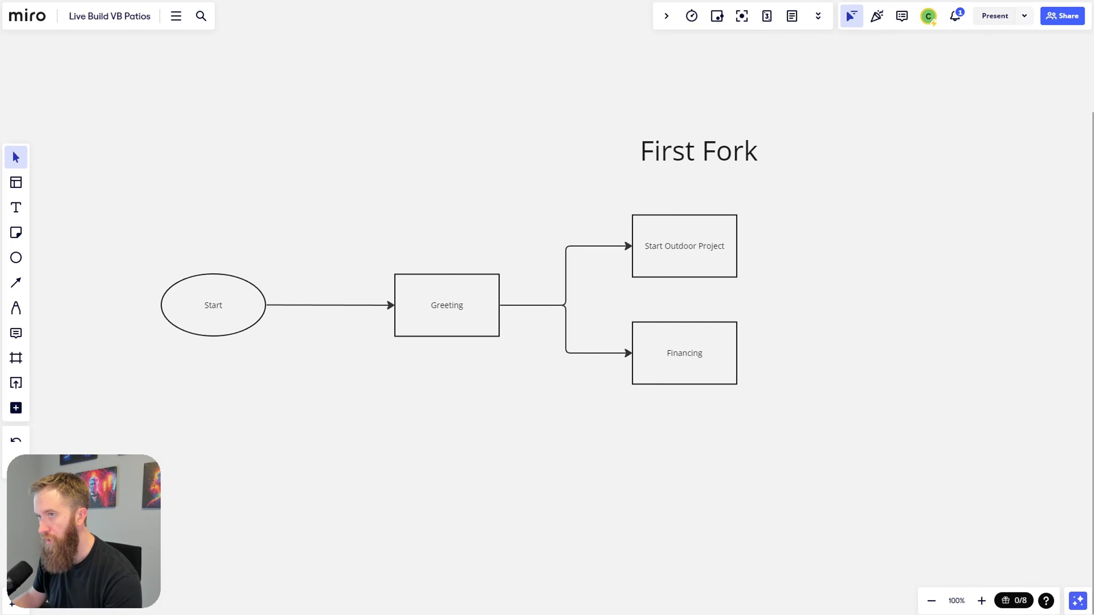
left_click(512, 4)
left_click(706, 21)
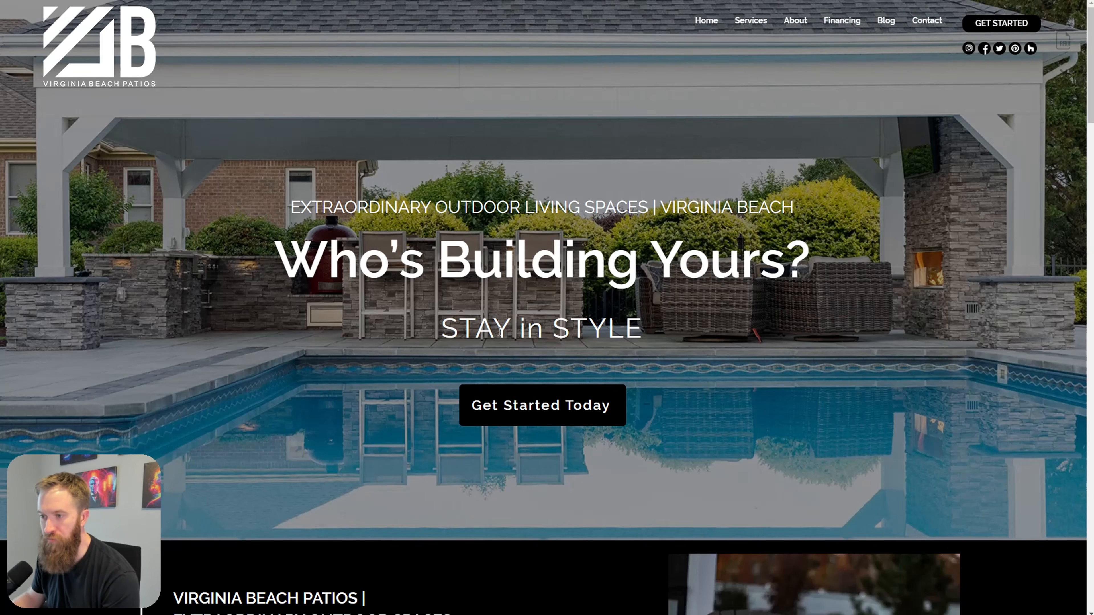
Step: Scroll the home page down to the What We Do grid, from Driveways to Design Services
scroll(765, 384, "down", 4)
scroll(388, 367, "up", 4)
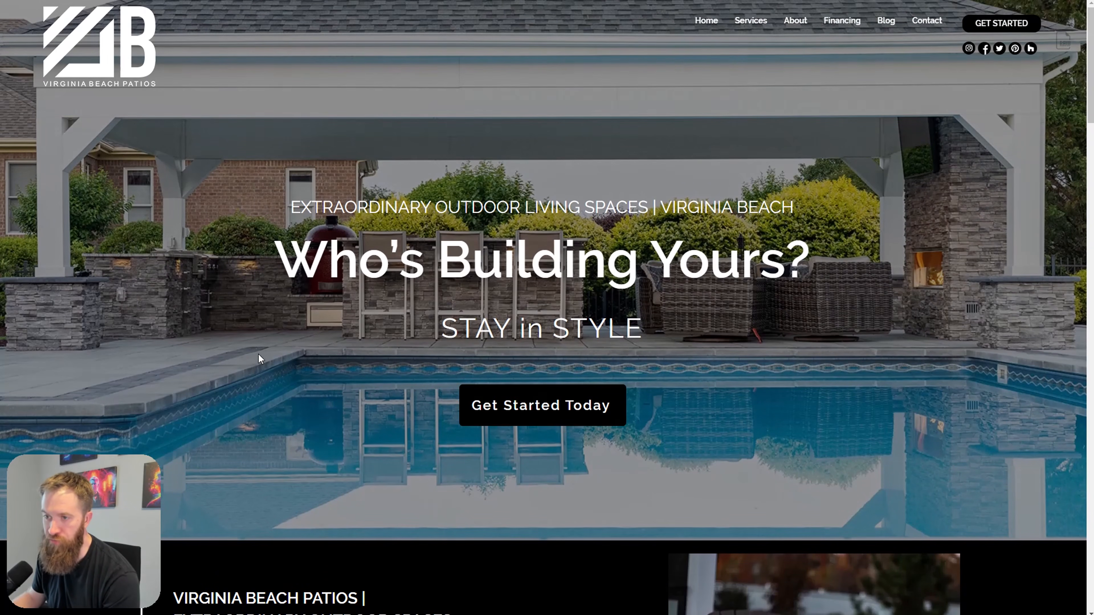
scroll(642, 308, "down", 10)
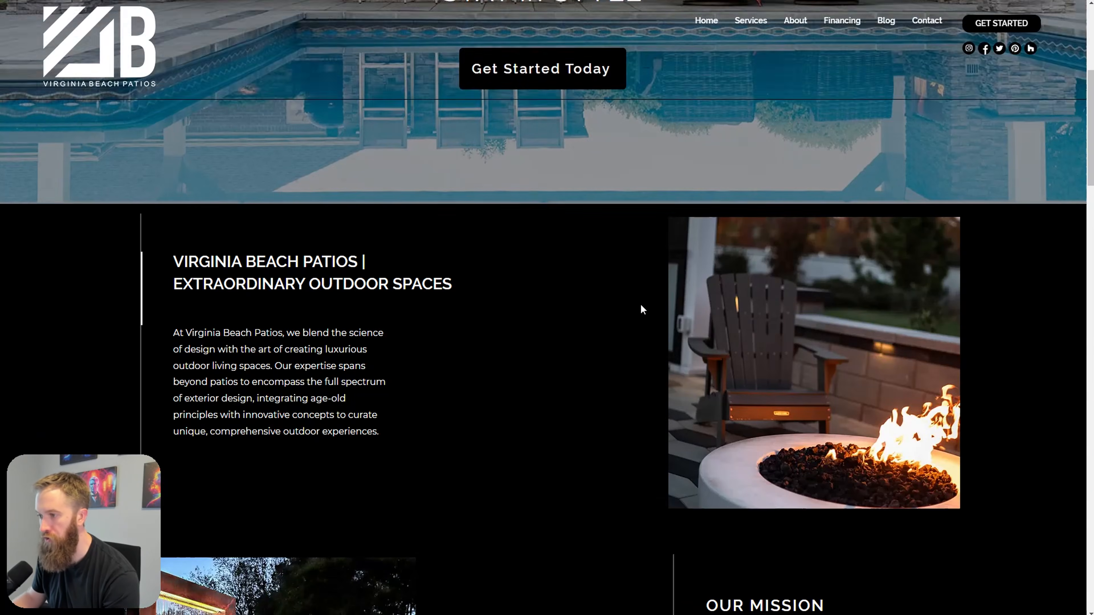
scroll(827, 322, "down", 20)
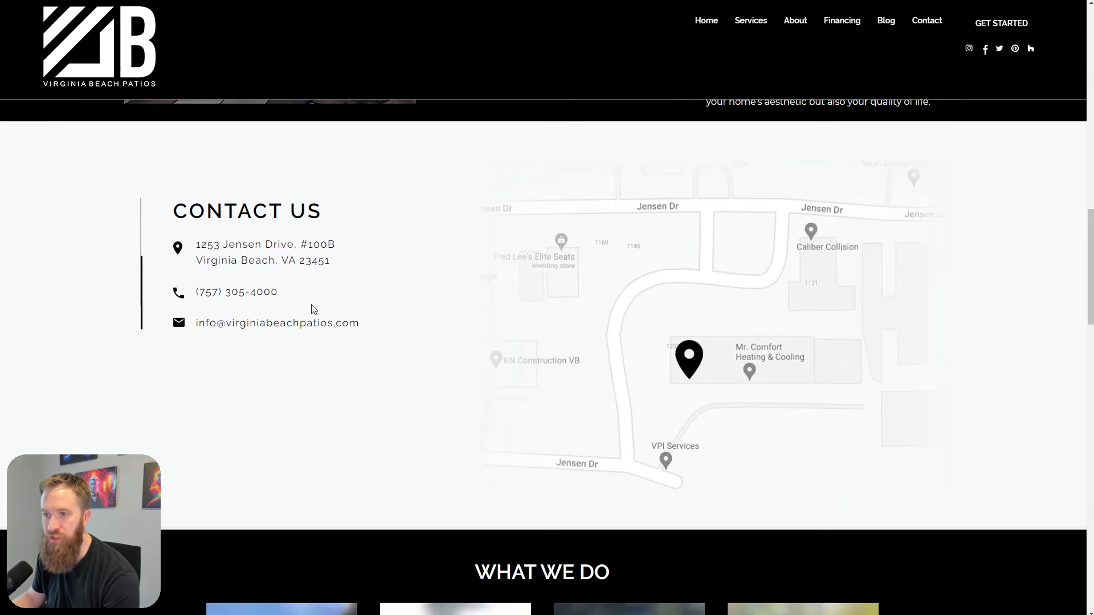
scroll(533, 328, "down", 7)
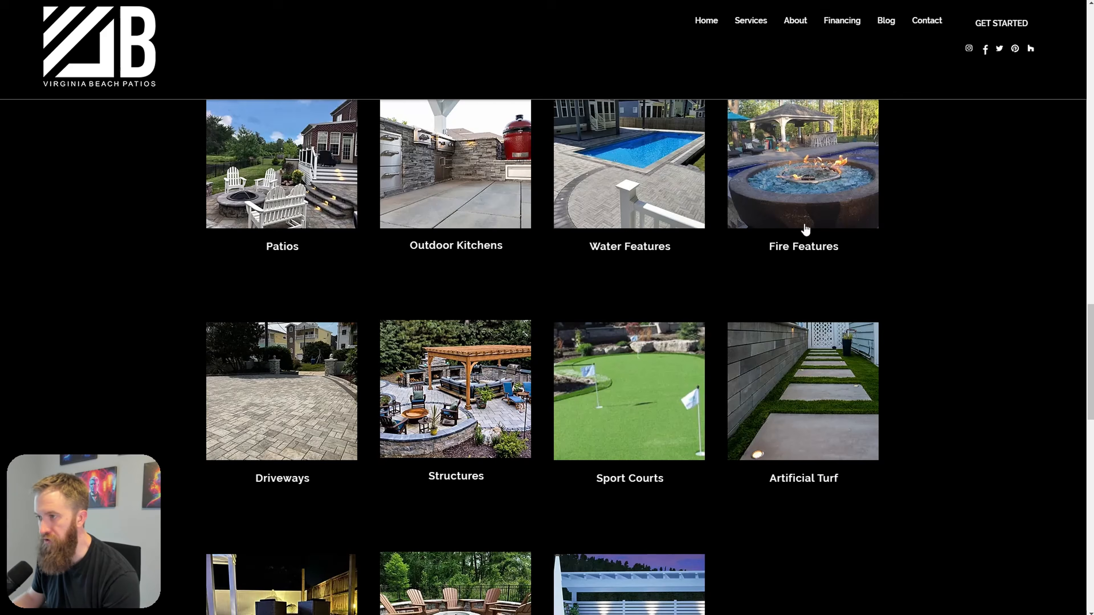
scroll(798, 342, "down", 18)
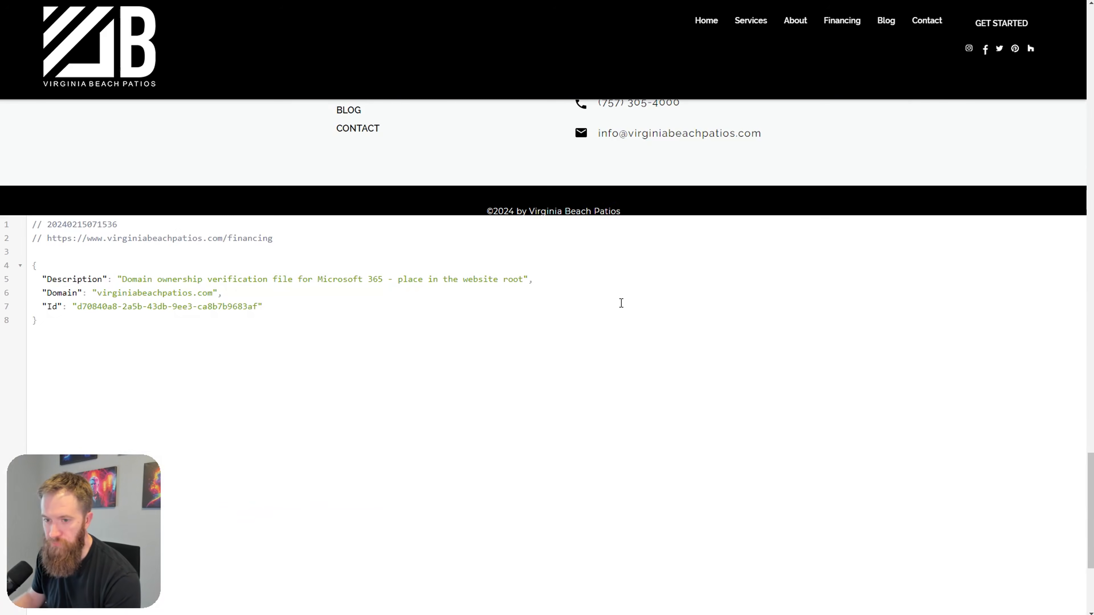
scroll(620, 319, "up", 20)
mouse_move(750, 21)
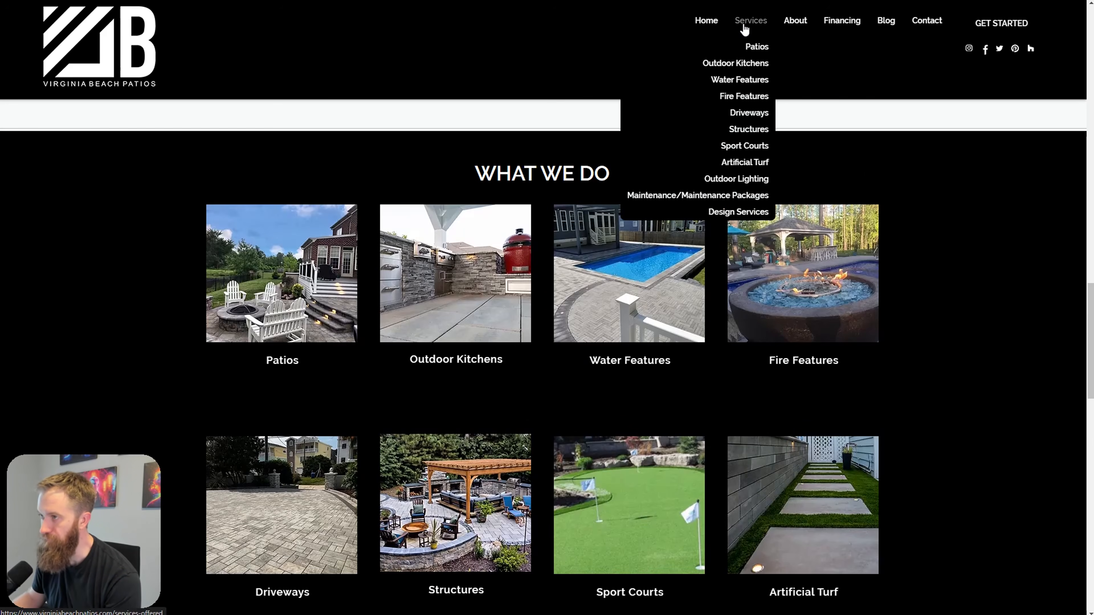
scroll(475, 344, "up", 6)
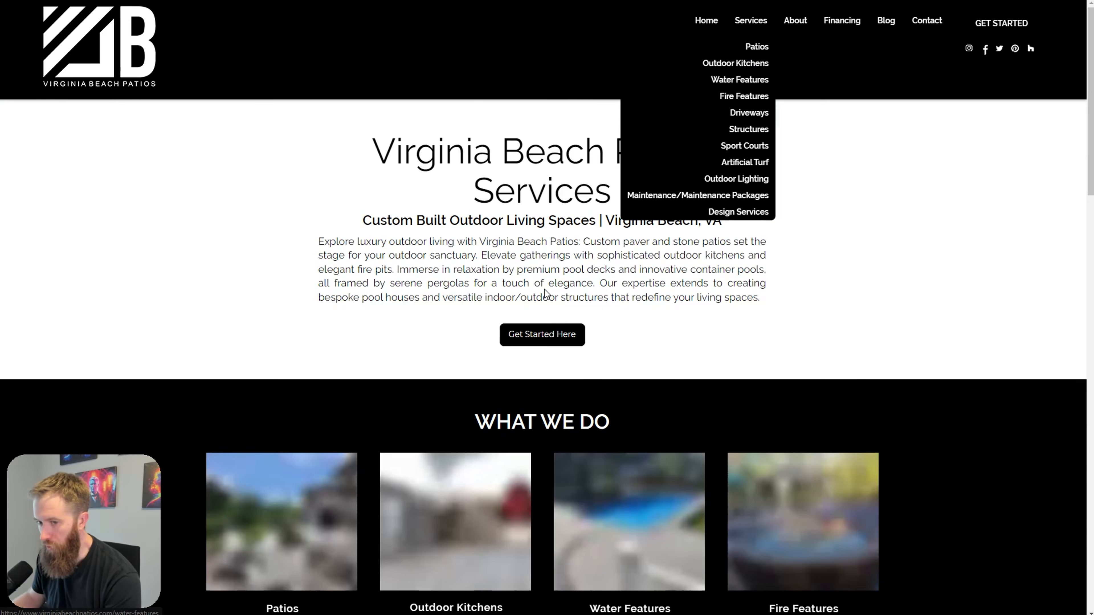
scroll(476, 343, "down", 12)
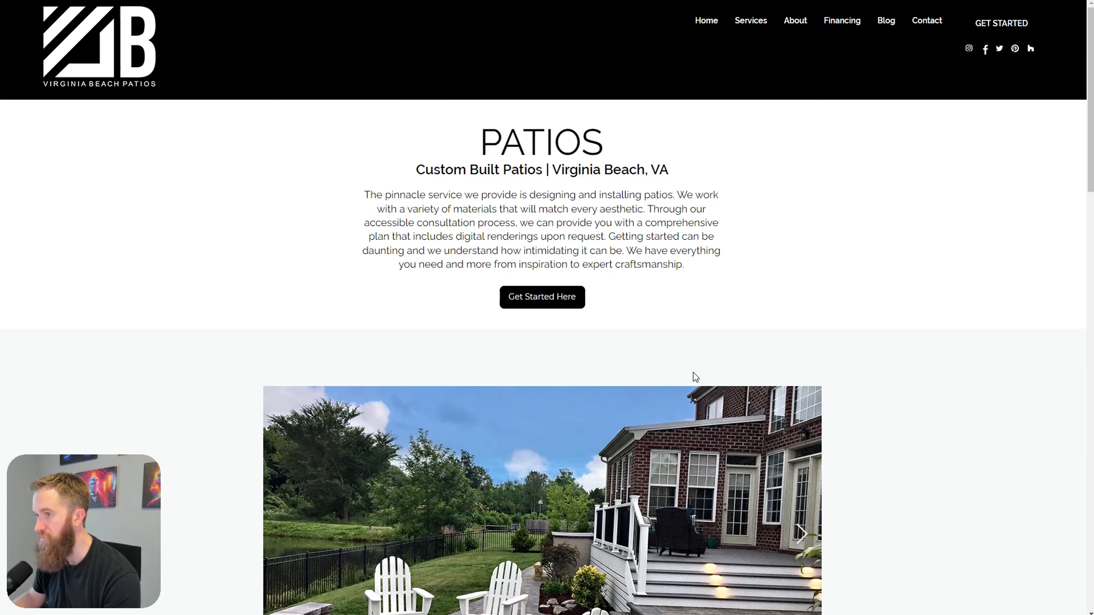
scroll(693, 373, "down", 6)
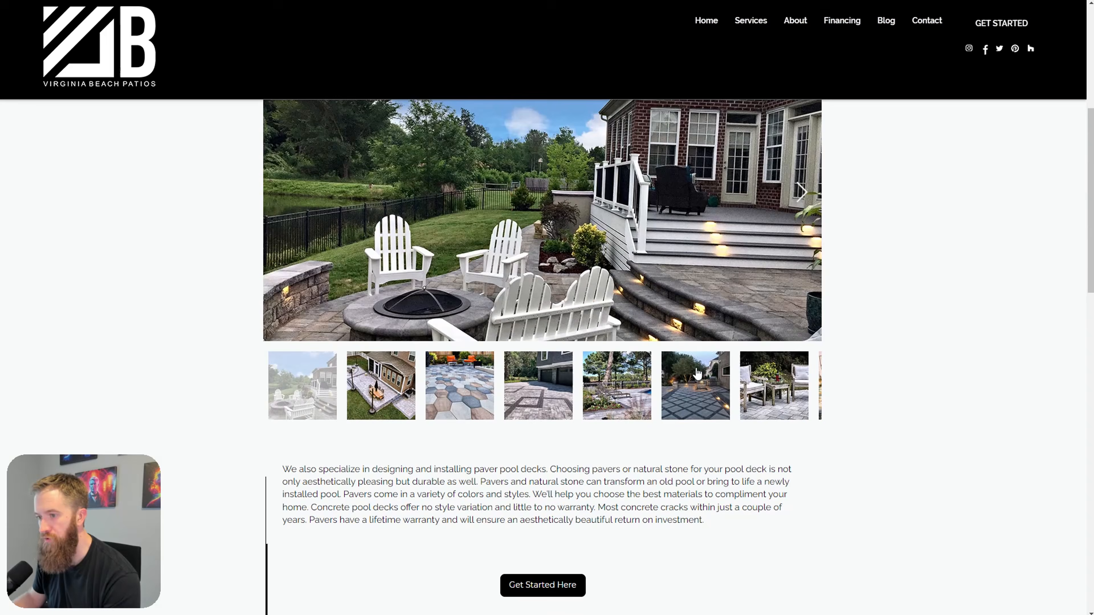
Step: Page the patio slideshow through the hex pavers, driveway pavers, pool lounger and lit night patio photos
scroll(819, 309, "up", 4)
left_click(801, 363)
left_click(801, 363)
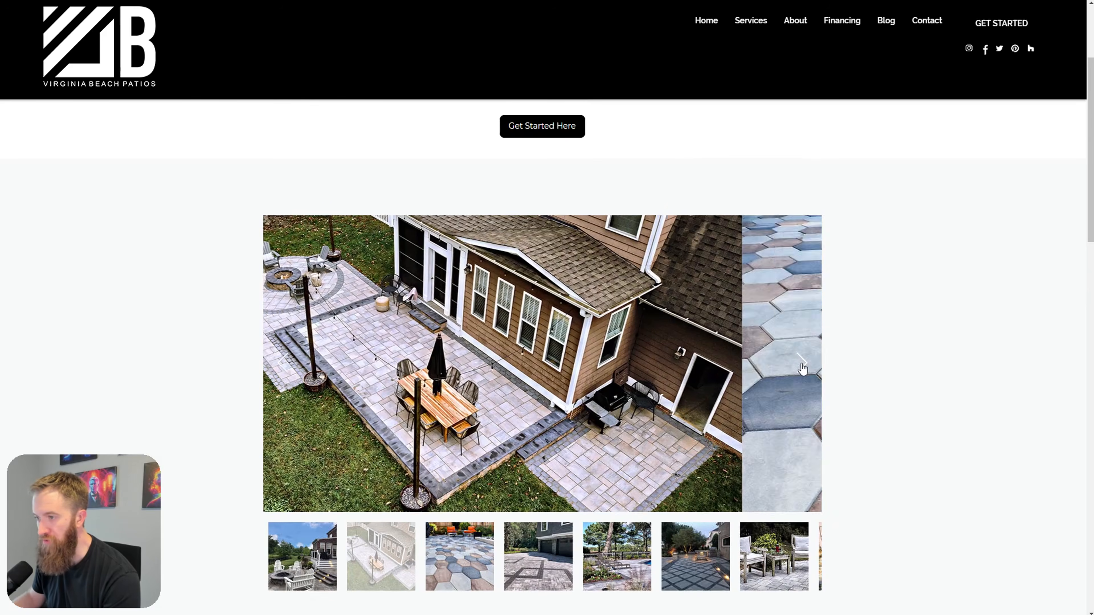
left_click(802, 366)
left_click(802, 367)
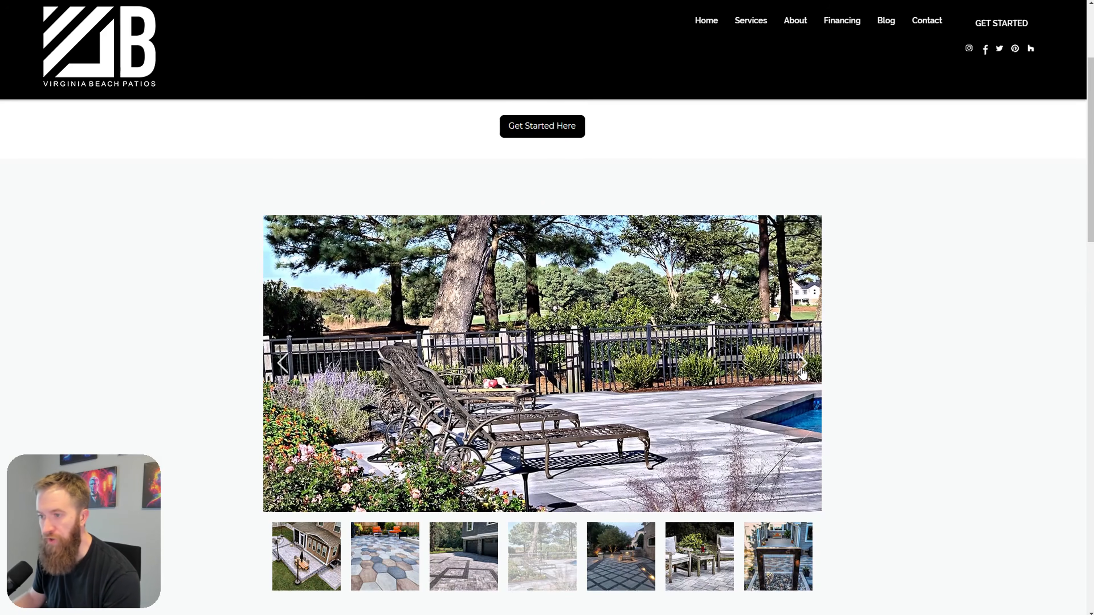
left_click(802, 367)
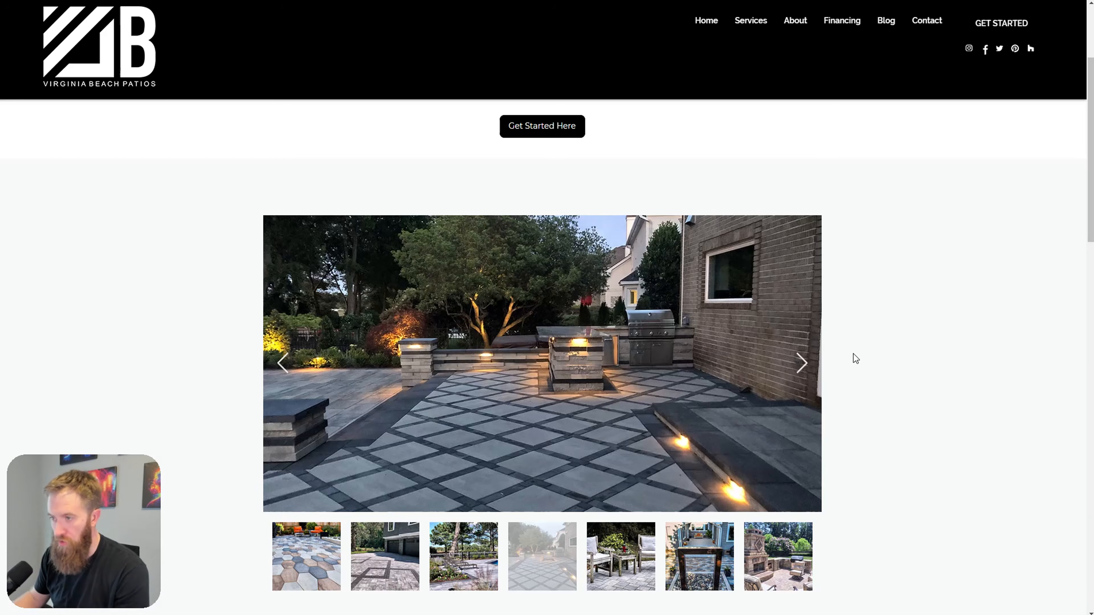
Step: Continue past the fountain and stone fireplace to the bar-height patio table and chairs photo
left_click(802, 366)
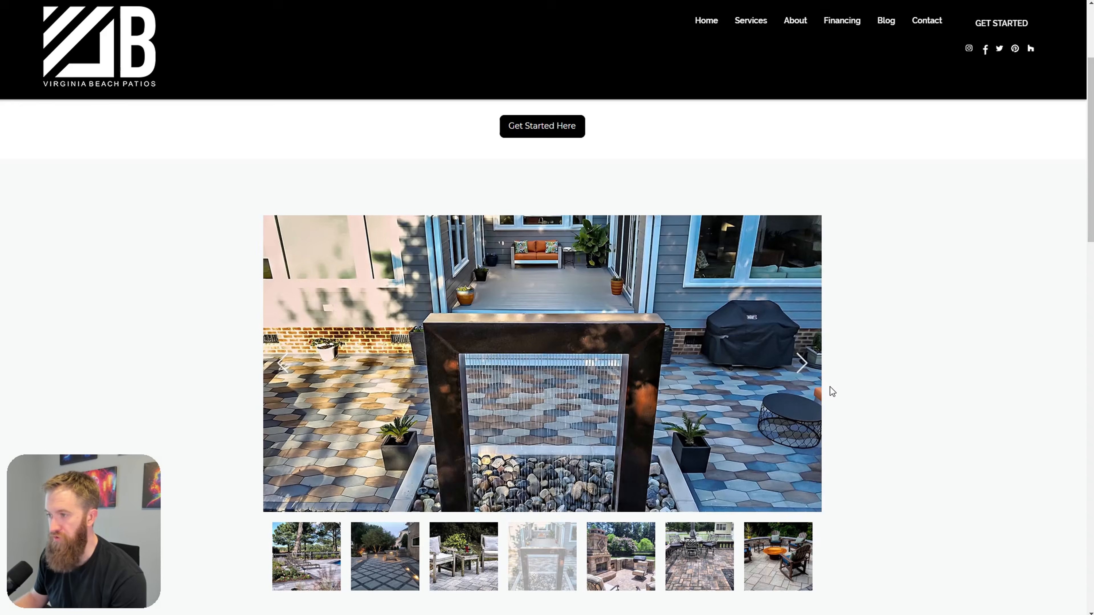
left_click(802, 366)
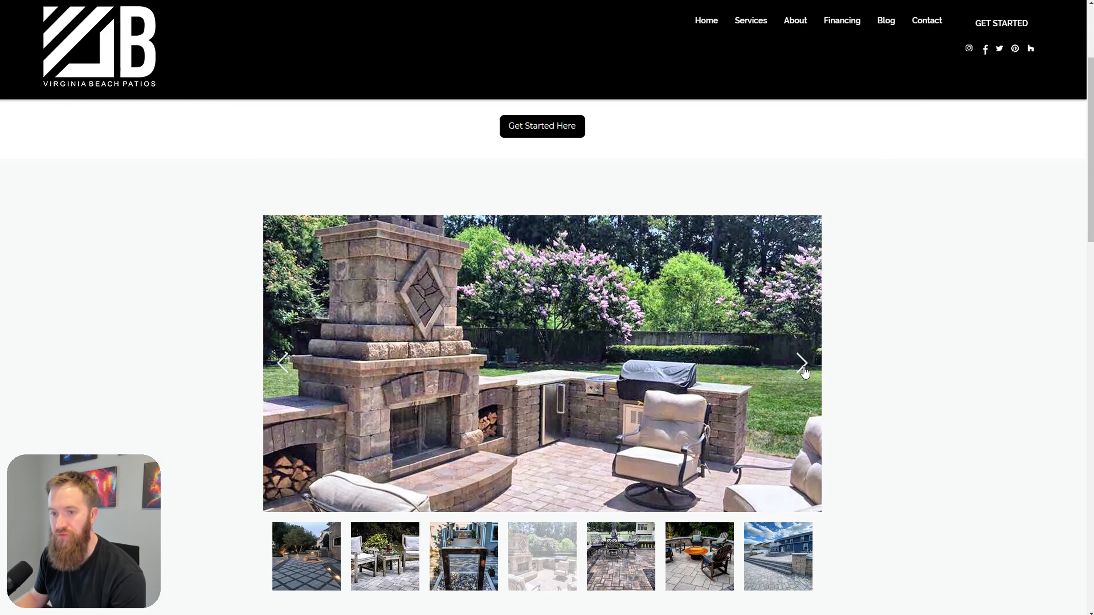
left_click(801, 366)
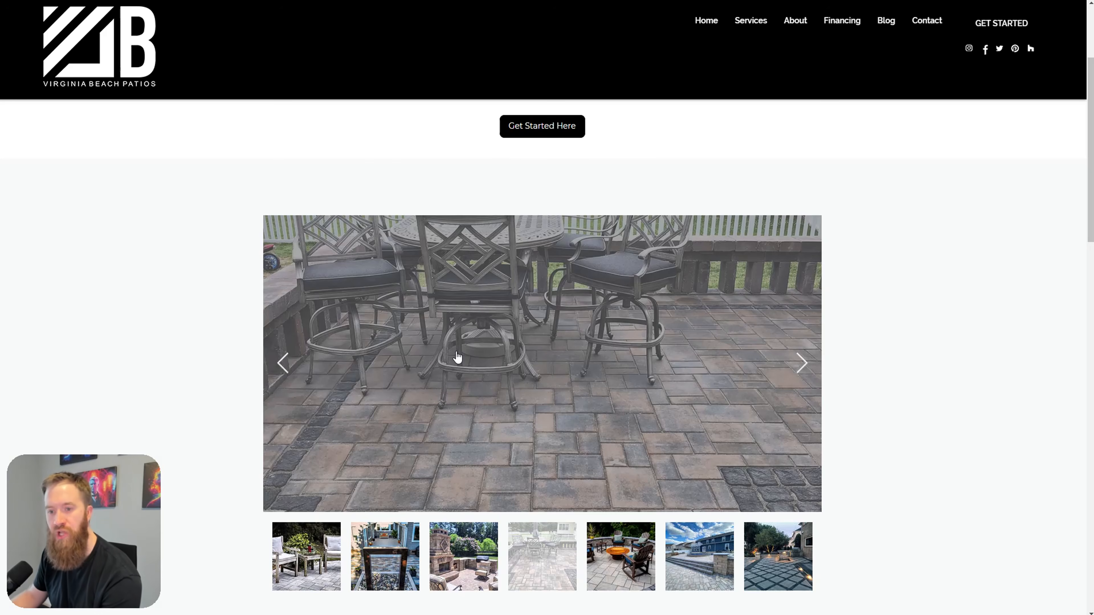
scroll(697, 160, "up", 2)
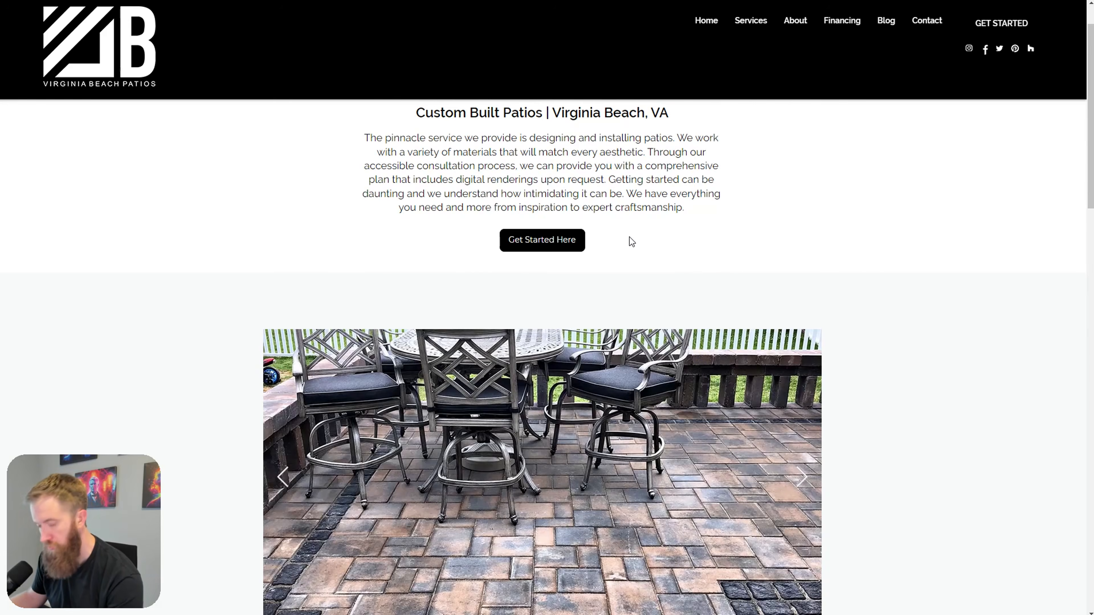
scroll(213, 305, "down", 2)
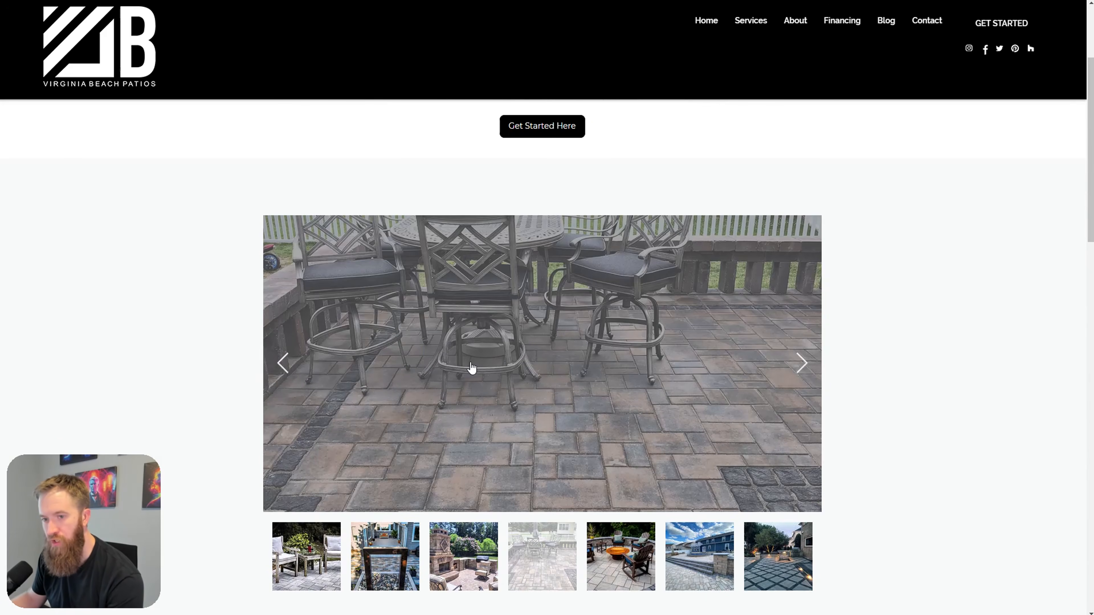
scroll(472, 367, "down", 2)
scroll(487, 340, "up", 1)
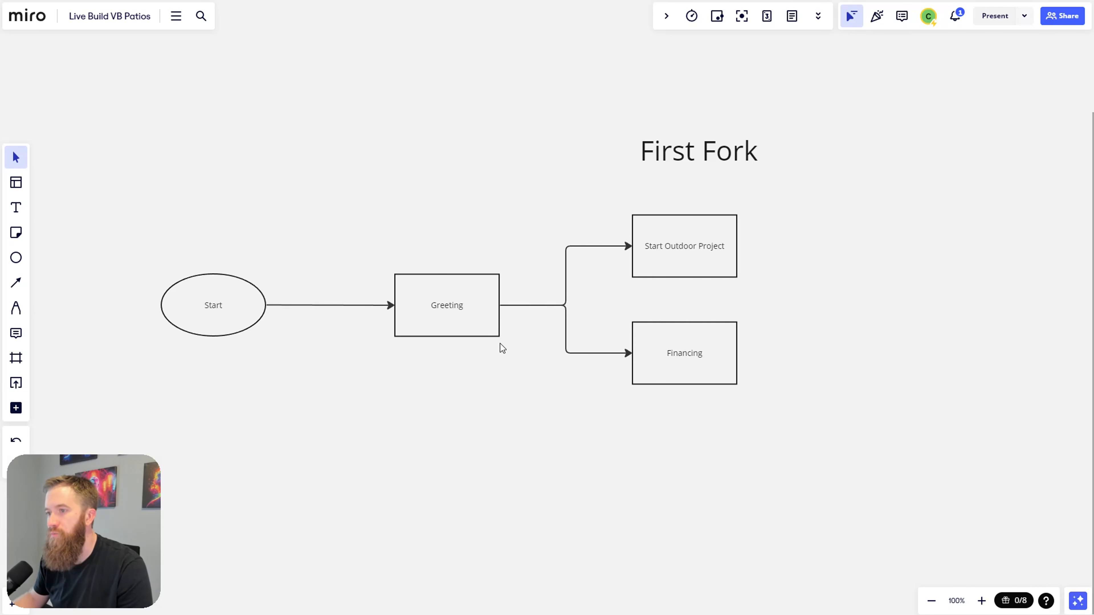
Step: Draw a connector down from Greeting to a new box labelled 'Before / After'
left_click(499, 321)
left_click_drag(501, 305, 650, 520)
left_click(691, 460)
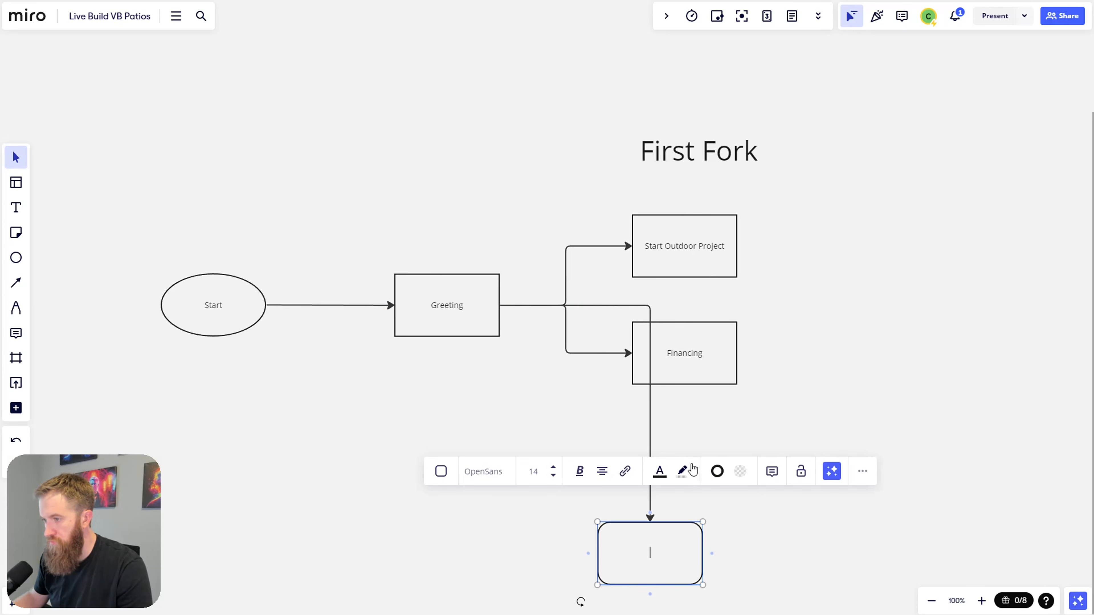
type("Before / After")
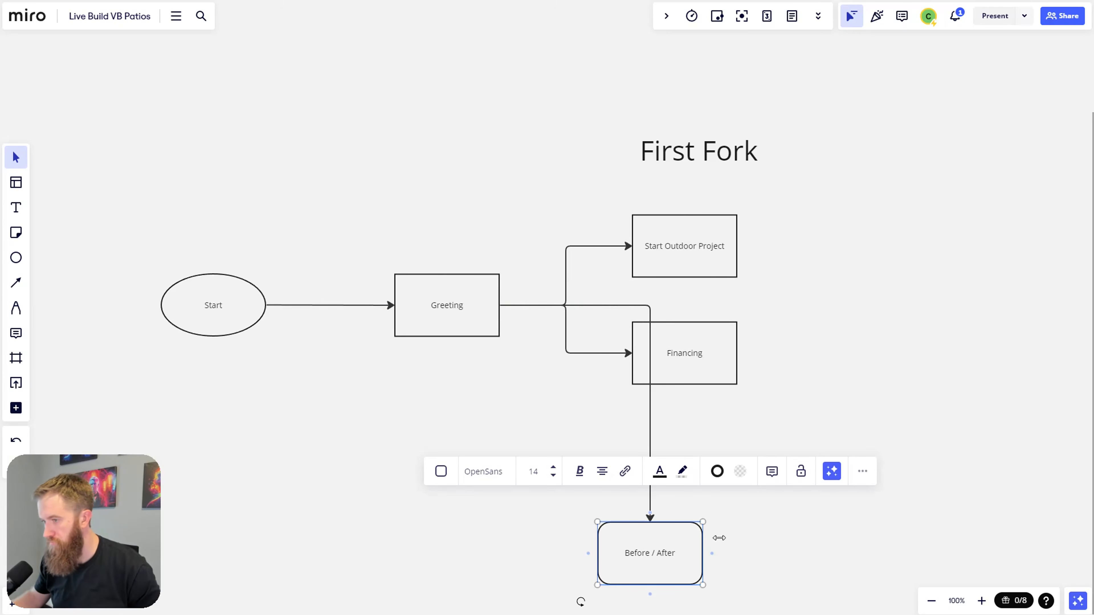
left_click_drag(678, 543, 717, 476)
Step: Reroute the new connector so its arrow enters the Before / After box's left side
left_click(597, 306)
left_click_drag(596, 305, 568, 486)
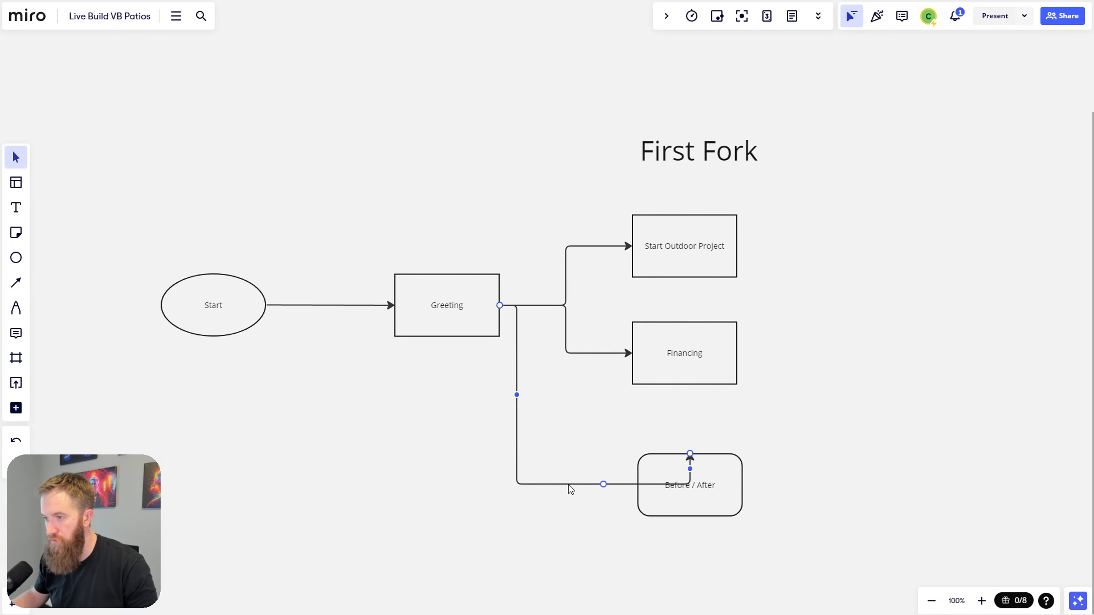
left_click_drag(689, 457, 662, 504)
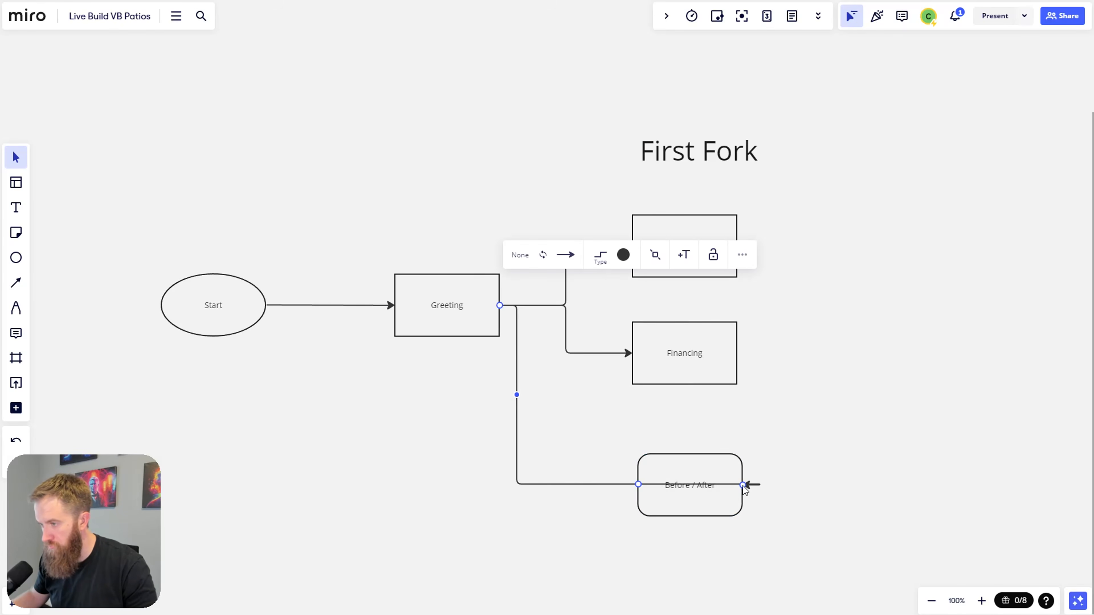
left_click_drag(743, 485, 678, 462)
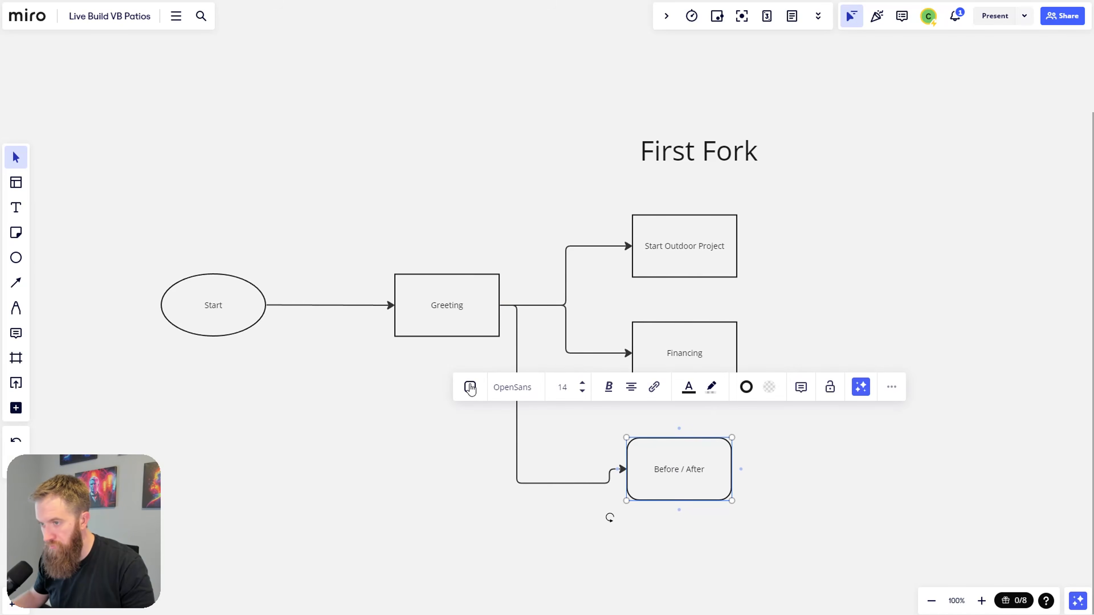
Step: Make Before / After a square-cornered rectangle lined up under the boxes above
left_click(469, 387)
left_click(493, 436)
left_click_drag(684, 482, 685, 481)
Step: Have the Before / After branch split from the existing fork and move the box lower
left_click(518, 417)
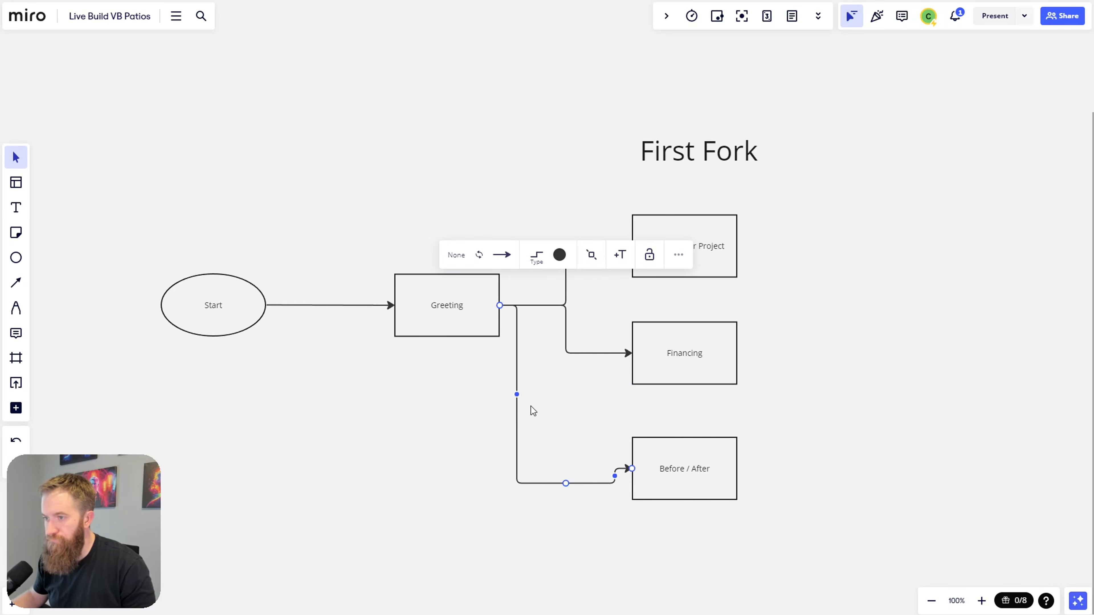
left_click_drag(517, 394, 566, 394)
left_click_drag(685, 489, 675, 496)
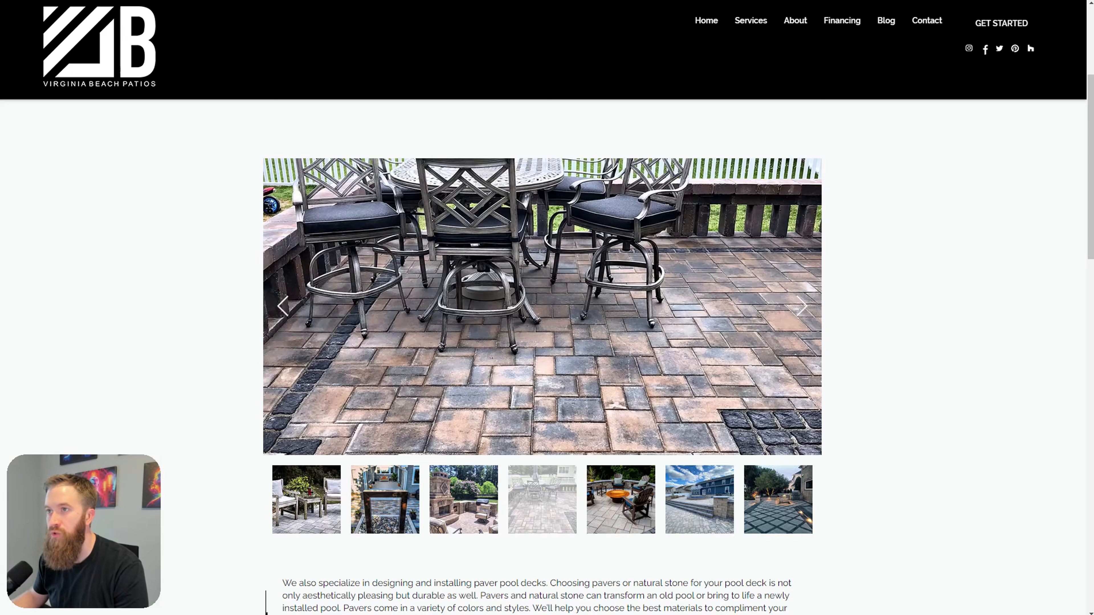
scroll(972, 56, "up", 5)
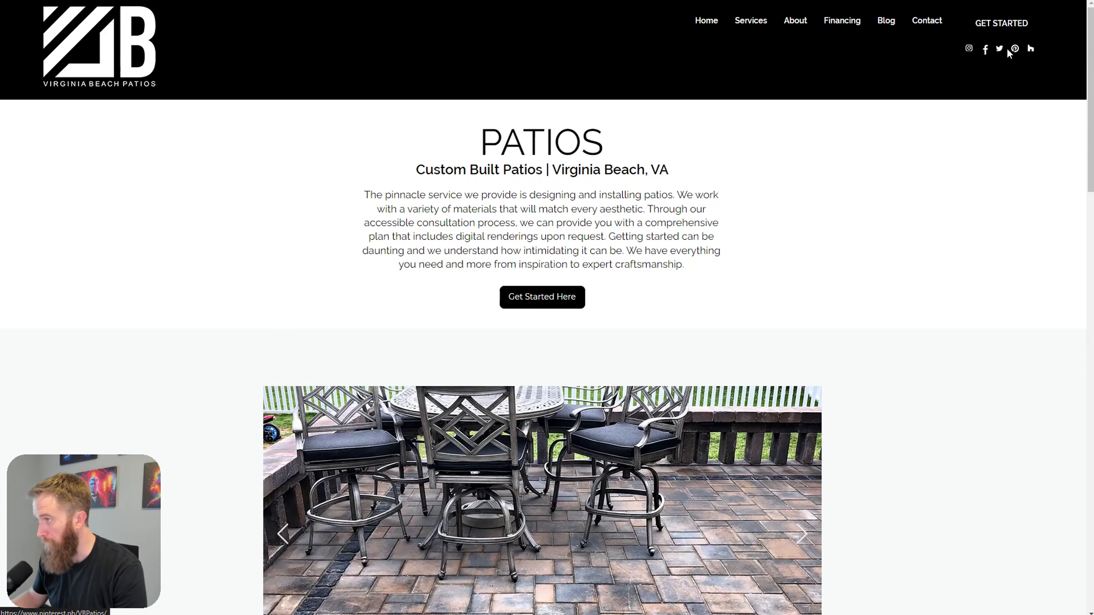
Step: Browse the company's Instagram project posts, then return to the PATIOS page
left_click(969, 48)
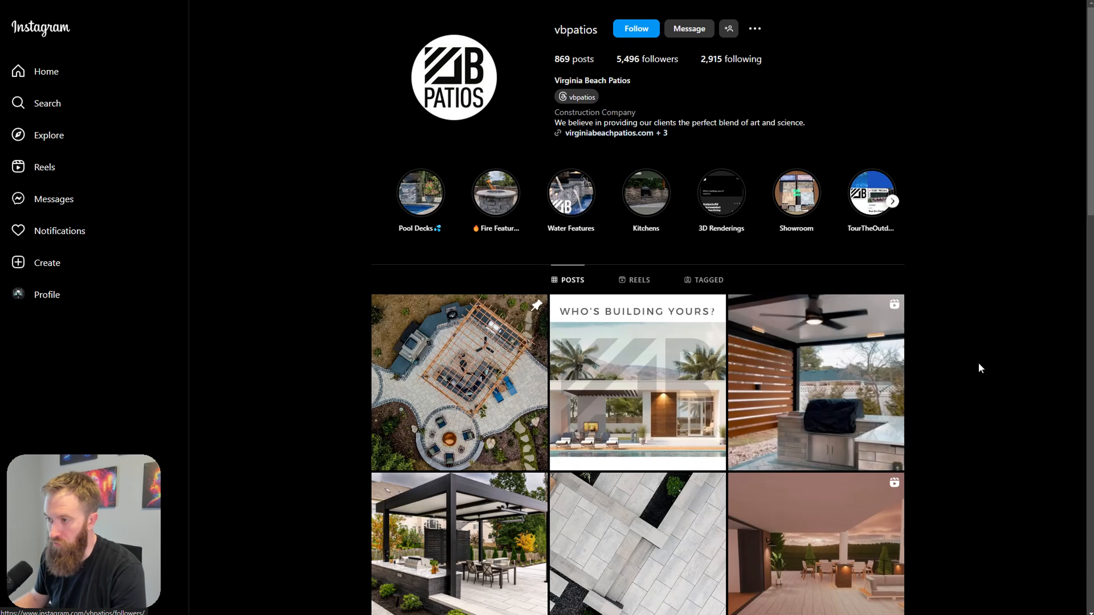
scroll(976, 335, "down", 1)
scroll(638, 431, "down", 2)
scroll(603, 388, "down", 5)
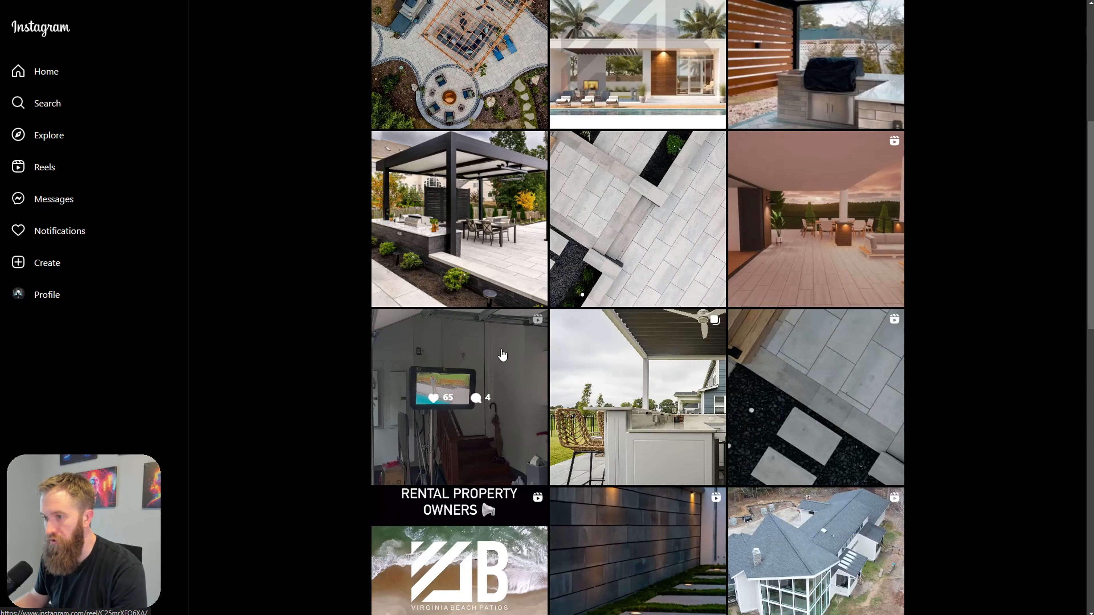
scroll(749, 431, "down", 2)
scroll(710, 495, "down", 5)
scroll(818, 431, "down", 5)
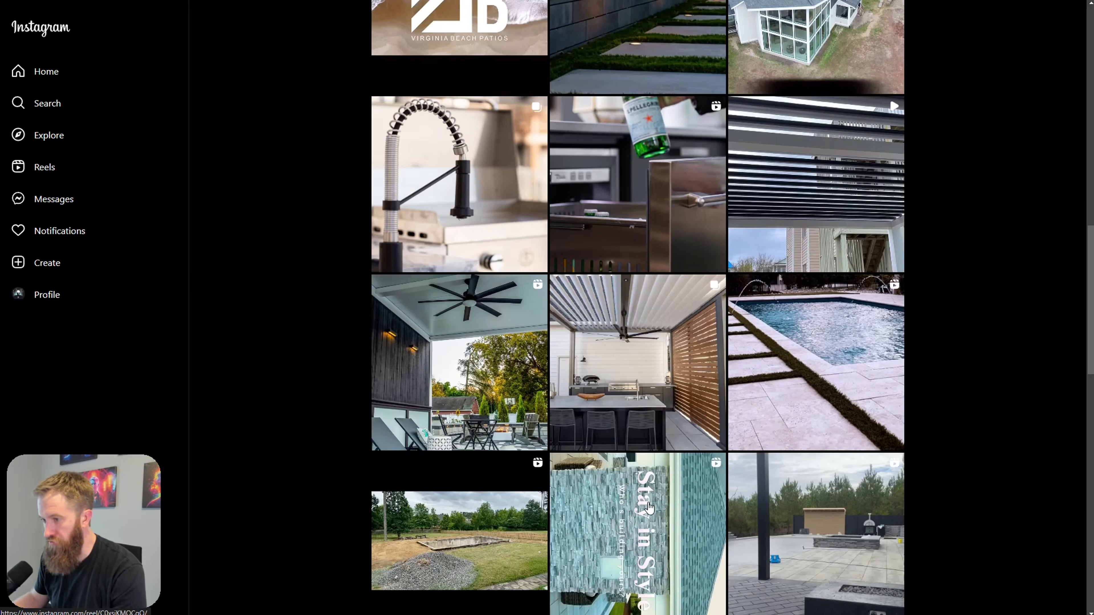
scroll(789, 385, "down", 4)
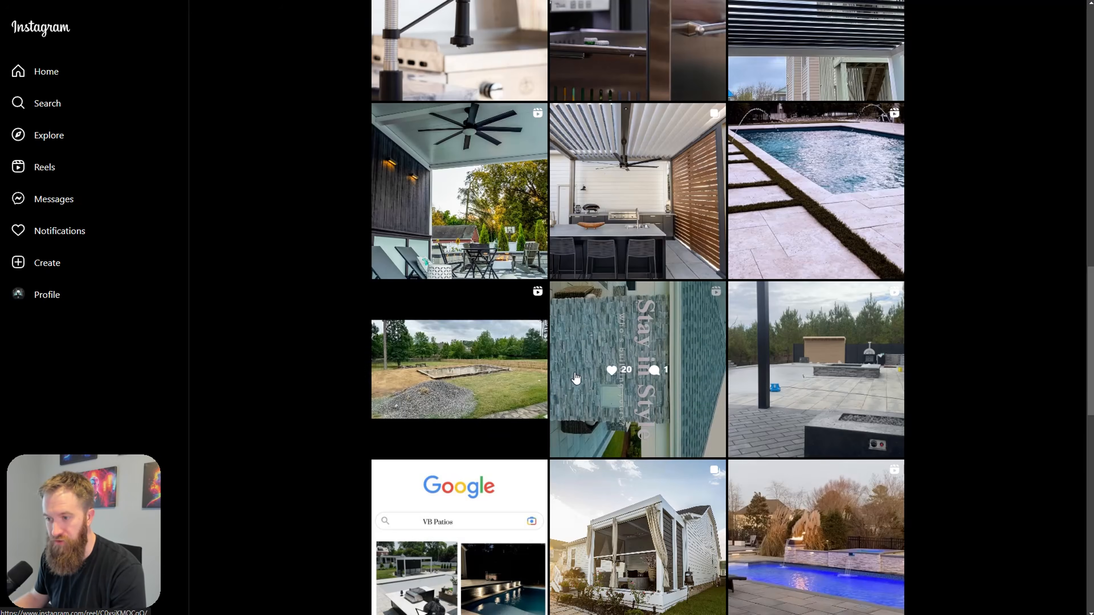
scroll(646, 390, "down", 5)
scroll(646, 413, "up", 10)
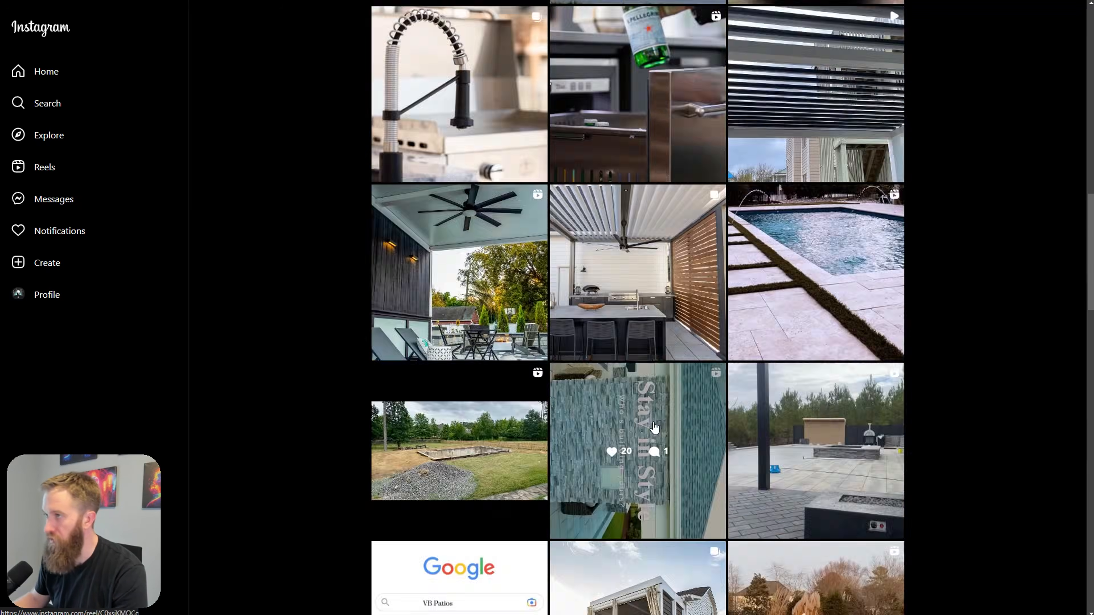
scroll(662, 439, "up", 10)
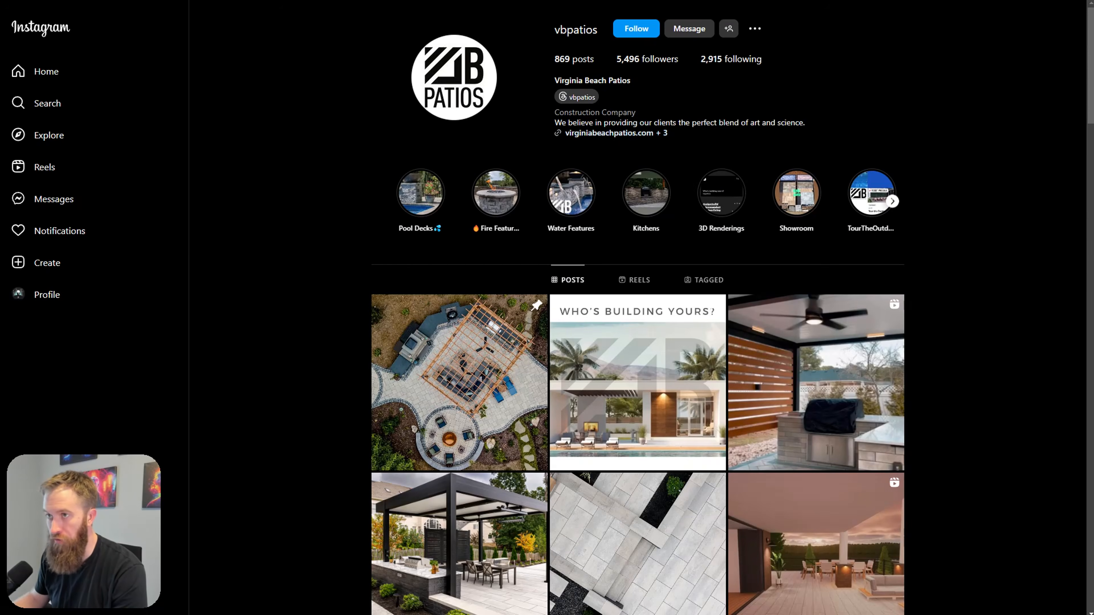
left_click(433, 5)
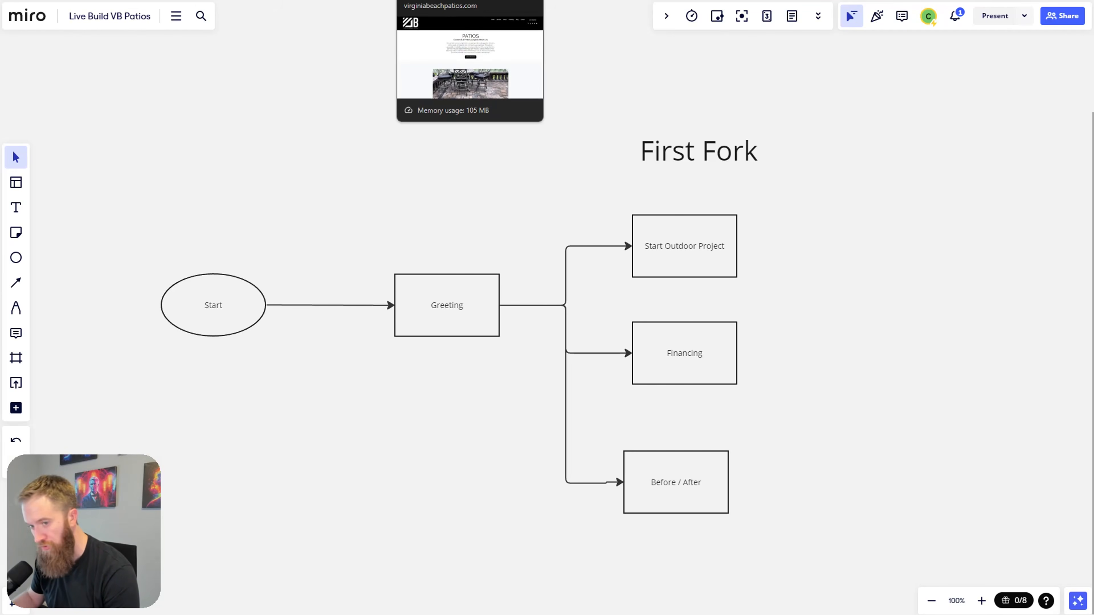
Step: Switch back to the Virginia Beach Patios website's PATIOS page
left_click(430, 1)
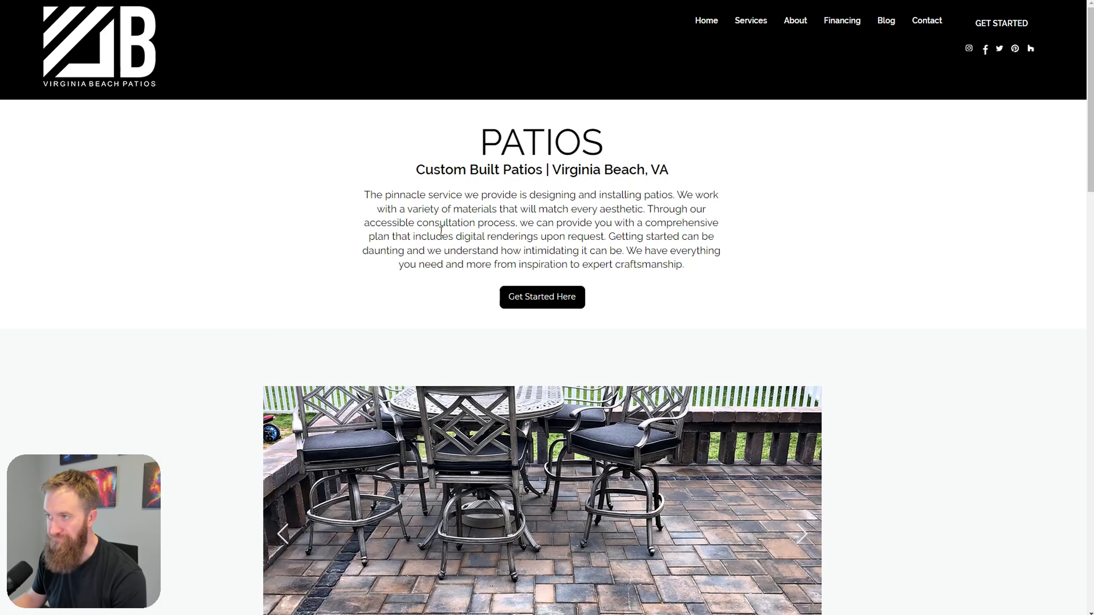
key("alt+Tab")
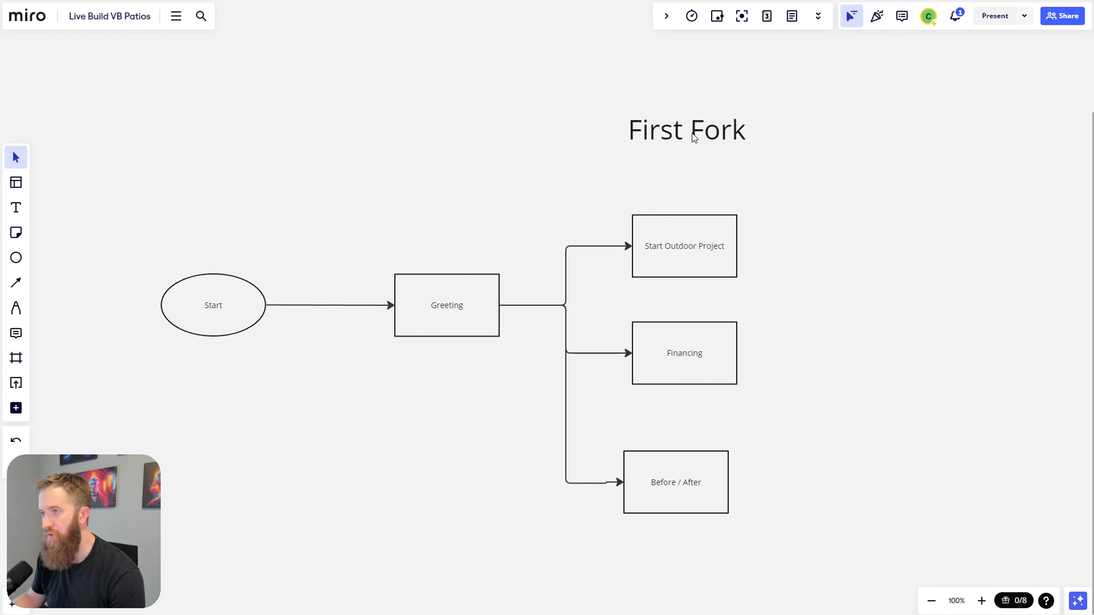
Step: Extend the third box's label to 'Before / After Photos' and align it beneath Financing
left_click_drag(704, 484, 703, 486)
double_click(703, 486)
left_click(714, 483)
type("Photos")
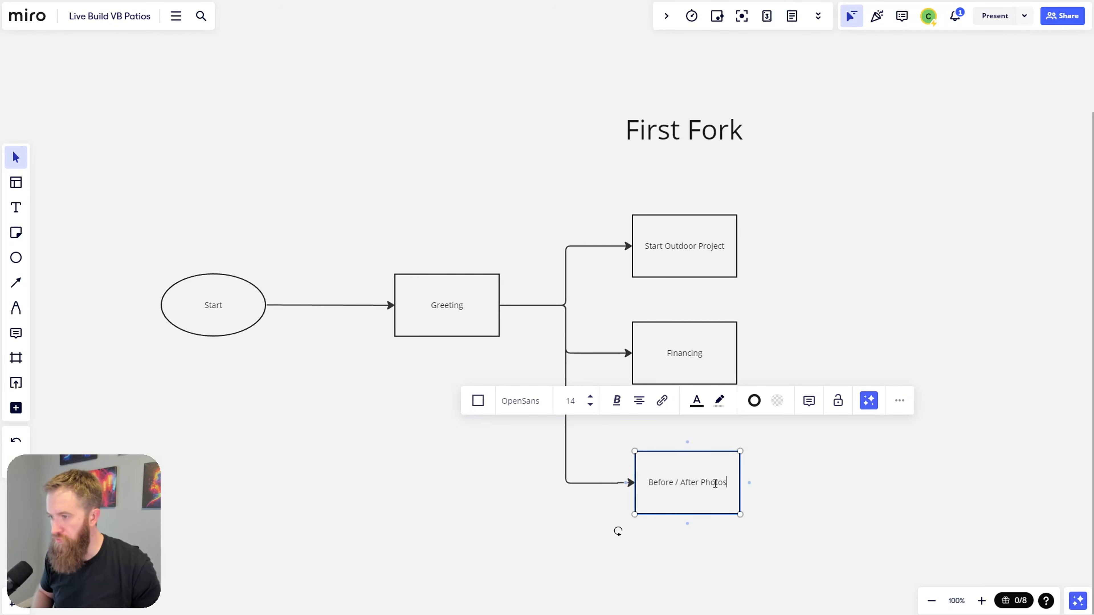
left_click(761, 520)
left_click_drag(708, 492, 700, 472)
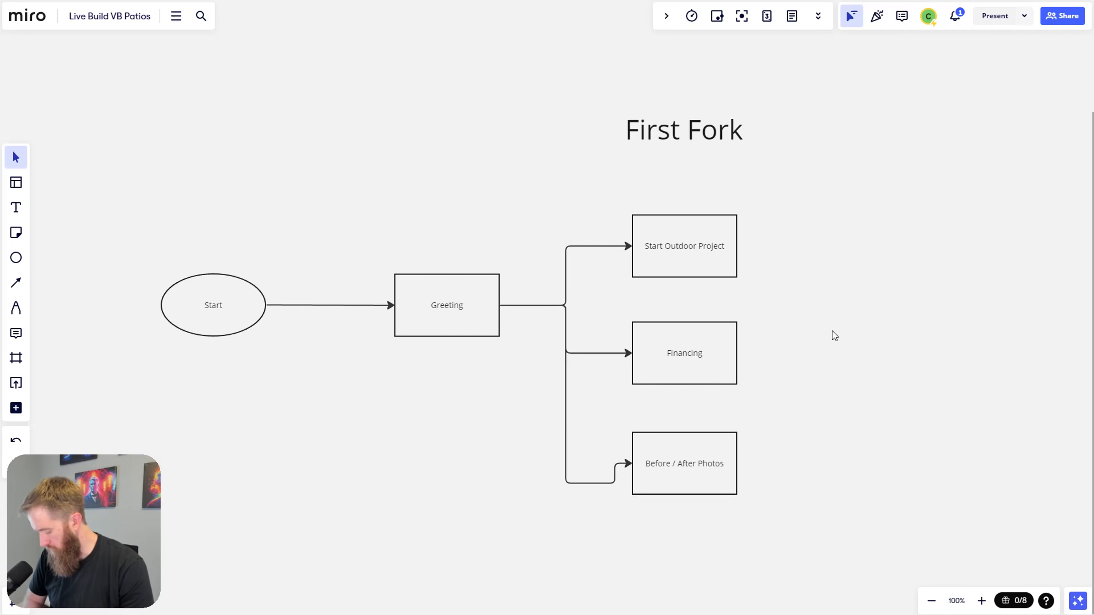
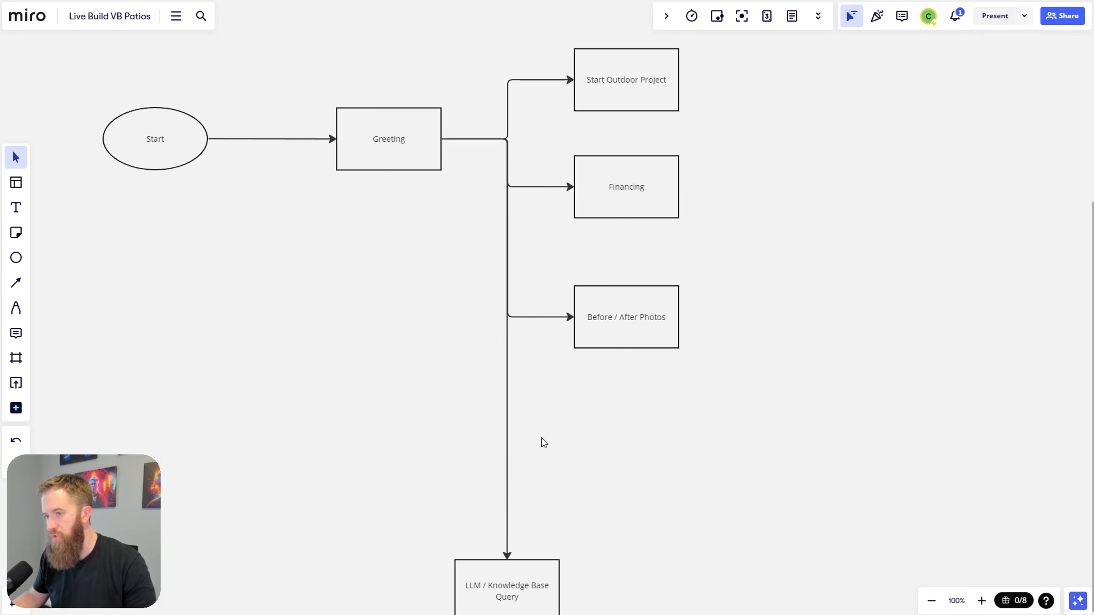
Step: Label the Greeting-to-LLM connector 'No Match', move the label down the line, and set its font to 24
left_click(507, 435)
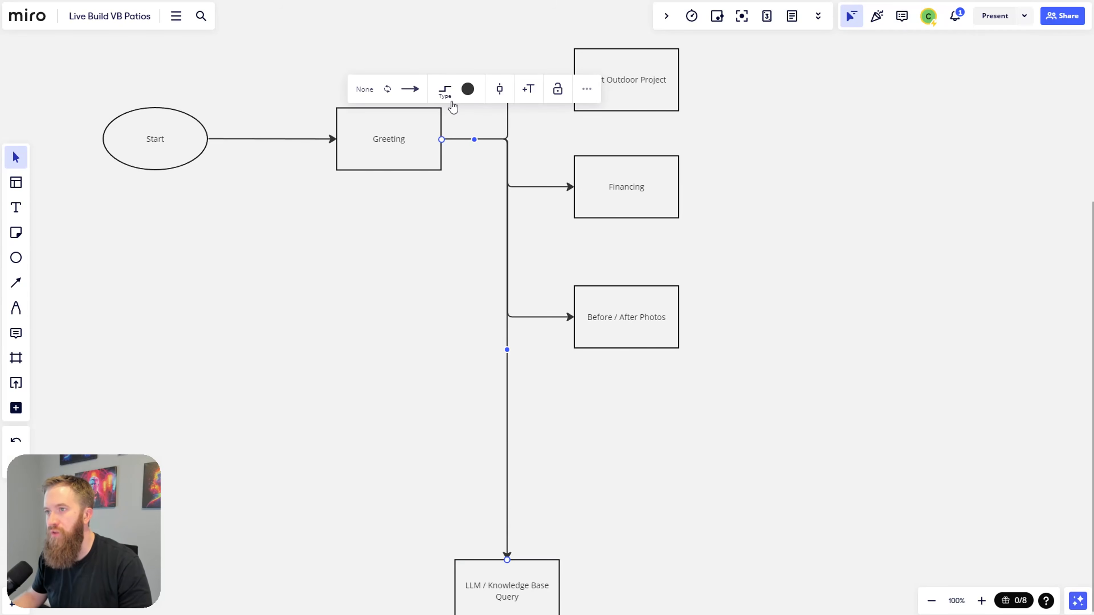
left_click(528, 103)
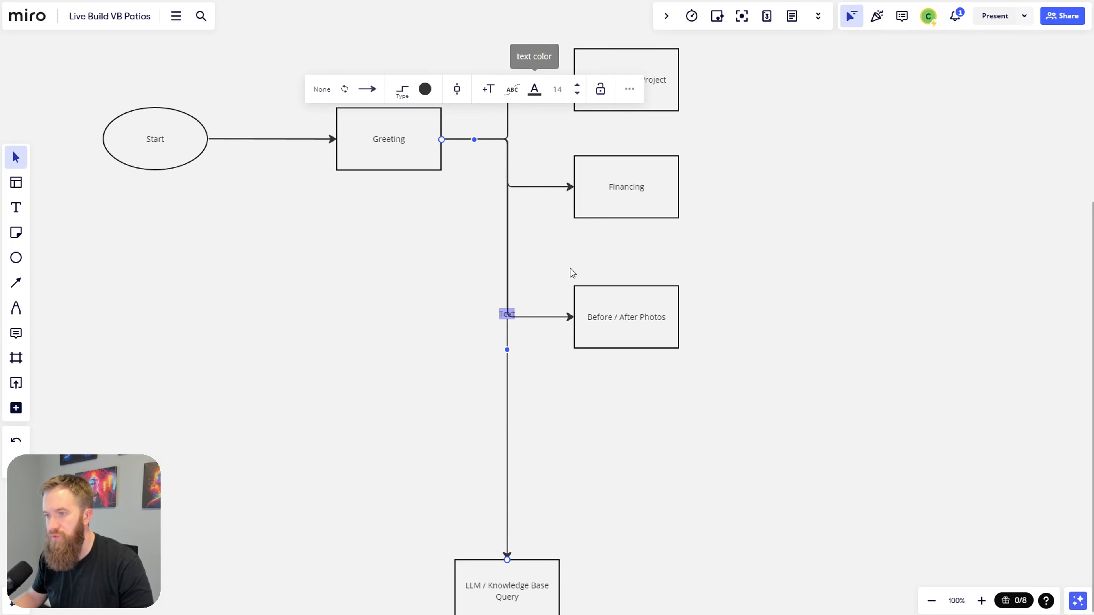
type("No Match")
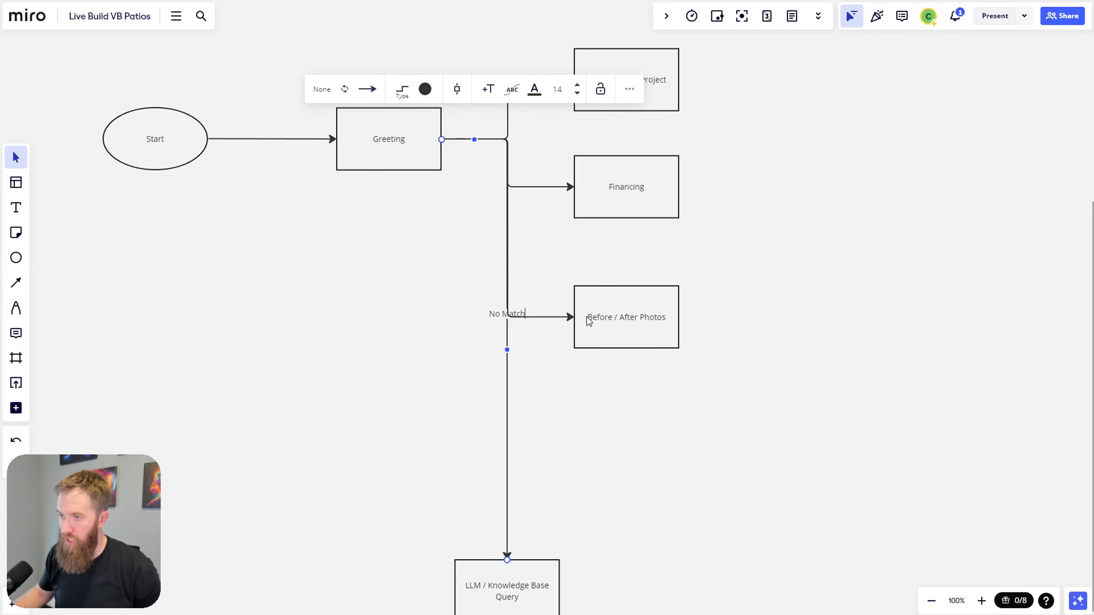
left_click(538, 452)
left_click_drag(501, 315, 500, 450)
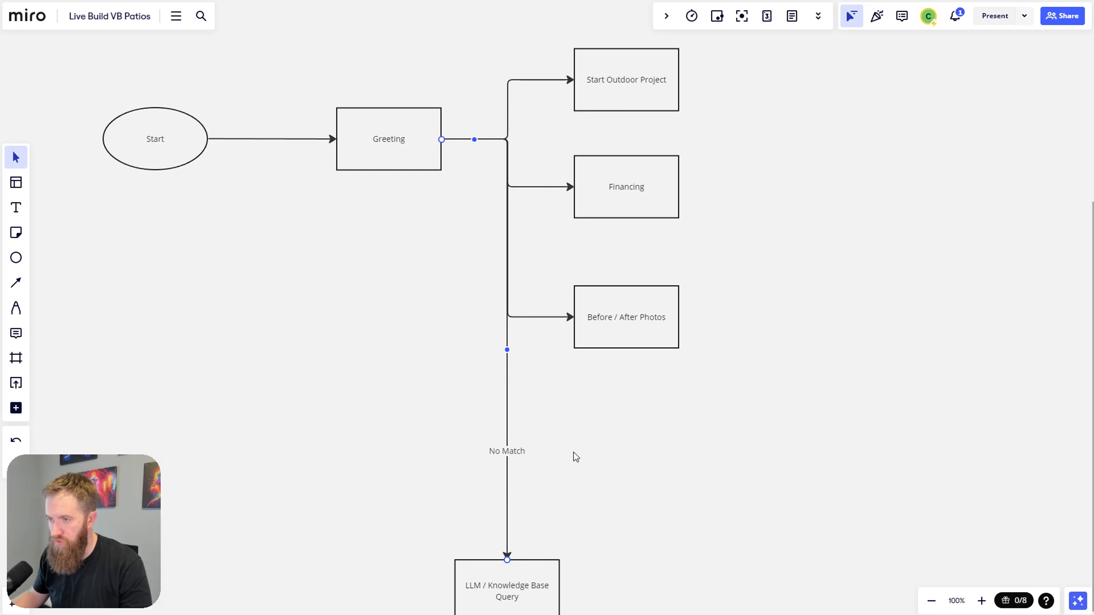
left_click(521, 451)
left_click(576, 86)
left_click(576, 86)
left_click(635, 384)
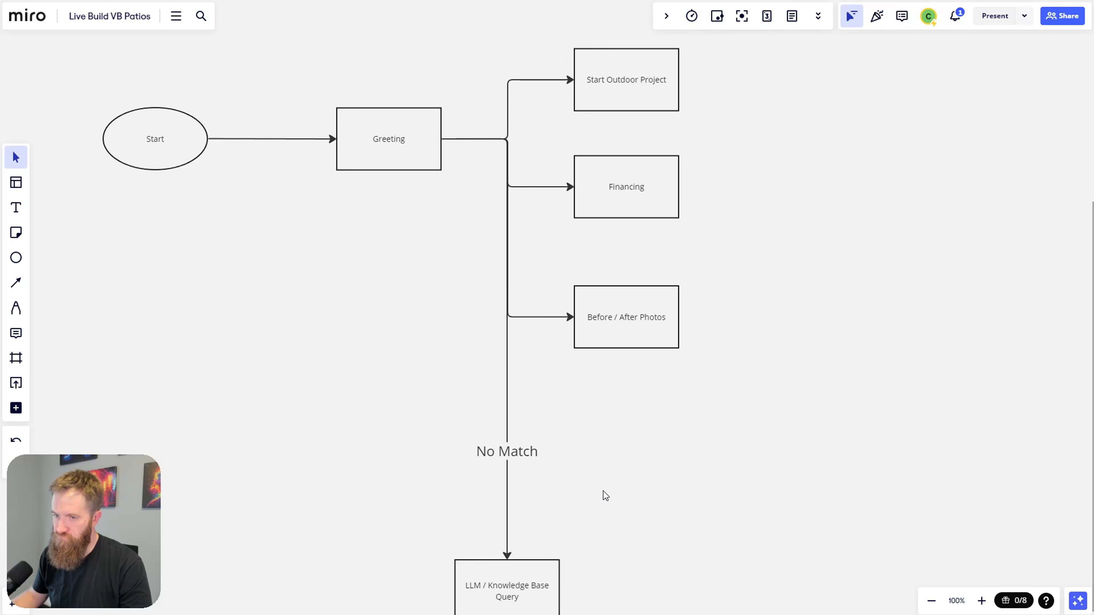
Step: Move the LLM / Knowledge Base Query box up slightly
scroll(602, 496, "down", 1)
left_click_drag(546, 553, 541, 520)
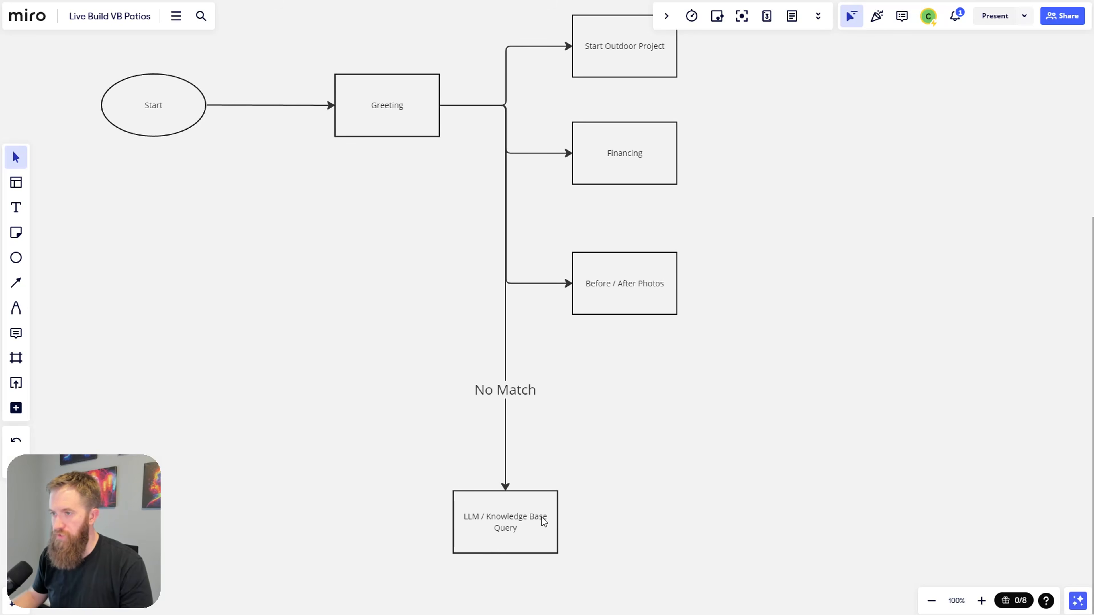
scroll(627, 428, "up", 1)
scroll(628, 434, "down", 3)
scroll(627, 429, "up", 1)
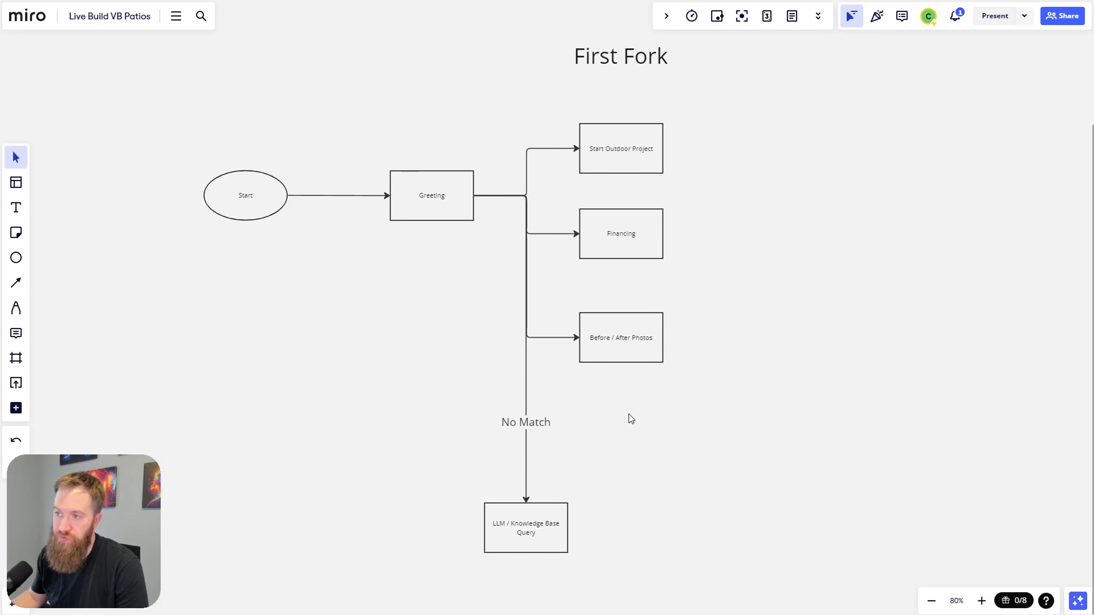
left_click(634, 159)
left_click(752, 183)
left_click(655, 250)
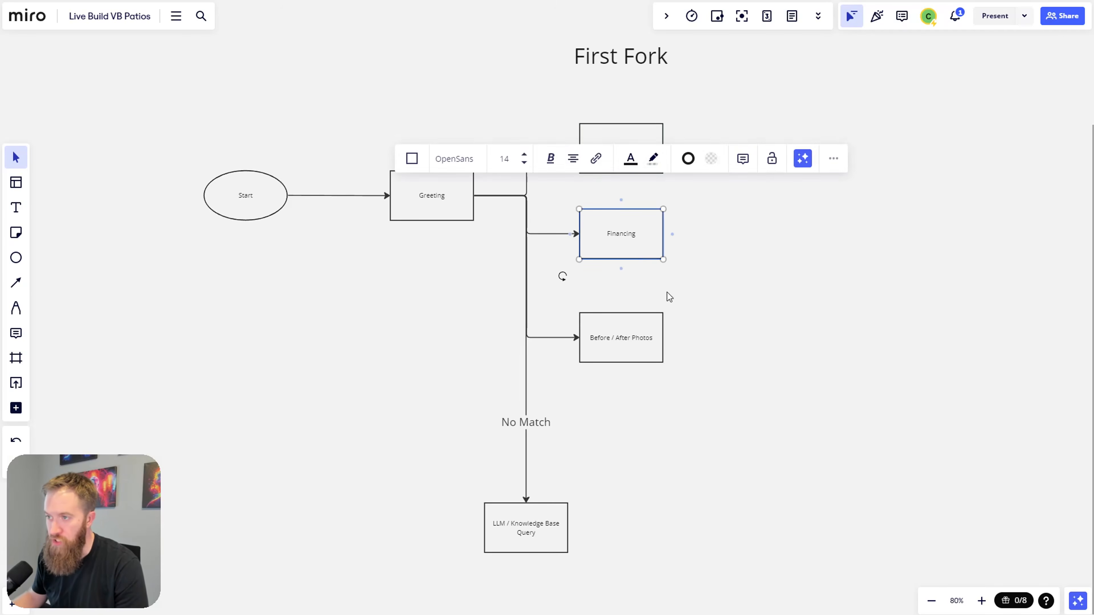
left_click(667, 293)
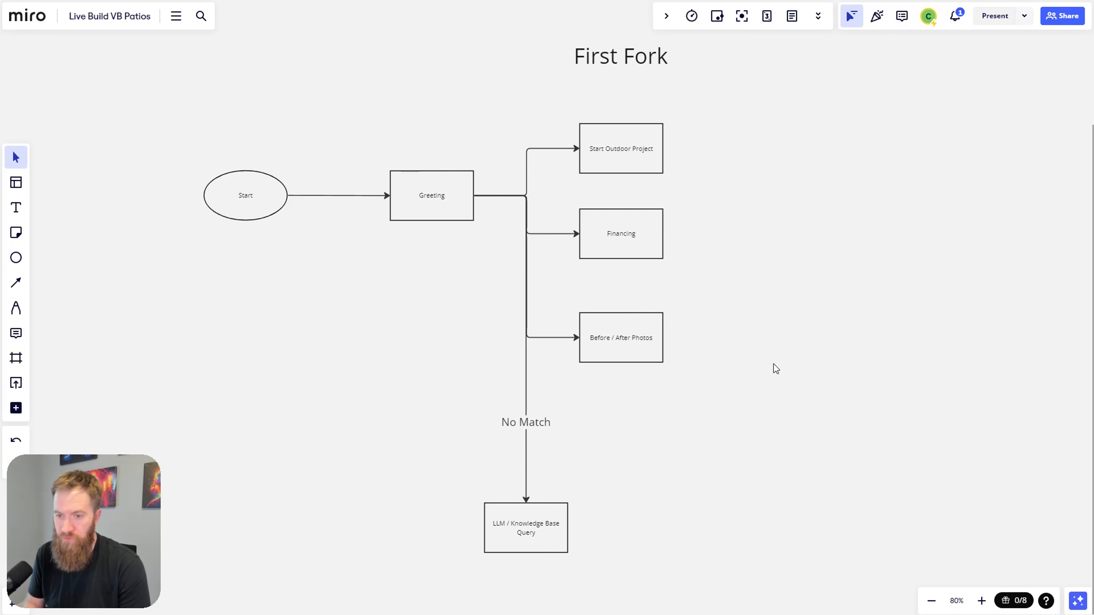
Step: Add a 'New question' box connected from the LLM box, with a connector leading back to it
scroll(743, 398, "down", 5)
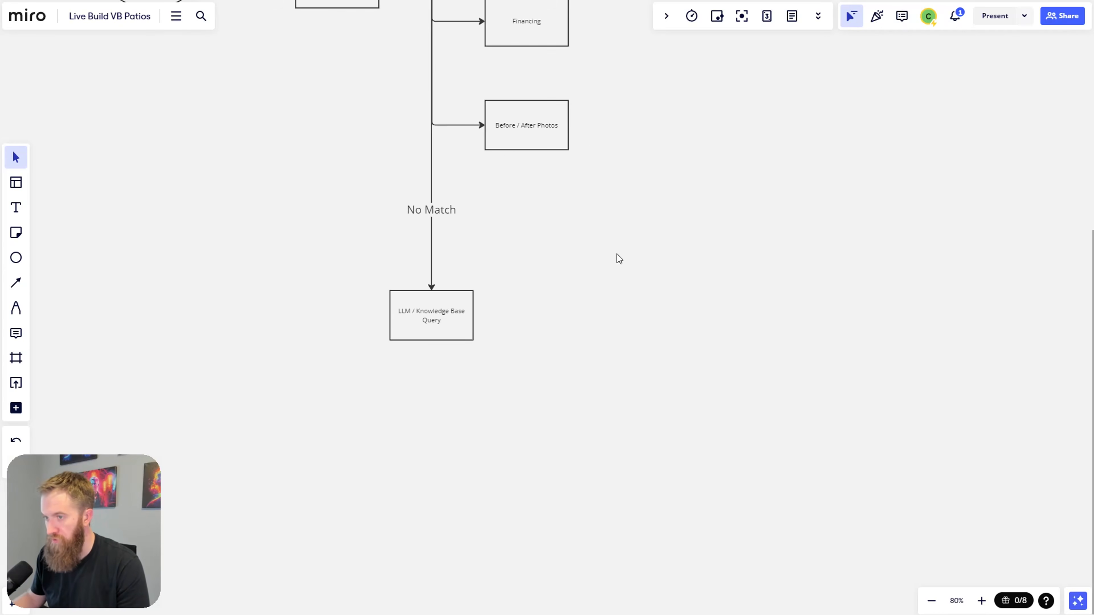
left_click(467, 367)
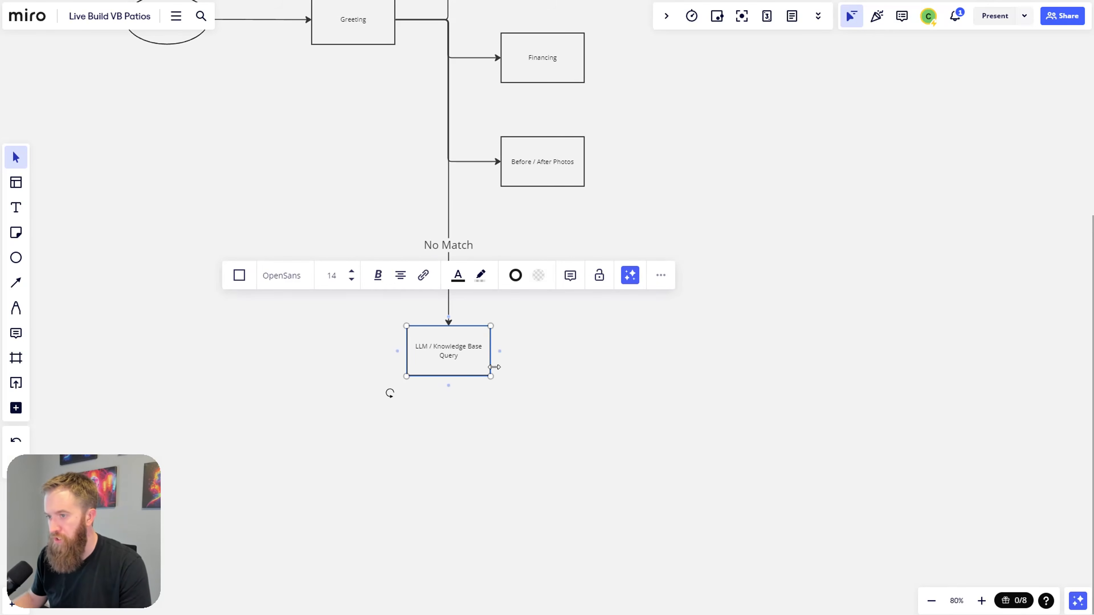
left_click_drag(506, 351, 628, 352)
left_click(646, 425)
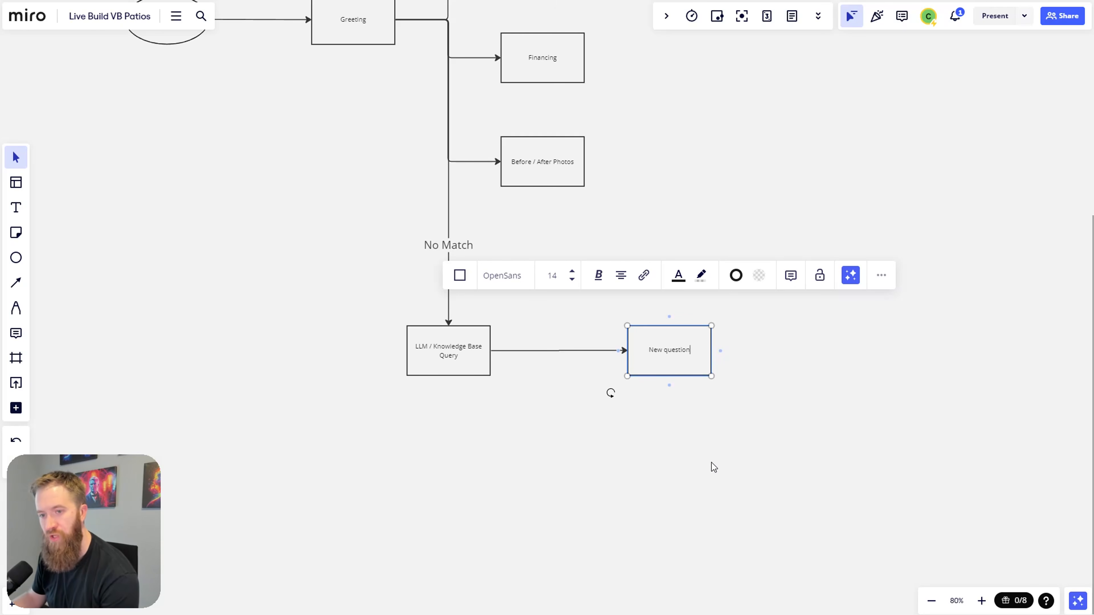
left_click(713, 406)
left_click(696, 361)
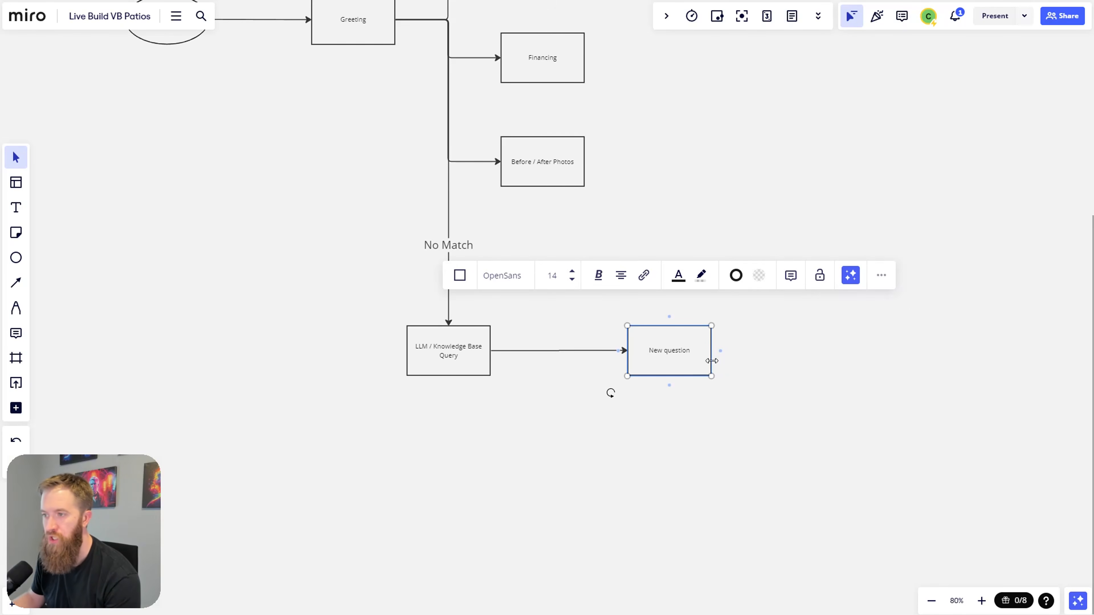
left_click_drag(669, 385, 456, 354)
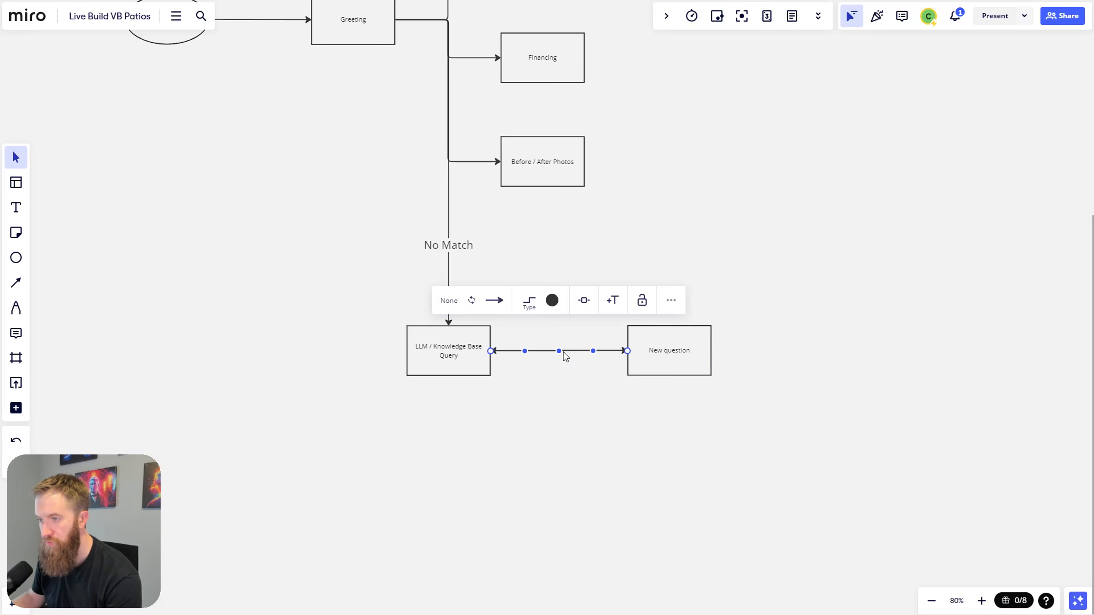
left_click(564, 406)
Step: Move New question below the LLM box and reattach its connector to the LLM box's bottom side
left_click(571, 347)
left_click_drag(647, 363, 523, 514)
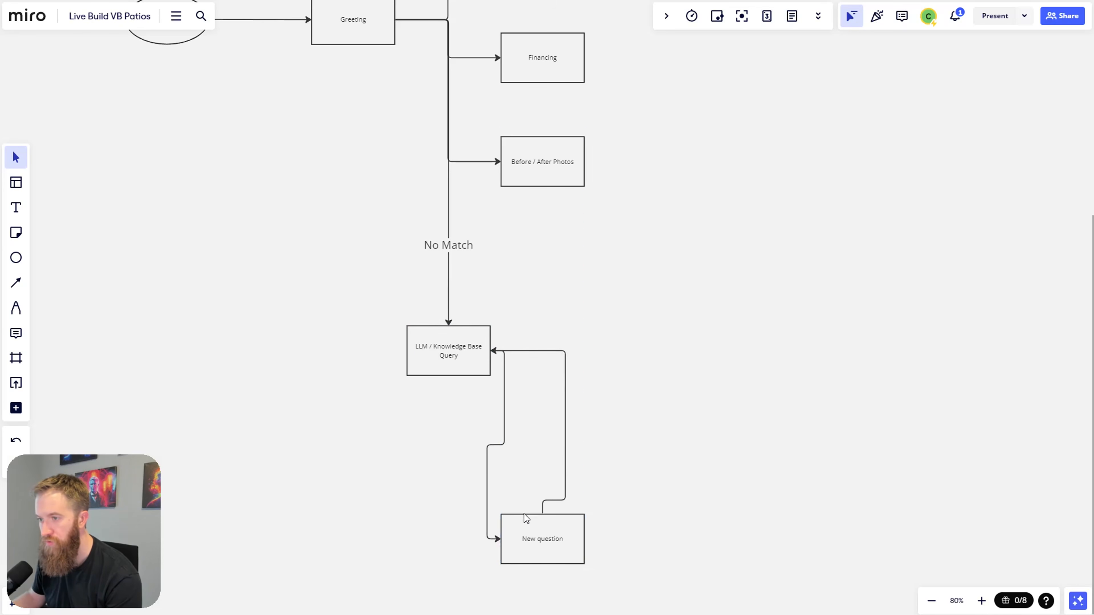
left_click(504, 440)
left_click_drag(492, 351, 445, 370)
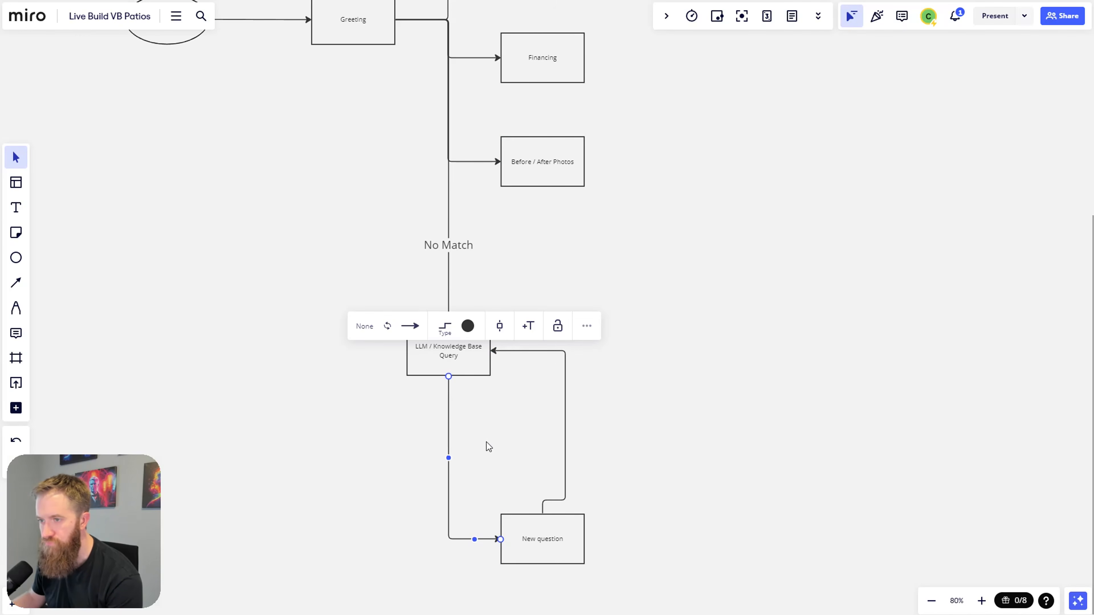
left_click(579, 455)
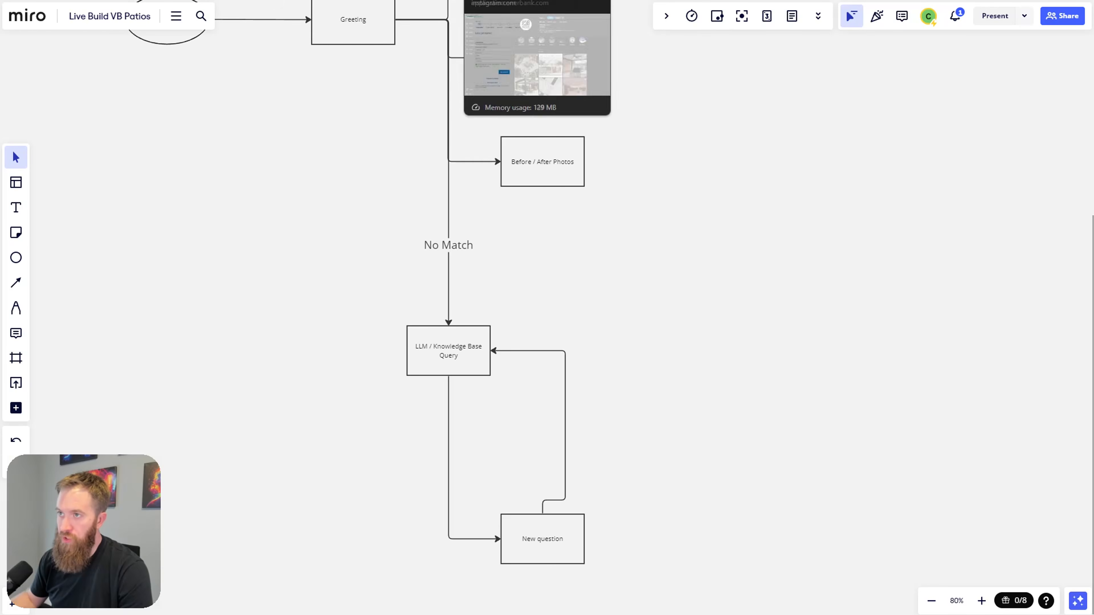
Step: Look up virginiabeachpatios.com/patios in BuiltWith
left_click(470, 65)
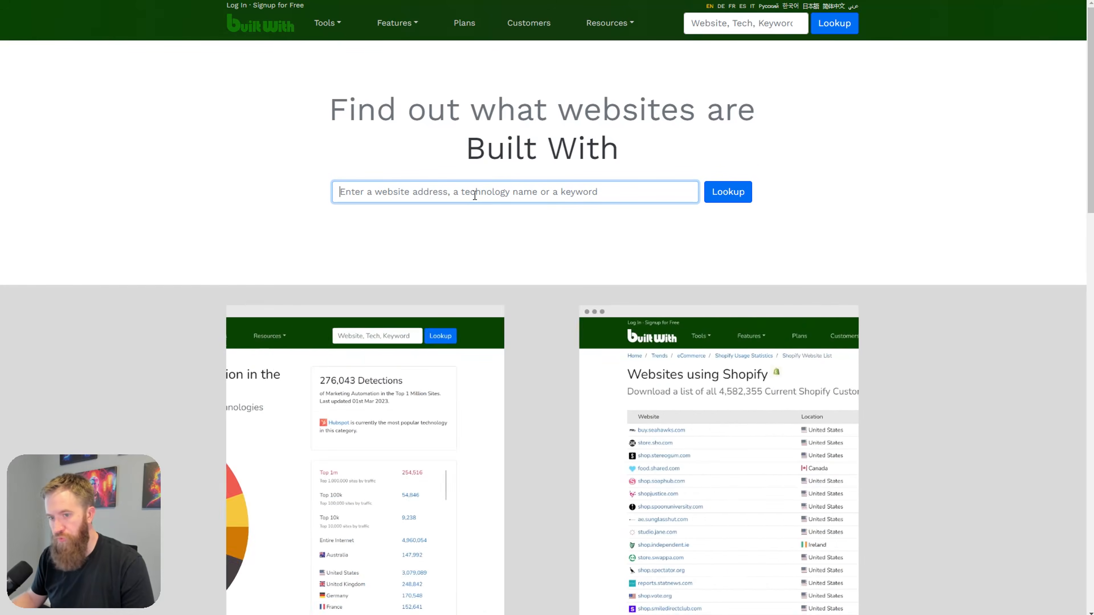
type("https://www.virginiabeachpatios.com/patios")
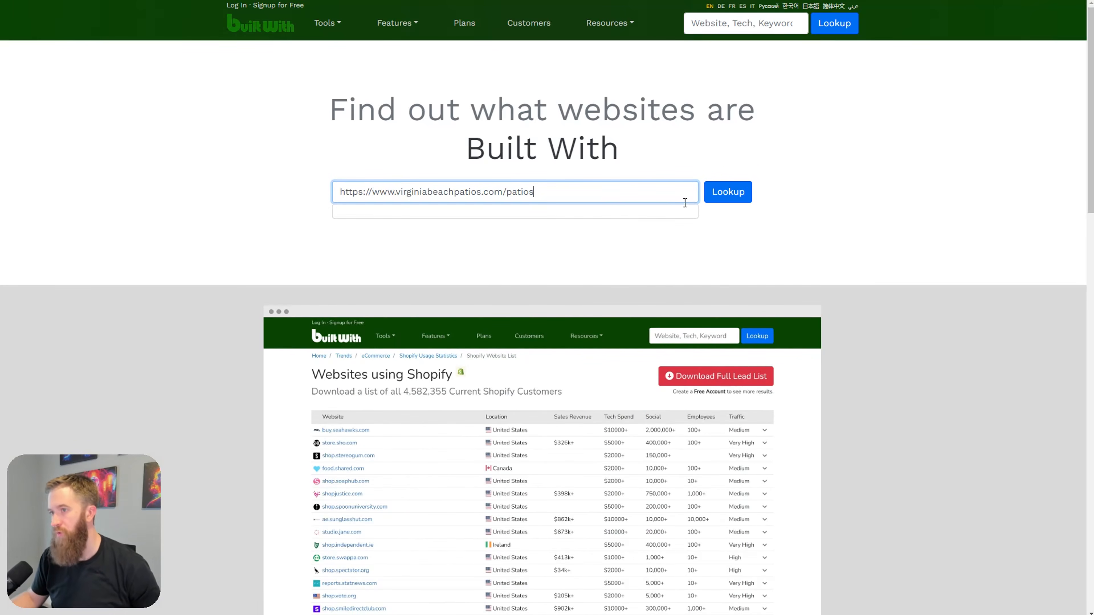
left_click(723, 200)
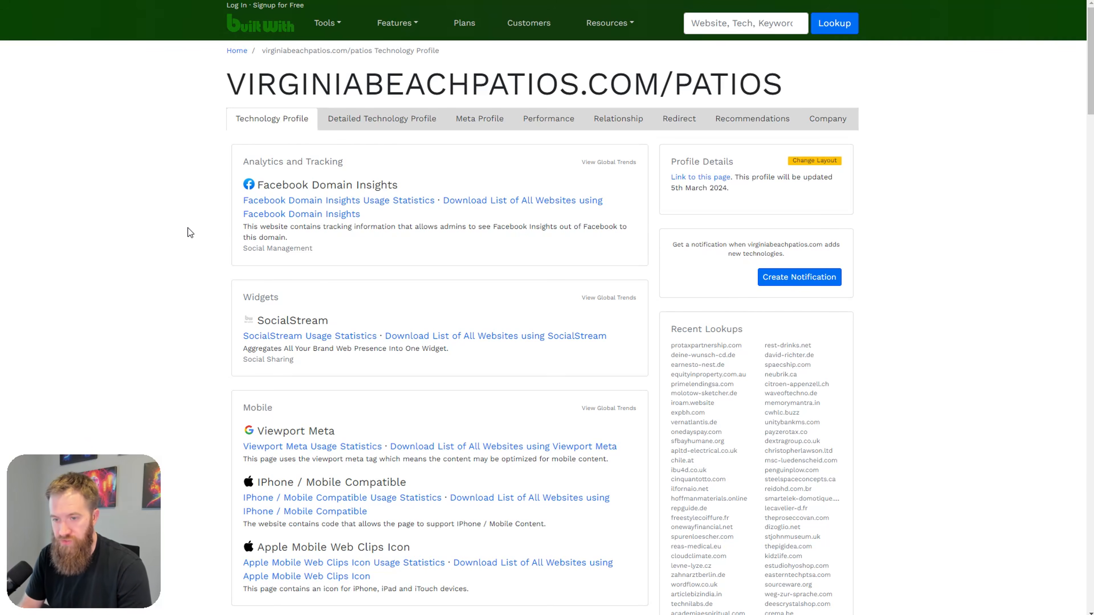
Step: Highlight the Wix Media and Wix entries under CDN and CMS in the BuiltWith profile
scroll(105, 257, "down", 8)
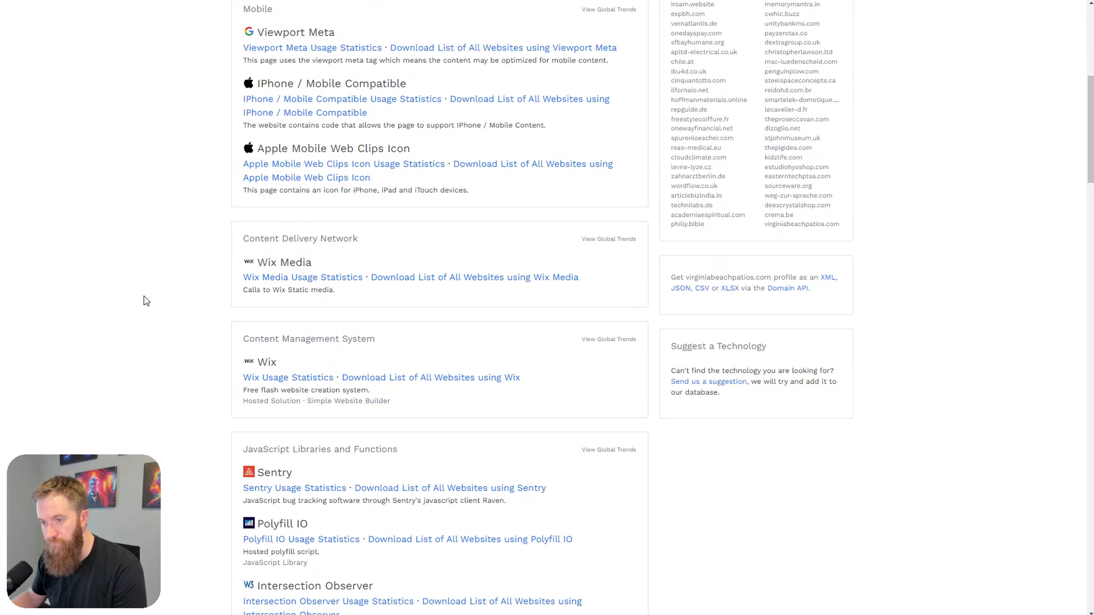
left_click_drag(312, 364, 186, 279)
left_click_drag(403, 356, 198, 266)
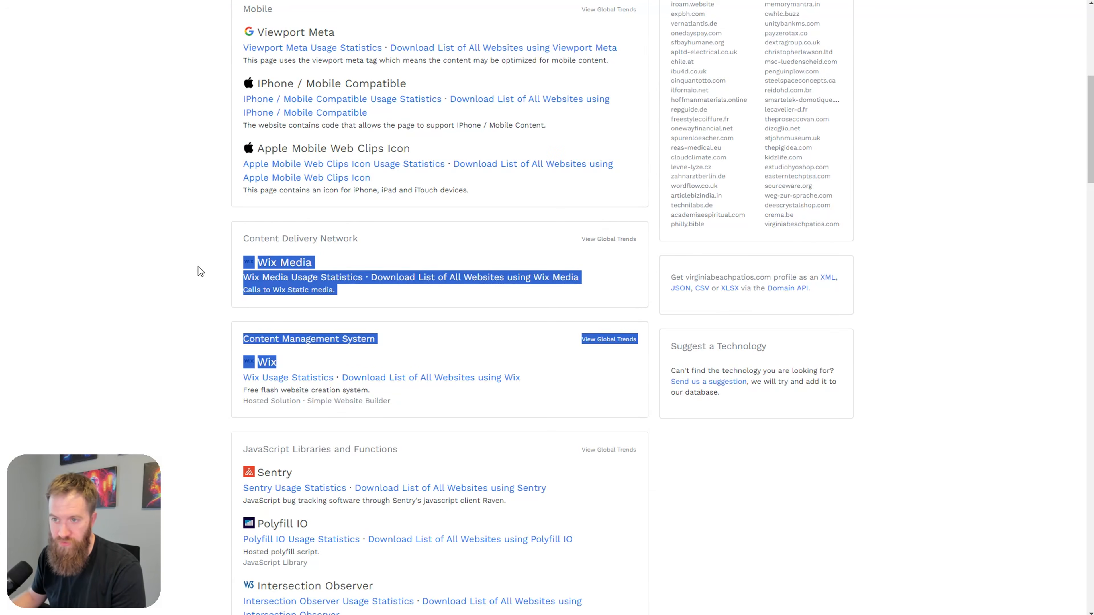
left_click(251, 333)
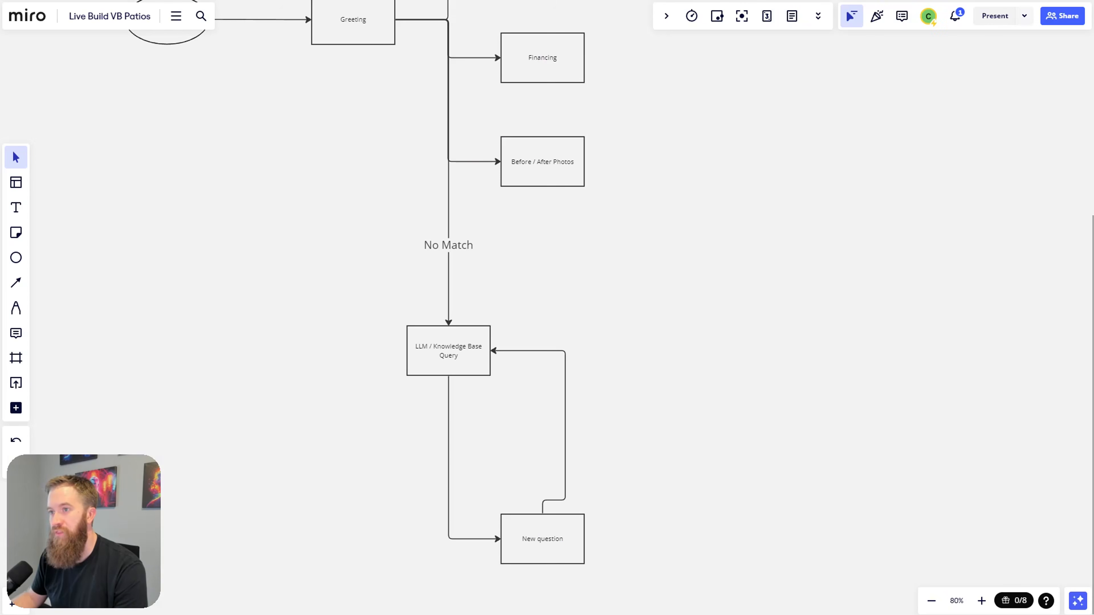
Step: Pan the Miro board up to the Start-to-Greeting / Acknowledgement flow
scroll(295, 327, "down", 5)
scroll(359, 337, "up", 2)
left_click_drag(369, 333, 258, 310)
scroll(259, 310, "up", 1)
scroll(663, 310, "down", 4)
left_click_drag(507, 143, 290, 200)
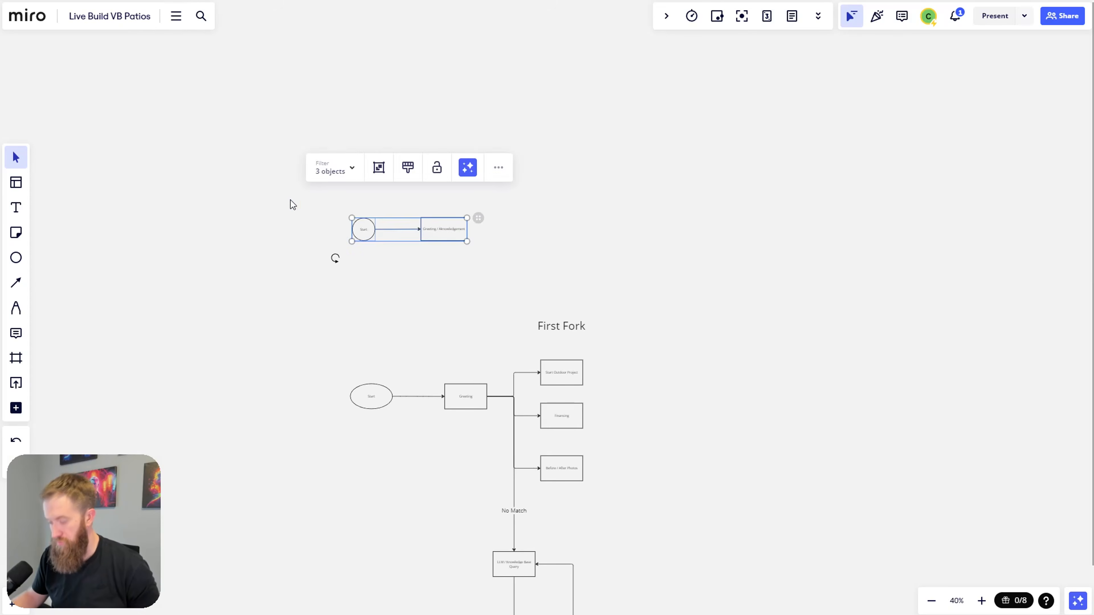
Step: Delete the old Start → Greeting flow and bring the First Fork flowchart into view
key("Delete")
left_click_drag(720, 402, 662, 262)
scroll(664, 355, "up", 4)
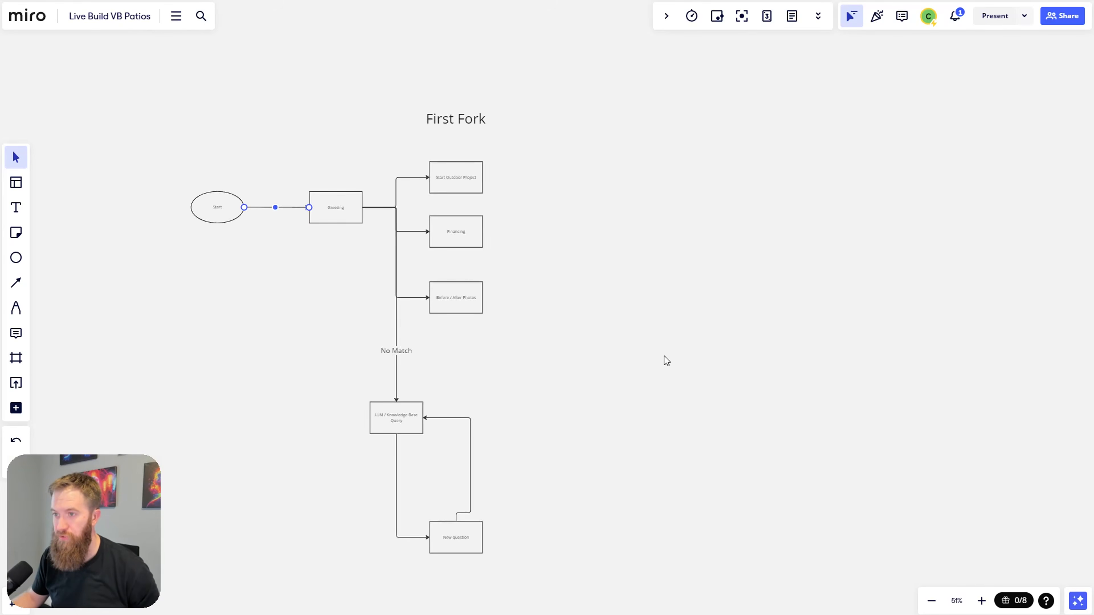
left_click_drag(603, 301, 637, 321)
Step: Add a 'Notes:' text box with bullet '- Website build with Wix' beside the flowchart, widened to one line
left_click(9, 208)
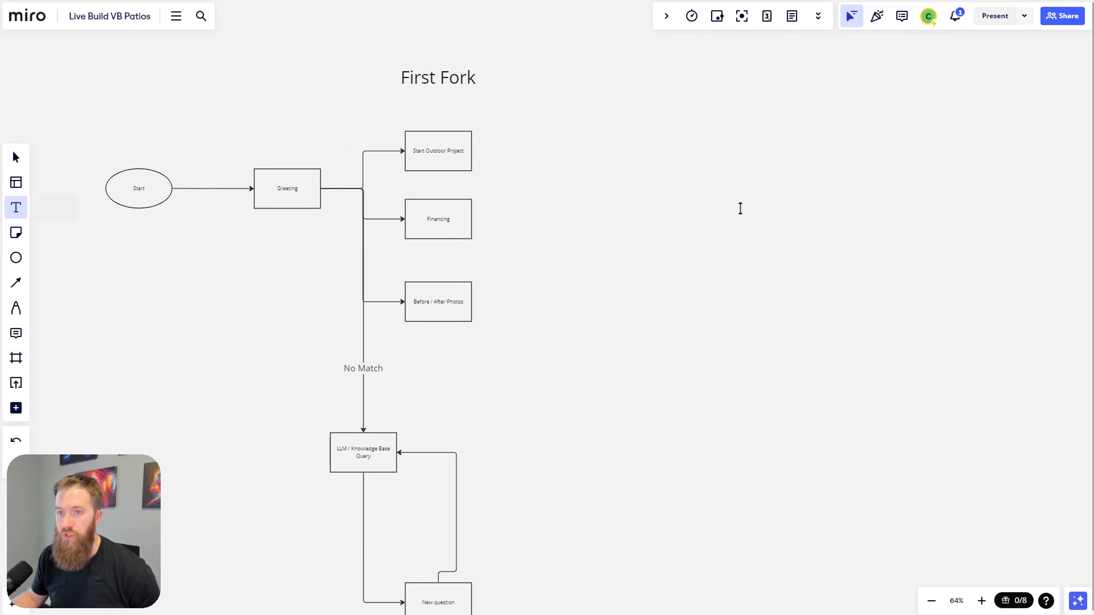
left_click(743, 180)
type("Notes:")
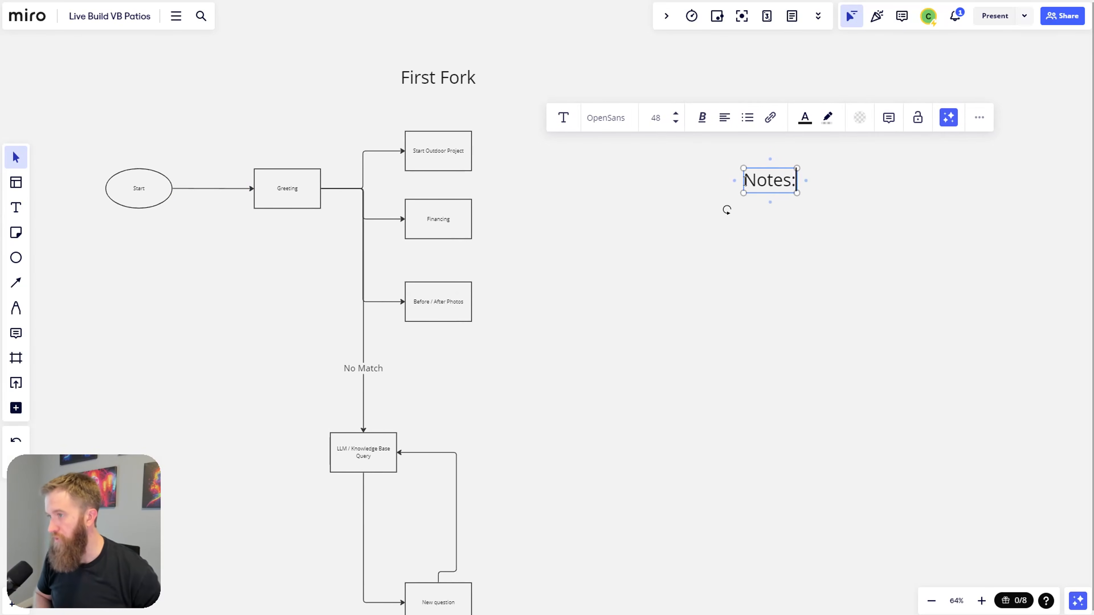
key("Return")
type("- Websi")
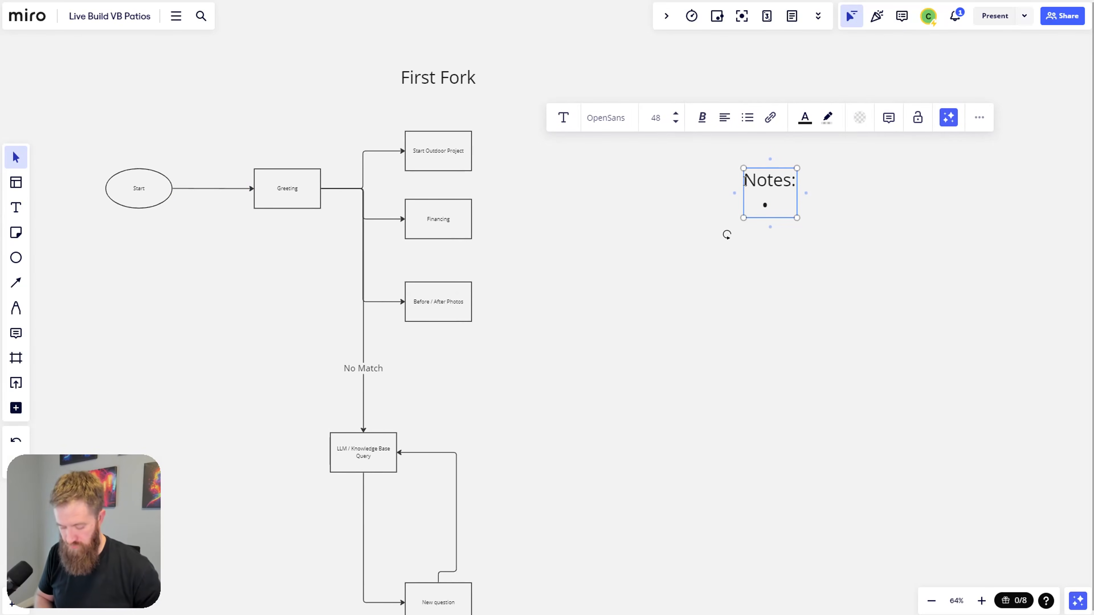
type("te")
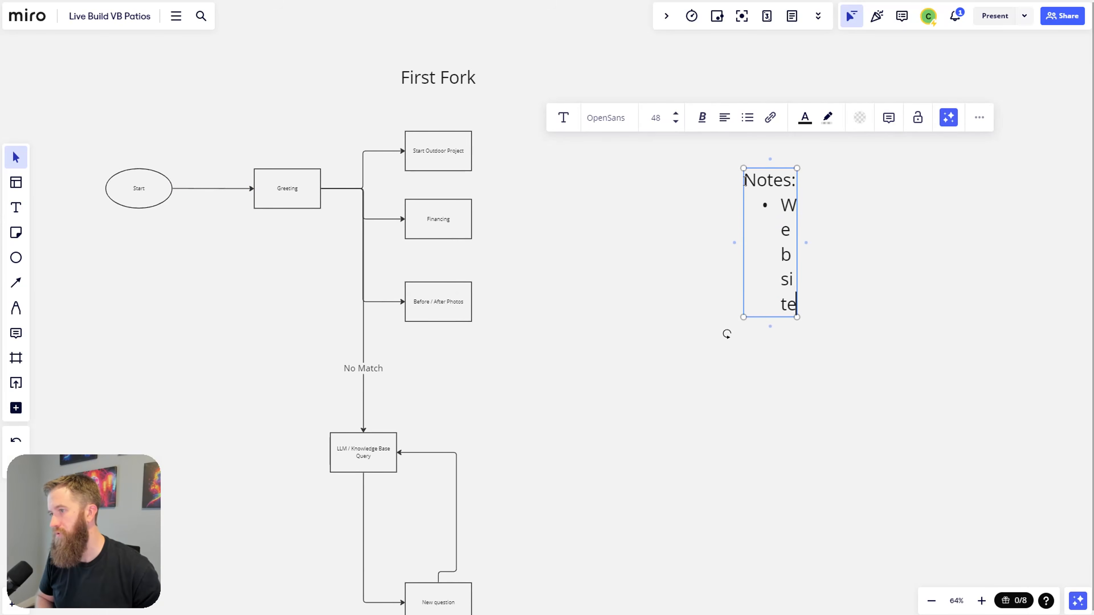
type(" build with Wix")
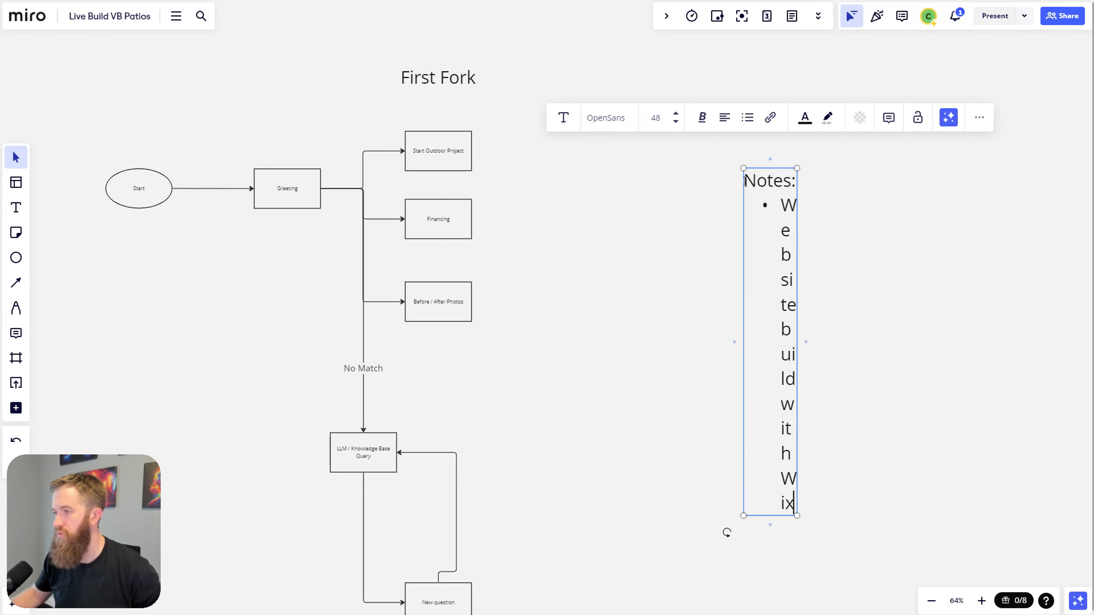
left_click(824, 296)
left_click(800, 293)
left_click_drag(800, 293, 1061, 283)
left_click(801, 311)
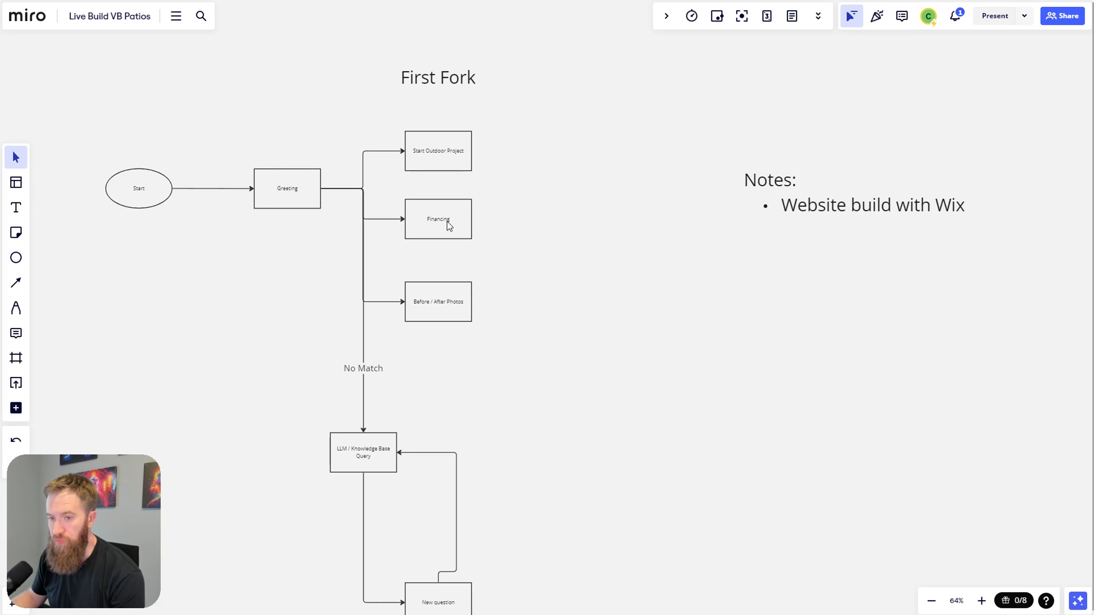
scroll(587, 322, "down", 2)
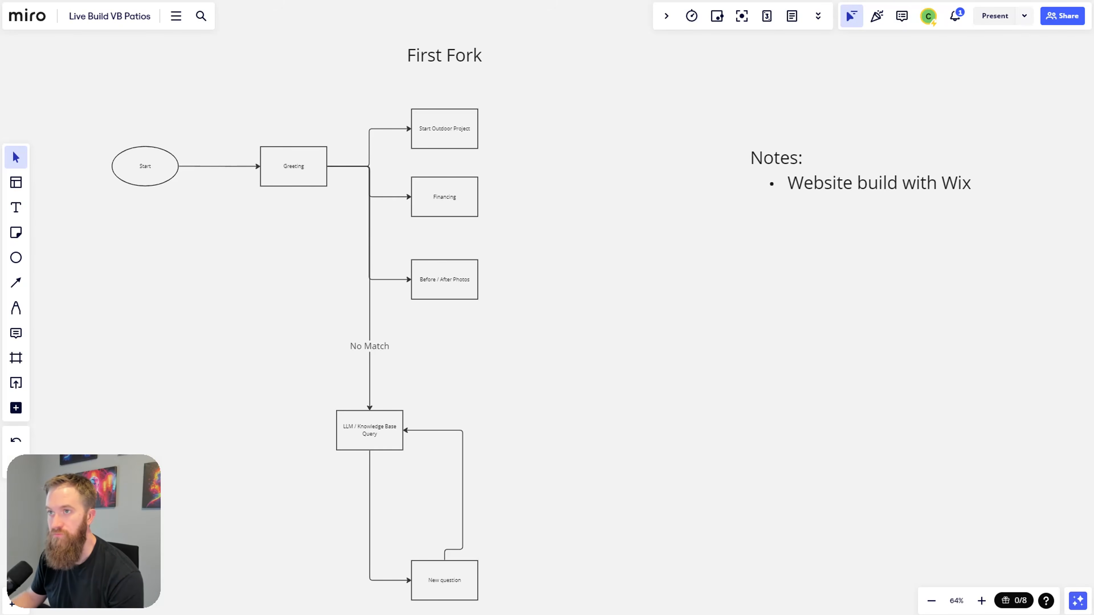
key("alt+Tab")
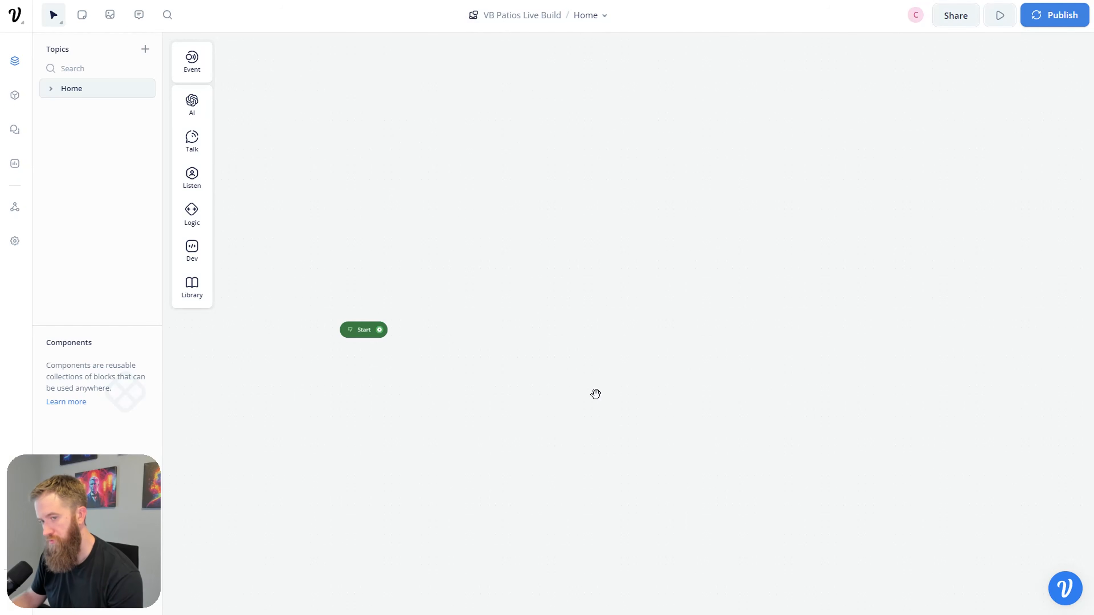
Step: Review the Miro flowchart for reference, then return to the Voiceflow canvas
left_click_drag(597, 400, 572, 372)
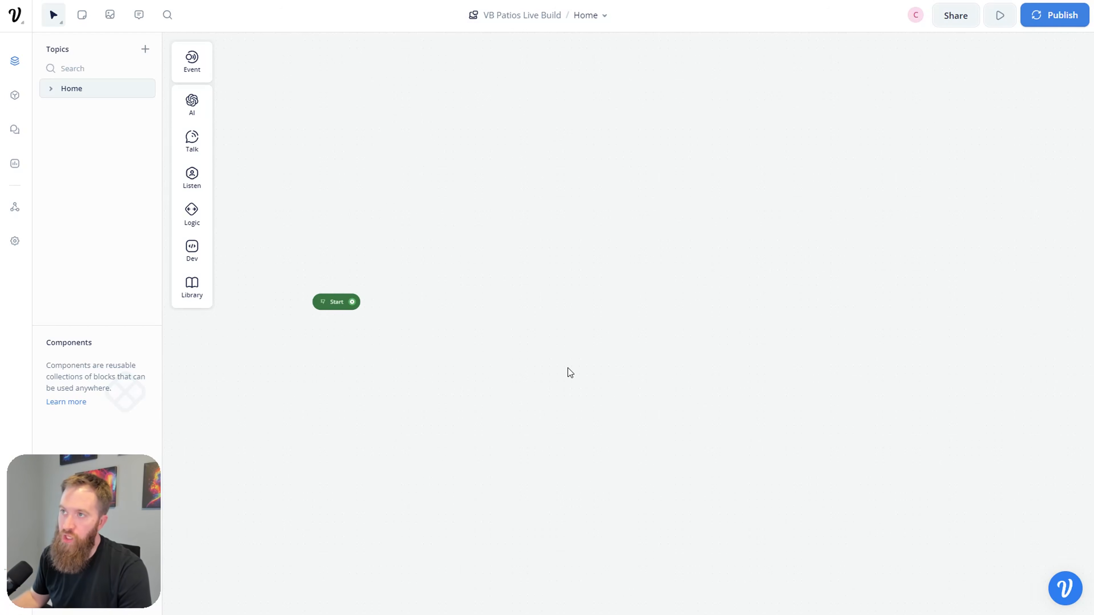
key("ctrl+Tab")
left_click_drag(457, 327, 633, 371)
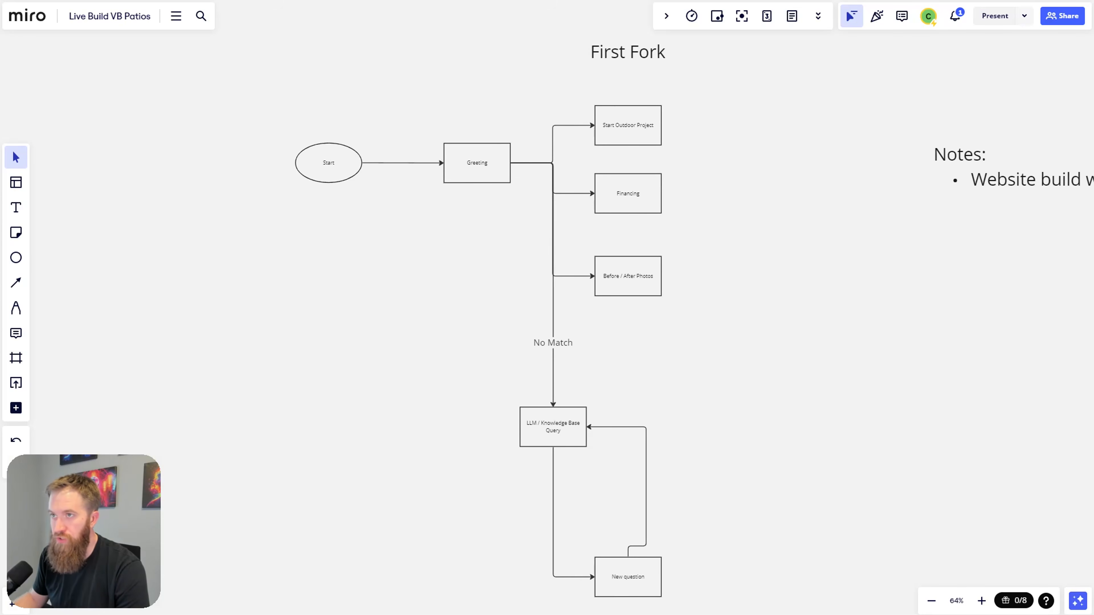
left_click(415, 1)
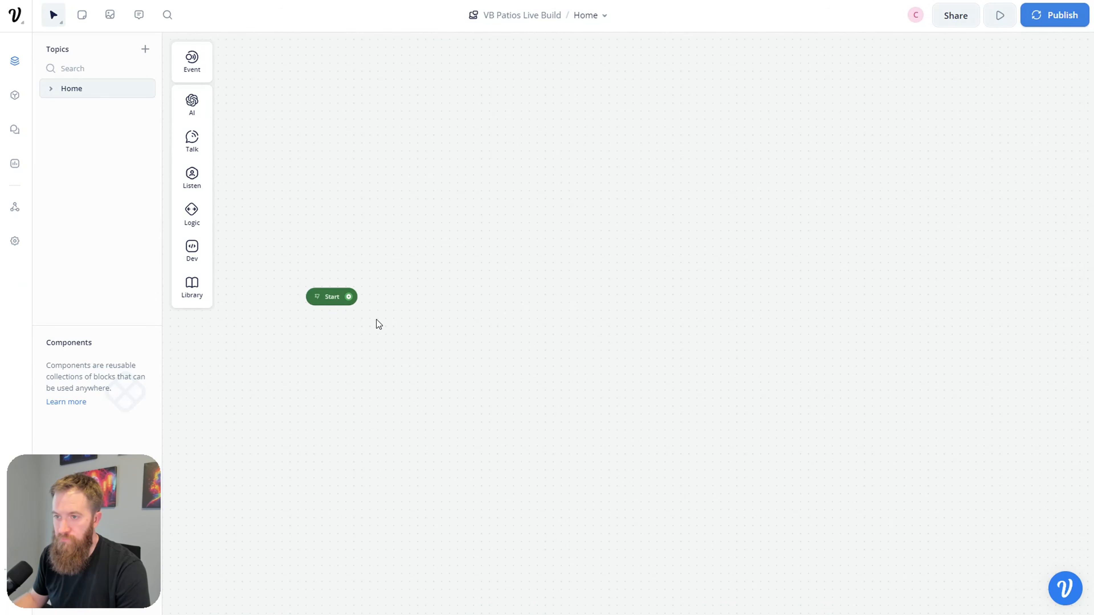
Step: Connect a new Text block from Start and title it 'Greeting'
left_click_drag(349, 296, 469, 242)
mouse_move(520, 287)
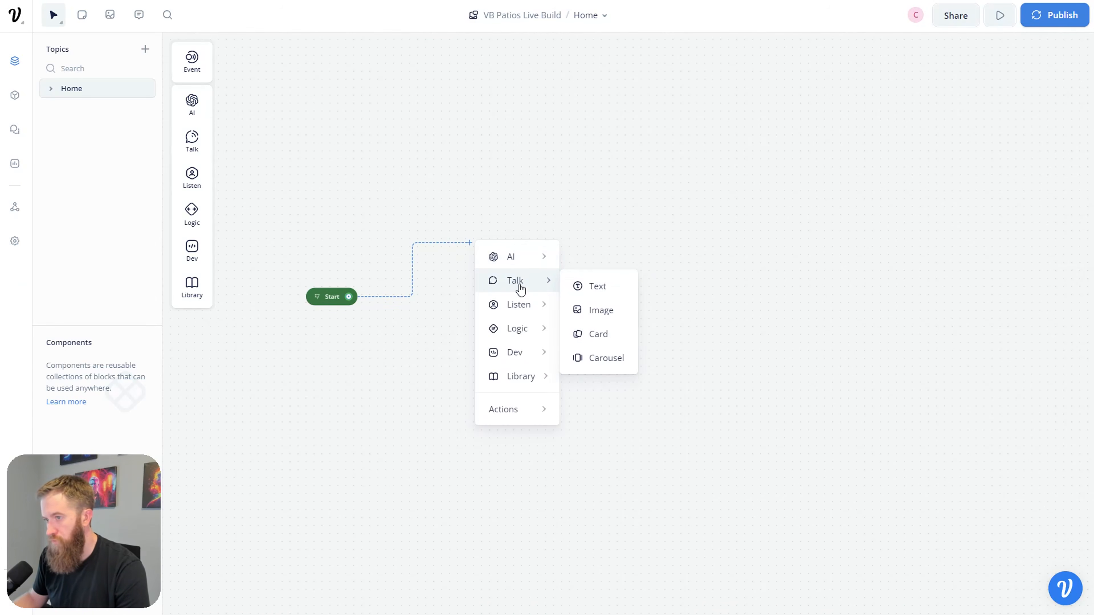
left_click(589, 287)
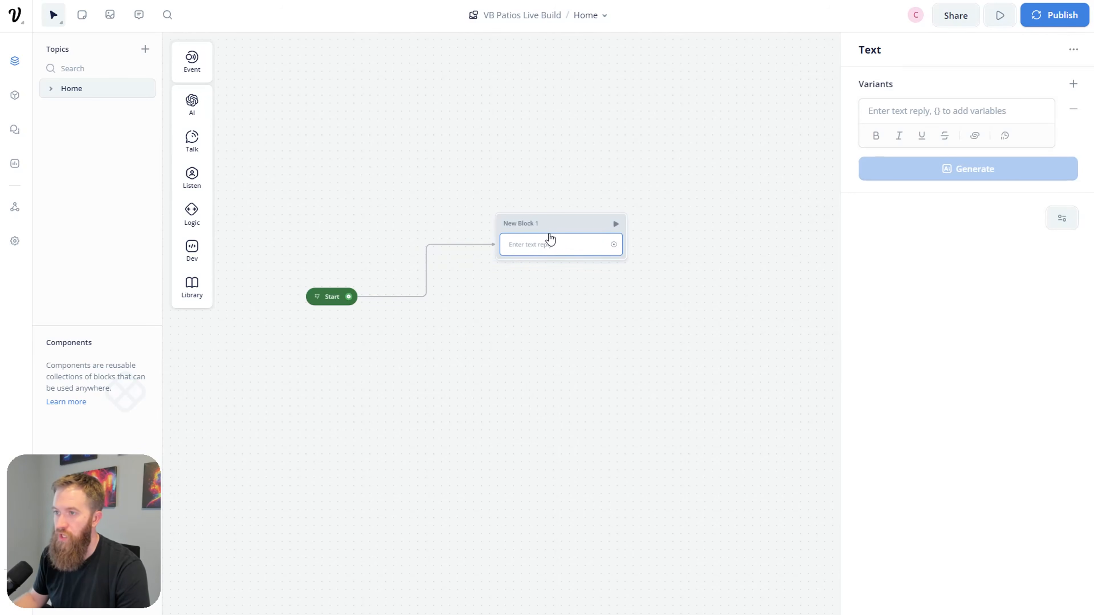
left_click(405, 248)
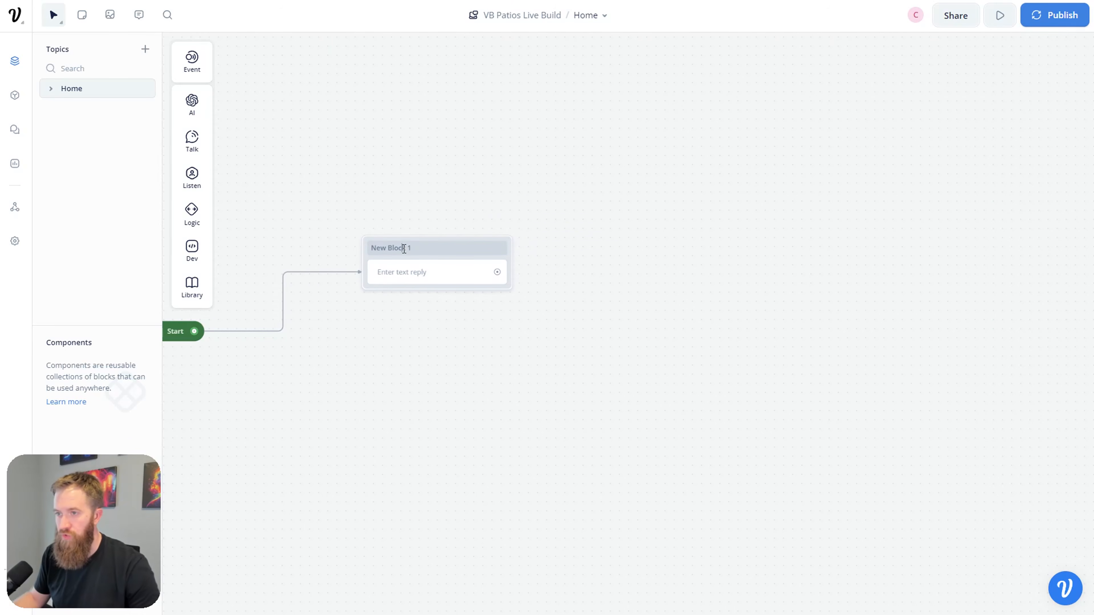
triple_click(405, 248)
type("Greeting")
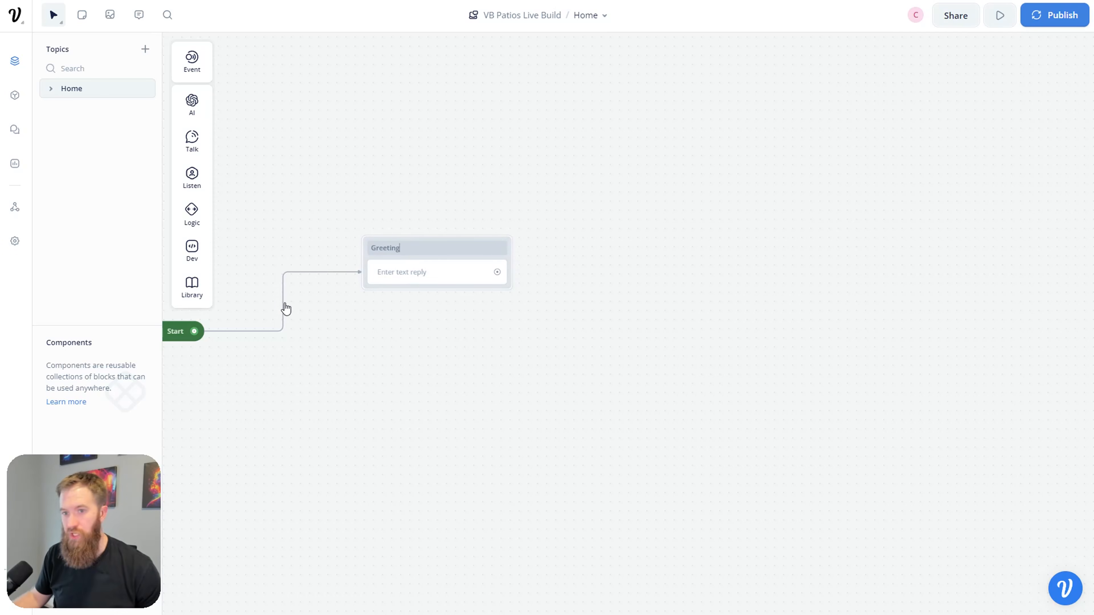
key("Return")
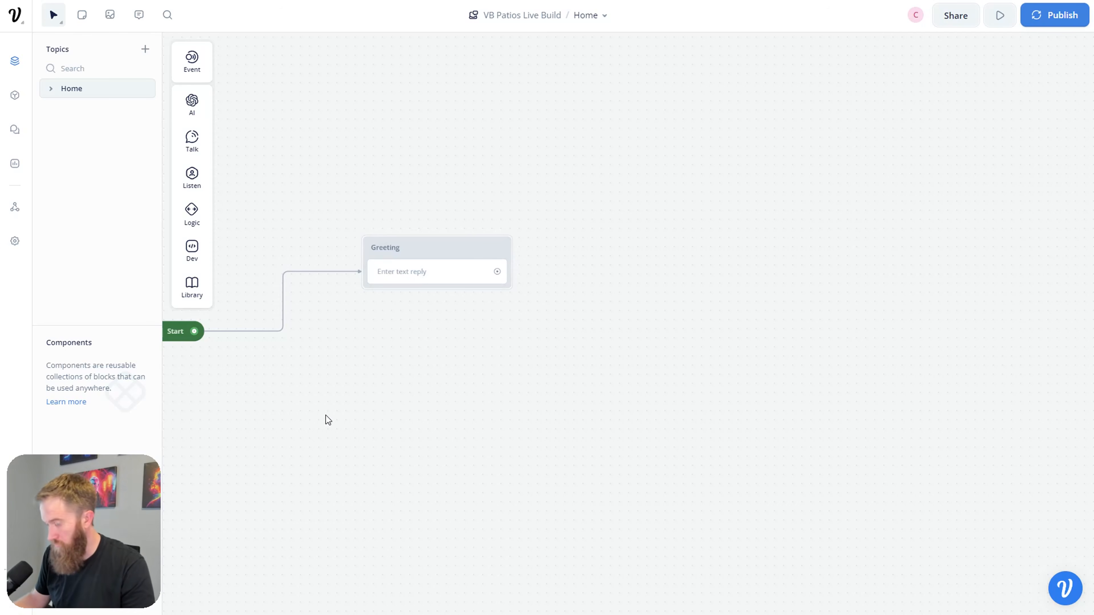
Step: Open the Greeting block's empty text reply for editing
left_click_drag(379, 403, 456, 423)
left_click(515, 273)
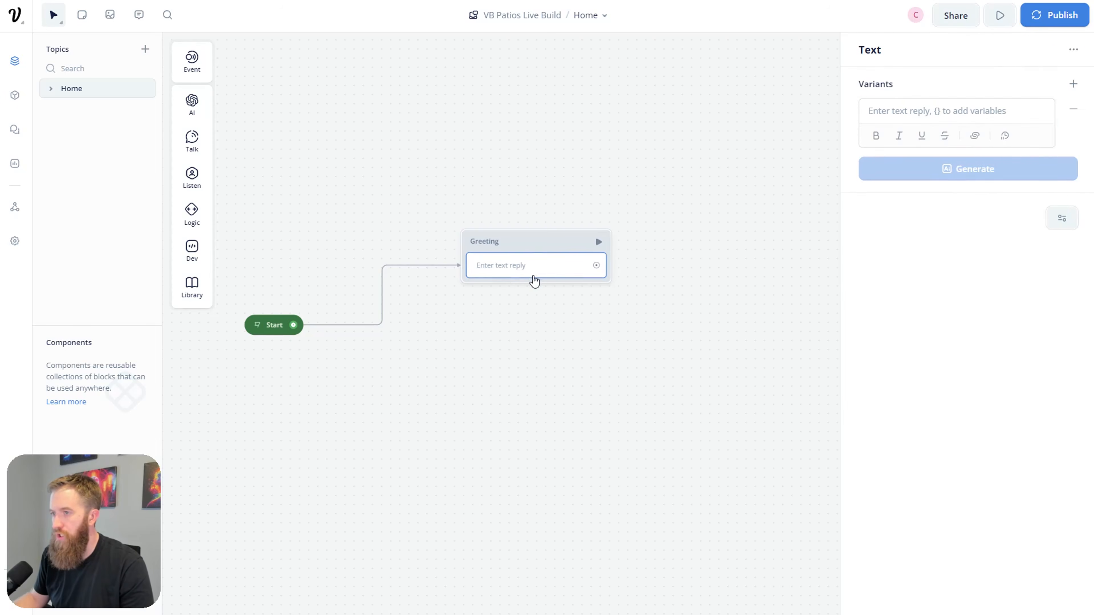
left_click(973, 113)
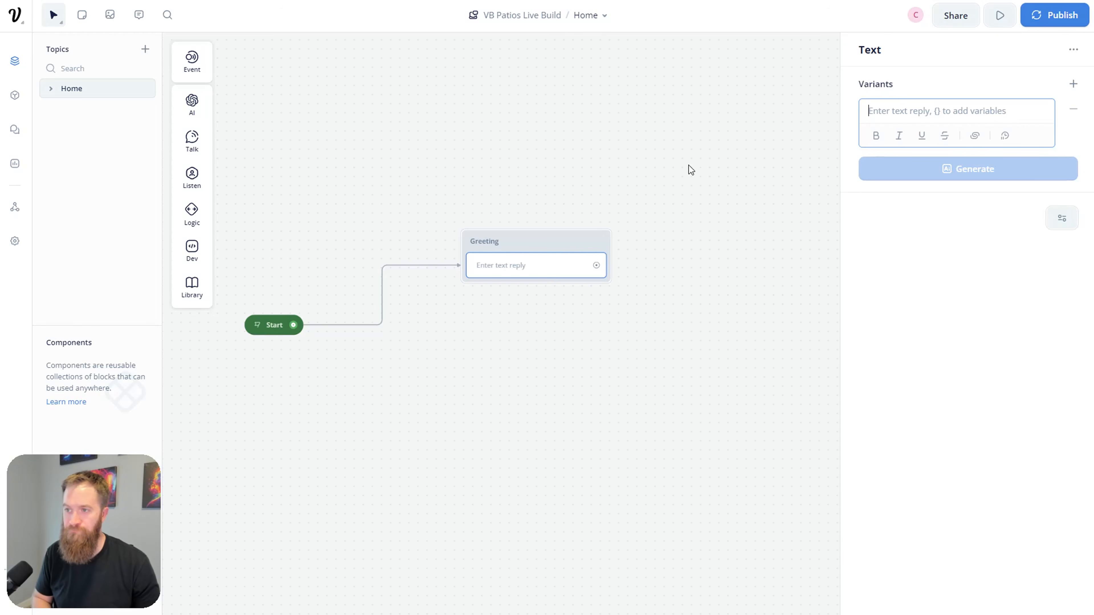
left_click(552, 273)
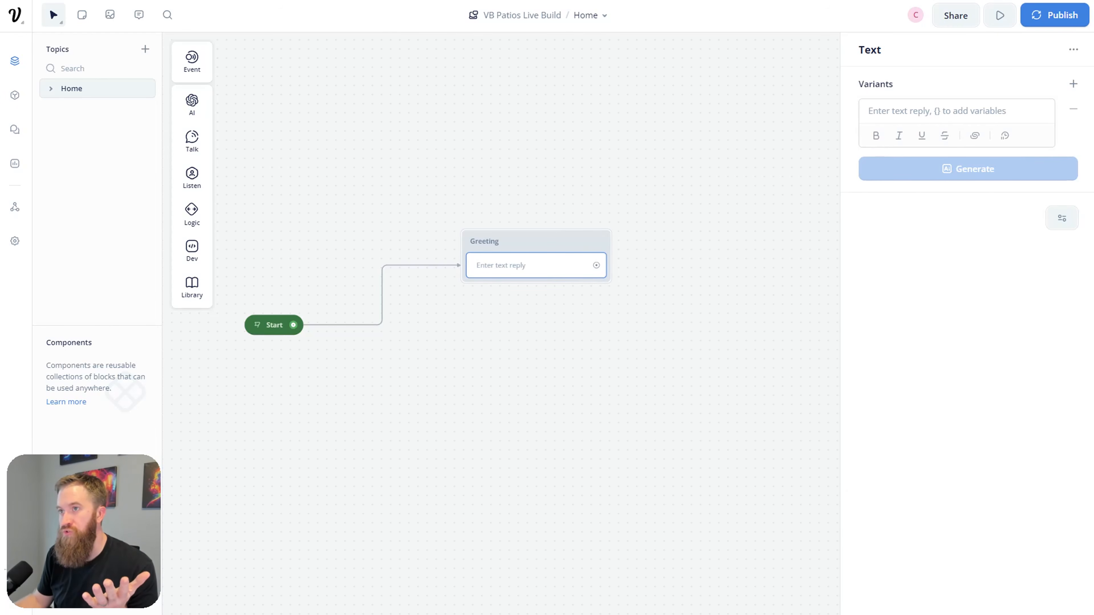
Step: Select the Our Mission sentence on the Virginia Beach Patios home page, then return to Voiceflow
left_click(478, 2)
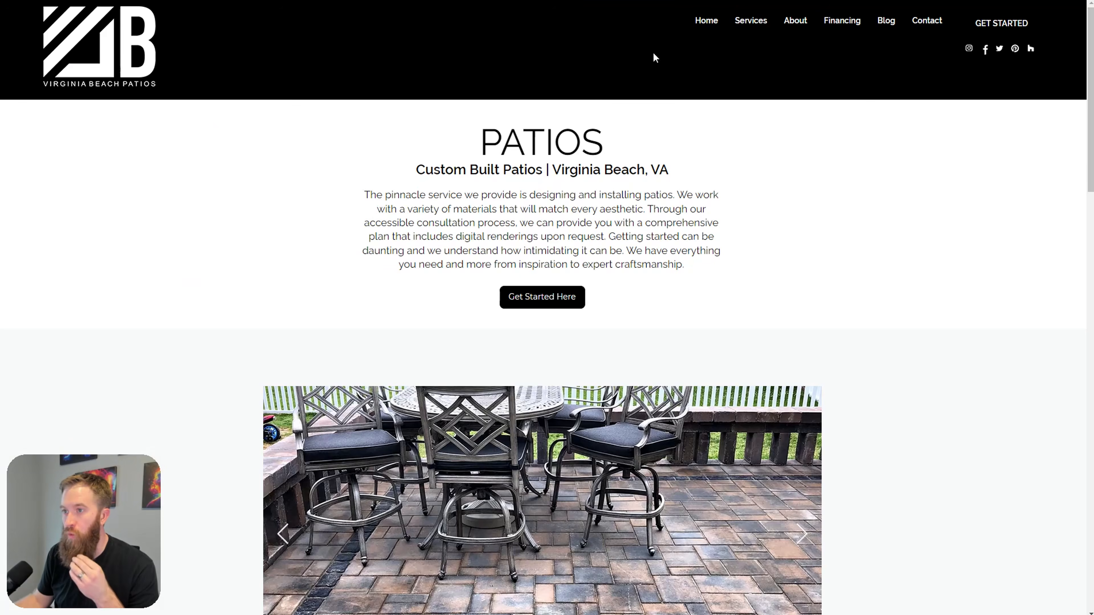
left_click(709, 26)
scroll(764, 254, "down", 8)
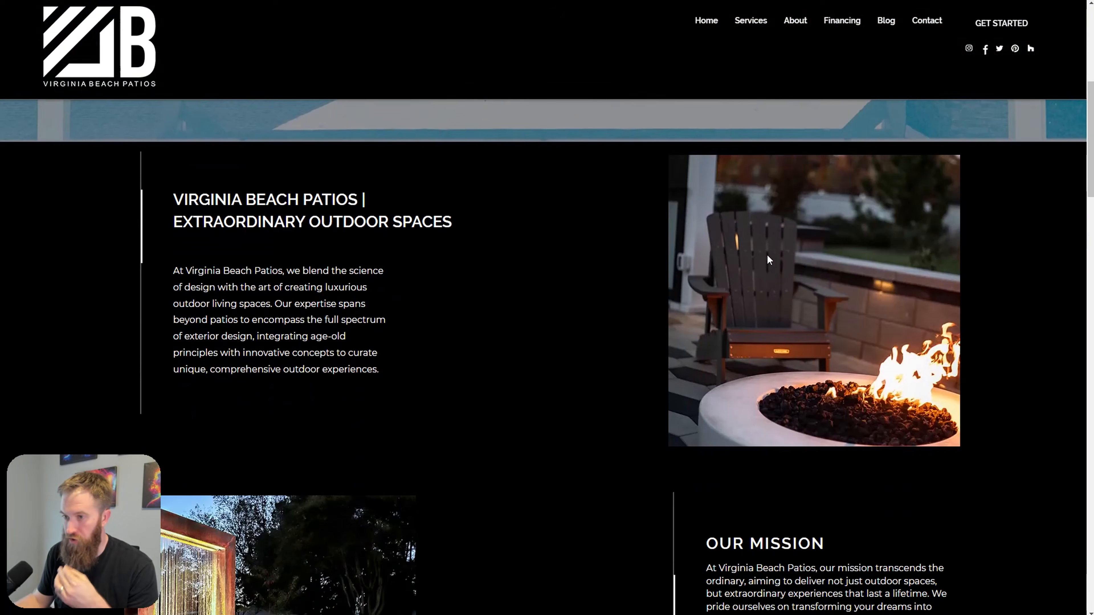
scroll(768, 256, "down", 5)
left_click_drag(706, 341, 753, 369)
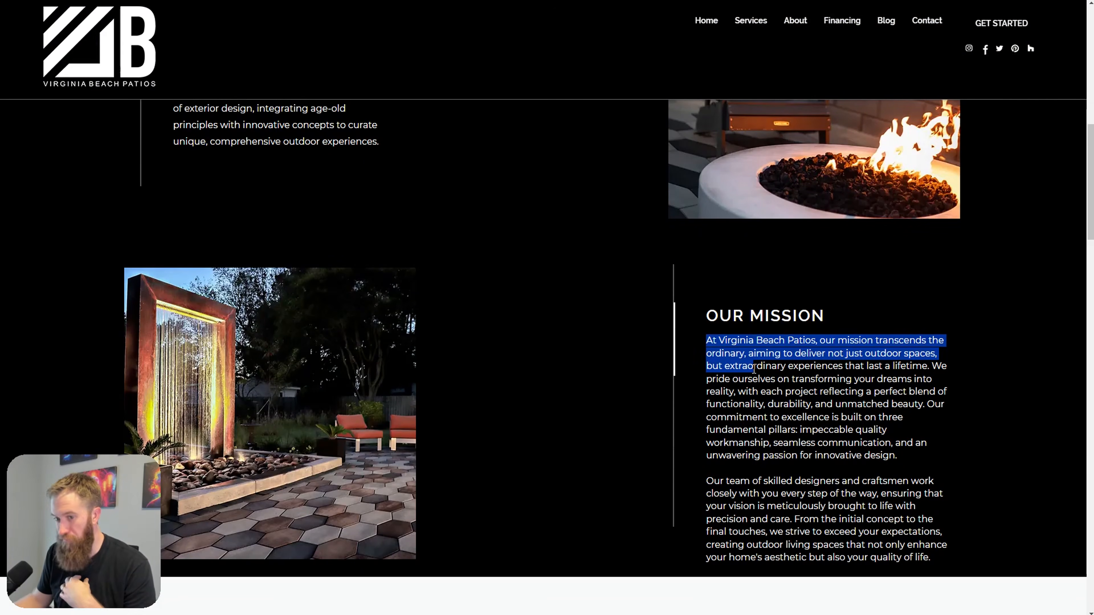
left_click(813, 440)
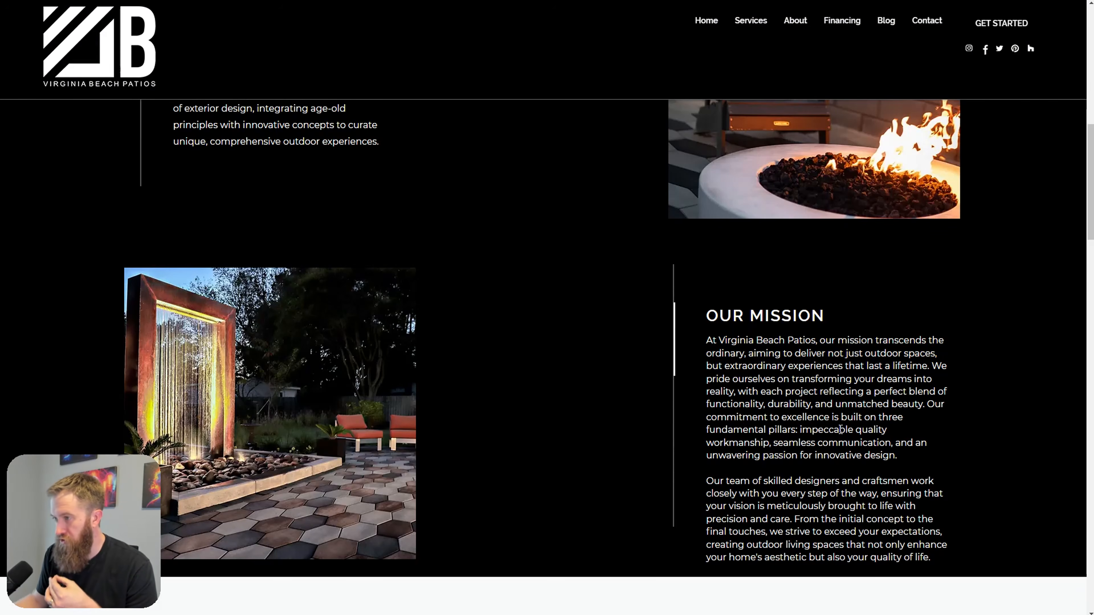
scroll(839, 430, "down", 3)
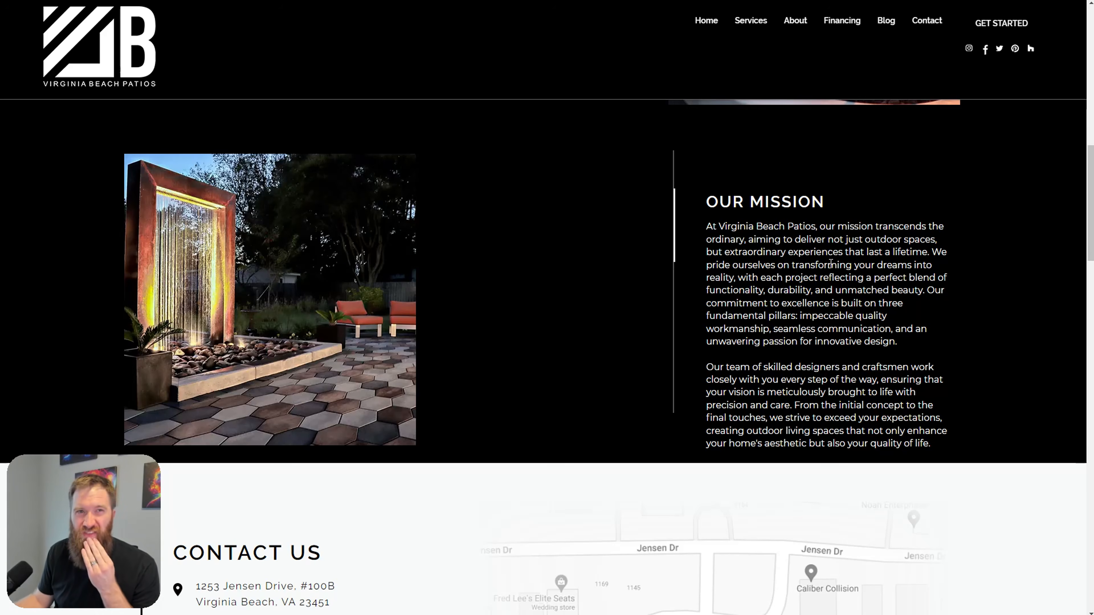
left_click_drag(820, 226, 928, 255)
key("ctrl+c")
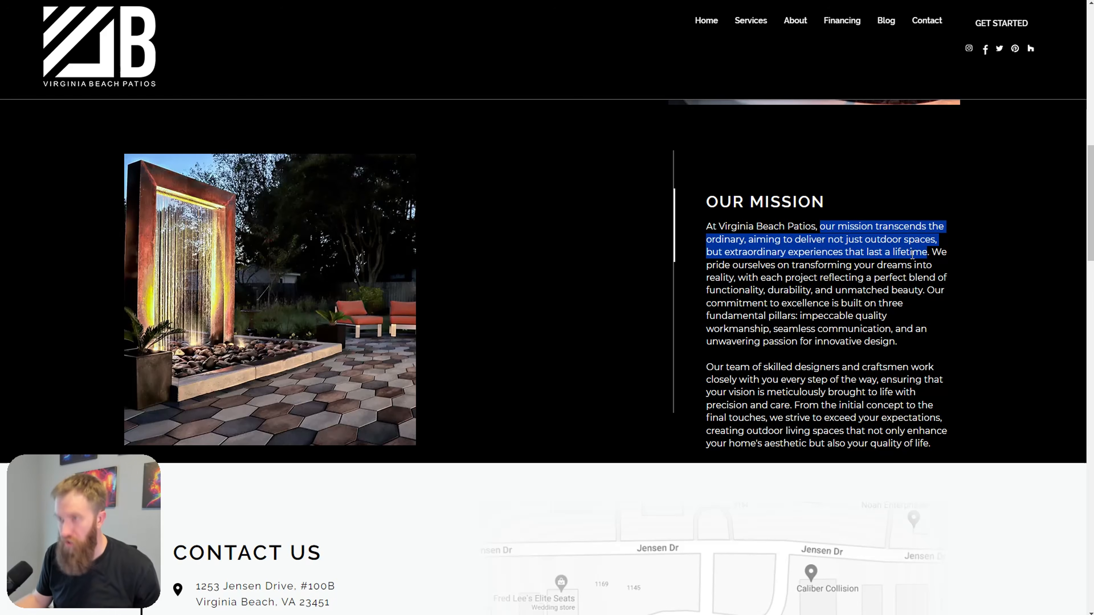
key("alt+Tab")
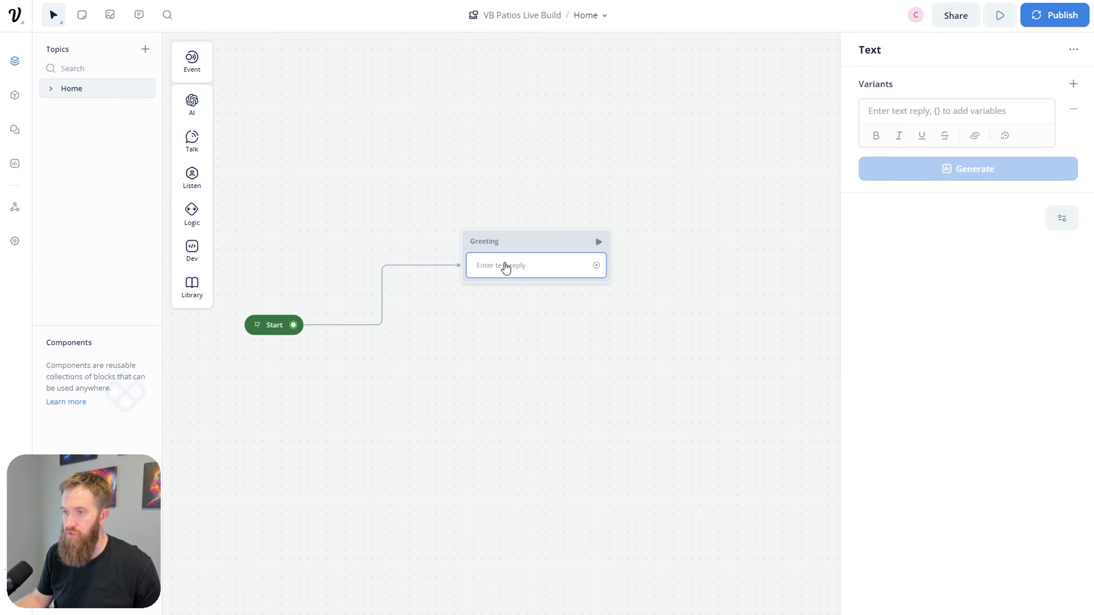
Step: Write the greeting: 'Welcome,' plus the mission sentence, then 'After all, this is your home and backyard…'
left_click(894, 111)
type("Welcome,")
key("ctrl+v")
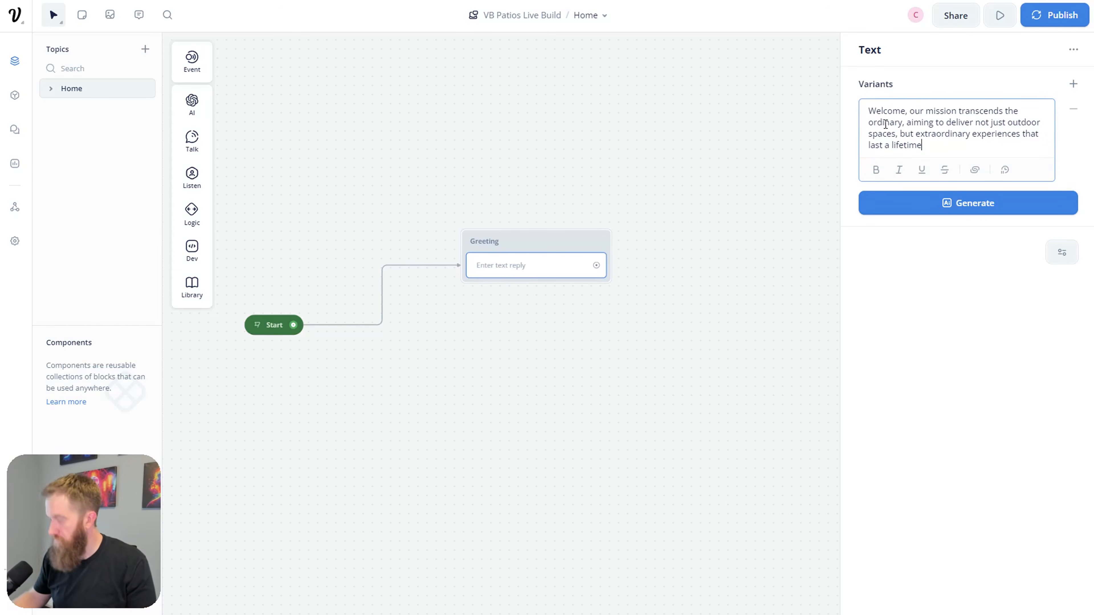
key("Return")
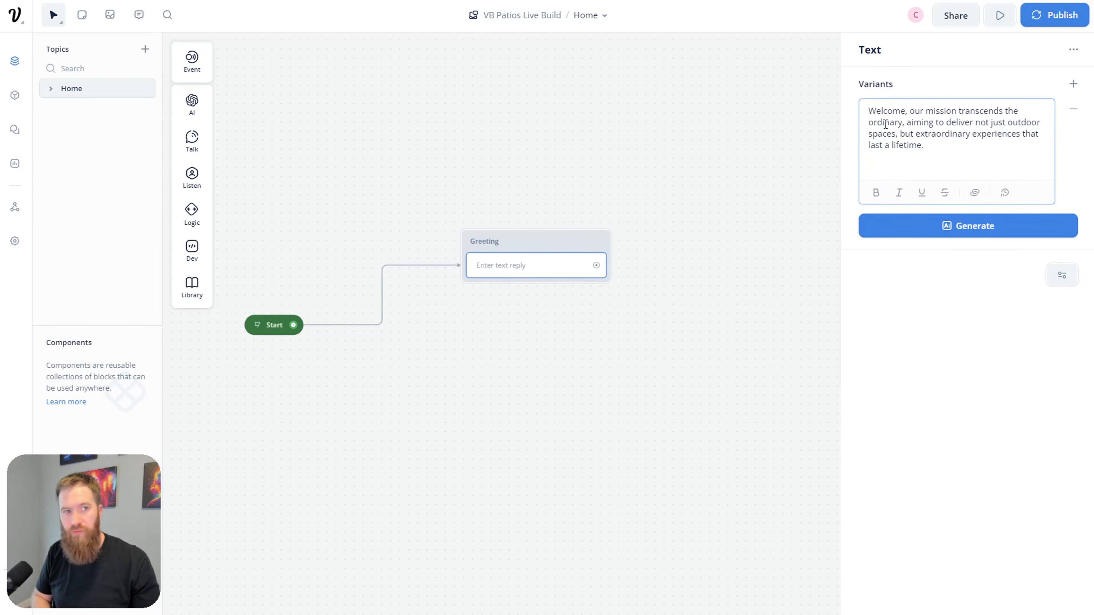
type("After")
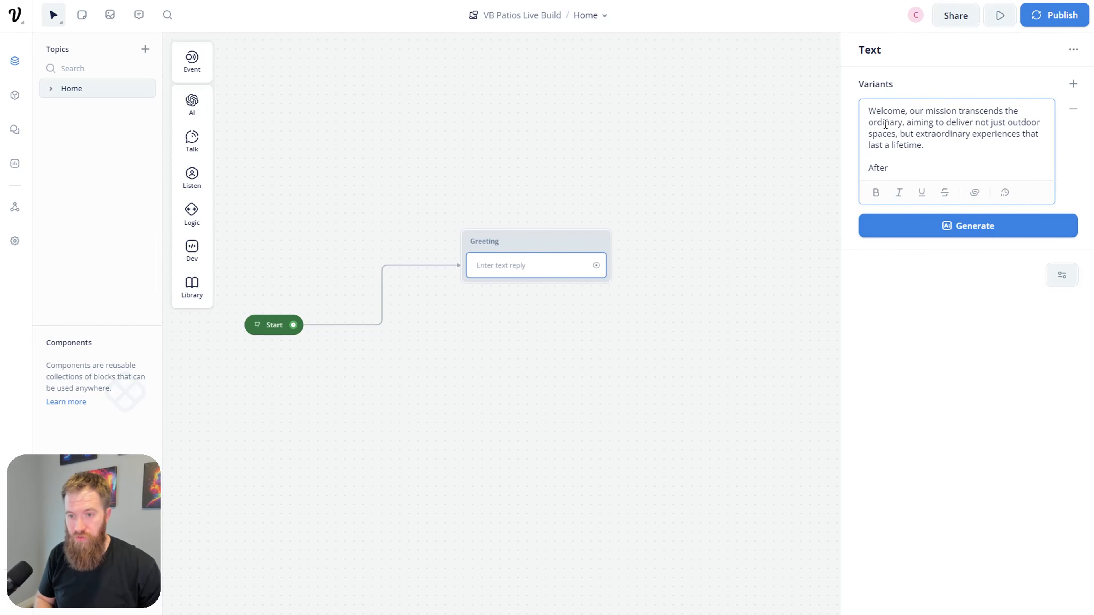
type(" all, this is")
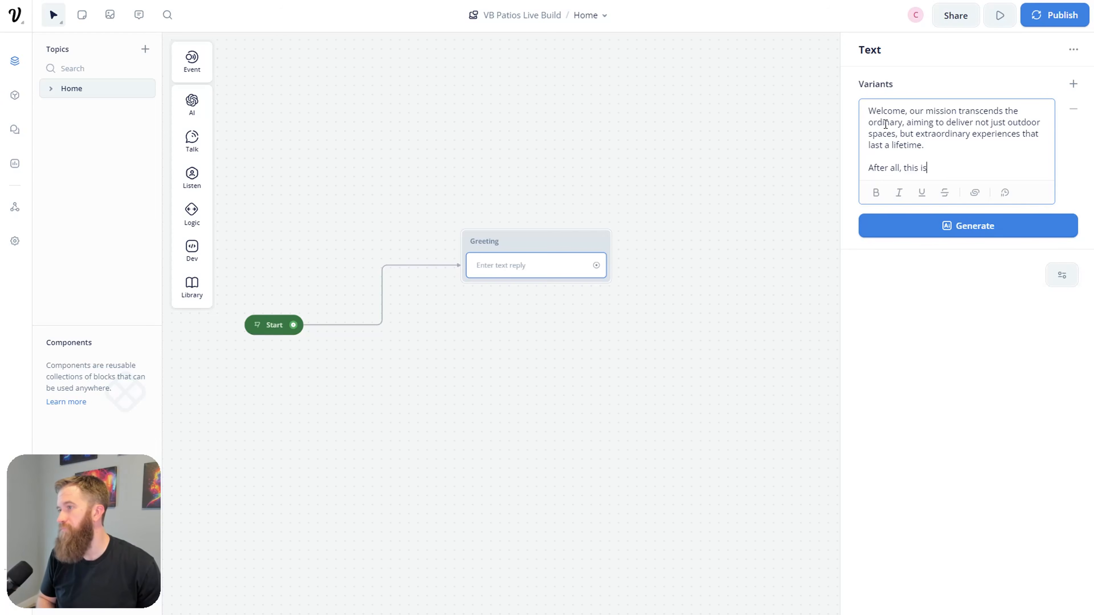
type(" your **home**")
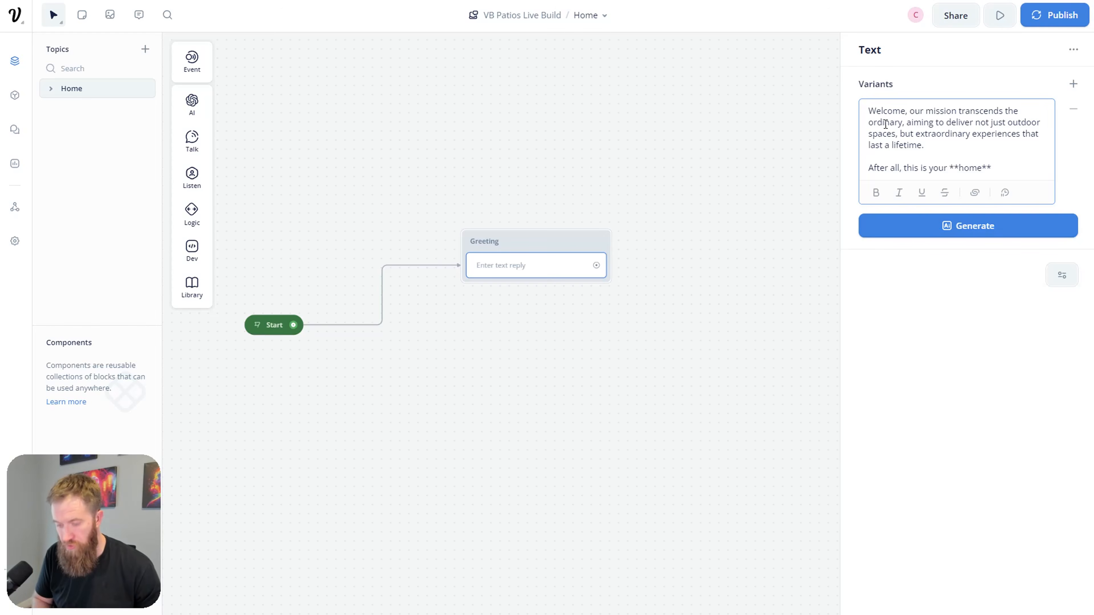
type("and backyartd, so let's get to w")
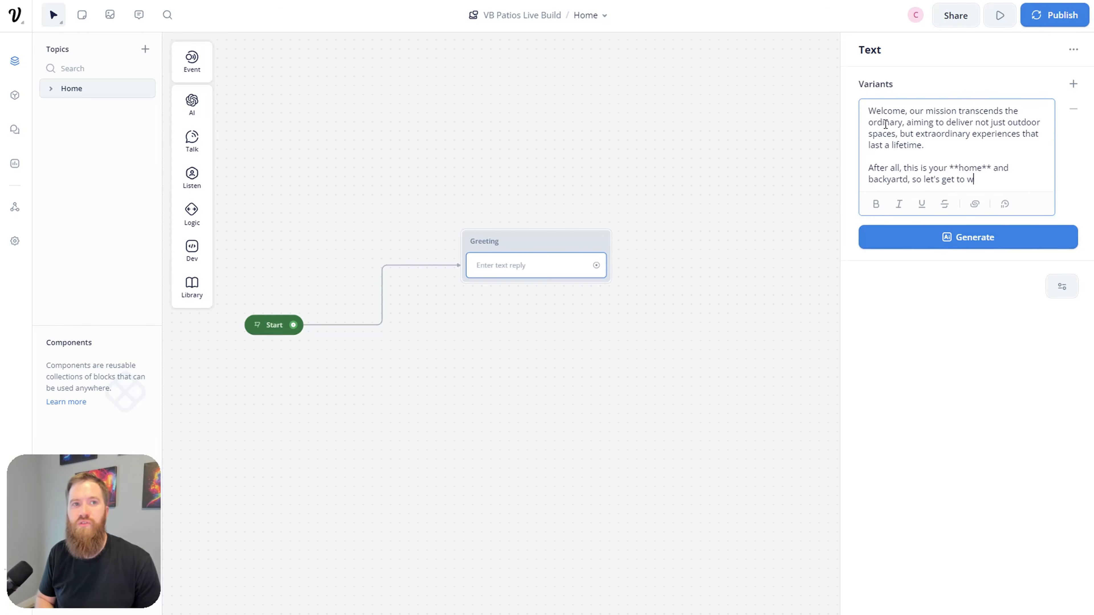
type("ork on making it special.")
Step: Add the closing paragraph 'We offer a variety of outdoor services… how we can help you today.'
key("Return")
key("Return")
type("We offer a ")
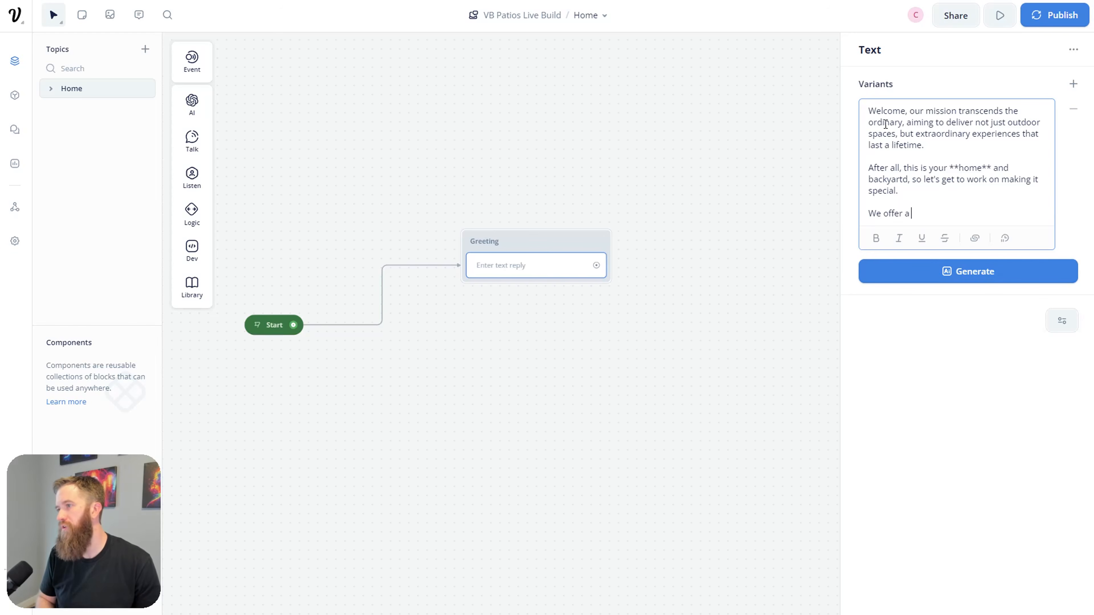
type("variety of ou")
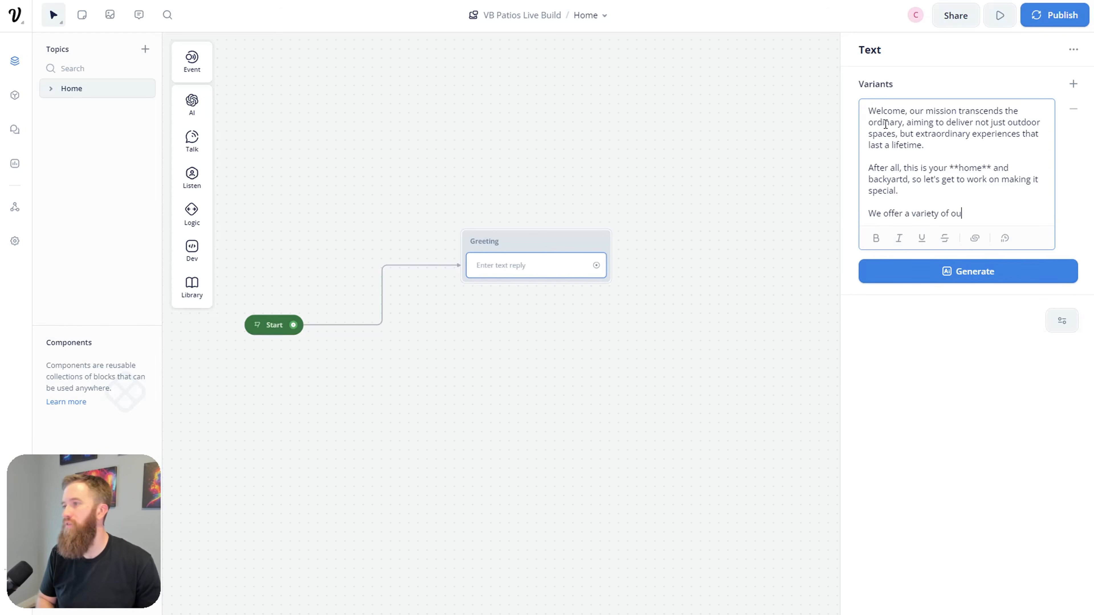
type("tdoor services, and would love to know how we can hel py")
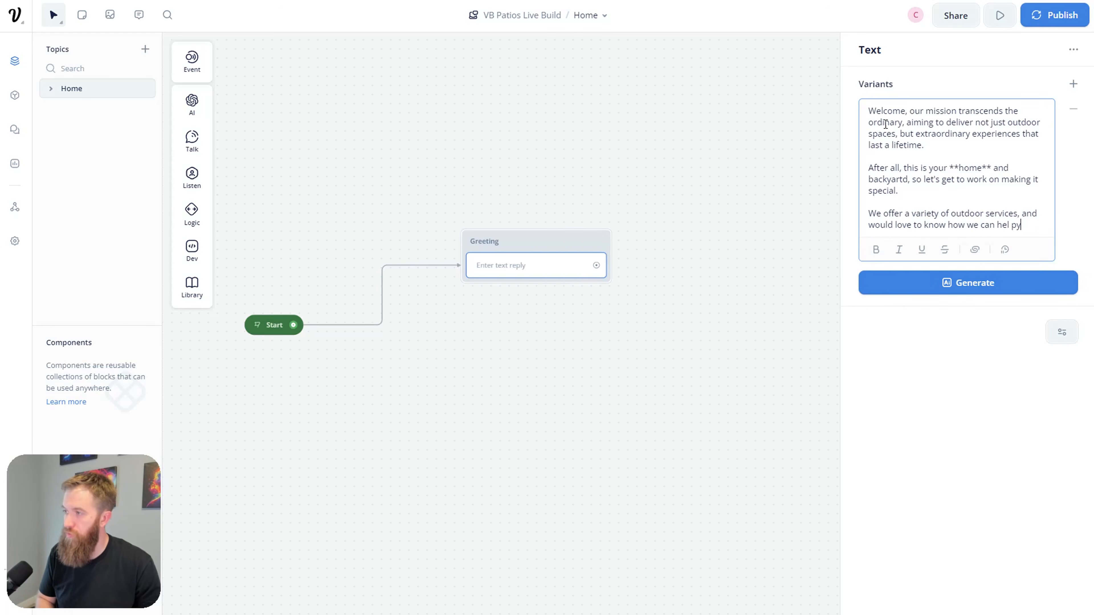
key("BackSpace")
key("BackSpace")
key("BackSpace")
type("p you to")
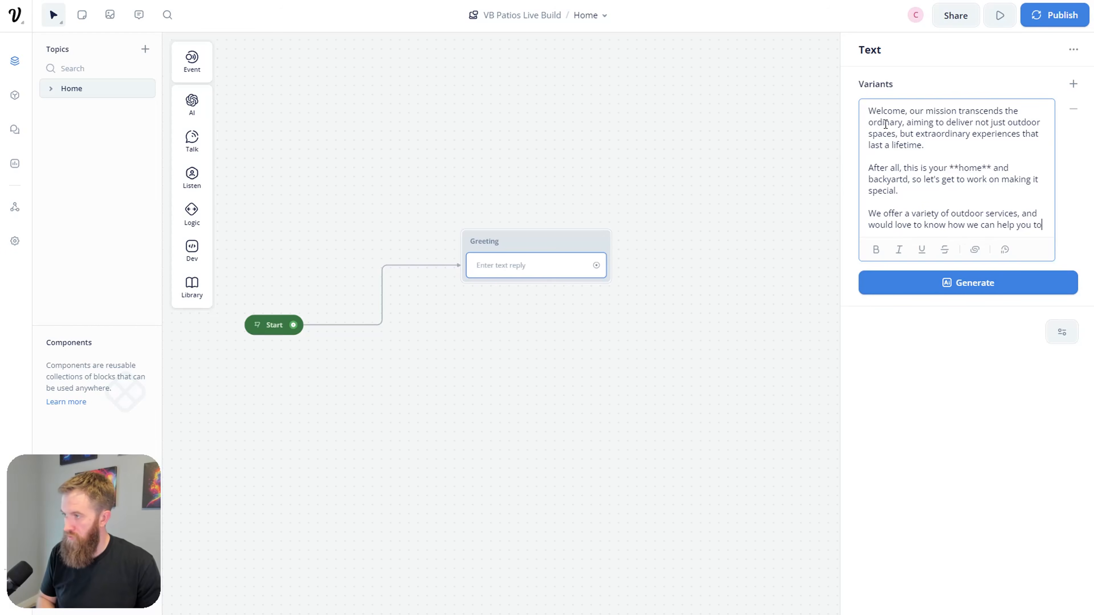
type("day.")
left_click(460, 545)
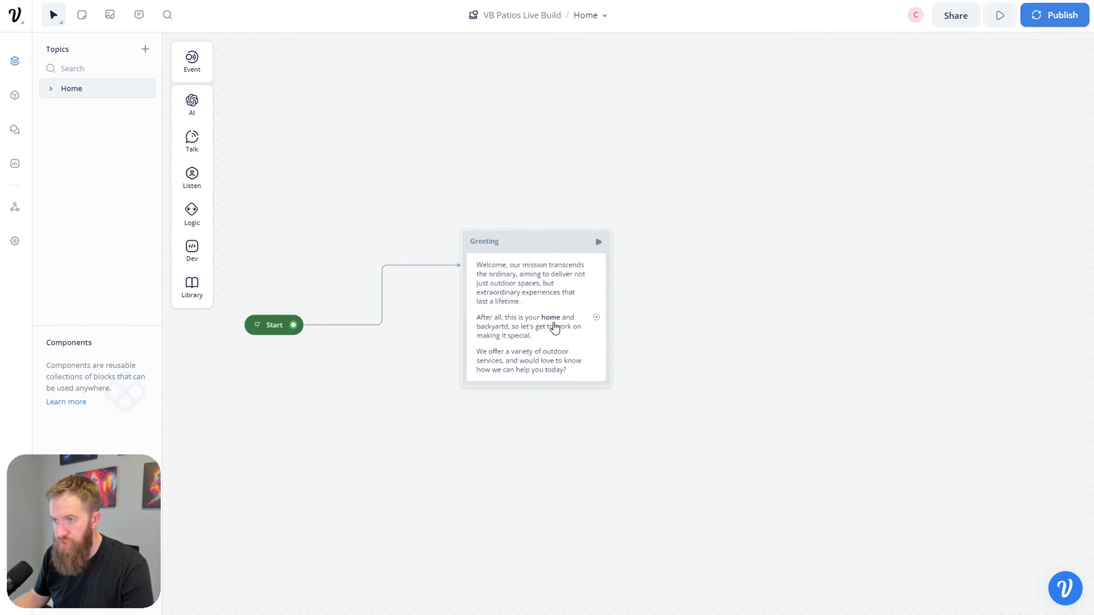
Step: Insert an empty Image step at the top of the Greeting block
left_click(555, 328)
left_click(539, 424)
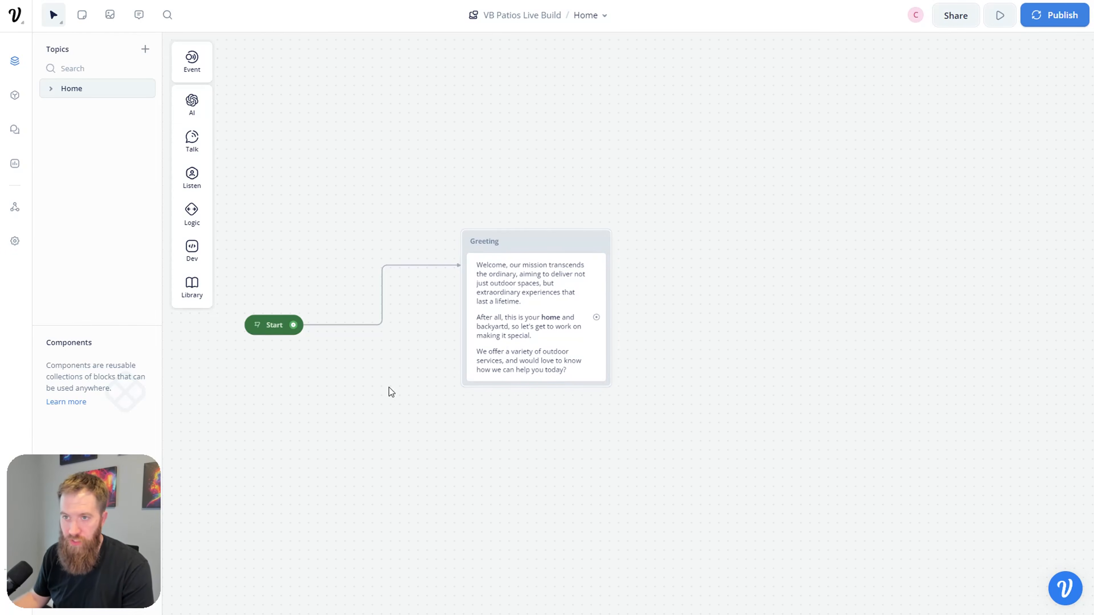
mouse_move(203, 141)
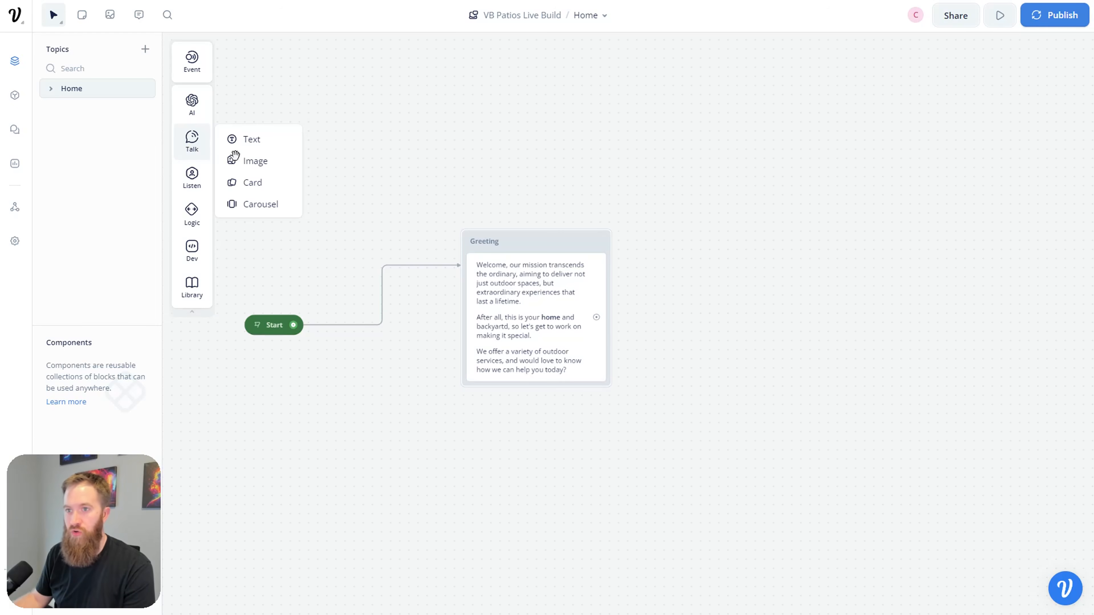
left_click_drag(244, 165, 555, 276)
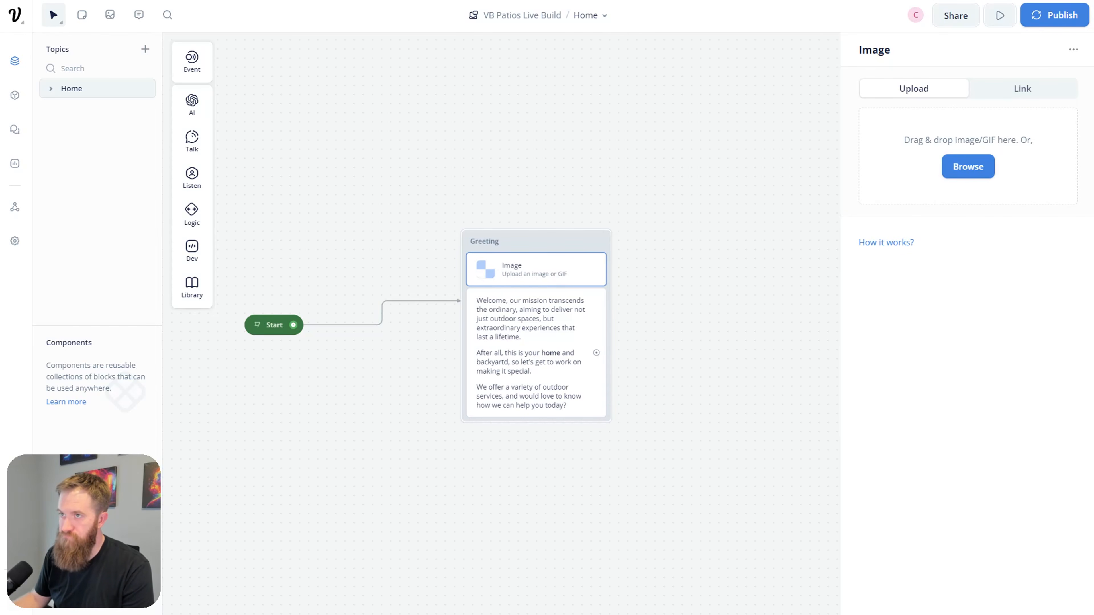
left_click(439, 1)
Step: Save the site's logo image as logo (1).webp
scroll(408, 241, "up", 15)
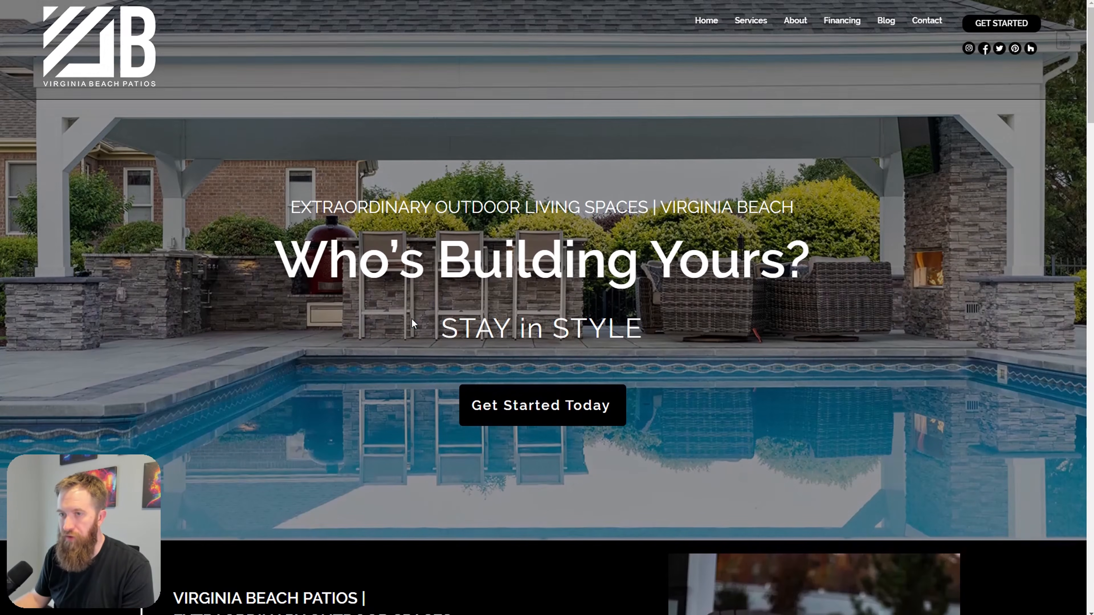
right_click(111, 56)
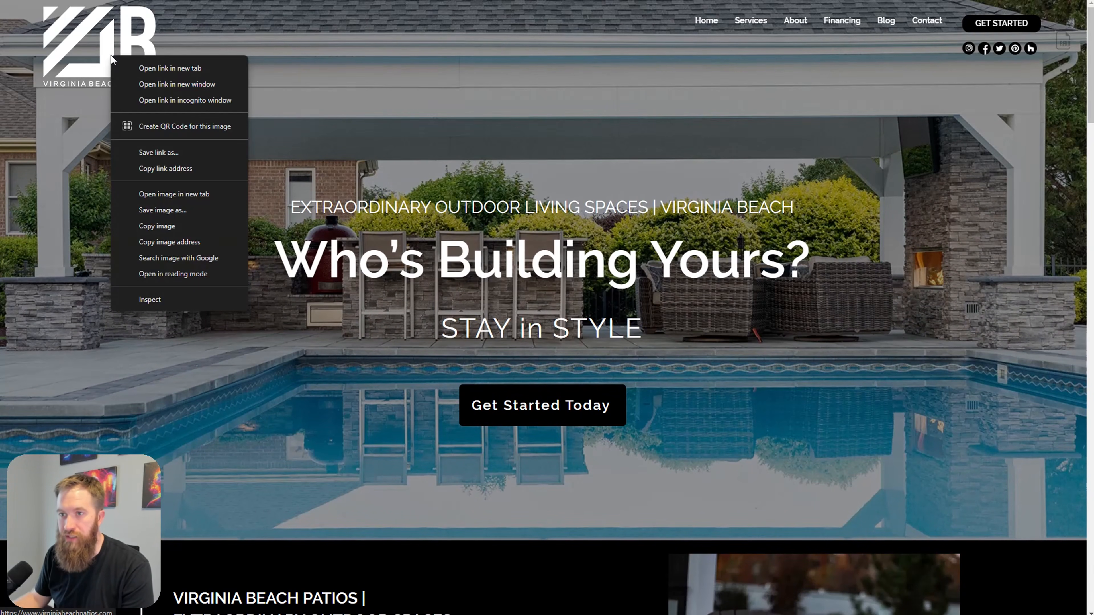
left_click(200, 214)
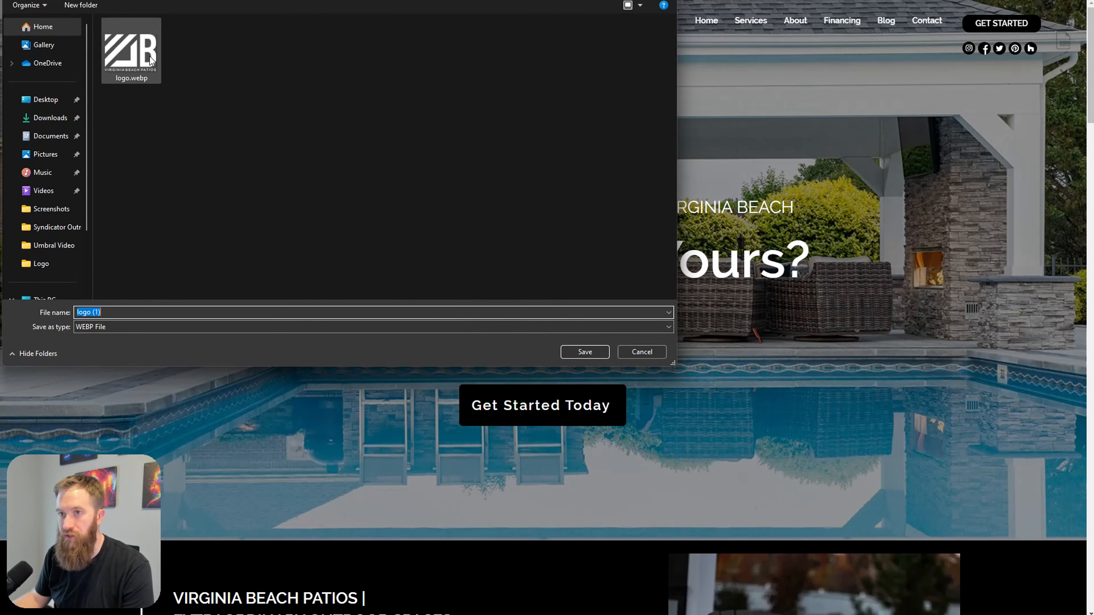
left_click(584, 352)
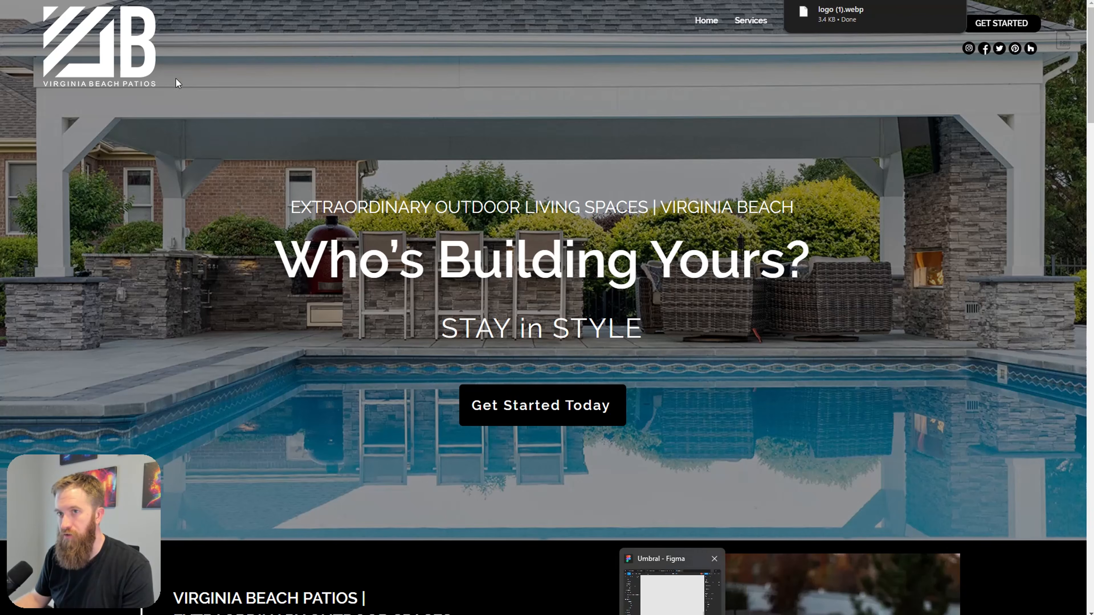
Step: Copy the logo image and bring up the Figma design file
right_click(104, 69)
left_click(165, 239)
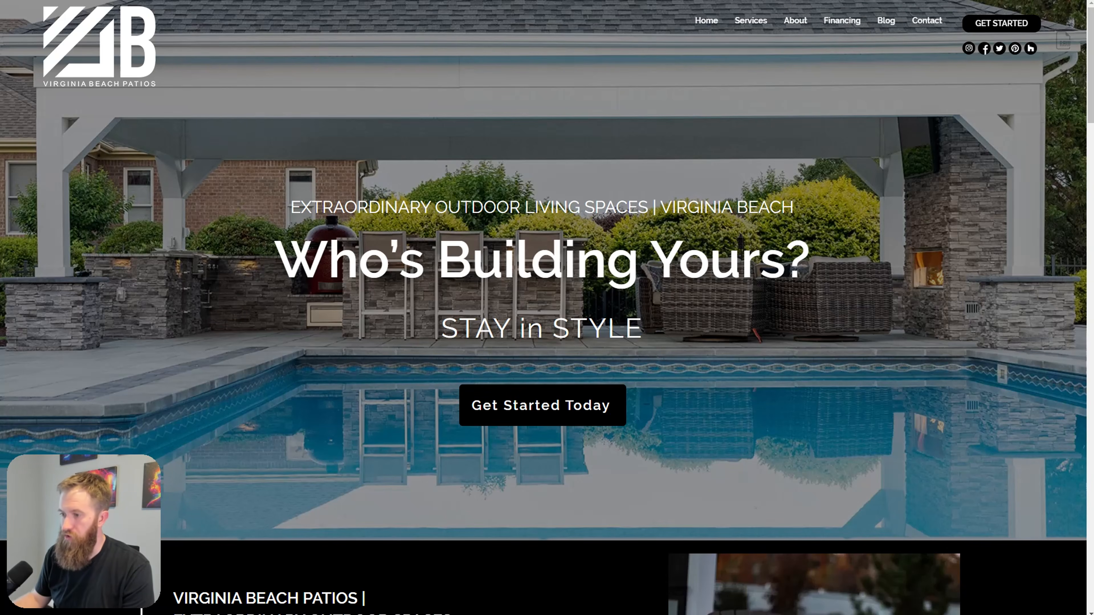
left_click(672, 614)
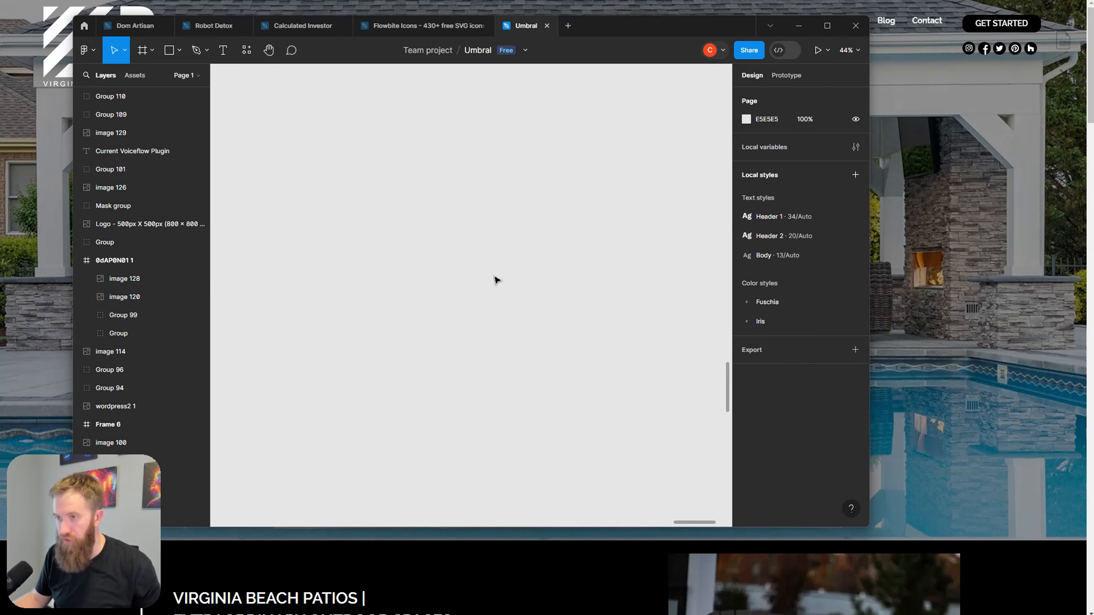
Step: Paste and enlarge the logo, then mask it with a rectangle drawn over it
key("ctrl+v")
mouse_move(497, 312)
left_mouse_down()
mouse_move(569, 361)
mouse_move(489, 321)
left_mouse_up()
left_click(564, 405)
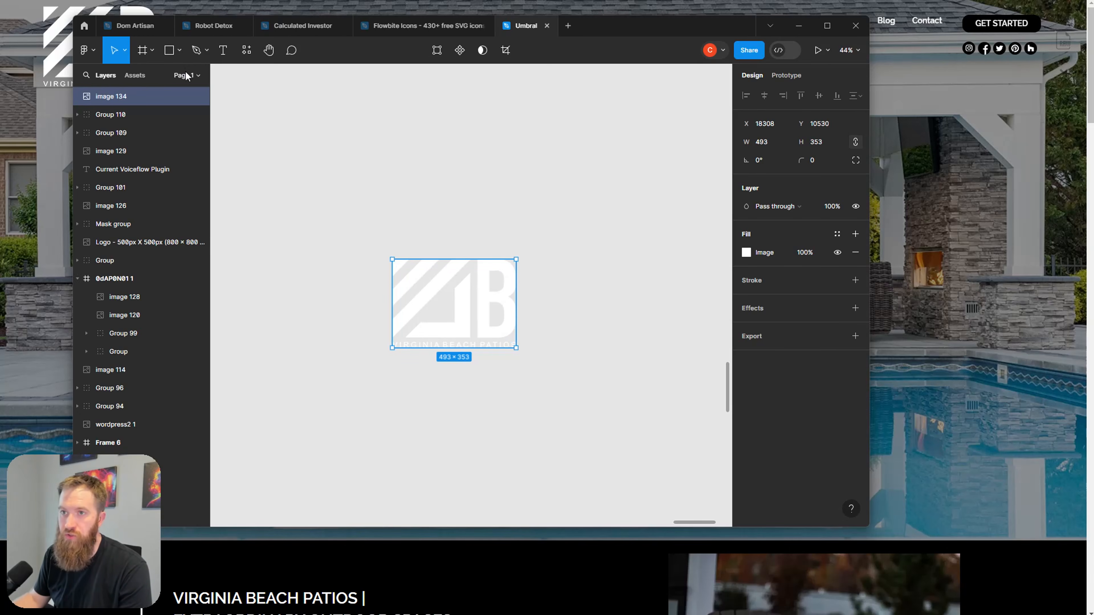
left_click(180, 50)
left_click(146, 76)
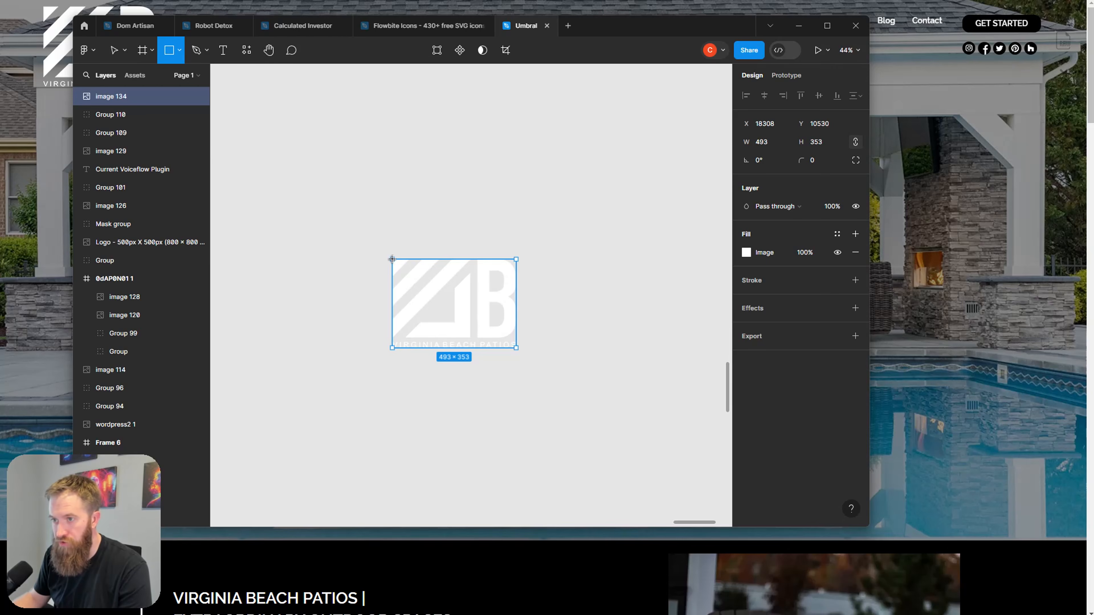
left_click_drag(392, 260, 521, 349)
left_click(576, 352)
left_click_drag(357, 215, 607, 350)
left_click(483, 50)
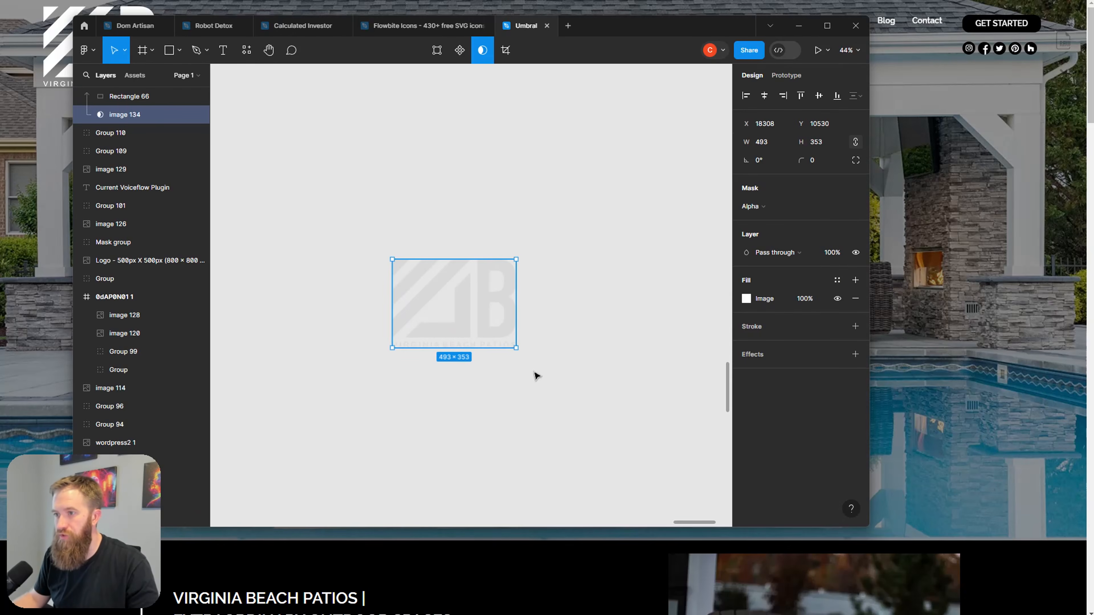
Step: Set the mask rectangle's fill to black (000000) so the logo turns solid black
left_click(127, 96)
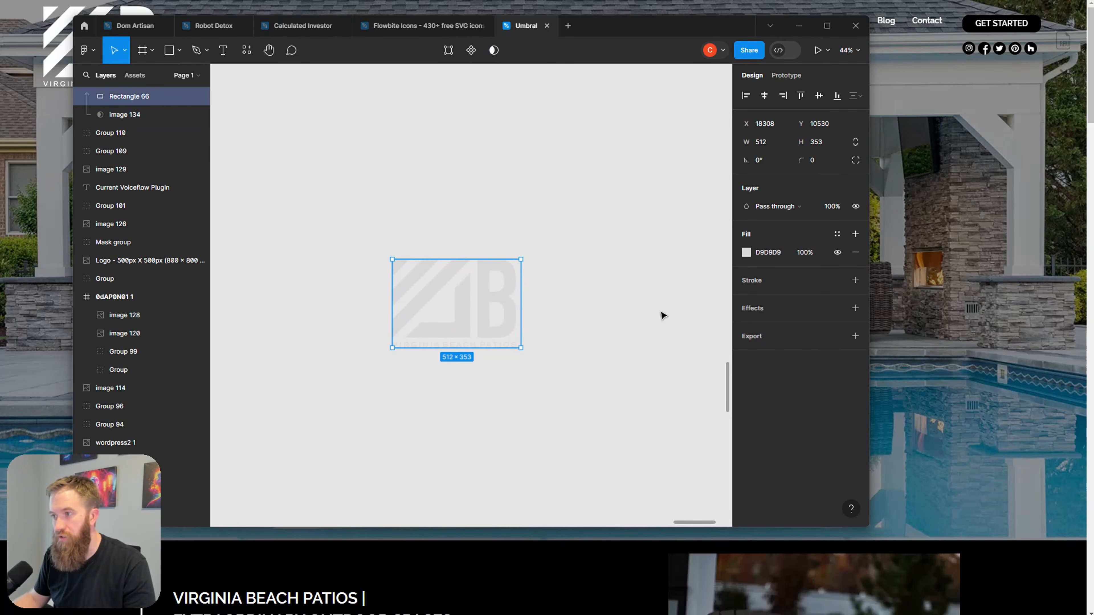
left_click(748, 254)
left_click(624, 465)
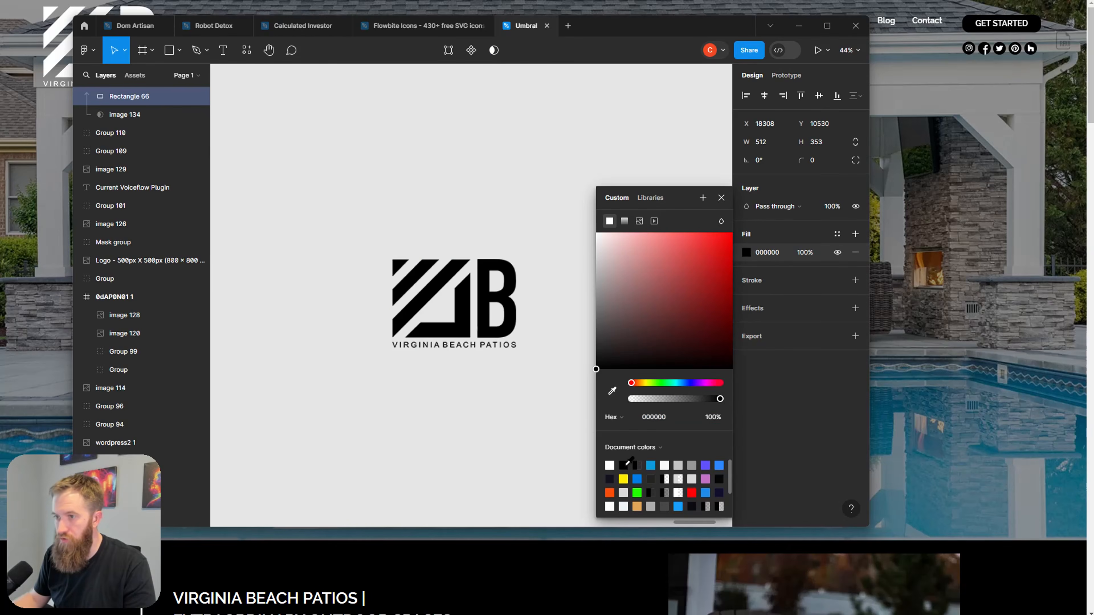
left_click(371, 439)
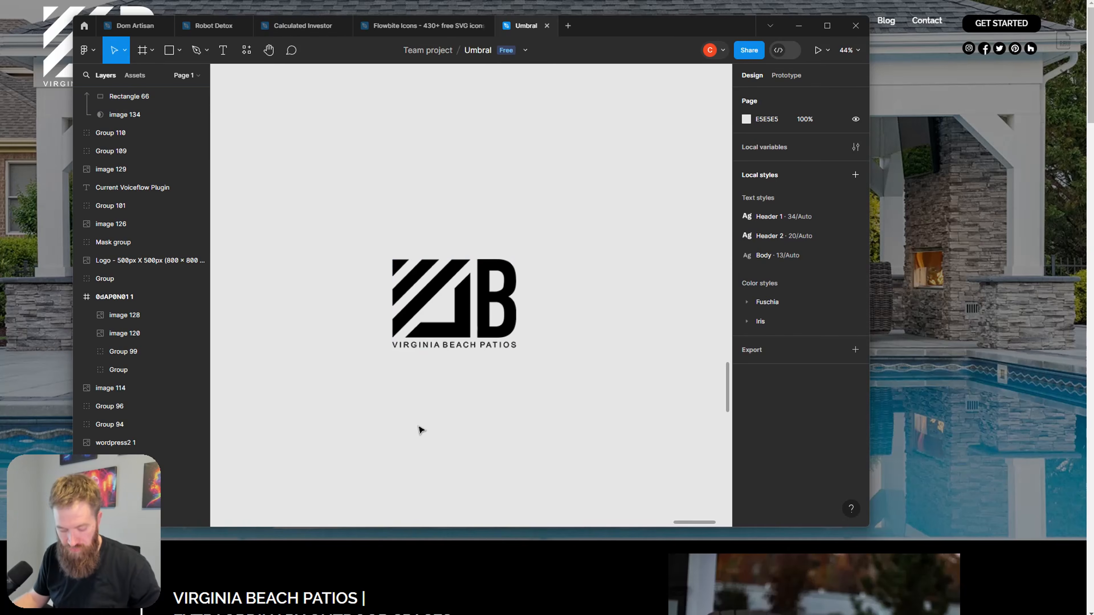
Step: Group the masked logo as Group 111 and export it as a PNG to Downloads
left_click_drag(363, 223, 559, 366)
right_click(476, 316)
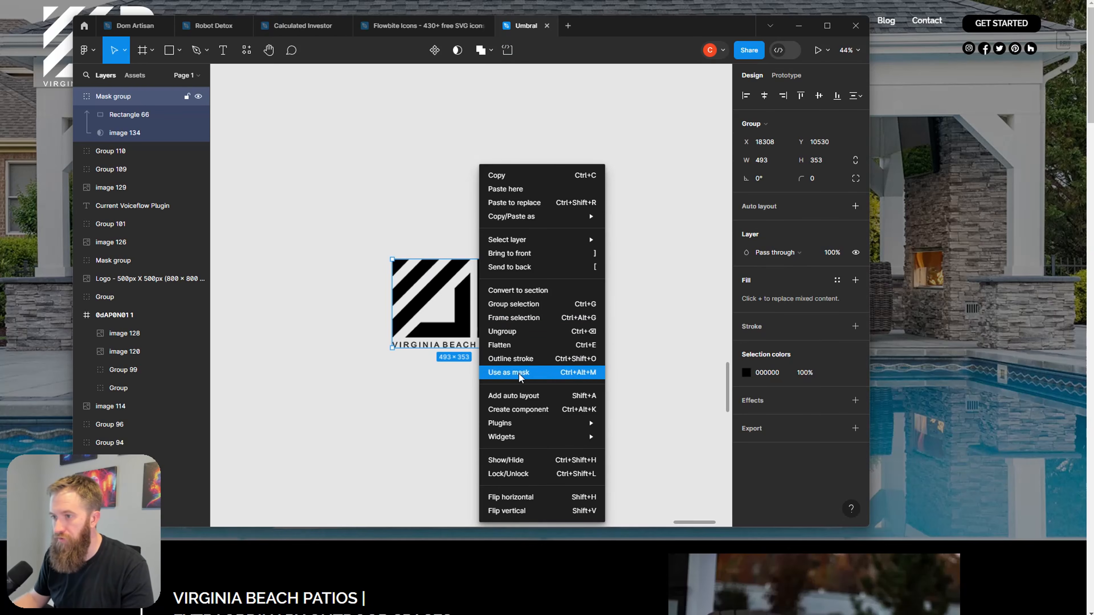
left_click(525, 304)
left_click(762, 429)
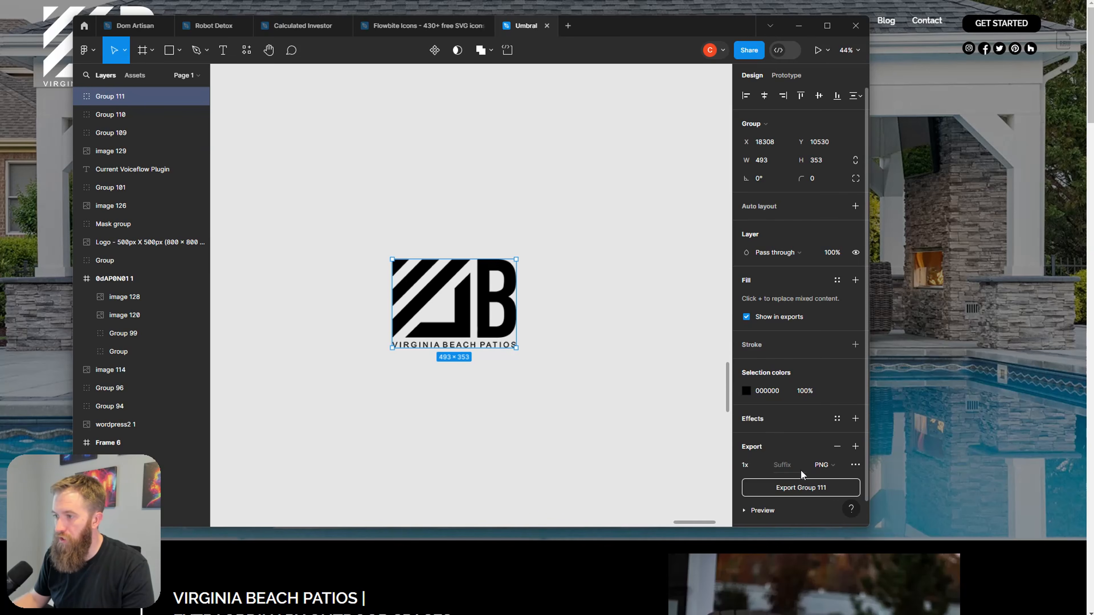
left_click(825, 489)
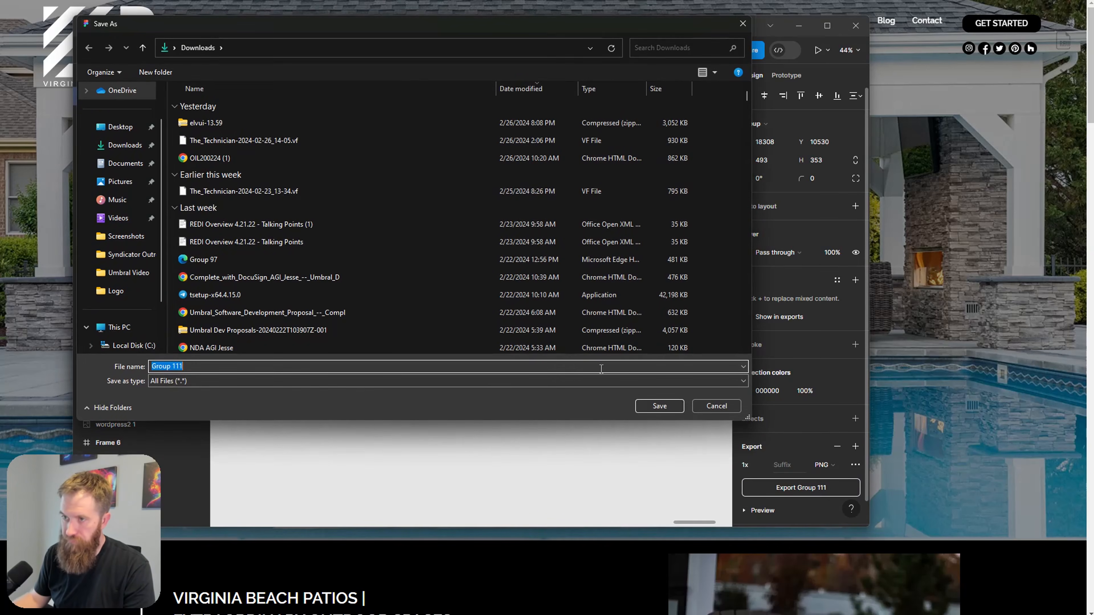
left_click(125, 145)
left_click(651, 413)
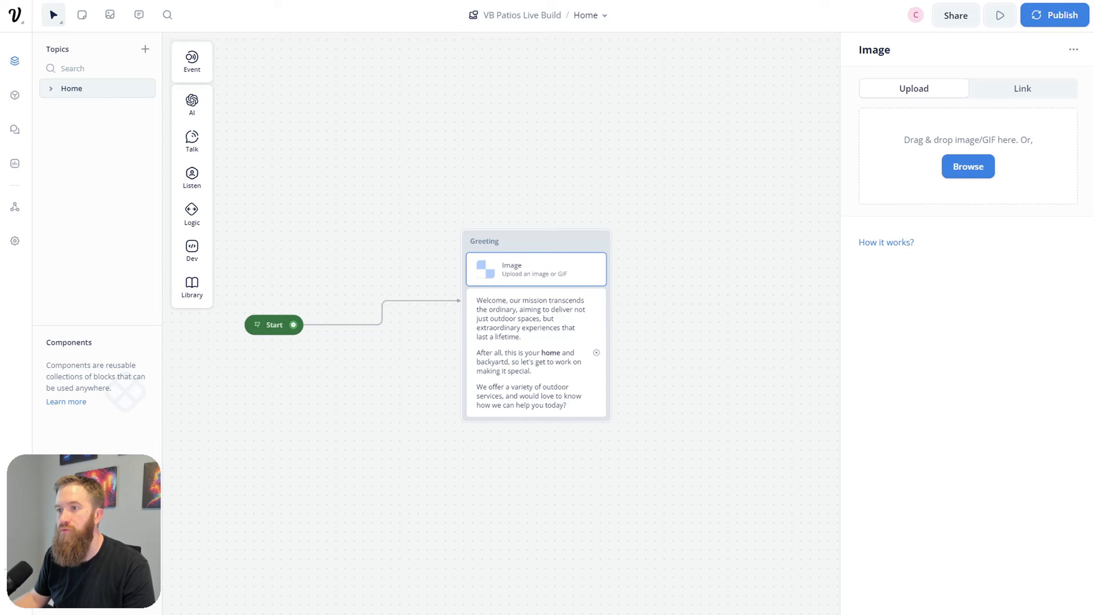
Step: Upload the Group 111 logo PNG into the Greeting's Image step and start a test run
left_click(968, 167)
double_click(162, 58)
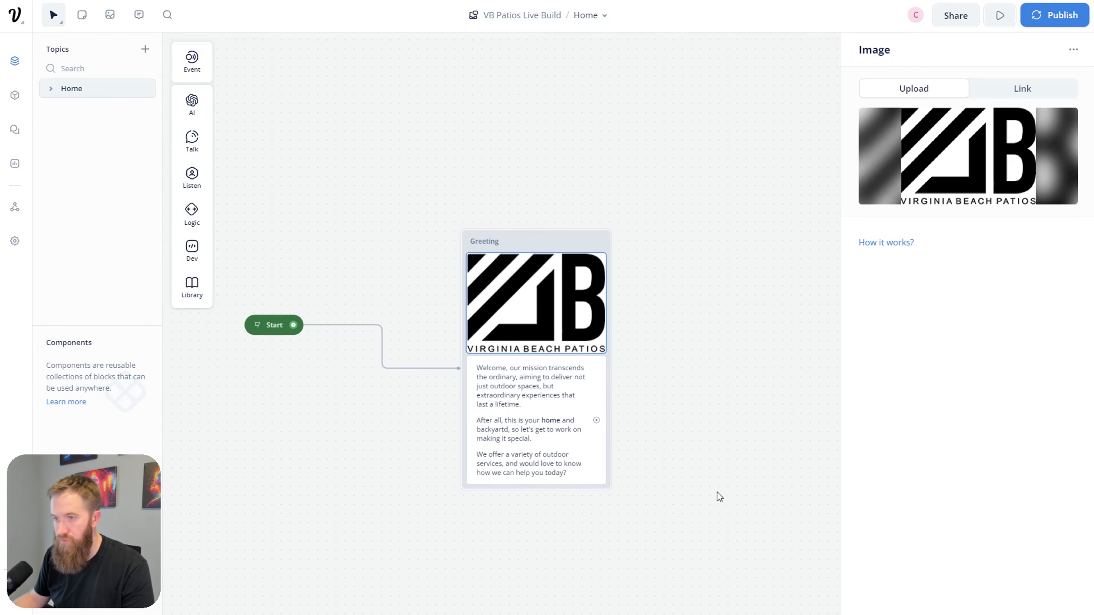
left_click(730, 491)
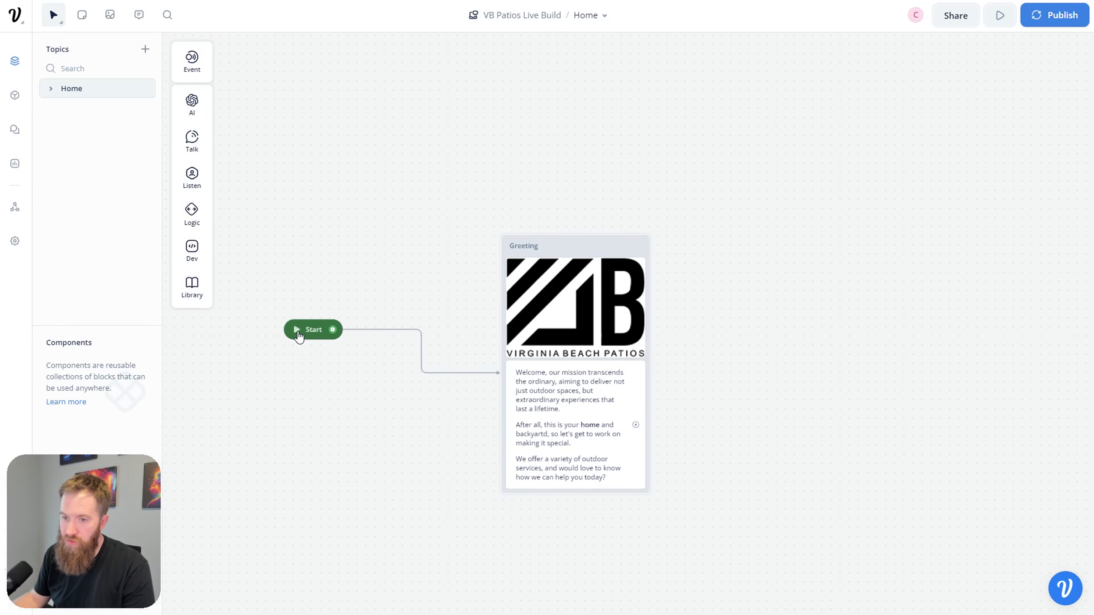
left_click(298, 331)
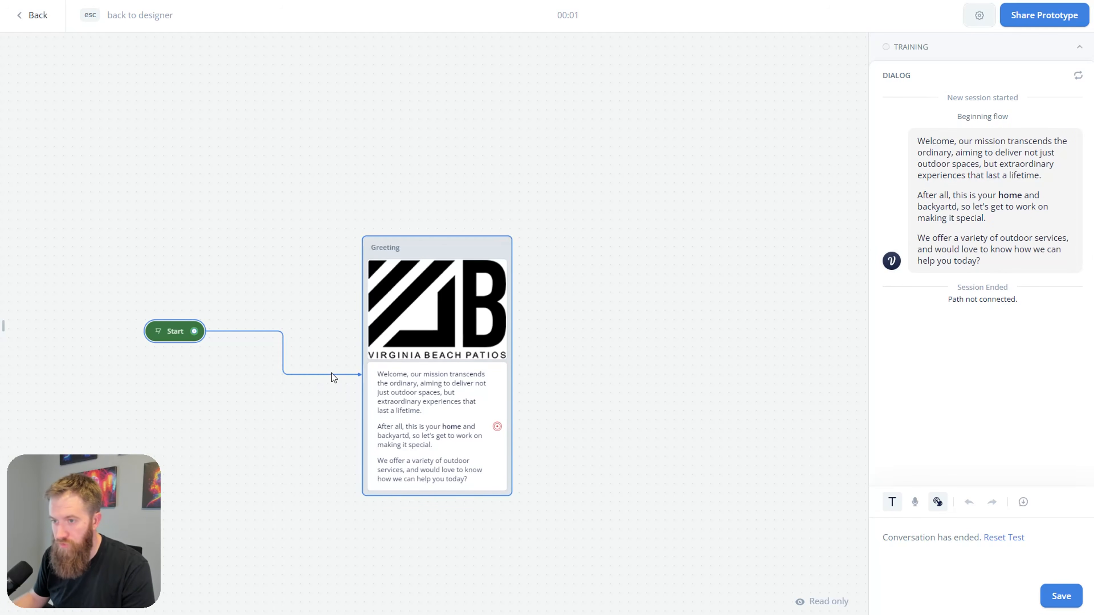
Step: Pan the prototype canvas and exit the test back to the designer
left_click_drag(298, 467, 402, 421)
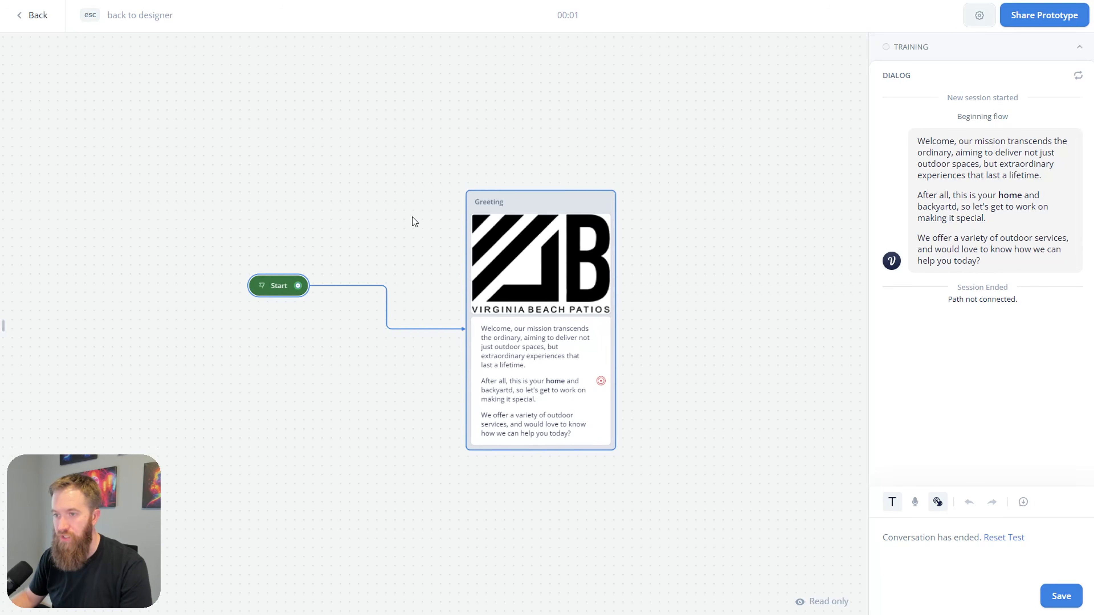
key("Escape")
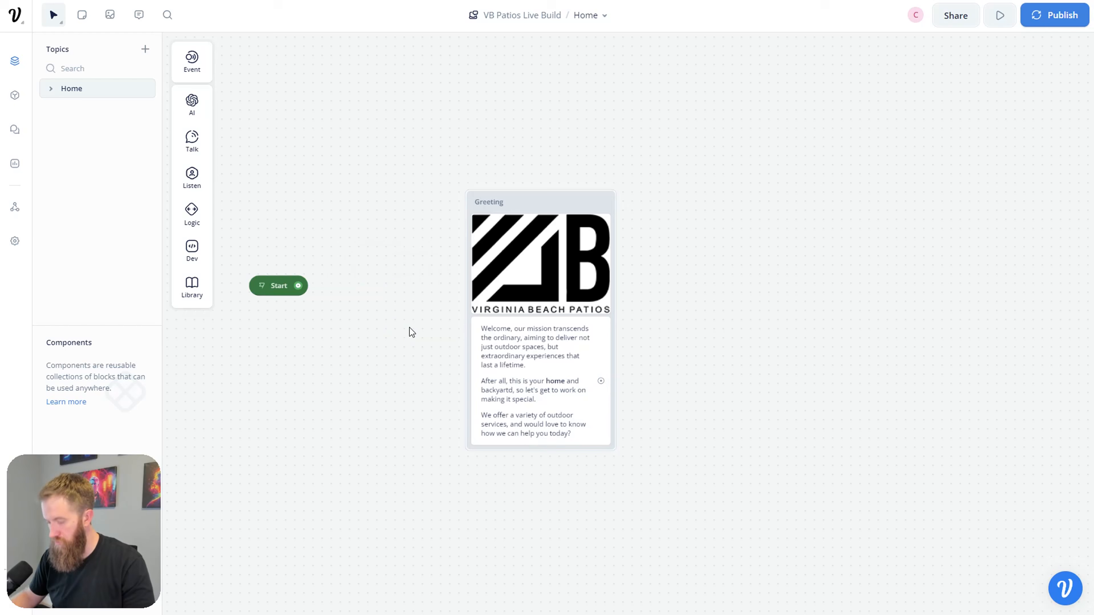
Step: Link the Start block to the Greeting block and run a test from Start
left_click_drag(305, 291, 528, 201)
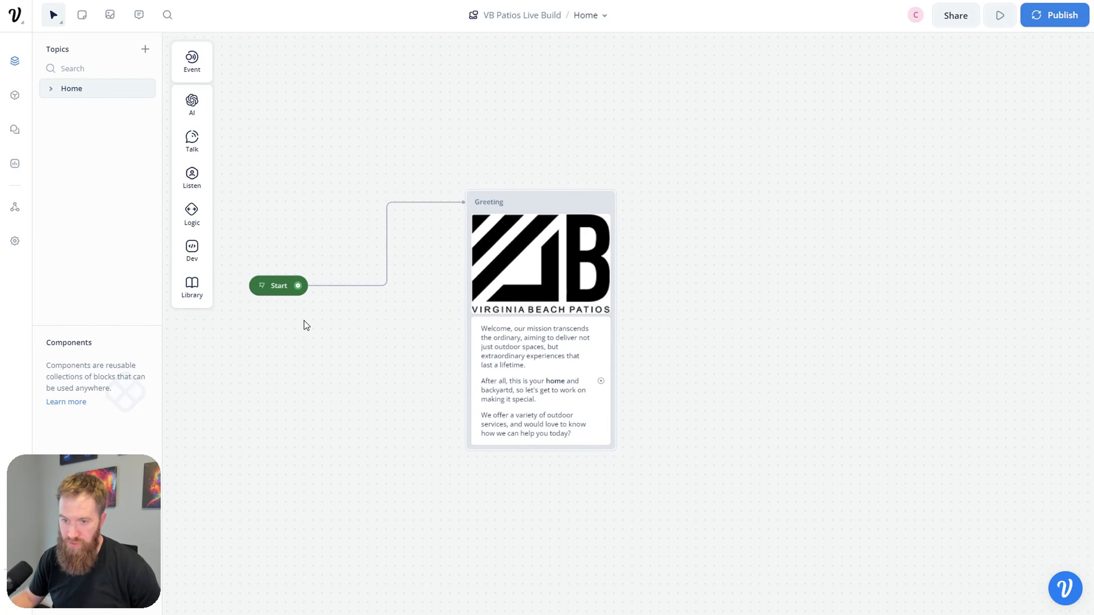
left_click(262, 288)
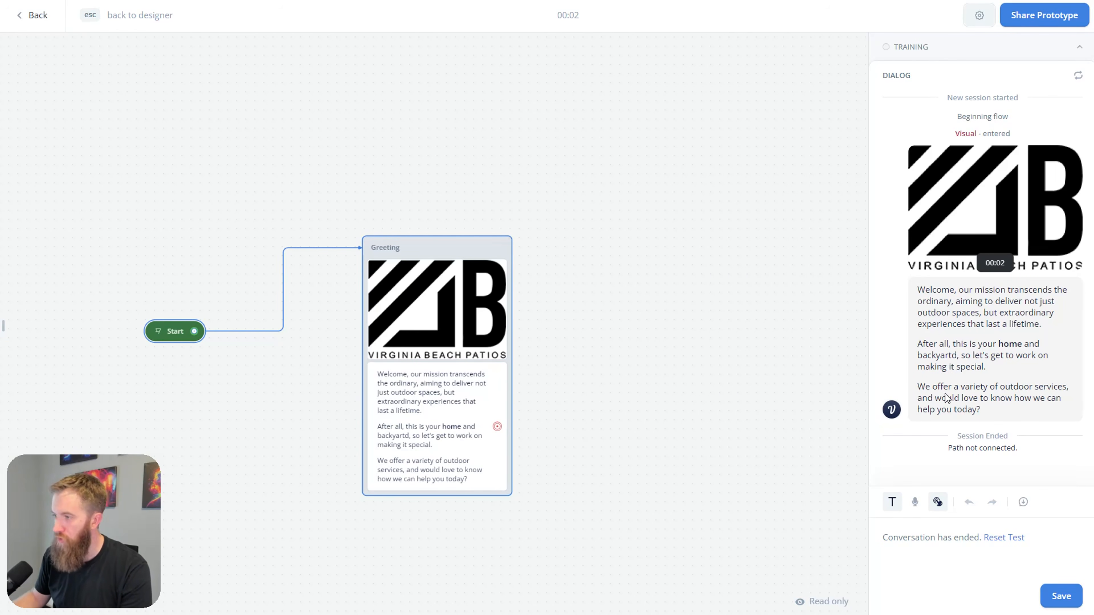
Step: Correct 'backyartd' to 'backyard' in the greeting message
key("Escape")
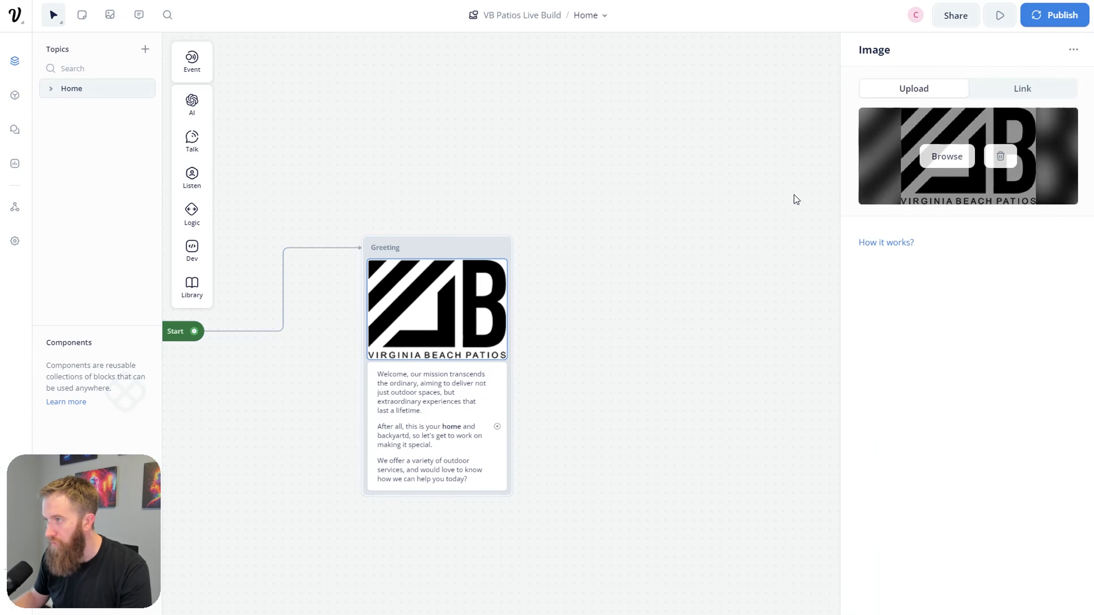
left_click(463, 423)
left_click(908, 181)
key("BackSpace")
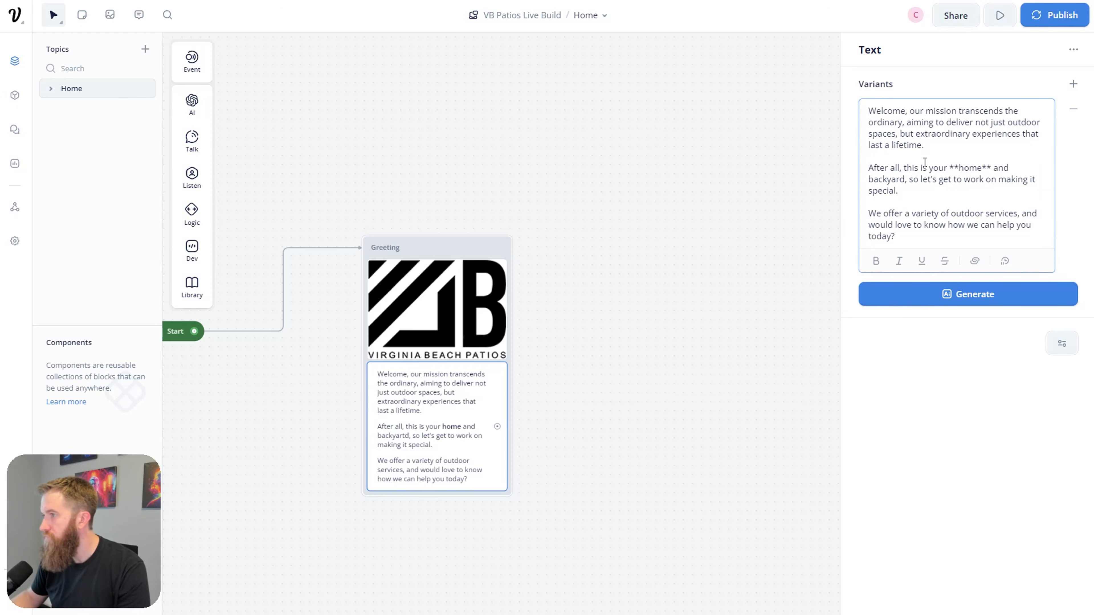
left_click(673, 418)
Step: Rerun the test, then drag a new connection out of the Greeting block
key("r")
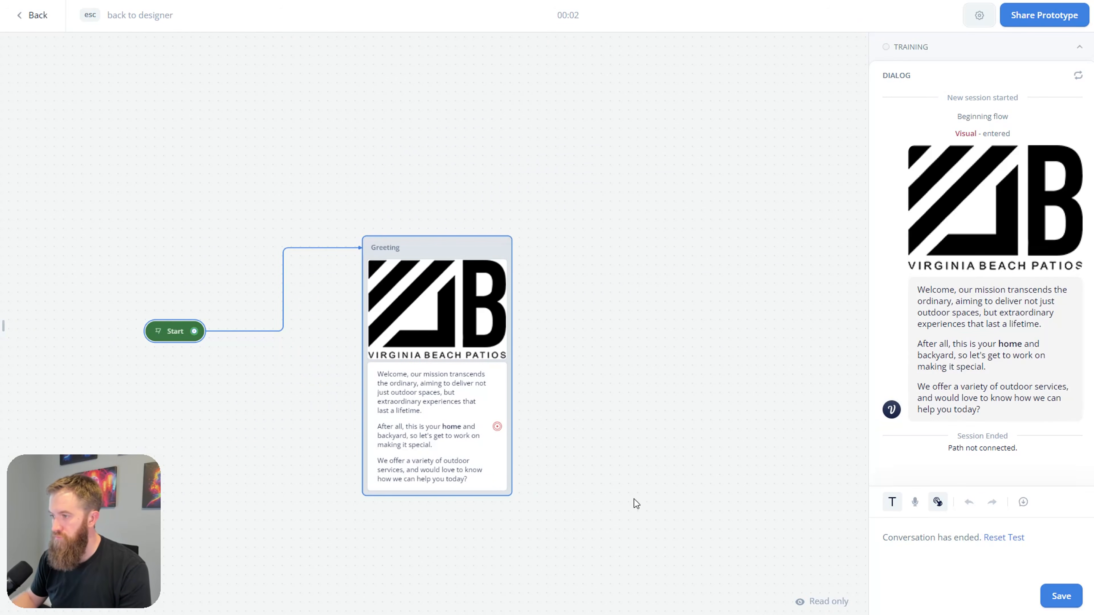
left_click_drag(579, 542, 608, 423)
left_click_drag(533, 335, 783, 240)
key("Escape")
mouse_move(839, 276)
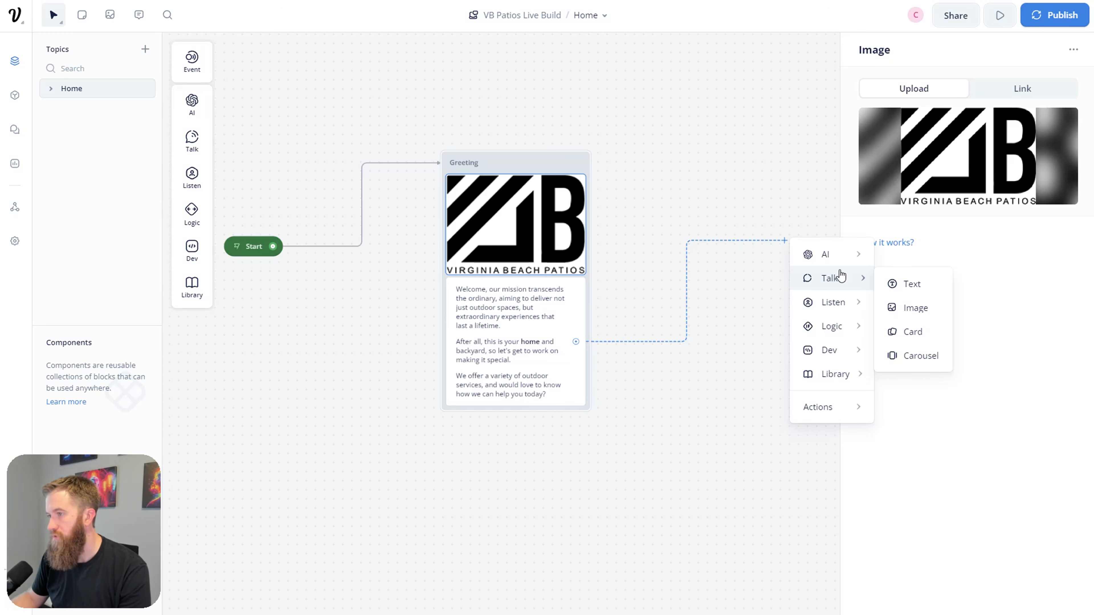
Step: Add a Listen > Buttons step and merge it into the end of the Greeting block
mouse_move(841, 308)
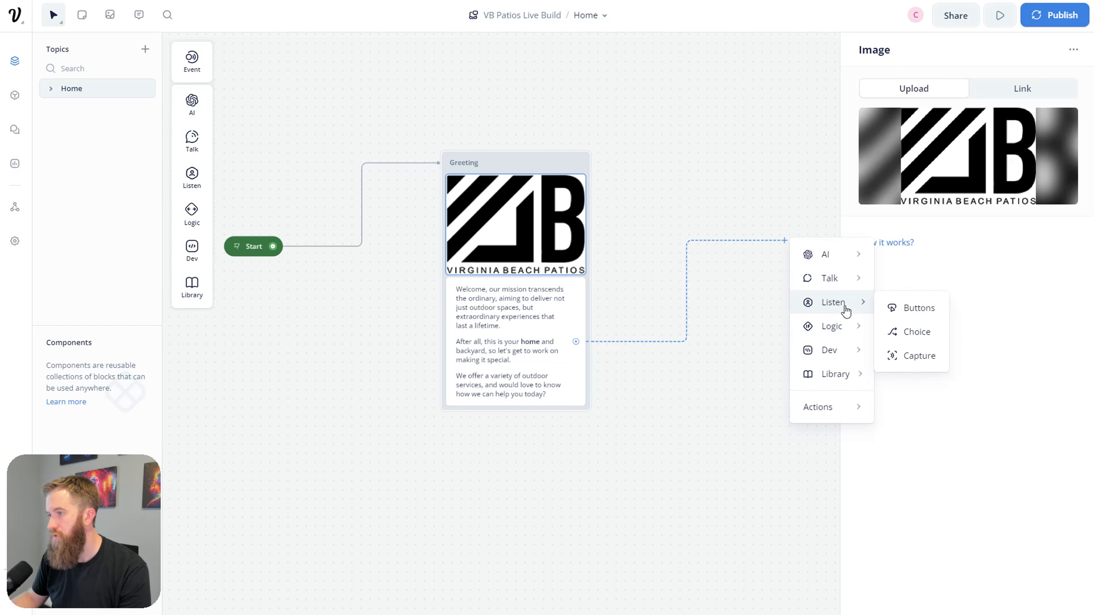
left_click(905, 311)
left_click_drag(749, 227, 651, 455)
left_click(519, 390)
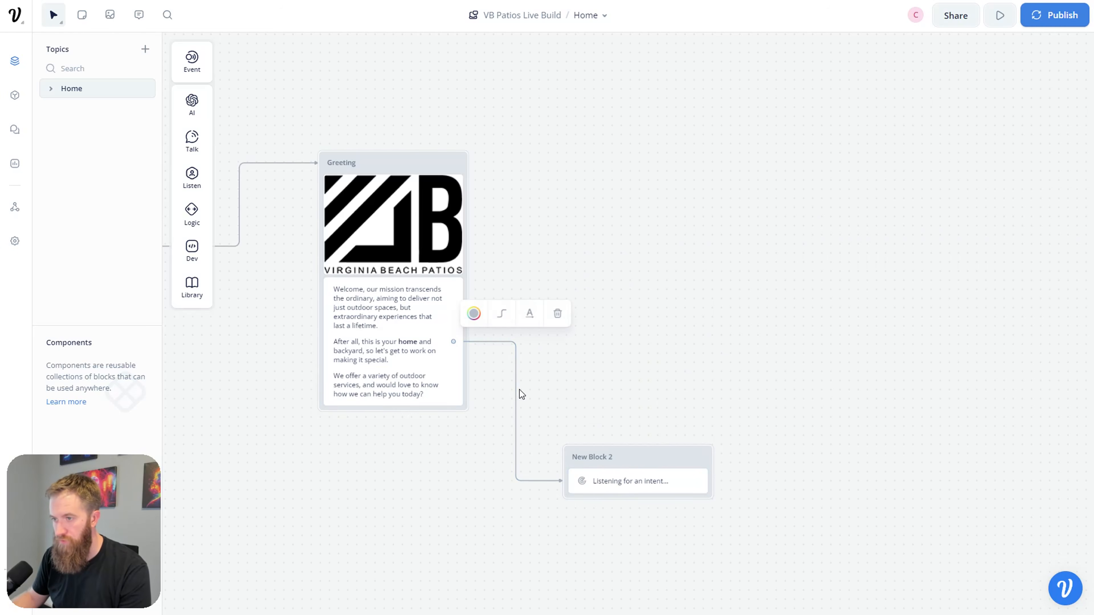
key("Delete")
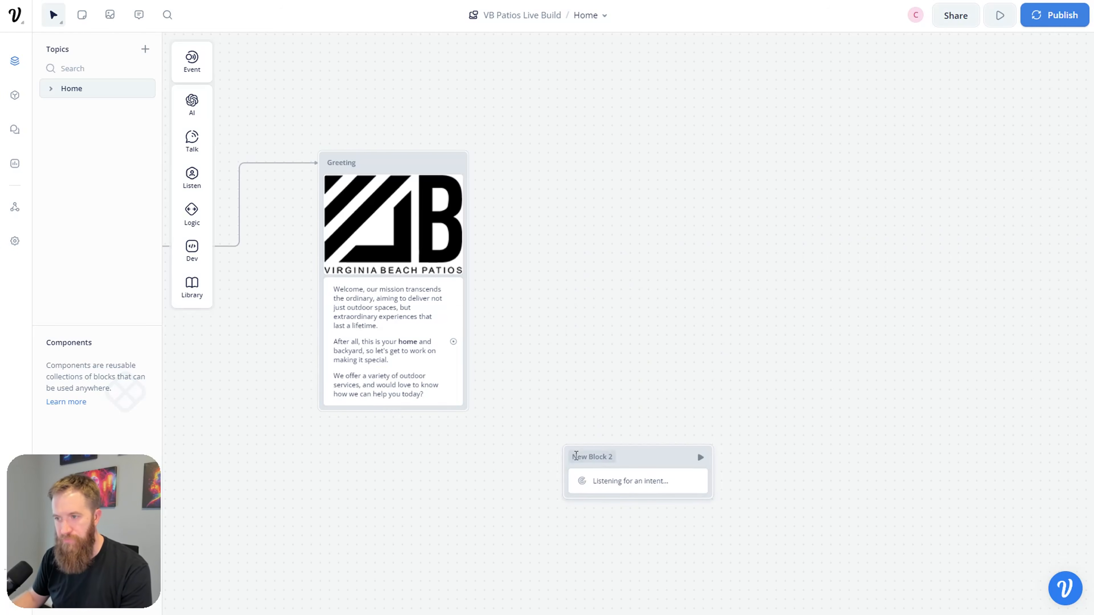
left_click_drag(633, 458, 416, 412)
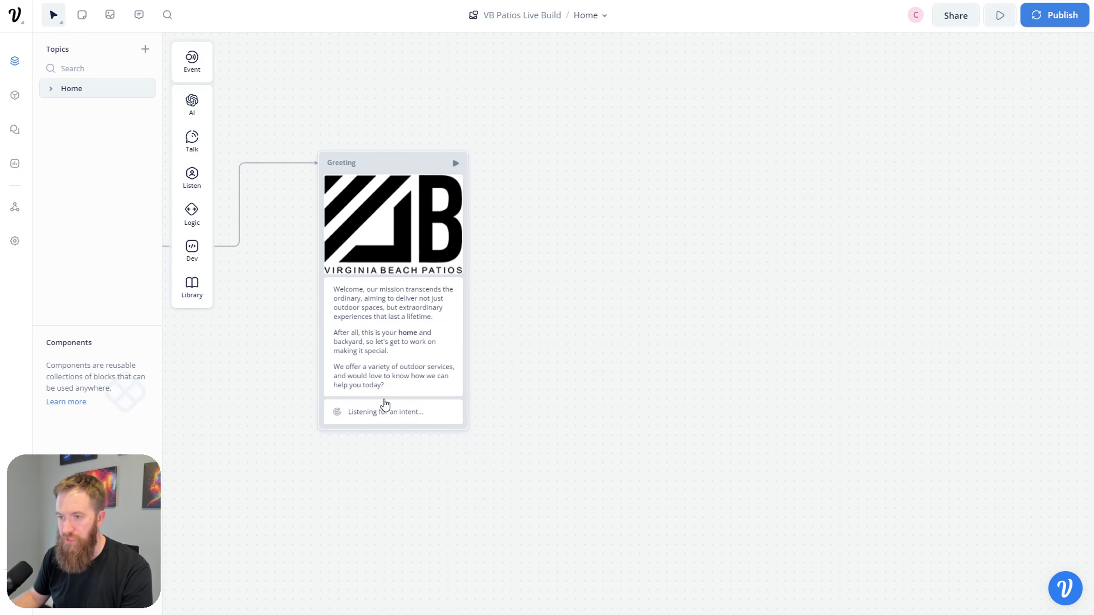
left_click(553, 462)
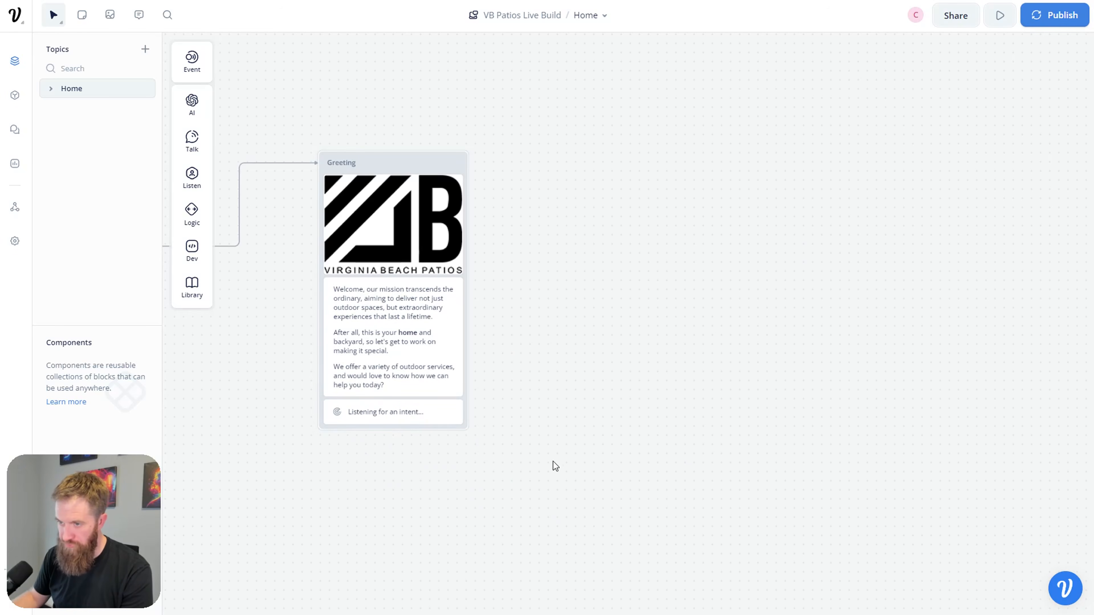
Step: Rename the Greeting block to 'Greeting + First Fork'
left_click(406, 425)
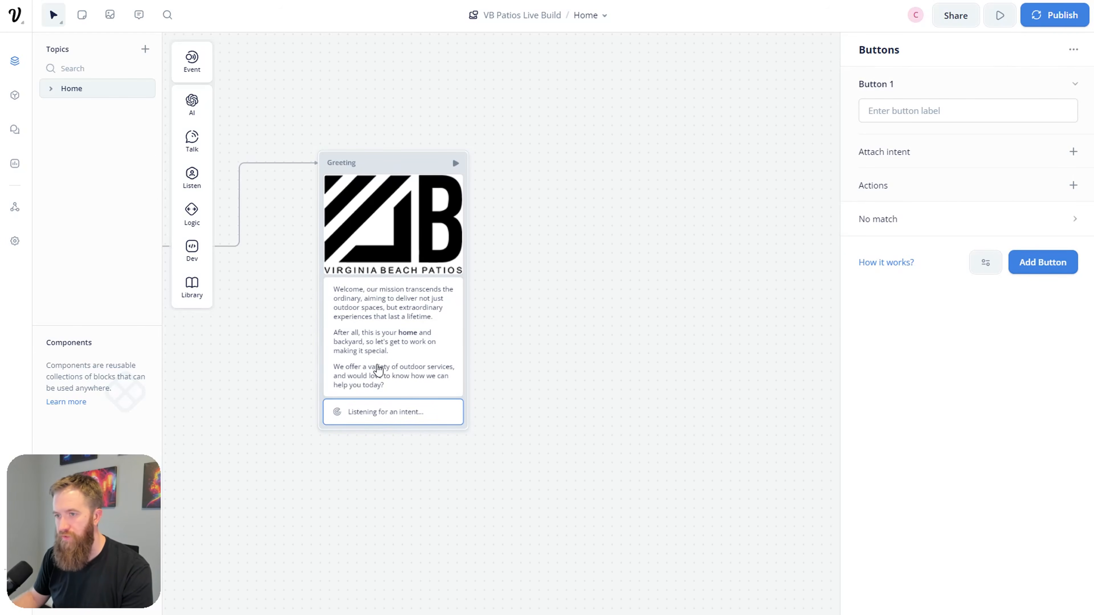
scroll(344, 431, "left", 3)
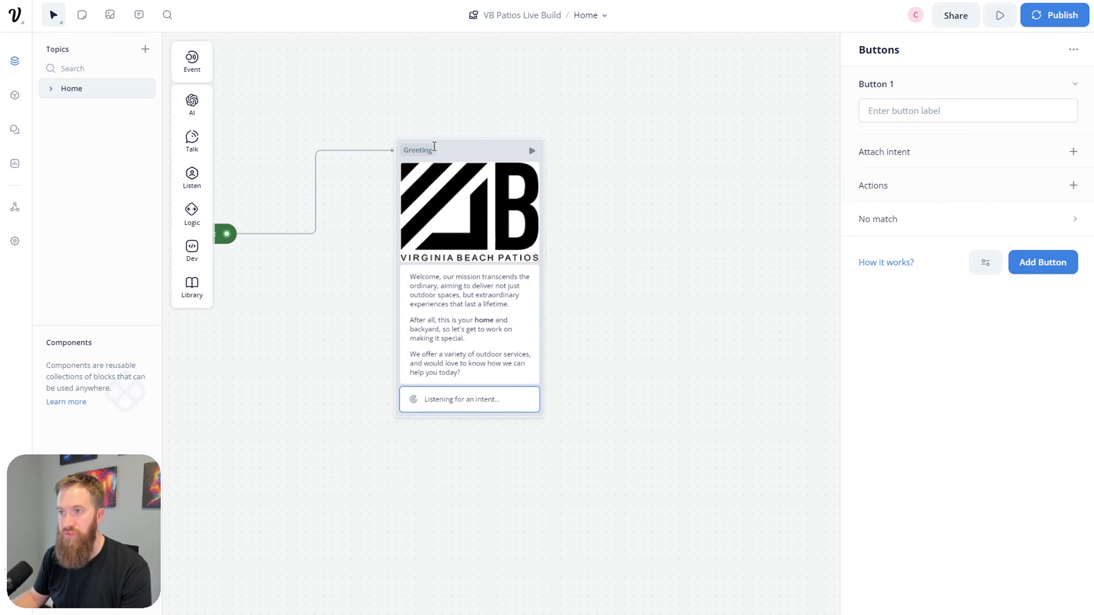
left_click(444, 165)
left_click(444, 151)
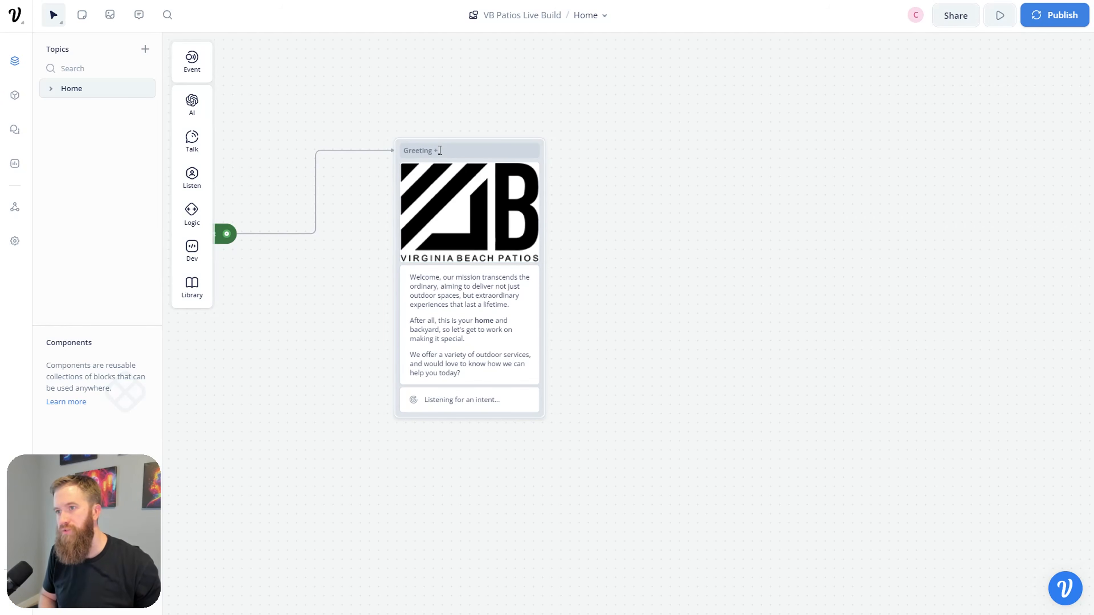
left_click(777, 280)
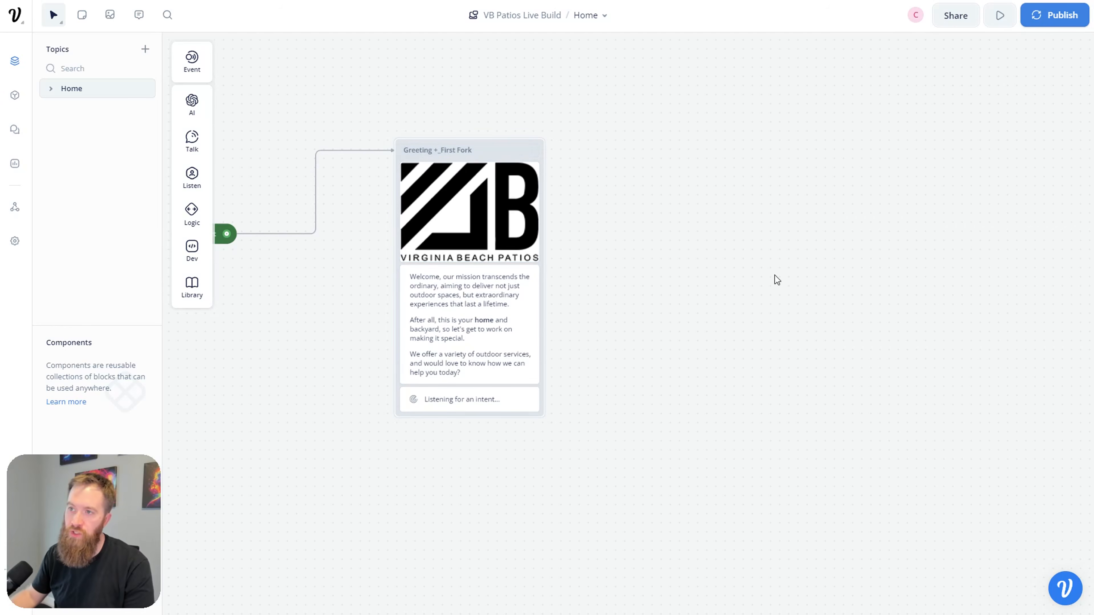
left_click(441, 151)
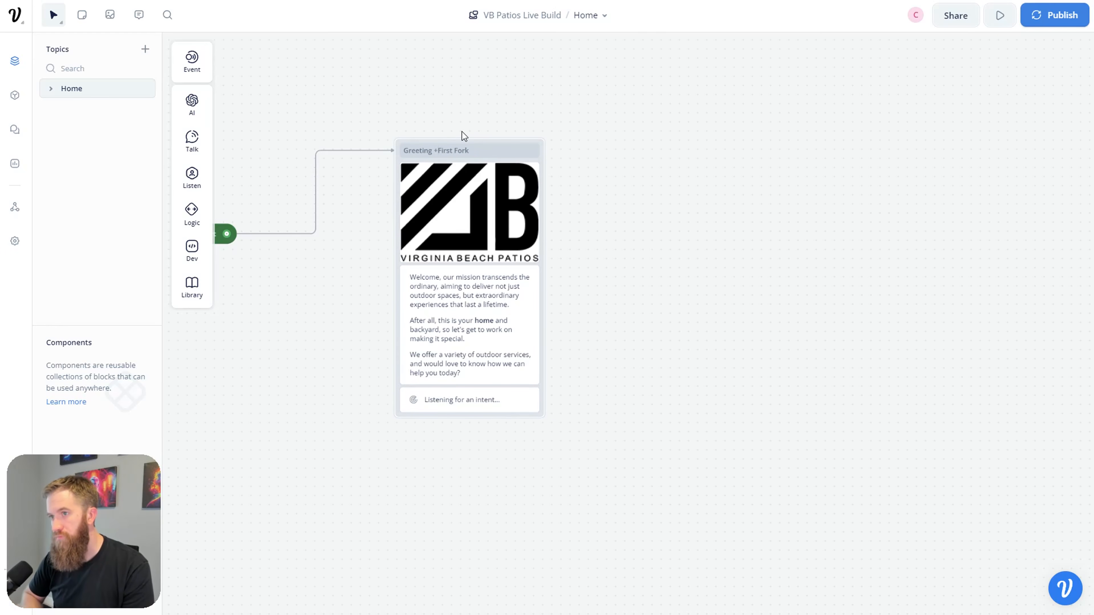
left_click(815, 369)
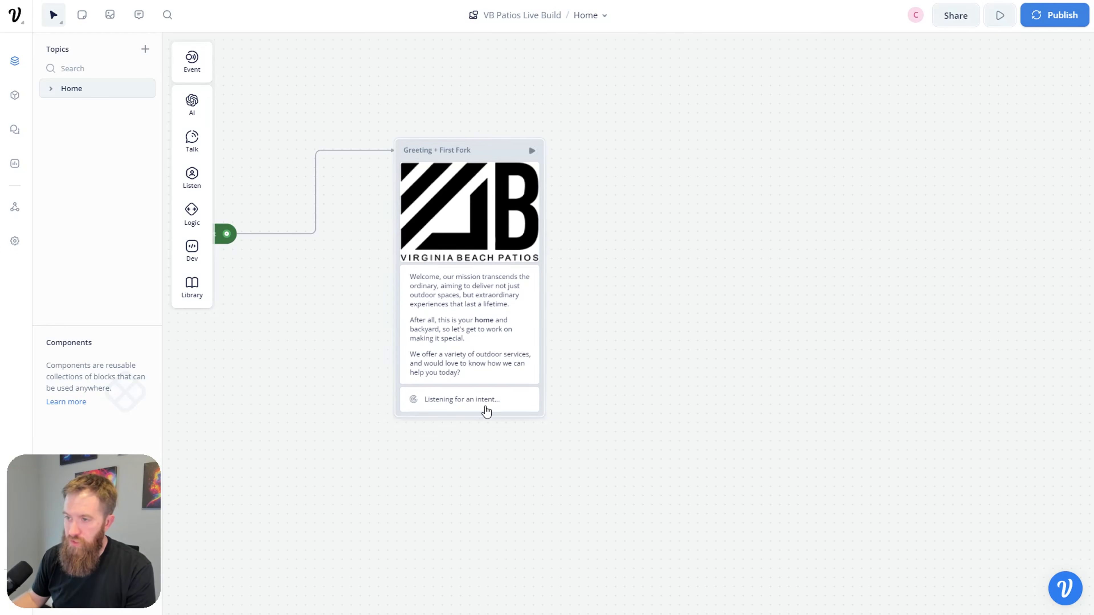
left_click(491, 410)
key("ctrl+Tab")
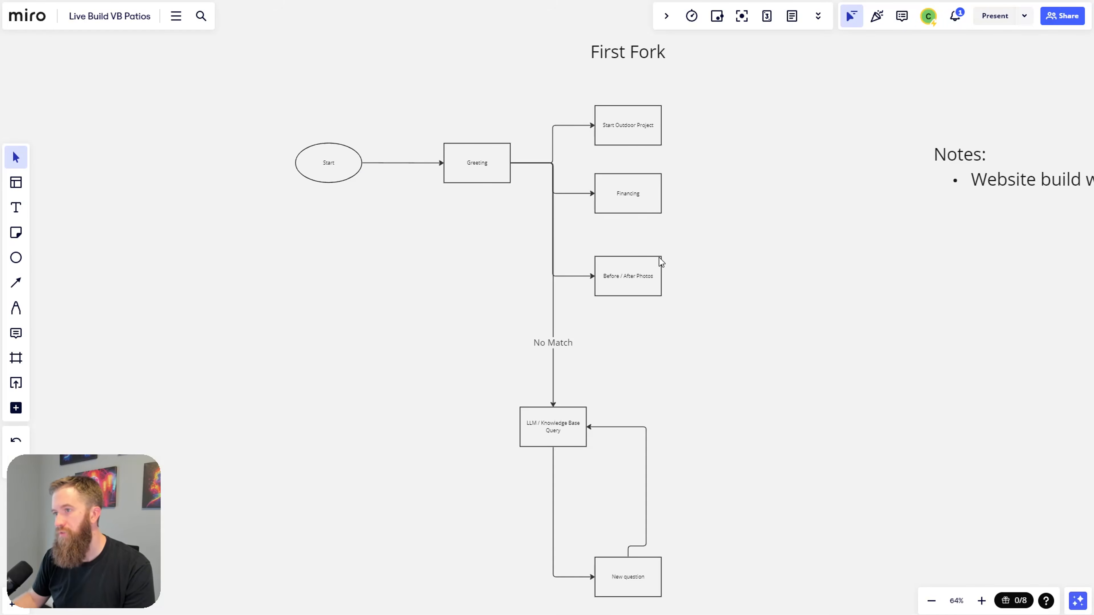
scroll(598, 366, "up", 5)
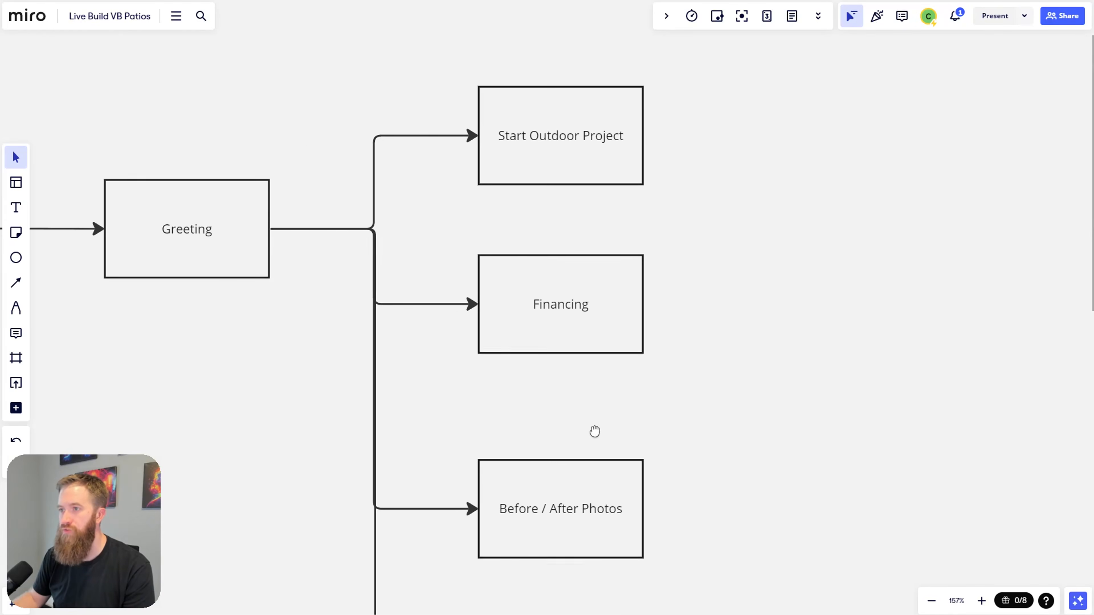
left_click_drag(594, 431, 591, 418)
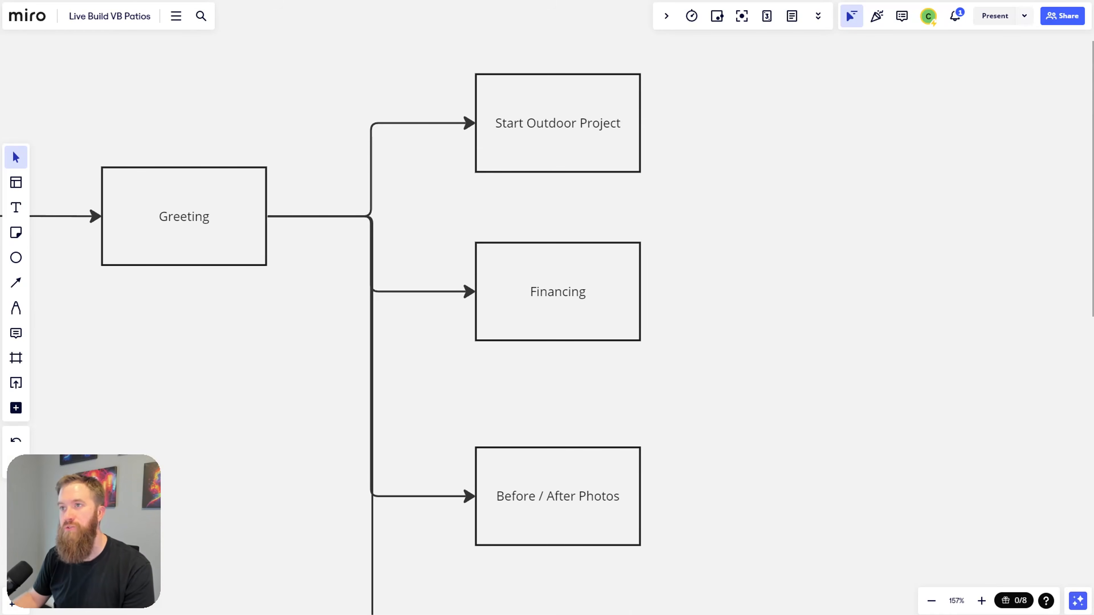
key("alt+Tab")
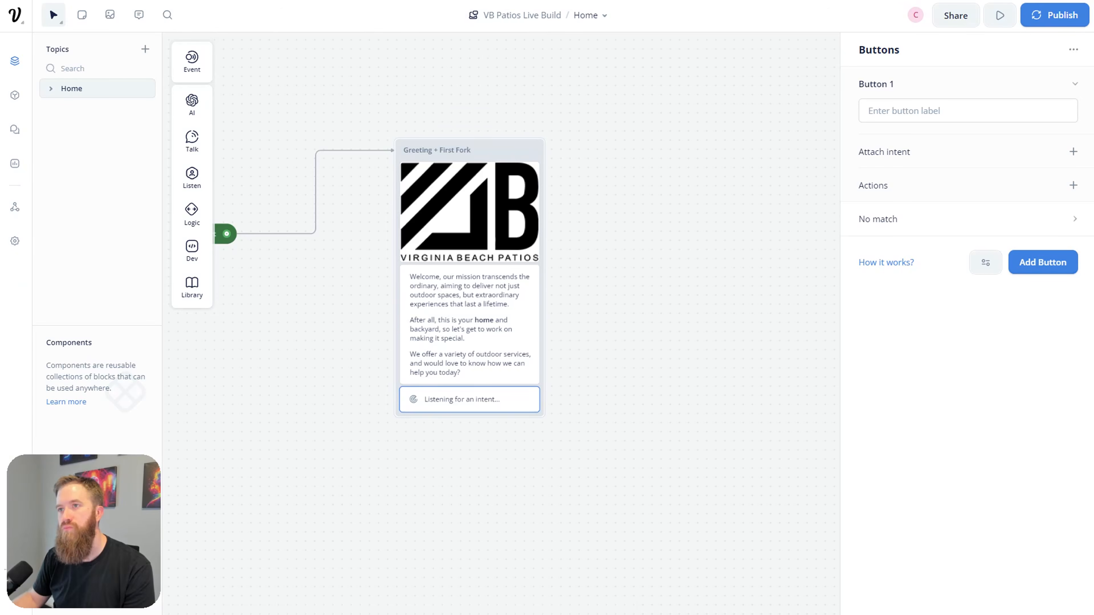
Step: Add three buttons: 'Start Outdoor Project', 'Financing Information' and 'Before / After Photos'
left_click(924, 106)
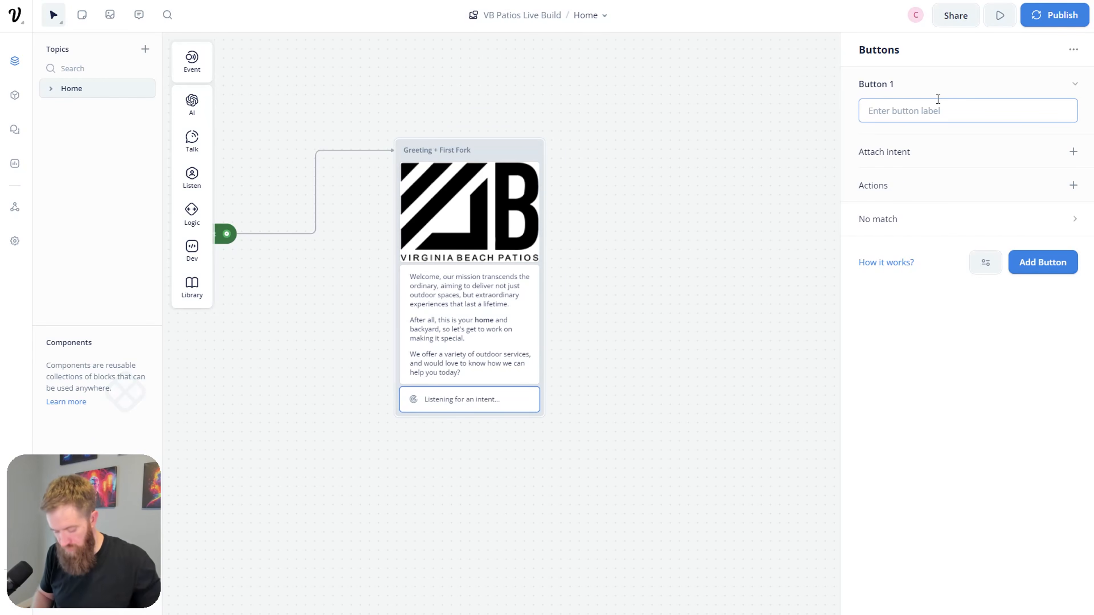
type("Start Outdoor Project")
left_click(1048, 269)
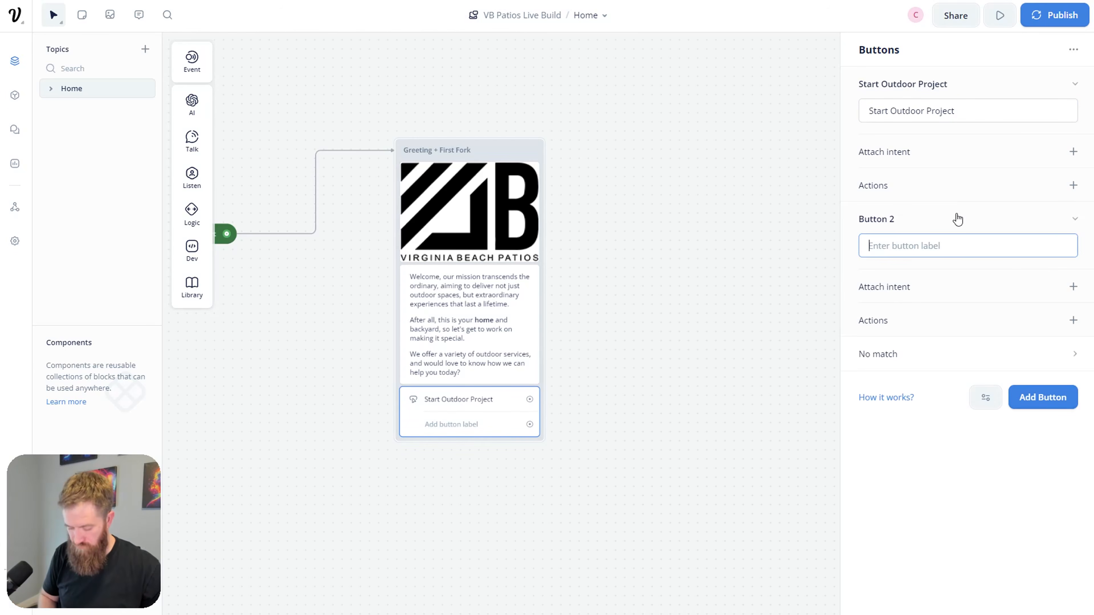
type("Finasncia")
key("BackSpace")
key("BackSpace")
key("BackSpace")
key("BackSpace")
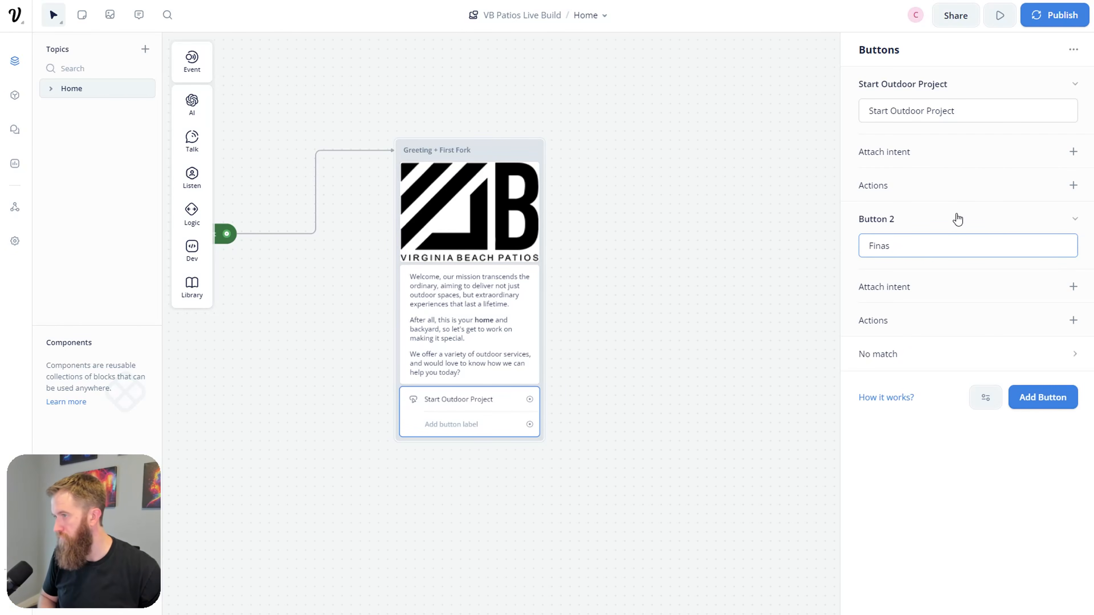
type("ncing Information")
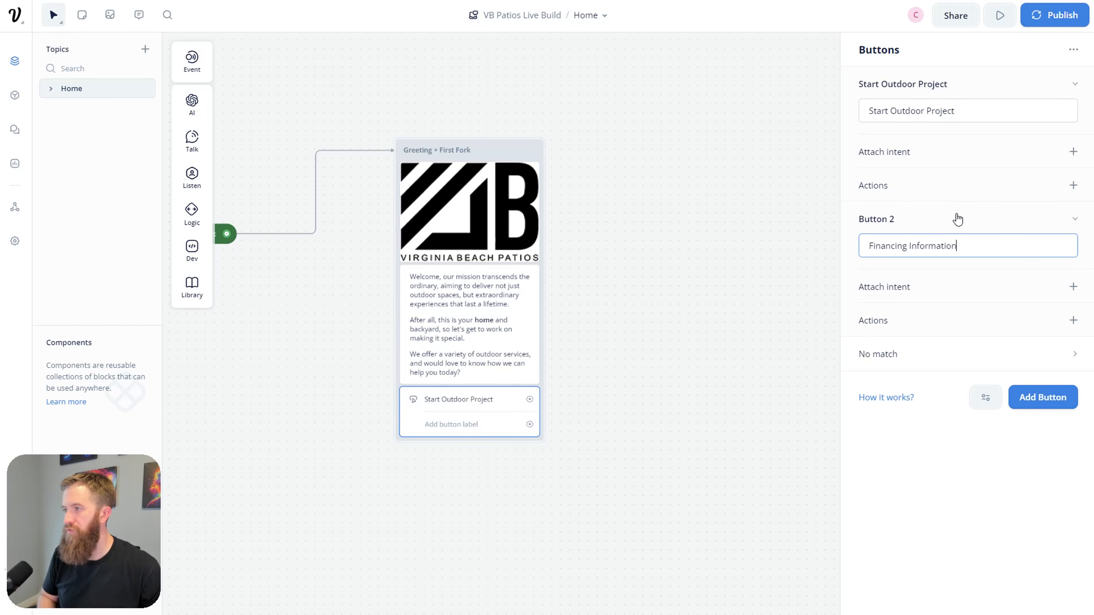
left_click(1038, 396)
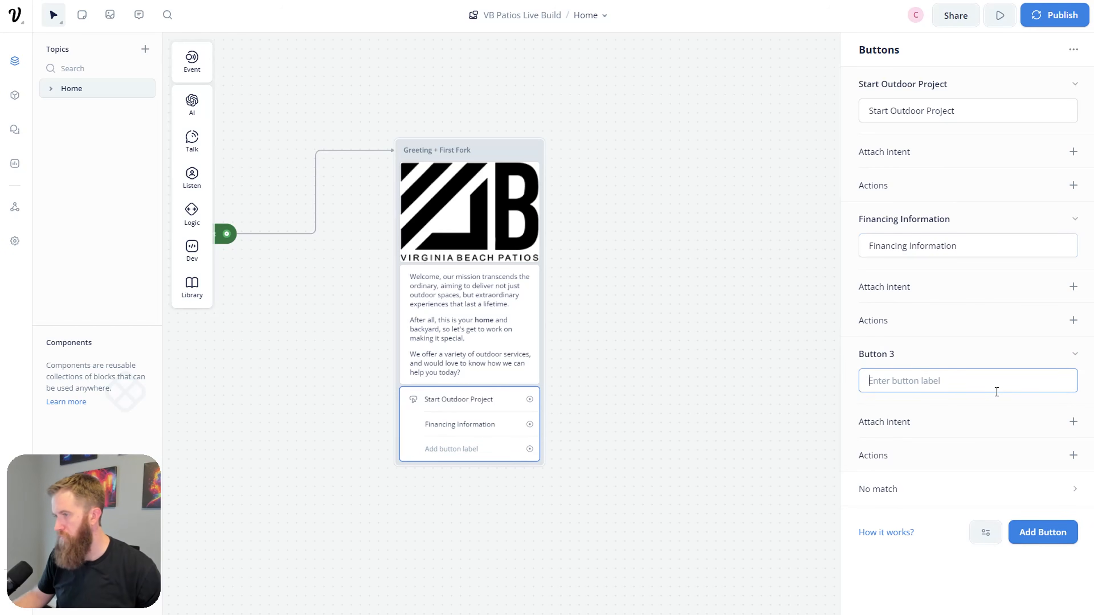
type("Before / Af")
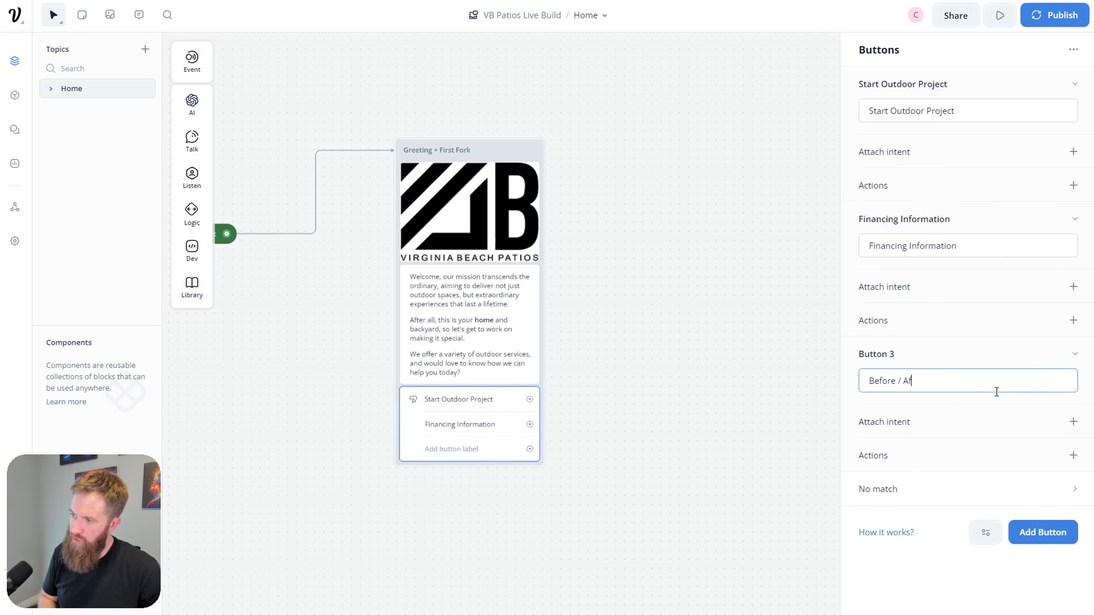
type("ter Photos")
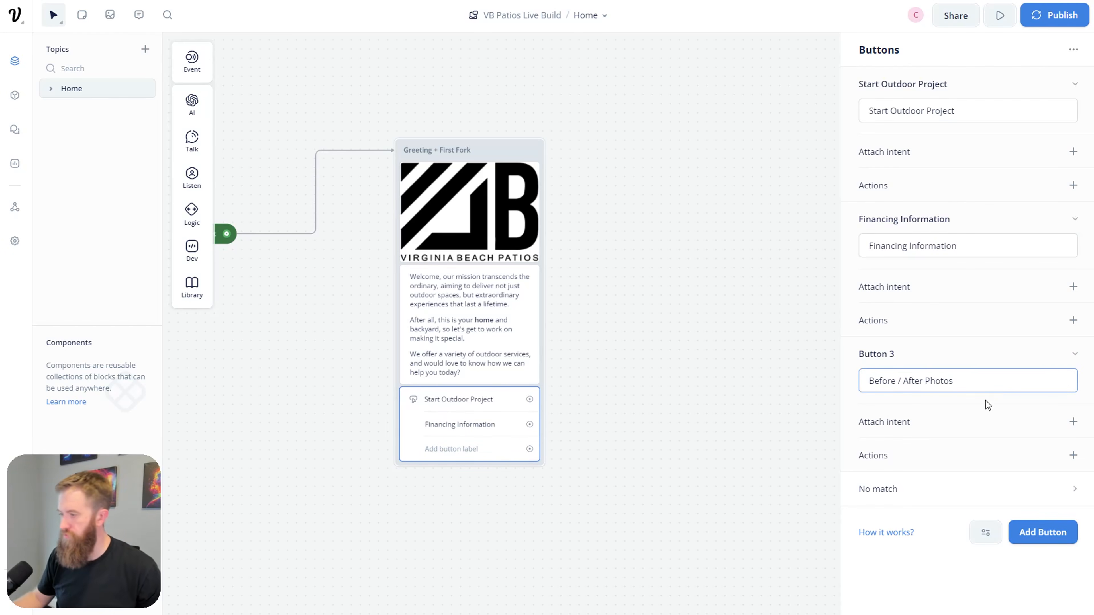
left_click(705, 501)
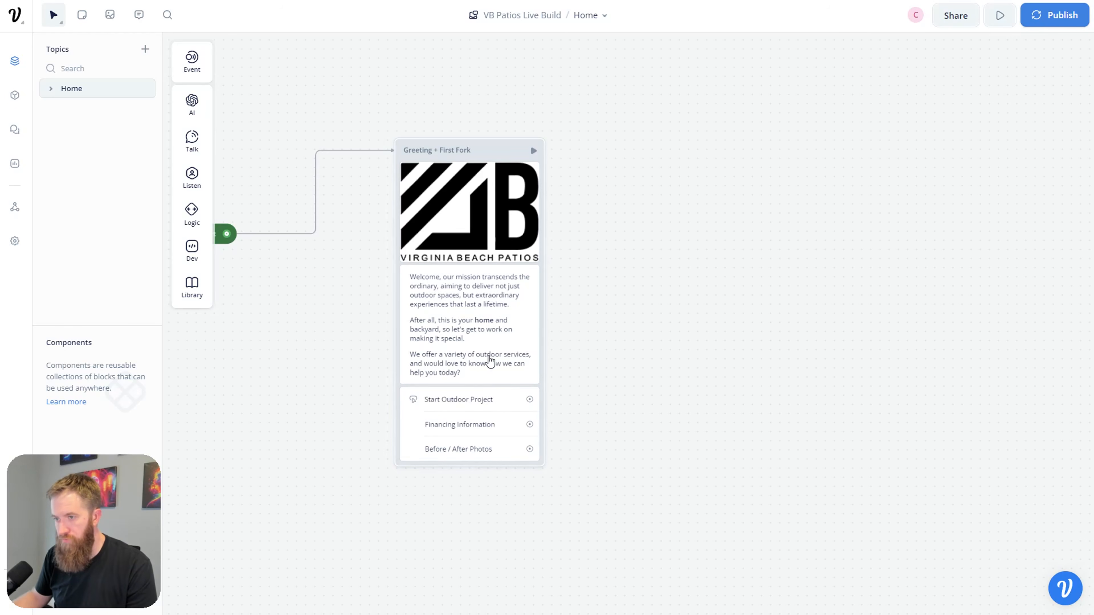
scroll(478, 403, "left", 3)
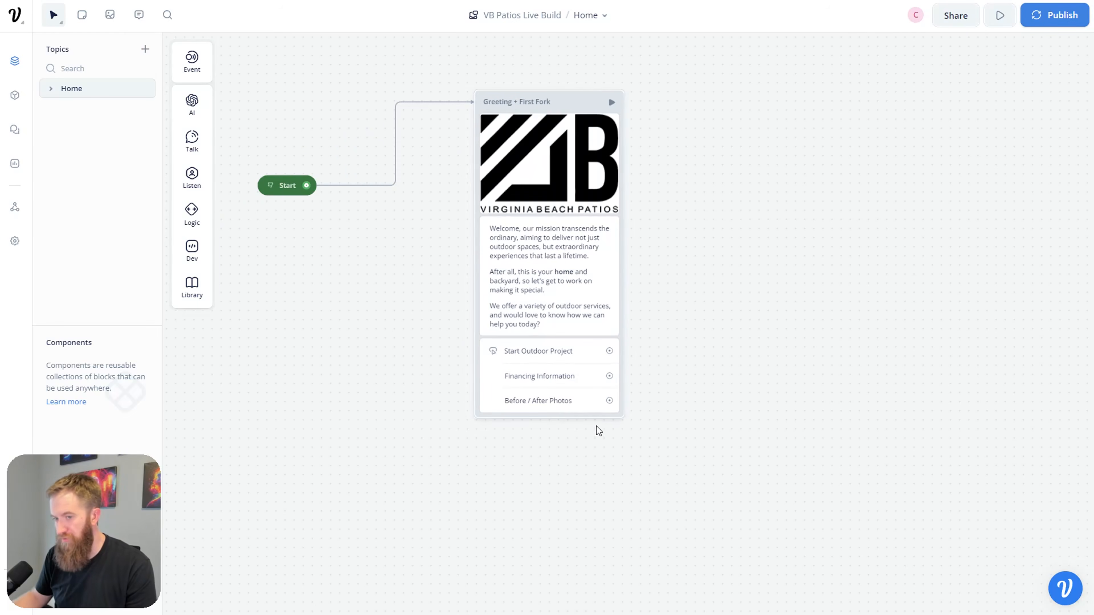
Step: Switch to the Miro board and scroll to the No Match and LLM / Knowledge Base Query section
key("alt+Tab")
scroll(517, 302, "down", 5)
scroll(555, 301, "down", 3)
scroll(577, 280, "down", 4)
scroll(597, 327, "up", 3)
scroll(607, 362, "down", 2)
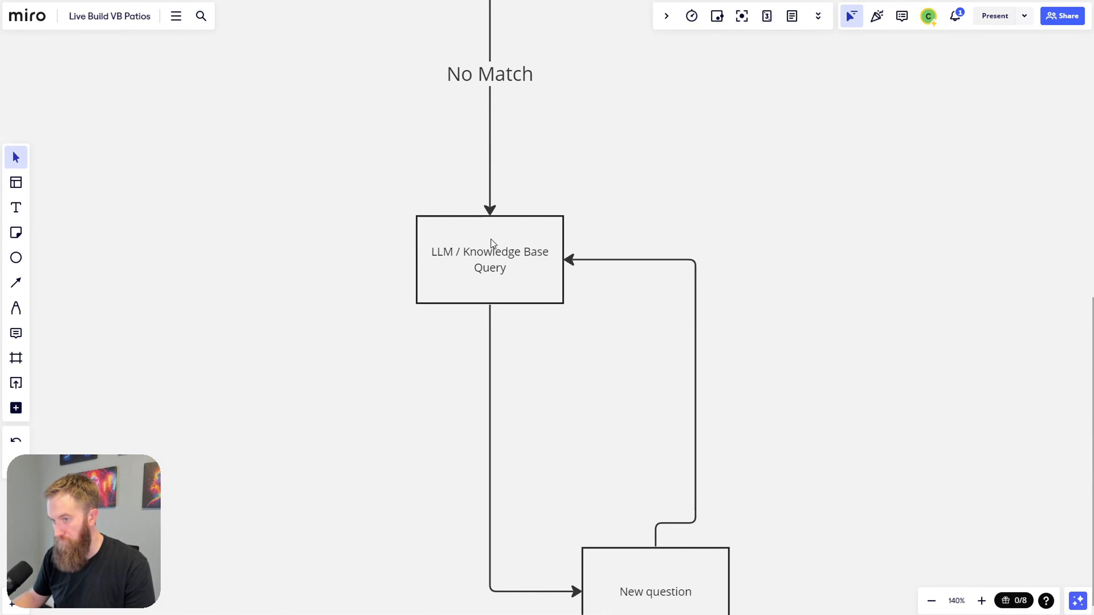
scroll(584, 410, "down", 2)
scroll(577, 489, "up", 6)
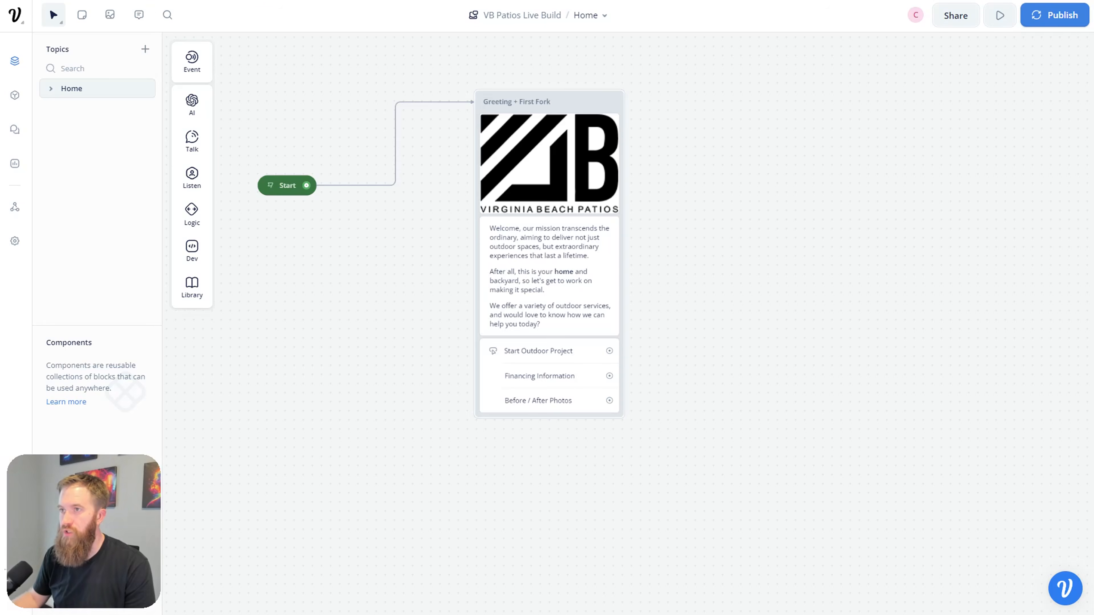
Step: Add a No match path to the greeting block's buttons
left_click(546, 409)
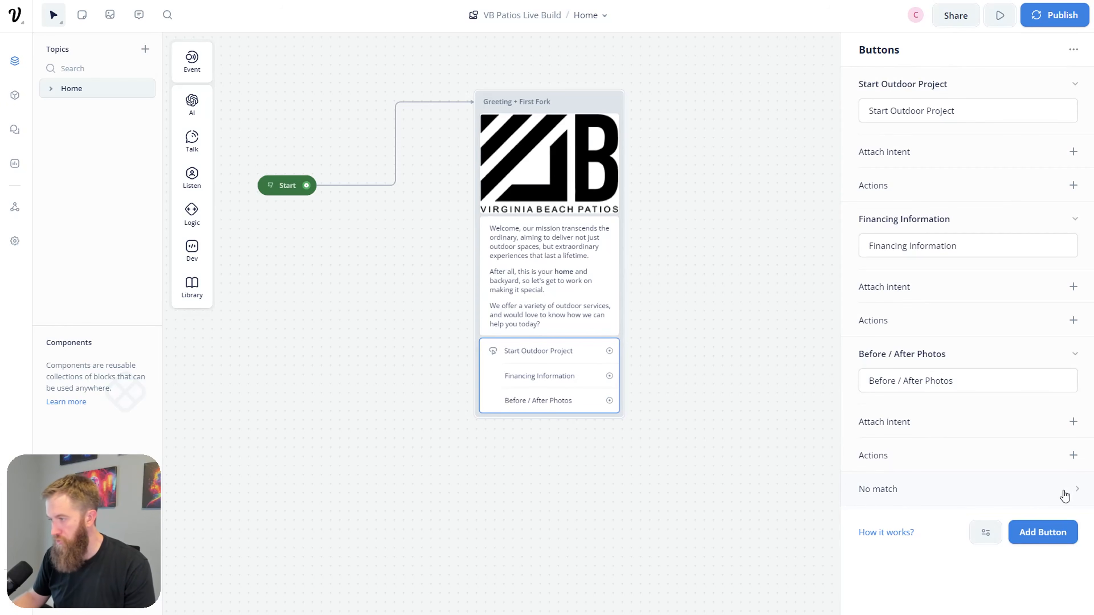
left_click(1076, 494)
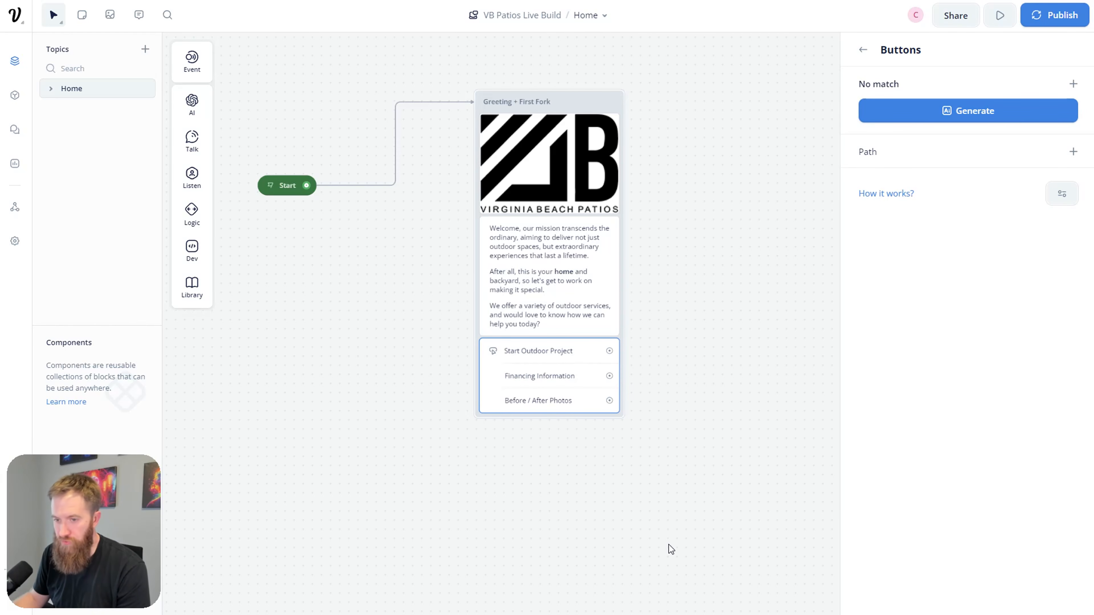
left_click(1062, 196)
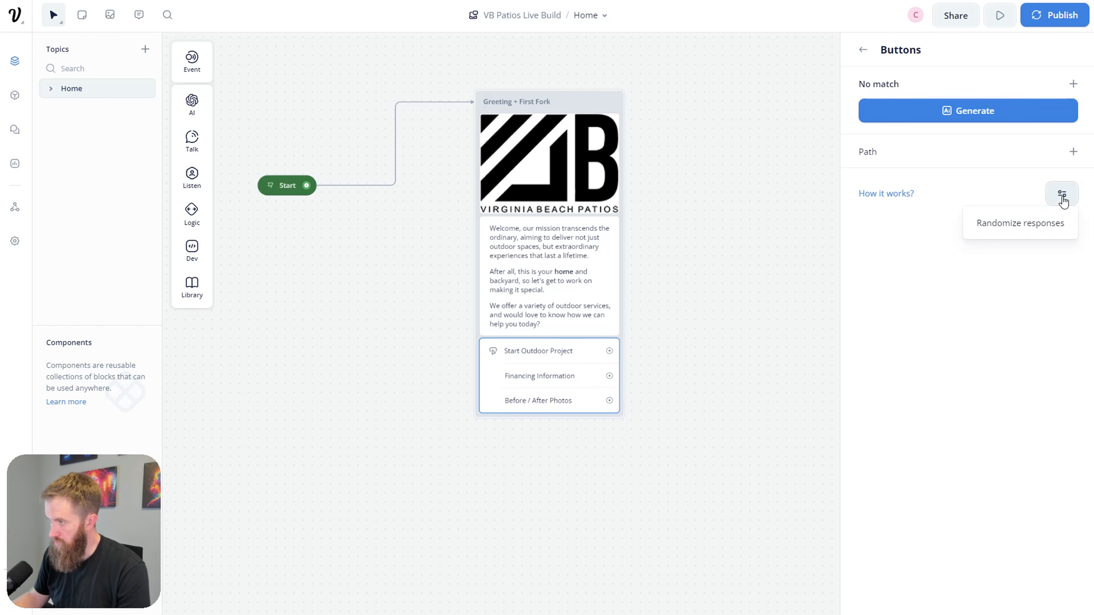
left_click(999, 164)
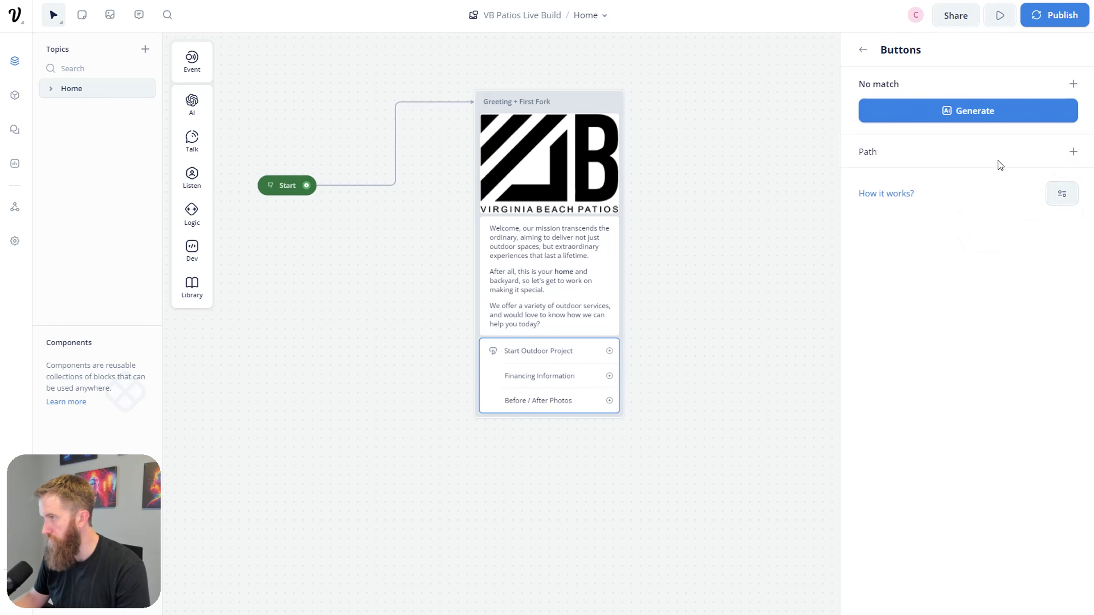
left_click(1071, 156)
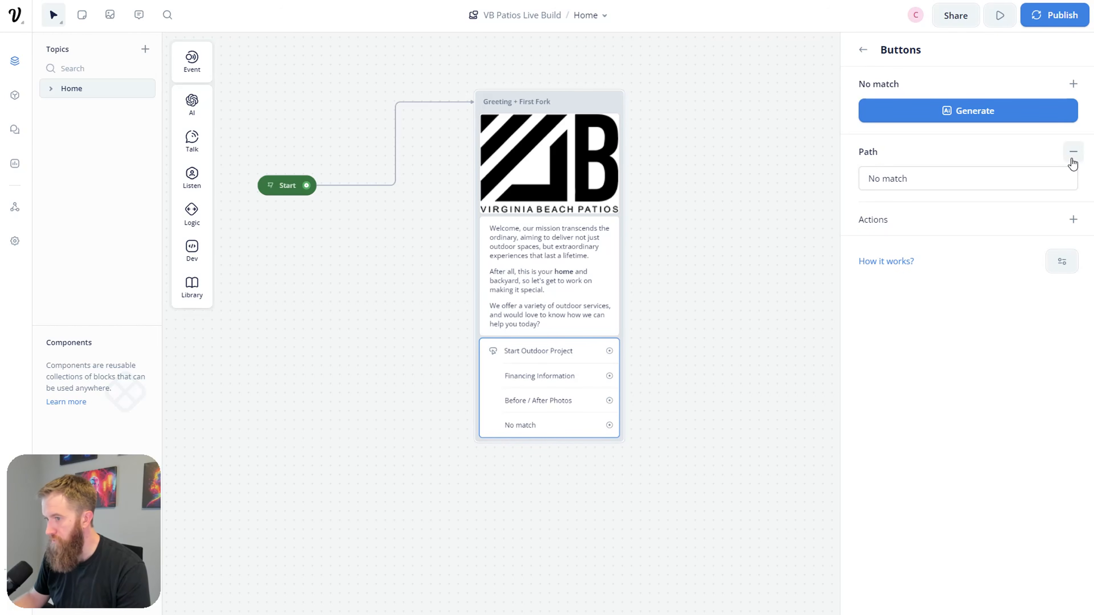
left_click(1064, 181)
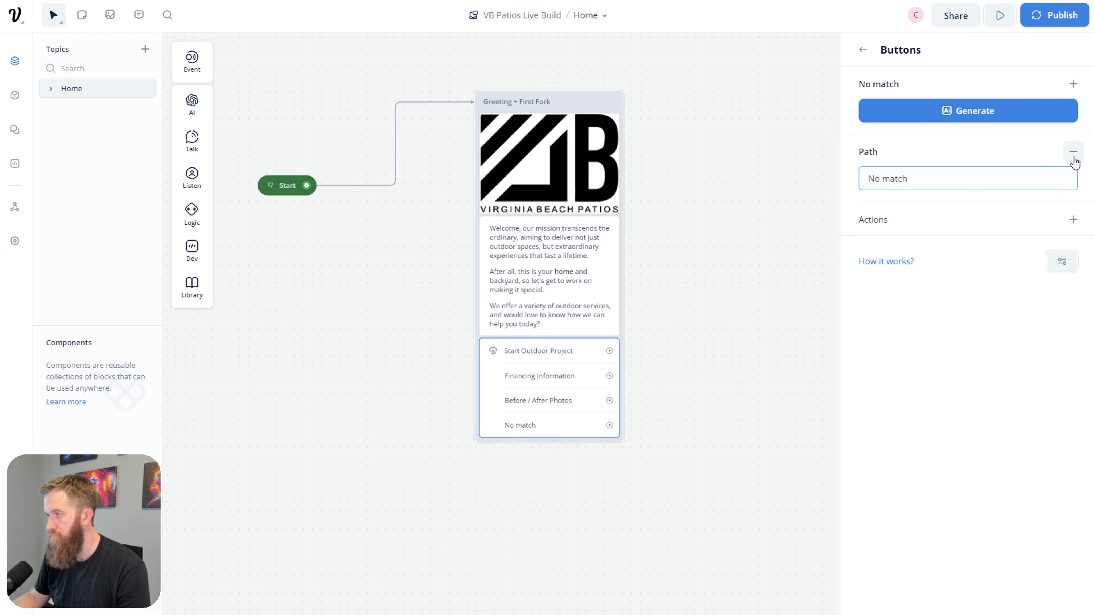
left_click(1072, 220)
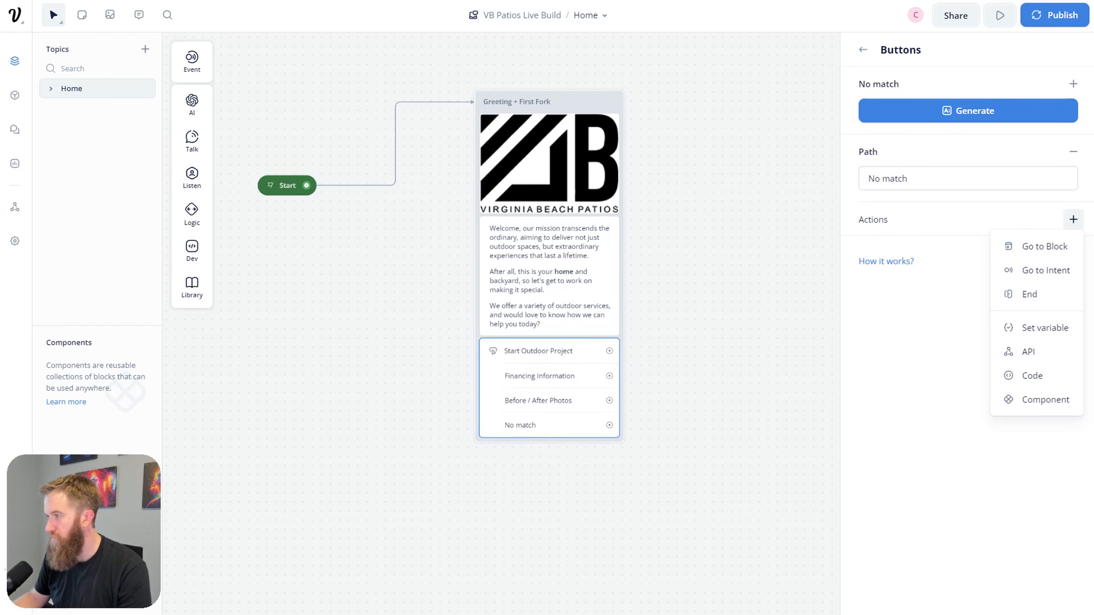
left_click(1073, 219)
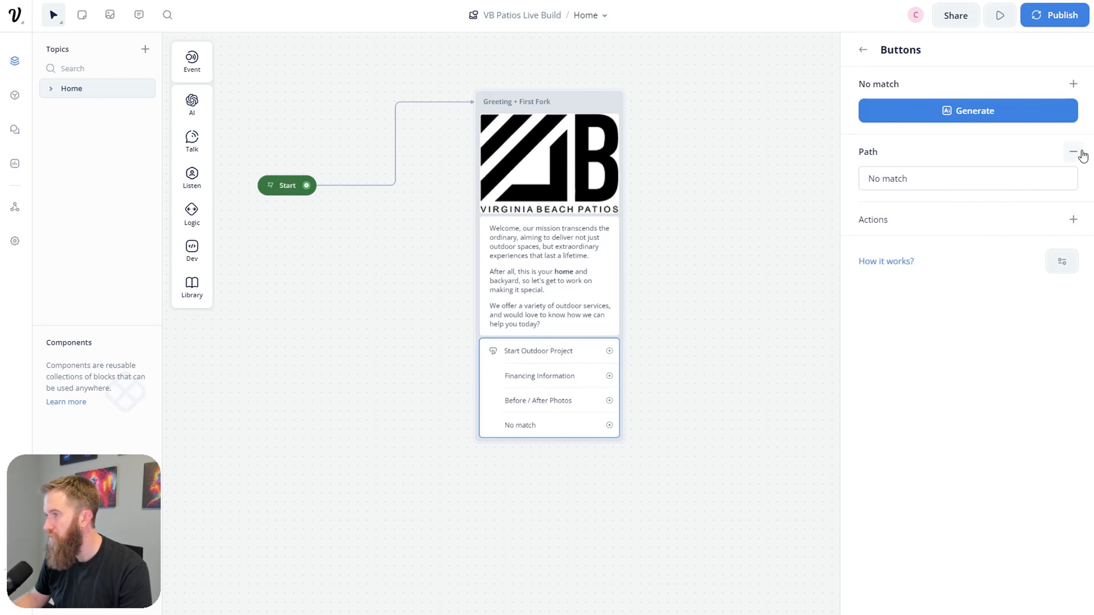
left_click(719, 434)
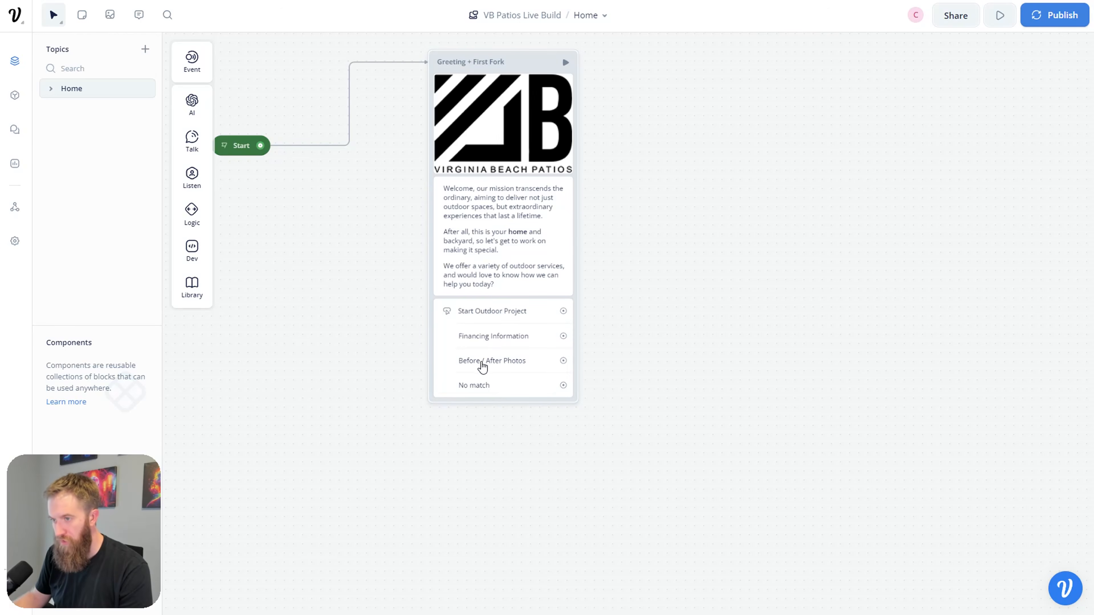
left_click(493, 396)
left_click(507, 441)
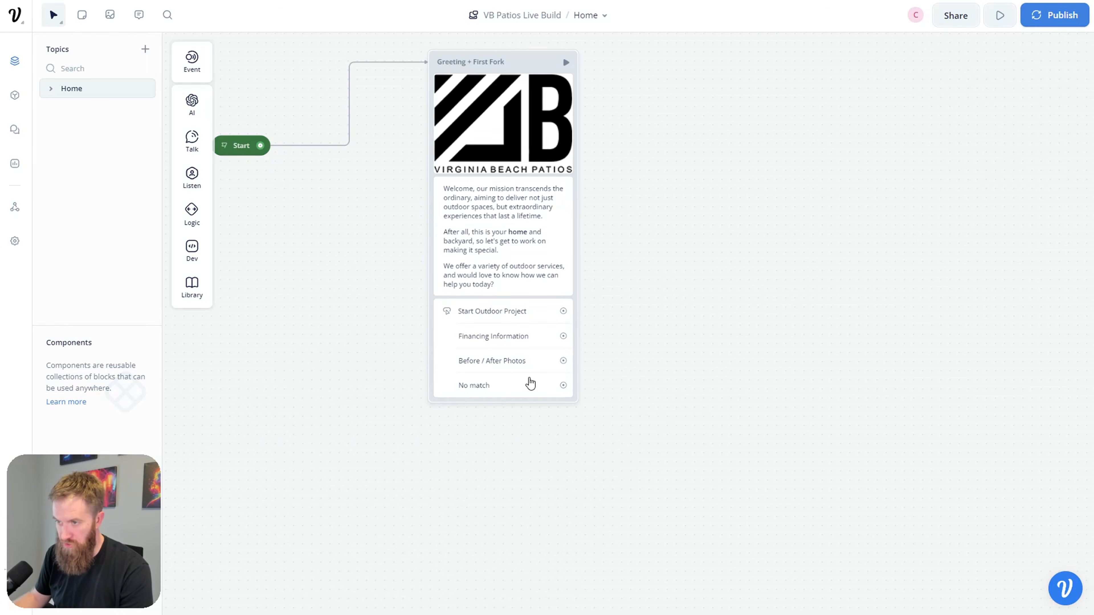
Step: Connect the No match port to a new Response AI block
left_click_drag(548, 402, 716, 430)
mouse_move(764, 447)
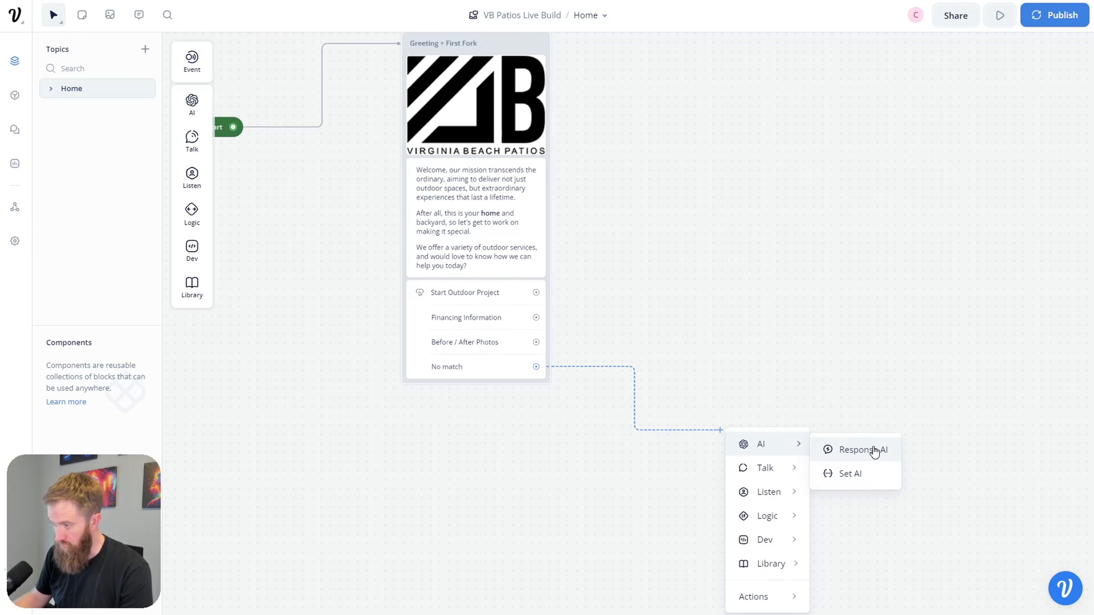
left_click(871, 450)
left_click_drag(766, 420, 762, 441)
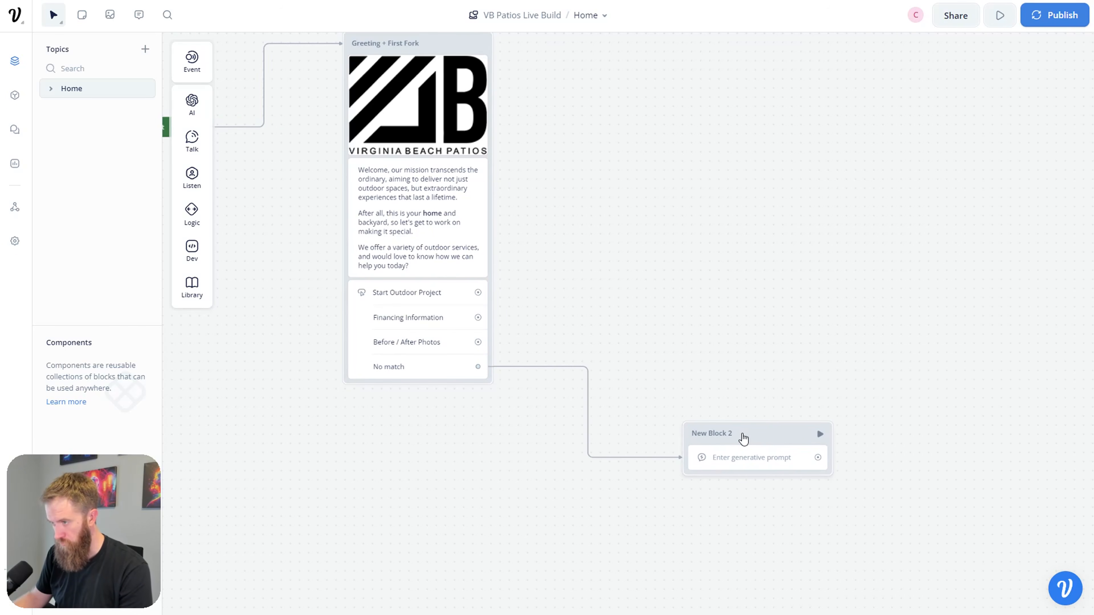
Step: Rename the new block 'Knowledge Base Response' and reposition it on the canvas
double_click(723, 433)
key("ctrl+a")
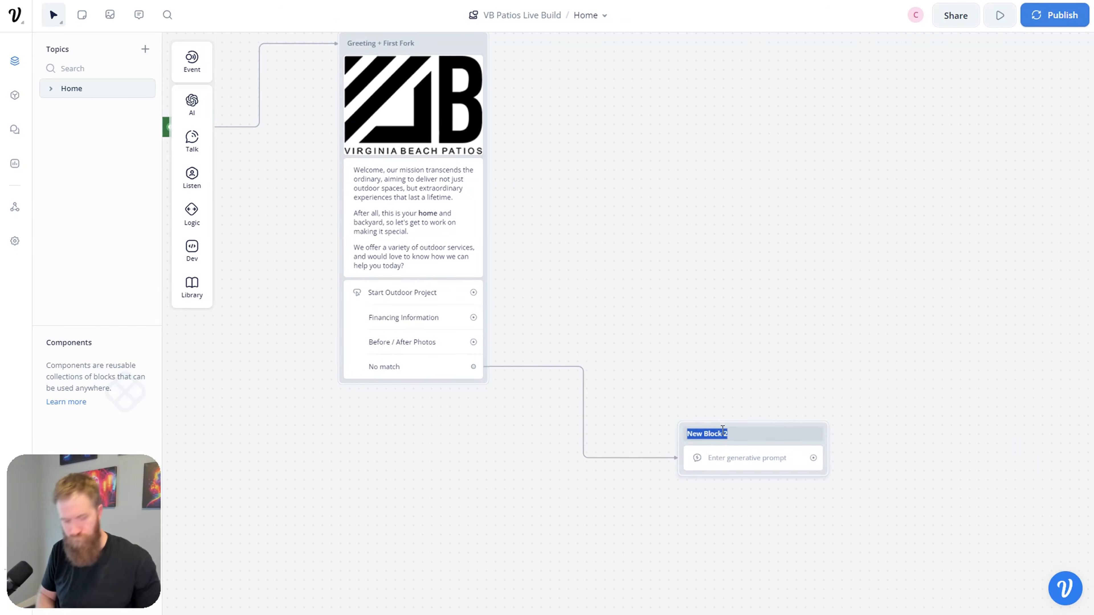
type("LLM")
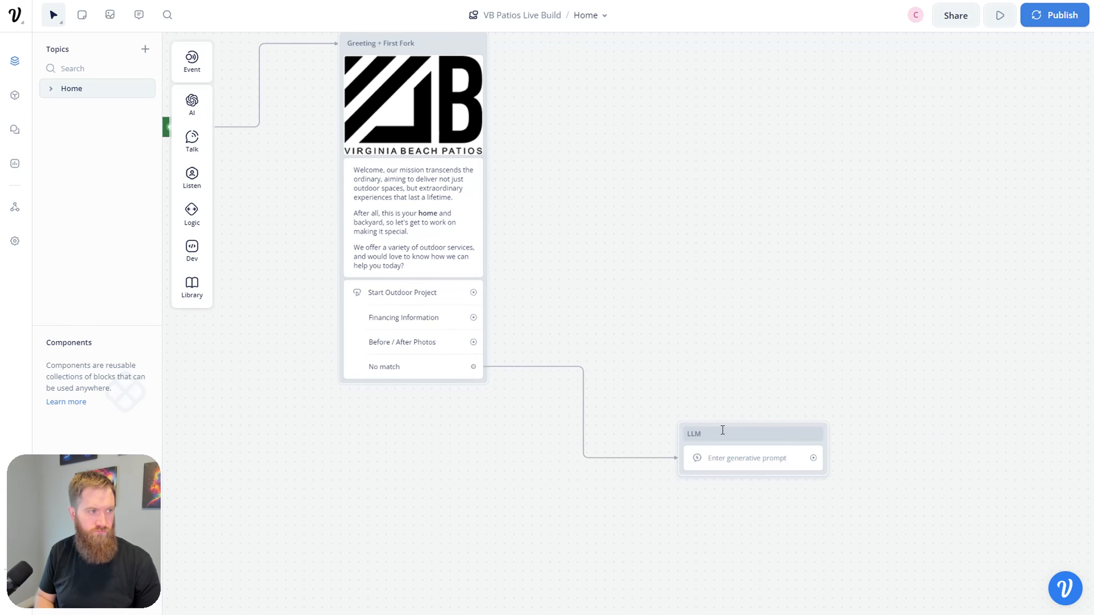
key("BackSpace")
key("BackSpace")
key("BackSpace")
type("Knowle")
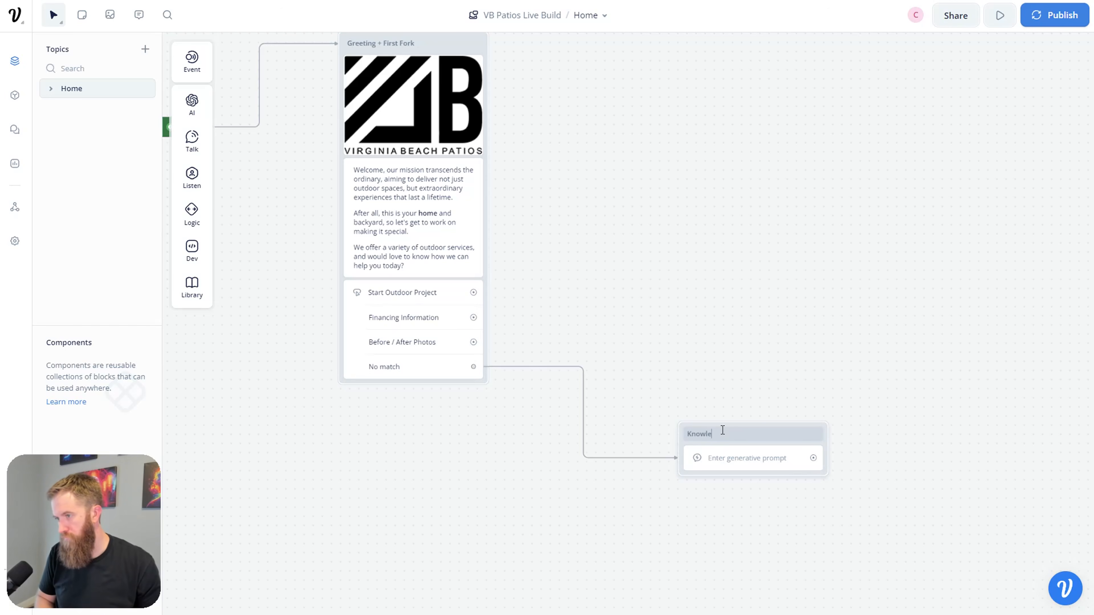
type("dge Base Res")
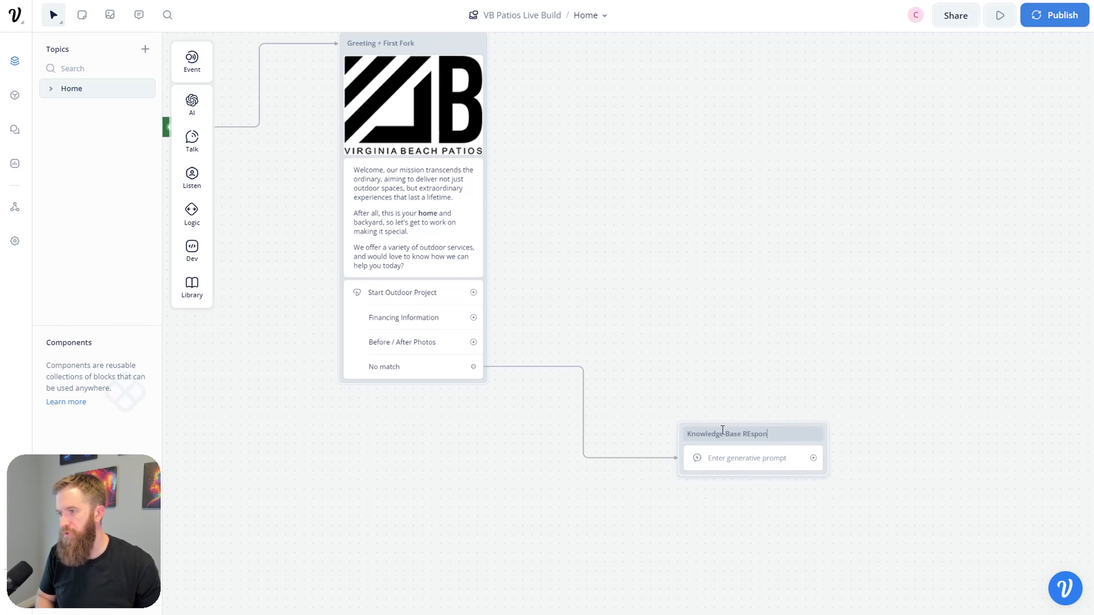
type("ponse")
left_click(766, 347)
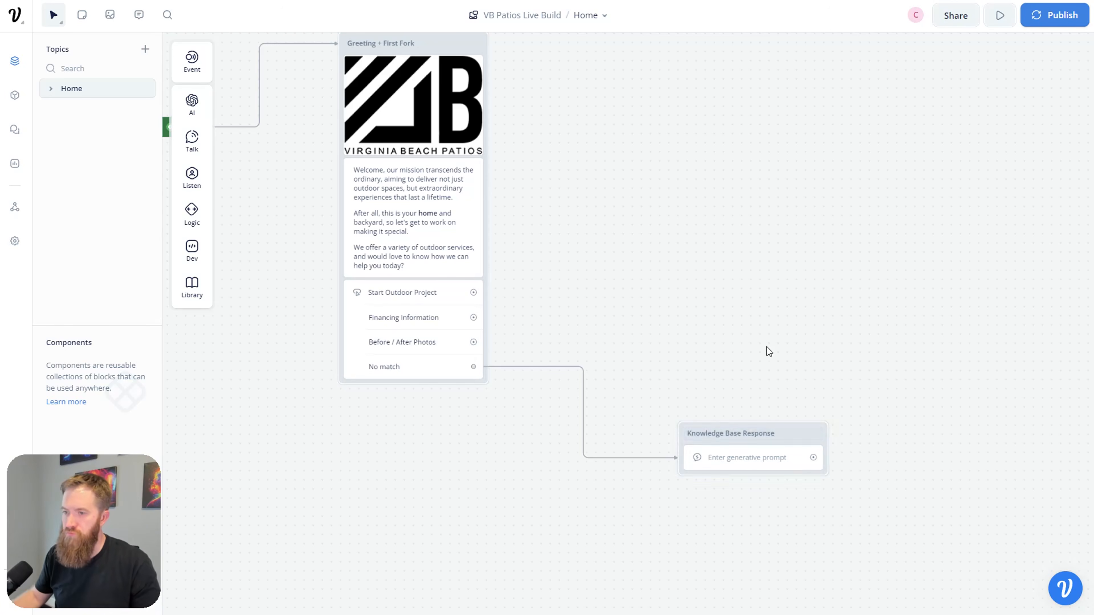
left_click_drag(779, 443, 799, 450)
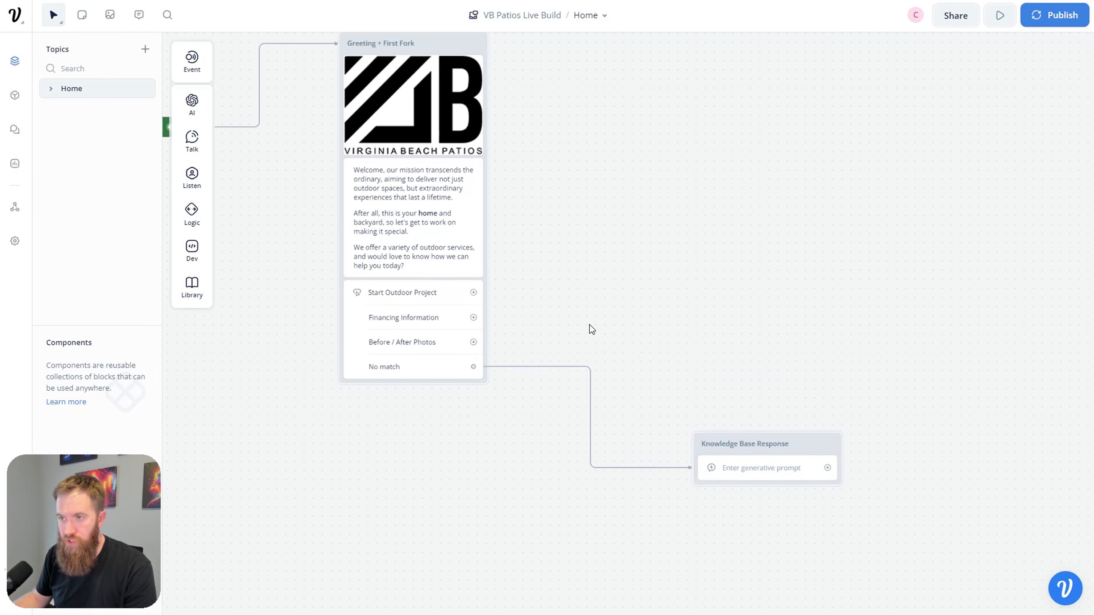
left_click_drag(589, 325, 566, 285)
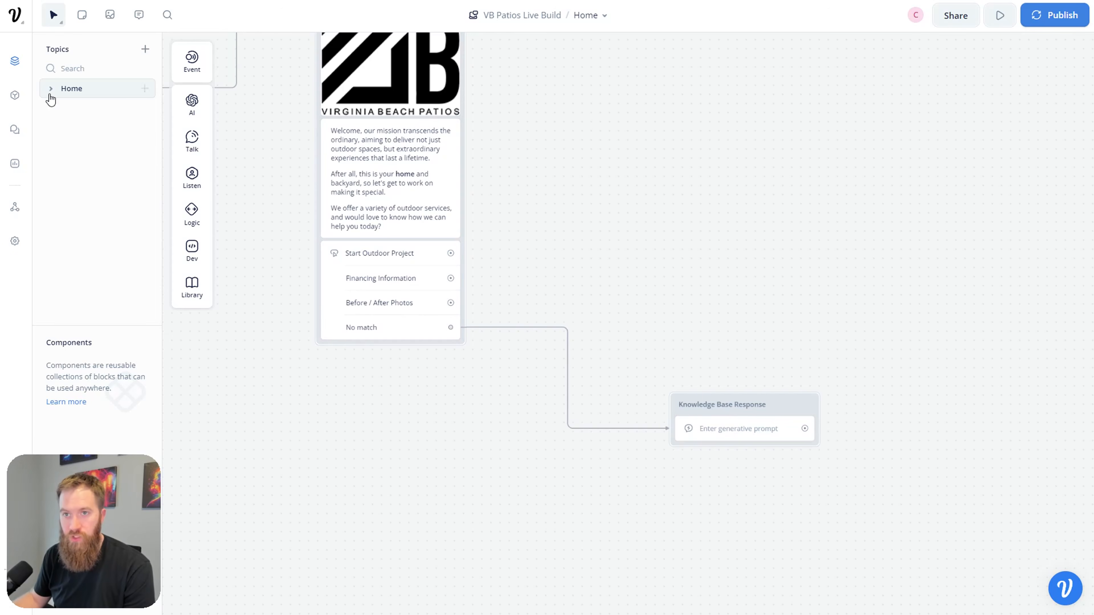
Step: Check the Knowledge base data source options, then switch to the site's sitemap tab
left_click(15, 101)
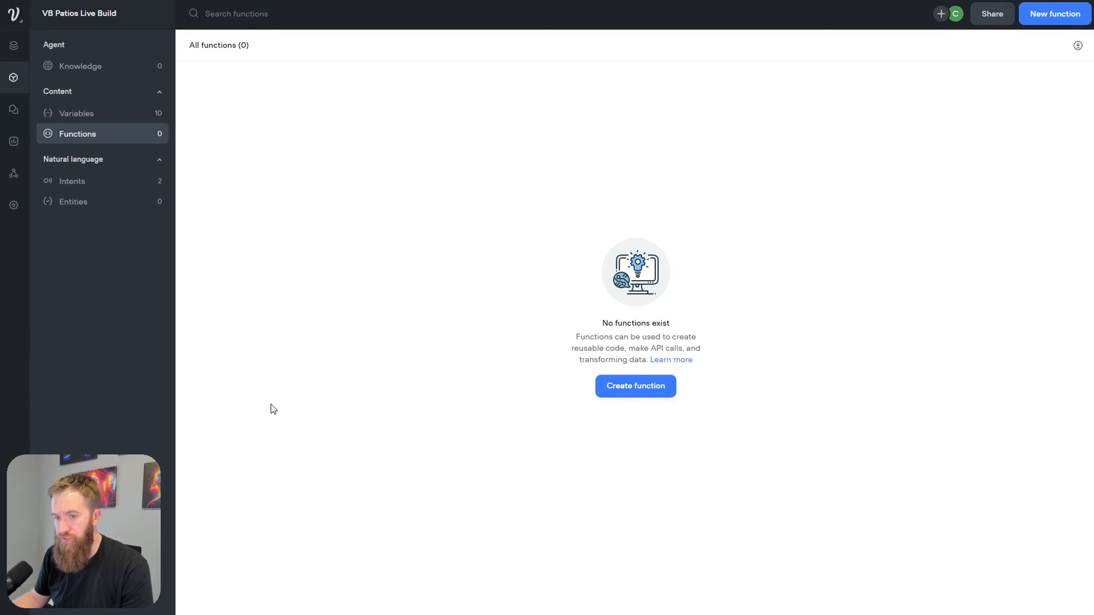
left_click(95, 68)
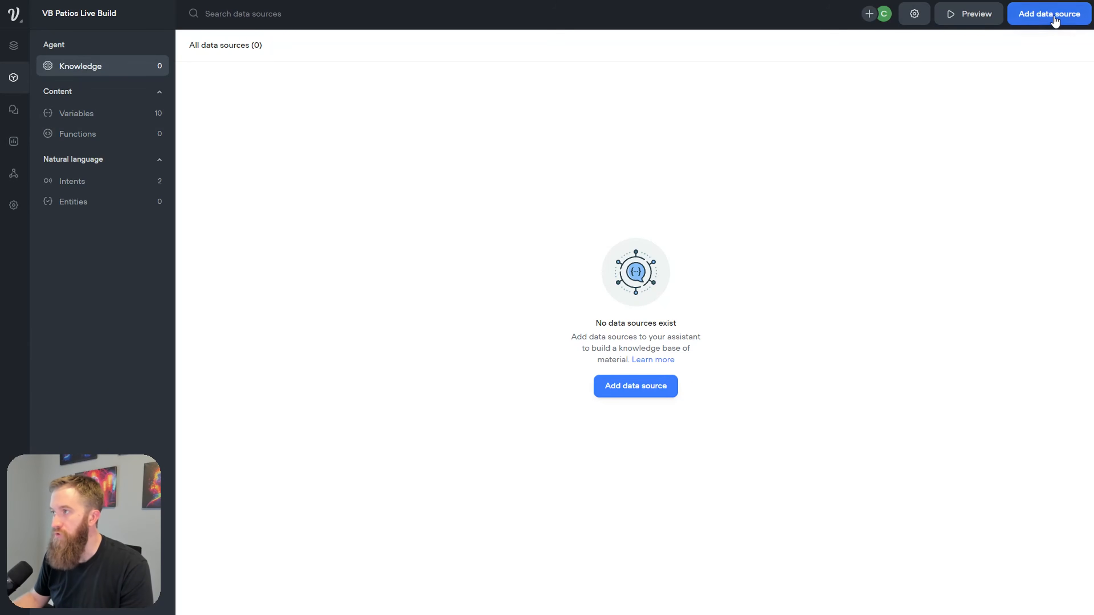
left_click(665, 386)
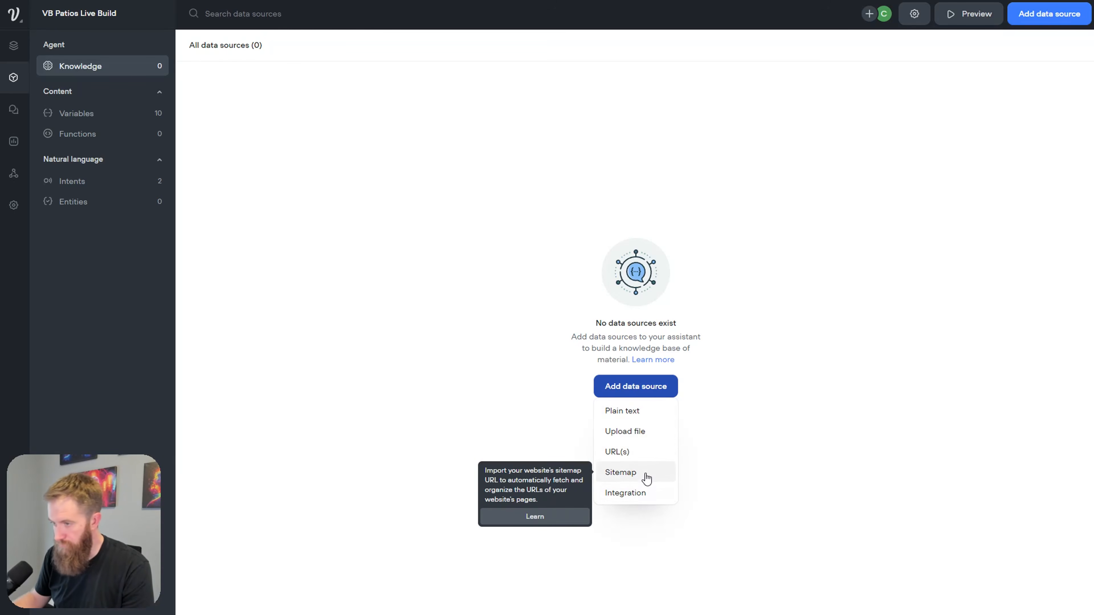
left_click(823, 427)
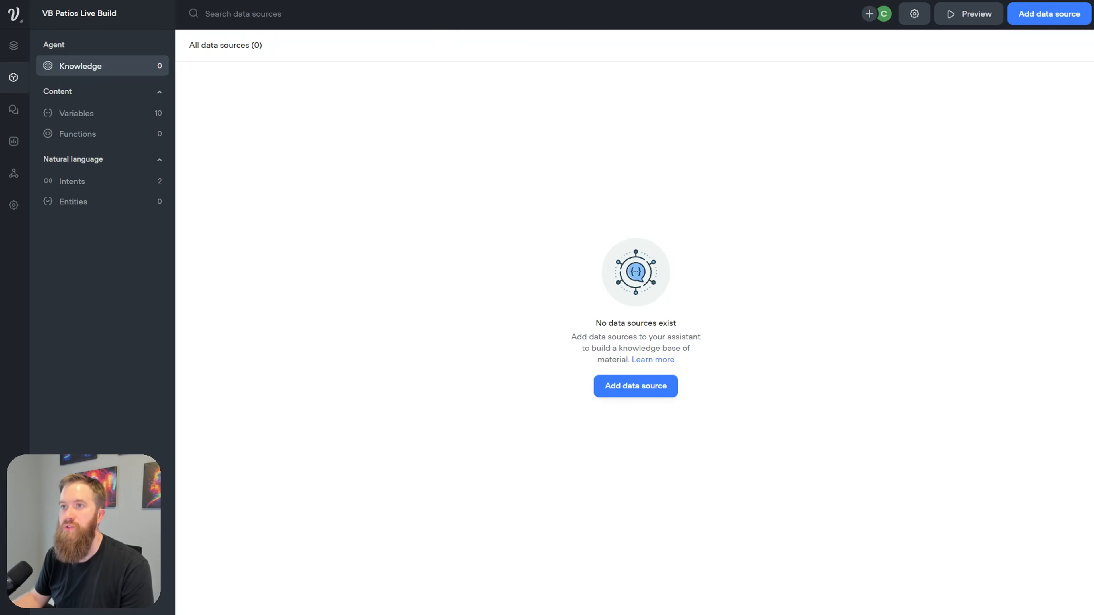
left_click(388, 0)
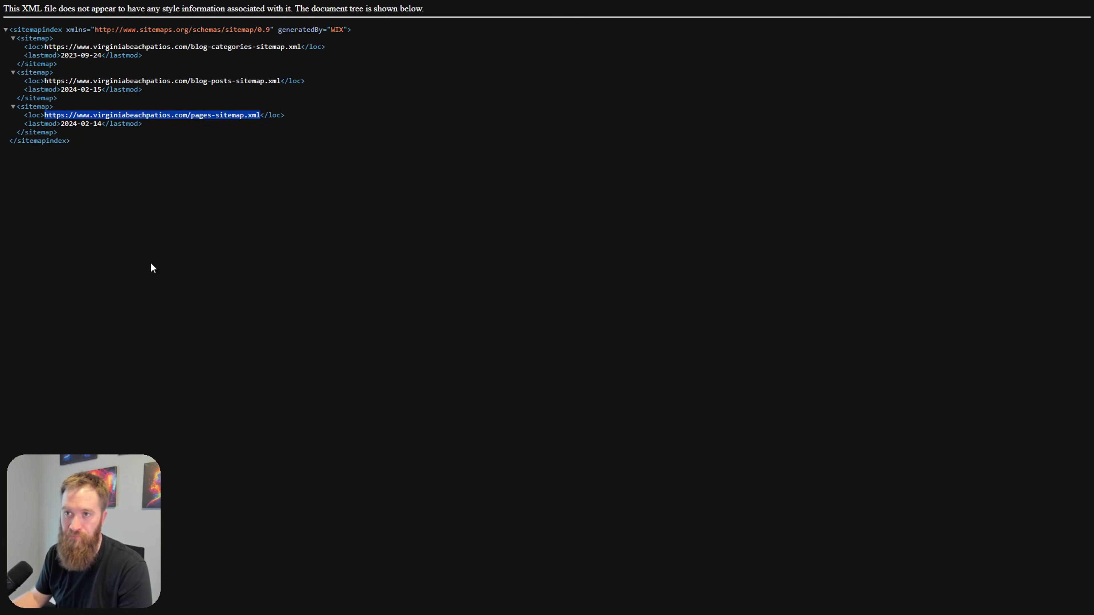
Step: Look over the sitemap links and select the pages-sitemap.xml link on the XML sitemap page
left_click(172, 265)
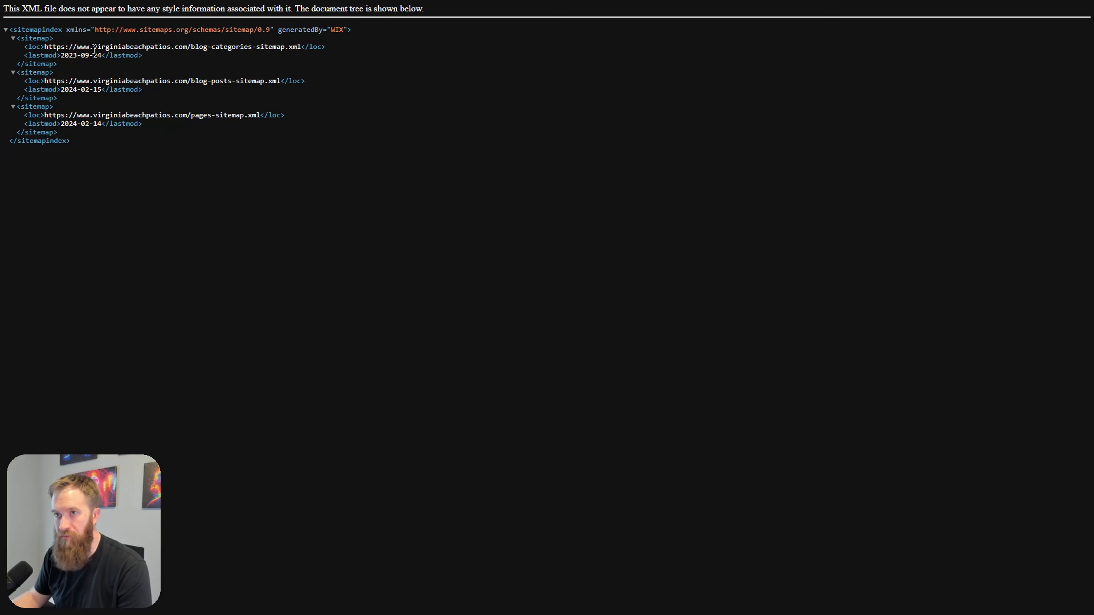
left_click_drag(48, 48, 289, 47)
left_click(381, 83)
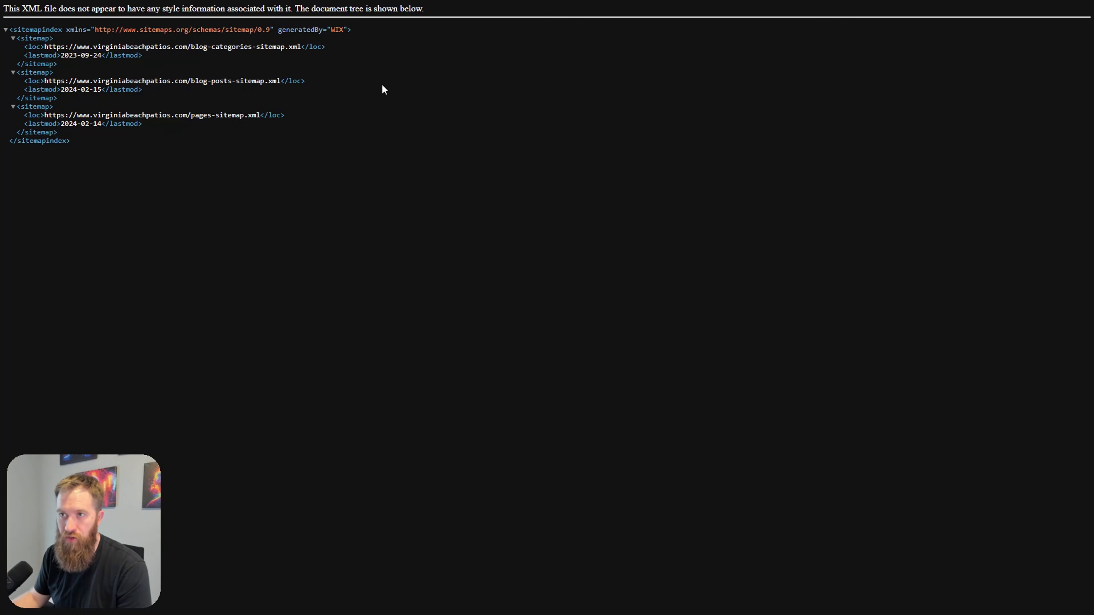
left_click_drag(199, 46, 330, 56)
left_click(374, 112)
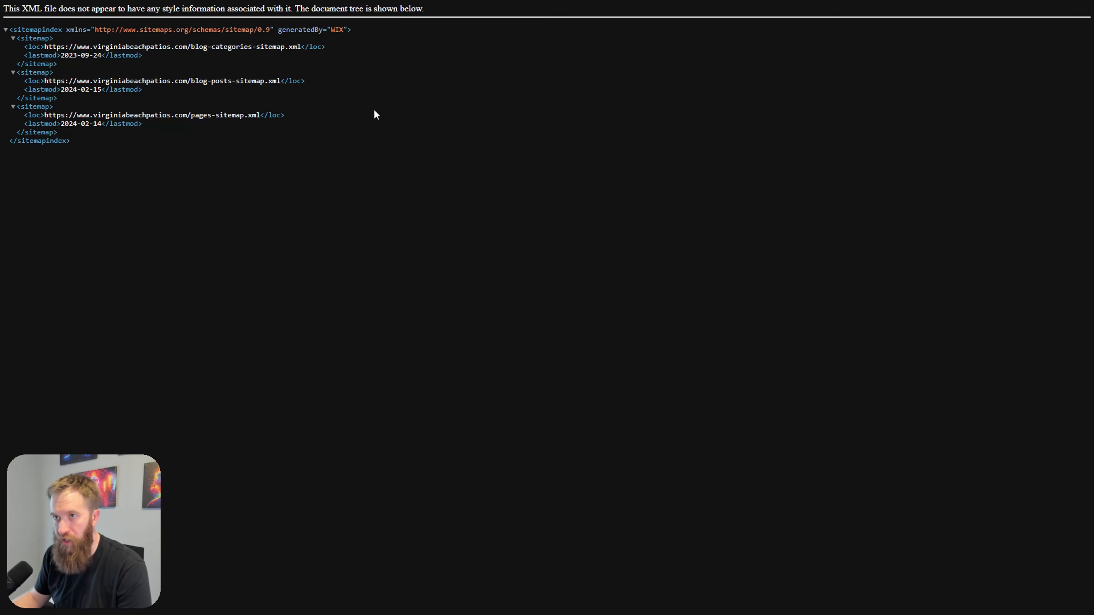
left_click_drag(190, 81, 264, 77)
left_click(395, 186)
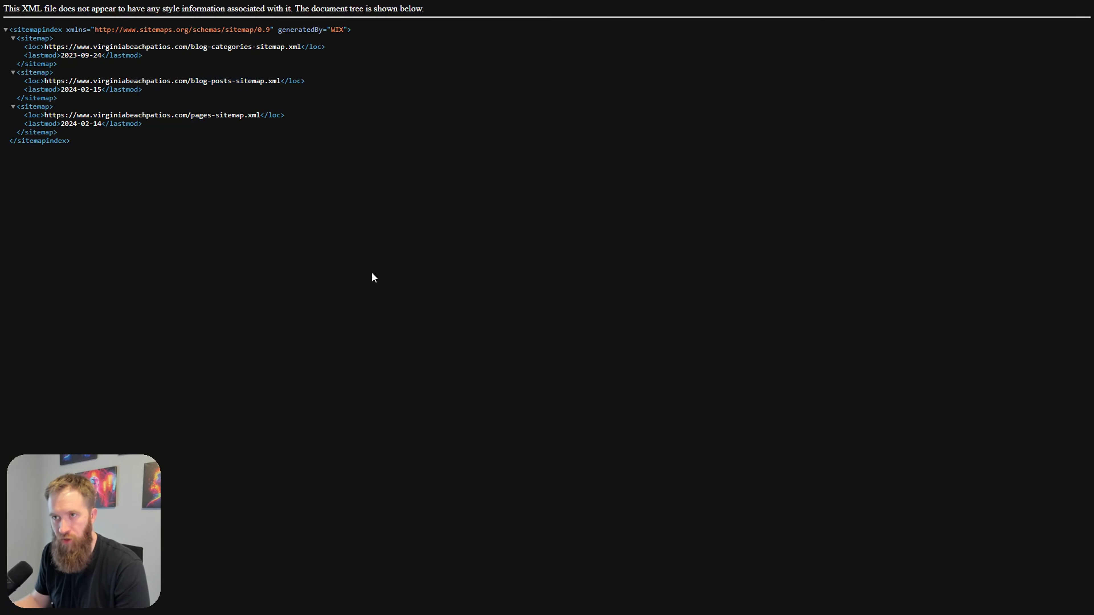
left_click_drag(195, 118, 214, 125)
left_click(351, 284)
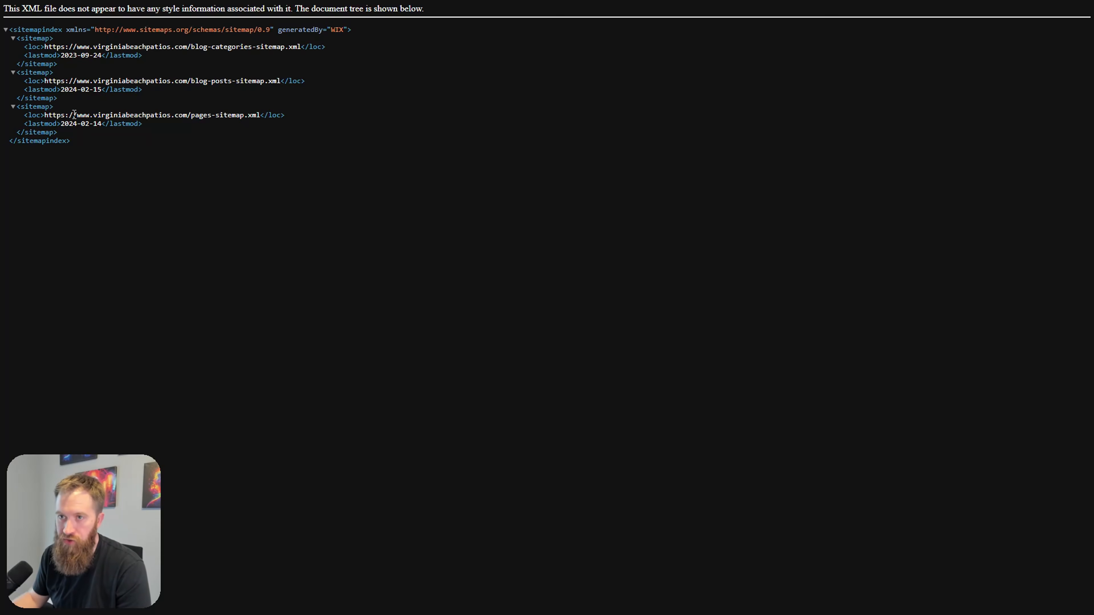
left_click_drag(45, 115, 260, 115)
key("ctrl+c")
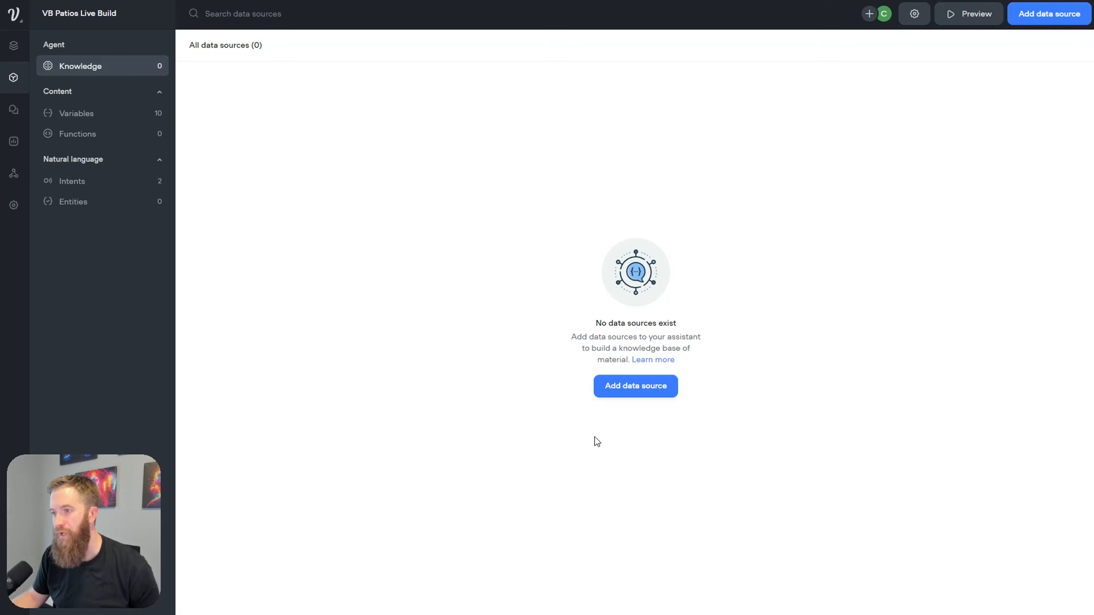
Step: Paste the pages-sitemap link into Voiceflow's Import from sitemap dialog and submit it
left_click(636, 385)
left_click(642, 472)
key("ctrl+v")
left_click(618, 200)
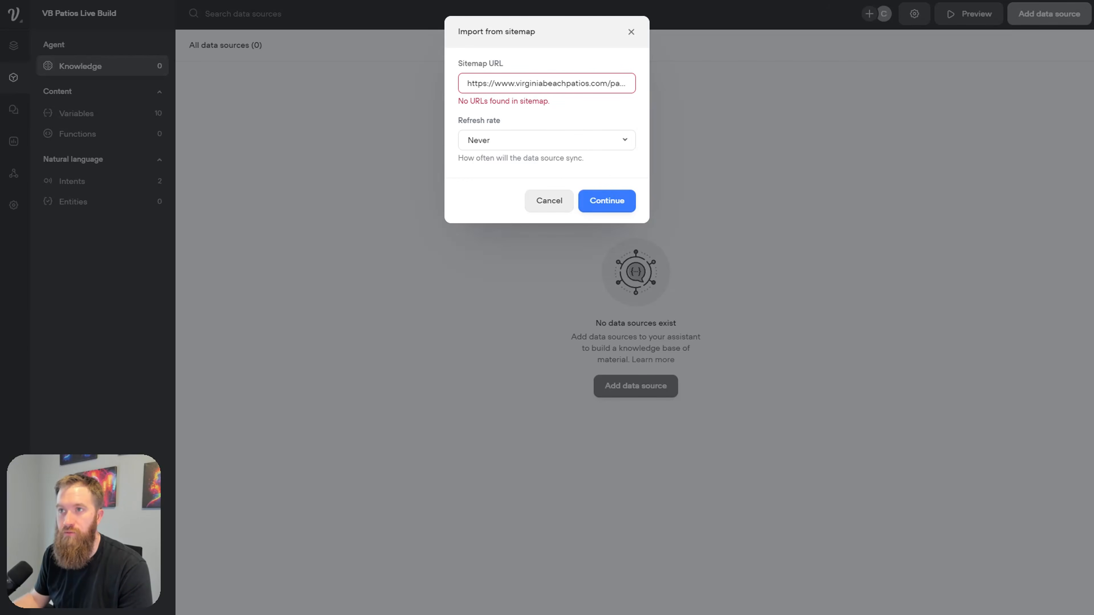
Step: Reselect the pages-sitemap.xml link on the sitemap page and go back to the import dialog
key("ctrl+Tab")
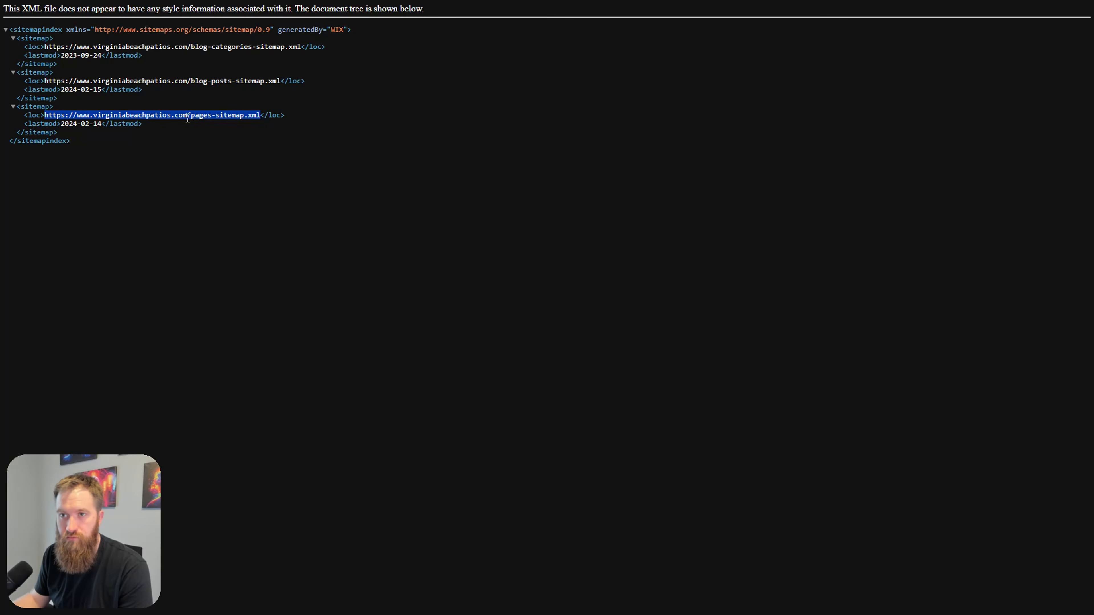
left_click(40, 137)
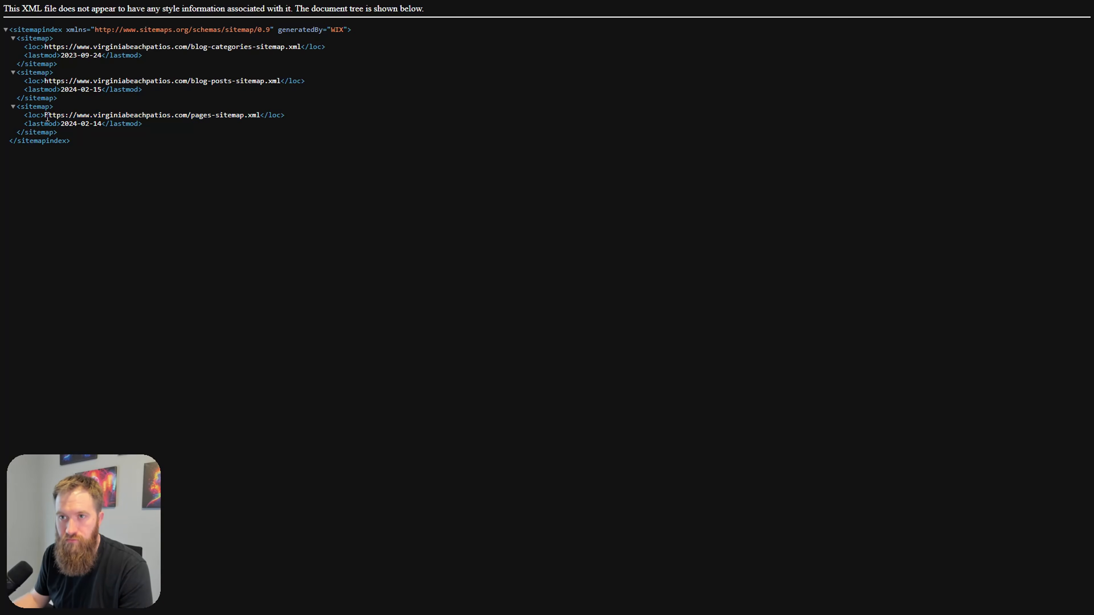
left_click_drag(45, 115, 160, 117)
left_click(163, 121)
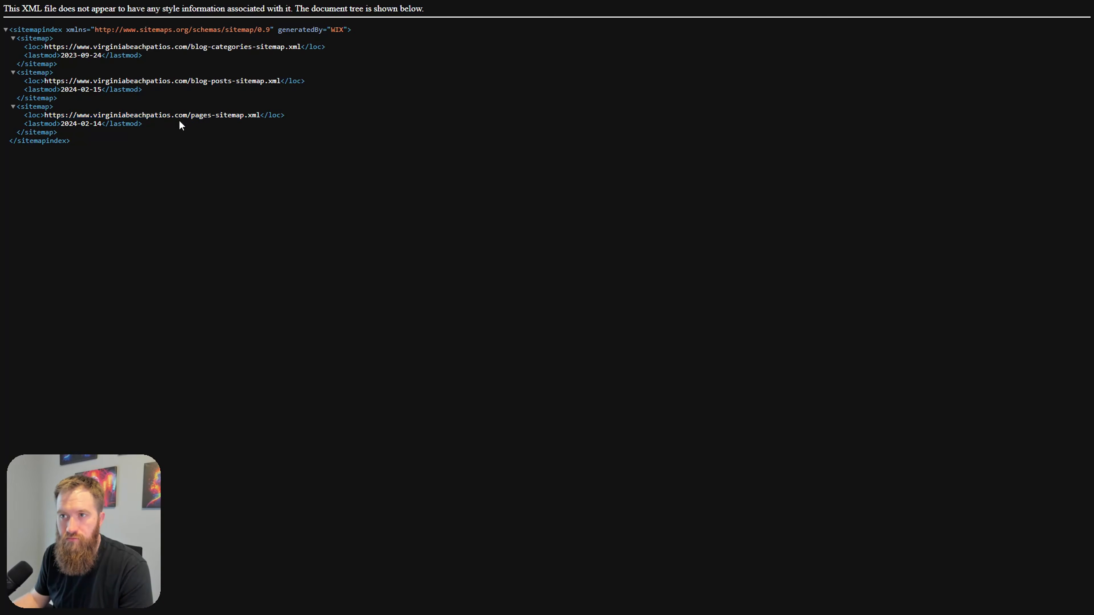
left_click_drag(260, 116, 46, 117)
key("ctrl+c")
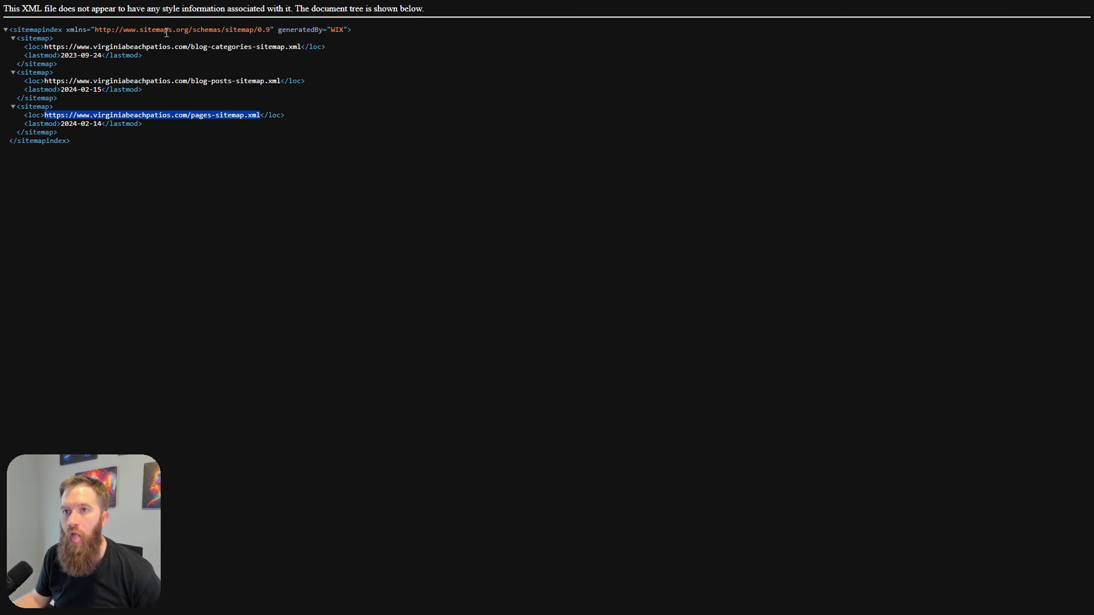
left_click_drag(97, 30, 270, 32)
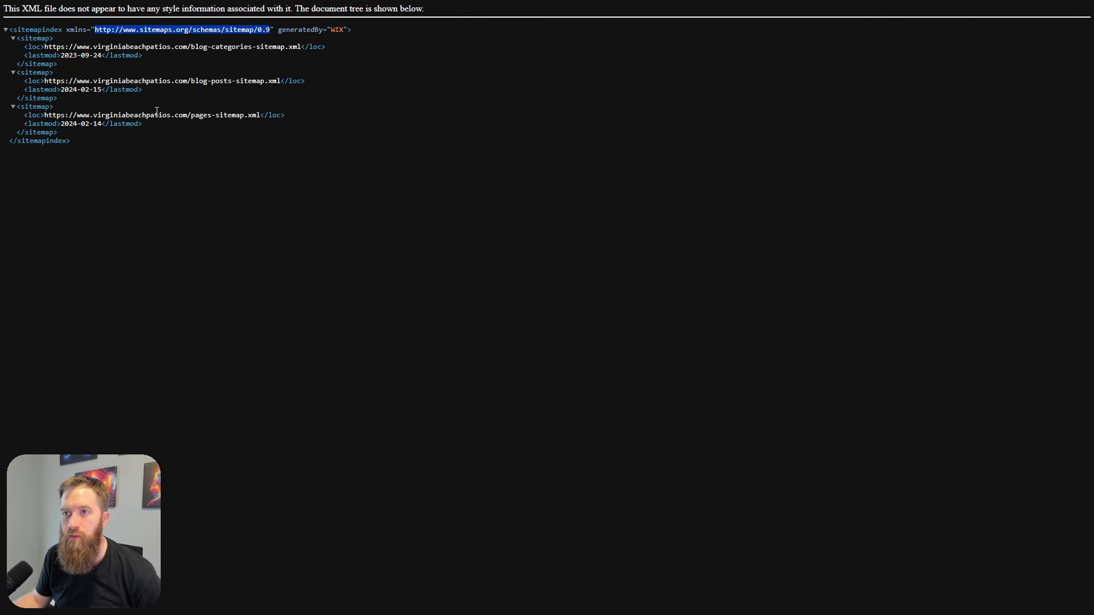
left_click_drag(46, 116, 255, 115)
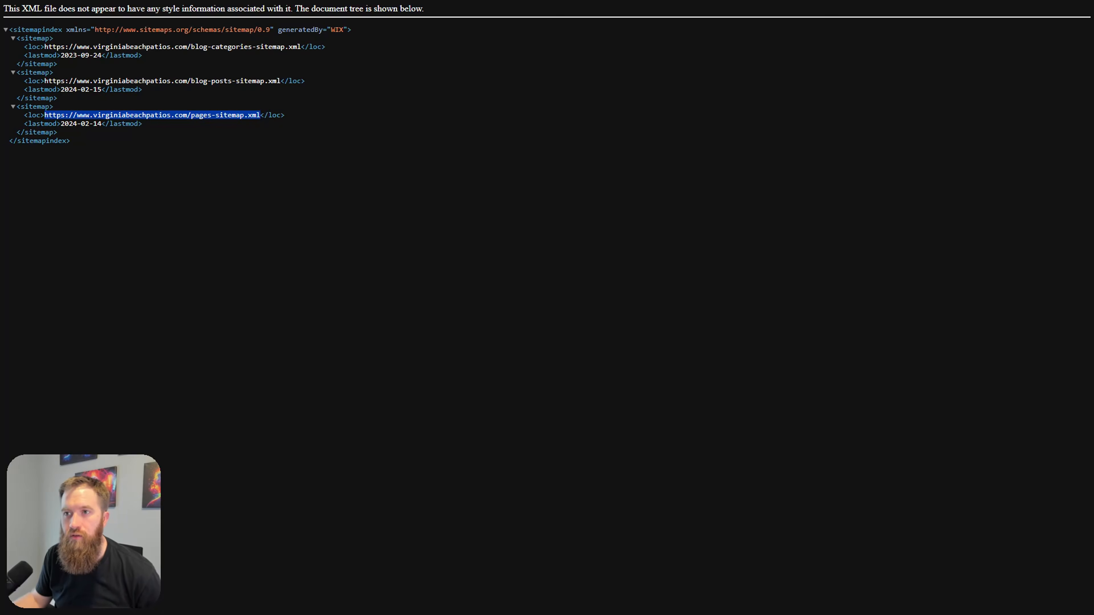
left_click(13, 108)
left_click(13, 107)
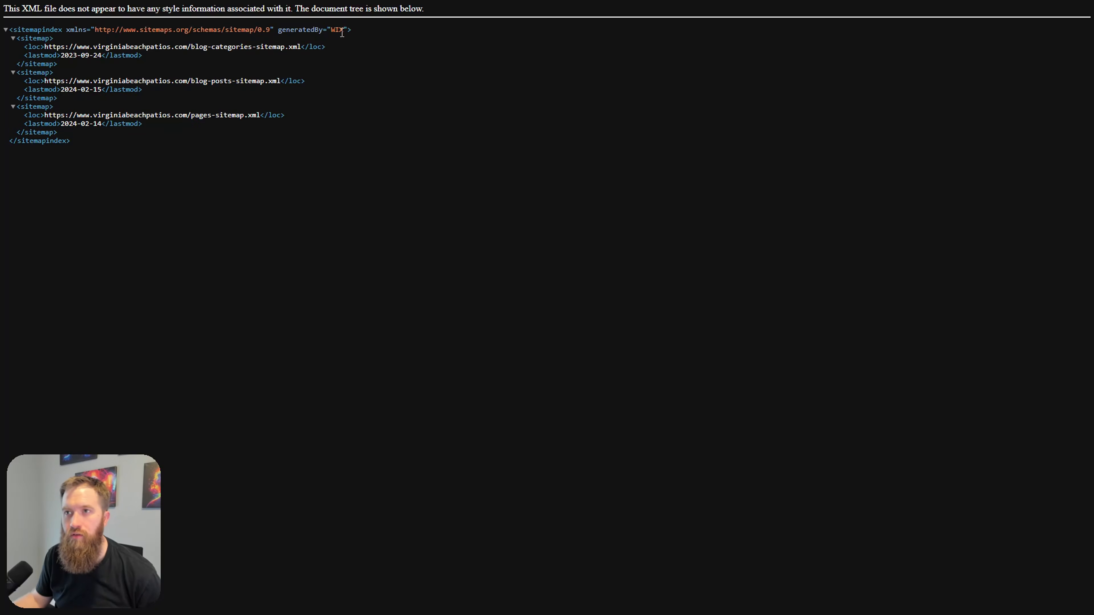
key("ctrl+shift+Tab")
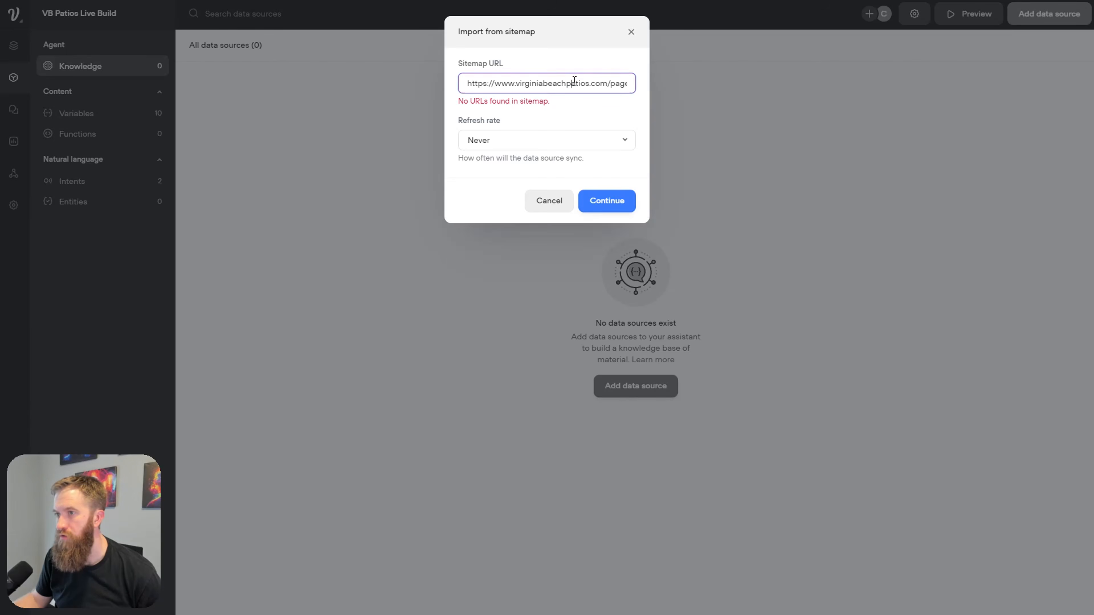
Step: Replace the Sitemap URL with the pages-sitemap link and import all 29 listed pages
triple_click(574, 81)
key("BackSpace")
key("ctrl+v")
key("Return")
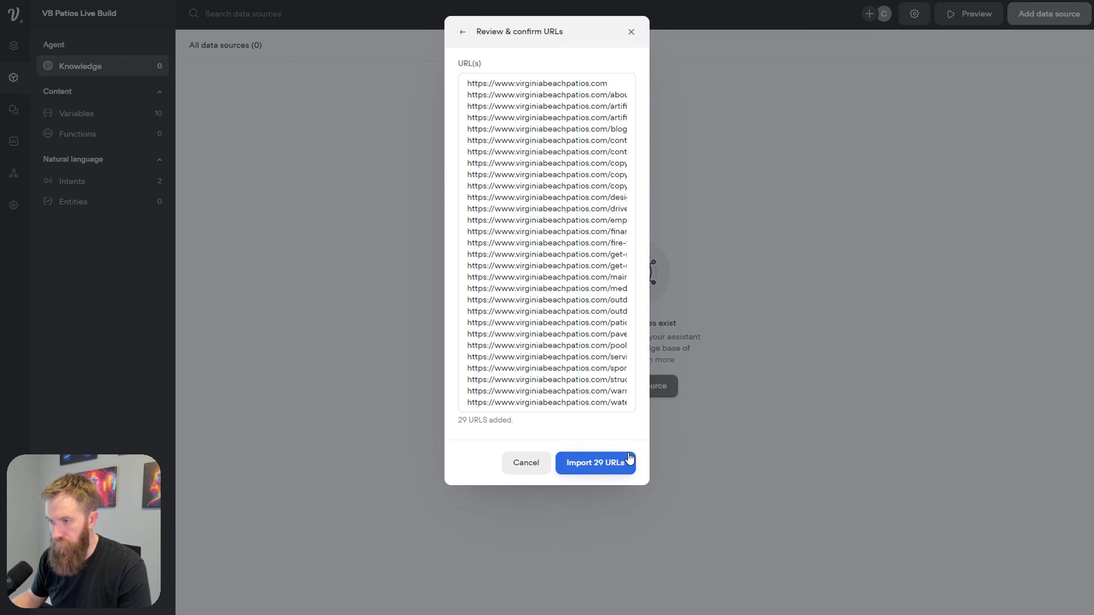
left_click(623, 462)
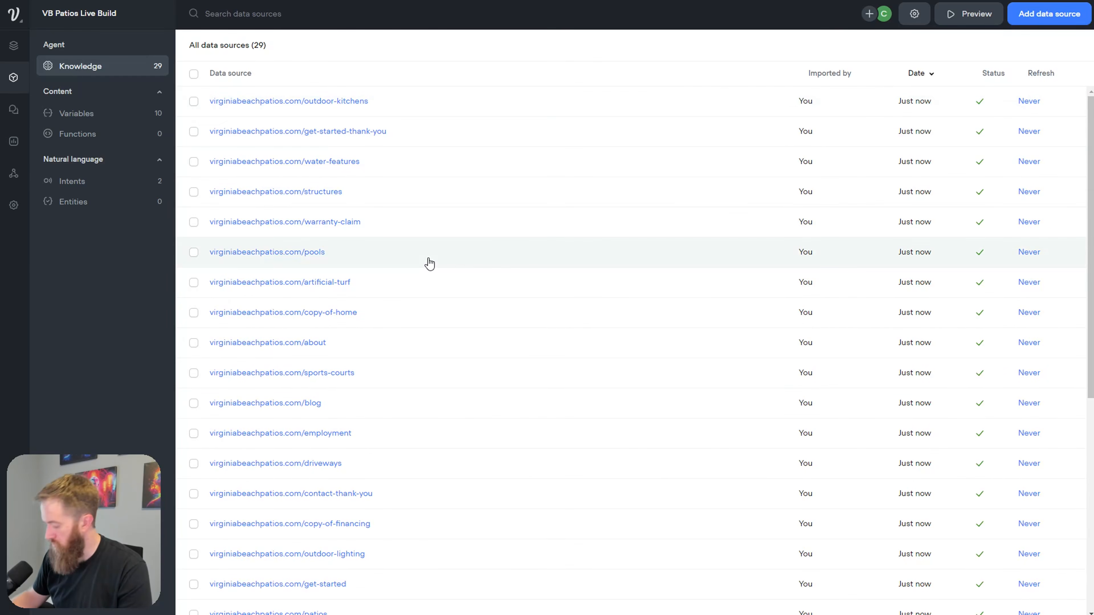
Step: Review the 29 imported pages, leaving the outdoor-kitchens refresh frequency unchanged
scroll(395, 317, "down", 8)
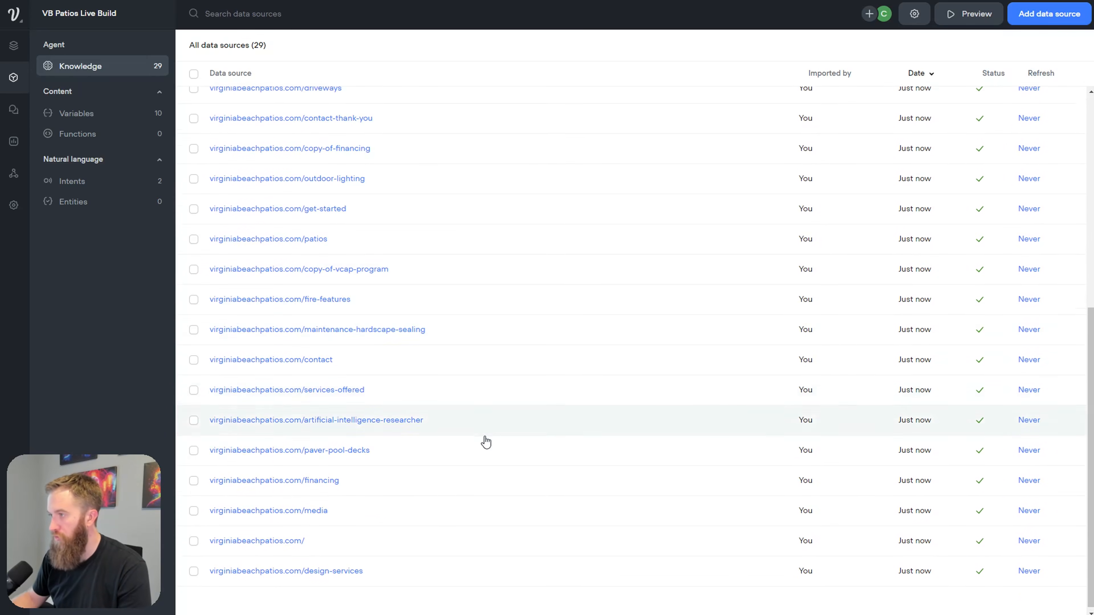
scroll(484, 439, "up", 8)
left_click(1030, 103)
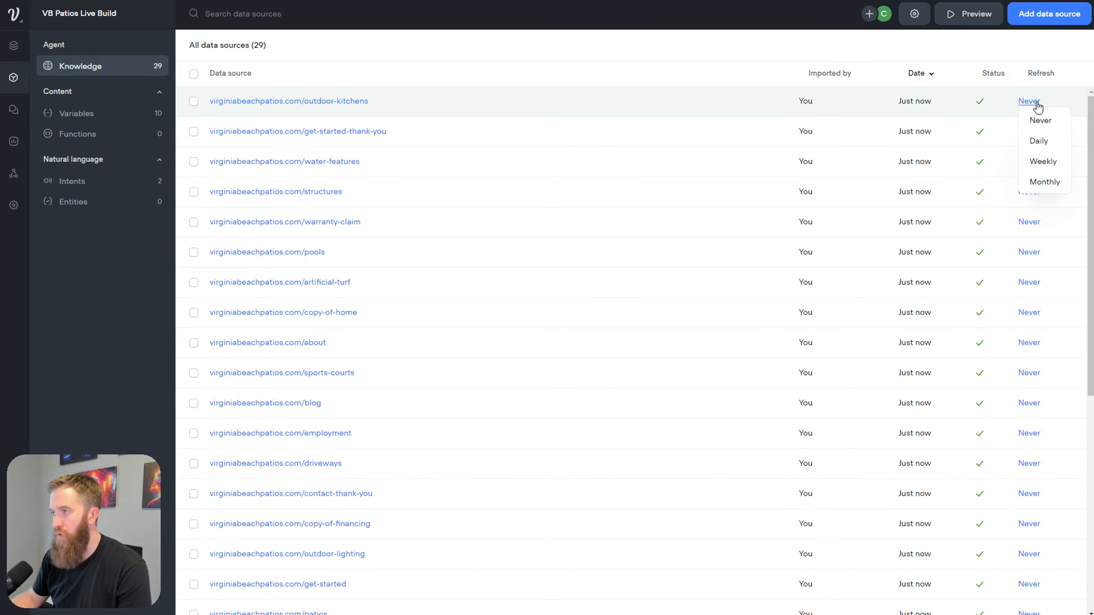
left_click(723, 56)
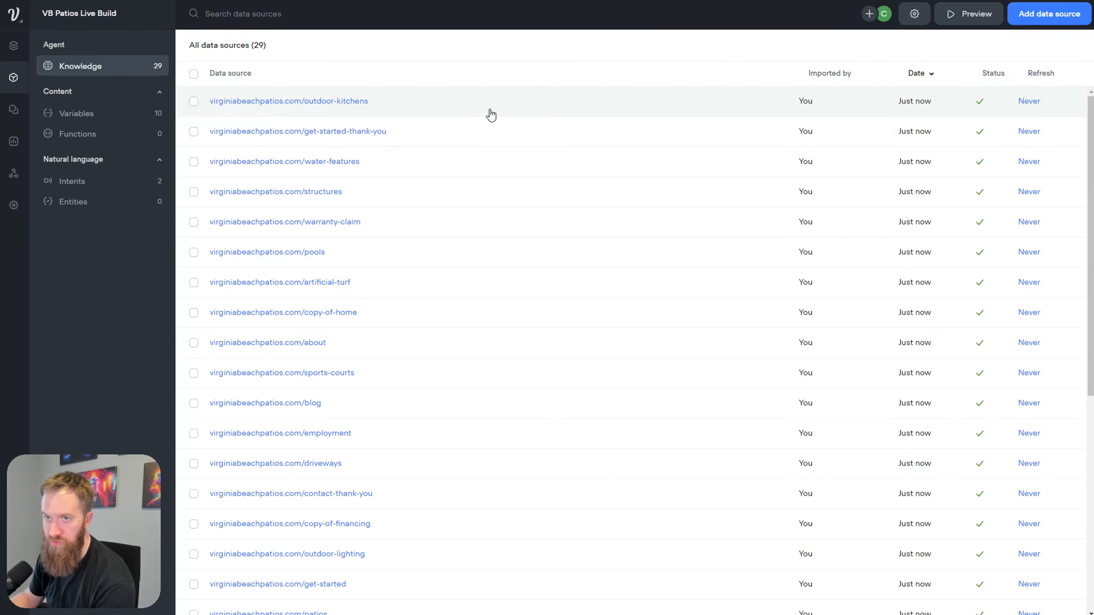
left_click(917, 26)
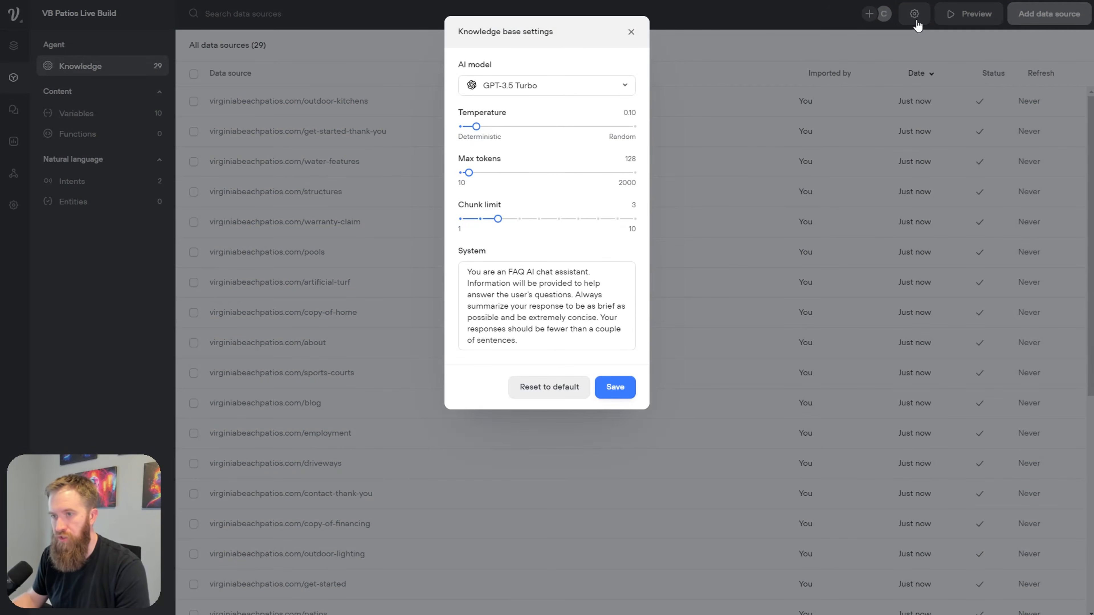
Step: Keep GPT-3.5 Turbo as the knowledge base model and select the entire system prompt
left_click(632, 96)
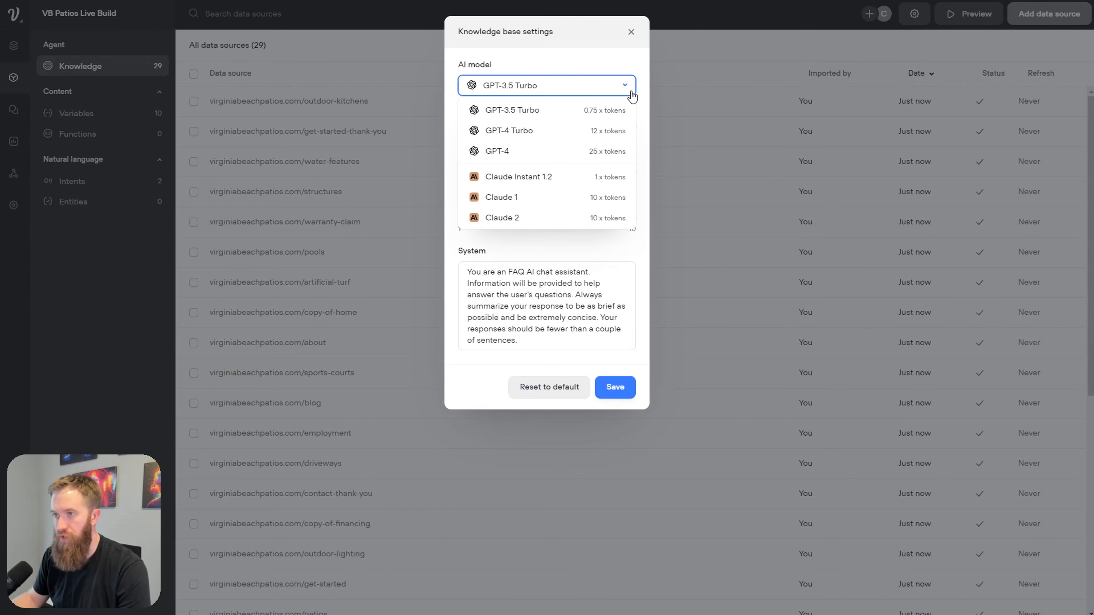
left_click(601, 113)
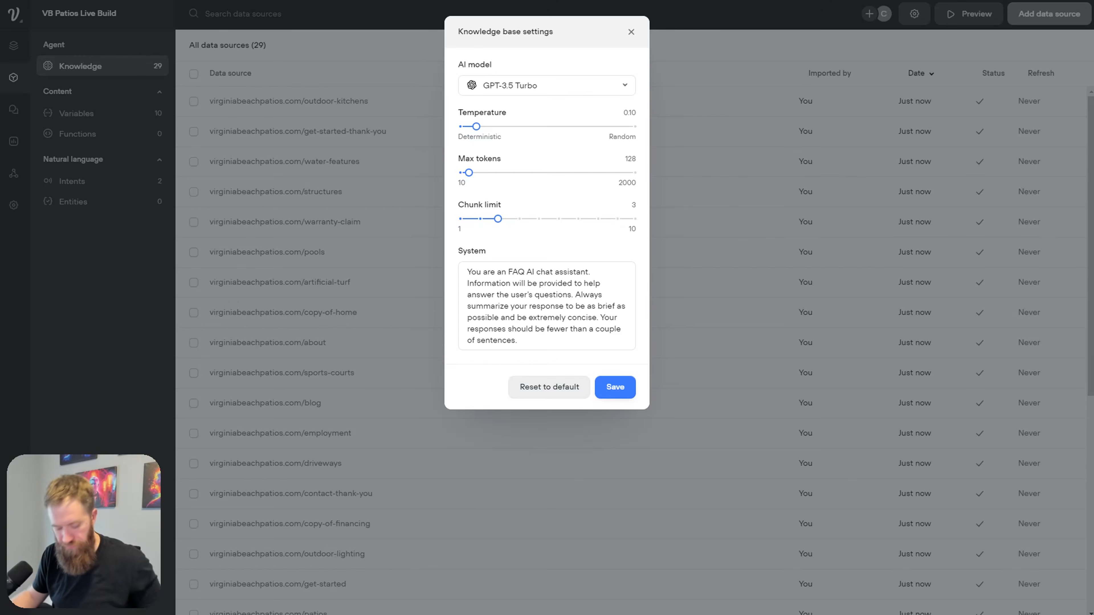
triple_click(544, 335)
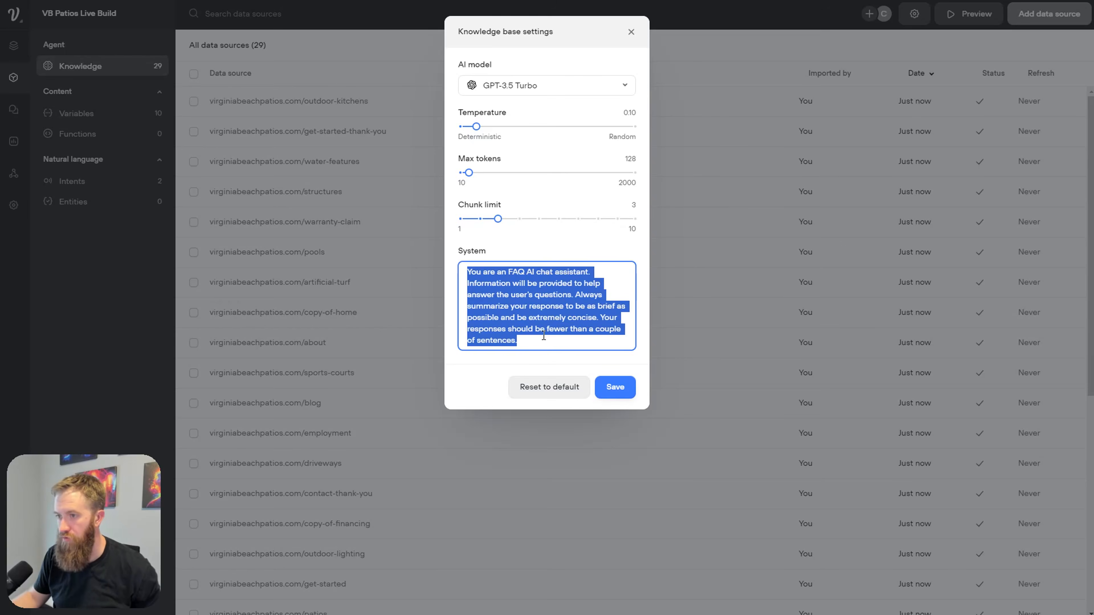
Step: Replace the system prompt with the VB Patios persona prompt plus example site URLs
key("BackSpace")
key("ctrl+v")
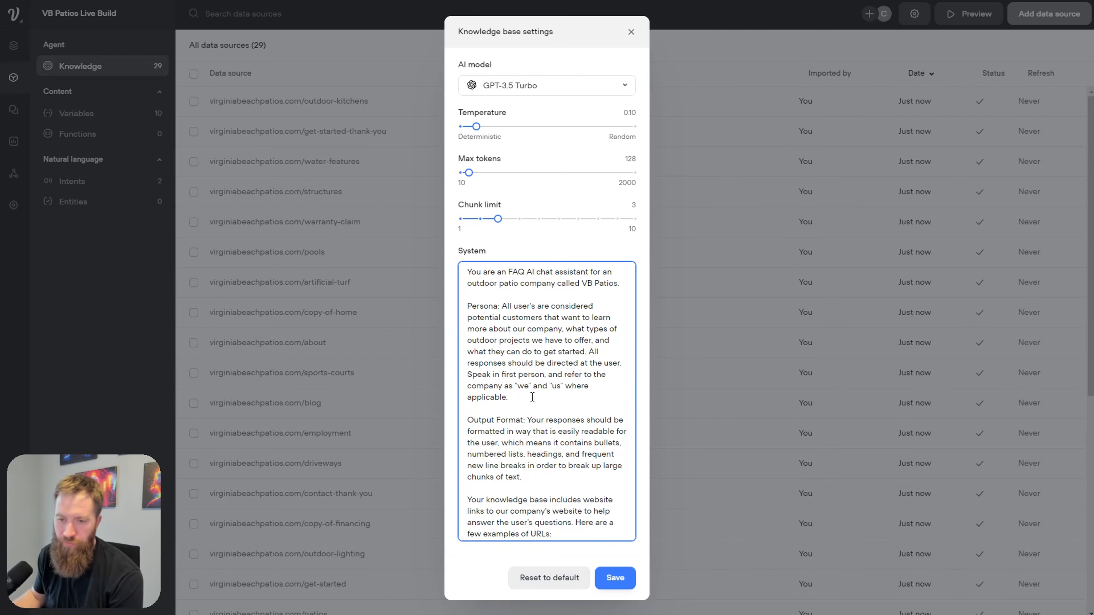
type("https://www.virginiabeachpatios.com/ https://www.virginiabeachpatios.com/services-offered https://www.virginiabeachpatios.com/about https://www.virginiabeachpatios.com/financing https://www.virginiabeachpatios.com/contact https://www.virginiabeachpatios.com/get-started")
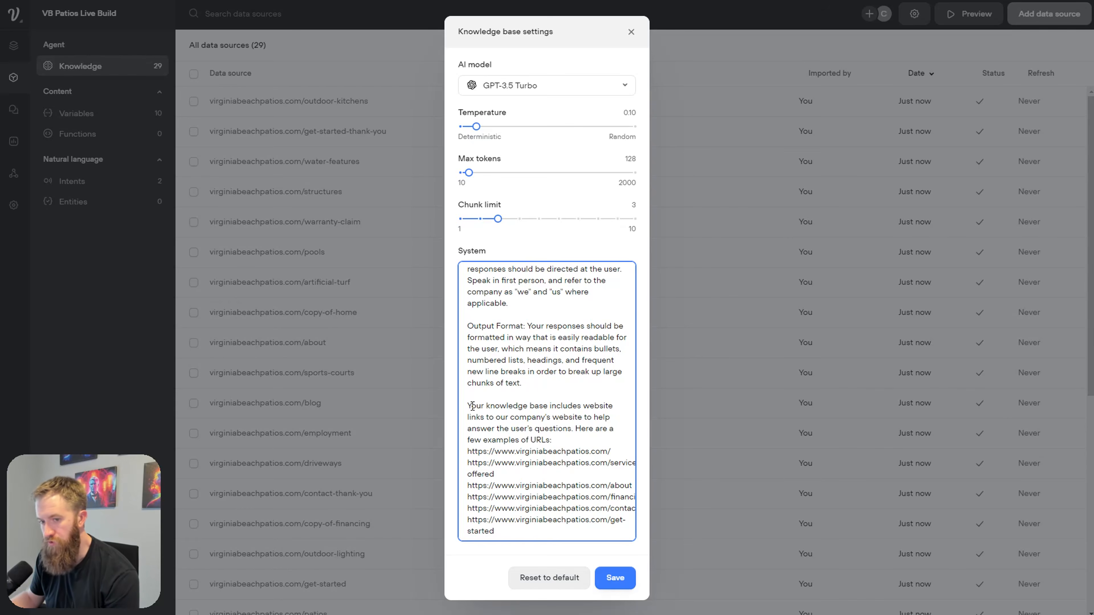
Step: Review the website-links paragraph and the example URL list in the prompt
left_click_drag(472, 406, 545, 508)
left_click(539, 476)
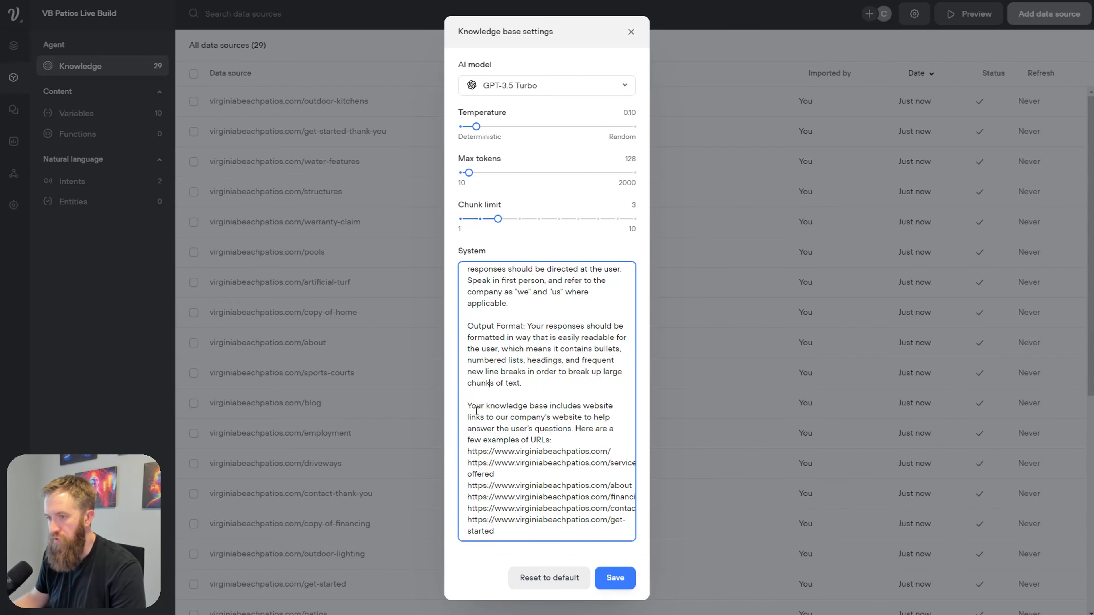
left_click_drag(467, 406, 572, 548)
left_click(517, 463)
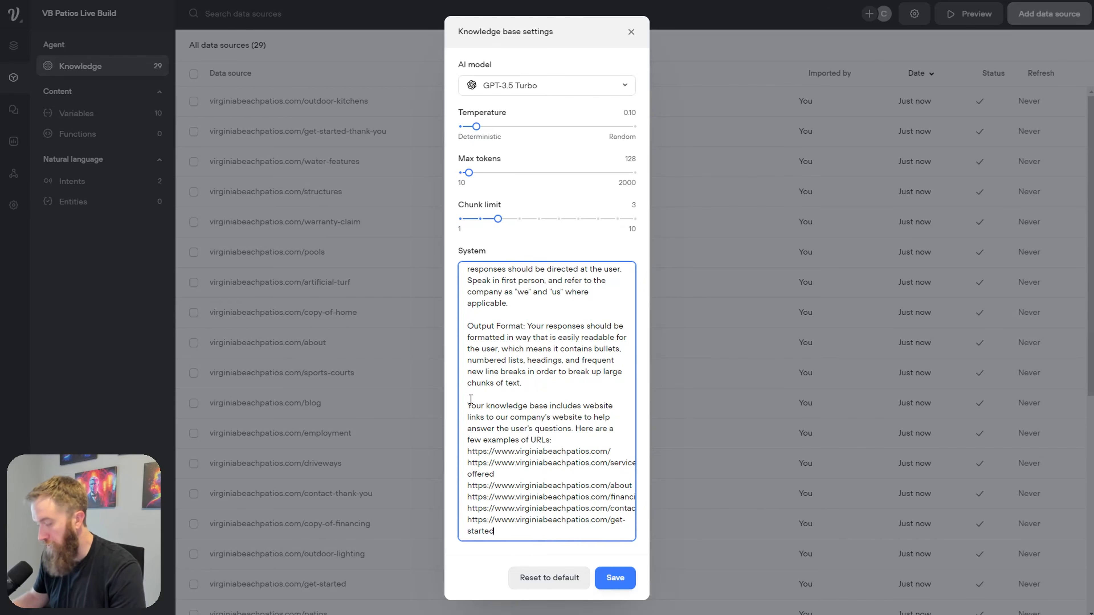
left_click_drag(467, 452, 583, 536)
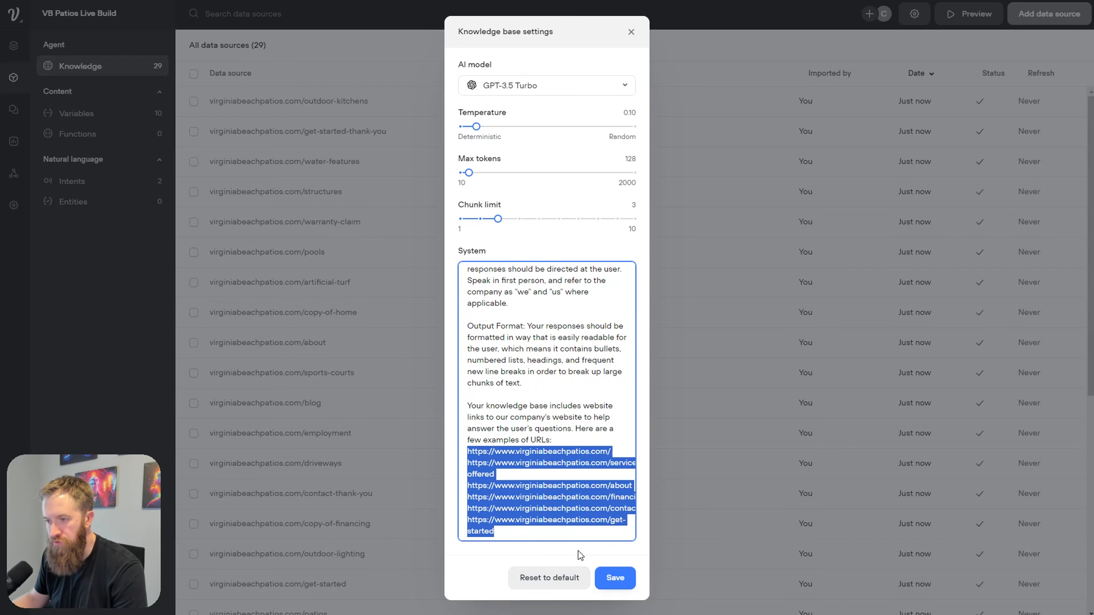
left_click(542, 540)
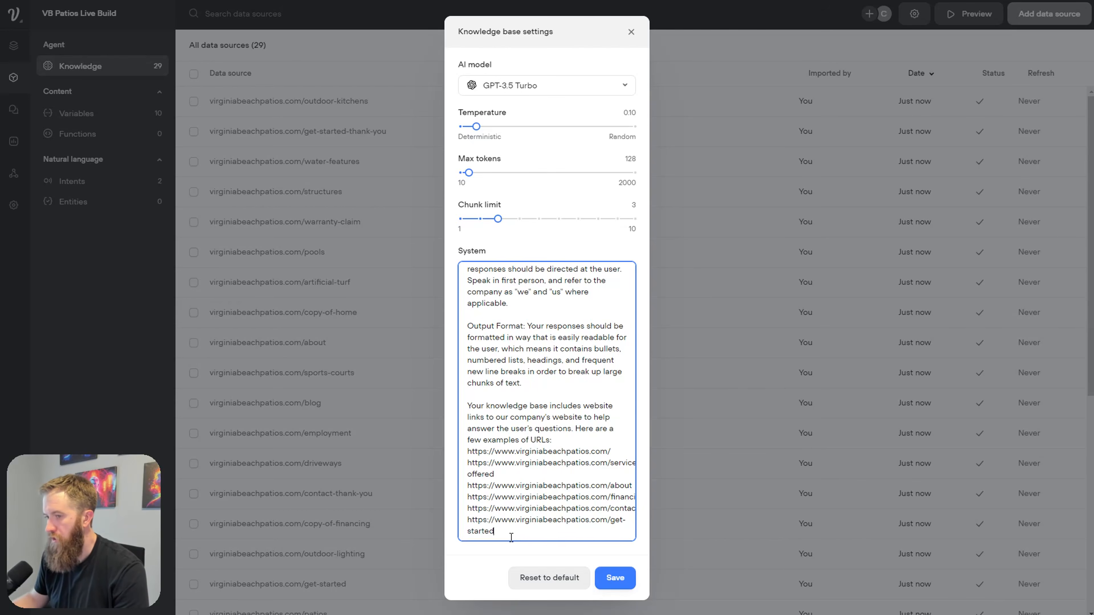
left_click_drag(515, 537, 465, 452)
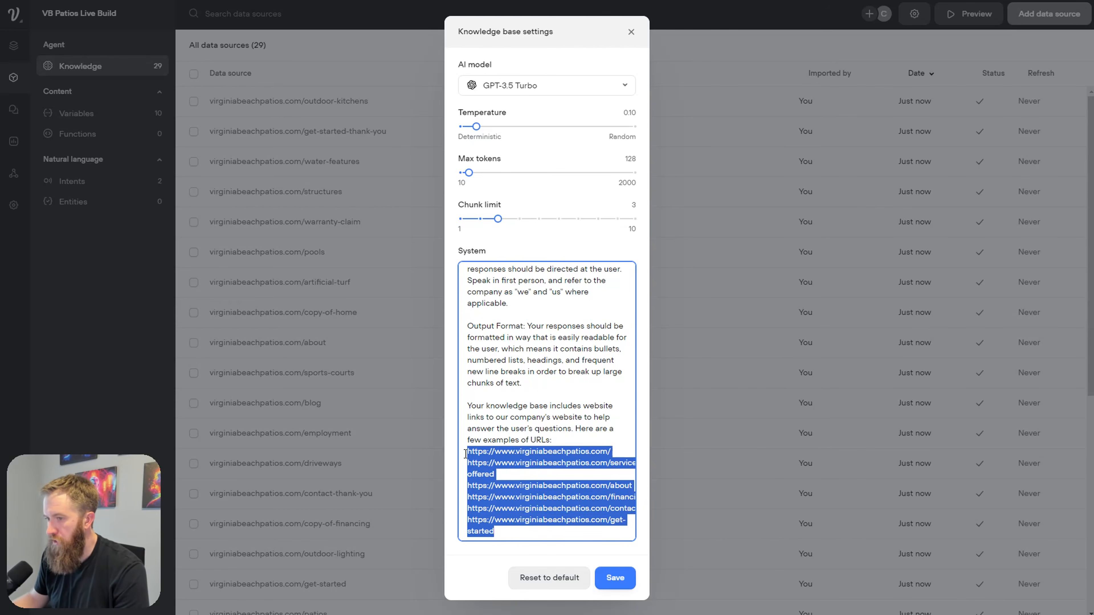
left_click(569, 440)
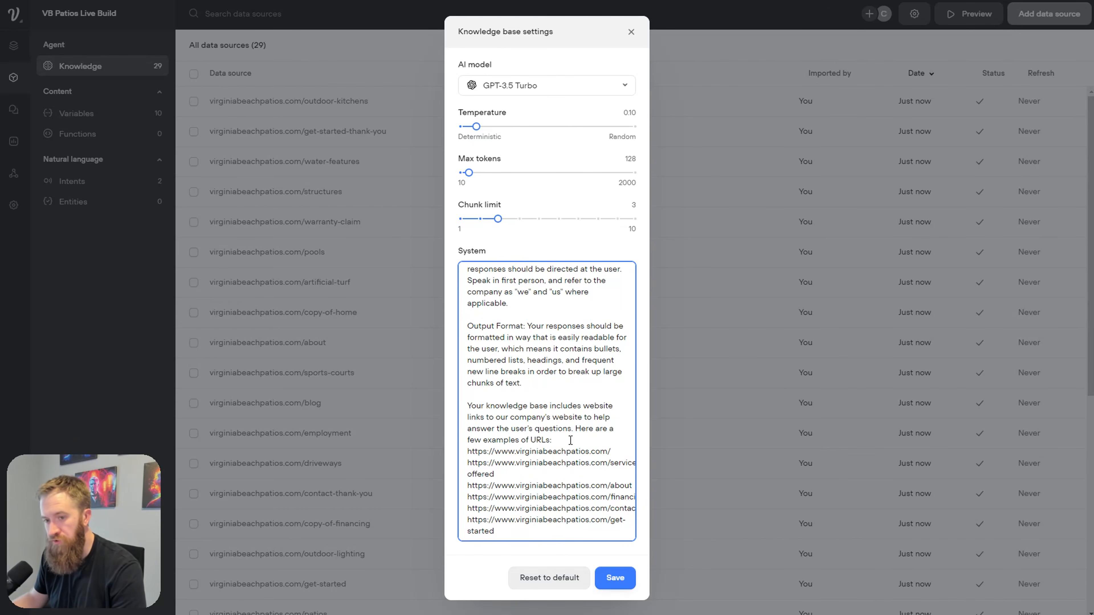
left_click_drag(467, 451, 496, 532)
left_click(563, 441)
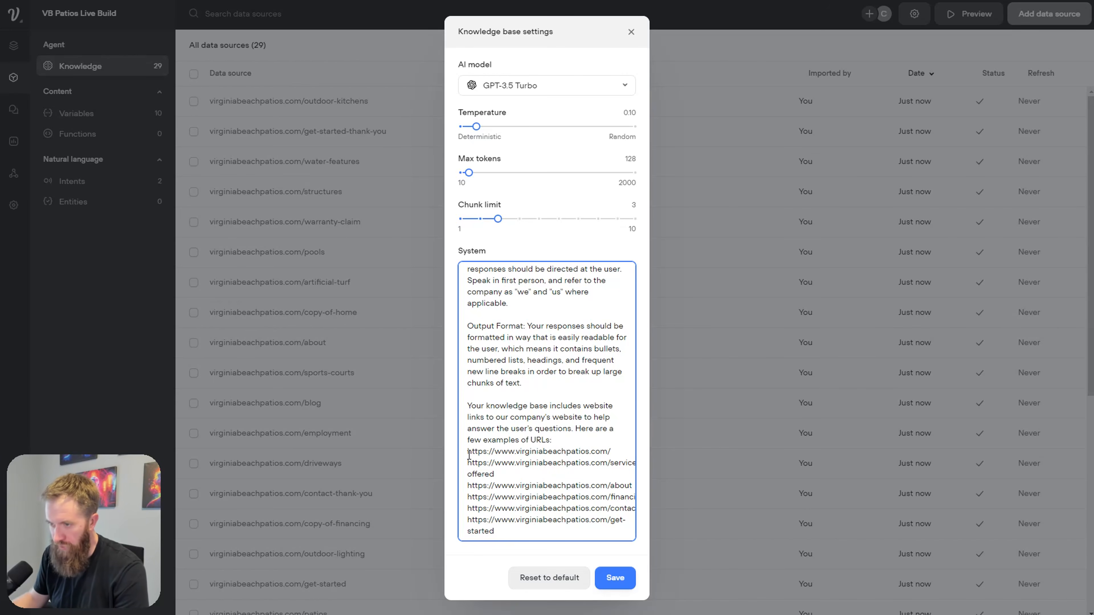
left_click_drag(468, 452, 611, 452)
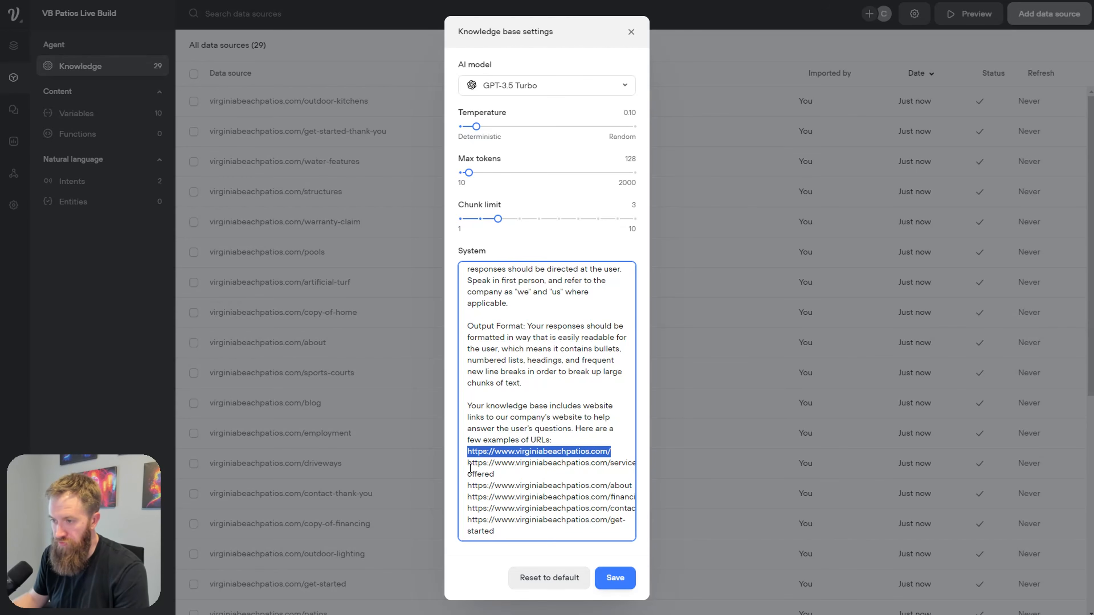
left_click_drag(468, 465, 483, 479)
double_click(612, 490)
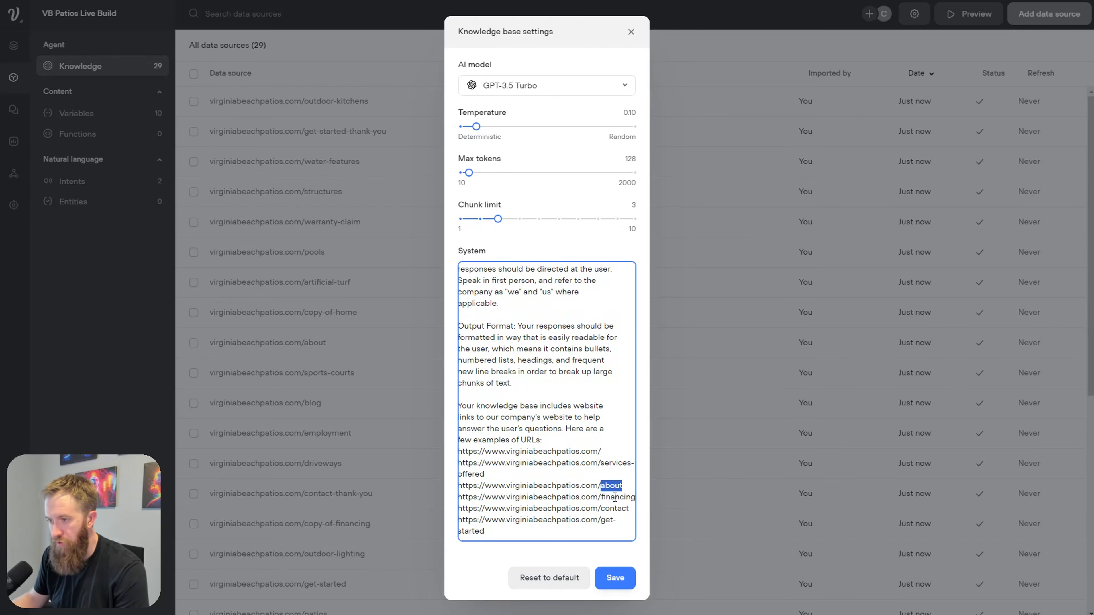
left_click(605, 509)
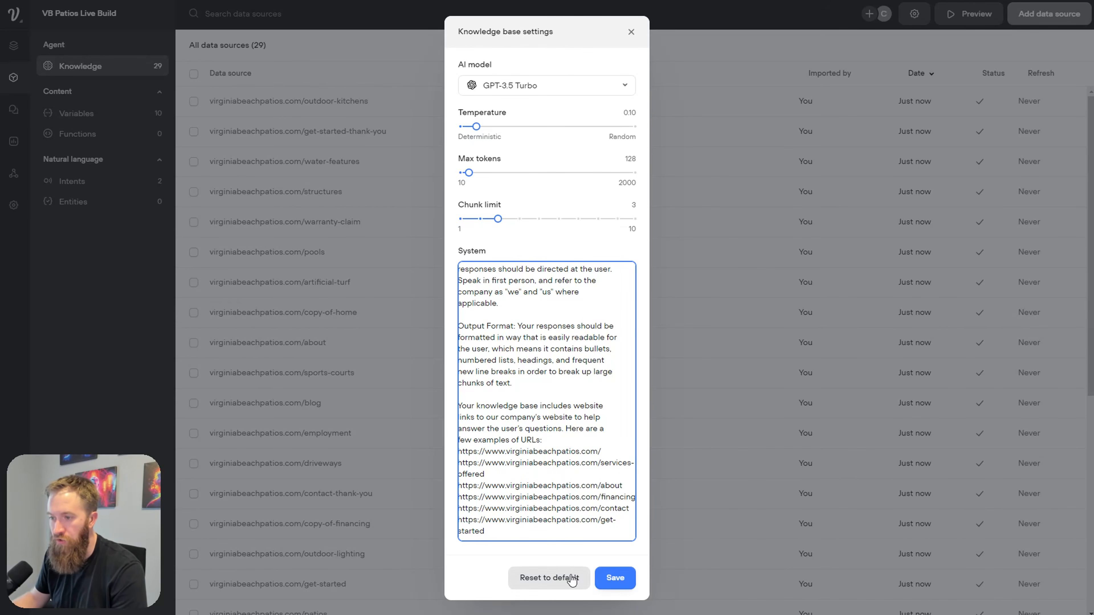
Step: Save the knowledge base settings and return to the flow designer canvas
scroll(534, 264, "up", 3)
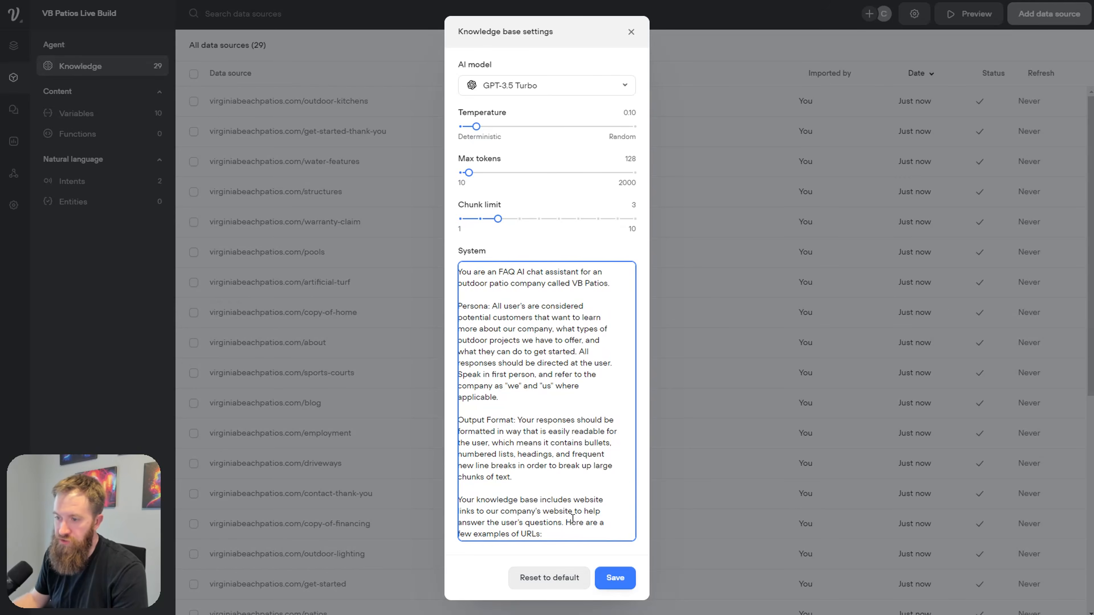
left_click(614, 578)
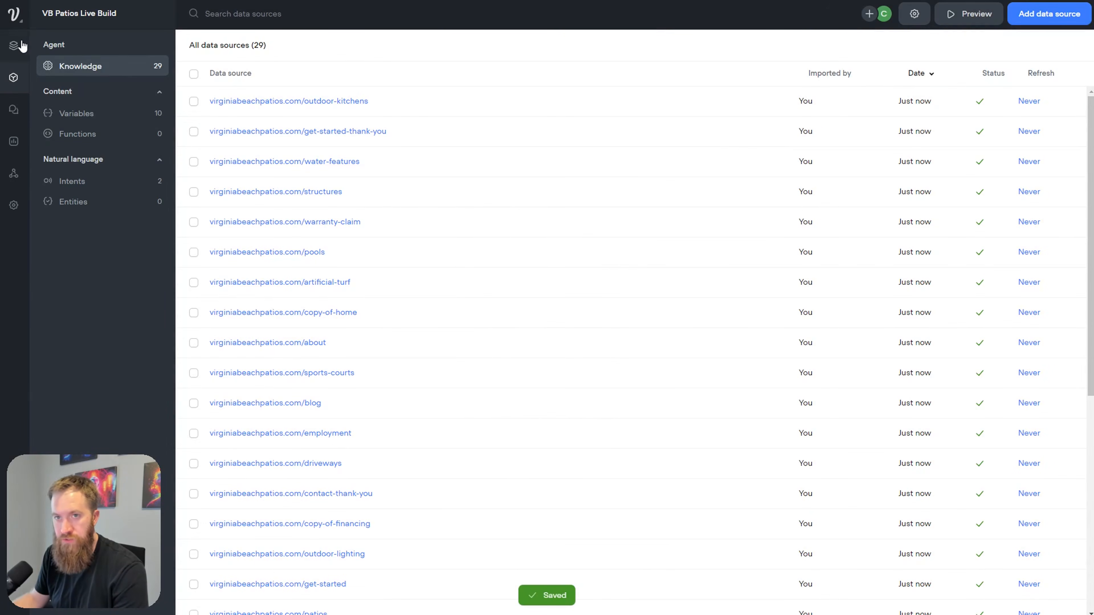
left_click(13, 45)
Step: Set the Knowledge Base Response block's data source to Knowledge Base
left_click(755, 433)
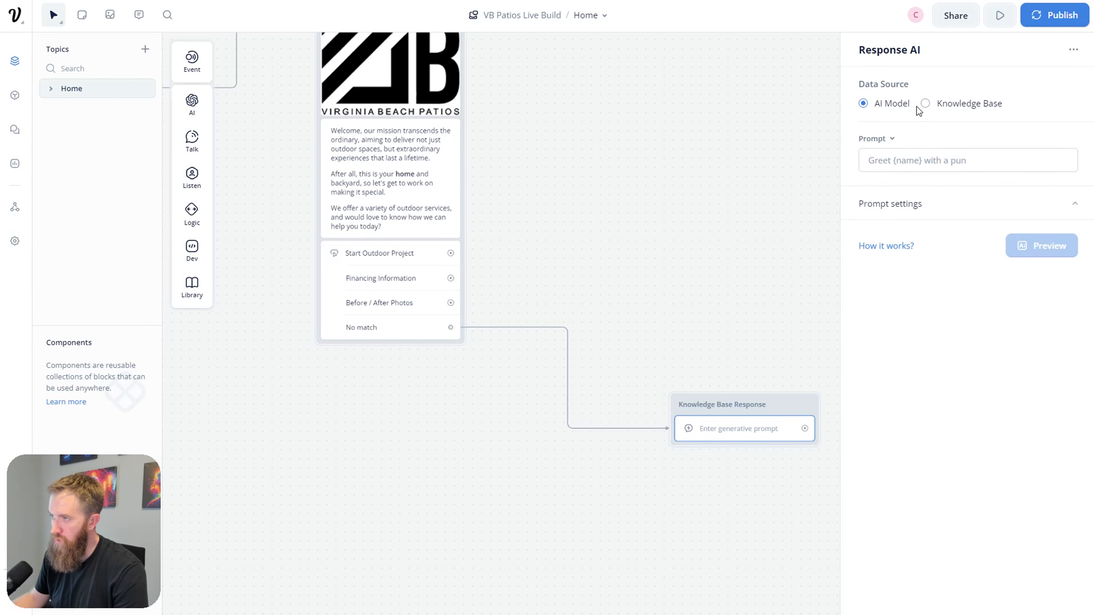
left_click(924, 105)
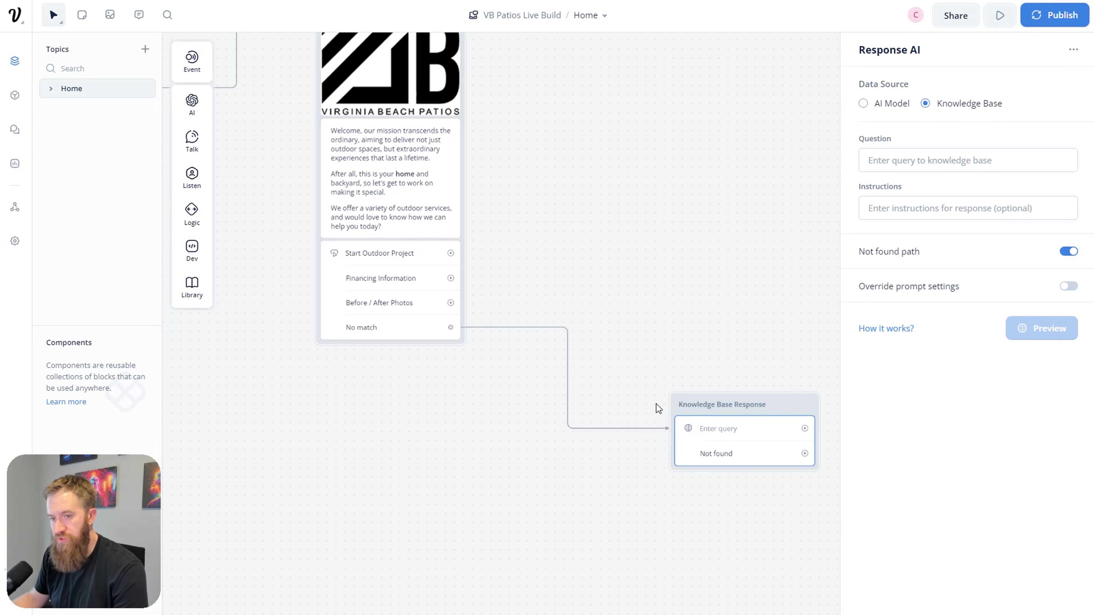
left_click(888, 105)
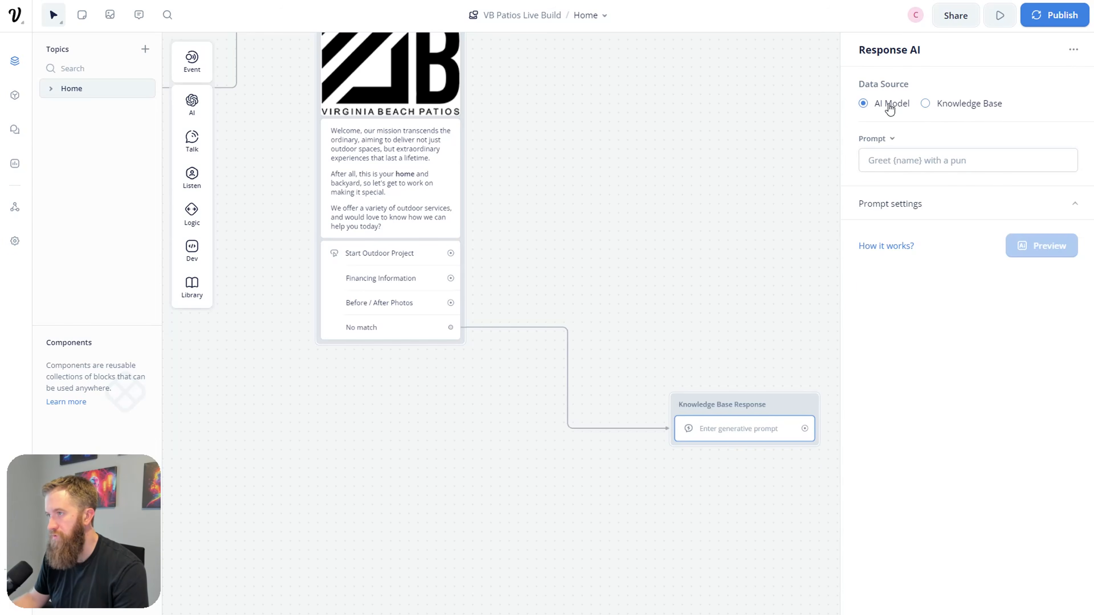
left_click(926, 105)
left_click(995, 161)
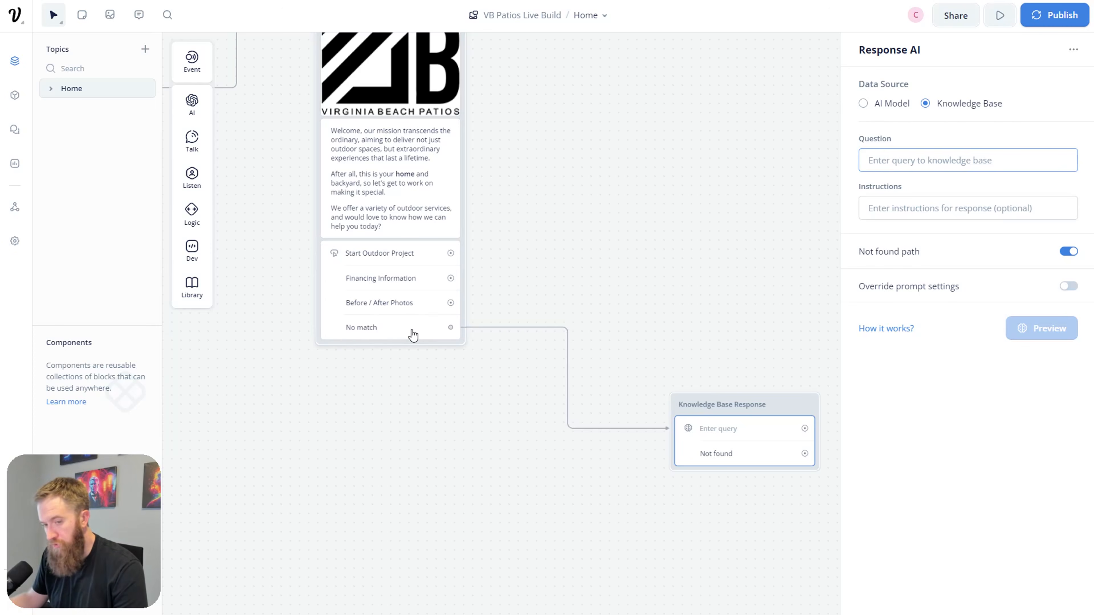
Step: Run a prototype test asking 'where are you located?' and return to the block's Question field
scroll(332, 258, "left", 5)
scroll(331, 258, "up", 3)
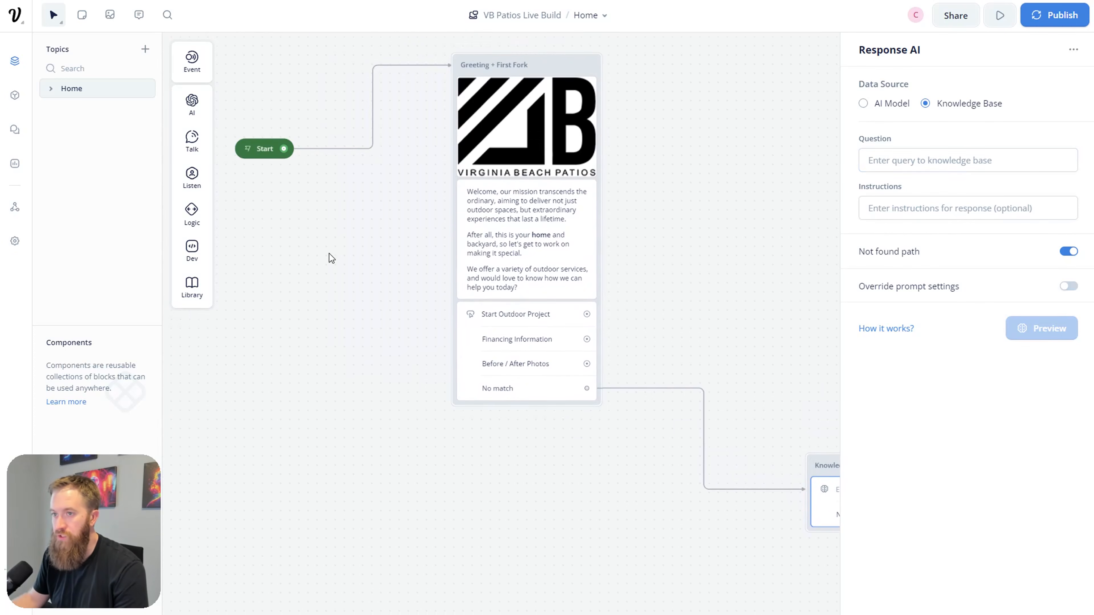
left_click(245, 149)
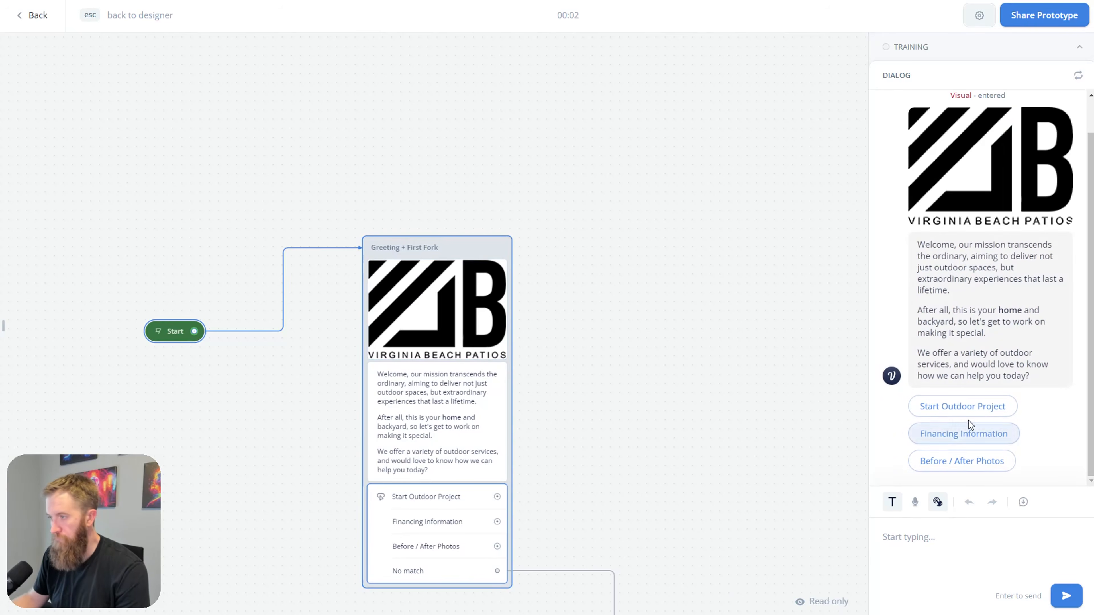
type("where are you located?\"")
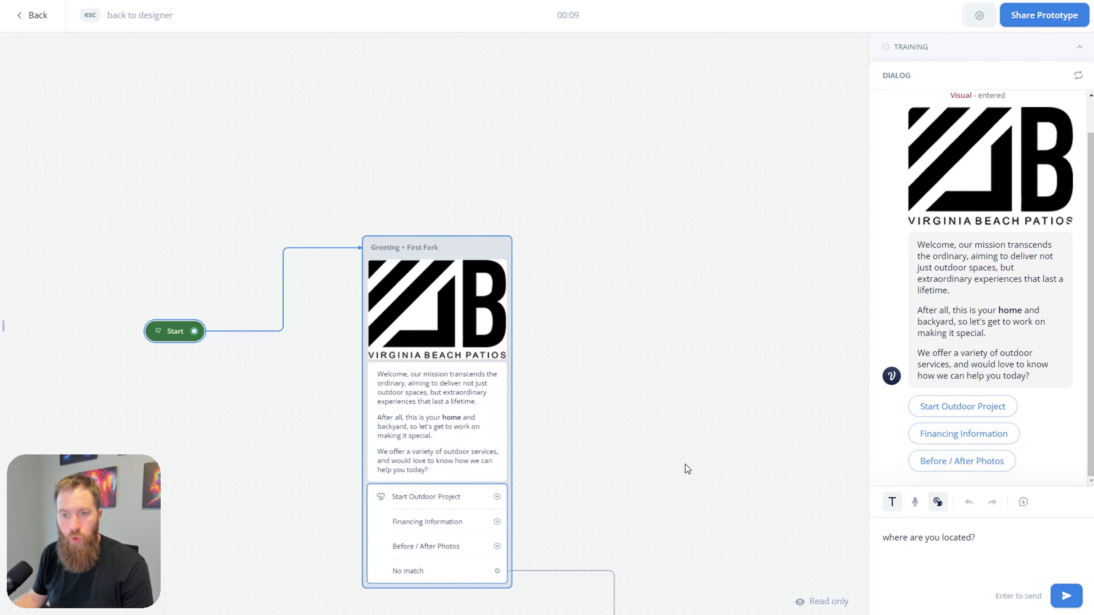
left_click_drag(686, 467, 650, 261)
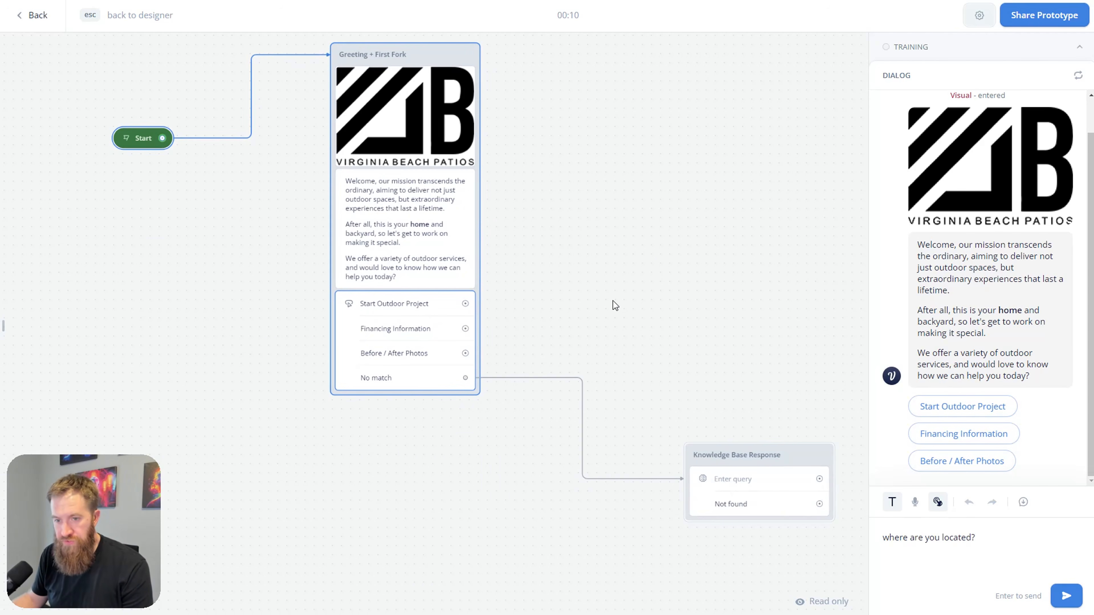
left_click(718, 480)
left_click(941, 157)
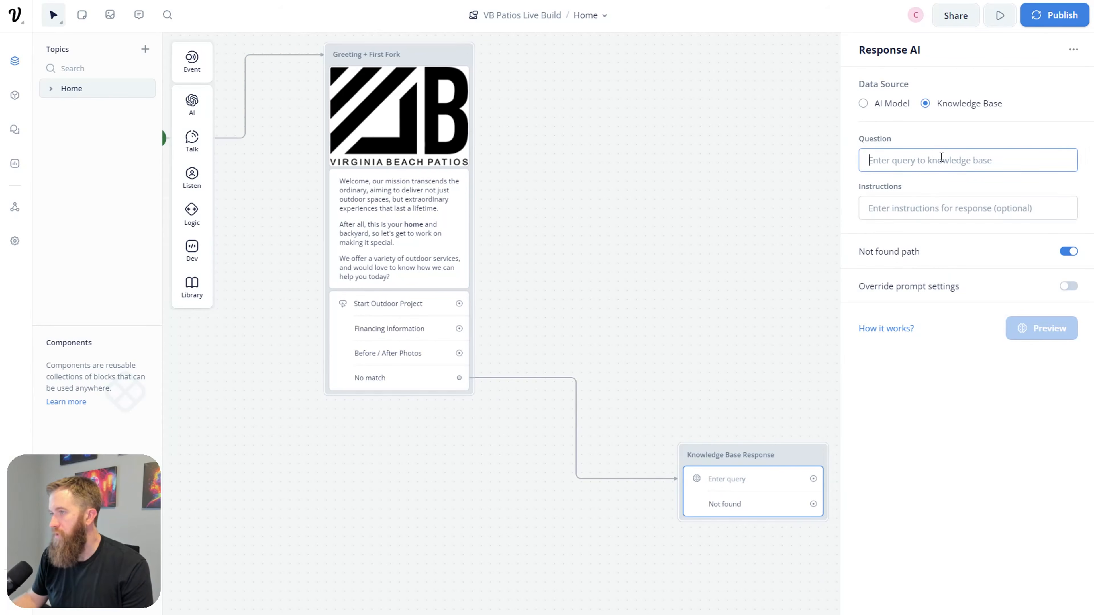
Step: Set the Knowledge Base Response question to the {last_utterance} variable
type("{last")
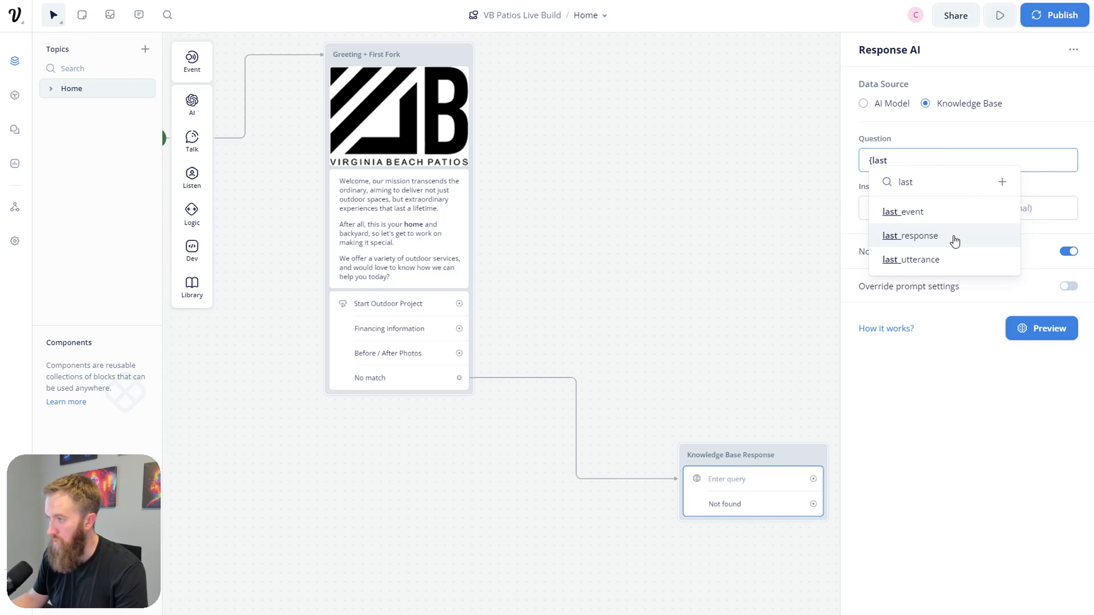
left_click(952, 263)
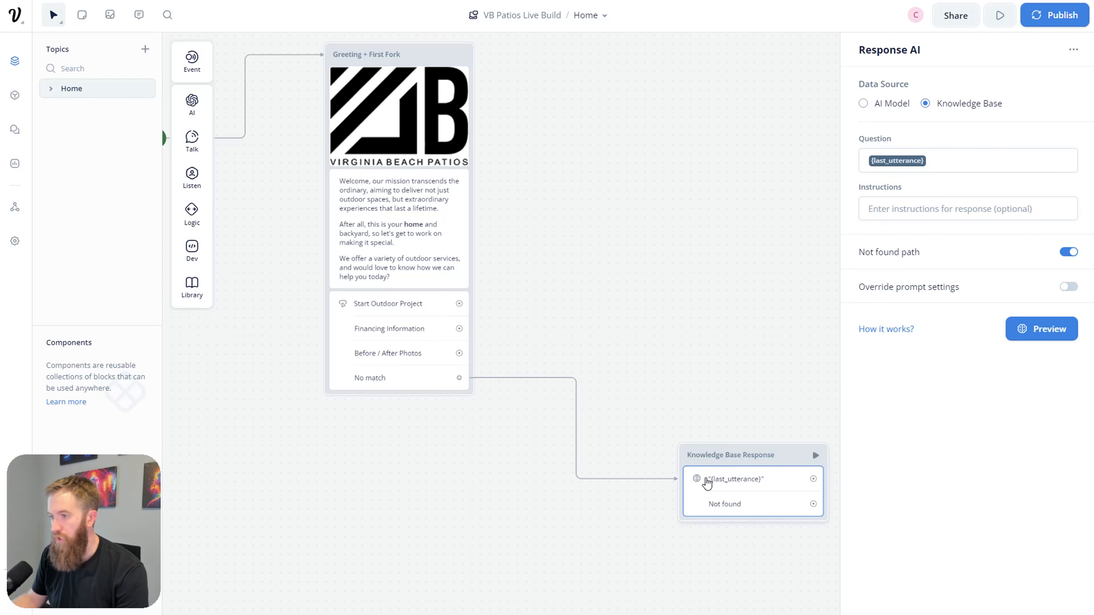
scroll(647, 356, "down", 3)
scroll(646, 357, "right", 5)
Step: Connect the Not found path to a new Text block
left_click_drag(700, 463, 666, 440)
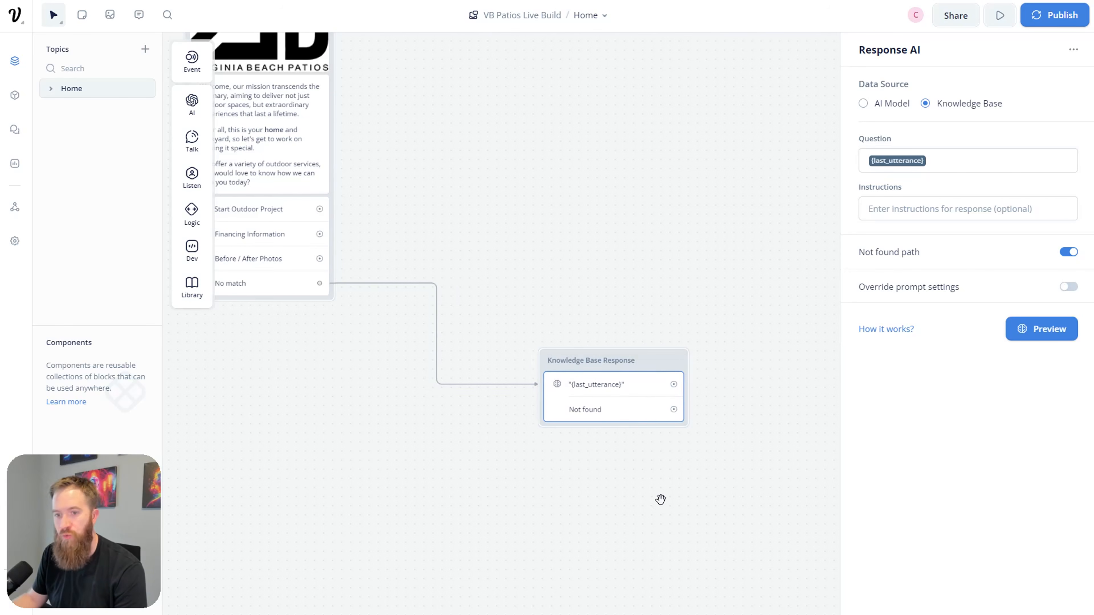
left_click_drag(666, 510, 628, 478)
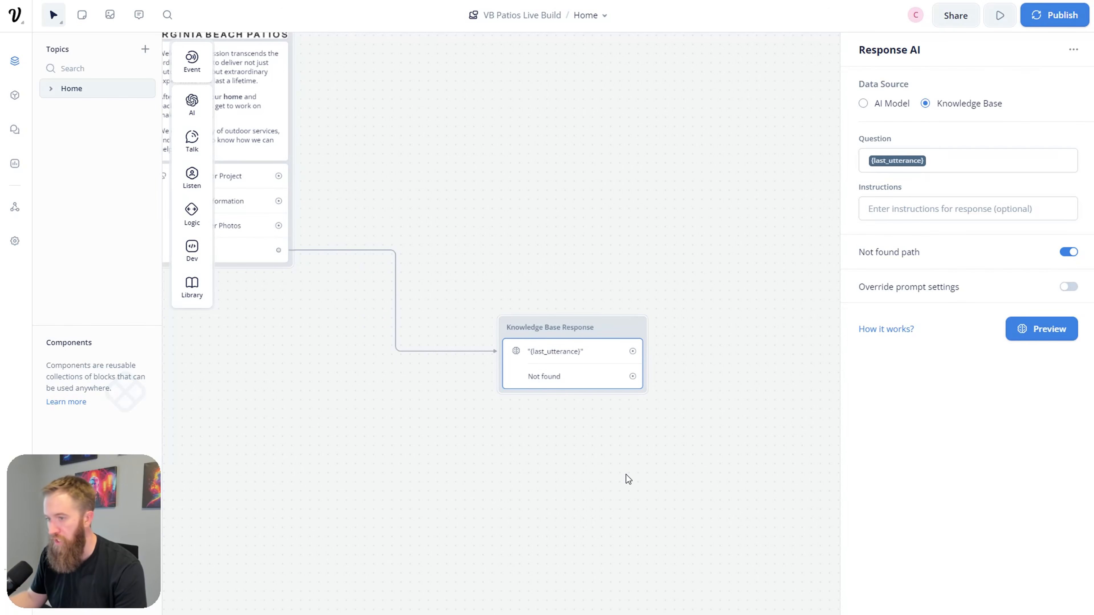
left_click_drag(632, 376, 722, 496)
mouse_move(764, 347)
left_click(848, 356)
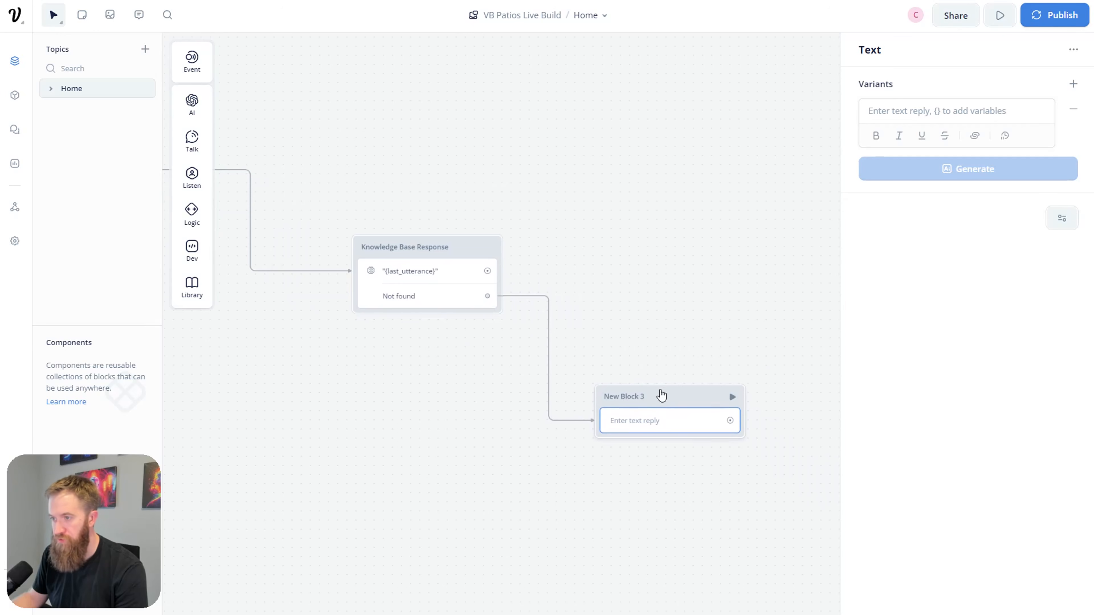
Step: Rename the new block to 'Can't Find Answer'
double_click(644, 396)
key("ctrl+a")
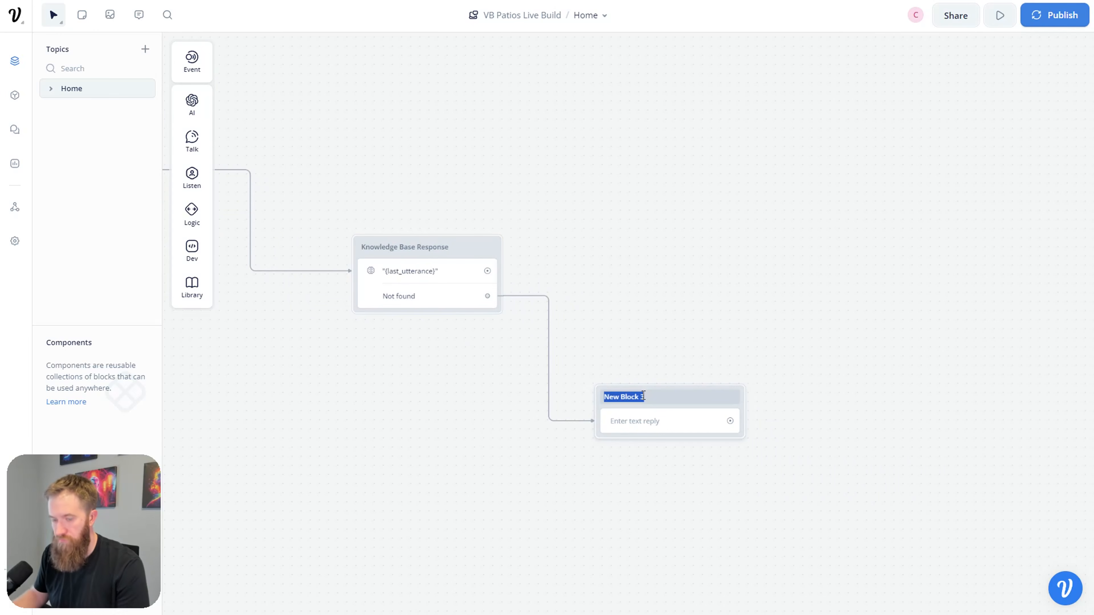
type("Can't Find Answer")
key("Return")
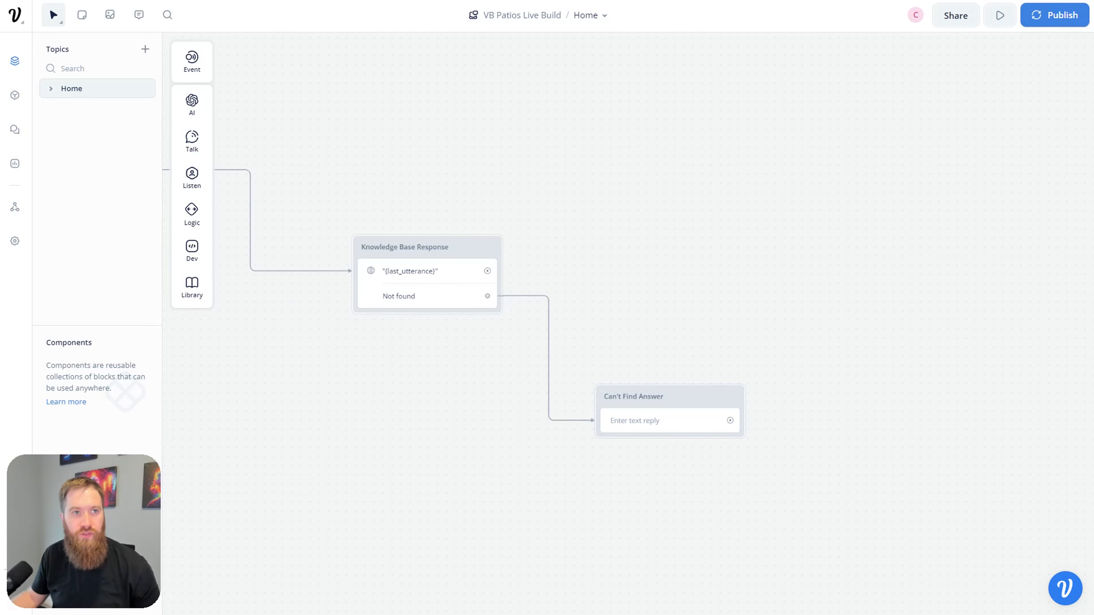
Step: Paste the apology reply offering the office phone and e-mail into the block's text
left_click(663, 426)
left_click(976, 108)
key("ctrl+v")
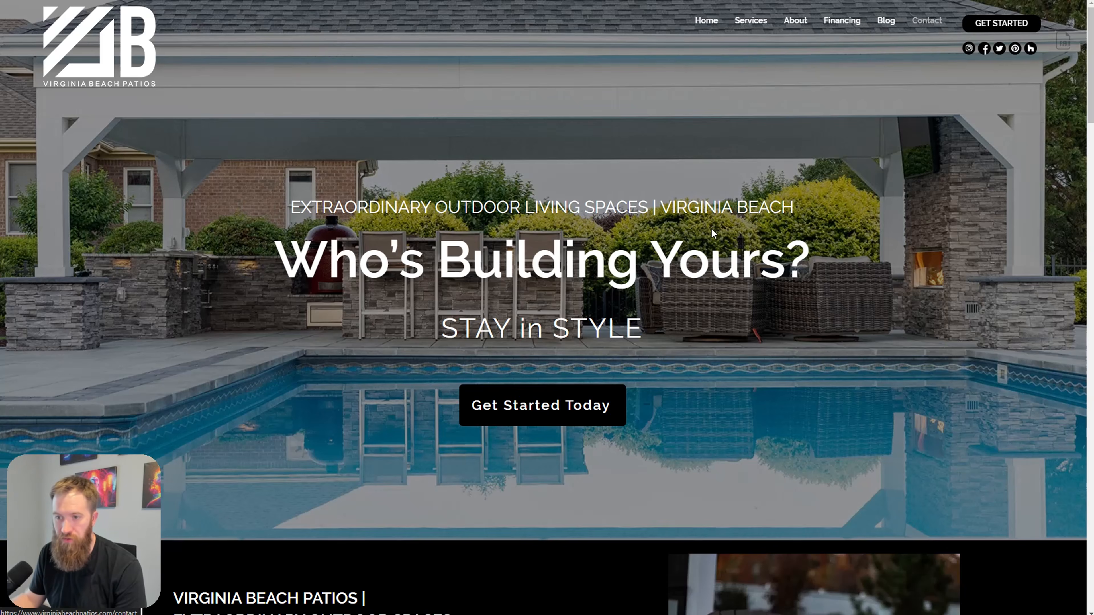
Step: Check the phone number and e-mail on the Virginia Beach Patios Contact page, then return to Voiceflow
scroll(509, 349, "down", 6)
left_click(926, 20)
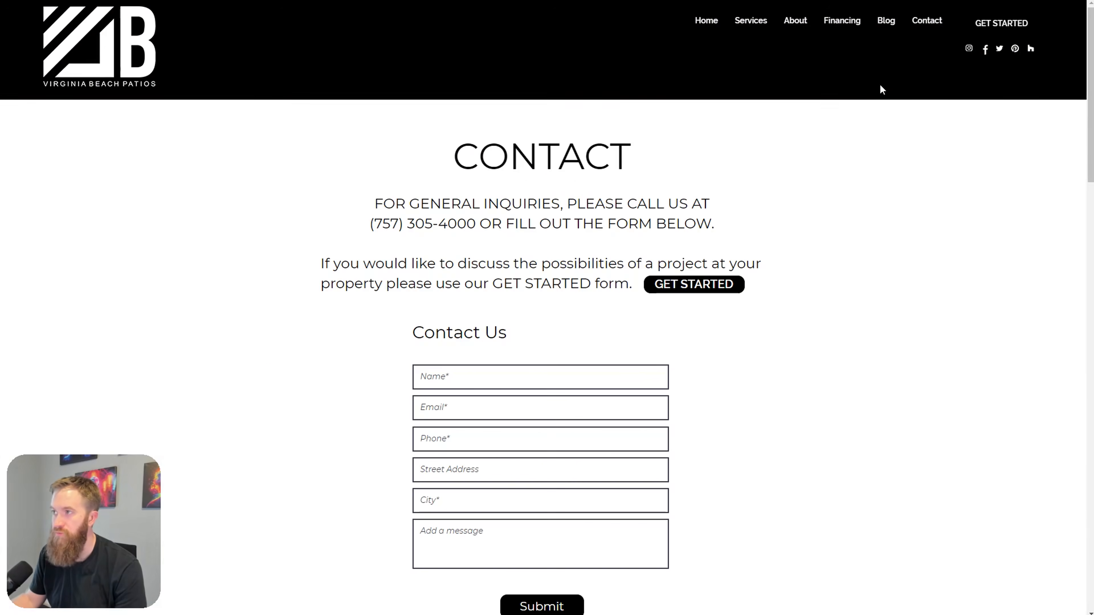
scroll(778, 308, "down", 8)
left_click_drag(336, 338, 257, 264)
left_click(400, 337)
left_click_drag(408, 354, 262, 321)
left_click(361, 337)
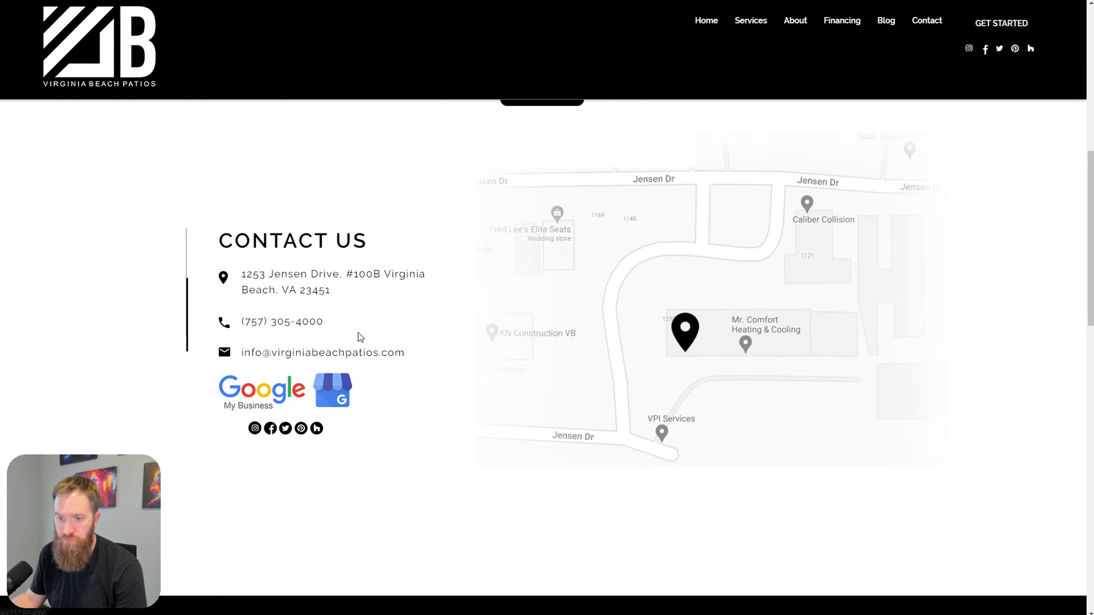
scroll(371, 366, "up", 8)
key("ctrl+Tab")
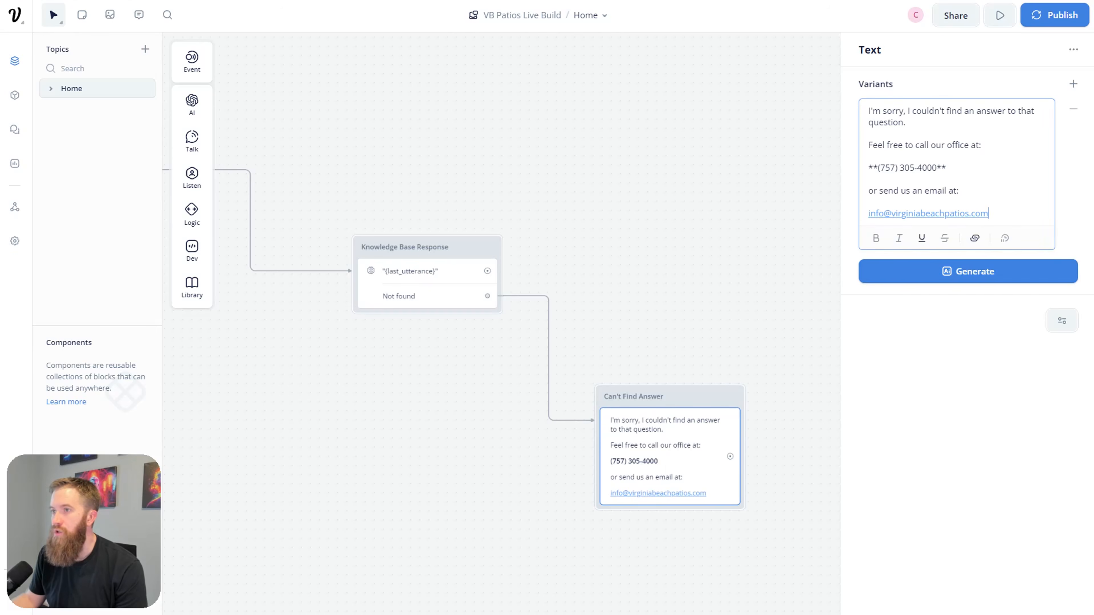
Step: Start a test conversation from the welcome block and ask 'where are you located'
left_click(673, 341)
scroll(538, 276, "up", 2)
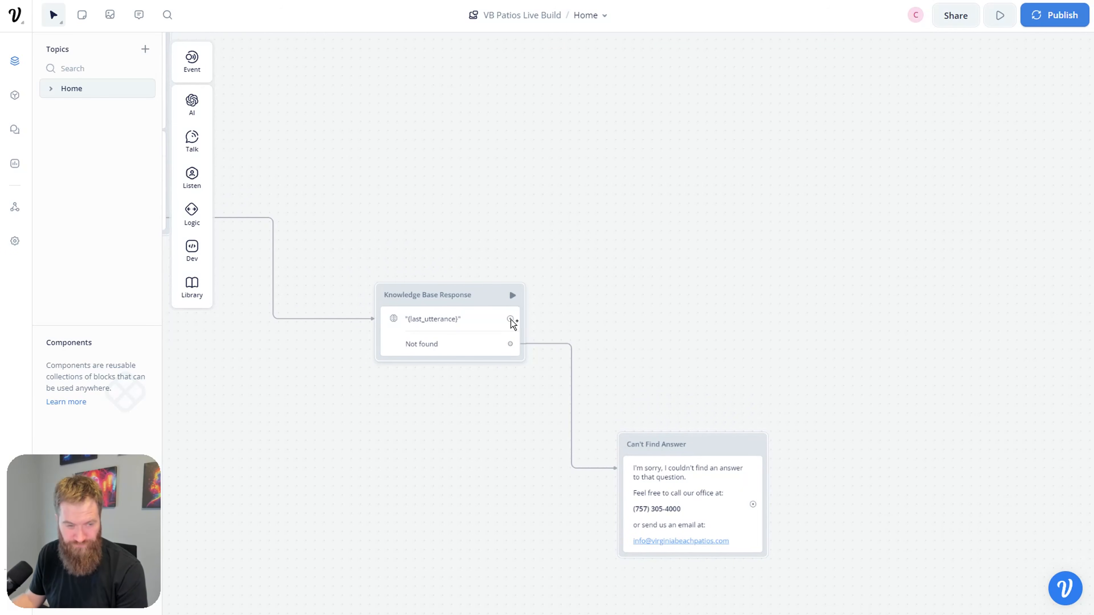
left_click_drag(309, 436, 638, 495)
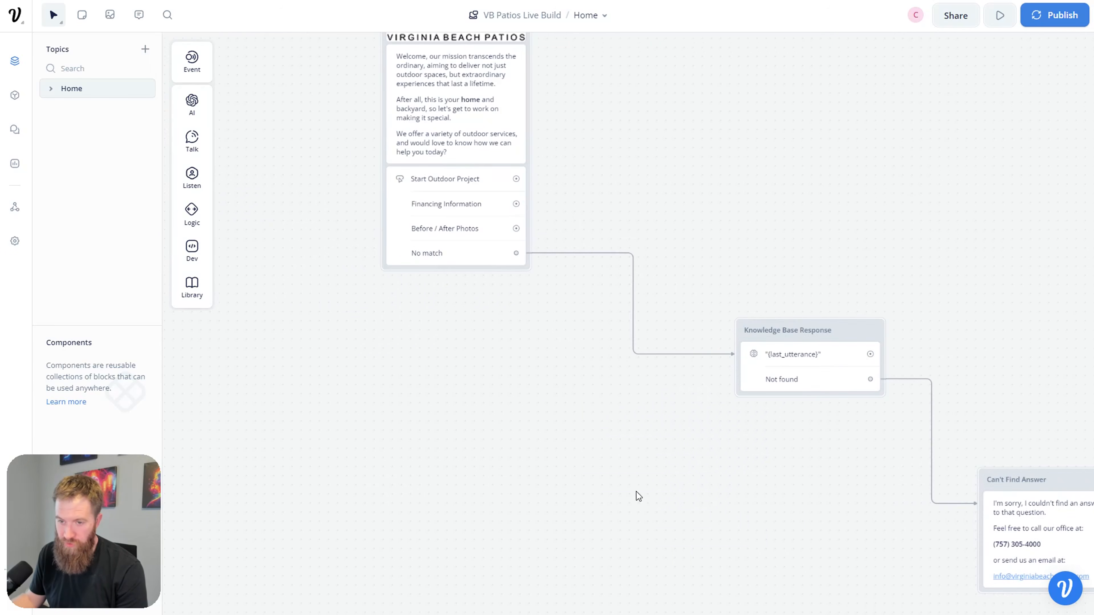
scroll(561, 408, "up", 5)
scroll(620, 520, "left", 4)
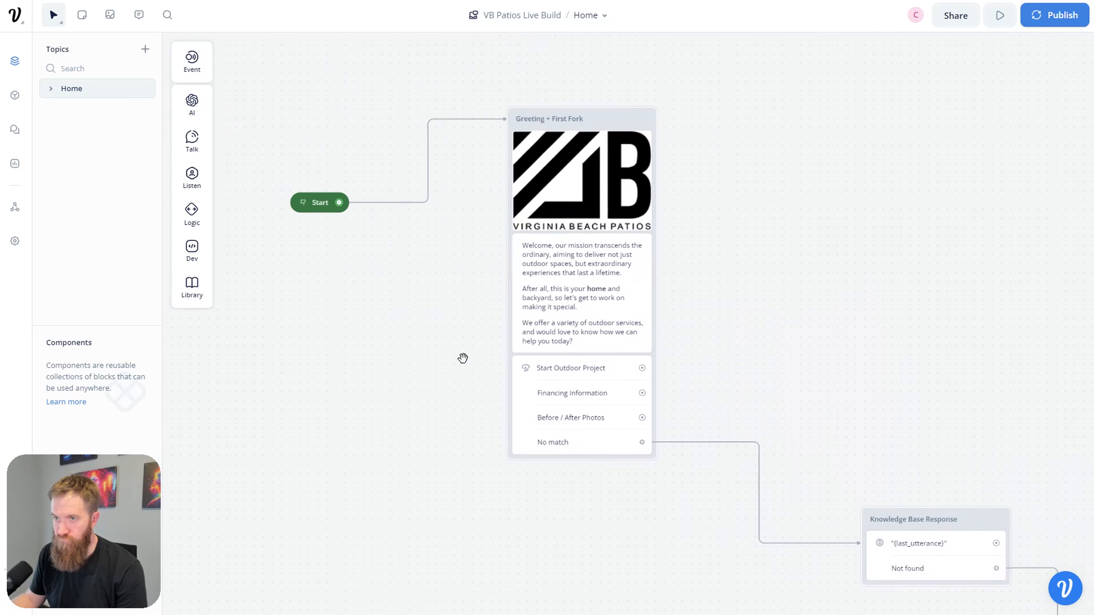
left_click(360, 220)
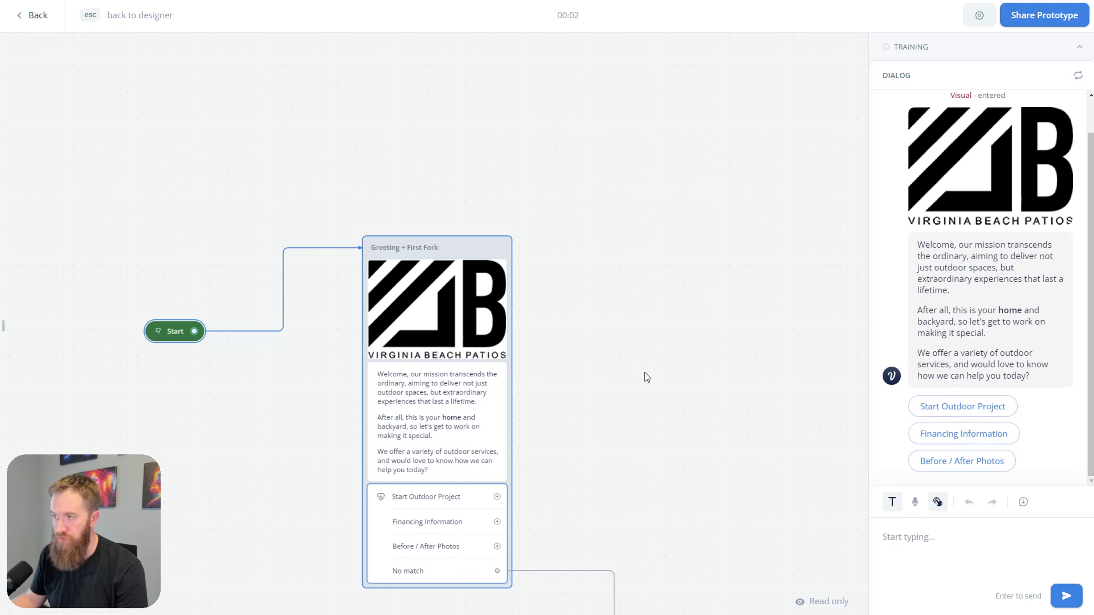
type("wh")
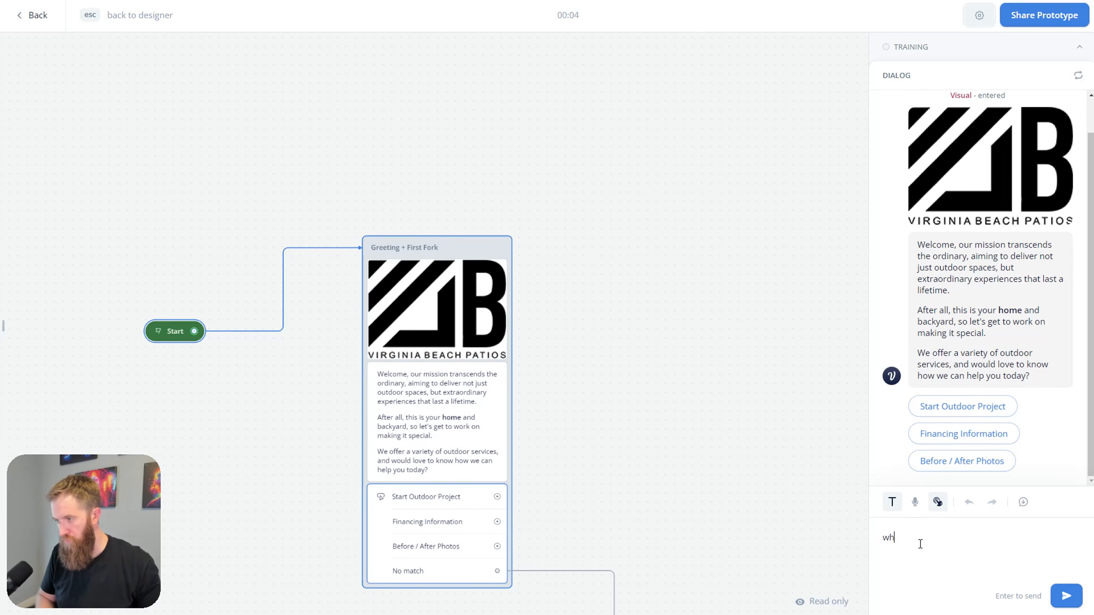
type("ere are you located")
key("Return")
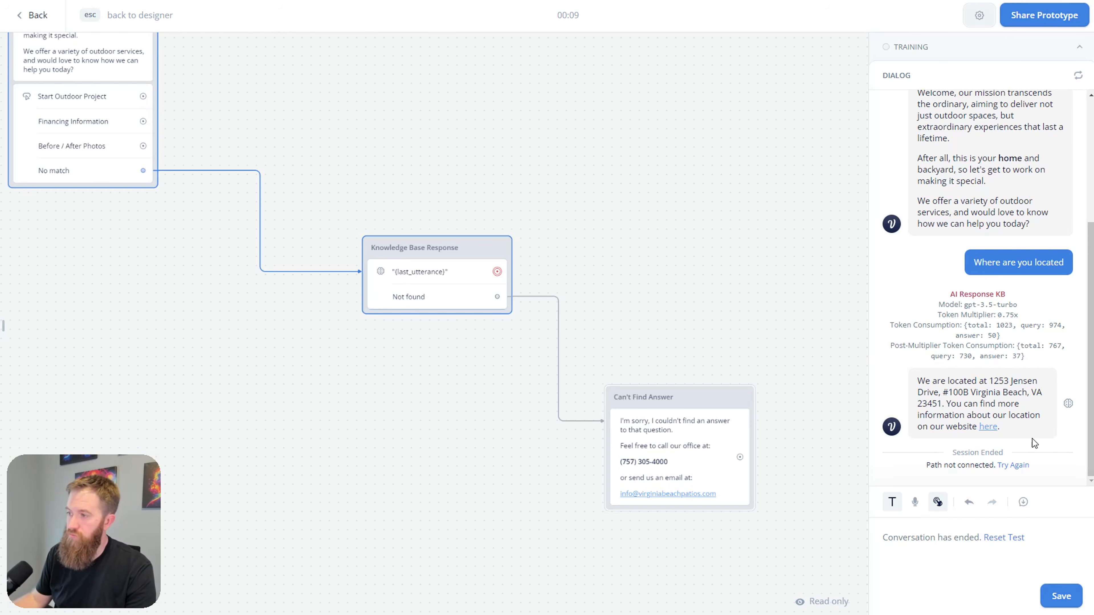
left_click(989, 426)
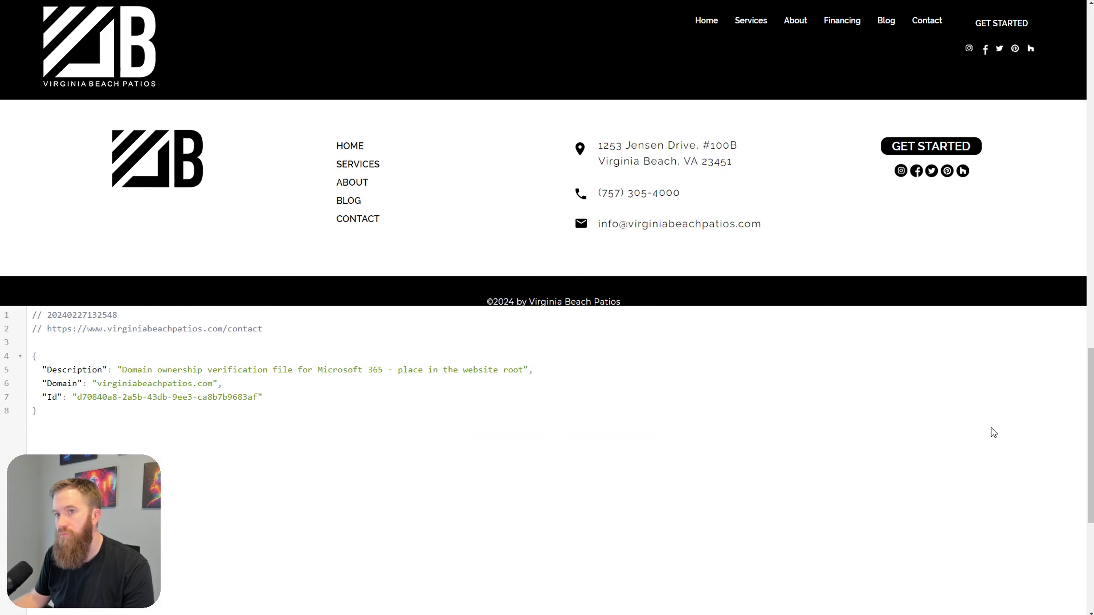
scroll(846, 406, "up", 10)
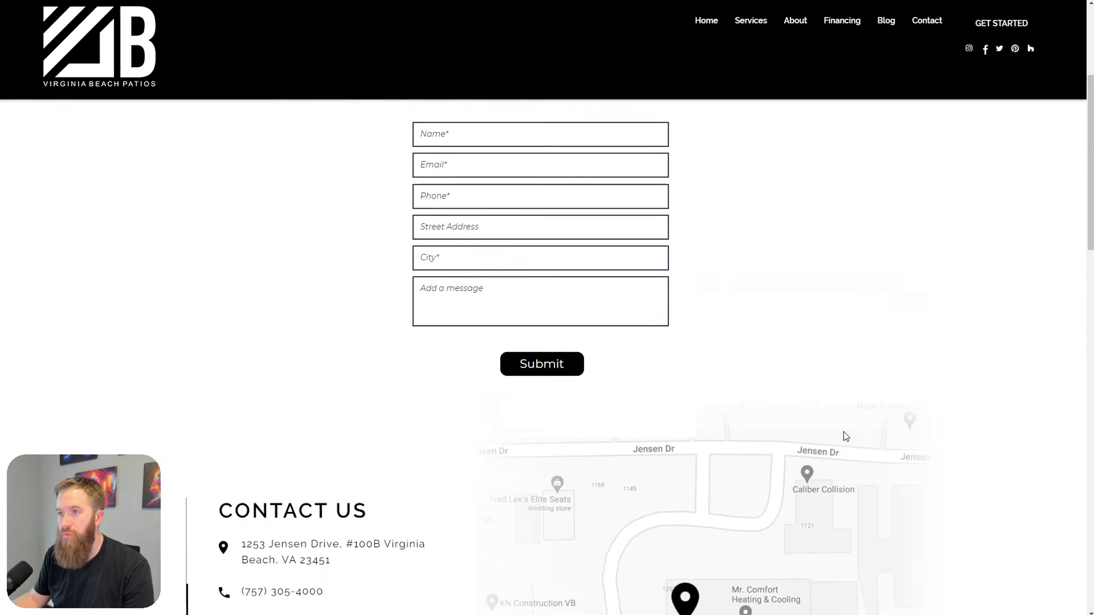
scroll(844, 432, "up", 5)
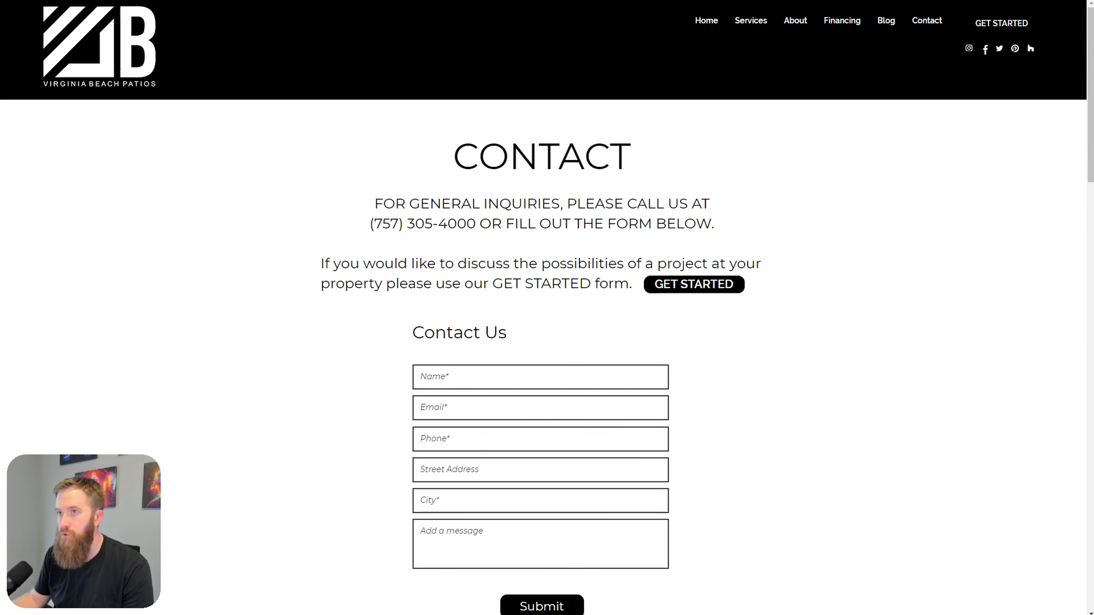
key("ctrl+w")
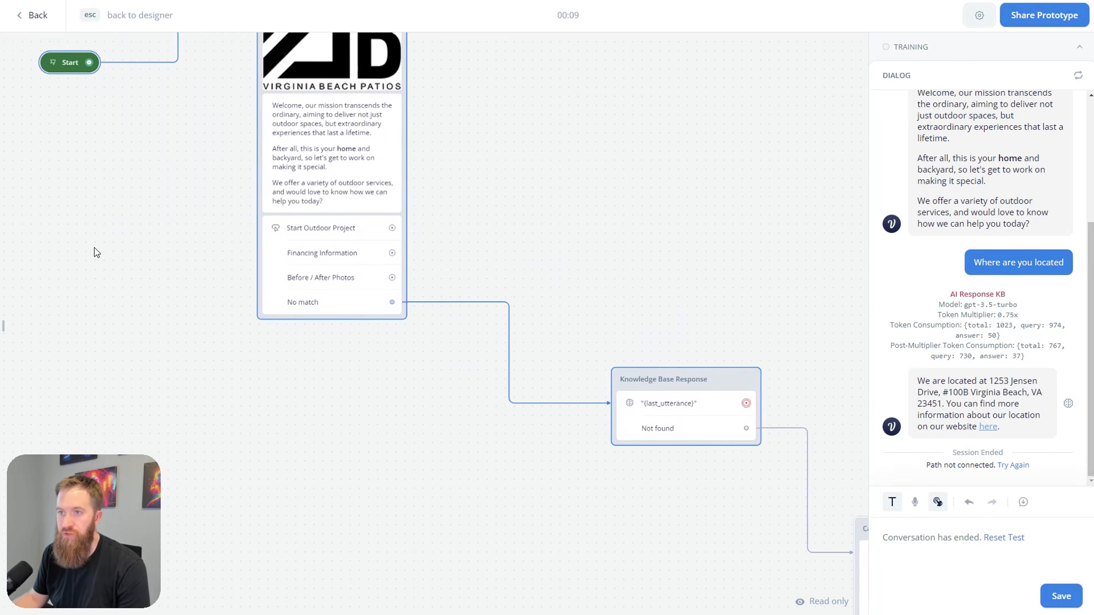
Step: Restart the test, ask 'what types of outdoor projects do you perform?' and scroll through the reply
left_click(153, 138)
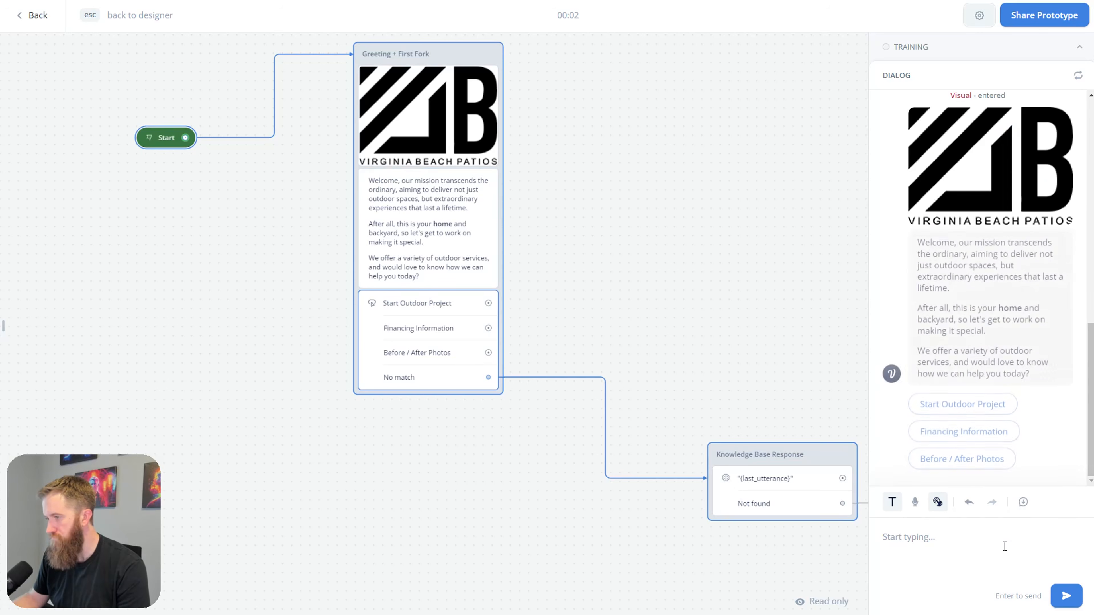
type("what")
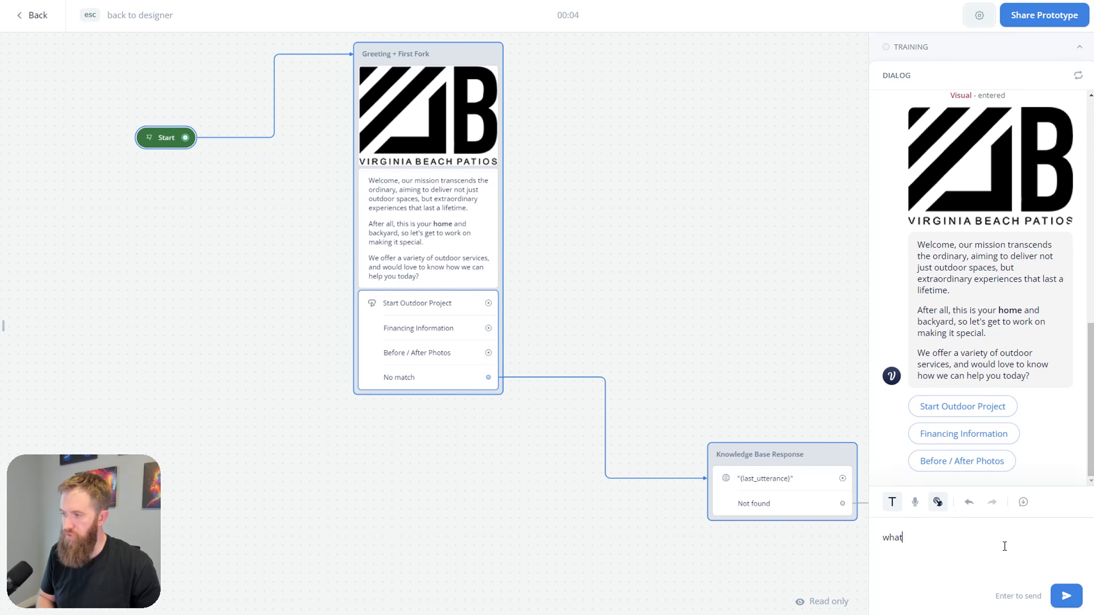
type(" types of outdoor pro")
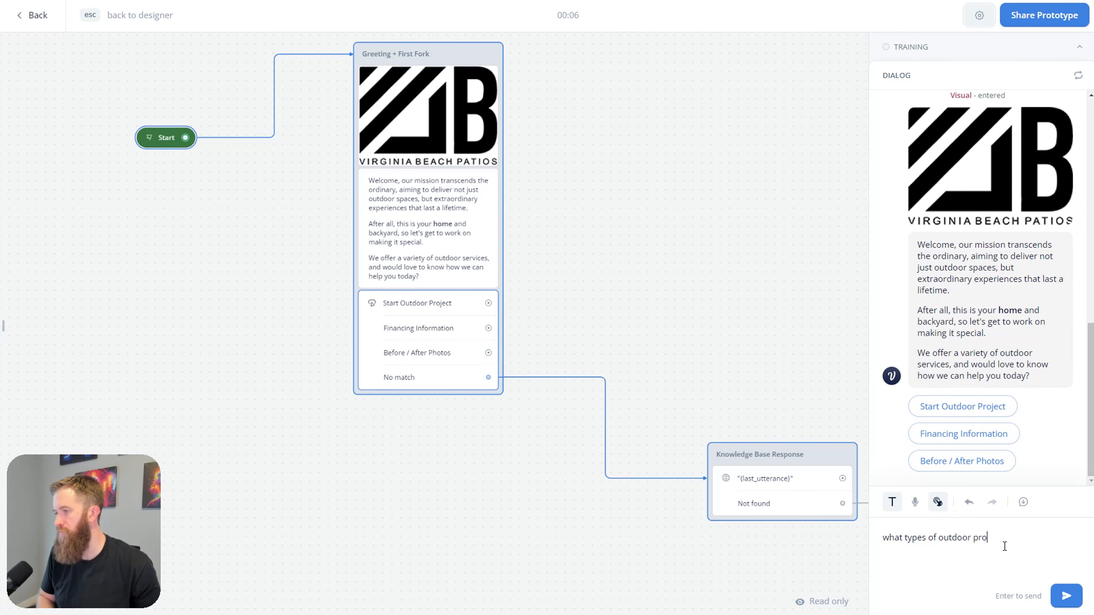
type("jects do you perform?")
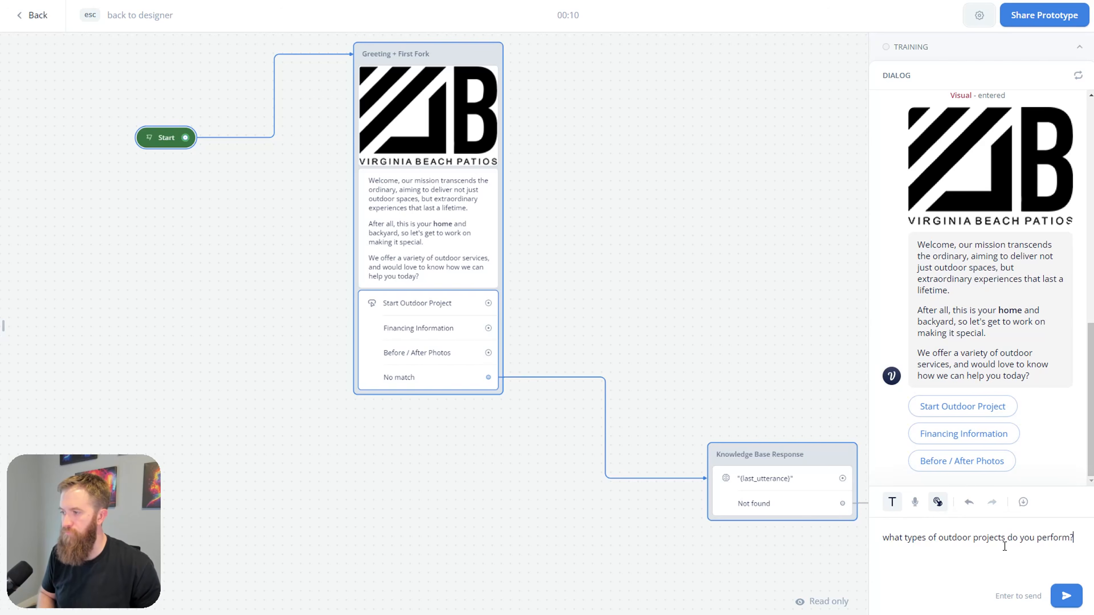
key("Return")
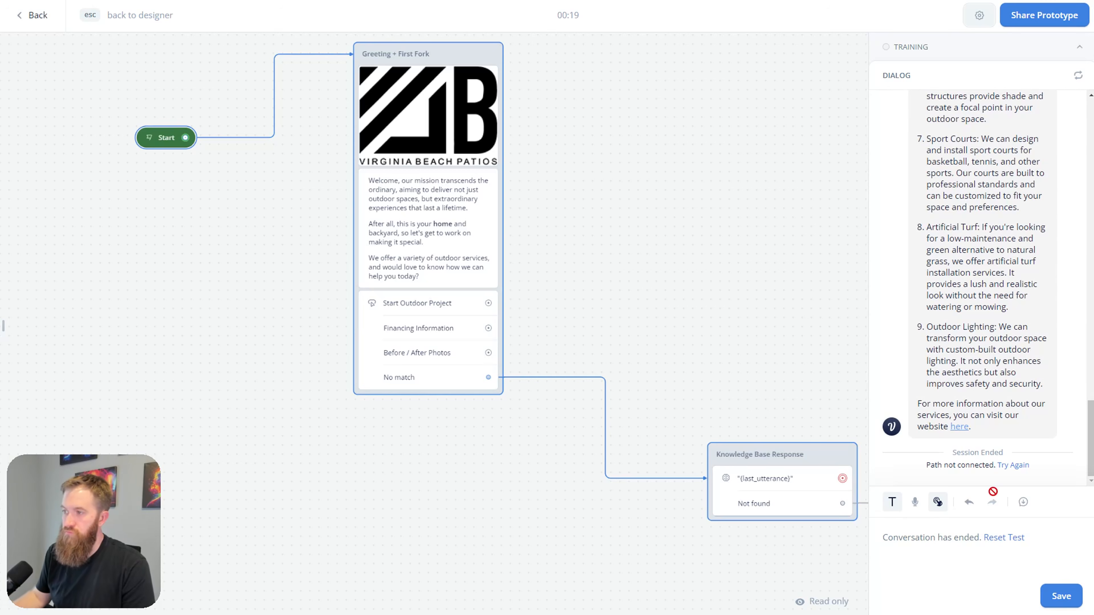
scroll(1030, 392, "up", 10)
scroll(1031, 392, "up", 4)
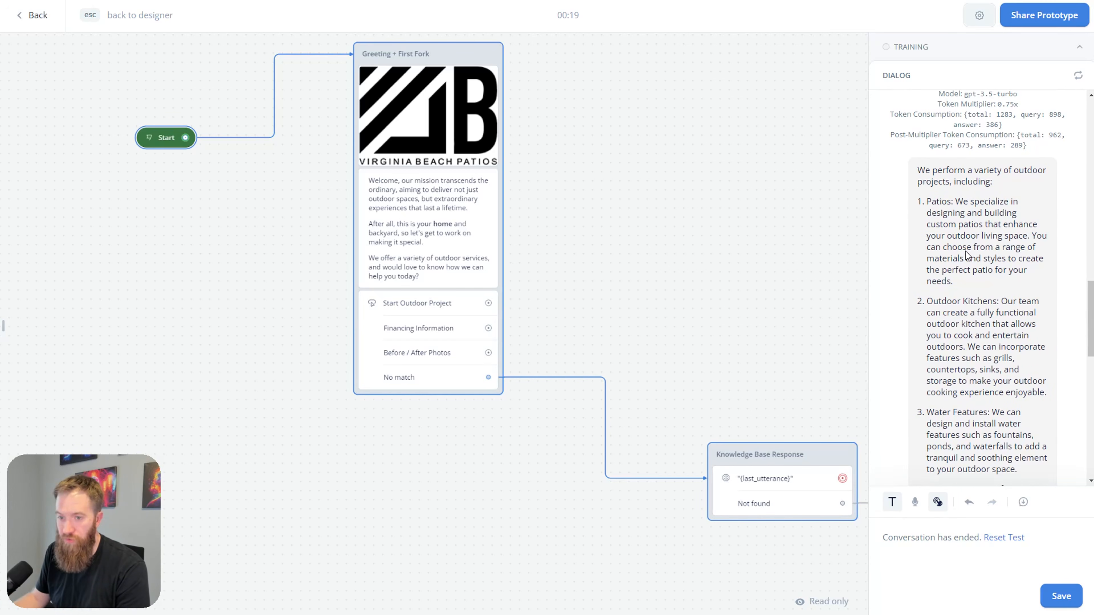
scroll(982, 281, "down", 4)
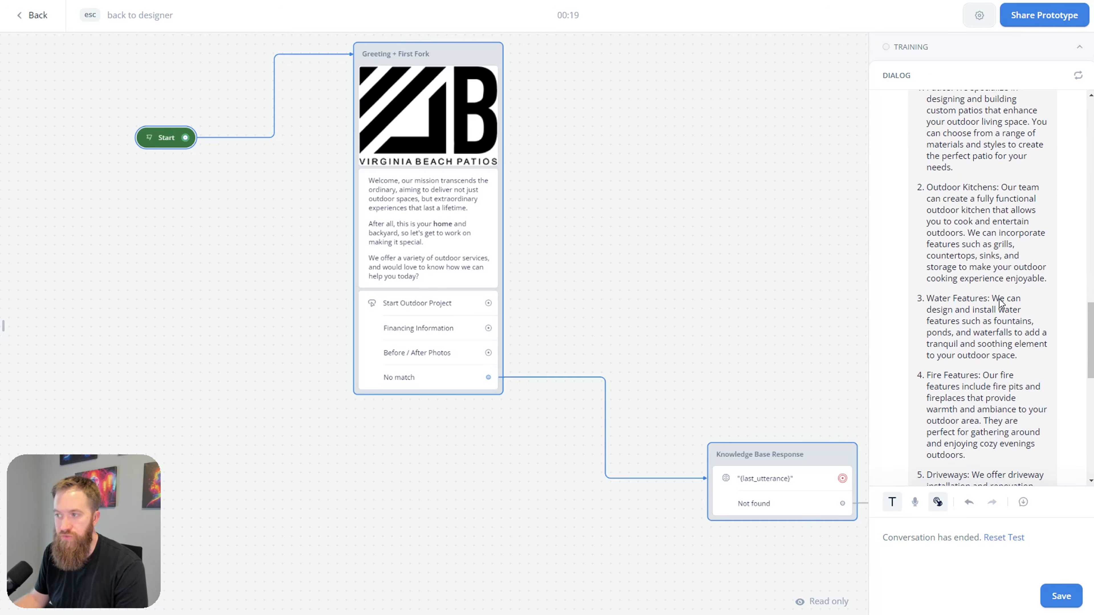
scroll(1000, 302, "down", 5)
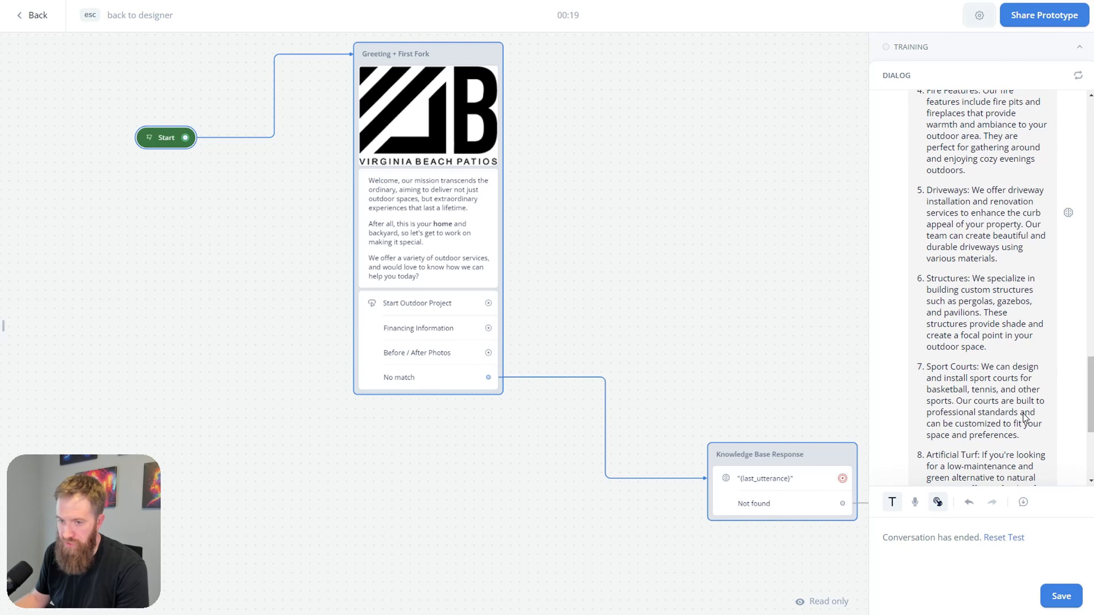
scroll(1023, 413, "down", 5)
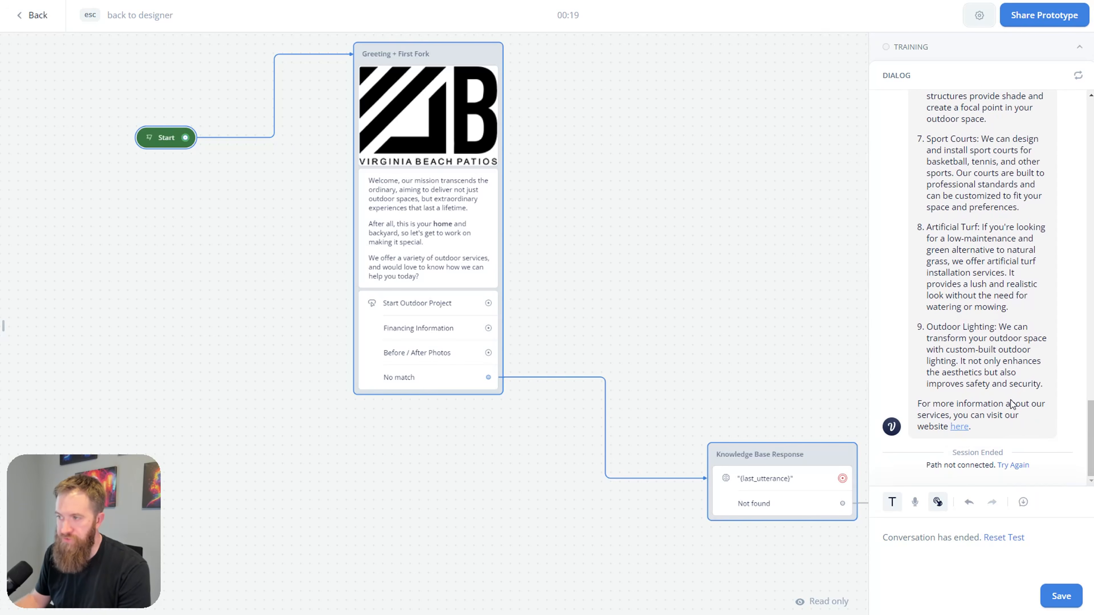
left_click(959, 426)
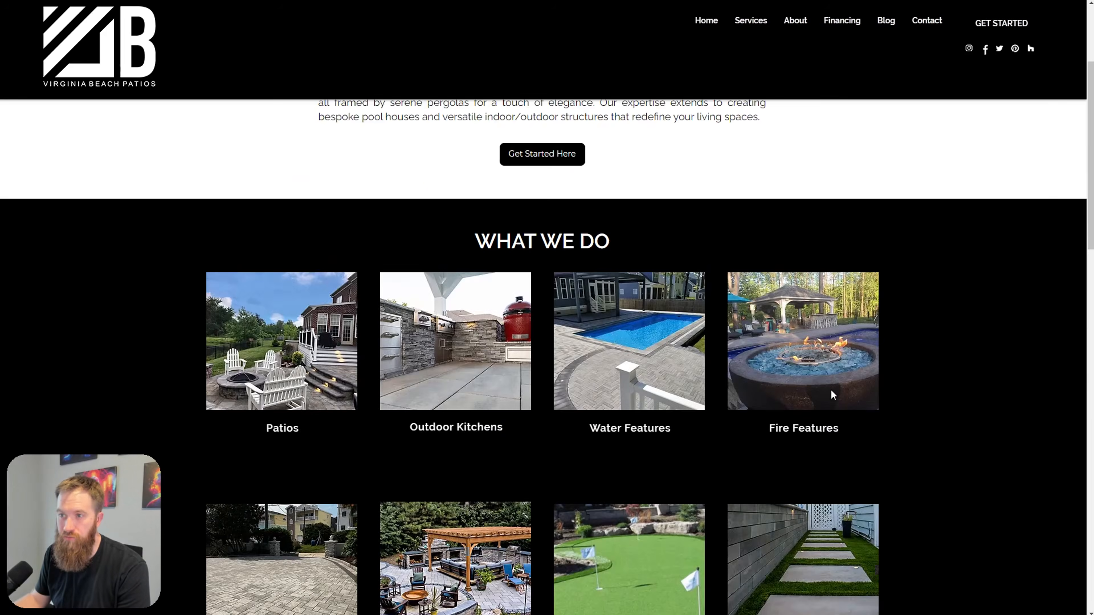
scroll(831, 389, "up", 3)
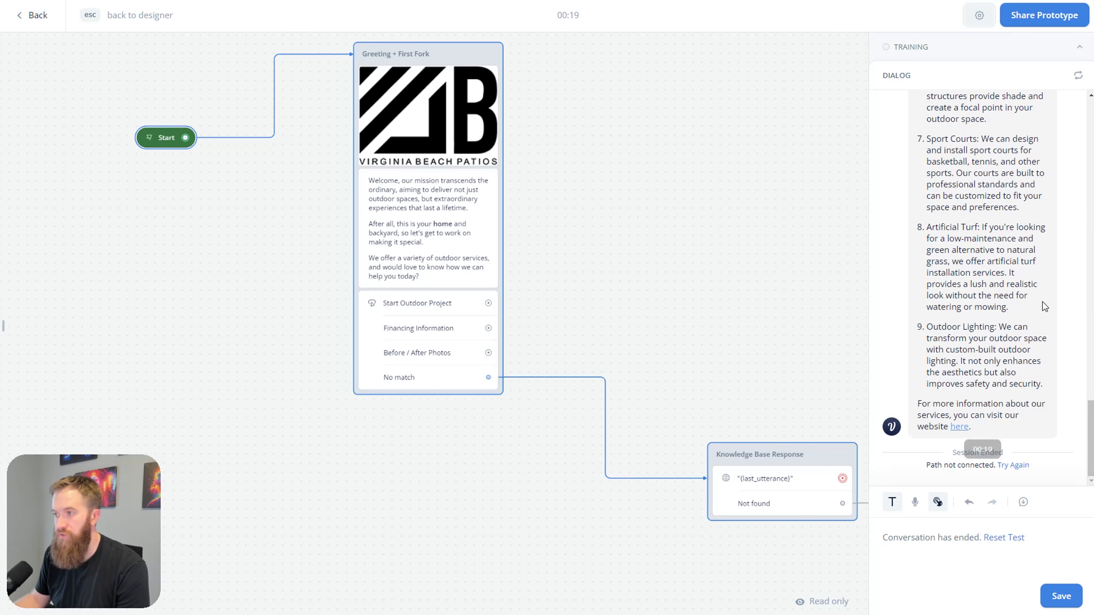
scroll(1039, 358, "up", 10)
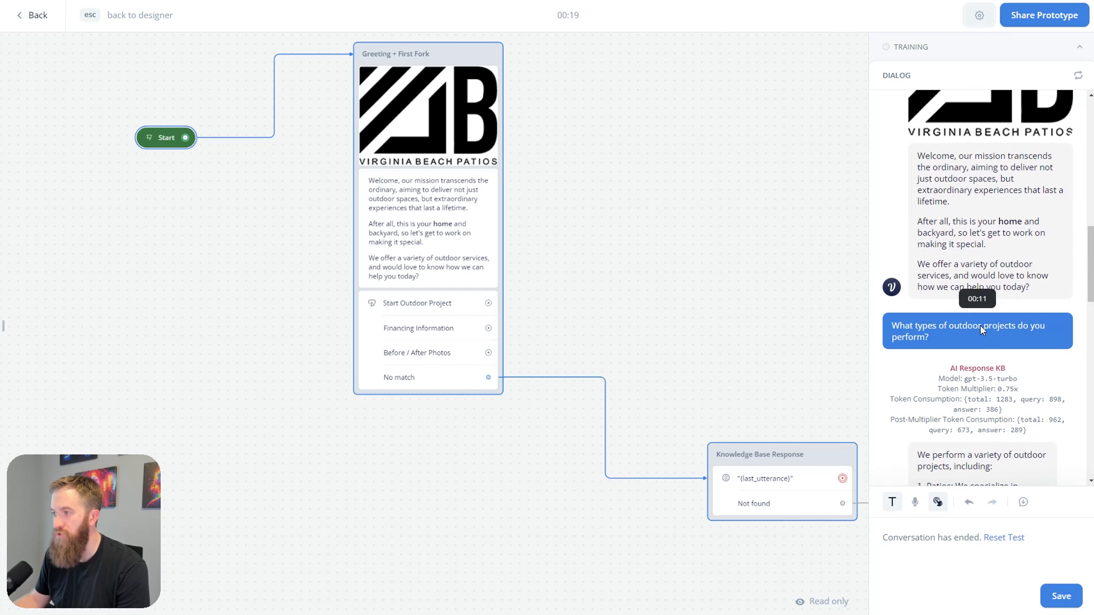
Step: Review the test chat and Can't Find Answer block, then switch to Miro's Live Build VB Patios board
scroll(1015, 341, "down", 15)
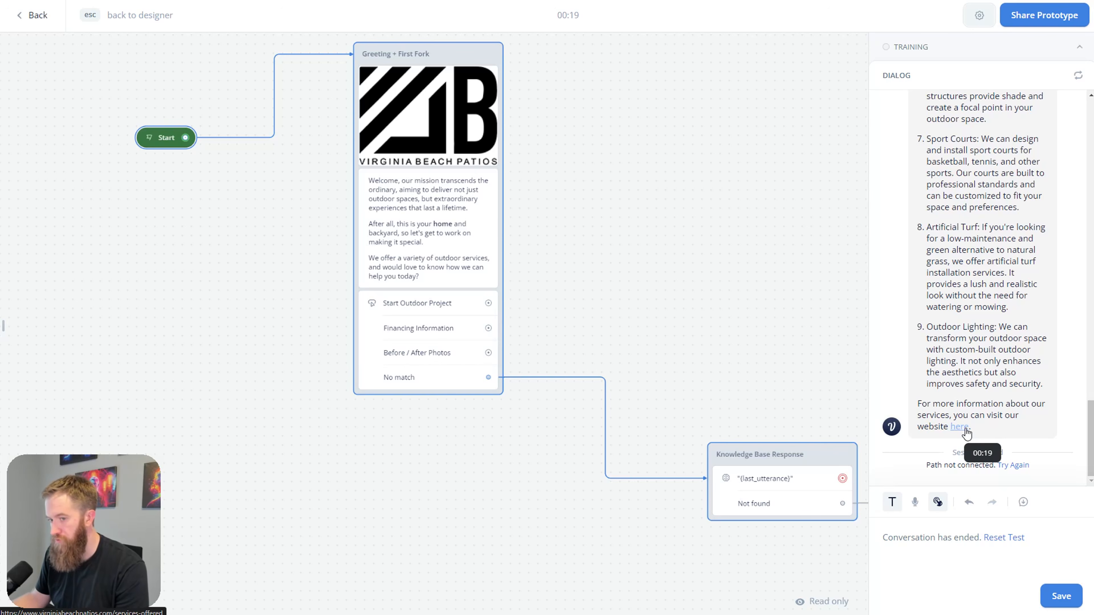
scroll(1016, 327, "up", 4)
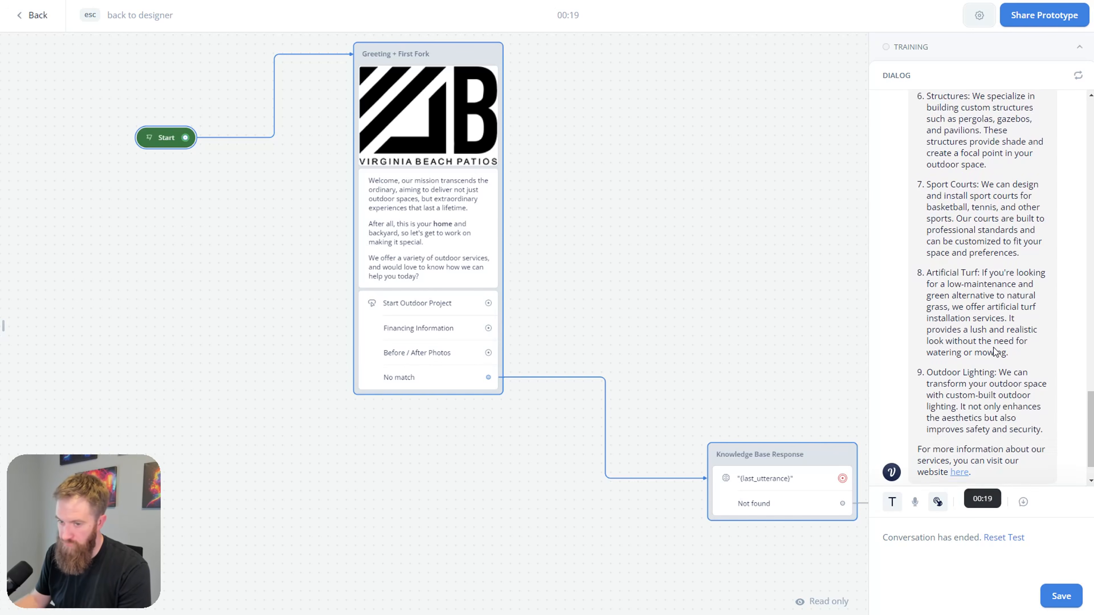
scroll(997, 356, "down", 4)
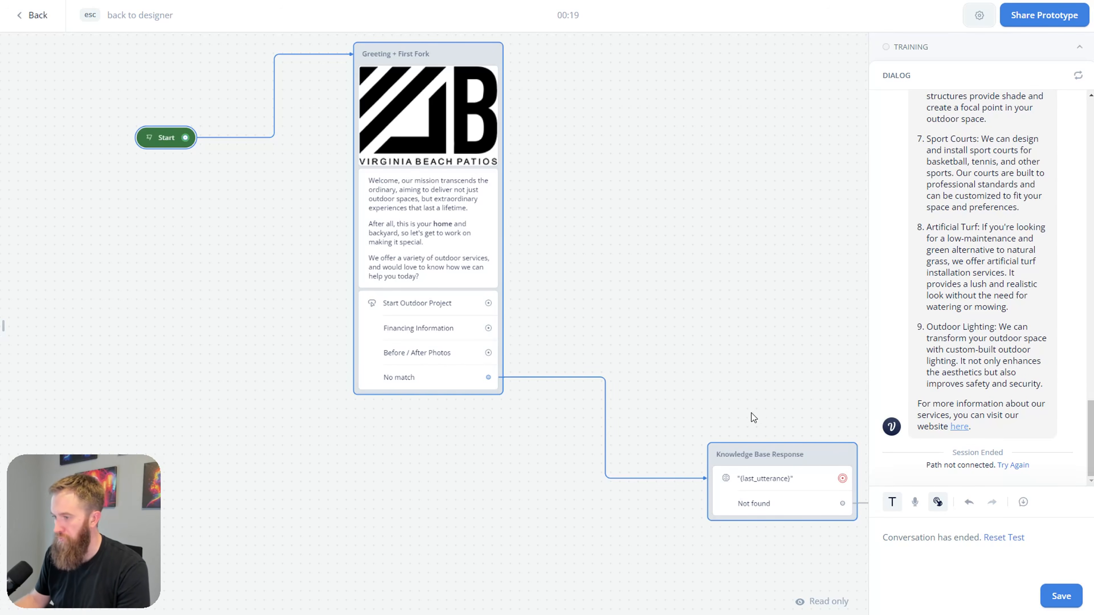
left_click_drag(777, 361, 469, 243)
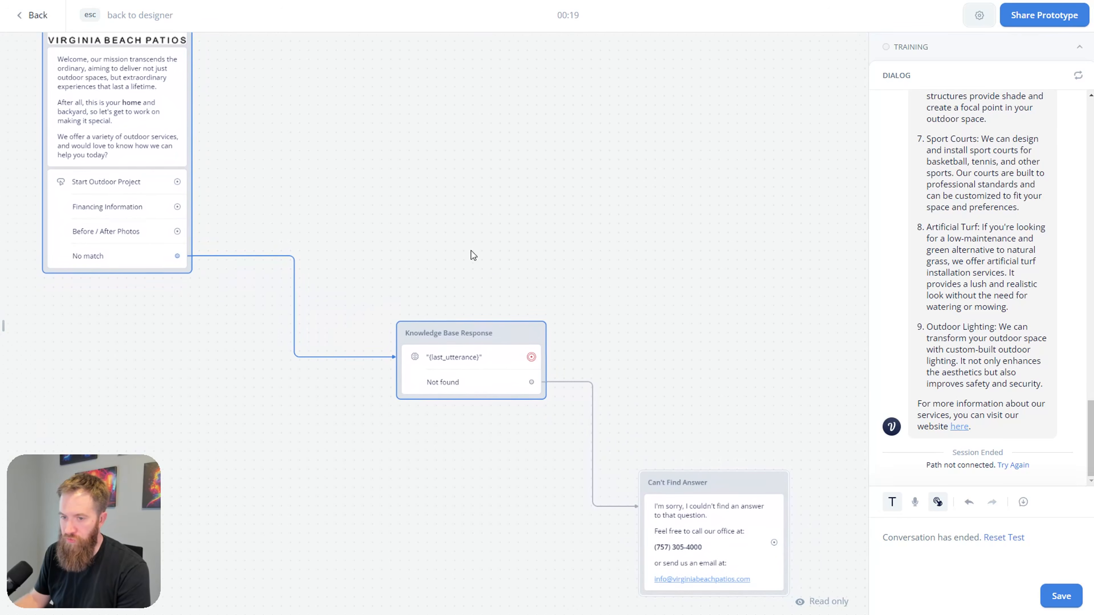
left_click(580, 3)
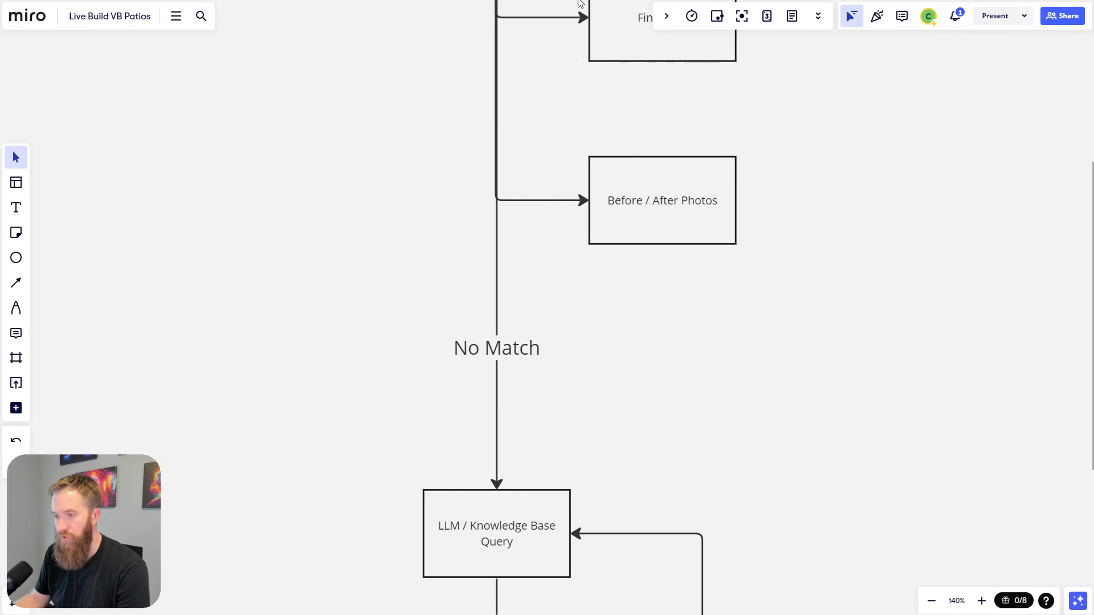
Step: Review the plan's No Match → LLM / Knowledge Base Query → New question loop, then return to Voiceflow
left_click_drag(603, 398, 596, 149)
scroll(644, 377, "down", 5)
left_click_drag(644, 418, 642, 366)
scroll(639, 383, "up", 7)
scroll(639, 383, "down", 1)
scroll(628, 356, "down", 1)
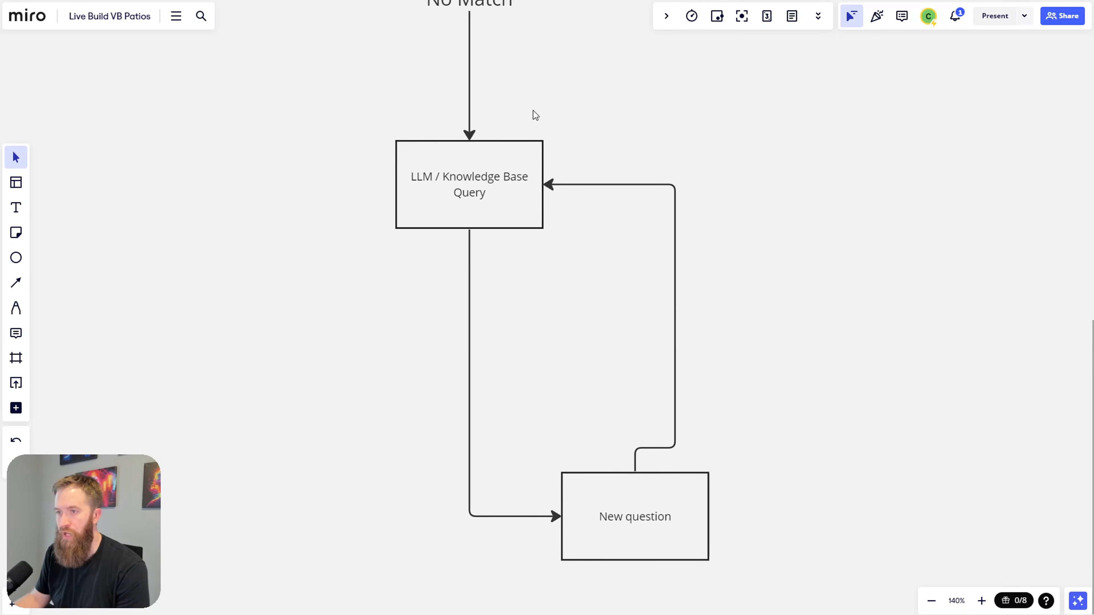
scroll(583, 302, "up", 2)
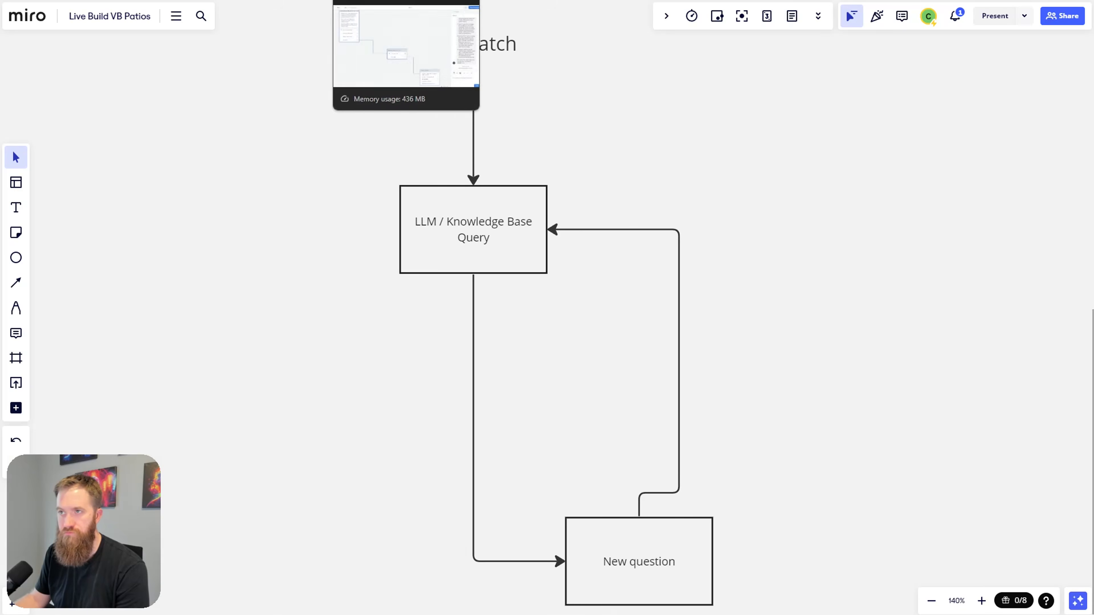
left_click(379, 0)
left_click_drag(653, 351, 527, 343)
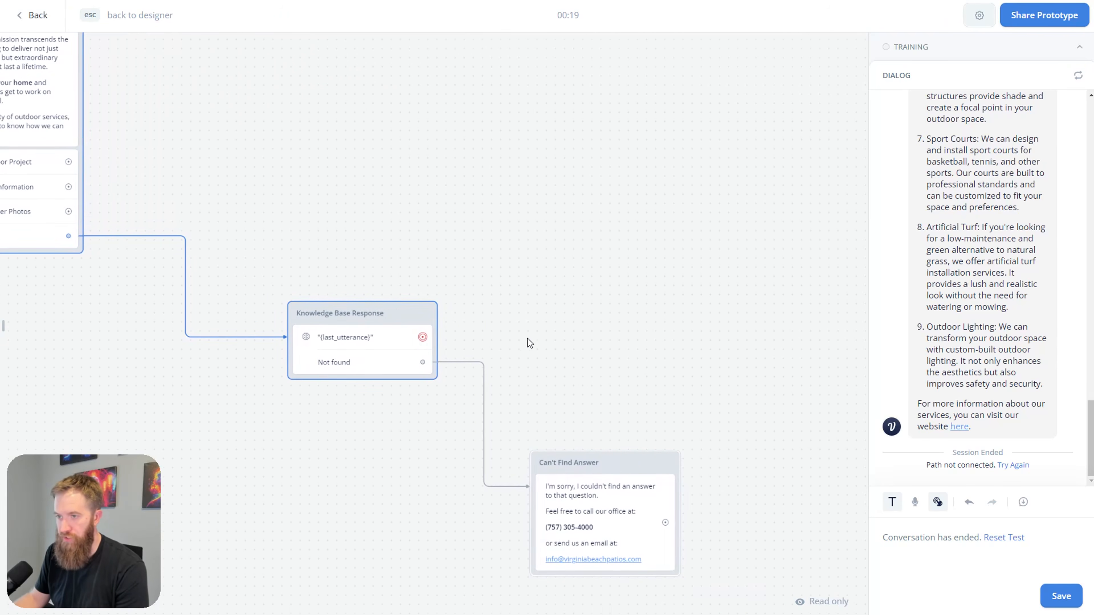
Step: Add a 'New question' text block after Knowledge Base Response saying "Is there anything else I can help you with?"
key("Escape")
left_click_drag(517, 321, 700, 254)
mouse_move(781, 288)
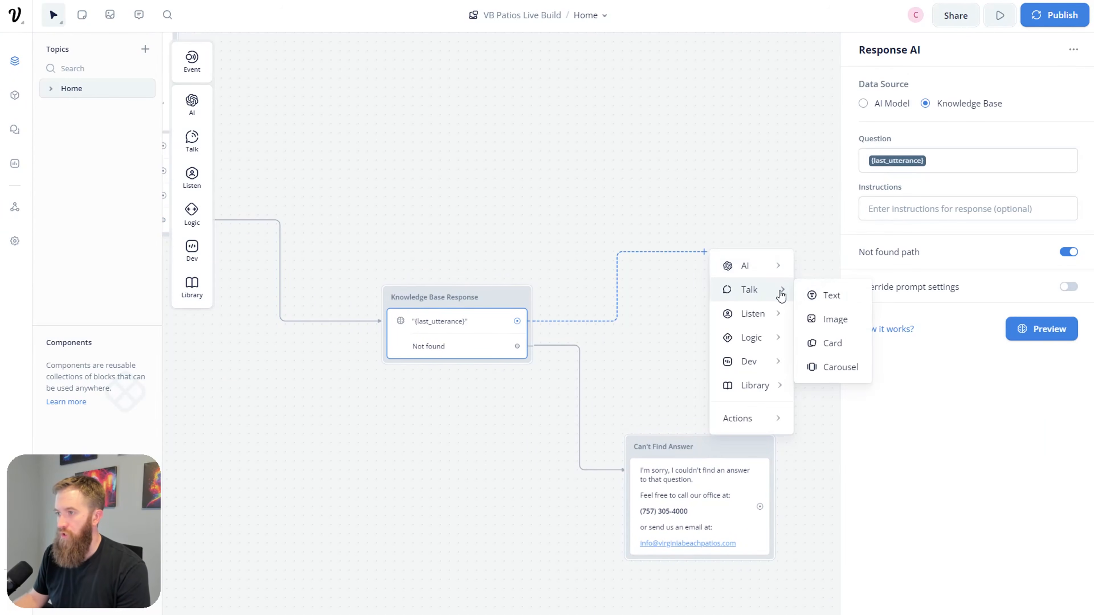
left_click(823, 293)
triple_click(728, 234)
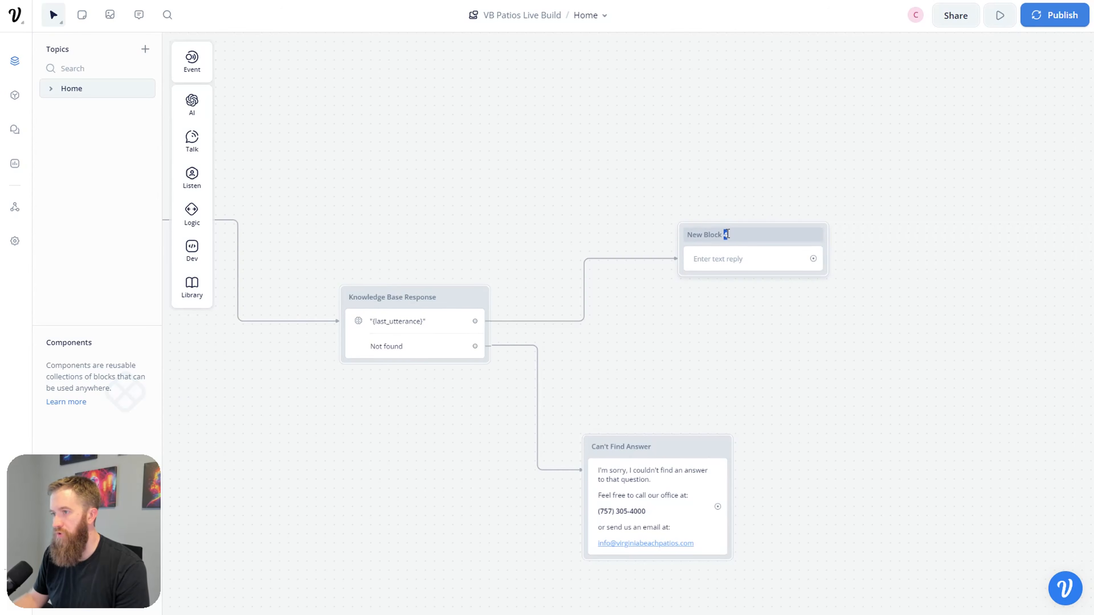
type("New question")
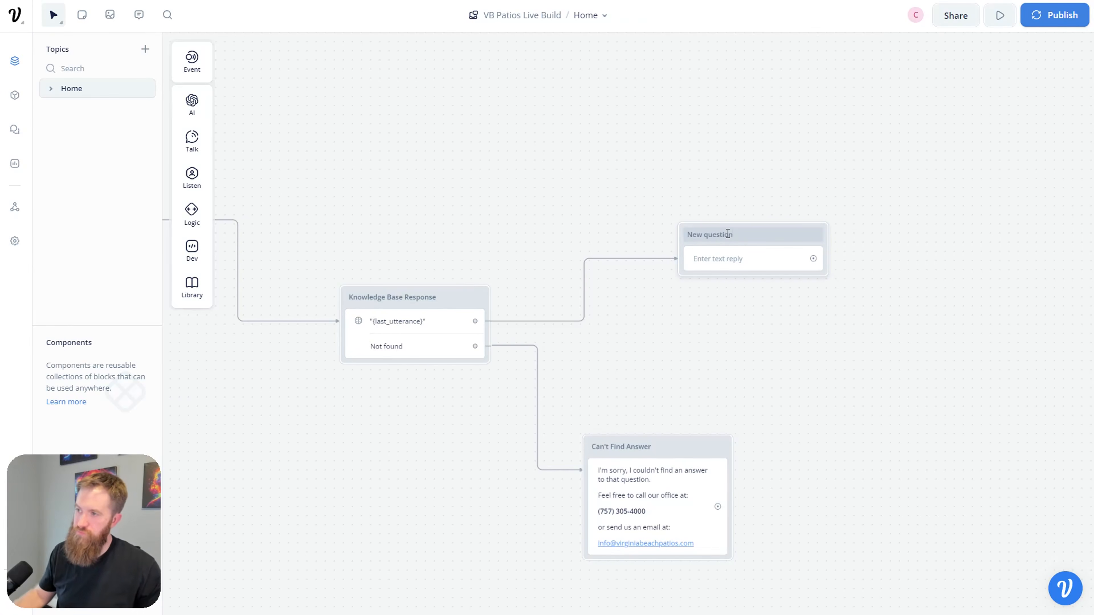
left_click(709, 263)
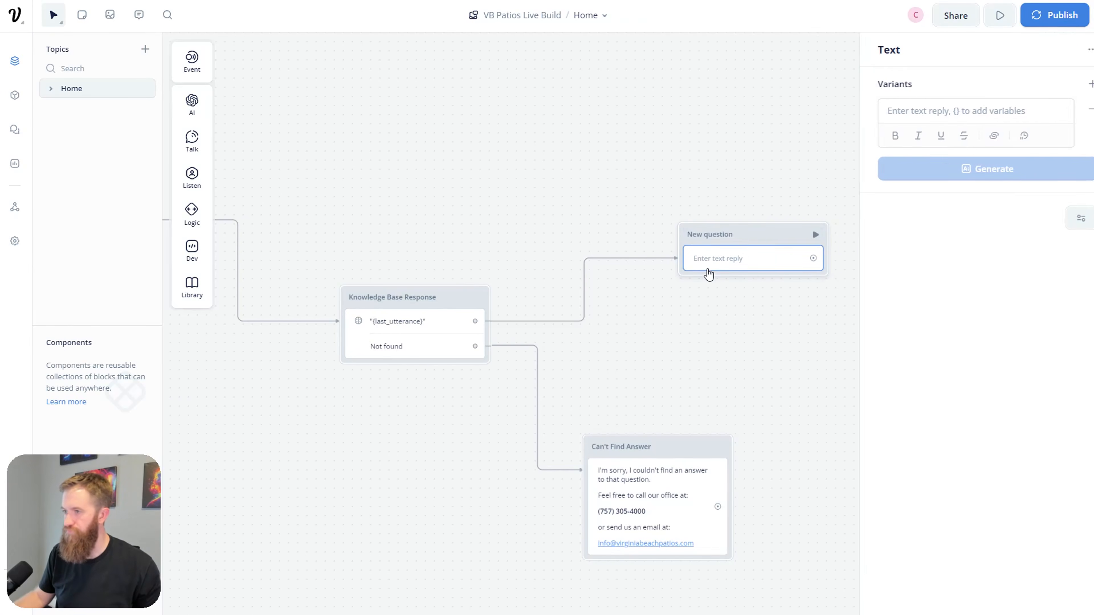
left_click(924, 112)
type("Is there anything else I can help you with?")
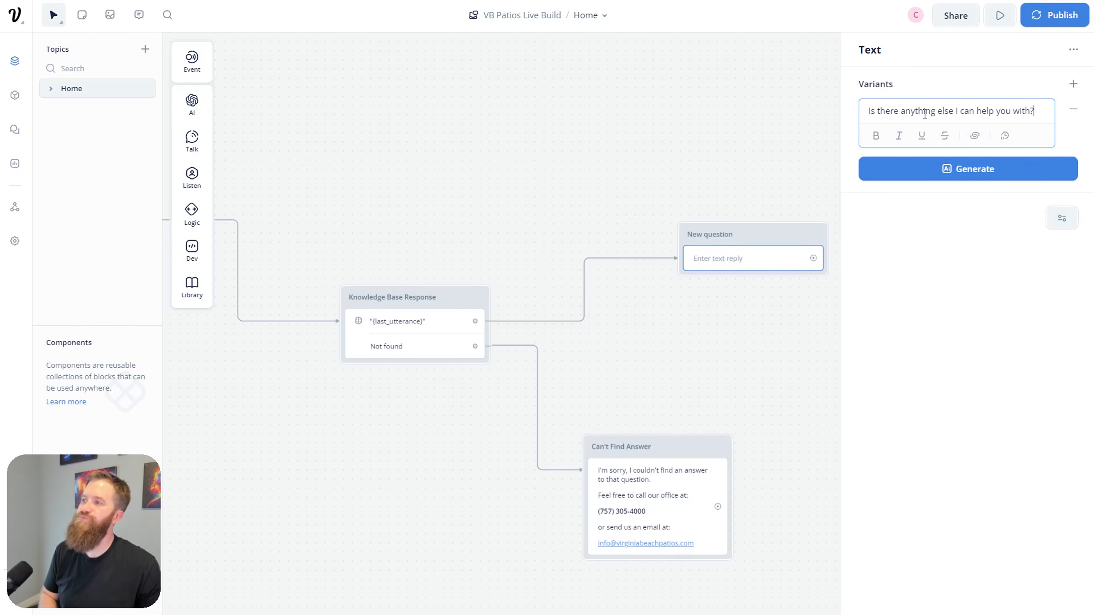
Step: Rearrange Knowledge Base Response, Can't Find Answer below it, and New question beside it
left_click_drag(781, 325, 623, 327)
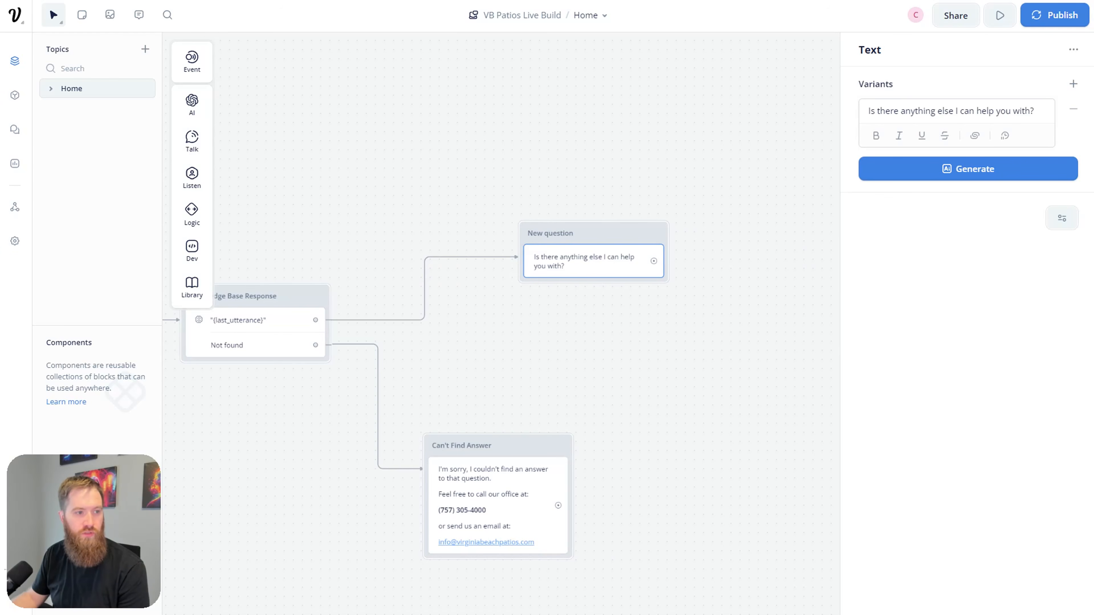
left_click(548, 319)
left_click_drag(549, 320, 705, 354)
left_click(586, 288)
scroll(758, 438, "down", 5)
left_click_drag(573, 337, 476, 491)
left_click_drag(722, 441, 618, 566)
left_click_drag(796, 290, 598, 413)
Step: Connect New question back to the greeting's Start Outdoor Project choice and tidy the connection routing
left_click_drag(654, 433, 338, 227)
scroll(545, 284, "left", 5)
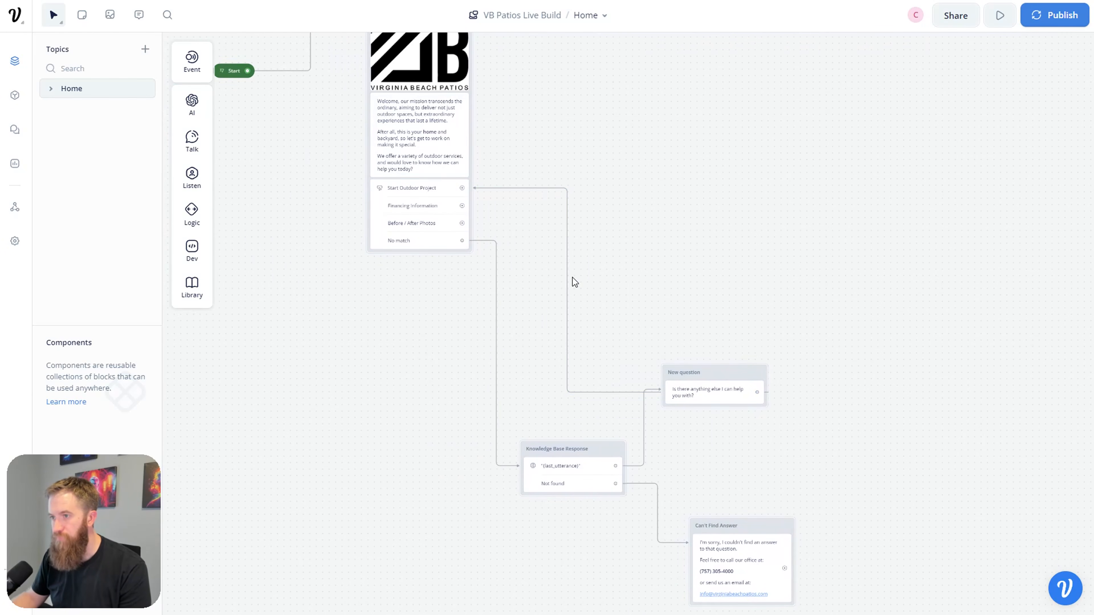
left_click_drag(566, 281, 316, 290)
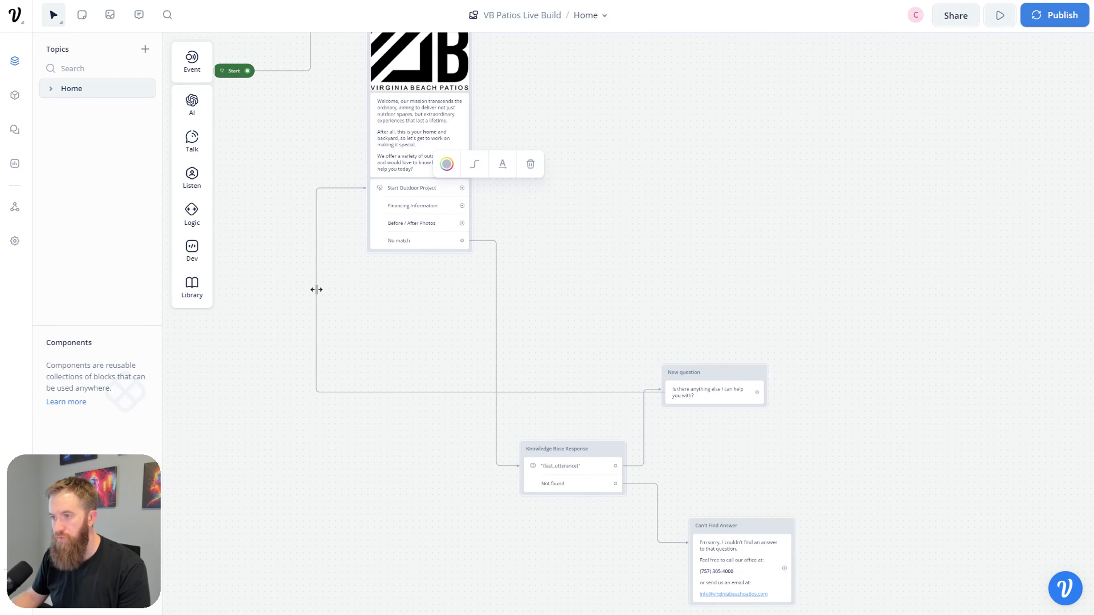
left_click(646, 390)
left_click_drag(647, 390, 647, 426)
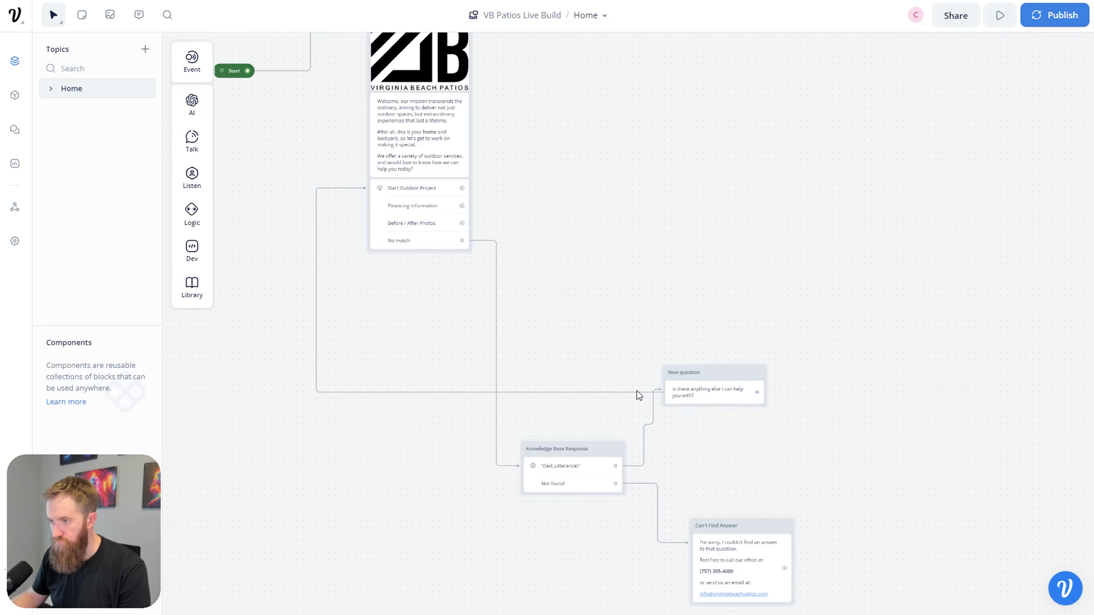
left_click_drag(636, 392, 781, 356)
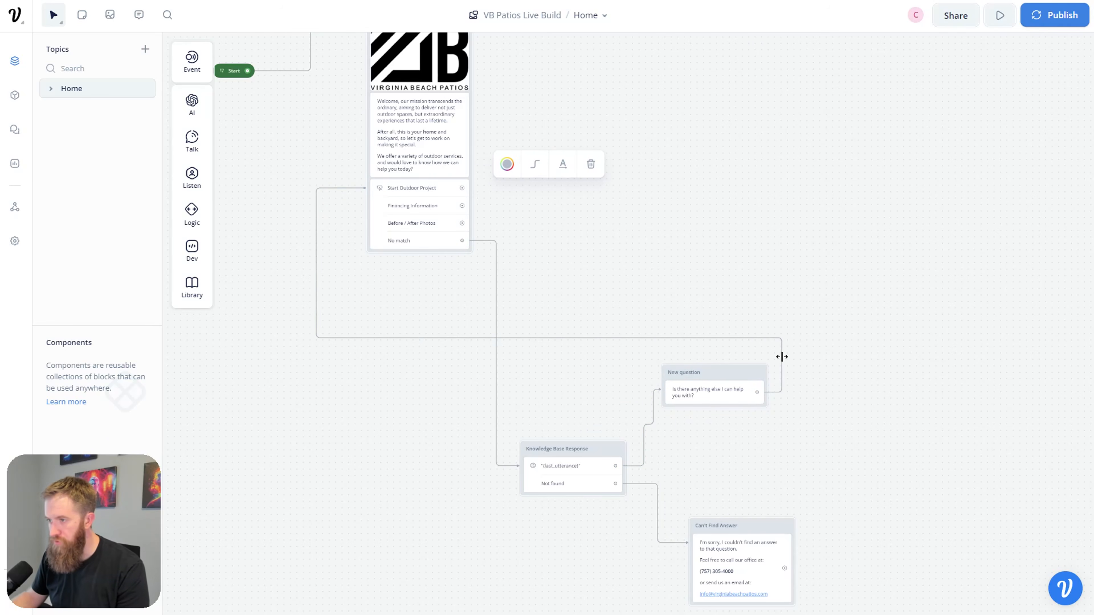
scroll(767, 481, "up", 1)
scroll(765, 478, "up", 3)
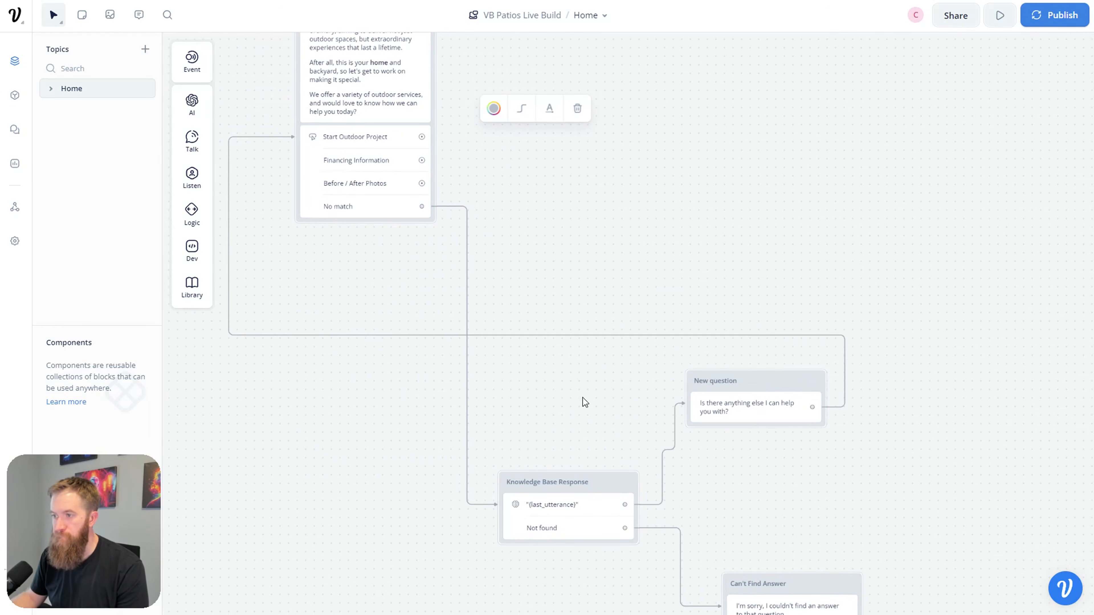
scroll(925, 401, "down", 2)
scroll(552, 253, "up", 5)
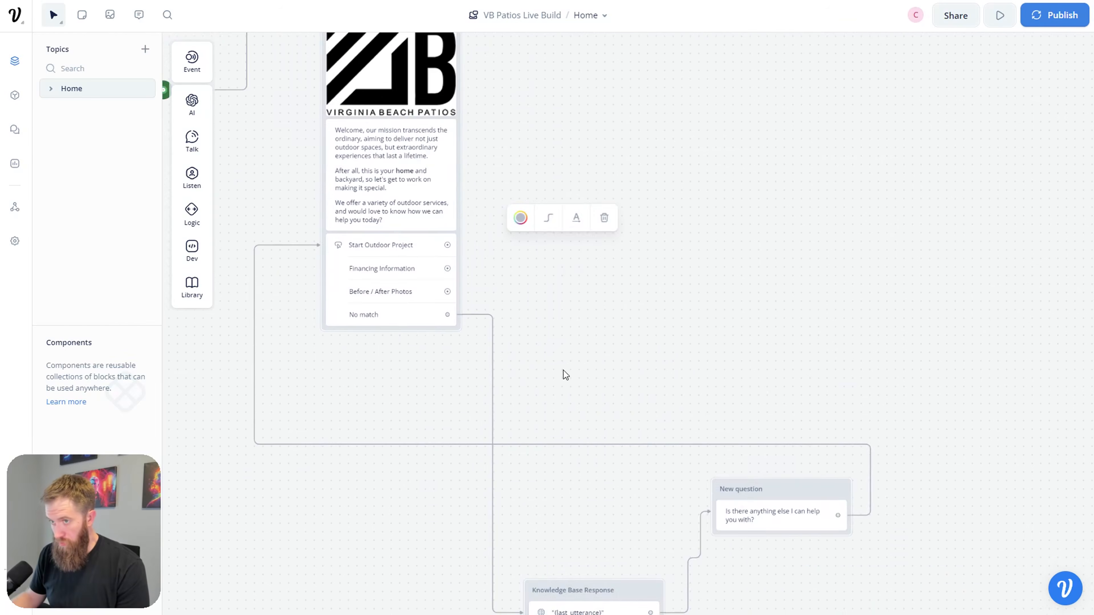
scroll(561, 374, "left", 3)
Step: Run a test asking 'where are you located' and check the knowledge-base answer and anything-else prompt
left_click(300, 227)
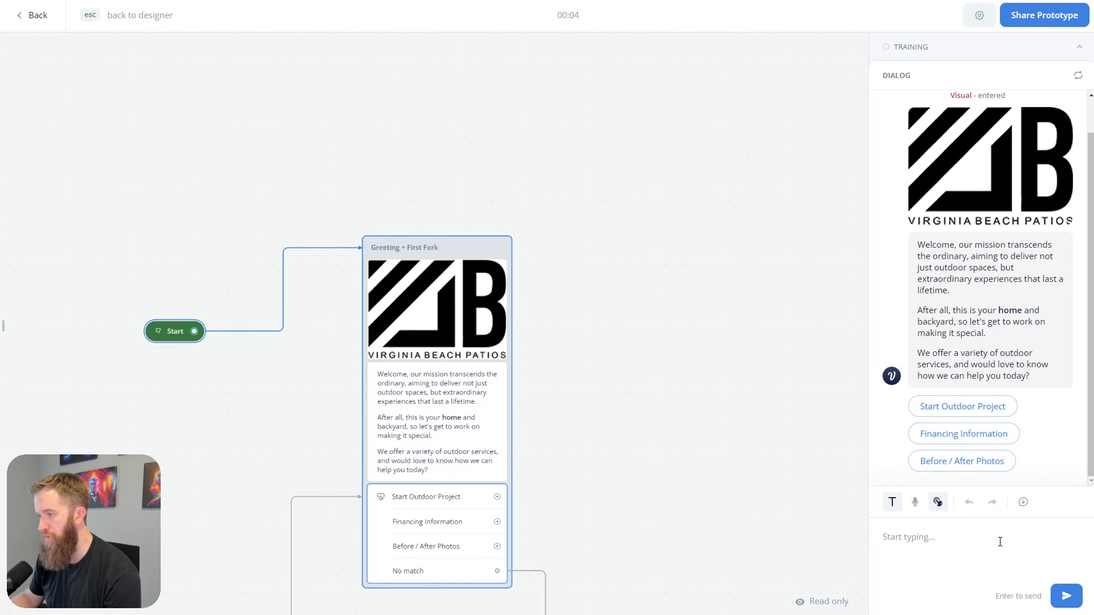
type("wh")
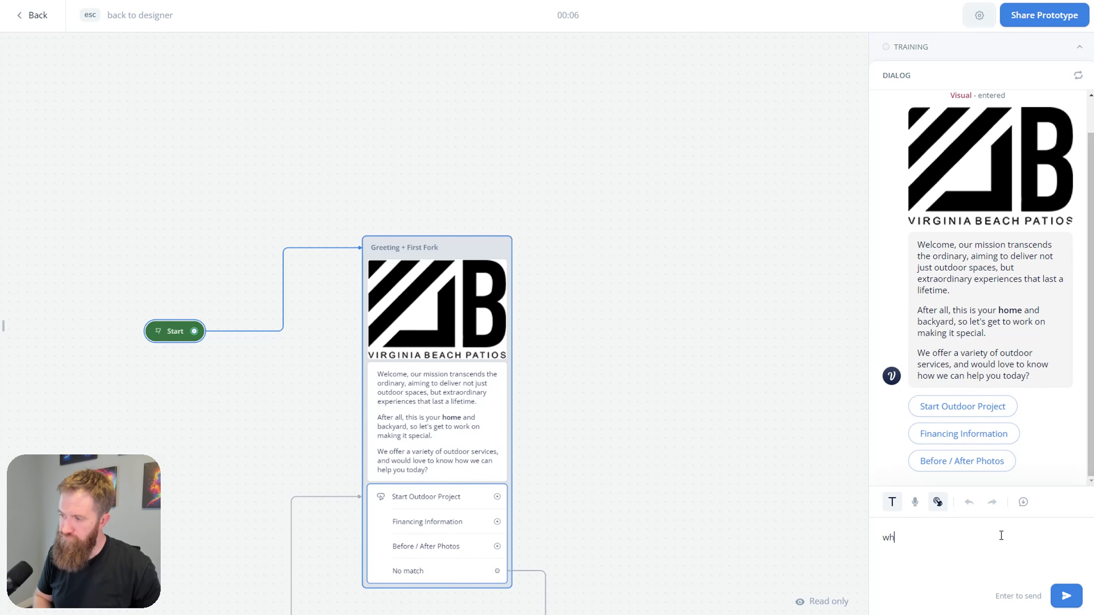
type("ere are you locat")
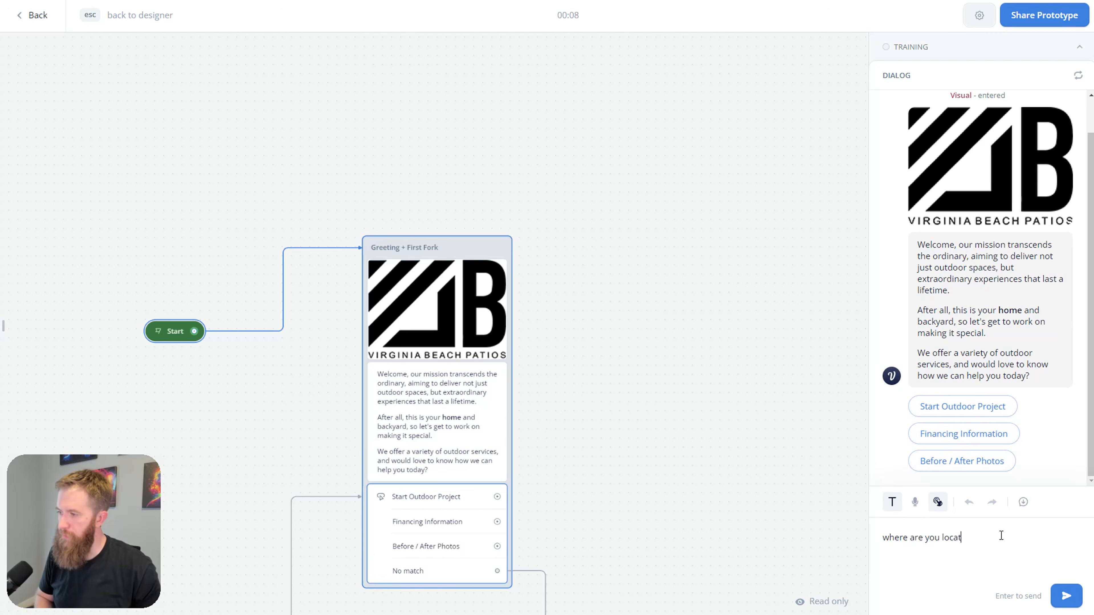
type("ed")
key("Return")
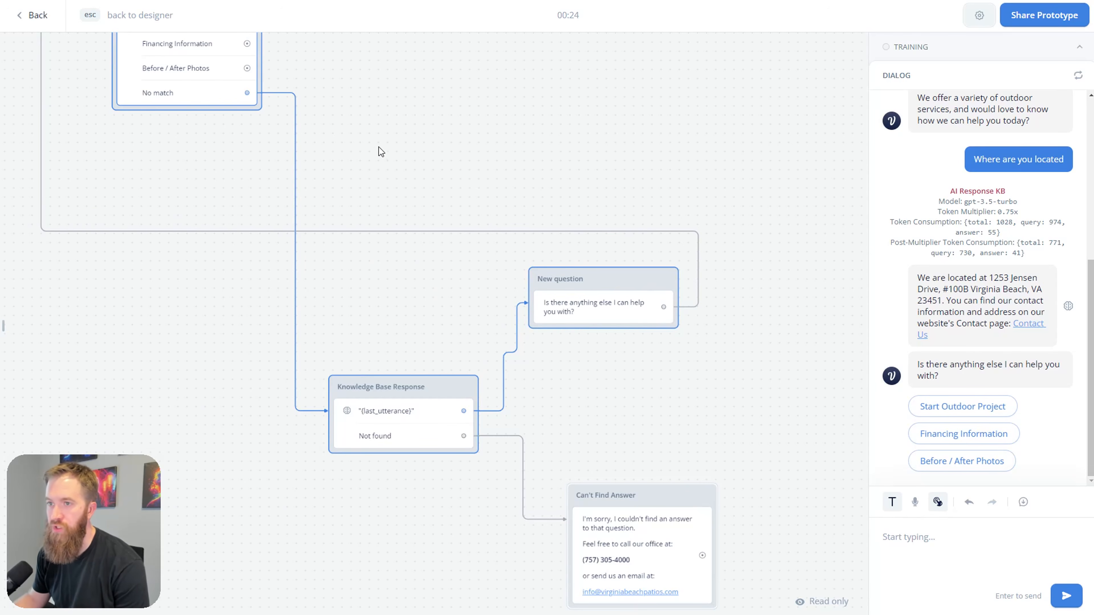
left_click_drag(381, 151, 609, 380)
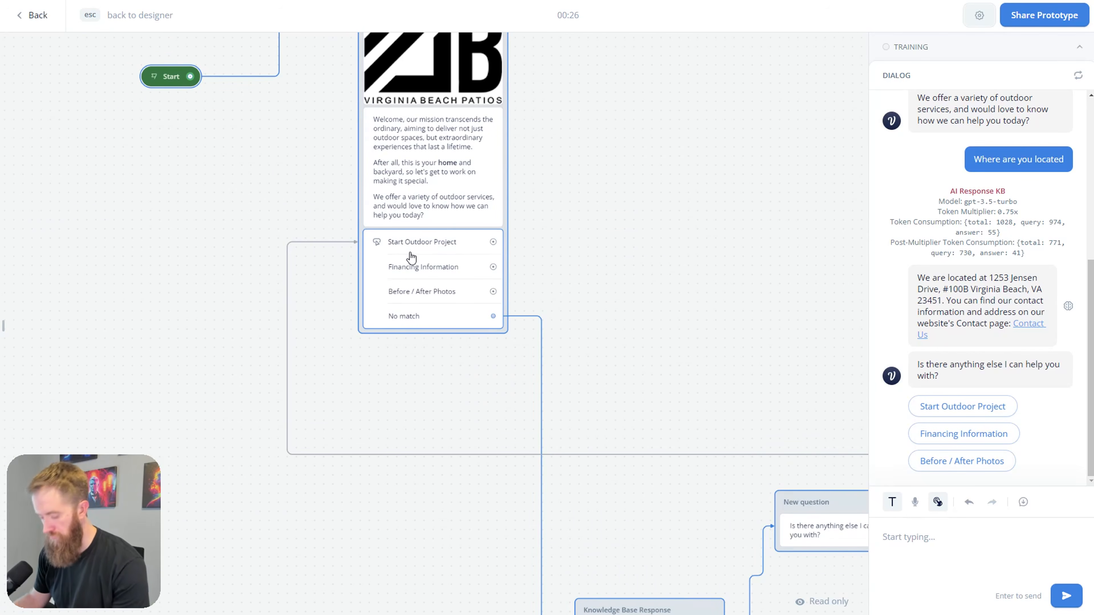
scroll(635, 205, "up", 2)
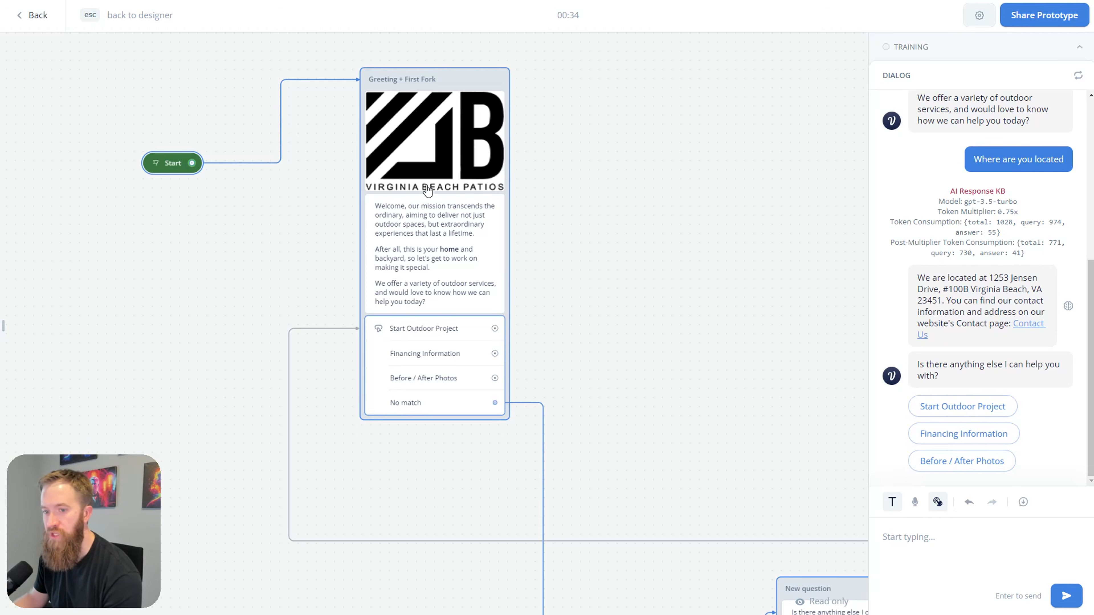
scroll(409, 469, "down", 1)
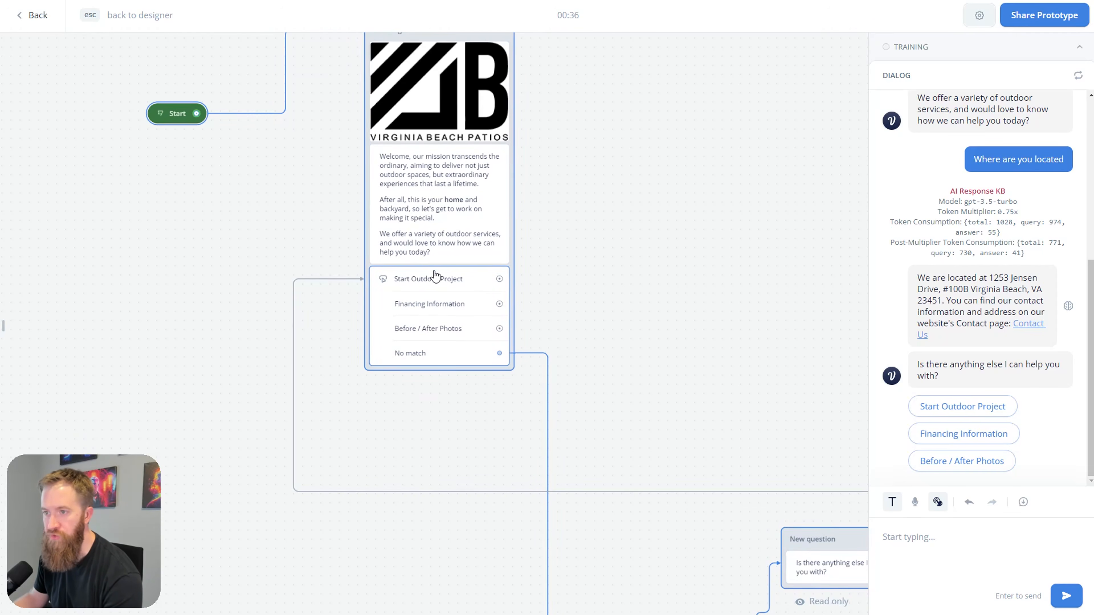
left_click_drag(622, 416, 588, 328)
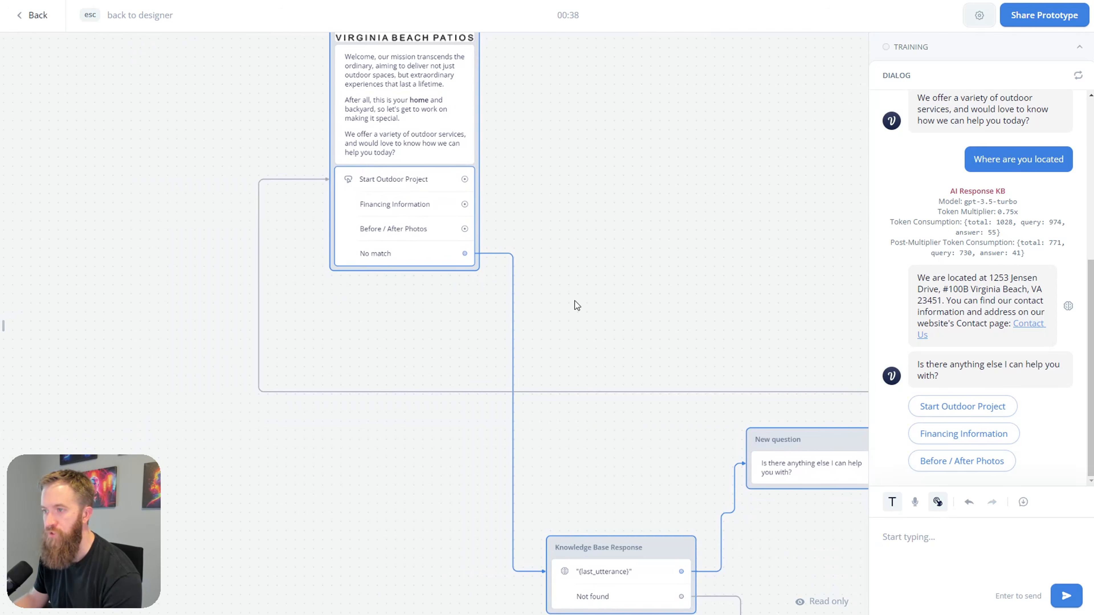
scroll(632, 405, "down", 2)
scroll(625, 421, "down", 2)
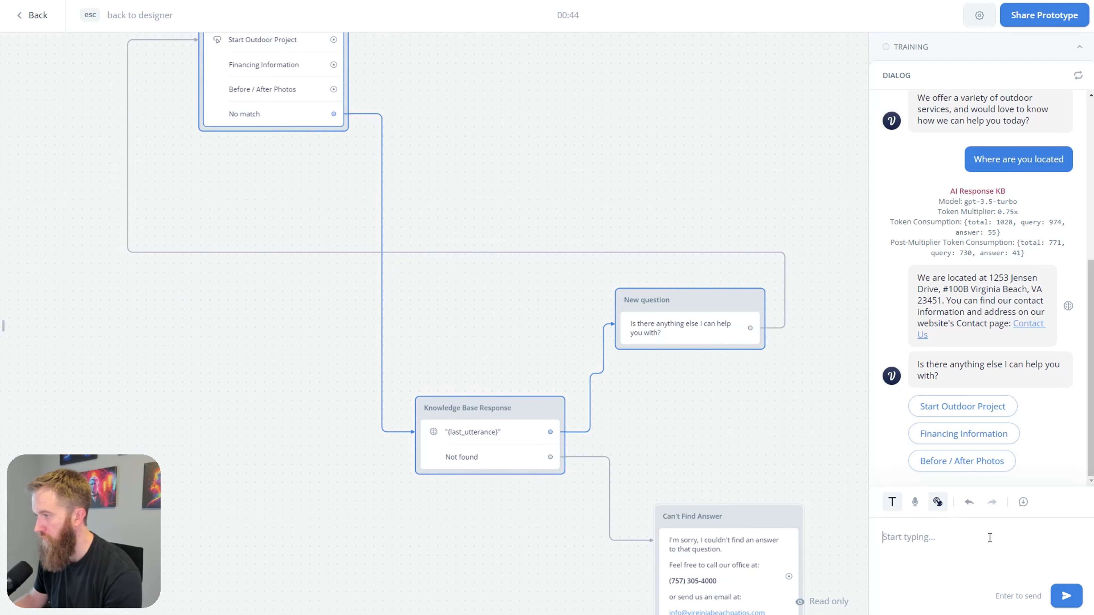
Step: Ask the agent 'what types of outdoor projects do you build?' in the test chat
type("what types of p")
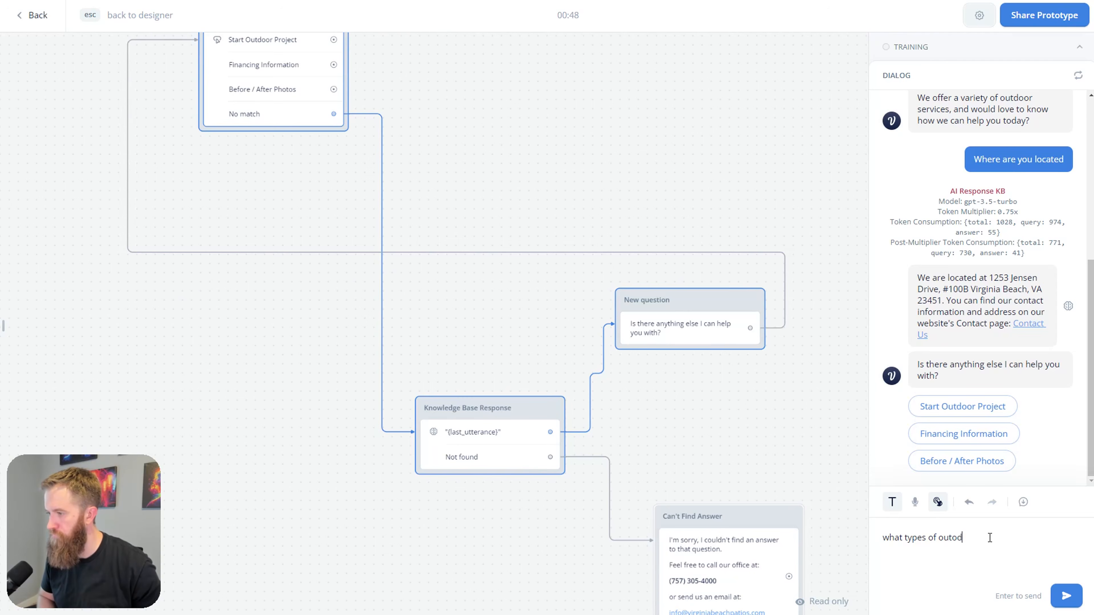
type("utdoor proj")
type("ects do youy bui")
key("BackSpace")
key("BackSpace")
type("build?")
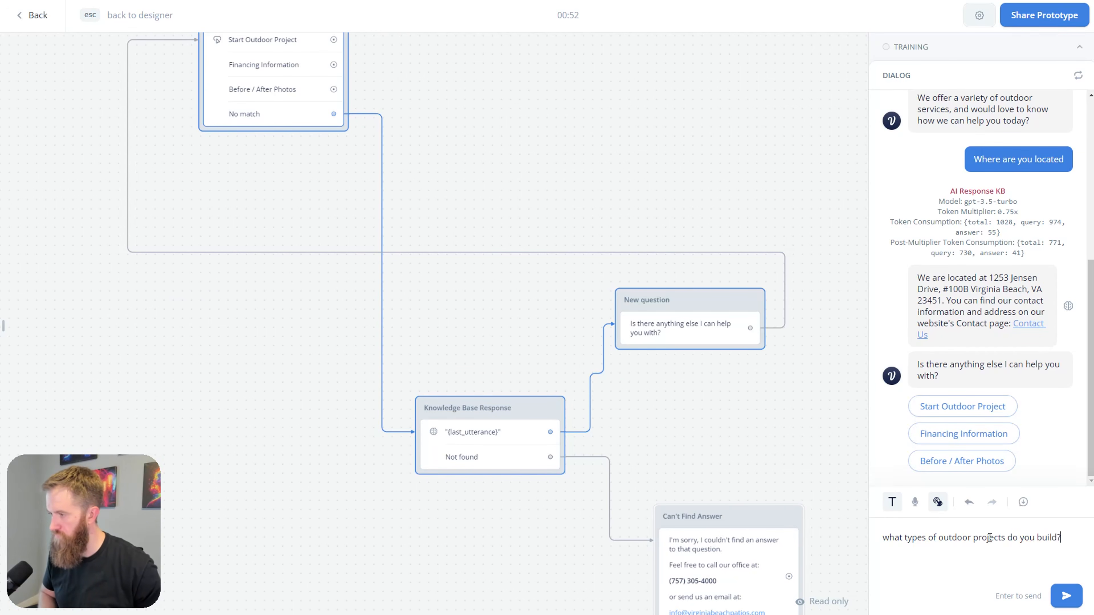
key("Return")
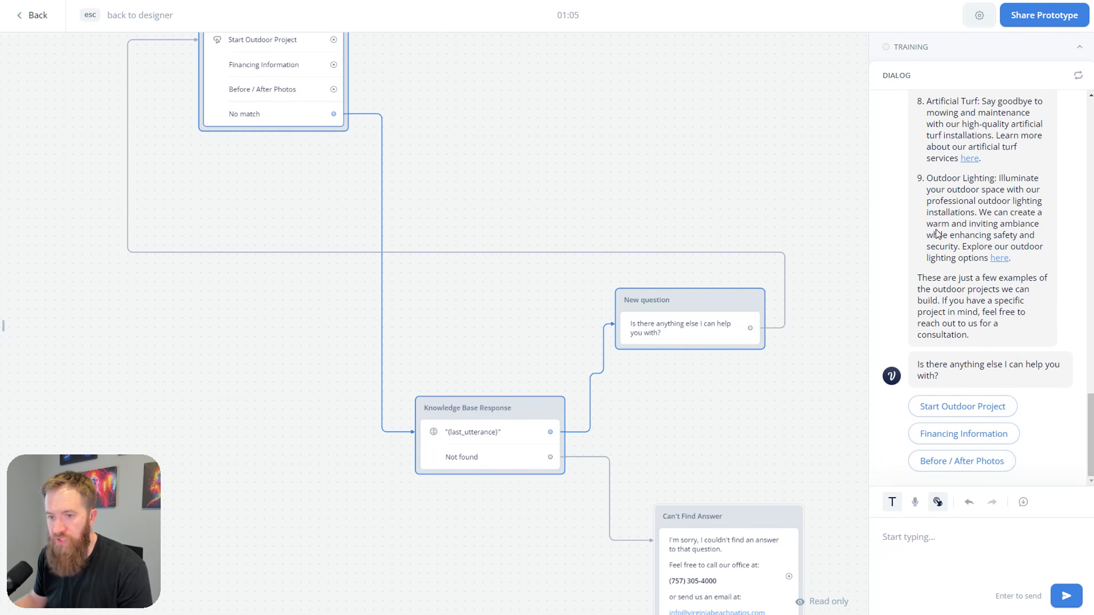
Step: Ask 'do you offer financing' and review the Hearth loans answer followed by the three choices
type("do you offer financing")
key("Return")
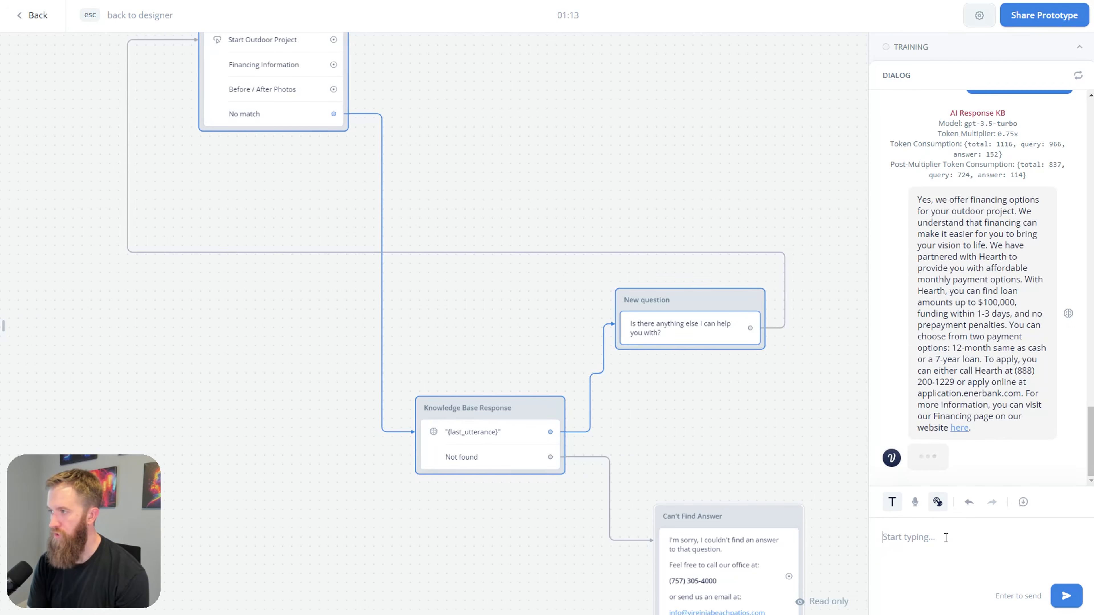
scroll(980, 279, "up", 3)
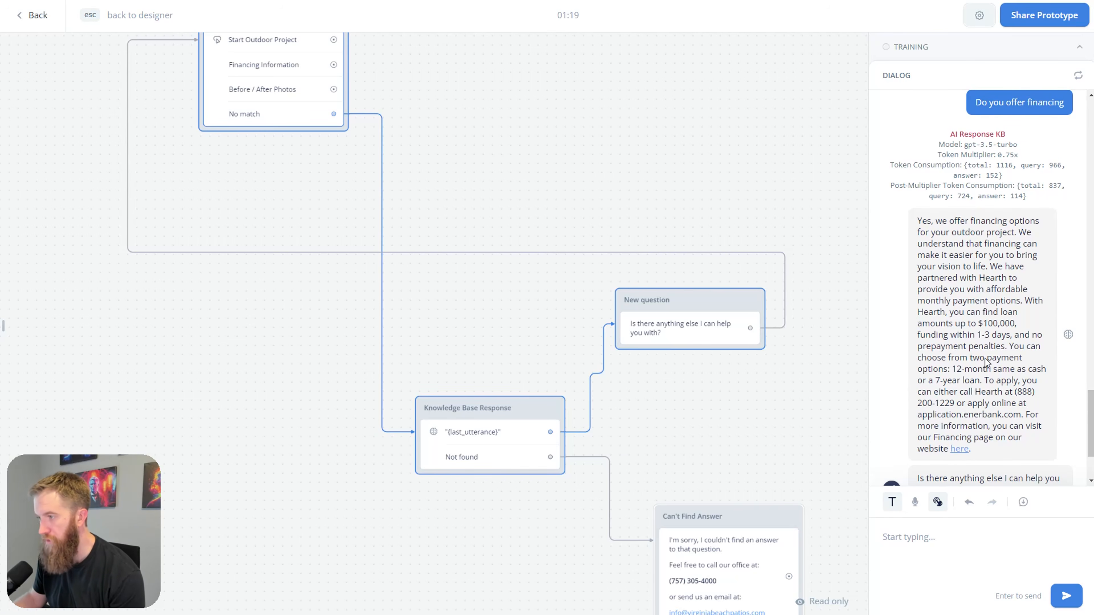
scroll(999, 374, "down", 2)
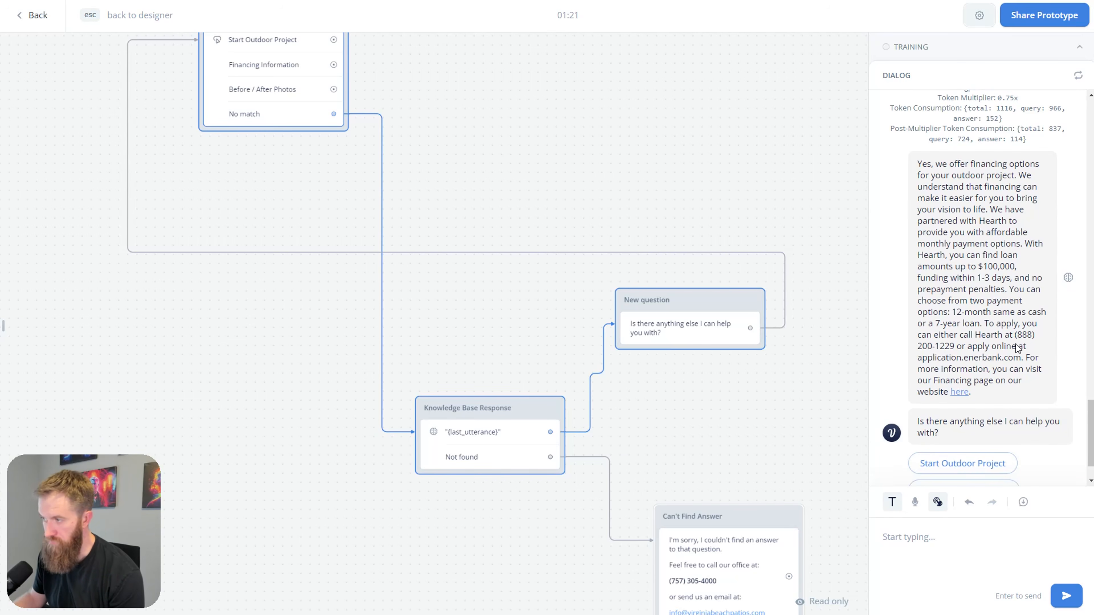
scroll(1012, 366, "up", 1)
scroll(1009, 366, "down", 3)
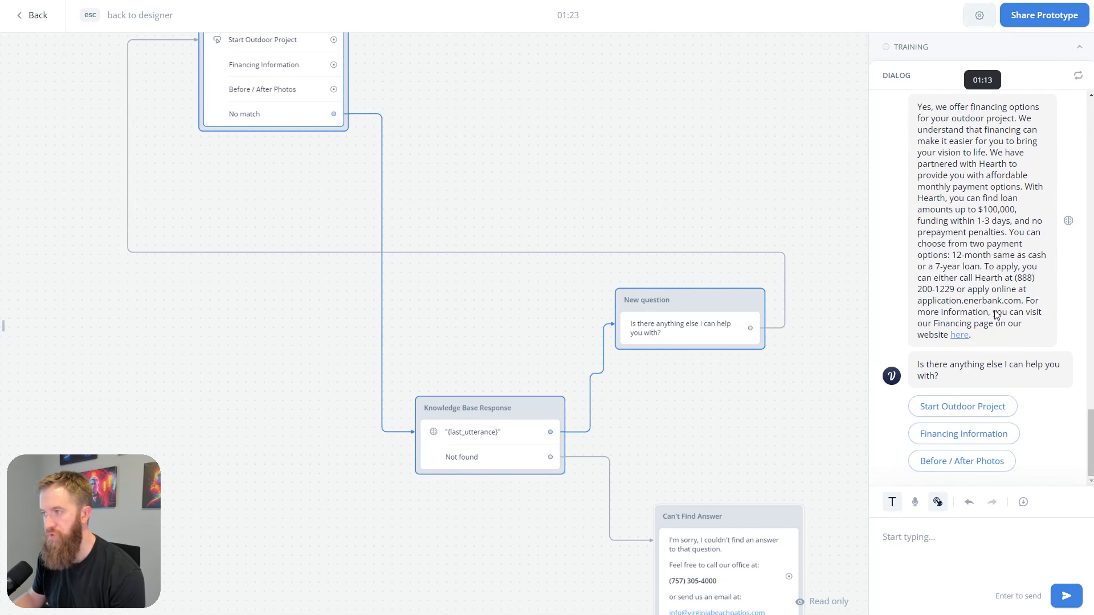
scroll(994, 319, "up", 3)
scroll(964, 374, "down", 3)
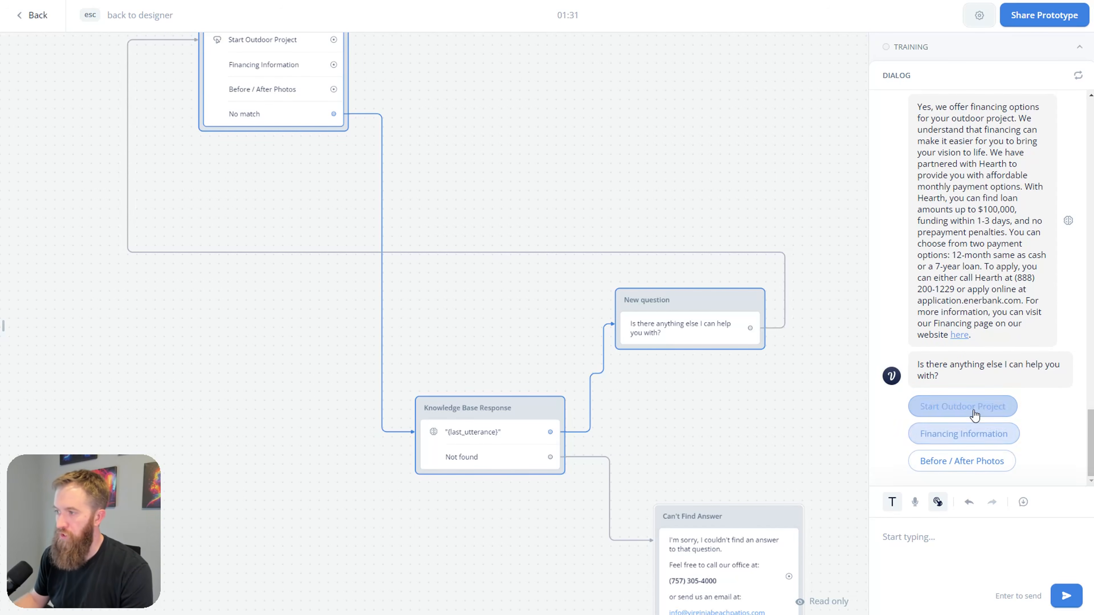
left_click_drag(695, 437, 693, 365)
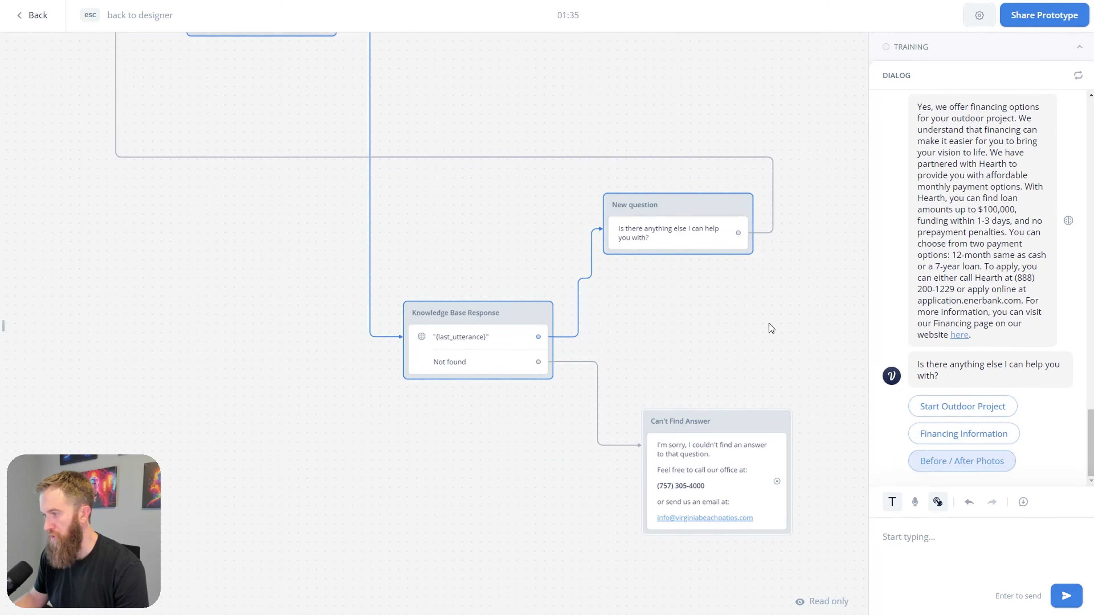
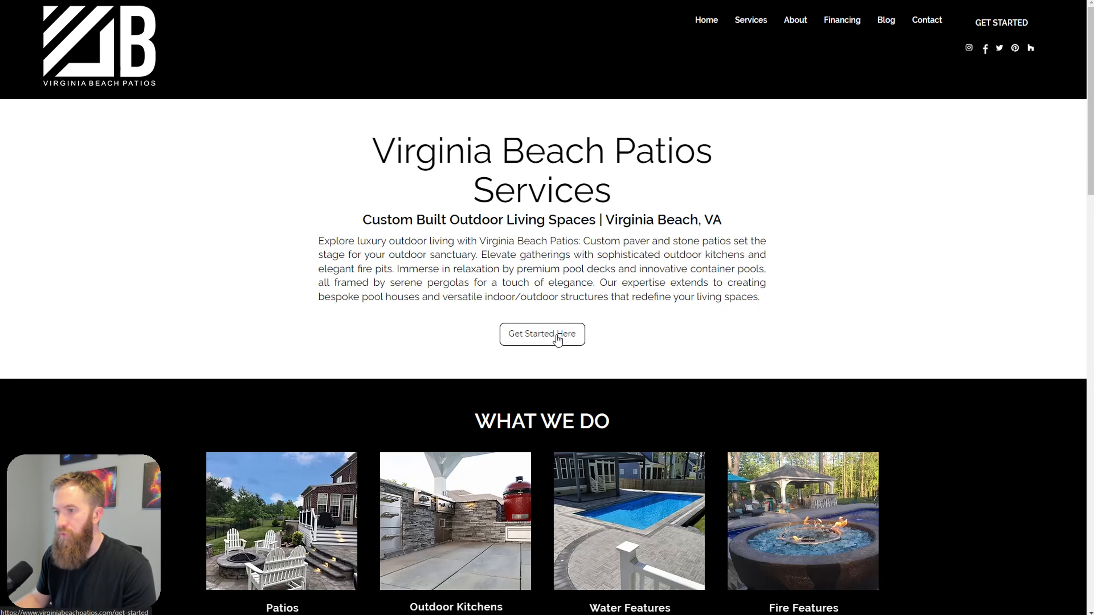
Step: Open the Get Started Today! form on the Virginia Beach Patios site and review its fields
left_click(558, 340)
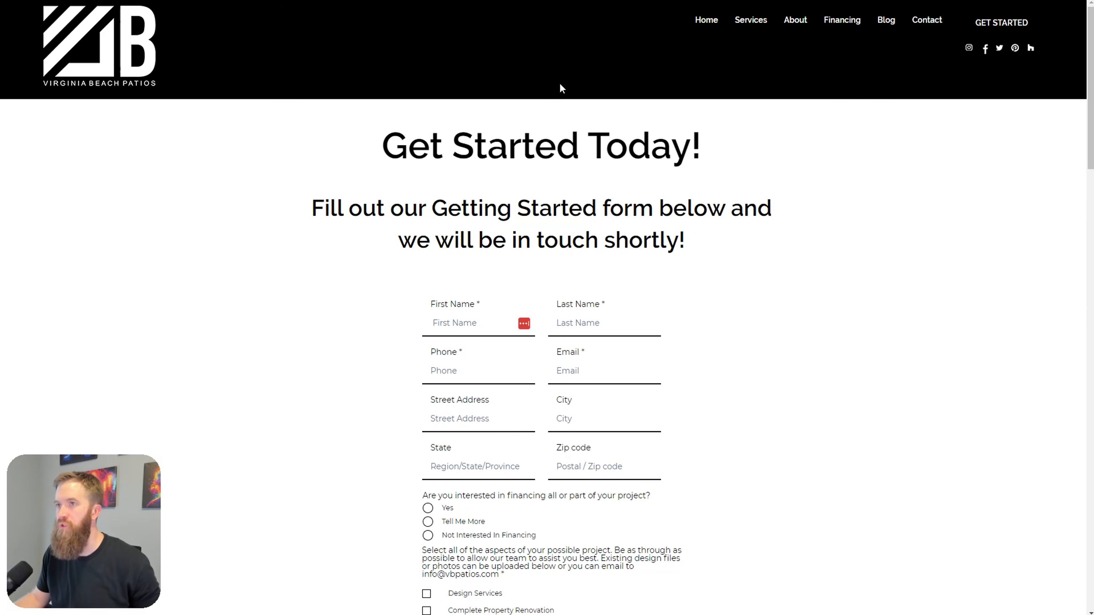
scroll(452, 207, "down", 3)
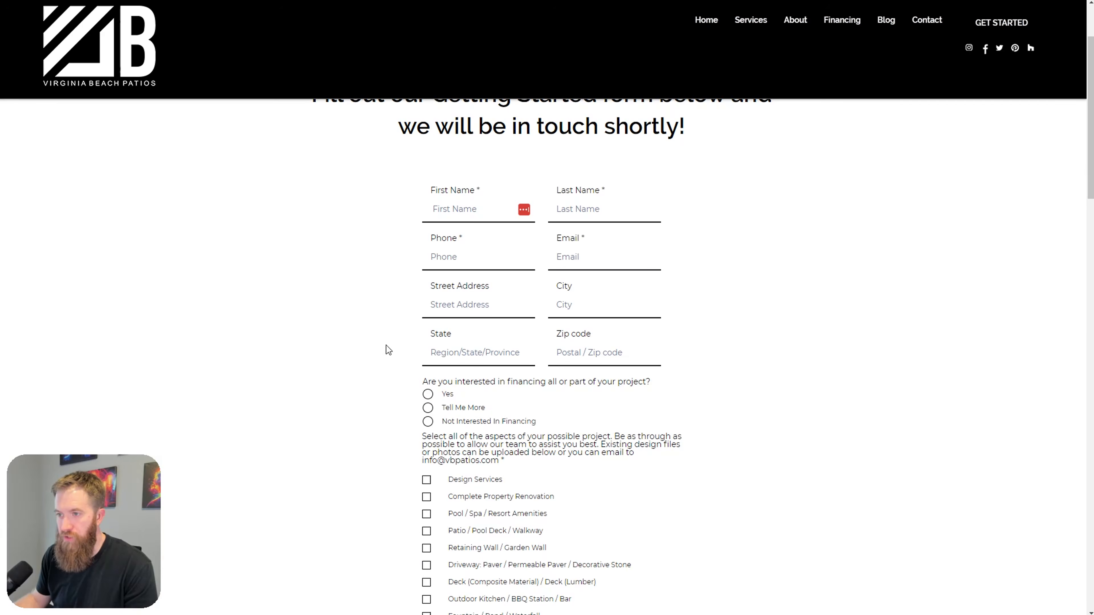
scroll(552, 367, "down", 4)
scroll(431, 295, "down", 3)
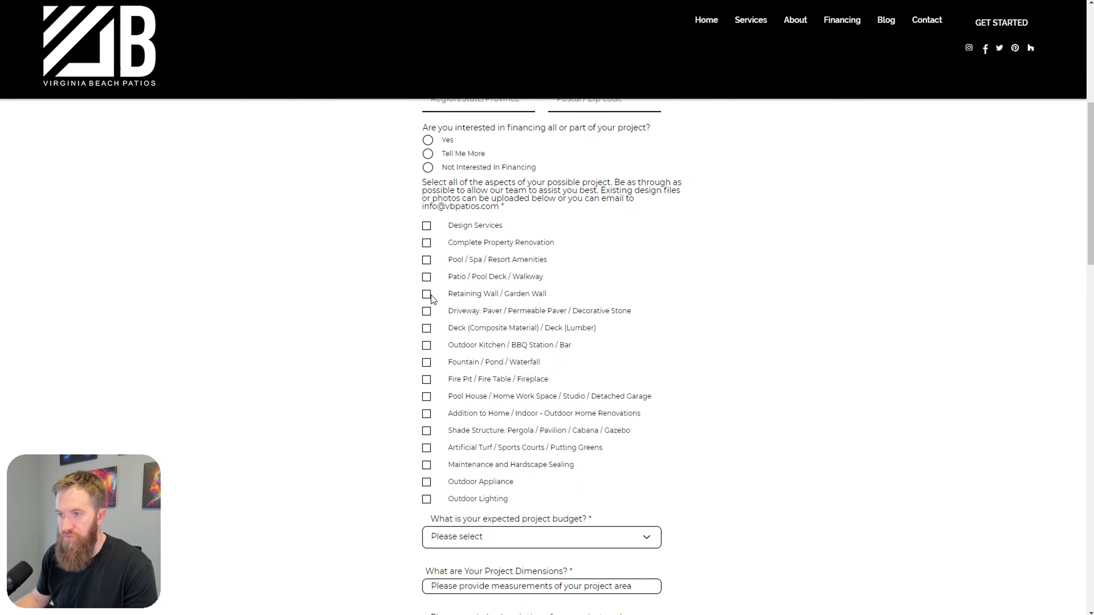
scroll(493, 387, "up", 3)
scroll(493, 387, "up", 6)
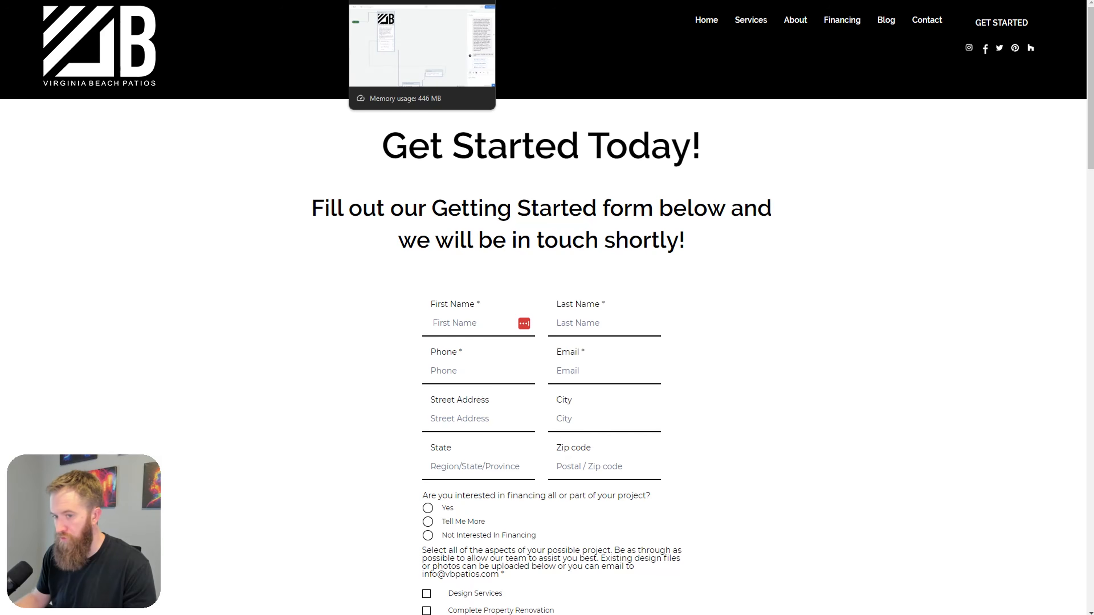
Step: Recheck the form fields, then return to Voiceflow and drag a link from Start Outdoor Project
left_click(388, 0)
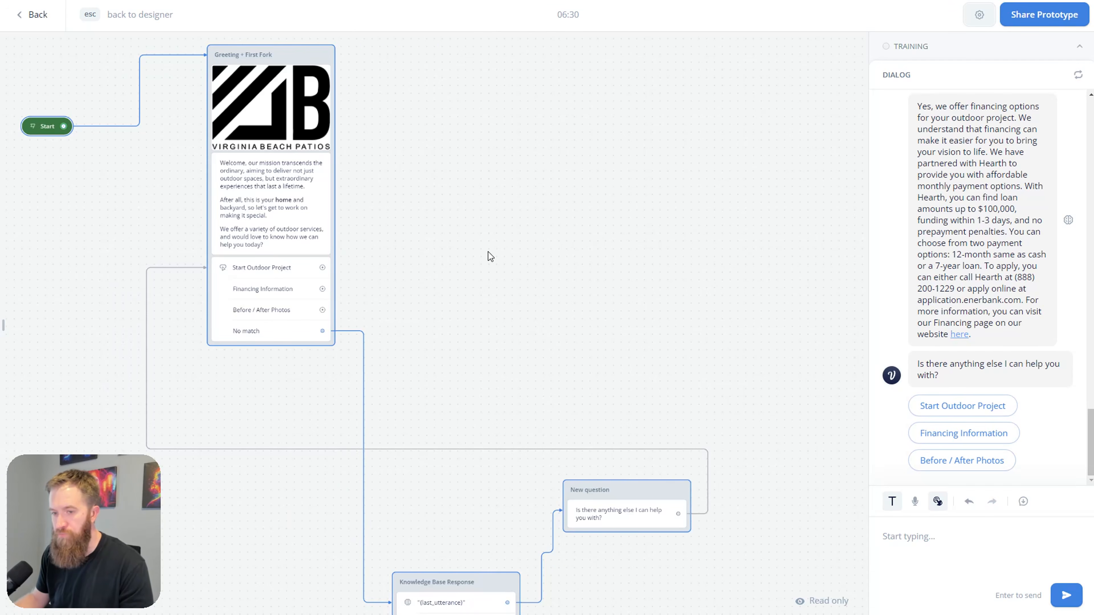
left_click(493, 3)
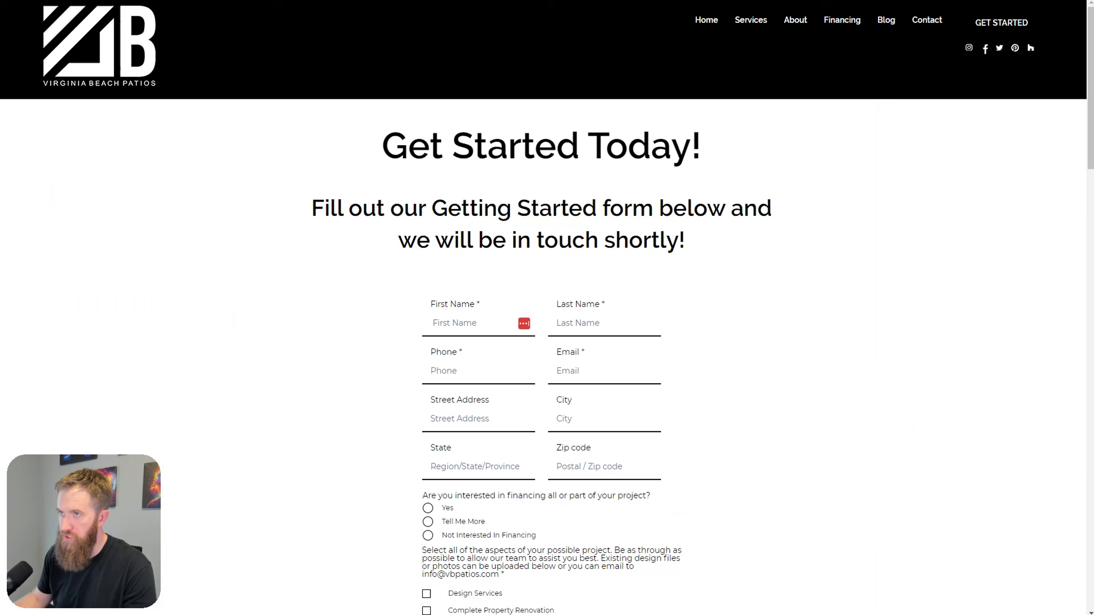
scroll(573, 459, "down", 7)
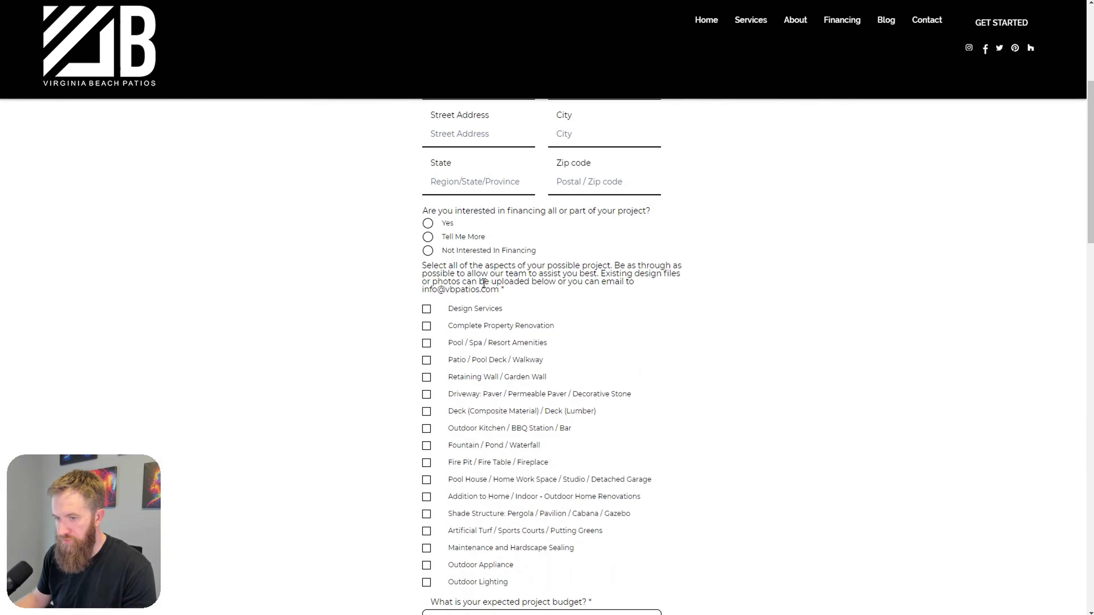
scroll(517, 500, "down", 3)
scroll(539, 542, "up", 10)
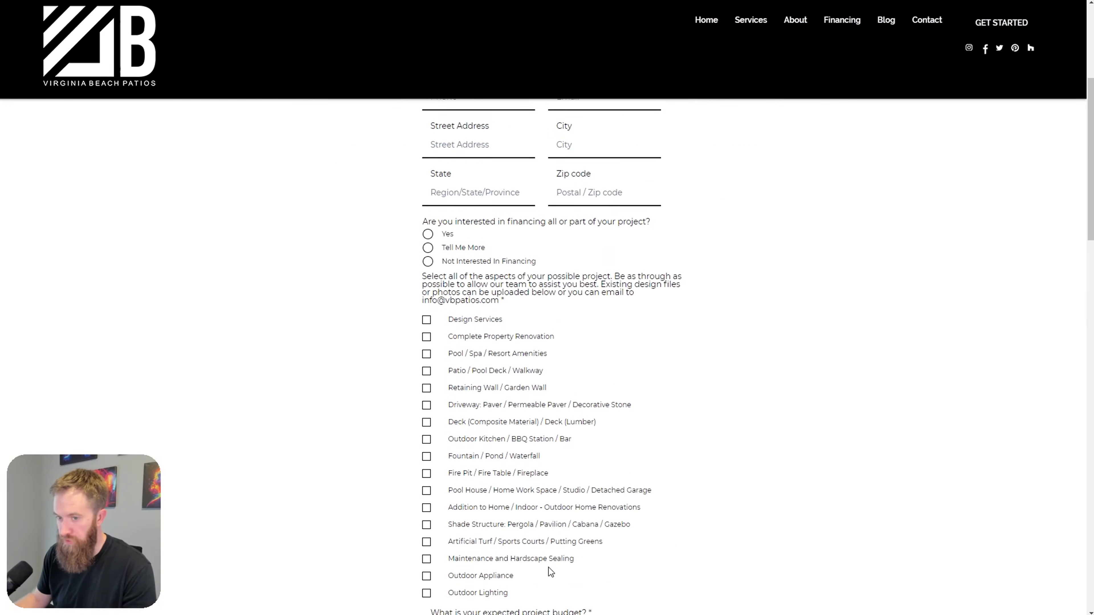
left_click(424, 1)
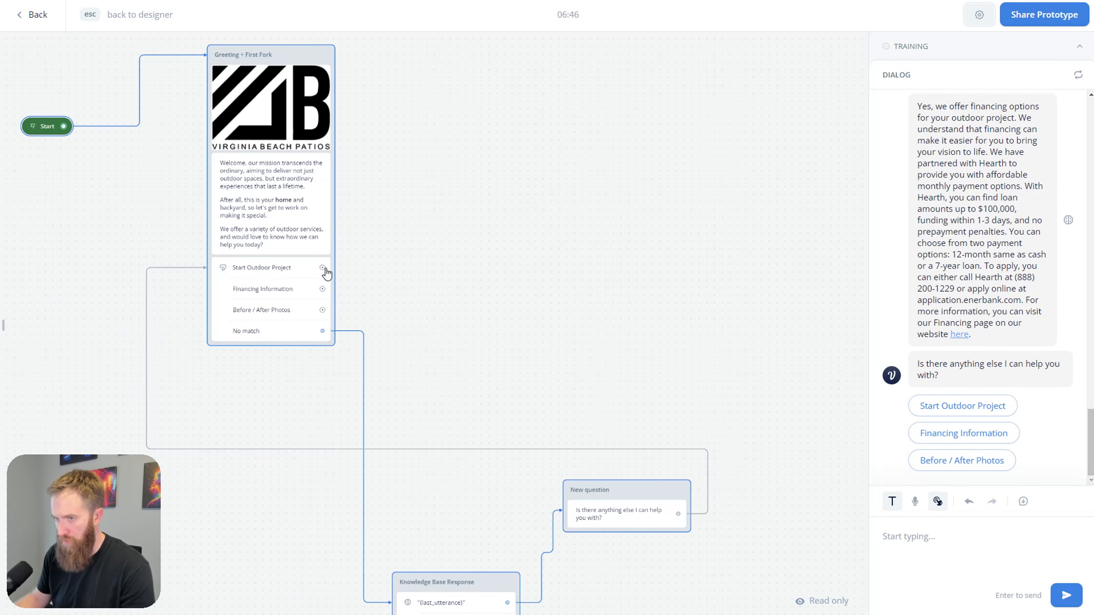
left_click_drag(324, 268, 557, 226)
Step: Add a Text reply after Start Outdoor Project welcoming the chance to transform the user's backyard
key("Escape")
mouse_move(595, 259)
left_click(683, 267)
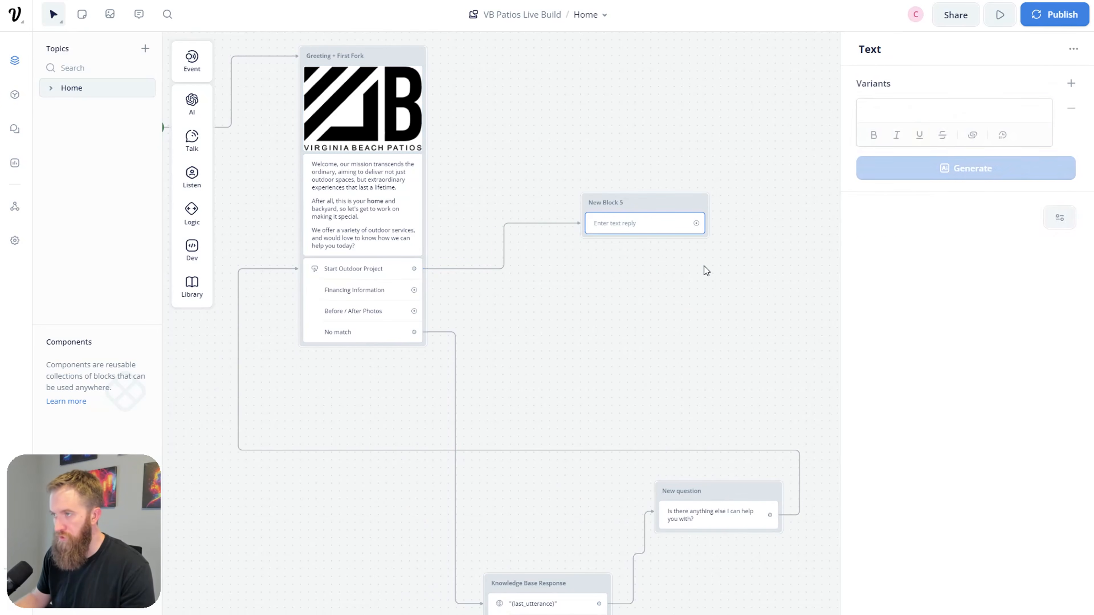
left_click(928, 111)
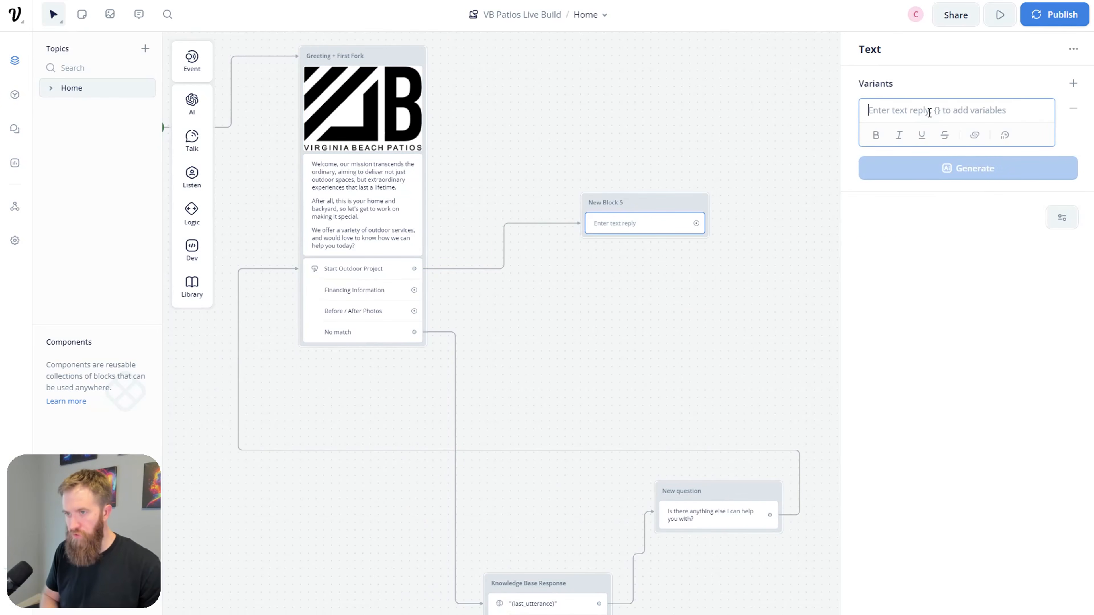
type("Great, we'd love an opportunity to")
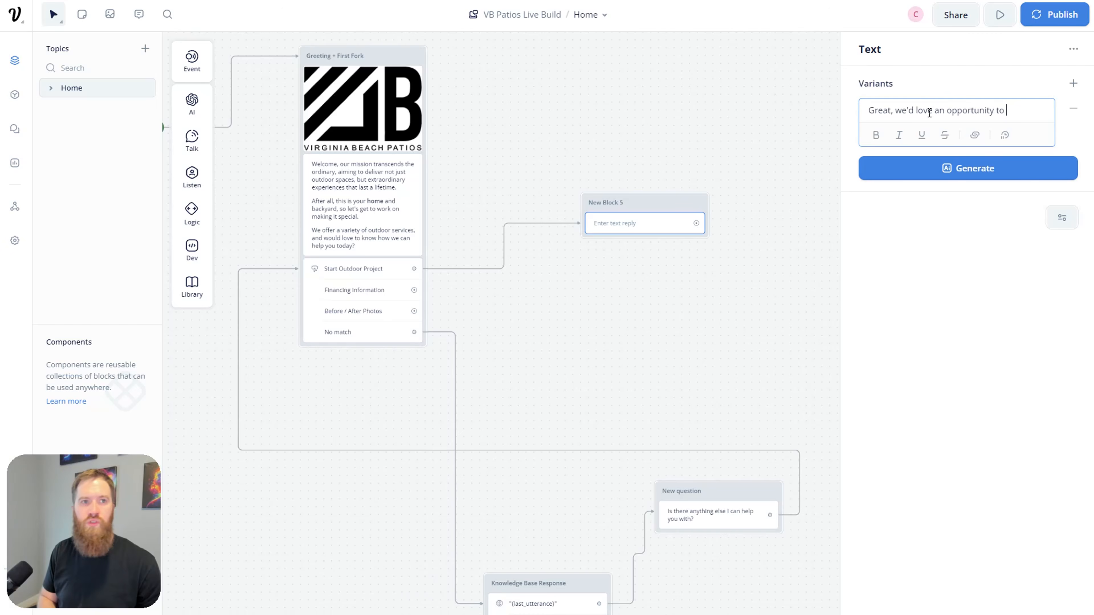
type(" tran")
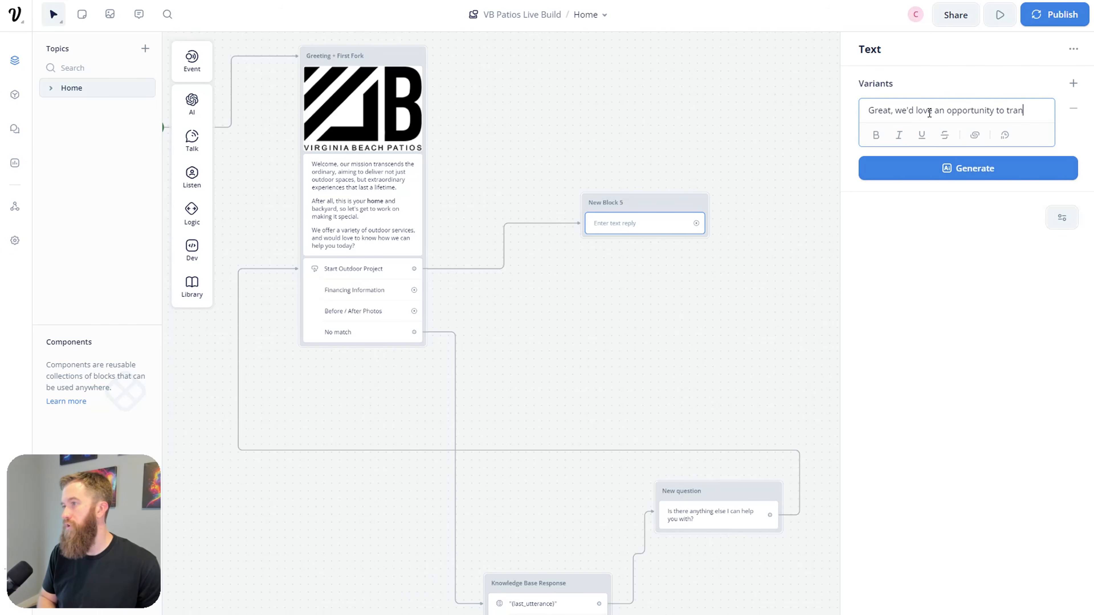
type("sform your b")
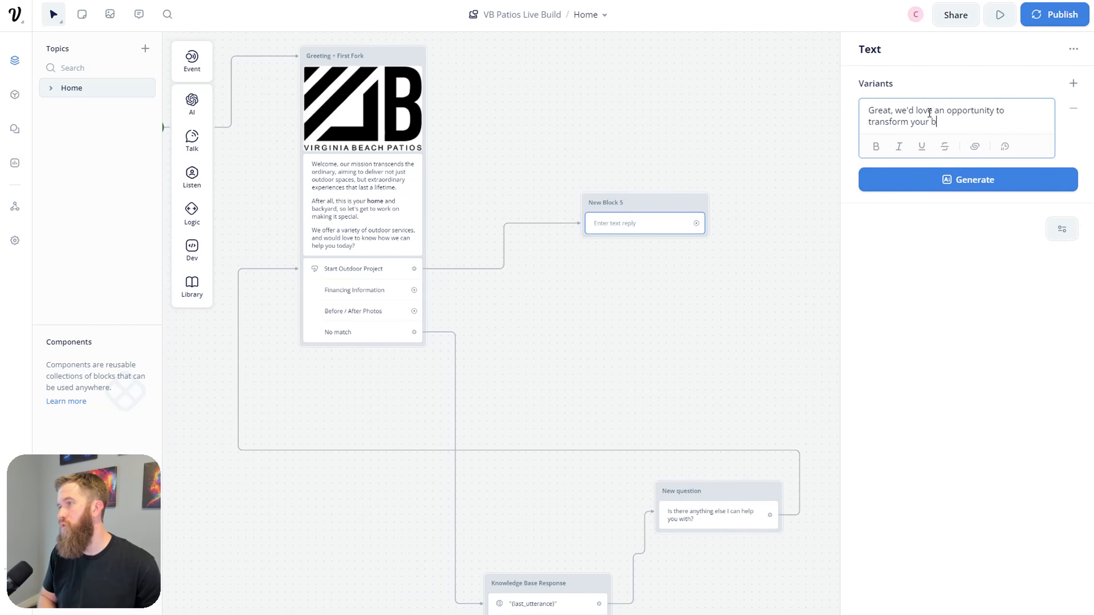
type("ackyard into a place ")
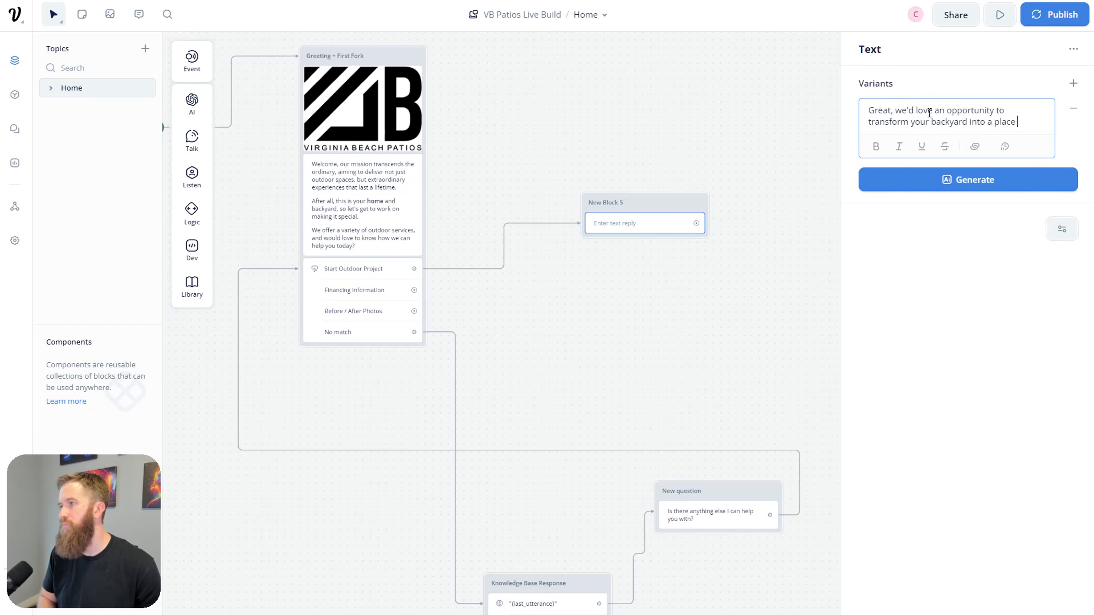
type("of beauty and co")
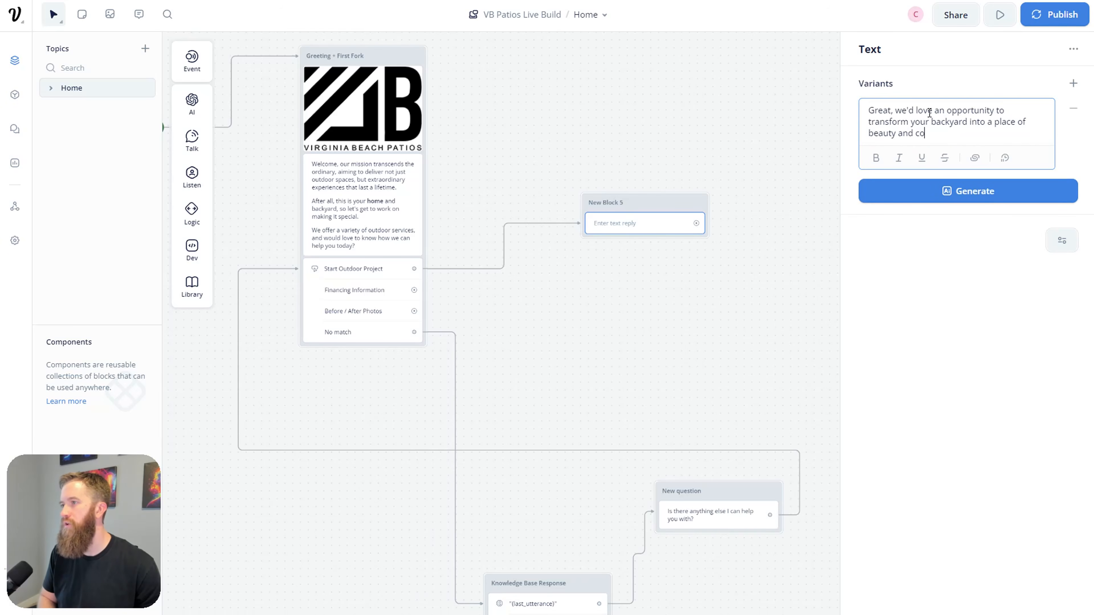
type("mfort.")
key("Return")
key("Return")
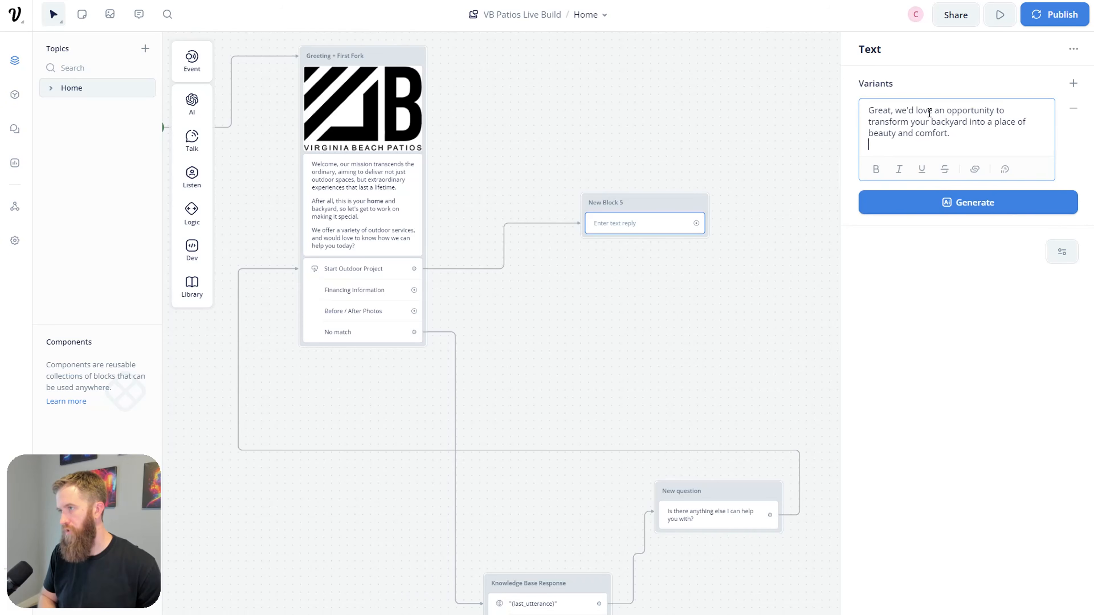
Step: Add 'First, we just need a few pieces of information.' and the heading '### What is your name?'
type("First, we just need")
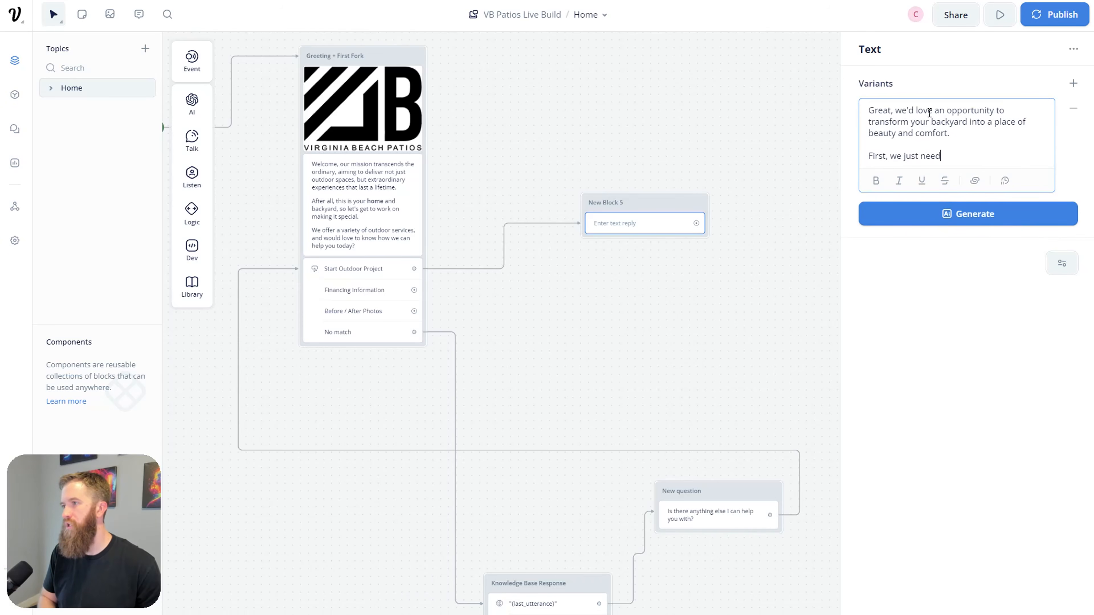
type(" a few pieces o")
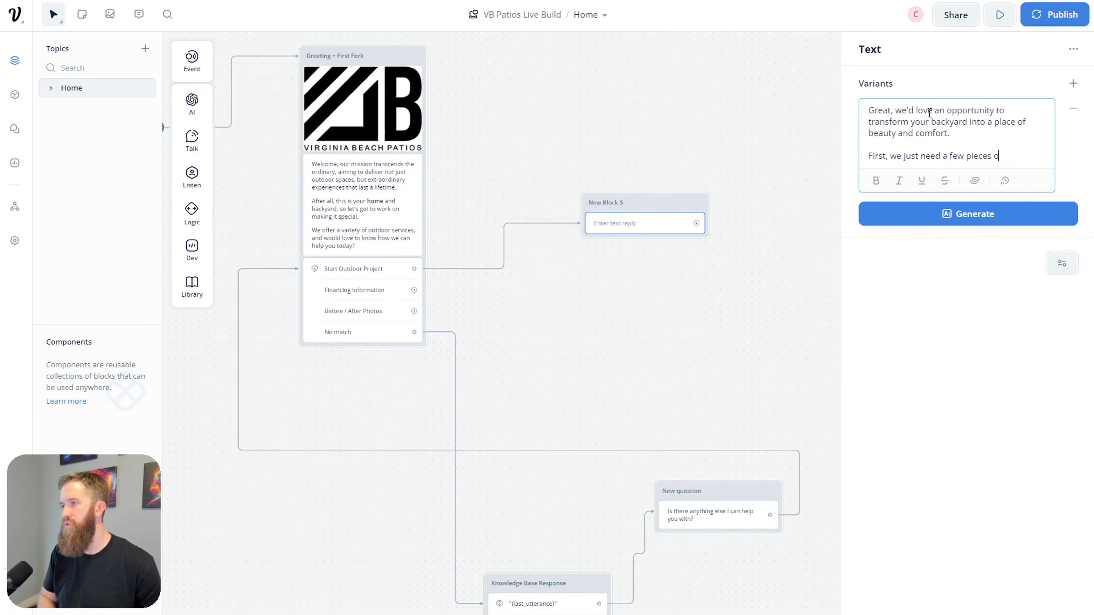
type("f information.")
key("Return")
key("Return")
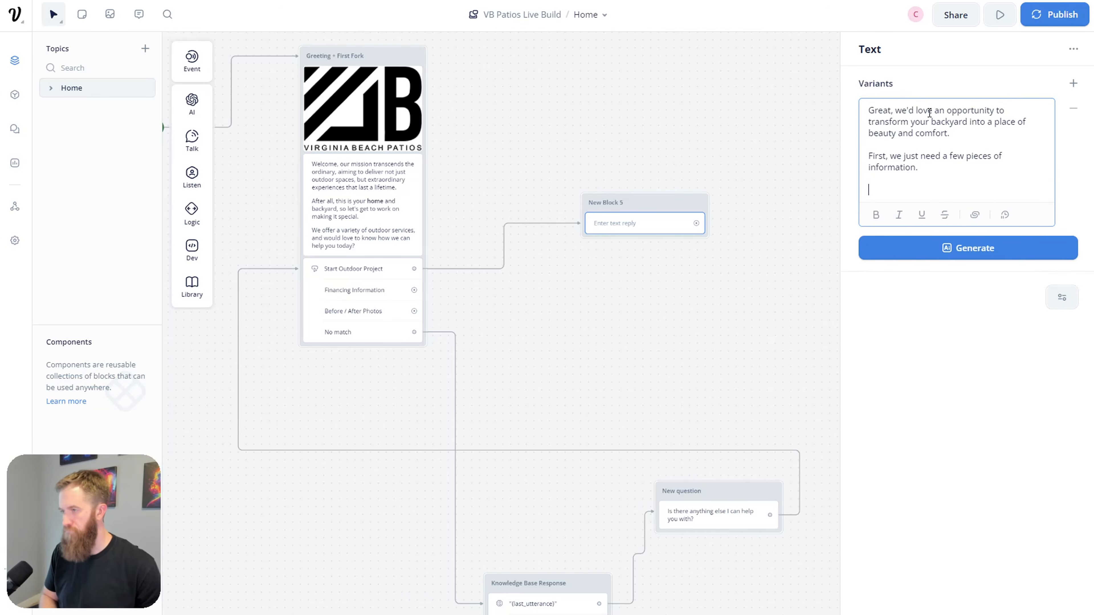
type("### What is you")
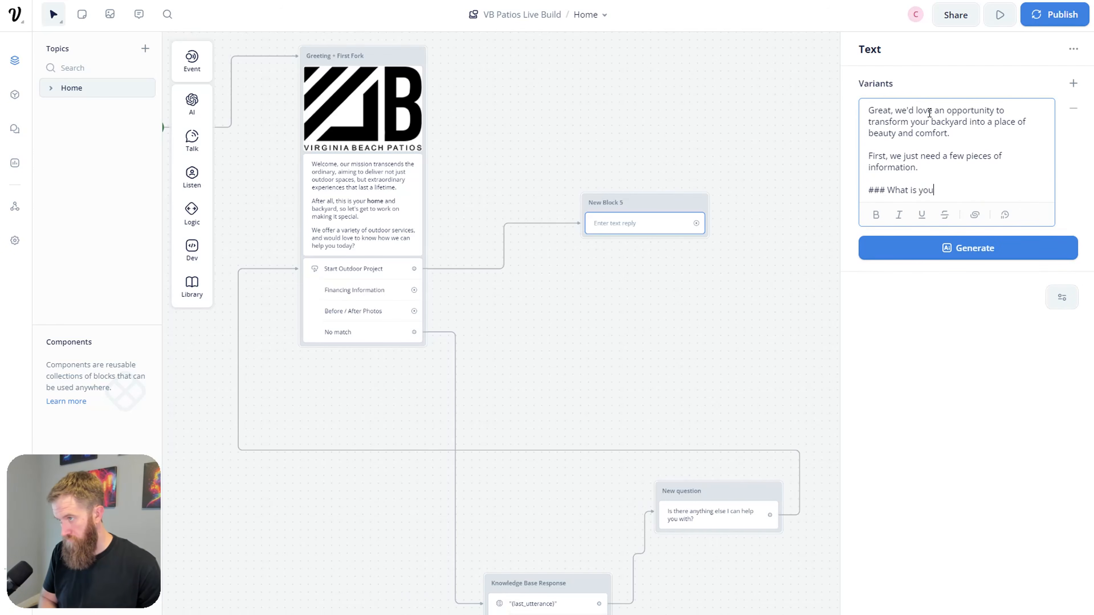
type("r name?")
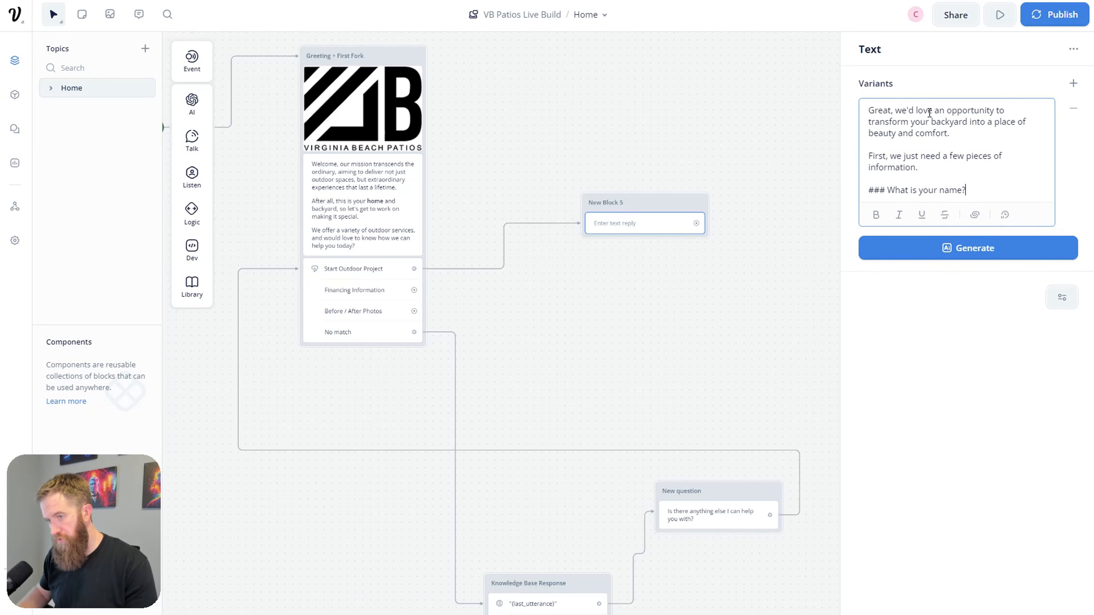
left_click_drag(890, 190, 860, 194)
left_click(956, 189)
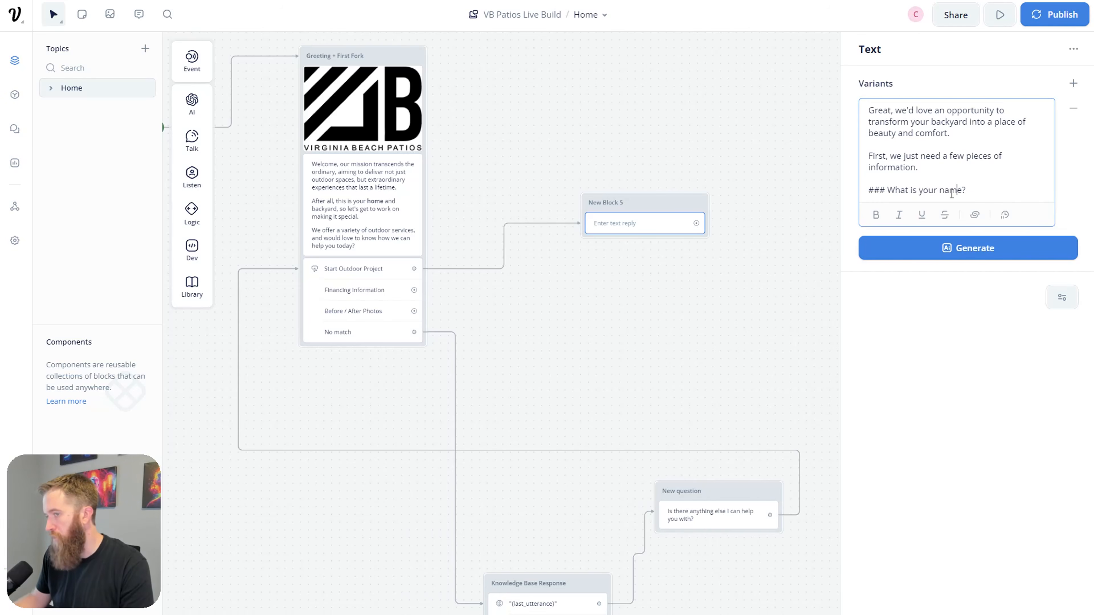
left_click_drag(972, 191, 846, 196)
left_click(1016, 178)
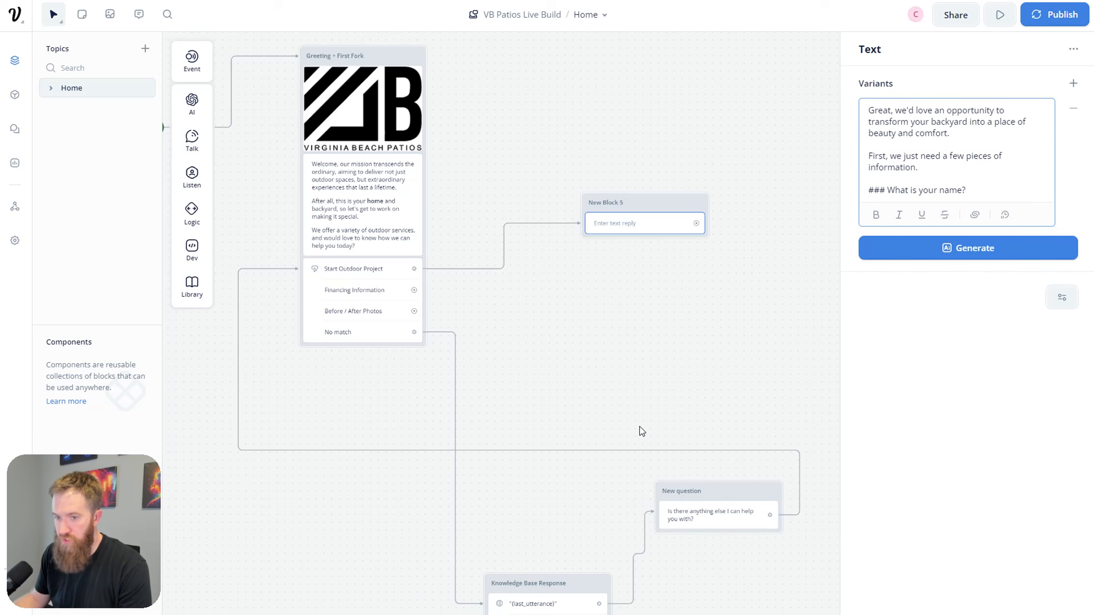
Step: Rename New Block 5 to 'Get Started With Project'
left_click(648, 356)
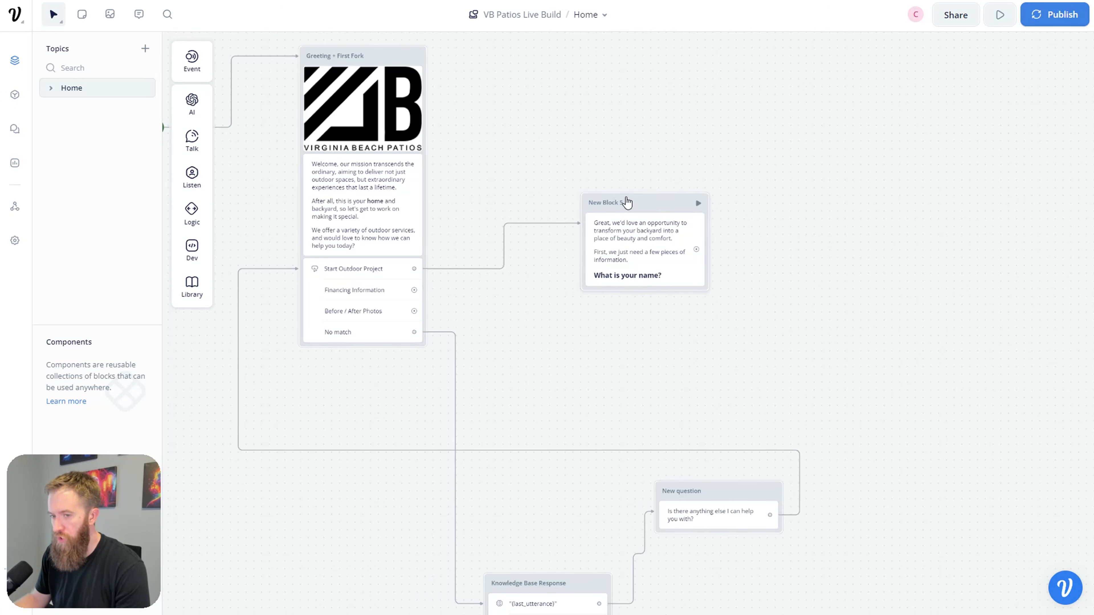
left_click(625, 201)
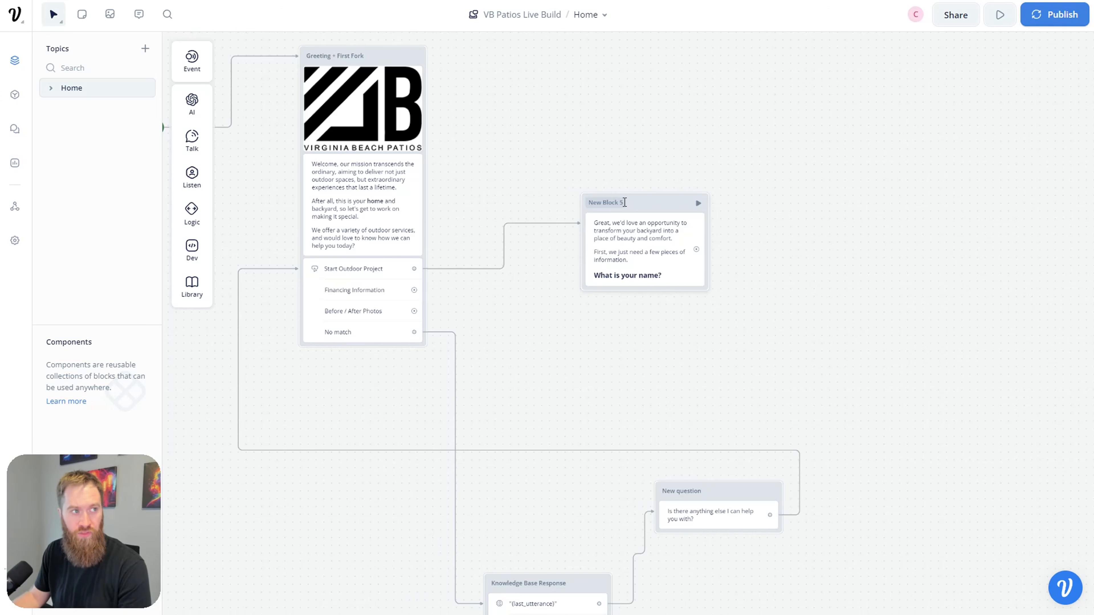
double_click(624, 202)
type("Get Starte")
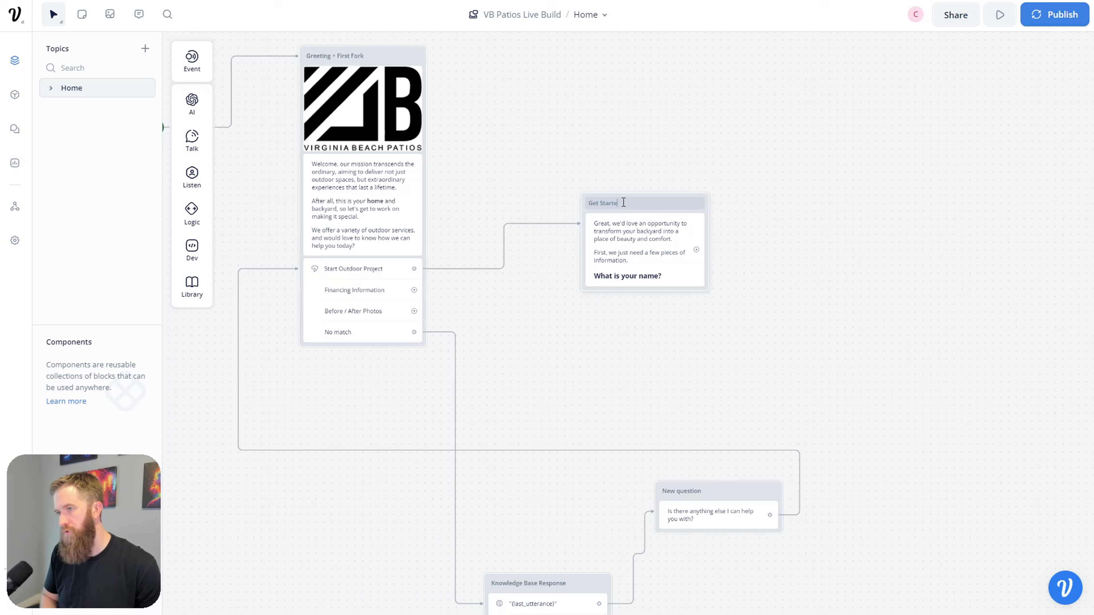
type("d With Project")
left_click(797, 254)
Step: Add a Capture step that saves the reply into a new variable named name
mouse_move(184, 142)
mouse_move(192, 183)
left_click_drag(254, 221, 627, 307)
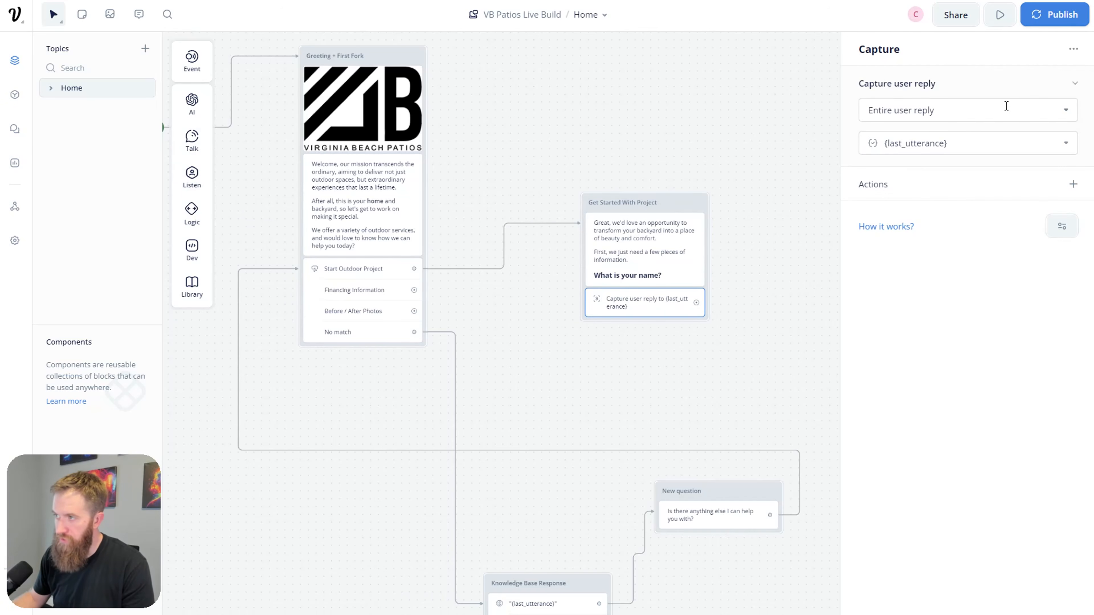
left_click(1065, 146)
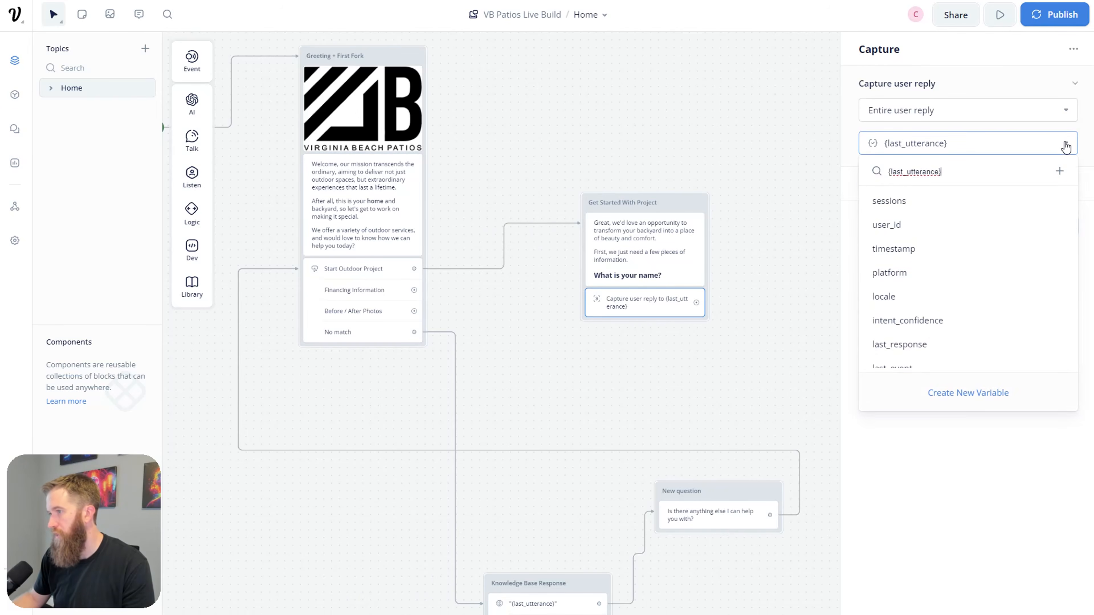
left_click(978, 399)
left_click_drag(558, 82, 344, 98)
type("name")
left_click(620, 238)
left_click(691, 313)
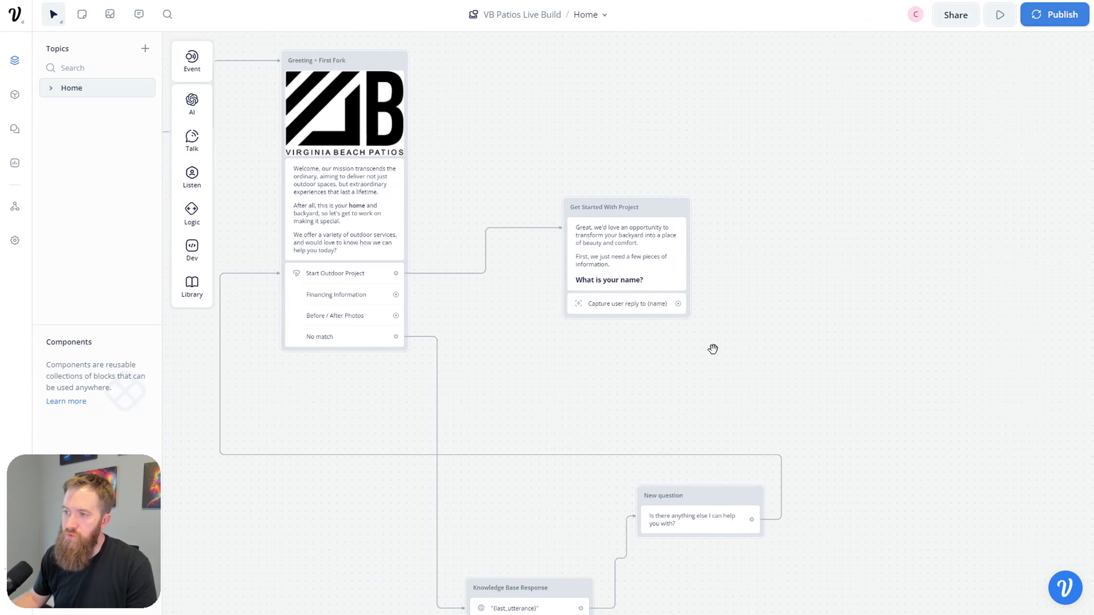
Step: Branch a Text block off the name capture: 'Great, nice to meet you {name}. Next:' plus the email heading question
left_click_drag(539, 337, 662, 252)
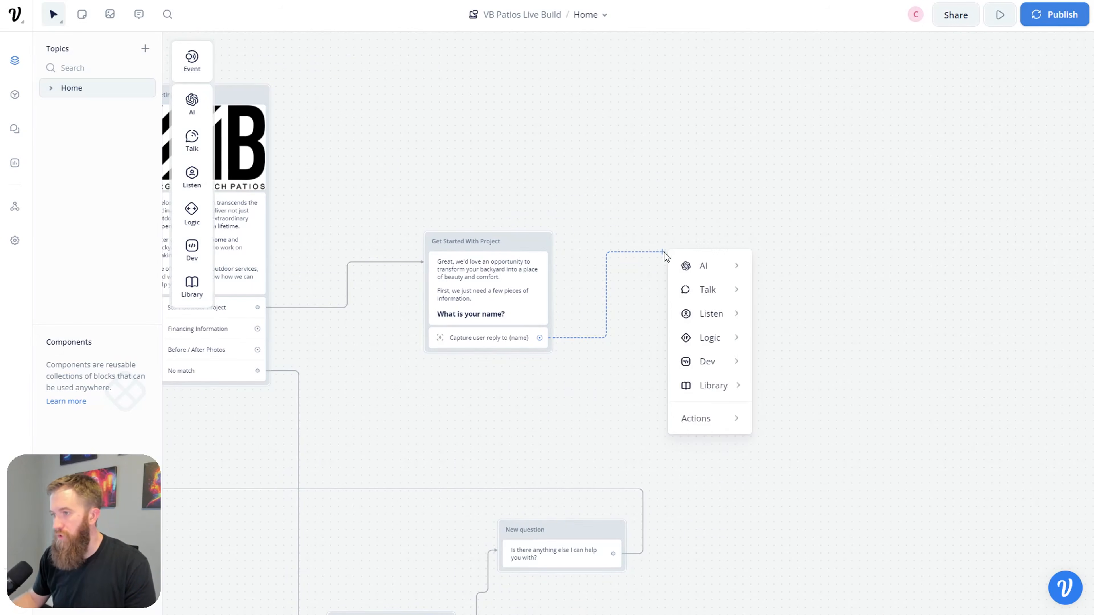
mouse_move(729, 298)
left_click(798, 295)
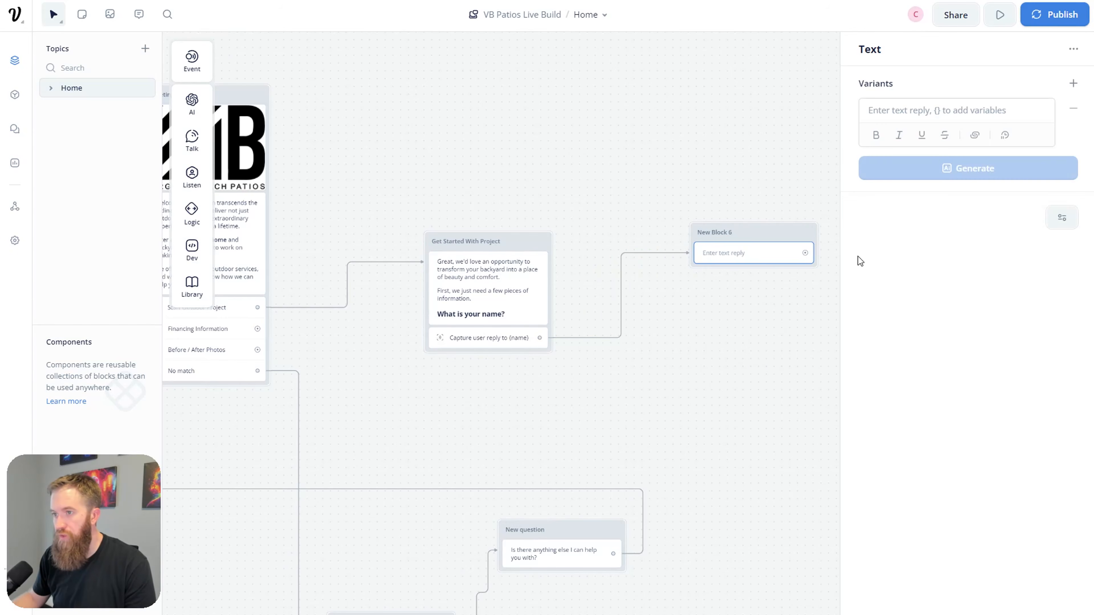
left_click(918, 111)
type("Grea")
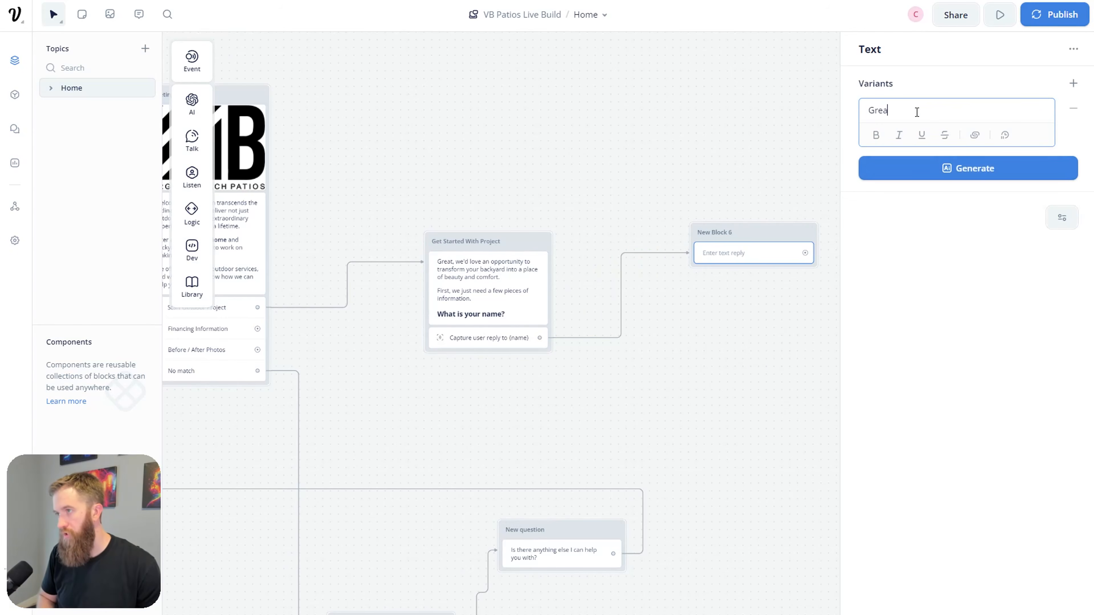
type("t, nice to meet y")
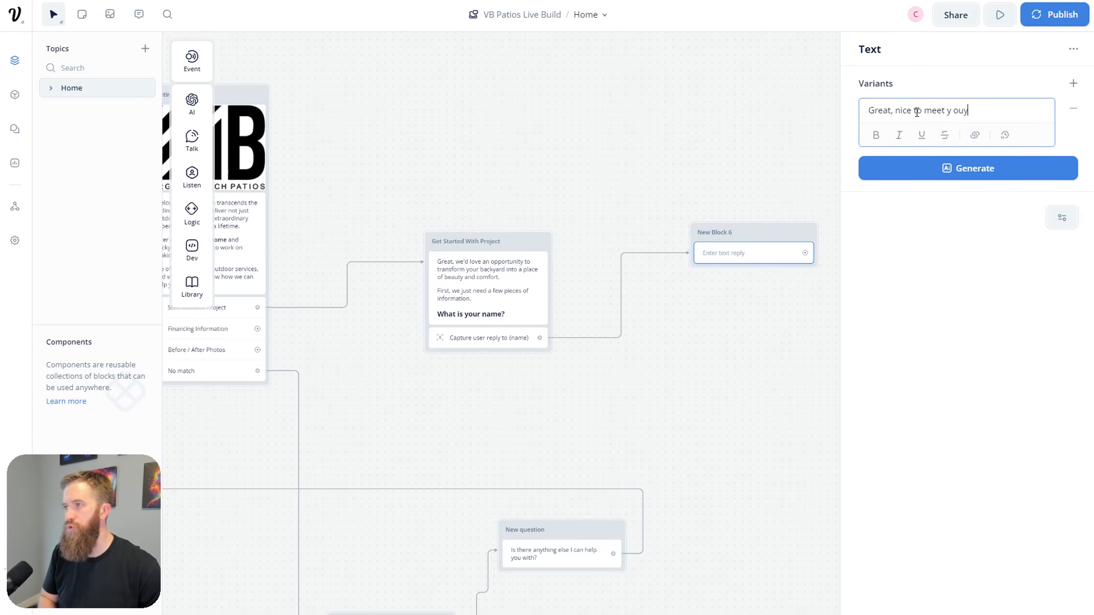
type("ou {")
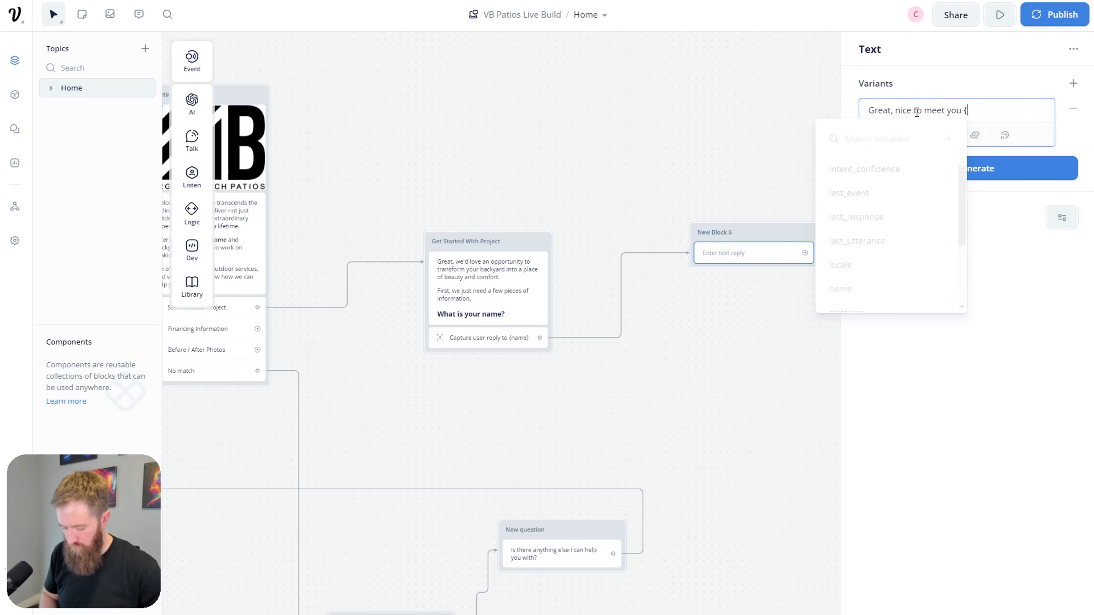
type("name}")
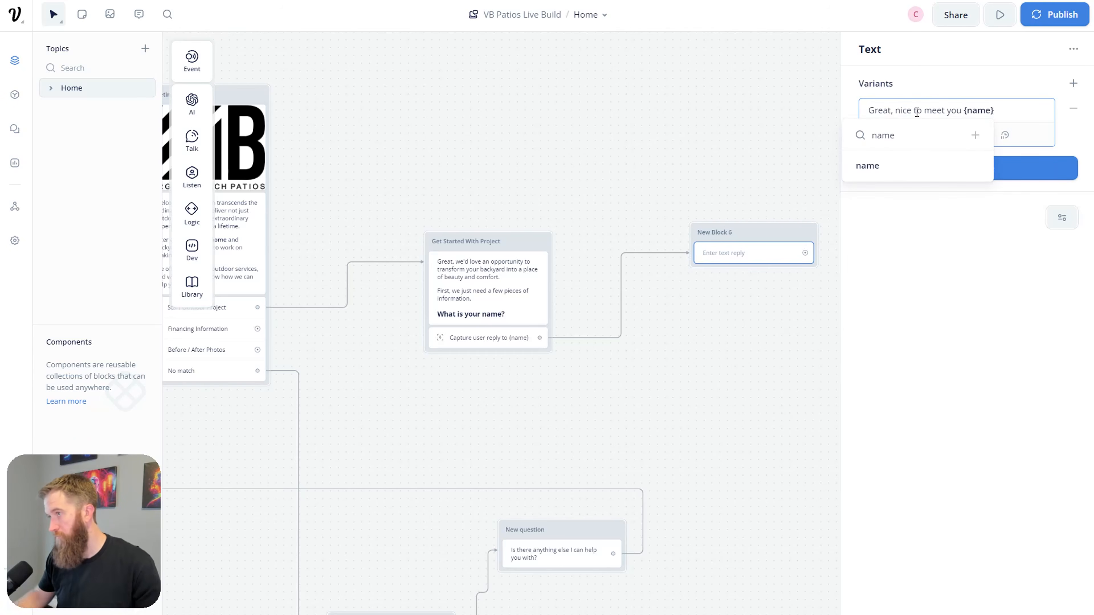
left_click(869, 167)
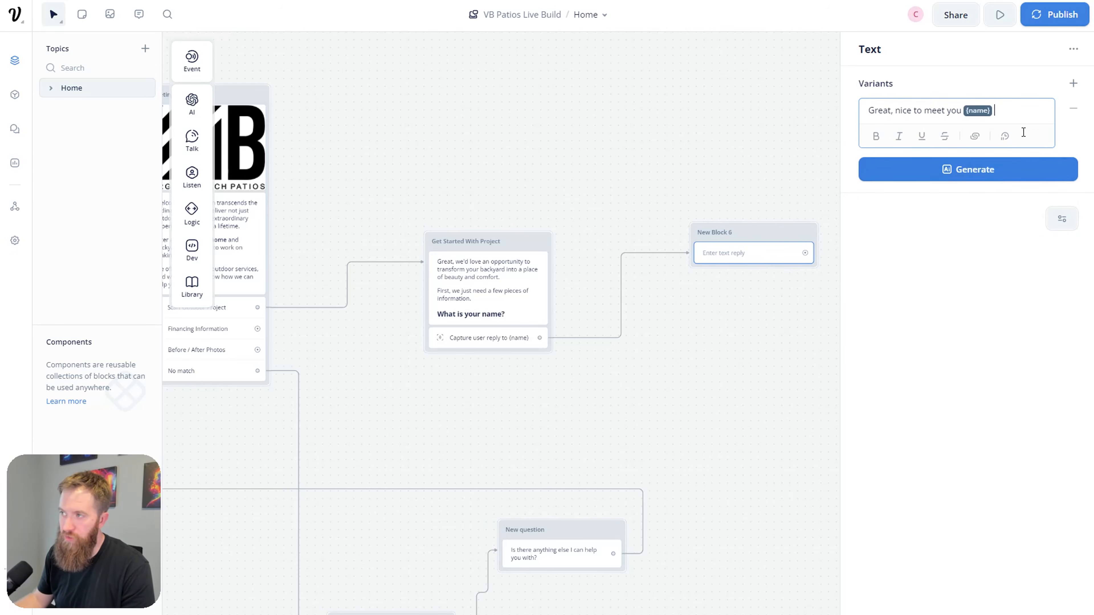
type(".")
key("Return")
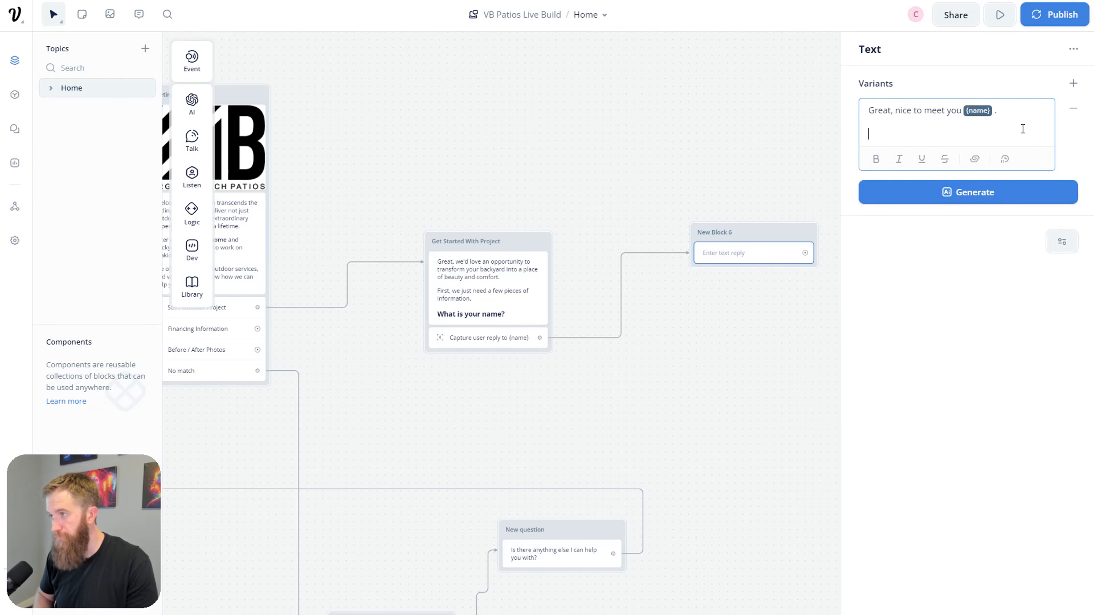
type("Next:")
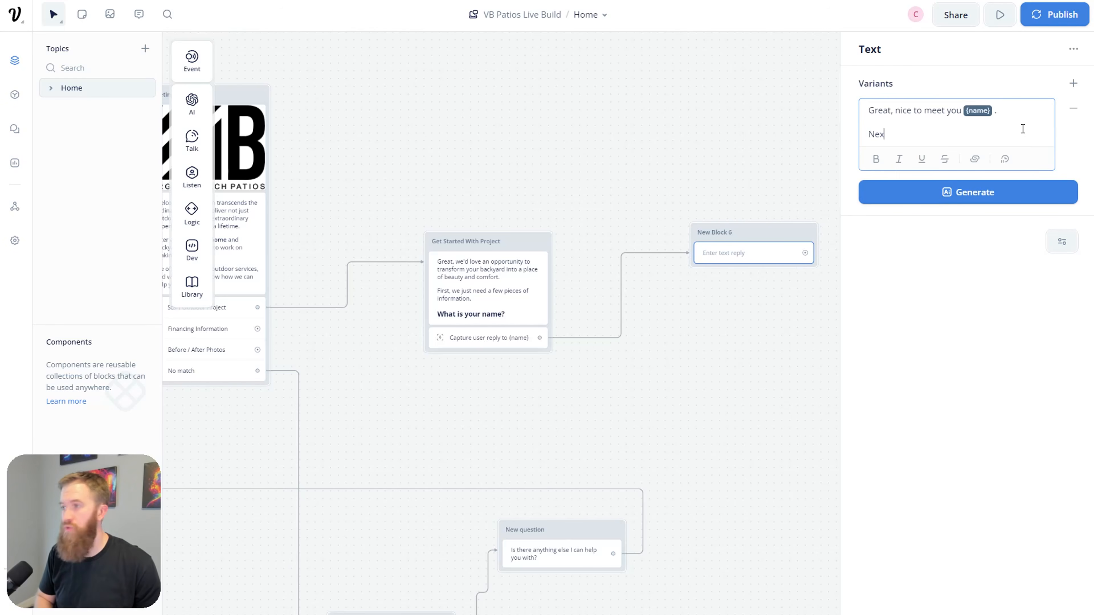
key("Return")
type("###")
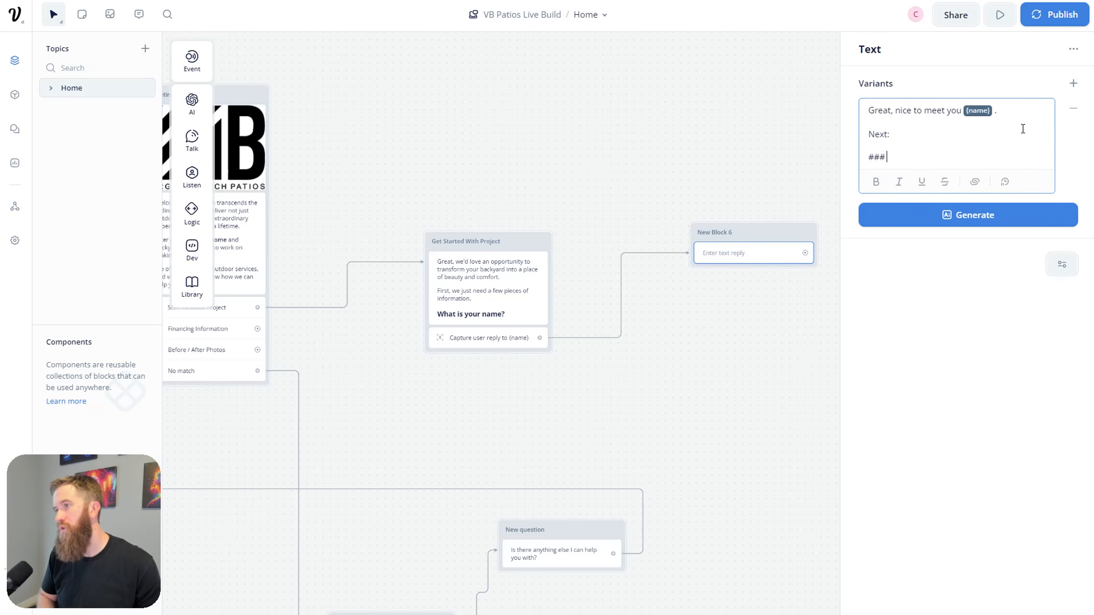
type(" What is your emai")
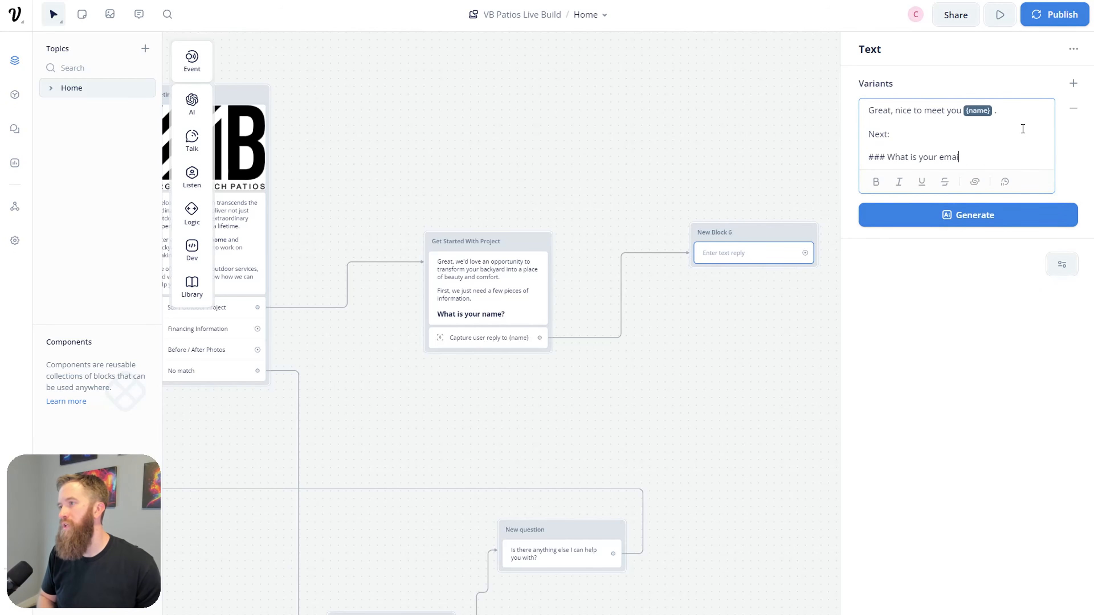
type("l aderess?")
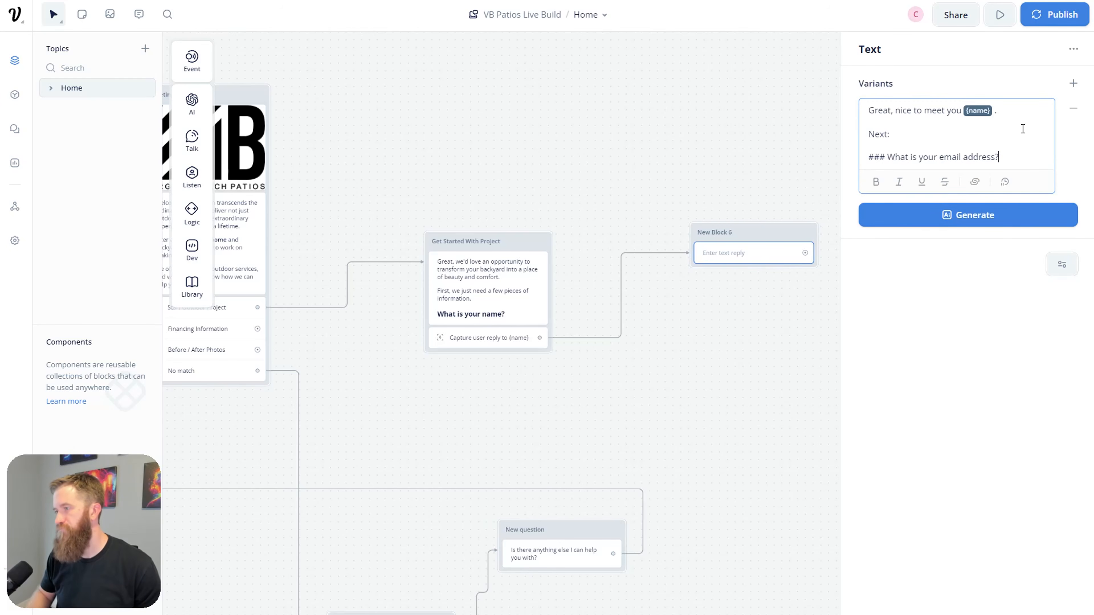
left_click(738, 359)
Step: Add a Capture step to New Block 6 saving the reply into a new email variable
mouse_move(193, 145)
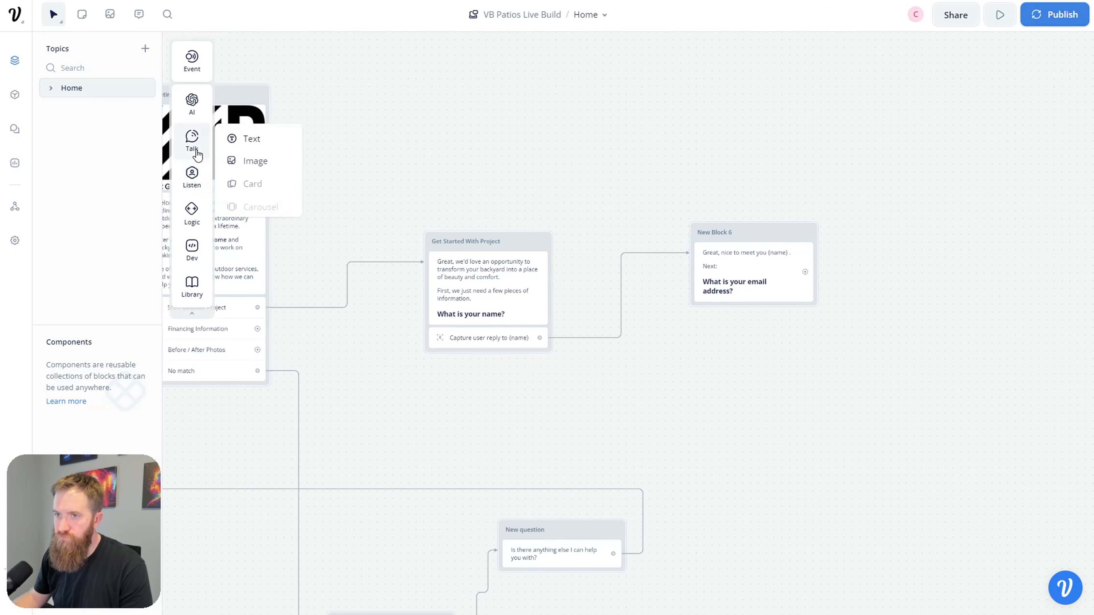
mouse_move(206, 194)
left_click_drag(254, 218, 709, 307)
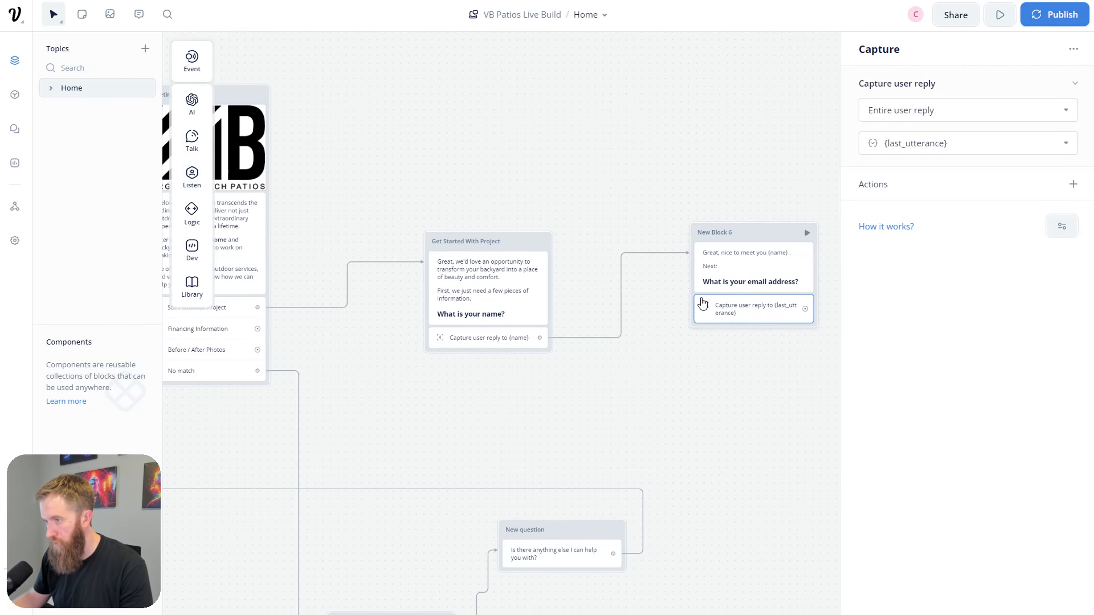
left_click_drag(746, 243, 685, 261)
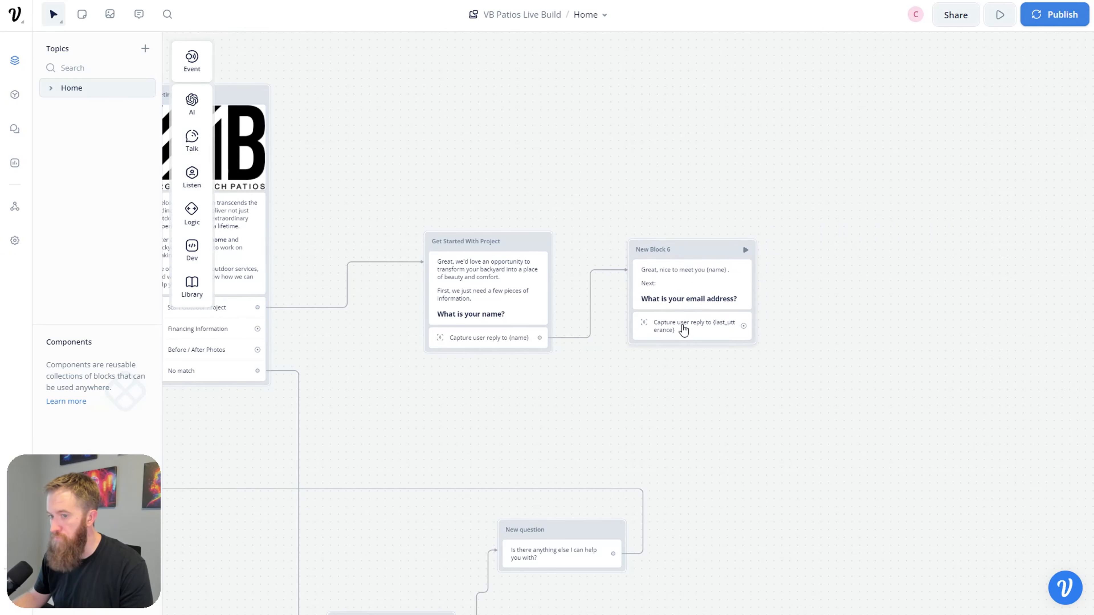
left_click(674, 335)
left_click(964, 143)
double_click(964, 144)
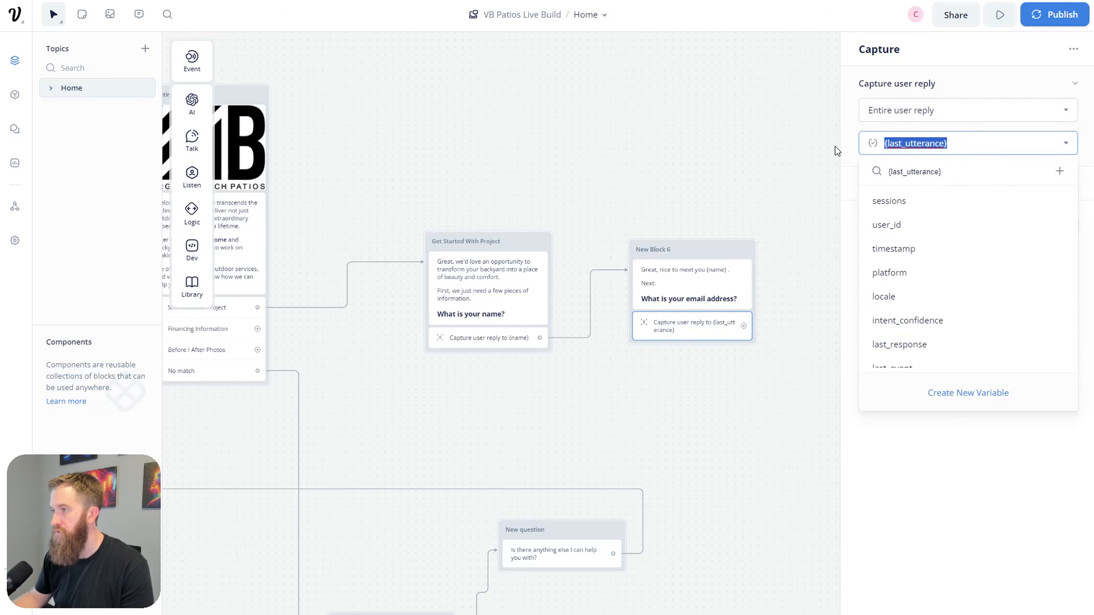
key("Escape")
left_click(1004, 148)
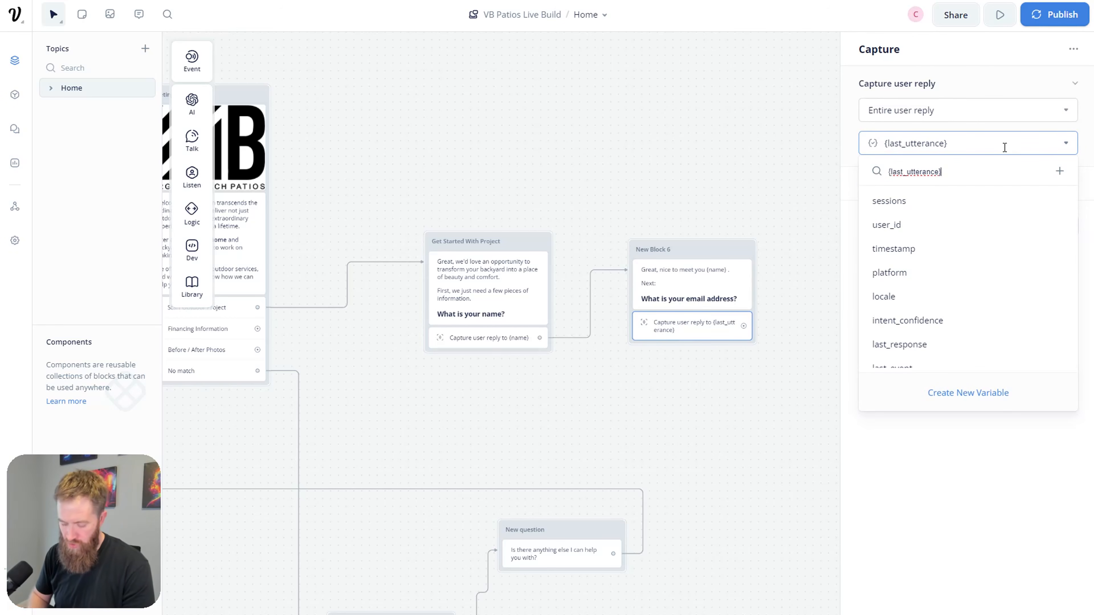
key("BackSpace")
key("BackSpace")
key("BackSpace")
key("BackSpace")
key("BackSpace")
key("BackSpace")
key("BackSpace")
key("BackSpace")
key("BackSpace")
key("BackSpace")
key("BackSpace")
key("BackSpace")
key("BackSpace")
key("BackSpace")
key("BackSpace")
key("BackSpace")
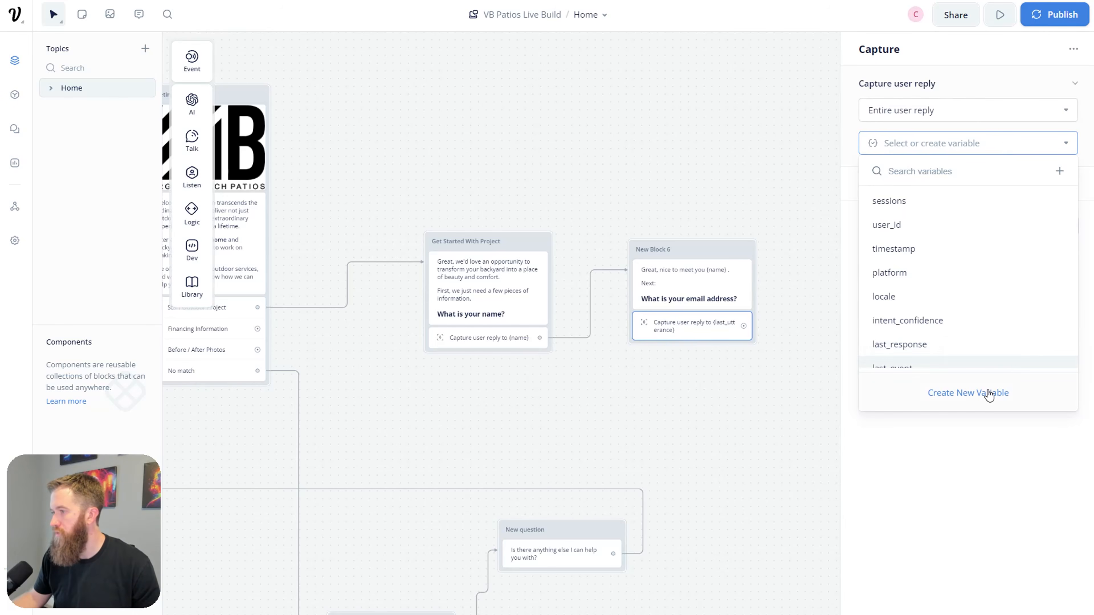
left_click(1059, 172)
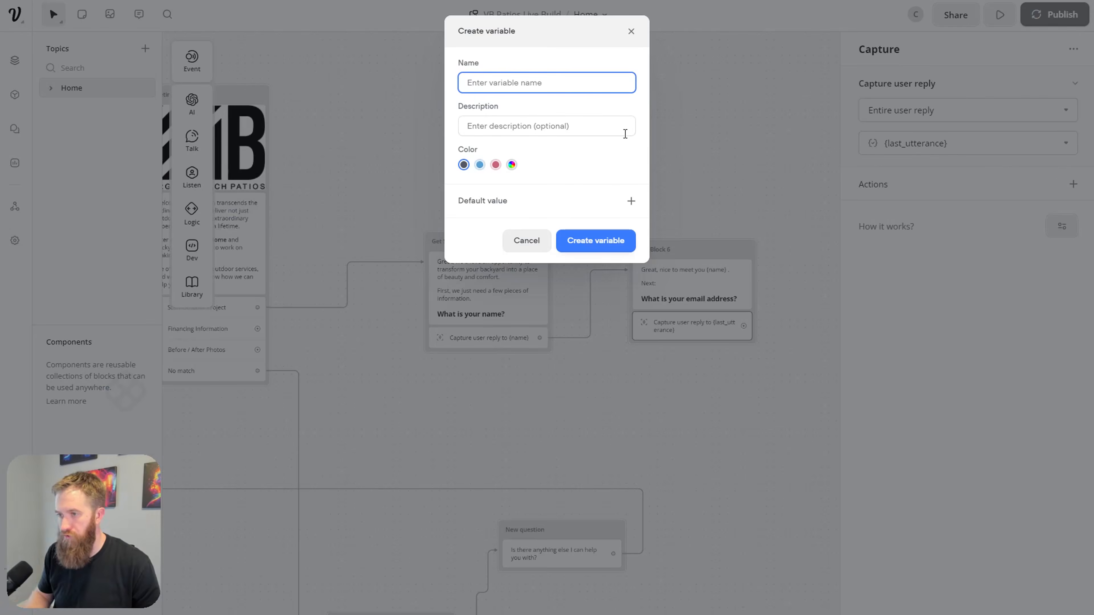
type("email")
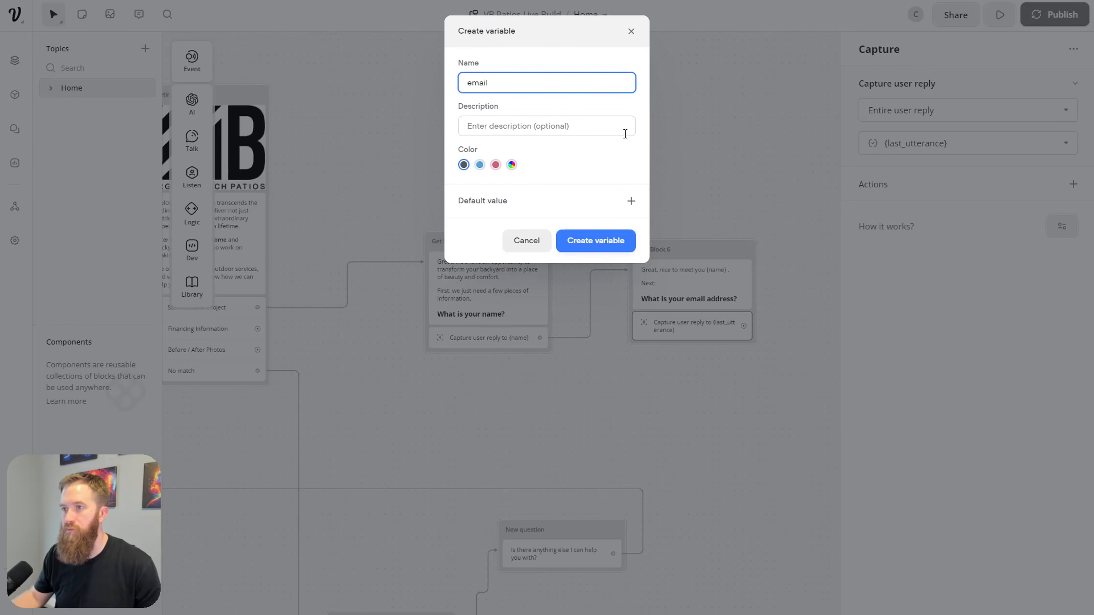
left_click(595, 241)
left_click_drag(699, 381, 556, 410)
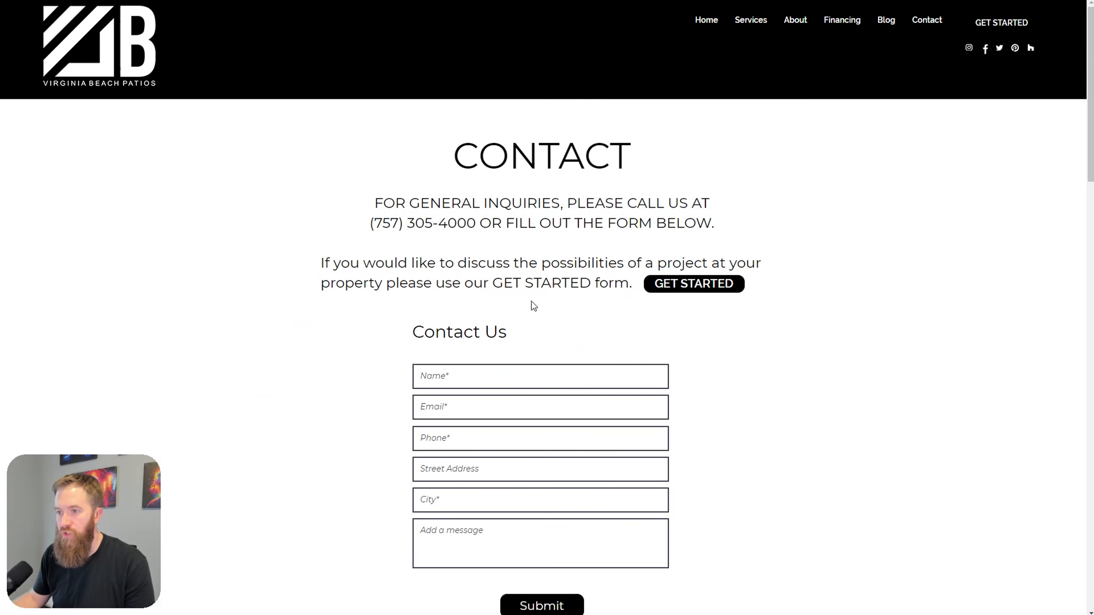
Step: Review the Contact and Get Started Today form pages, then bring the Voiceflow canvas back into view
scroll(532, 302, "down", 4)
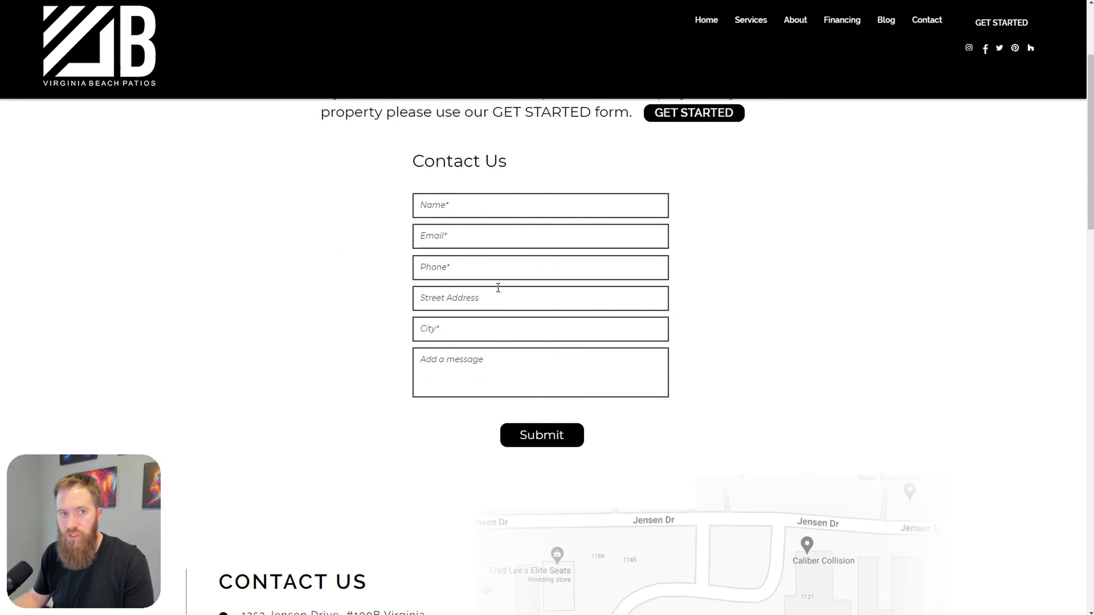
scroll(503, 259, "down", 1)
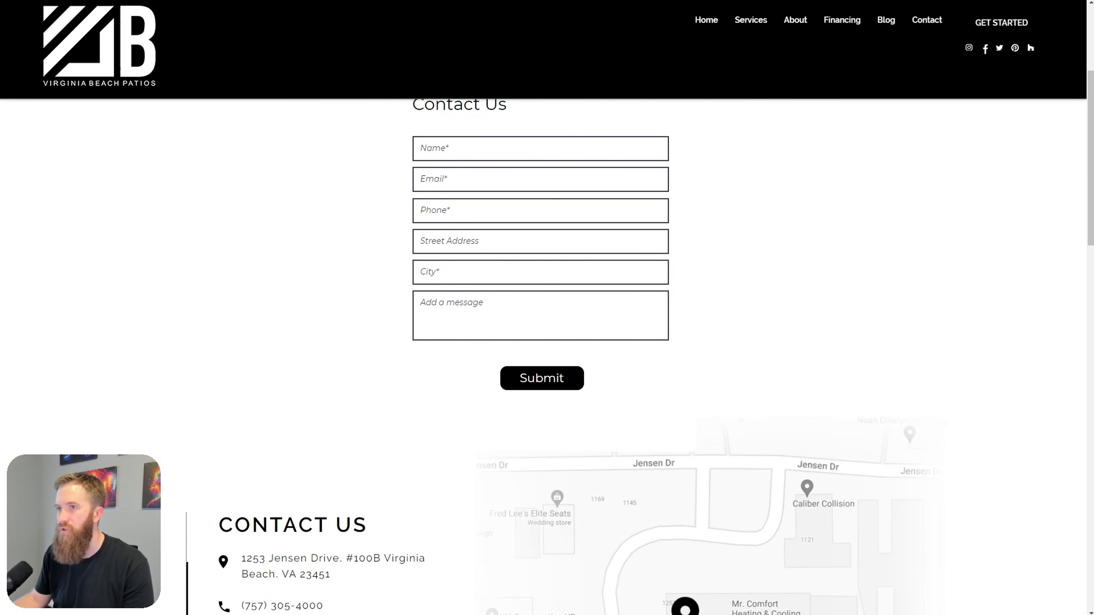
left_click(469, 0)
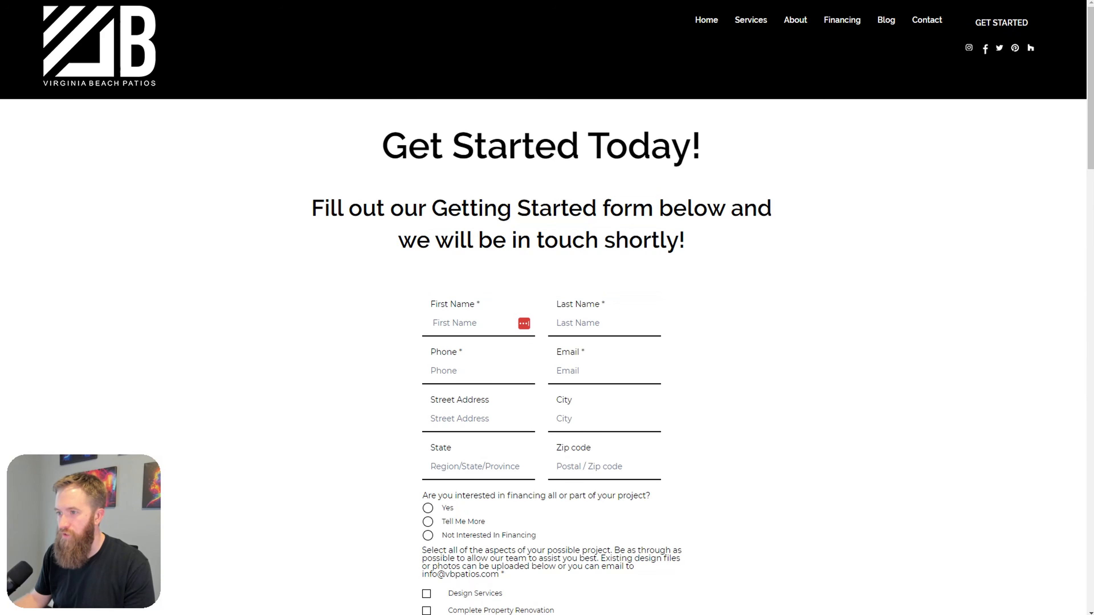
key("ctrl+Tab")
scroll(644, 320, "left", 4)
scroll(645, 320, "down", 1)
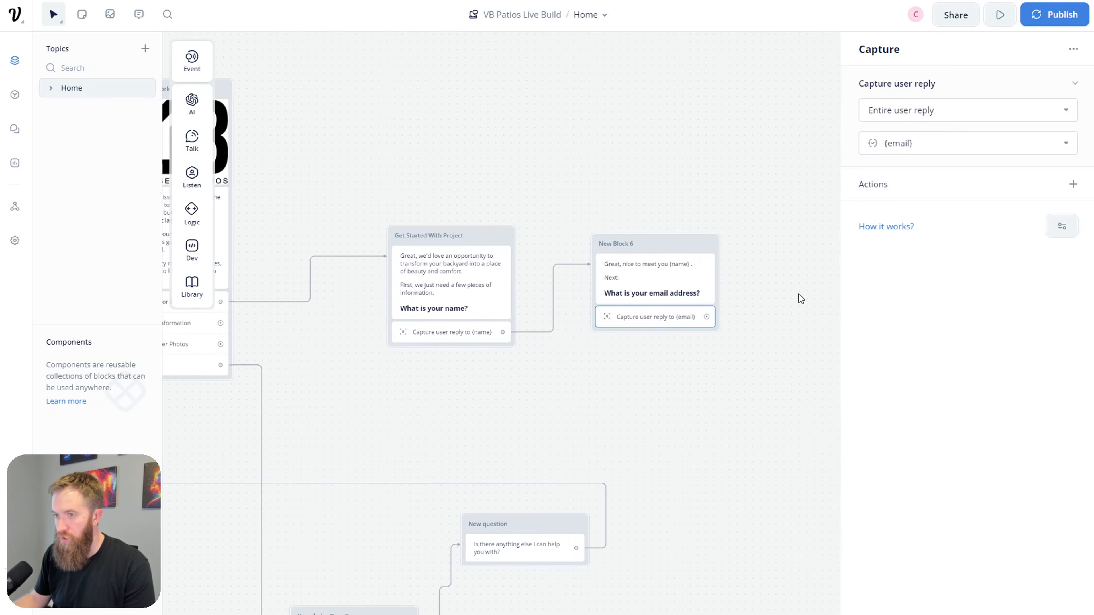
Step: Branch New Block 7 off the email capture with 'Wonderful. Next: ### What is your phone number?' and a Capture step
scroll(718, 318, "right", 2)
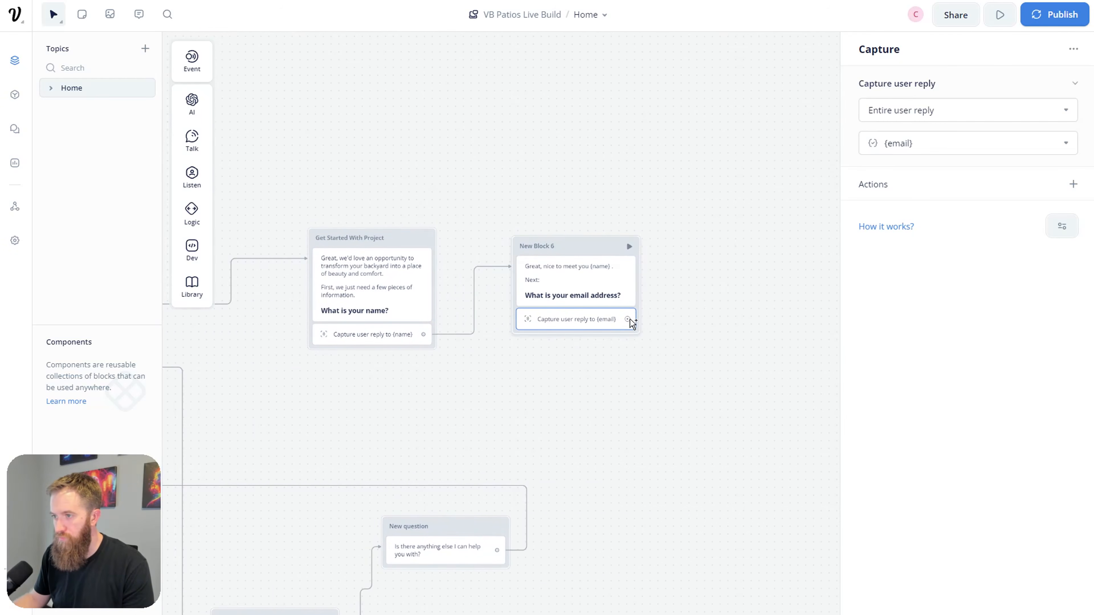
left_click_drag(628, 321, 700, 282)
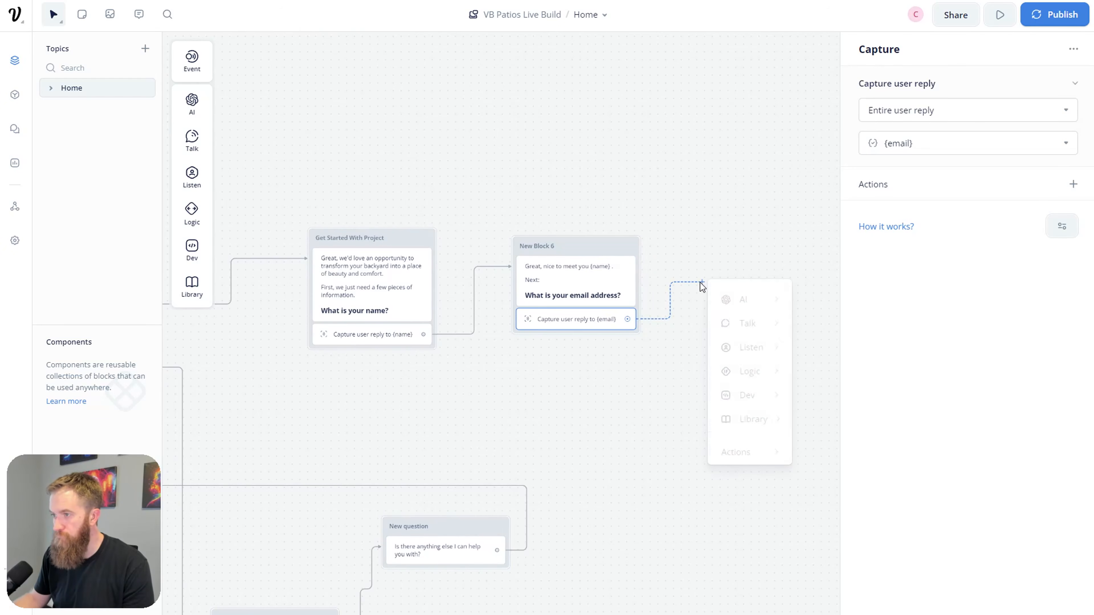
mouse_move(737, 327)
left_click(929, 111)
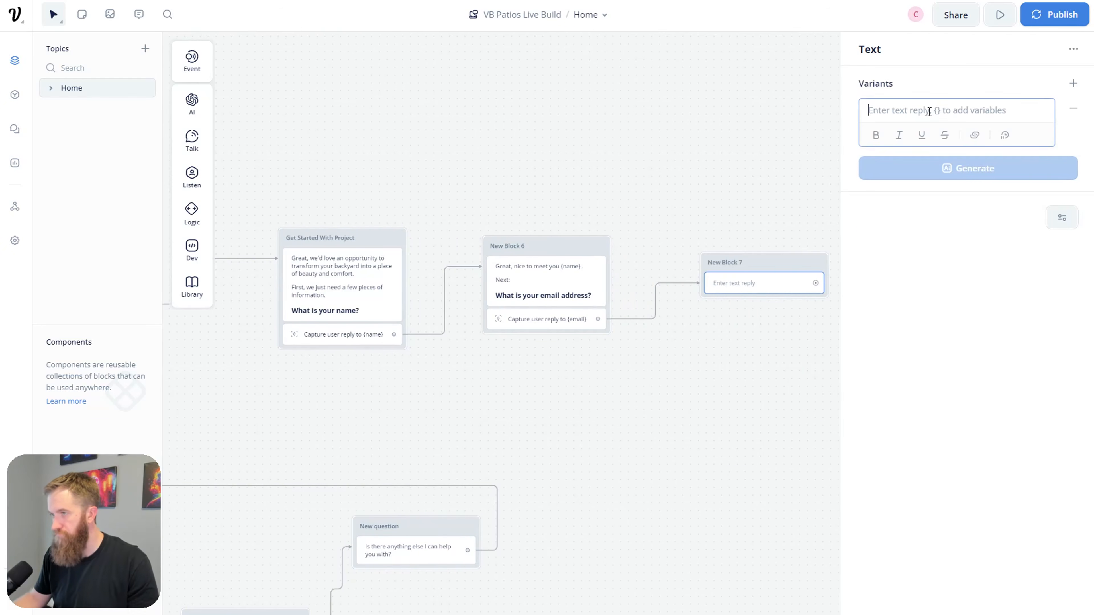
type("Wonderful.")
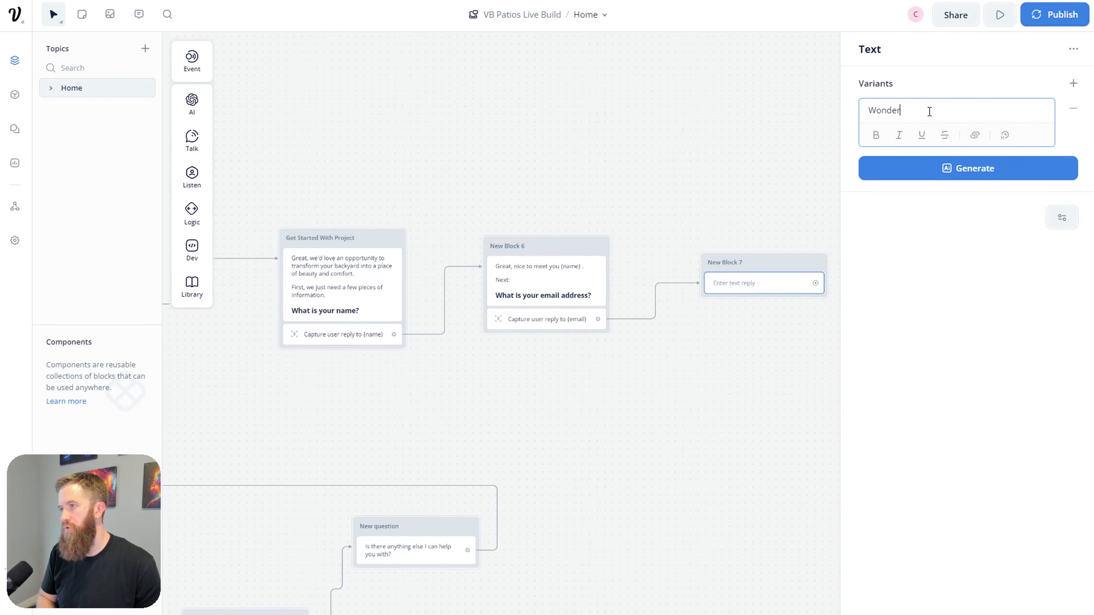
key("Return")
type("Next:")
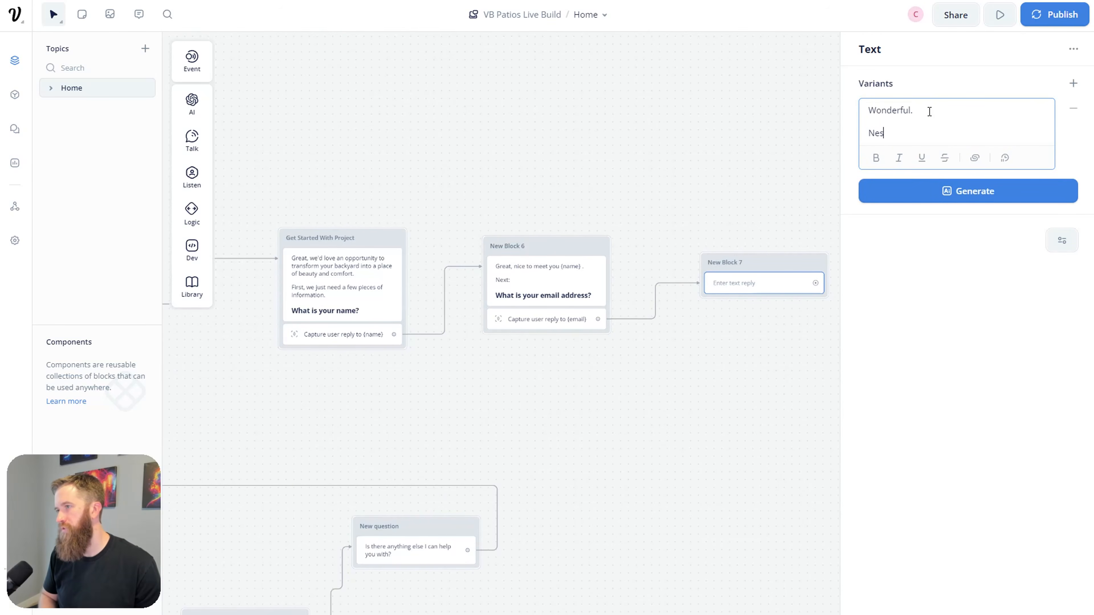
key("Return")
type("### W")
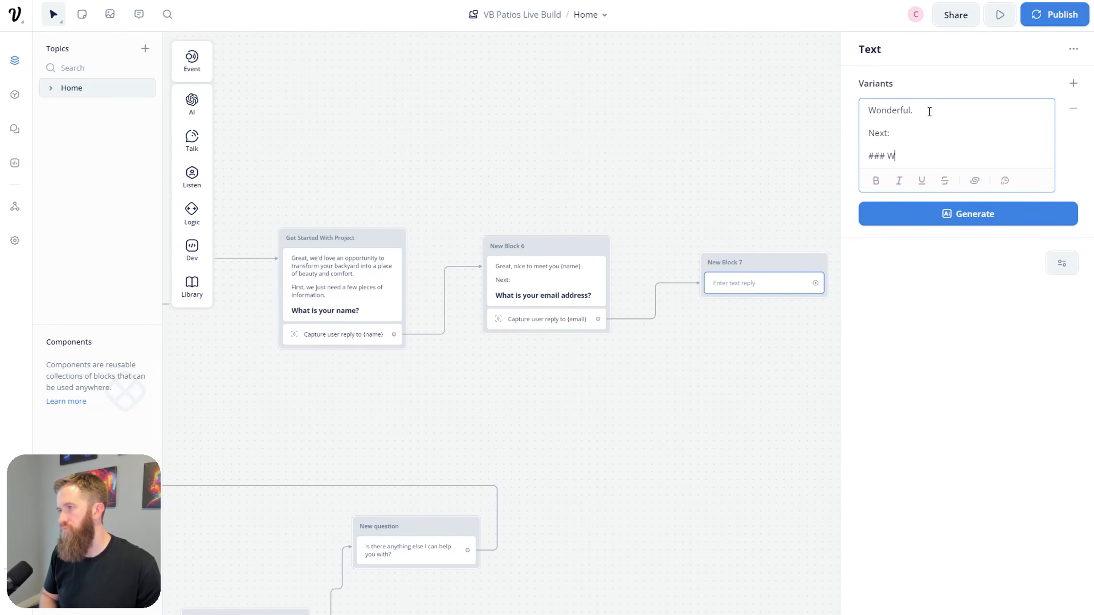
type("hat is your phone number?")
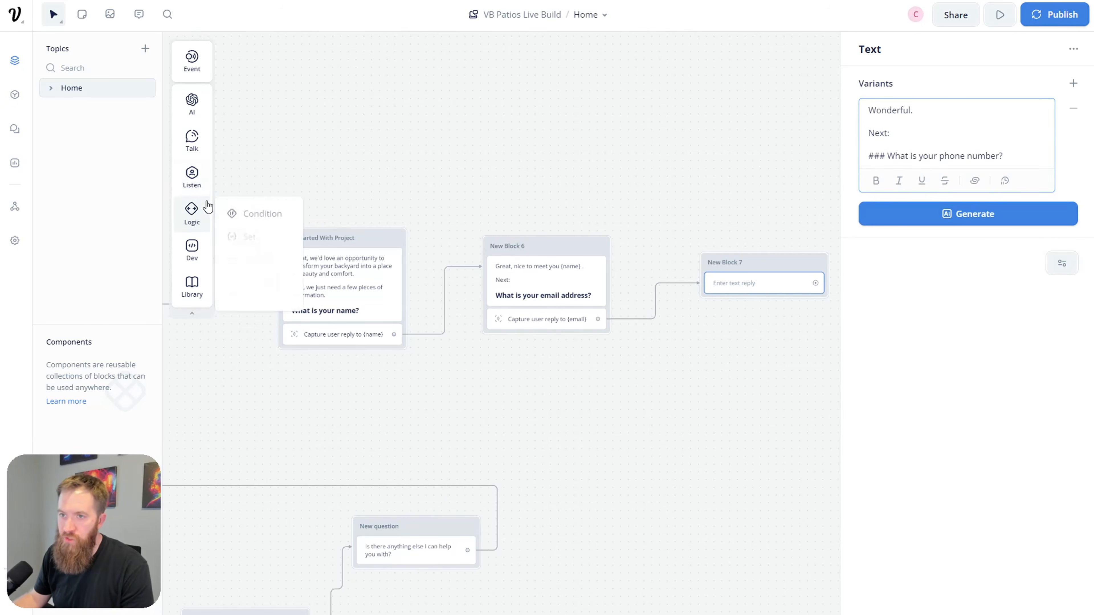
mouse_move(203, 177)
left_click_drag(236, 216, 757, 328)
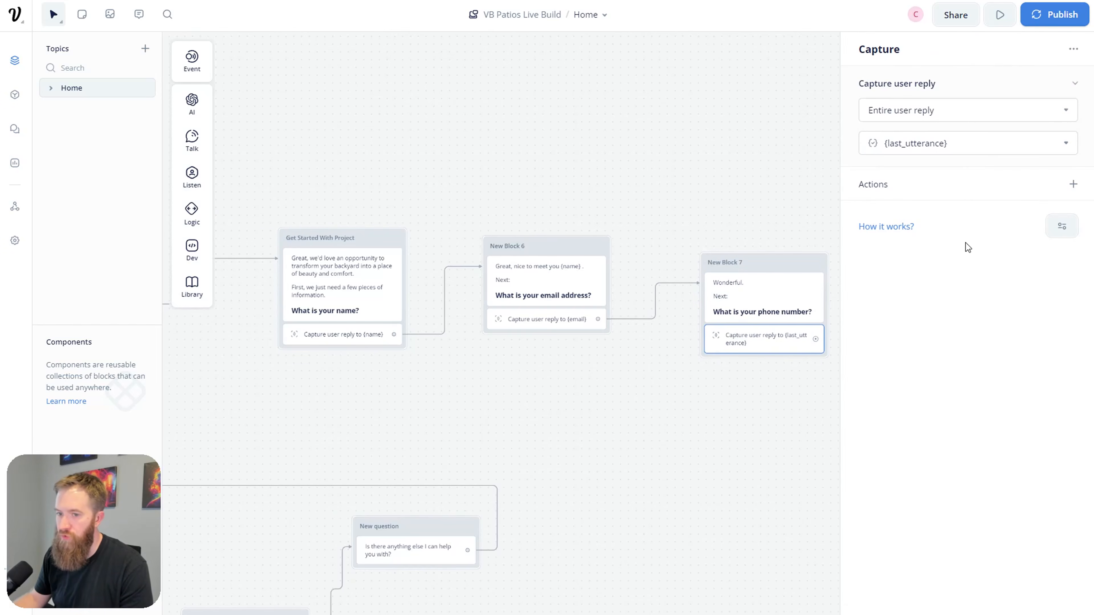
Step: Rename New Block 6 to 'Get Email' and New Block 7 to 'Get phone number'
left_click_drag(770, 271, 737, 257)
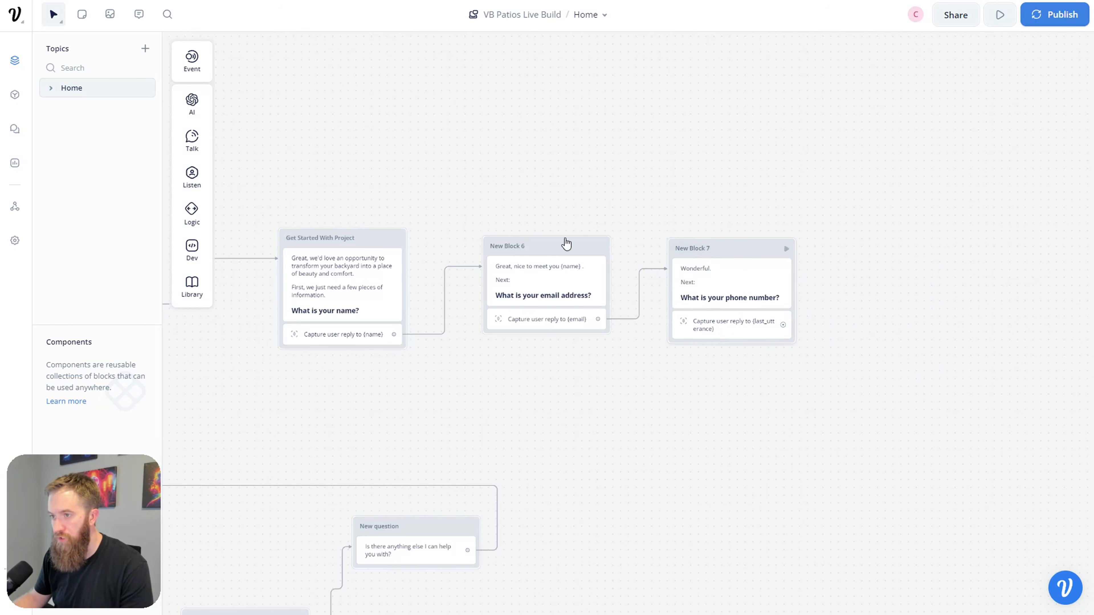
double_click(525, 242)
type("Get")
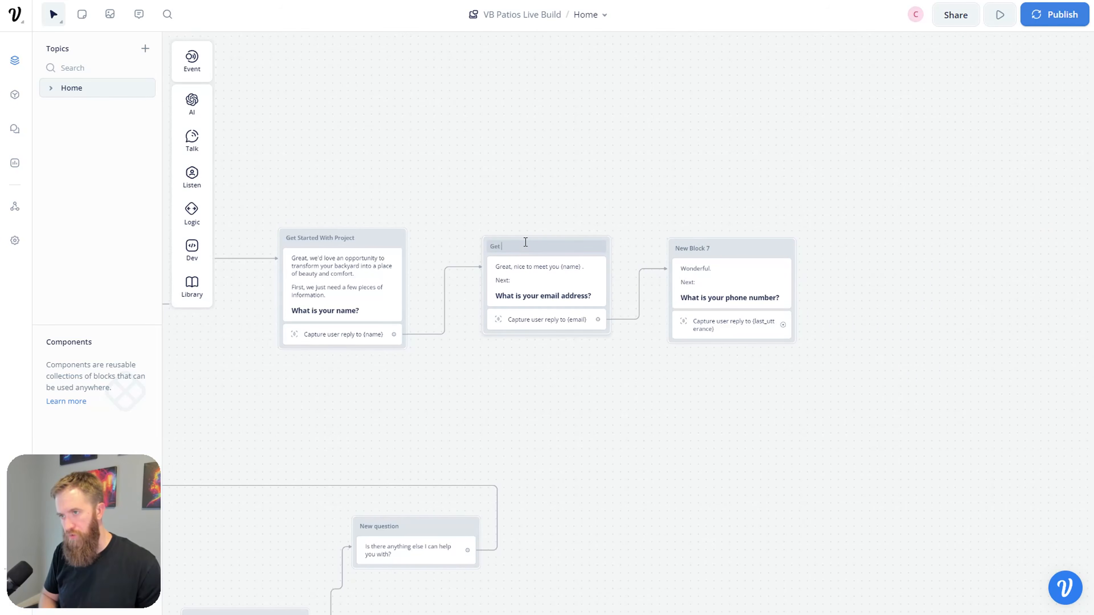
left_click(717, 248)
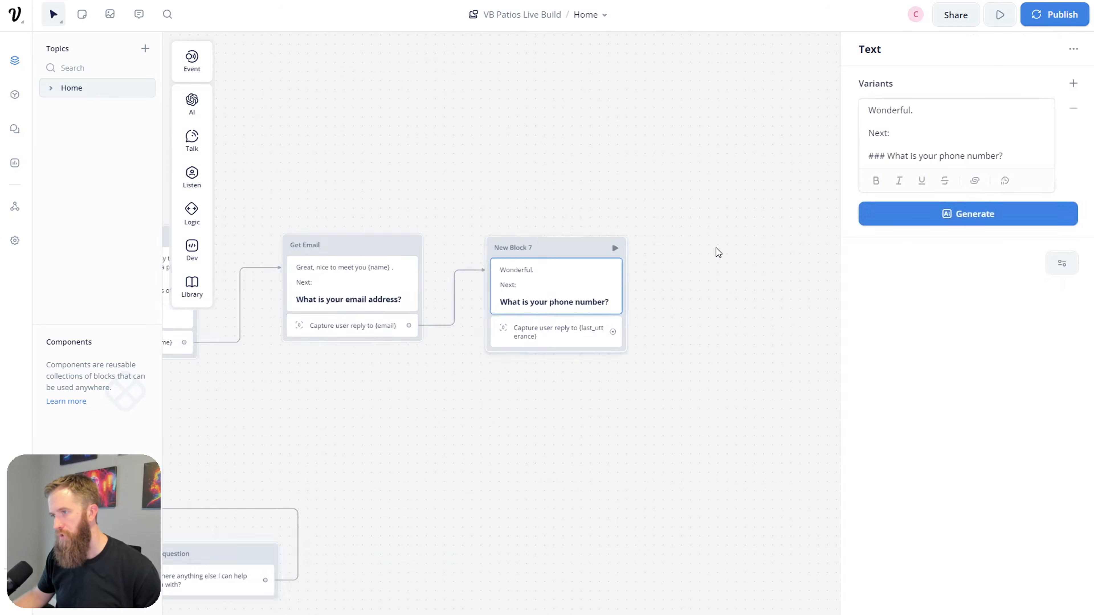
left_click(716, 248)
double_click(391, 242)
type("Get phone number")
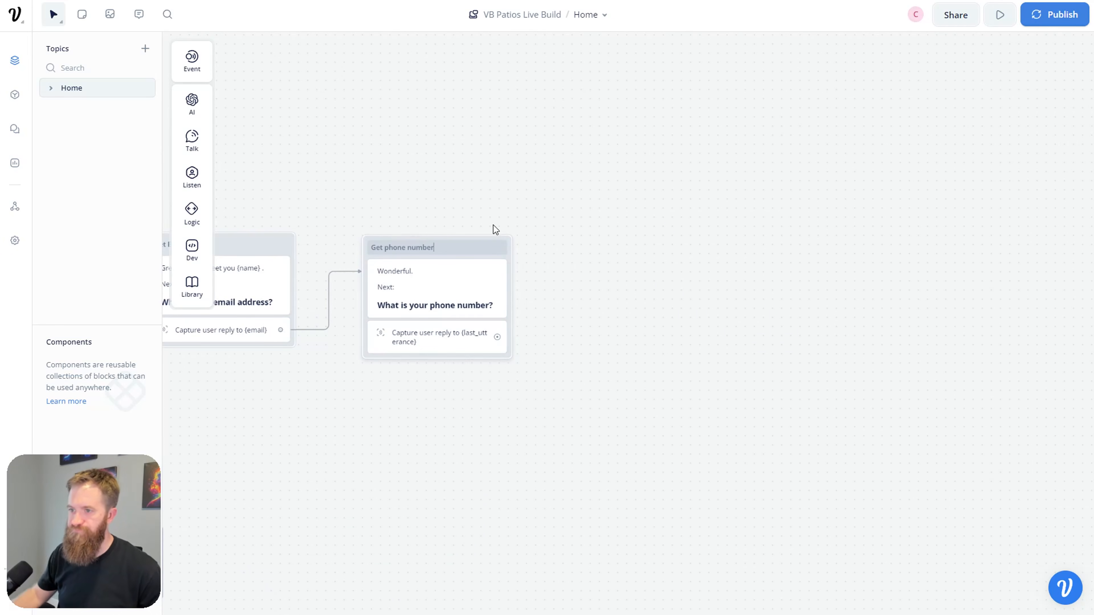
left_click(493, 229)
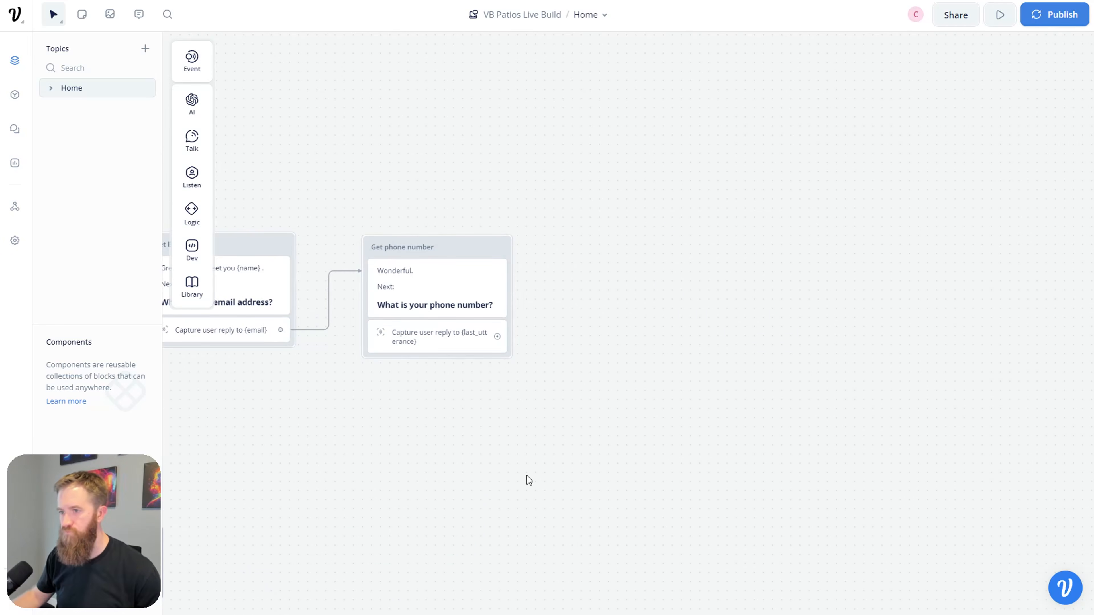
Step: Replace {last_utterance} in the phone capture with a new variable named phone
left_click(627, 324)
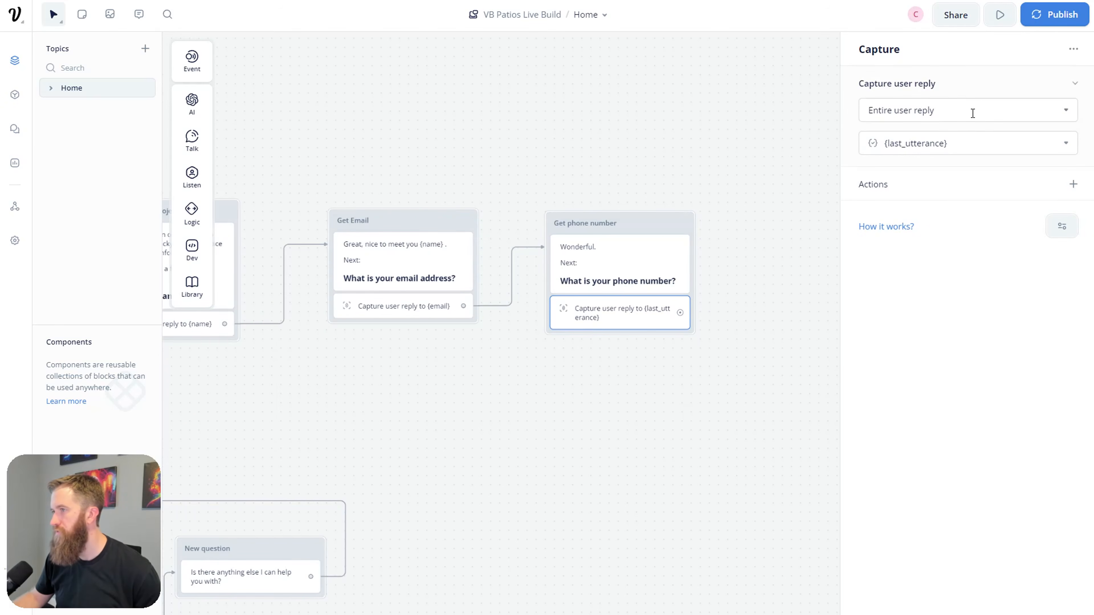
left_click(968, 140)
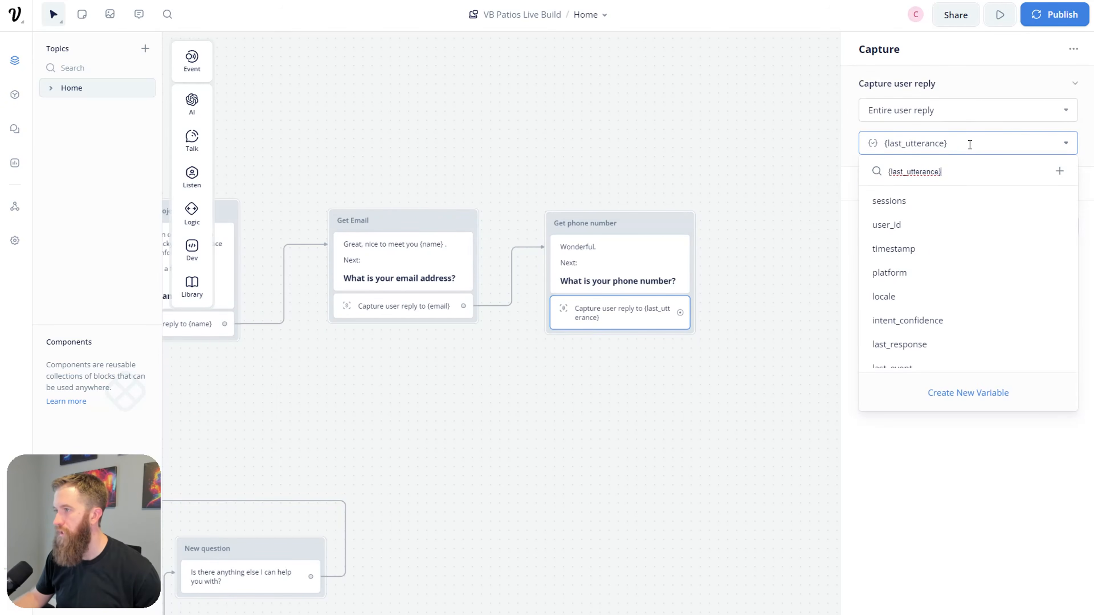
left_click_drag(970, 144, 904, 151)
key("BackSpace")
key("BackSpace")
key("BackSpace")
key("BackSpace")
key("BackSpace")
key("BackSpace")
left_click(1072, 184)
left_click(1050, 144)
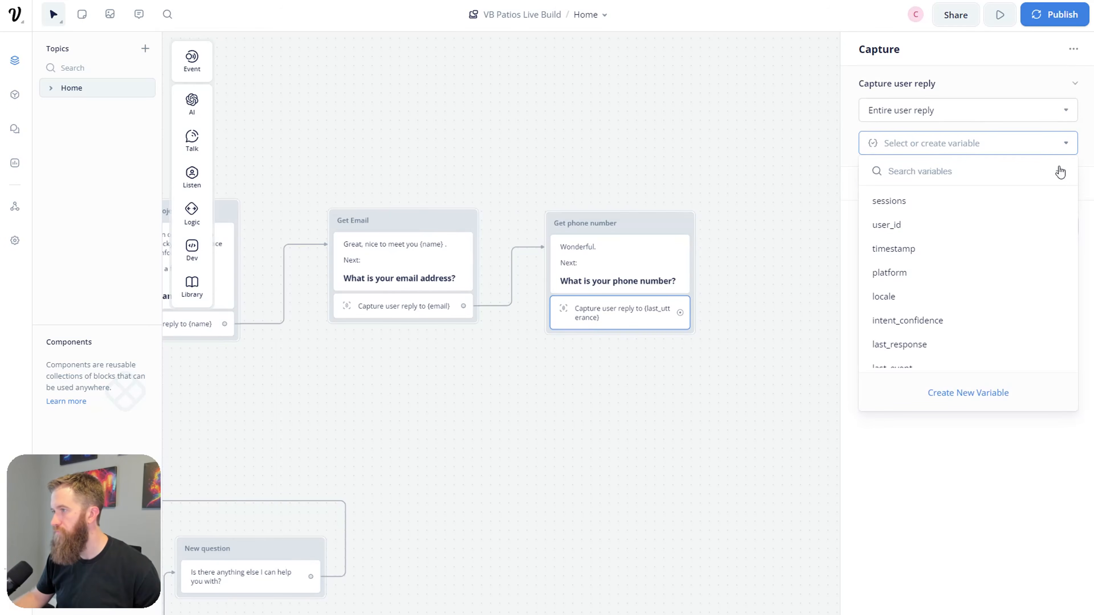
left_click(1059, 171)
type("Phon")
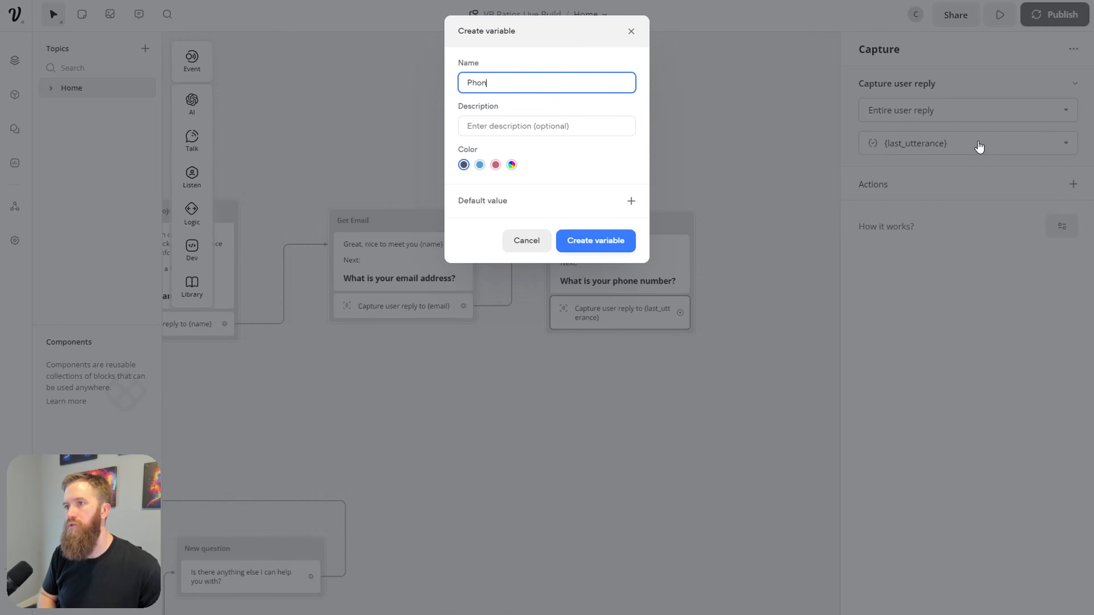
key("BackSpace")
key("BackSpace")
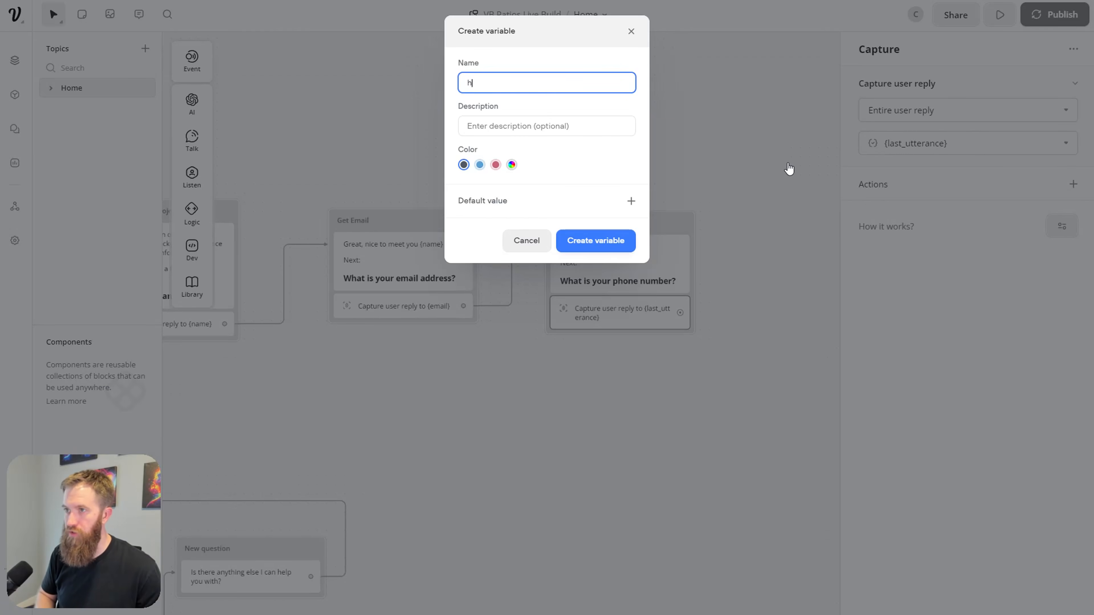
type("phone")
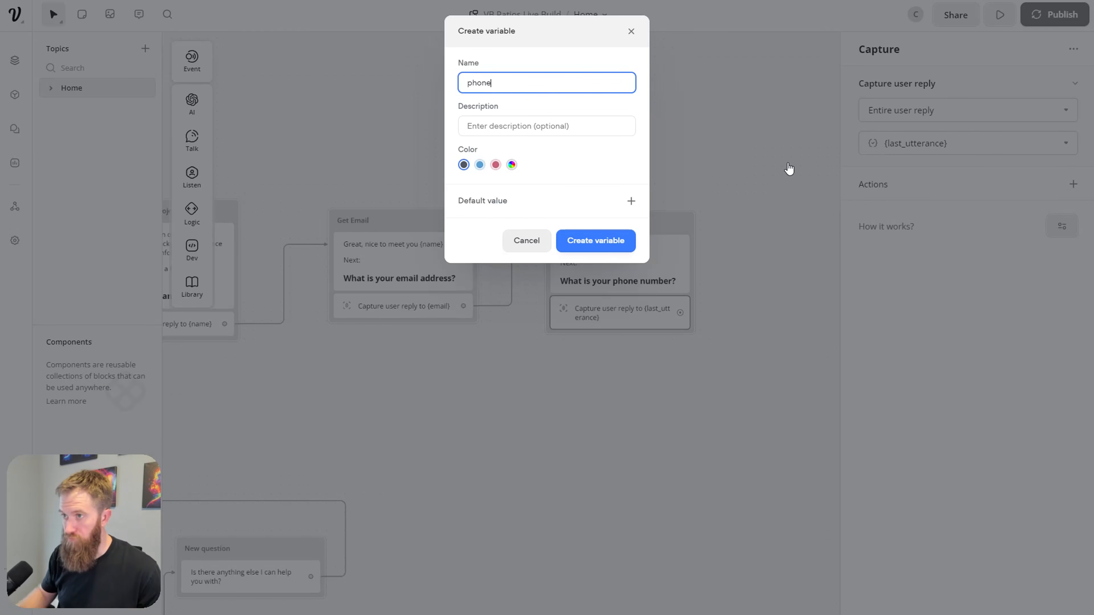
left_click(571, 240)
left_click(582, 373)
Step: Connect Get phone number to a new empty Text block
left_click_drag(615, 308, 701, 247)
mouse_move(761, 292)
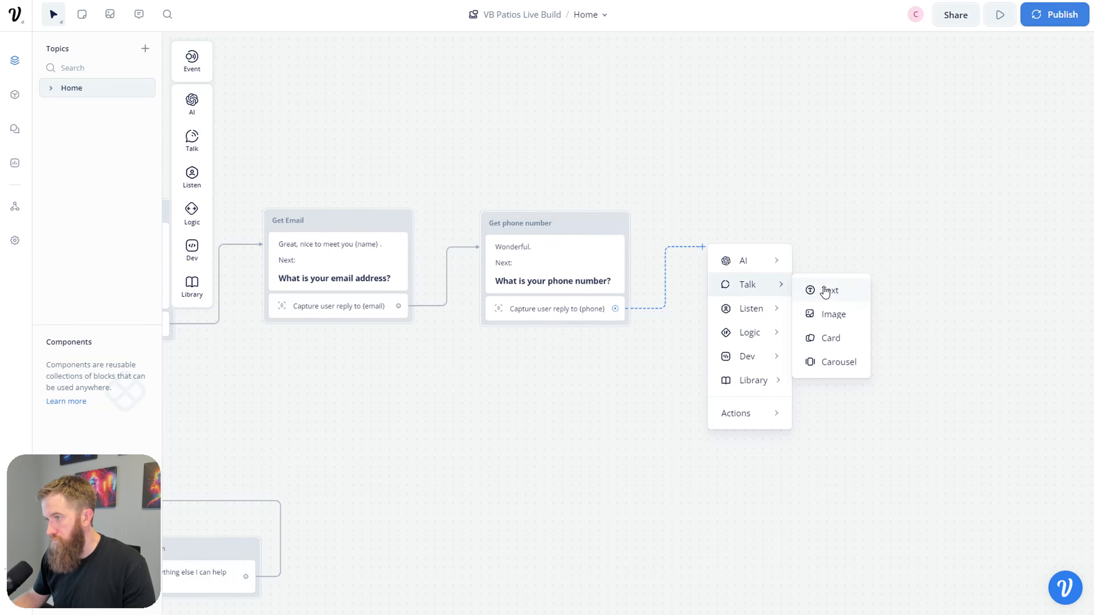
left_click(823, 287)
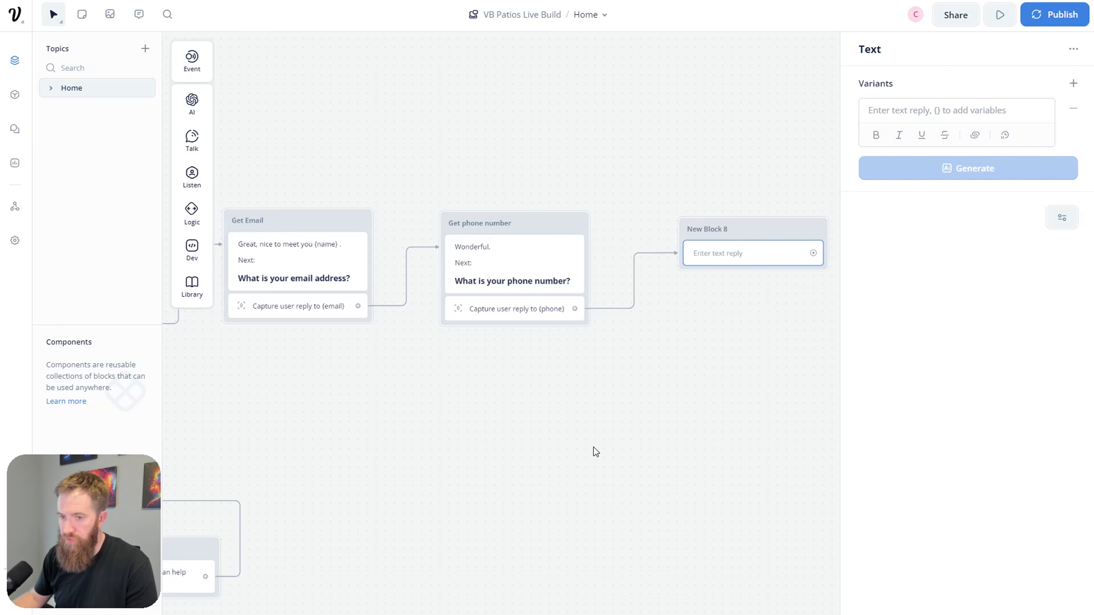
Step: Rename New Block 8 to 'Get Location'
scroll(593, 447, "right", 3)
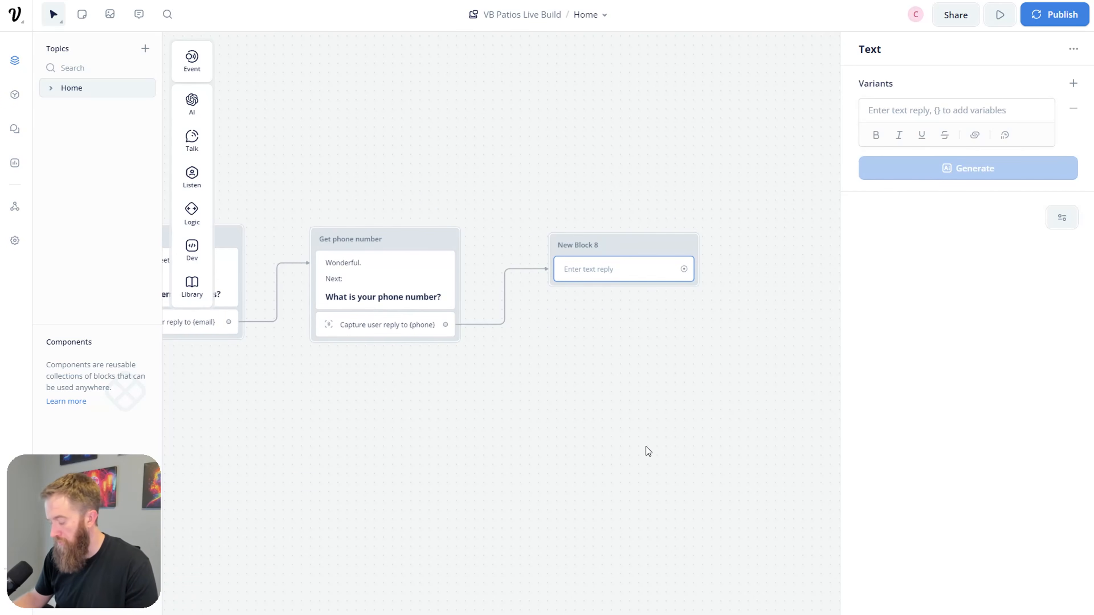
left_click_drag(513, 473, 534, 443)
left_click_drag(634, 215, 608, 220)
double_click(600, 217)
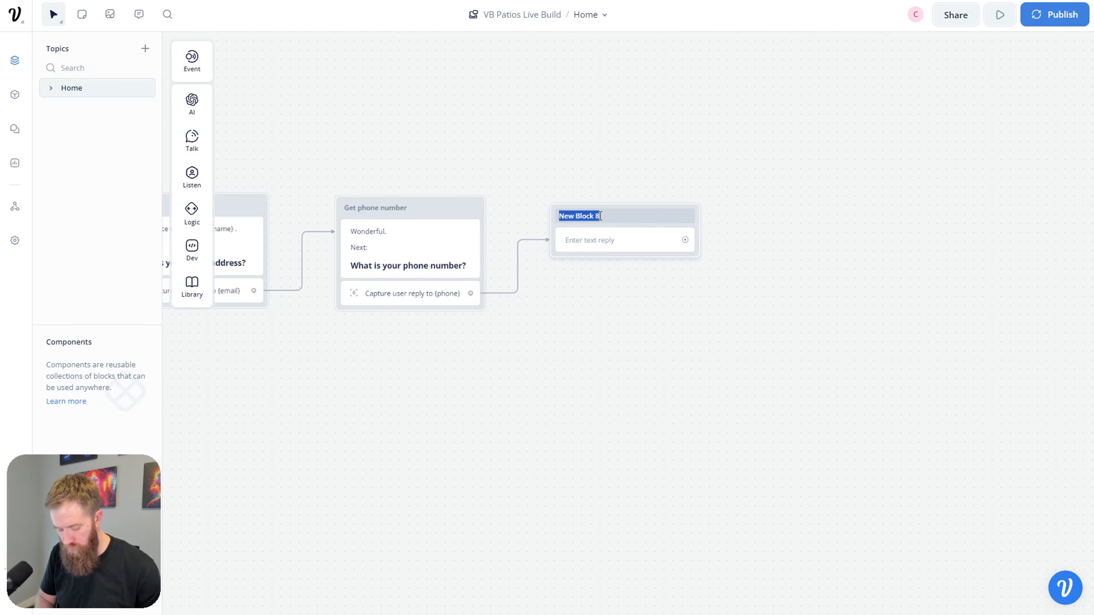
type("L")
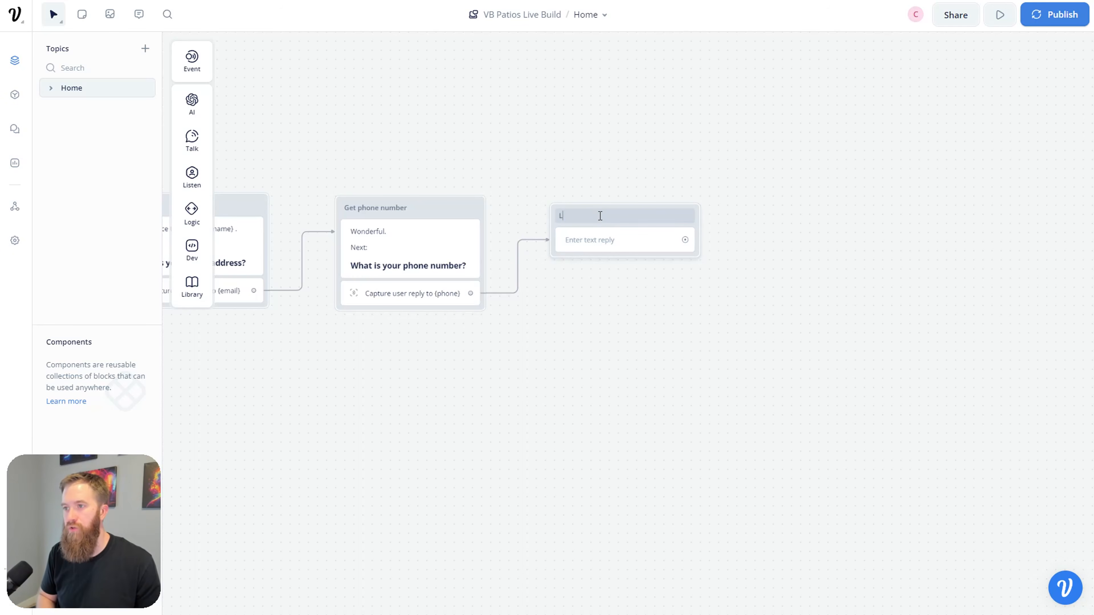
type("ocation")
key("Return")
Step: Write 'Great.', the Hampton Roads, Williamsburg and Richmond service-area note, and '### Where are you located?'
left_click(627, 250)
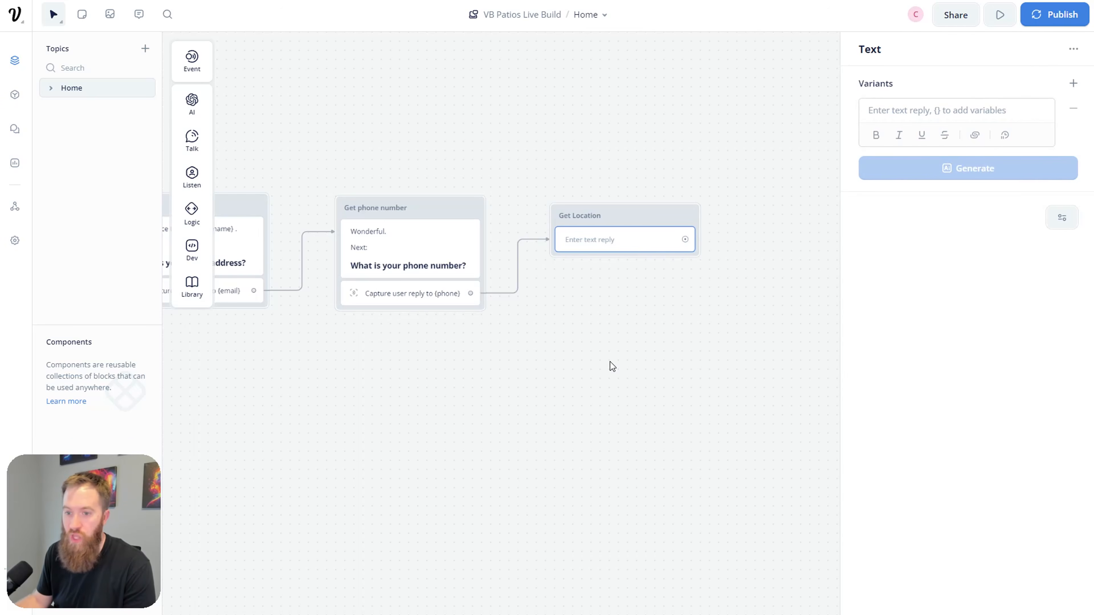
left_click(925, 106)
type("Great.")
key("Return")
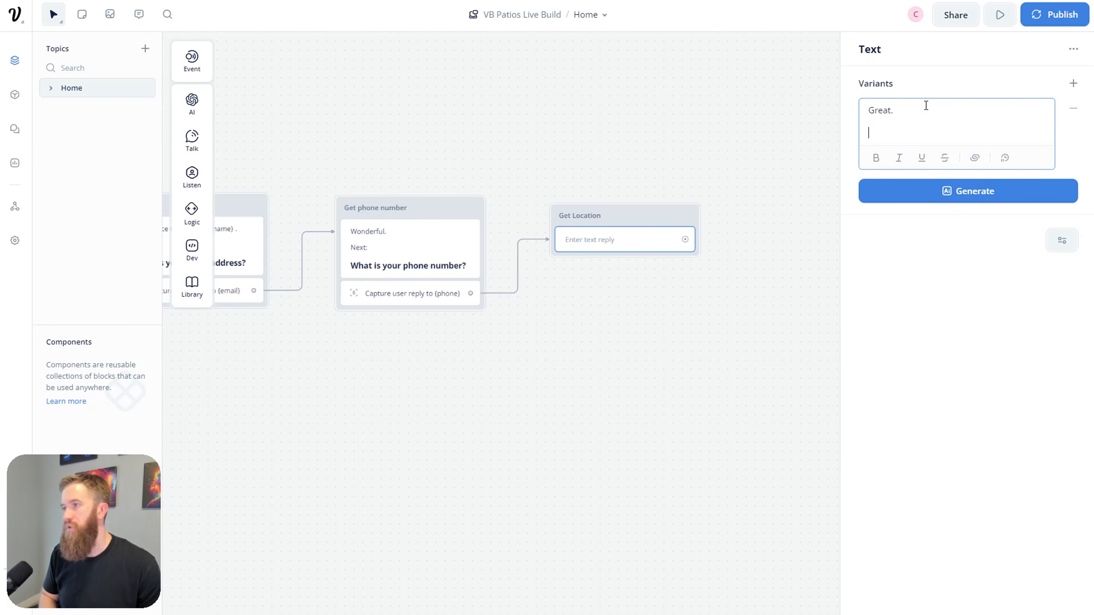
type("We primarily ")
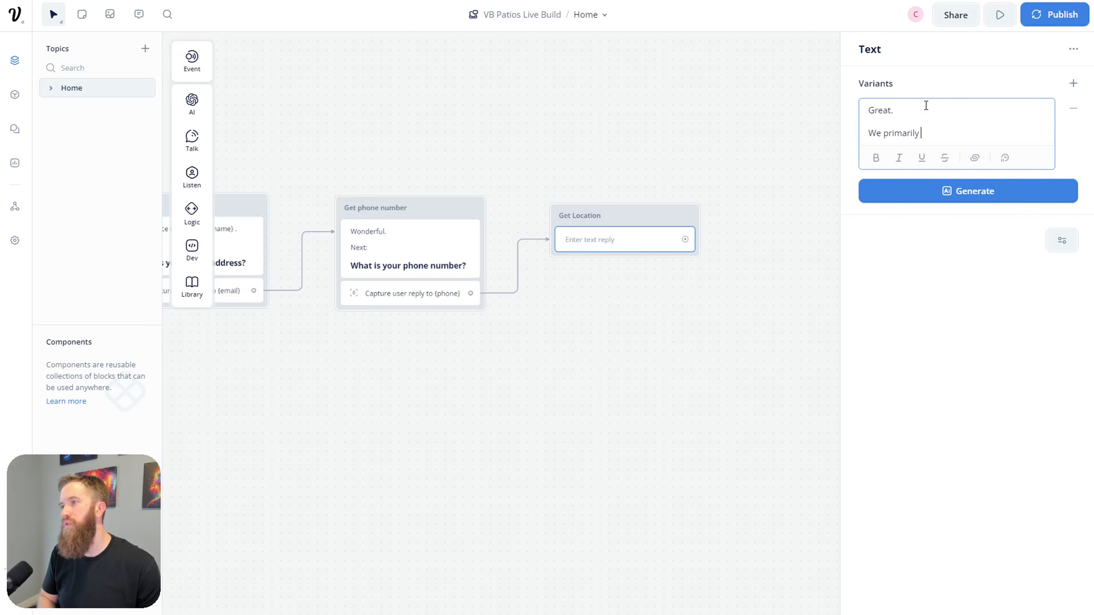
type("work in the Hampton Roads a")
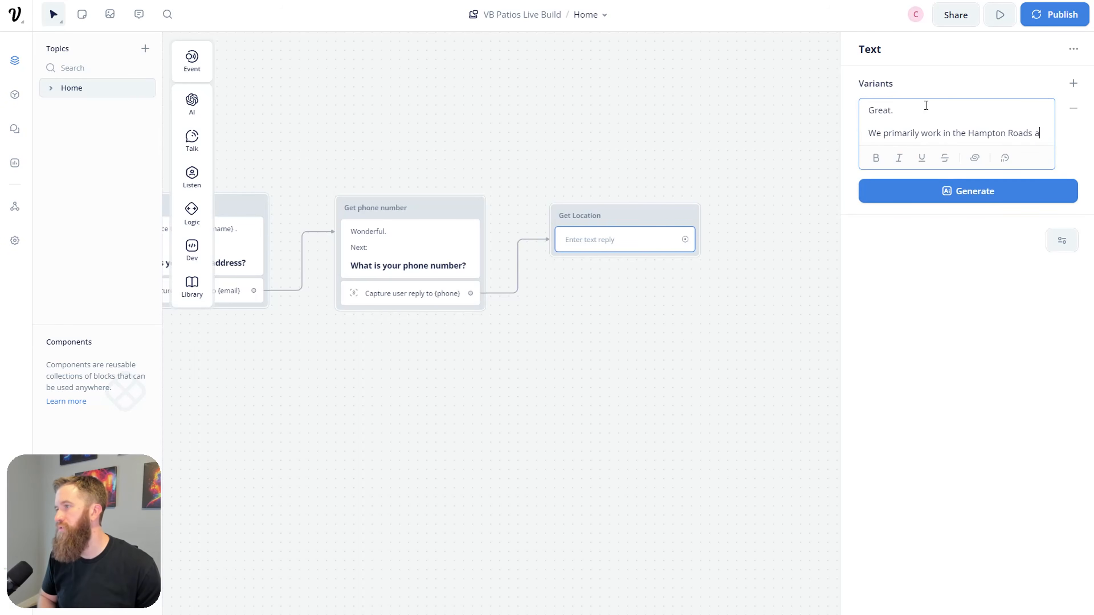
type("reas. ")
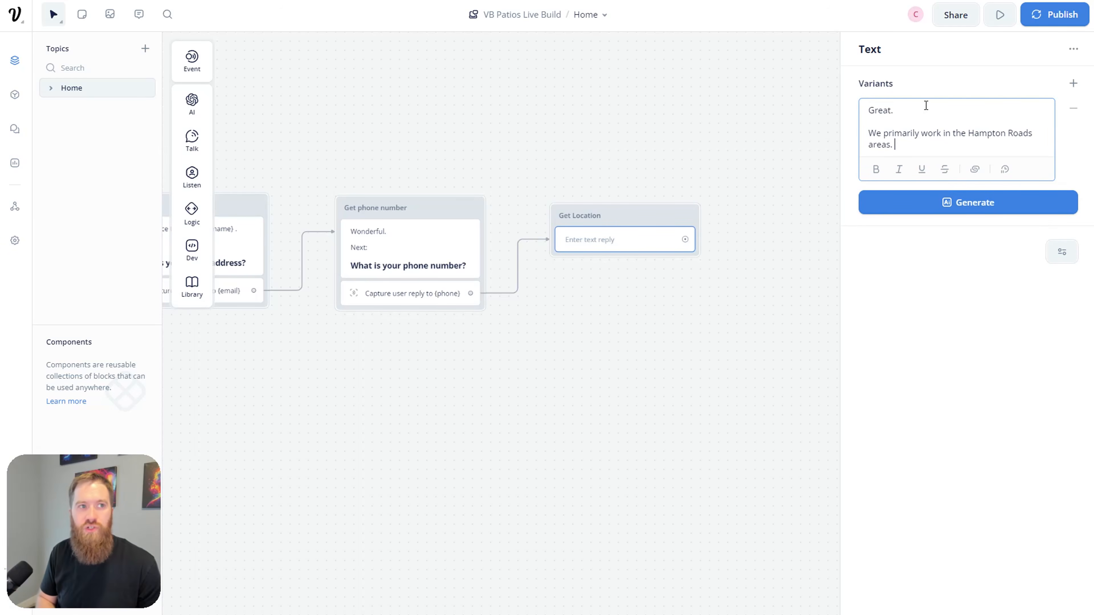
key("BackSpace")
key("BackSpace")
type(", but also perform work")
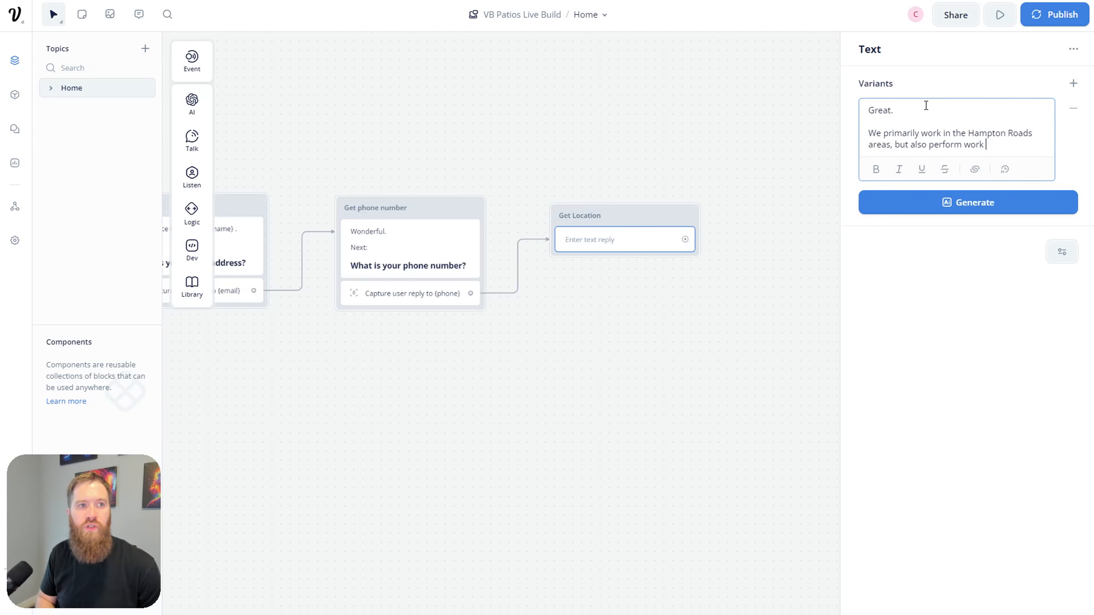
key("BackSpace")
key("BackSpace")
key("BackSpace")
key("BackSpace")
key("BackSpace")
type("projec")
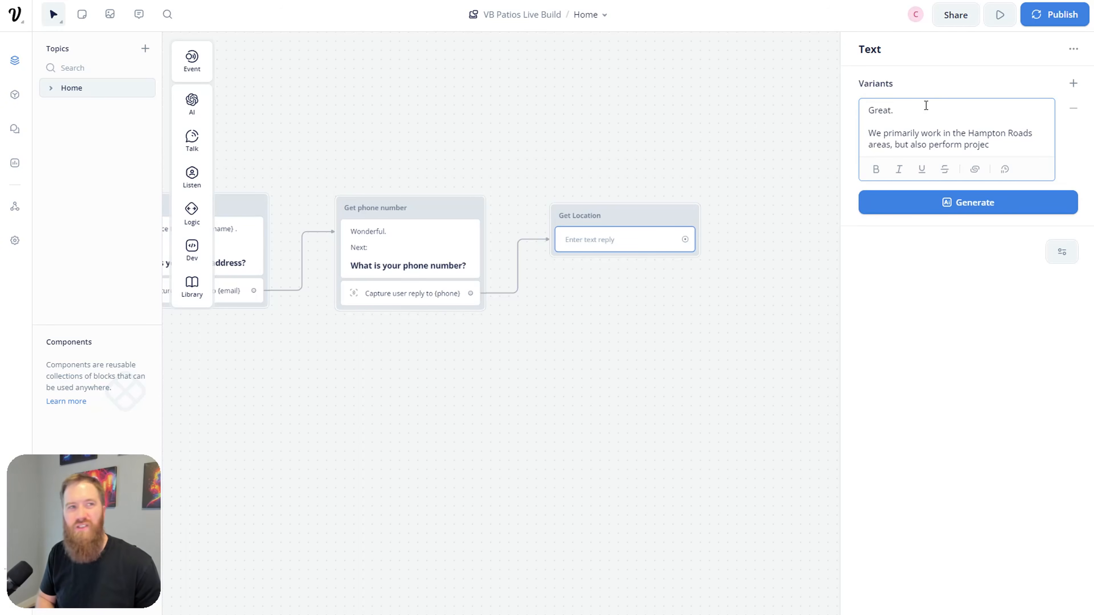
type("ts across ")
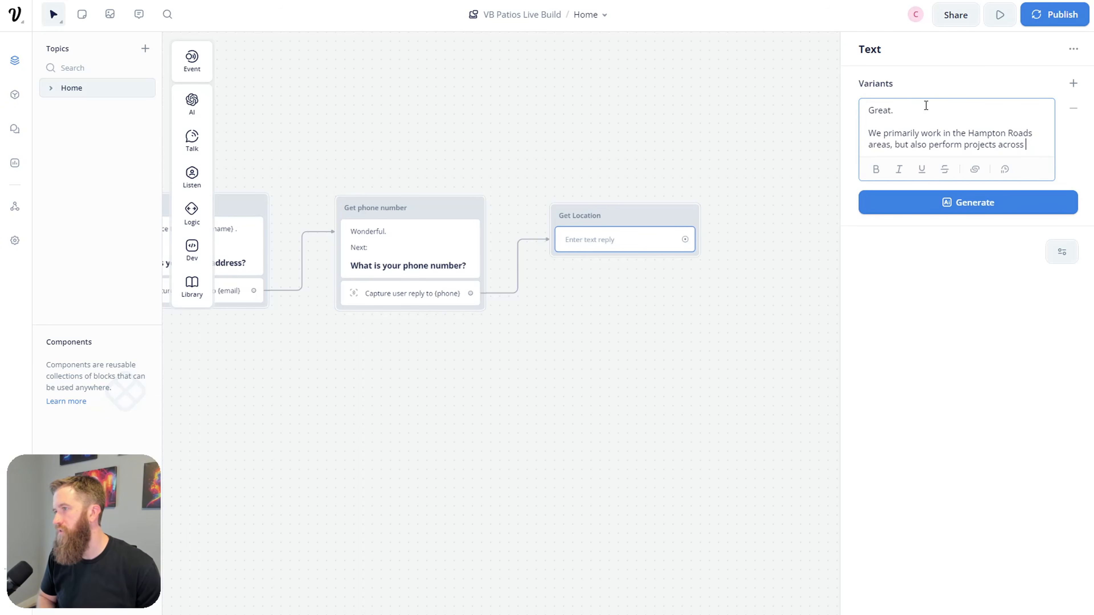
type("Williamsburg ")
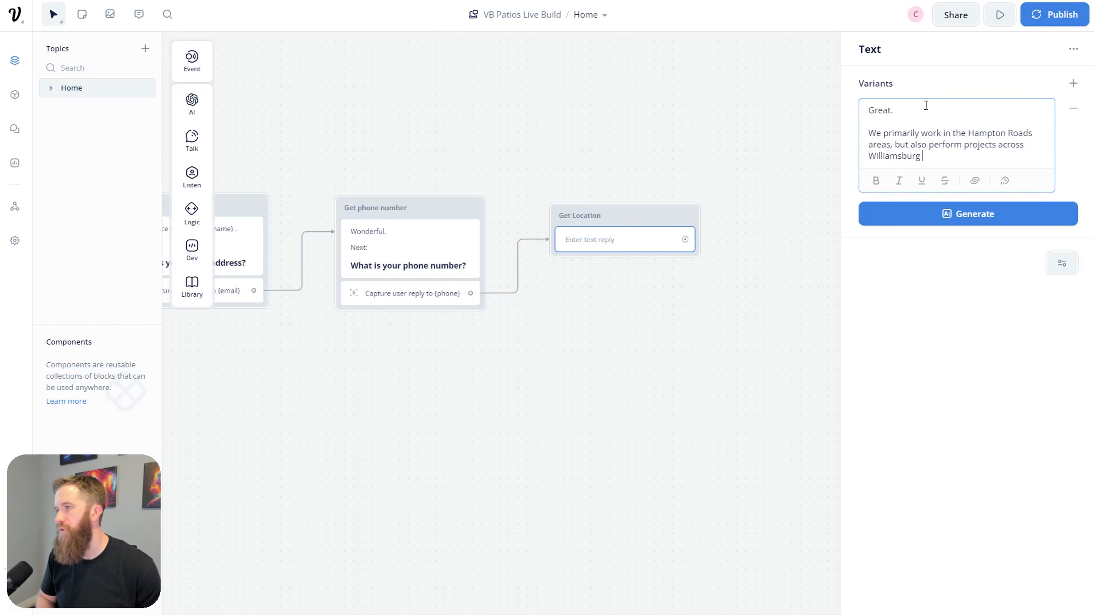
type("and Richmond")
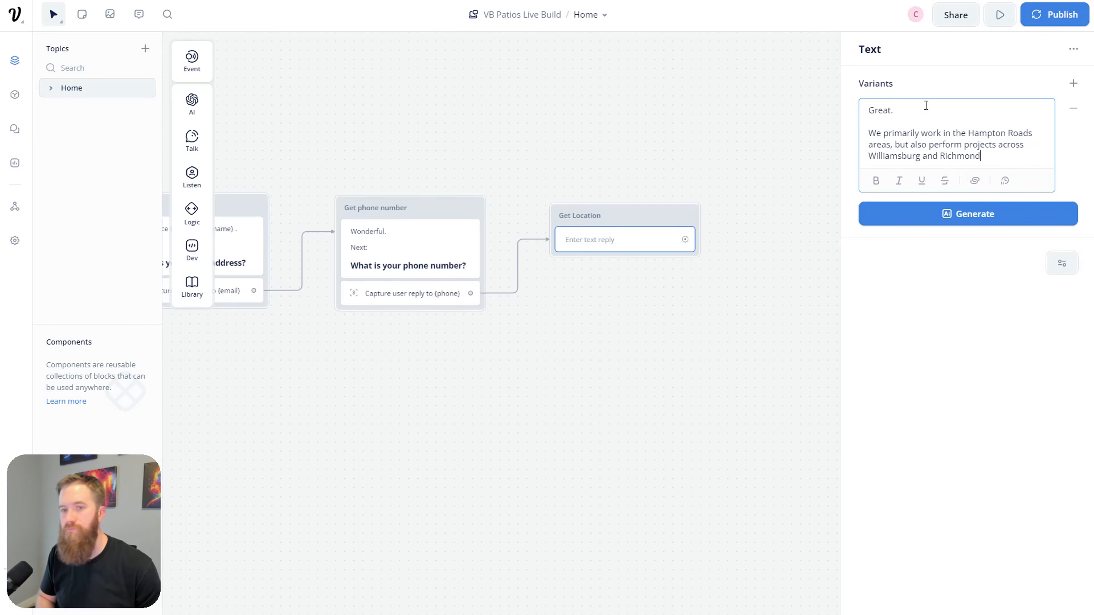
type(", Virginia.")
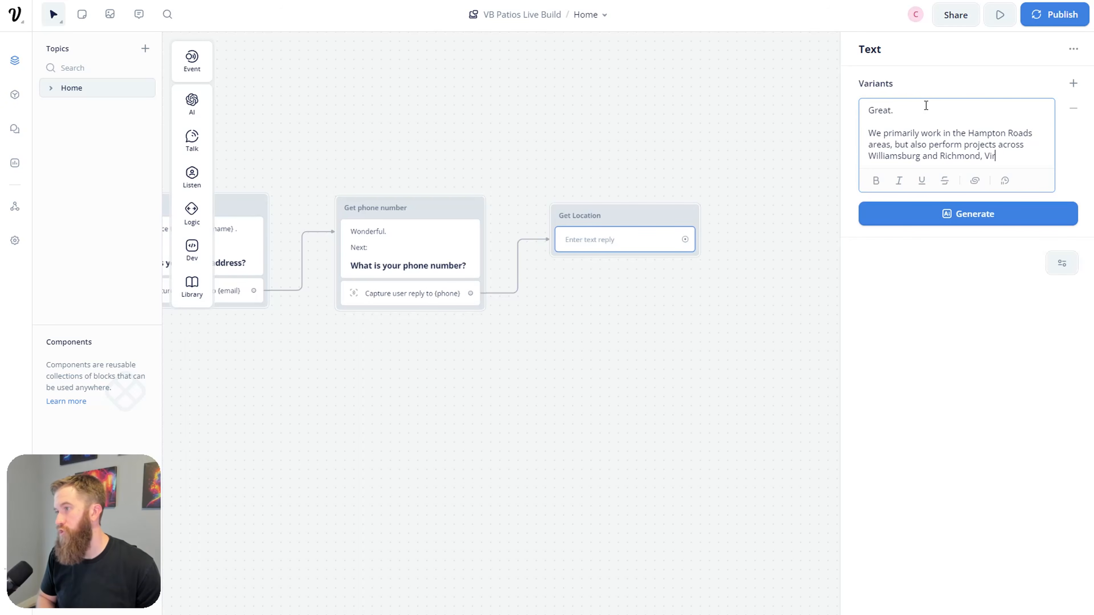
key("Return")
key("Return")
type("##")
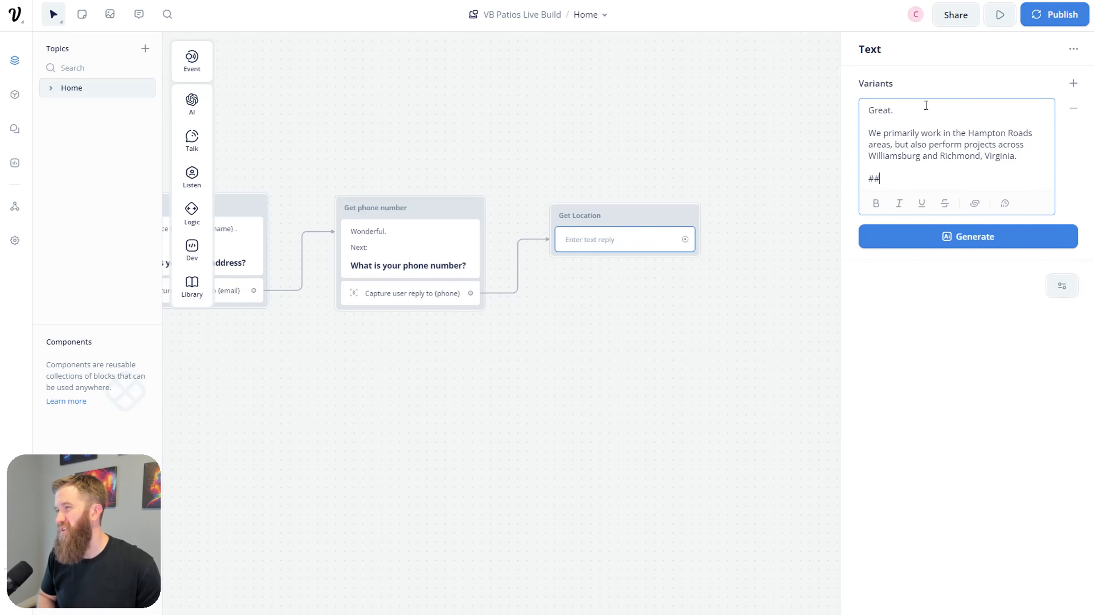
type("# Where are you located?")
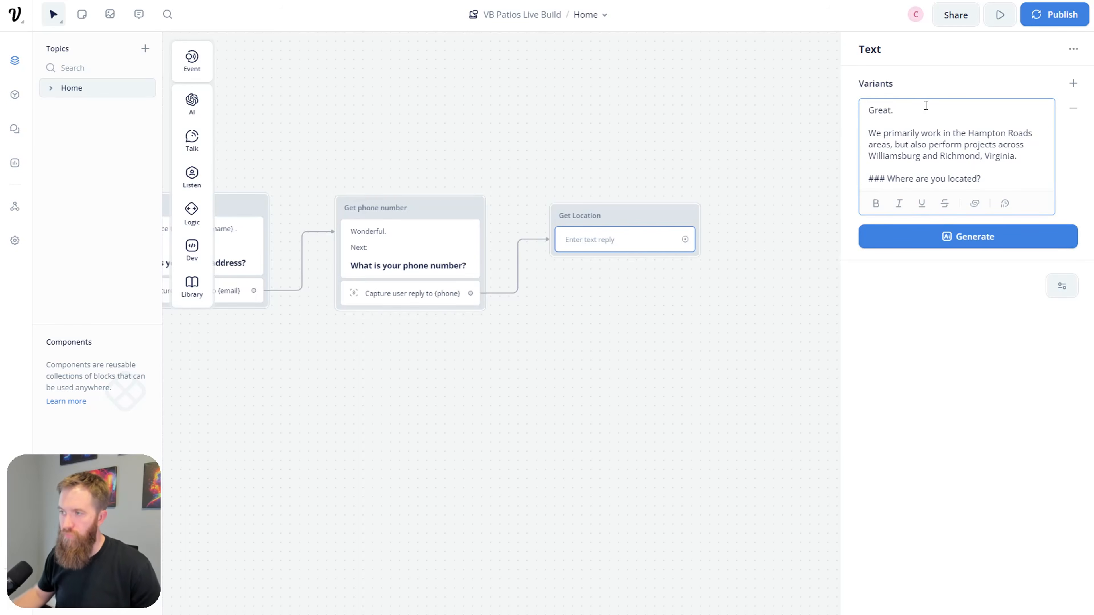
left_click(748, 327)
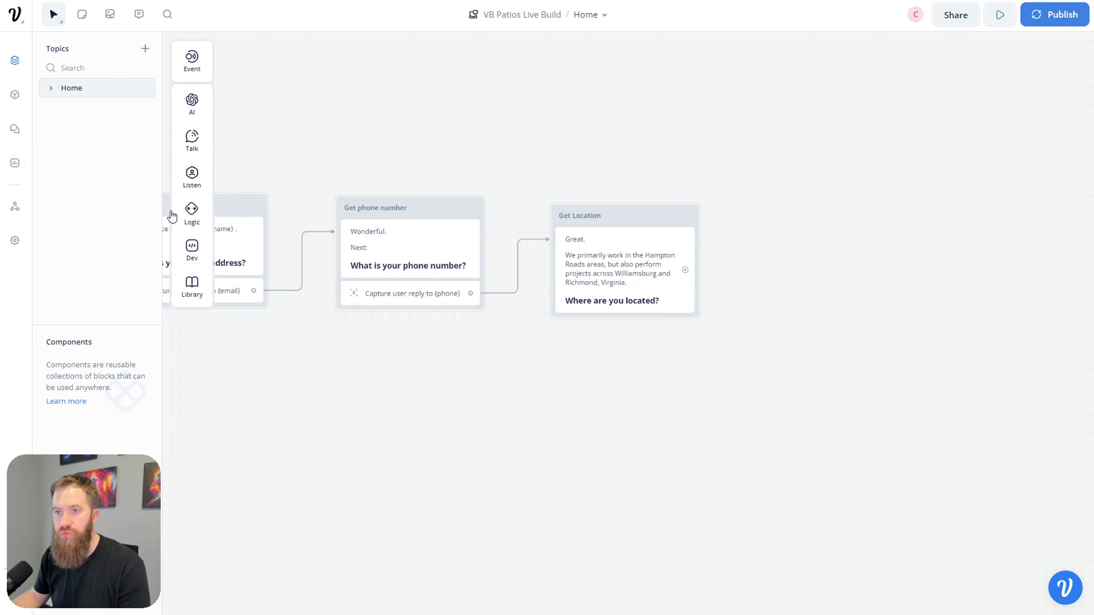
Step: Capture the reply into a new location variable and draw a connection out of Get Location
mouse_move(192, 176)
left_click_drag(239, 217, 594, 301)
left_click(976, 144)
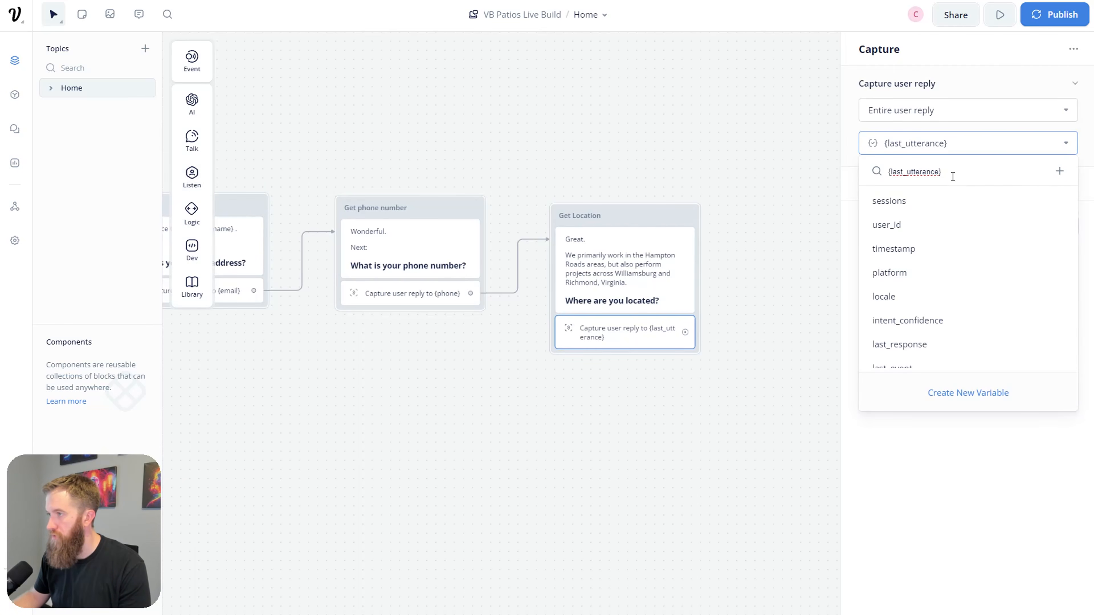
left_click(855, 177)
left_click(1018, 149)
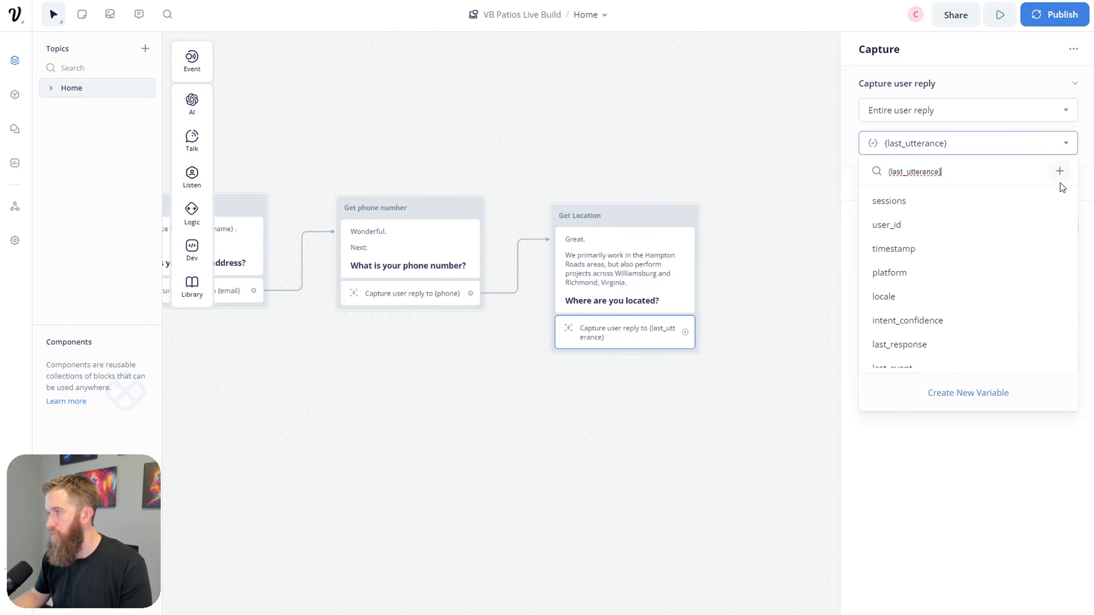
left_click(1059, 182)
key("ctrl+a")
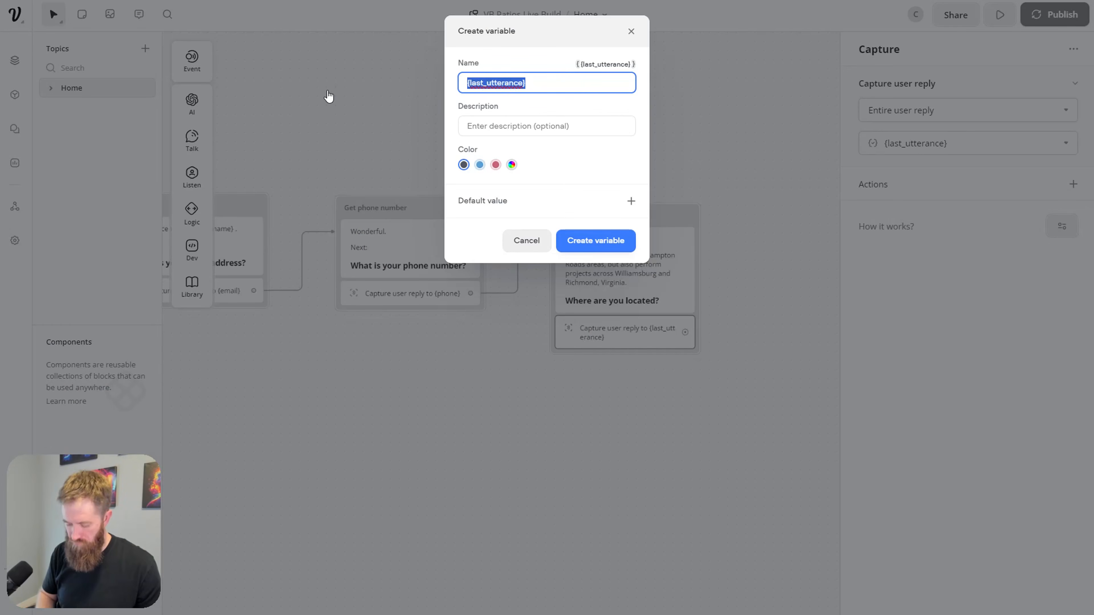
type("location")
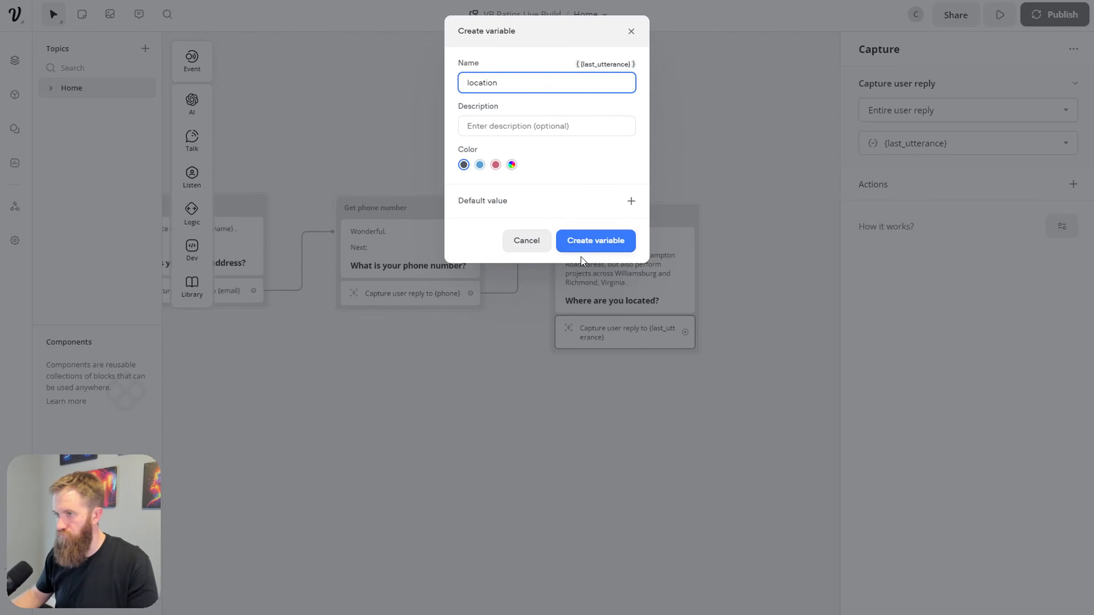
left_click(611, 242)
left_click_drag(759, 365, 664, 365)
left_click_drag(598, 338, 704, 237)
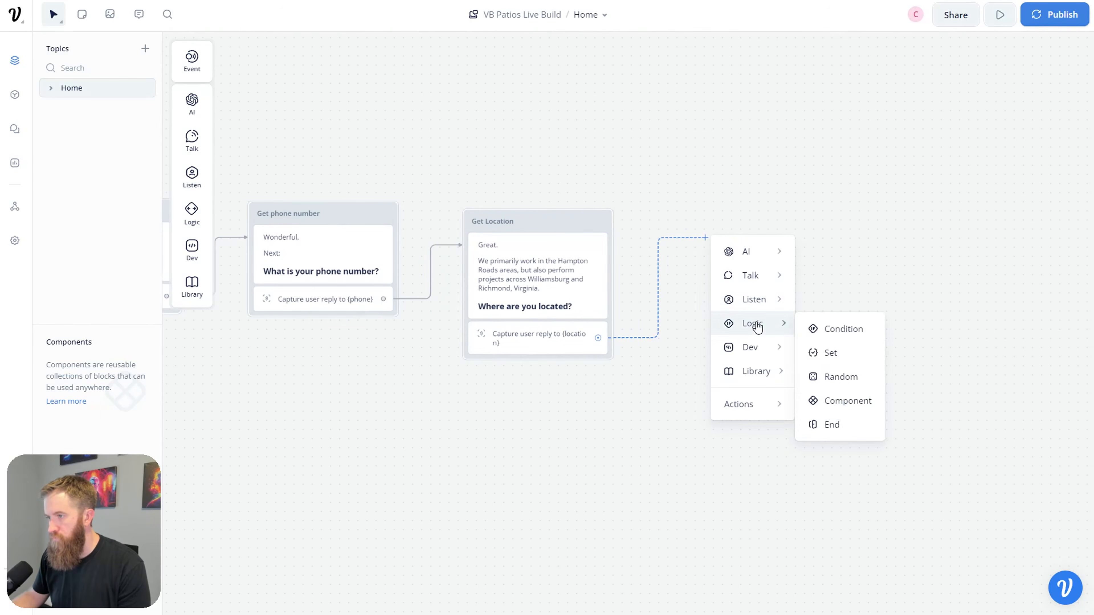
Step: Add a Text block titled 'Get Project Type' after Get Location and open its reply field
mouse_move(767, 288)
left_click(813, 280)
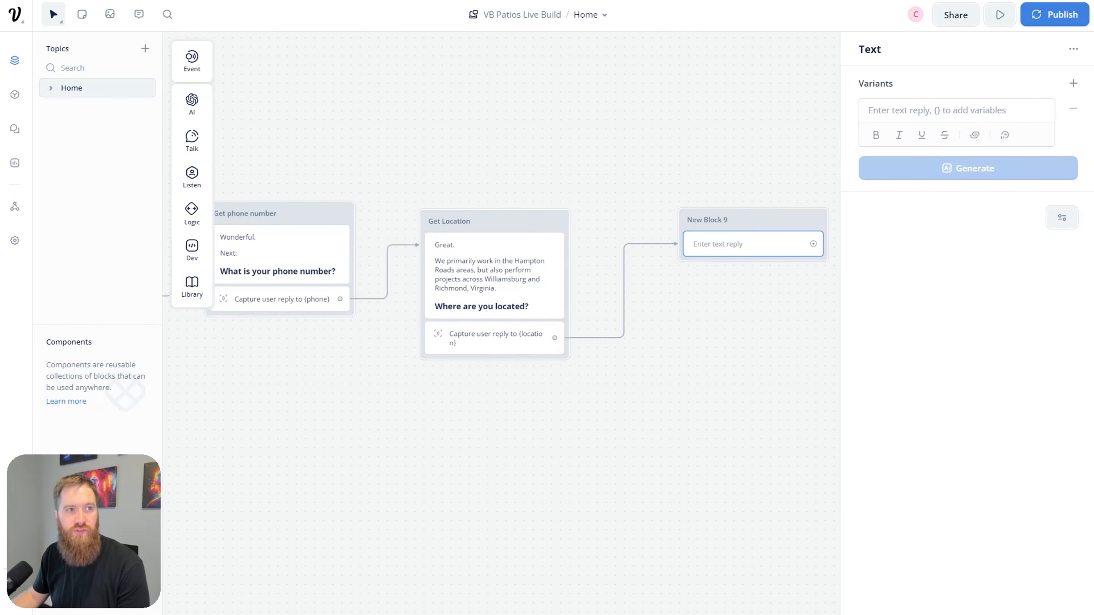
double_click(720, 221)
type("Pr")
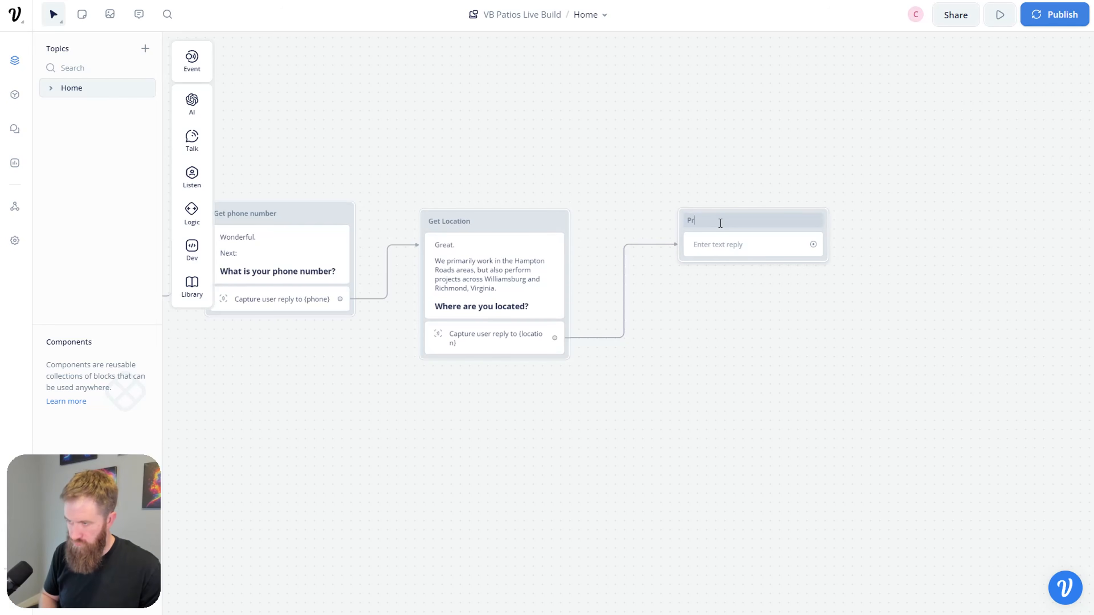
type("oject")
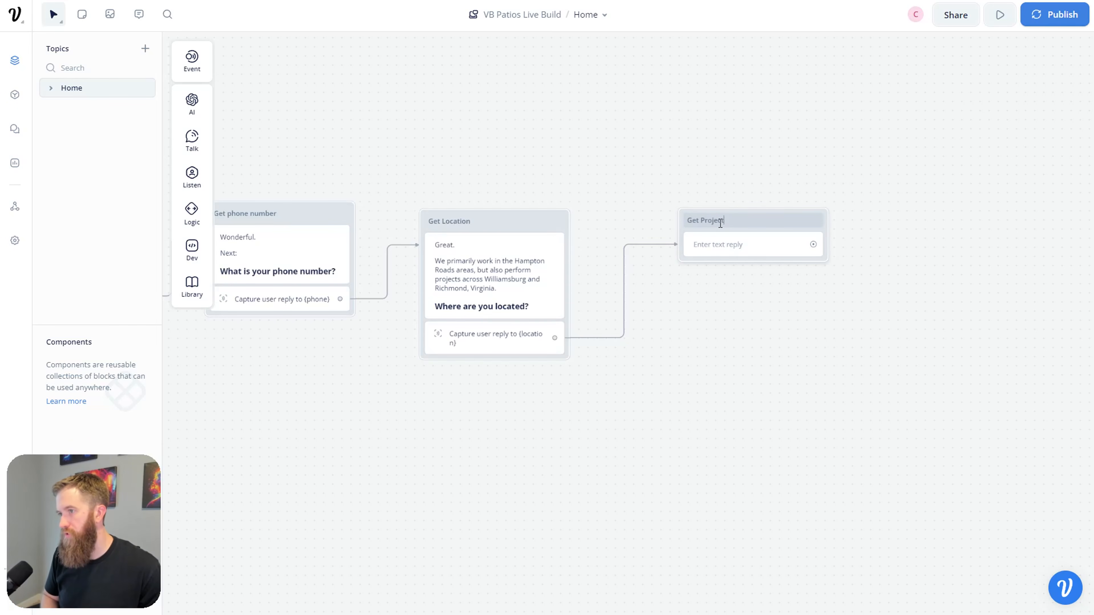
type(" Type")
left_click(751, 236)
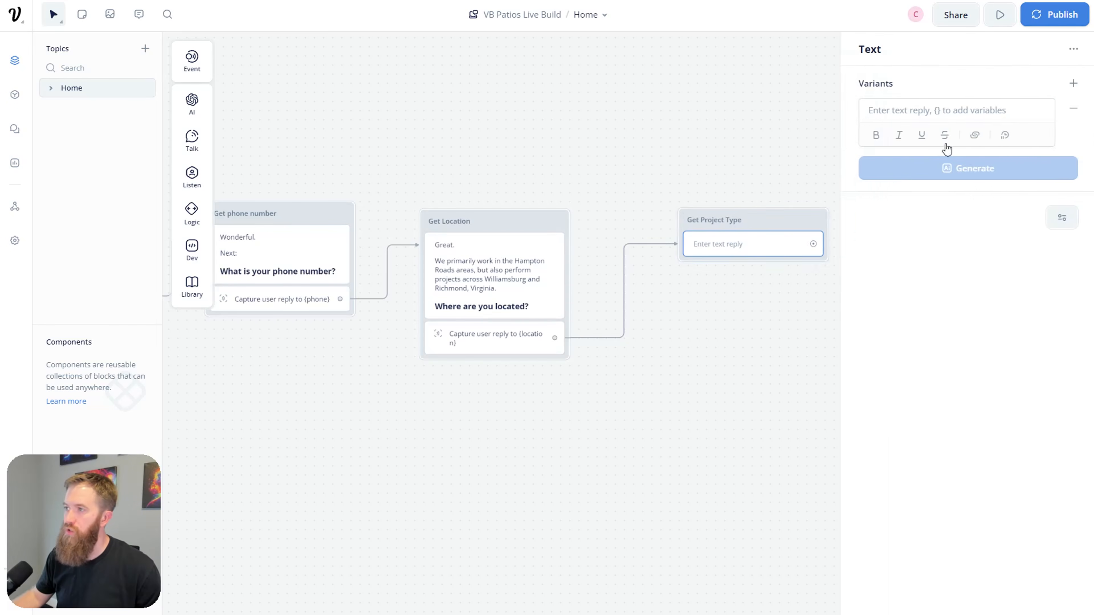
left_click(936, 110)
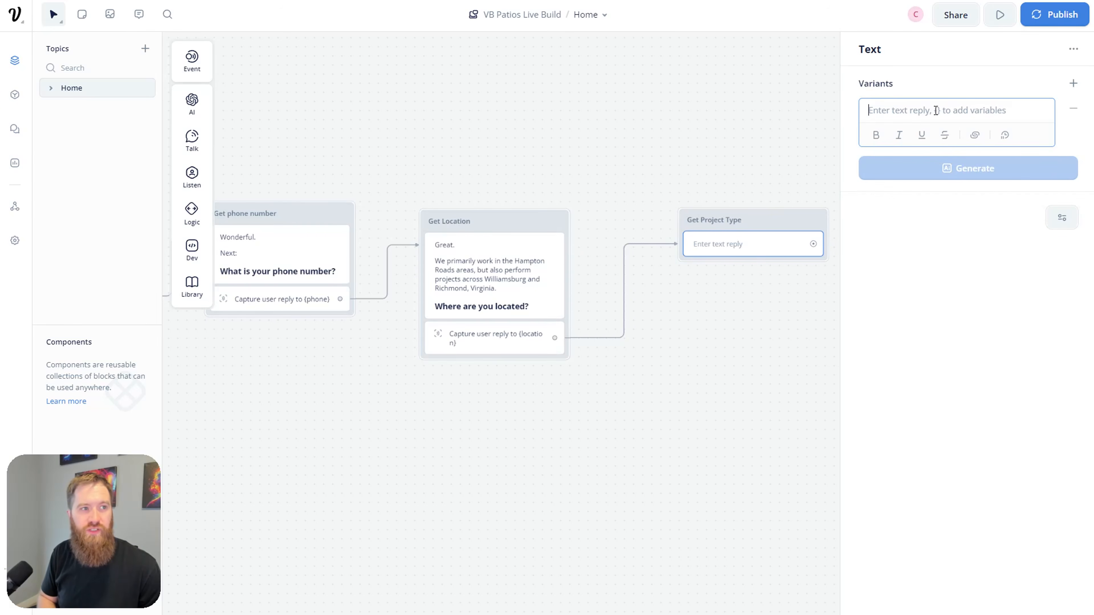
Step: Write the intro: 'Perfect.', the project-type question, and 'We offer a variety of services, including:'
type("Perfect.")
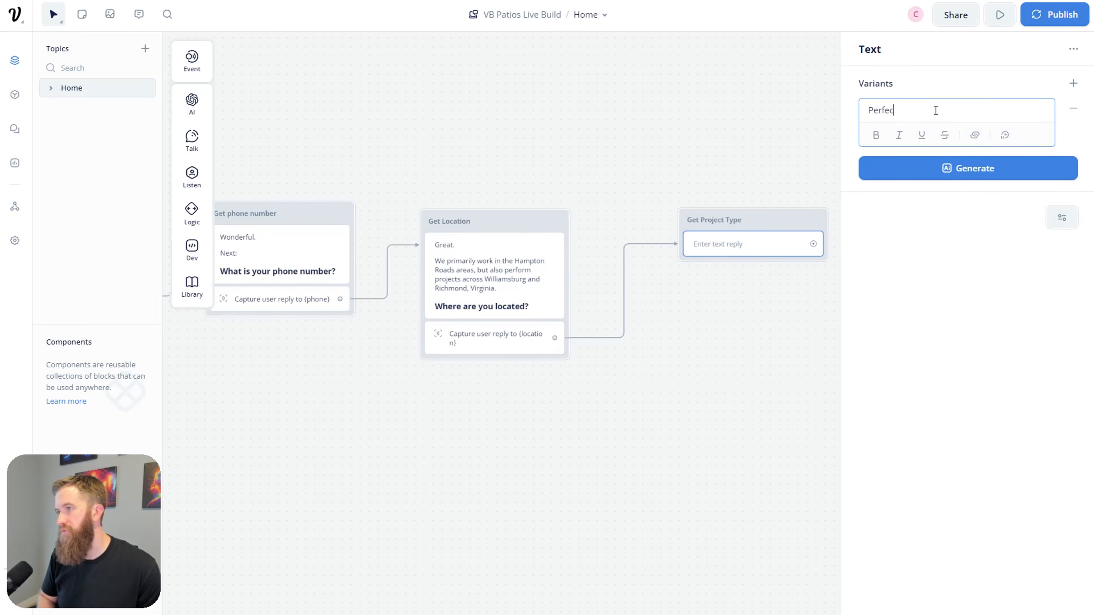
key("Return")
type("Could you give u")
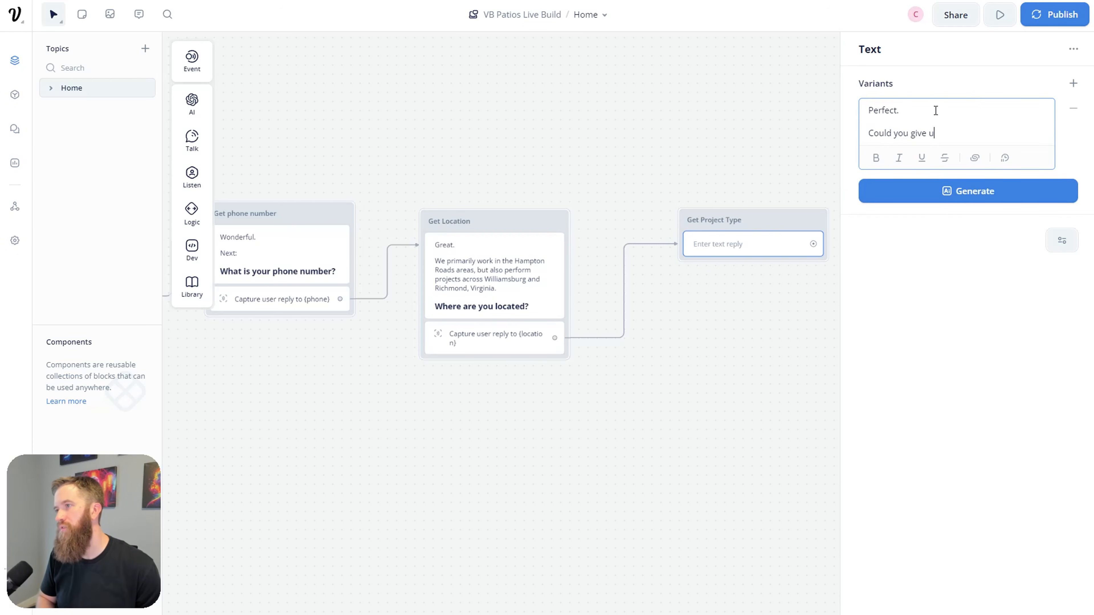
type("s an idea of what")
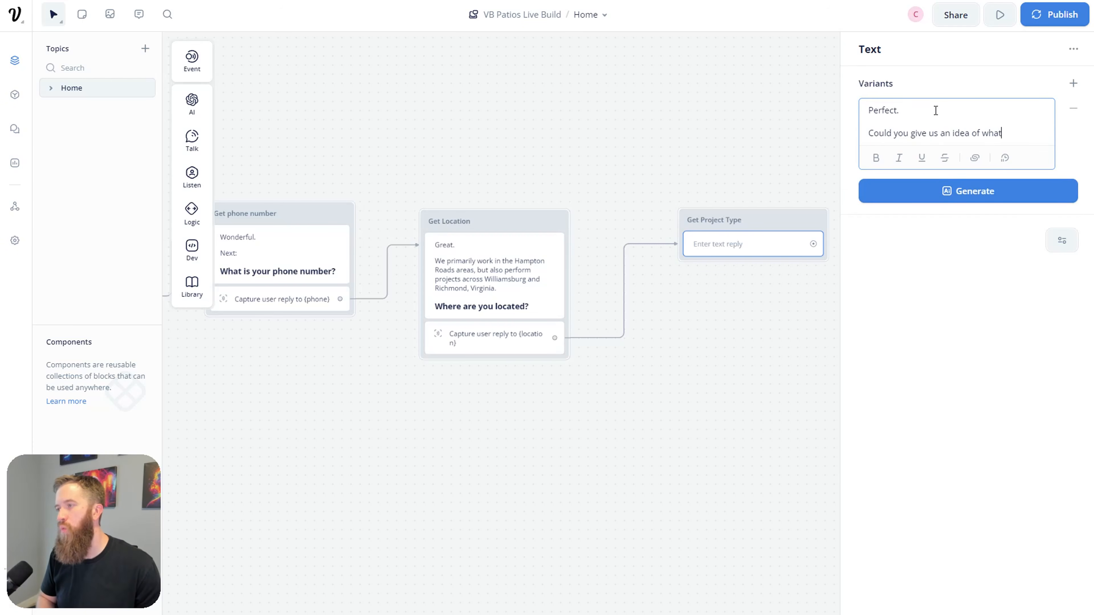
type(" type of project yo")
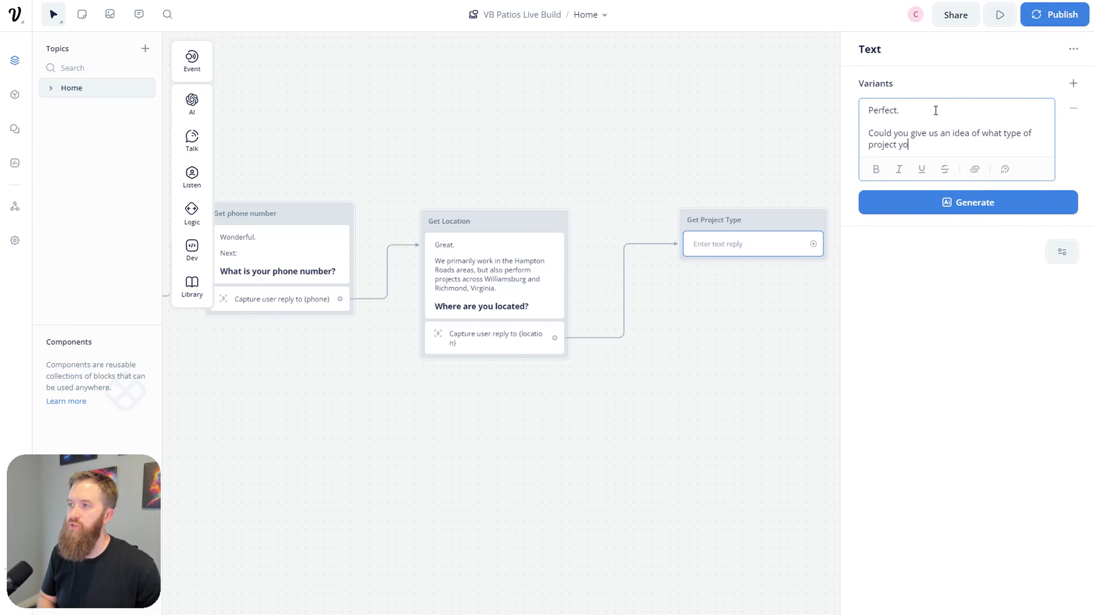
type("u're trying to build?")
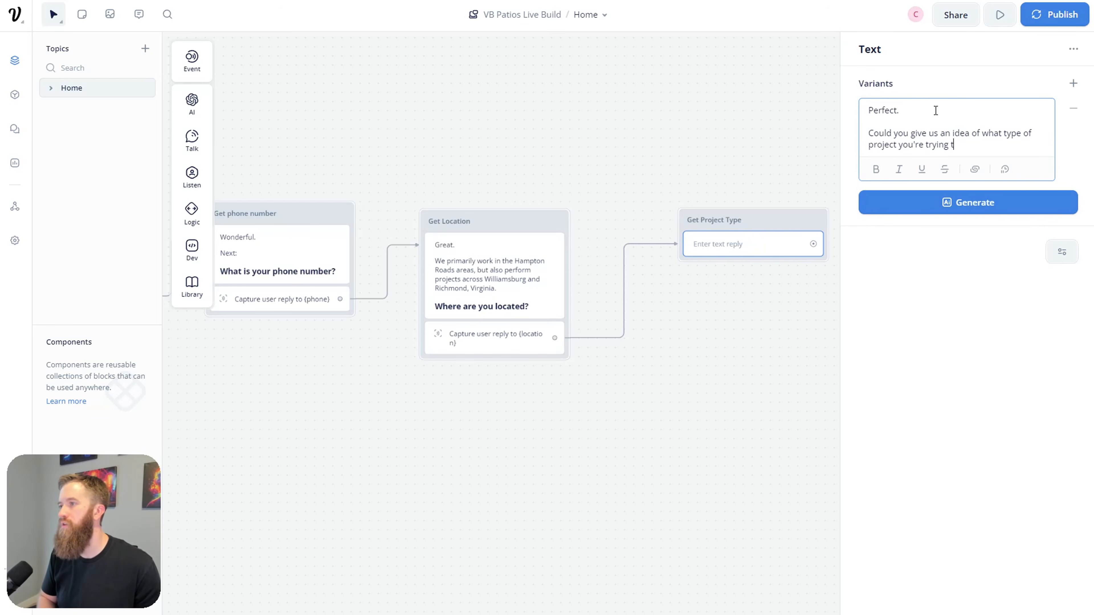
key("Return")
key("Return")
type("We of")
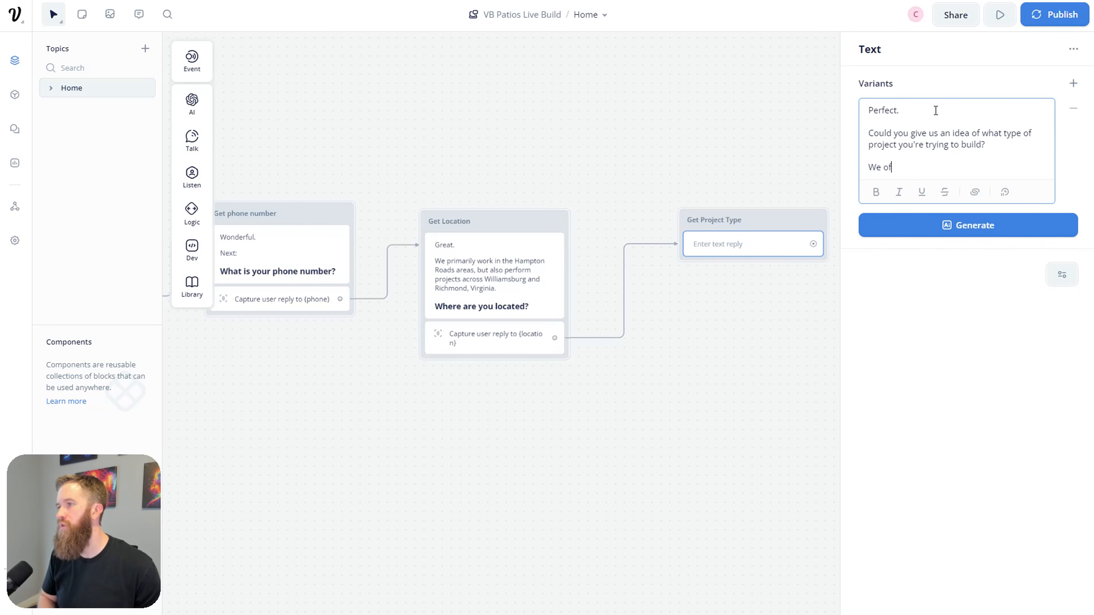
type("fer a variety of ser")
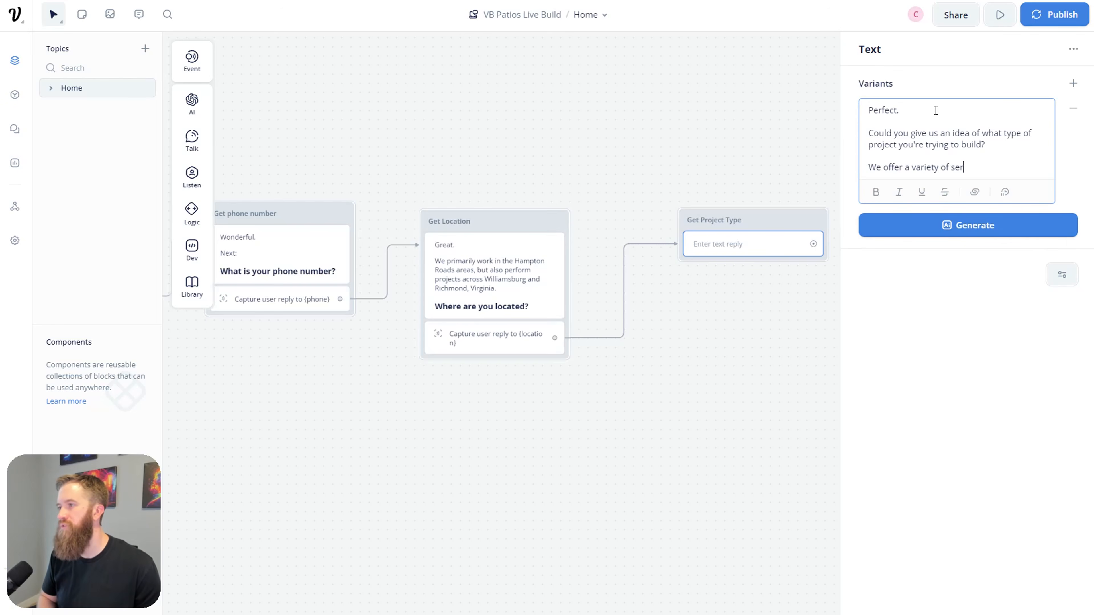
type("vices, inculiding")
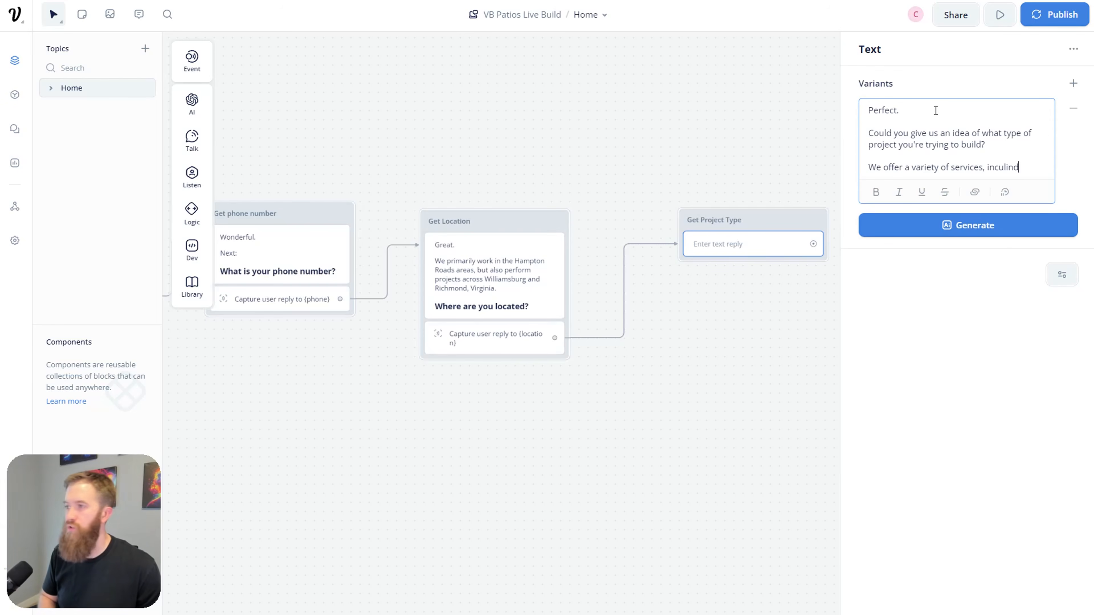
key("BackSpace")
key("BackSpace")
key("BackSpace")
key("BackSpace")
key("BackSpace")
key("BackSpace")
key("BackSpace")
type("ld")
key("BackSpace")
type("udinbg")
key("BackSpace")
key("BackSpace")
type("g")
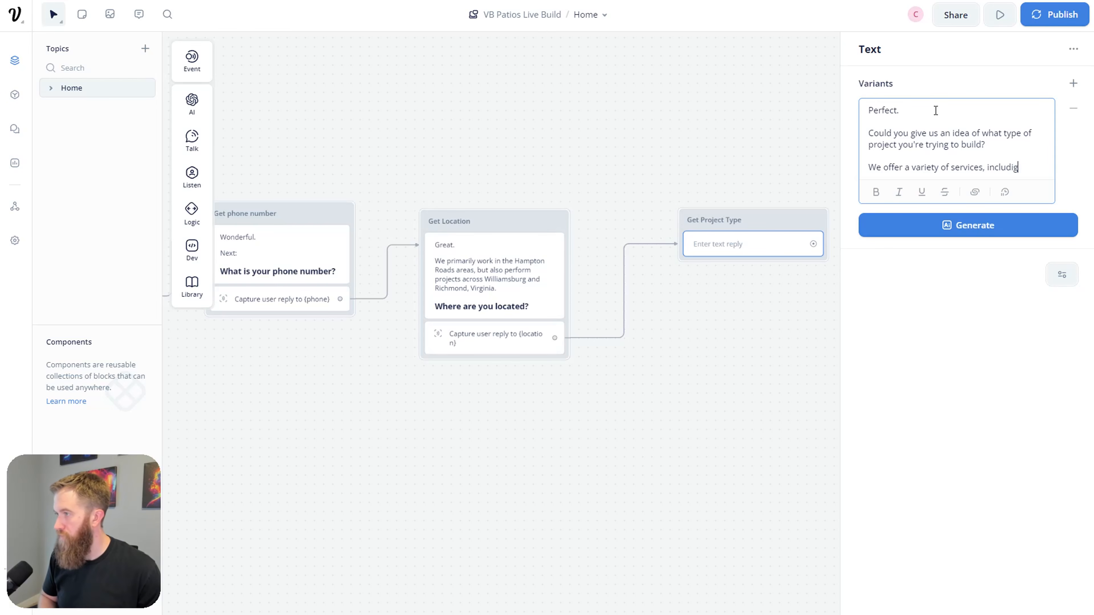
key("BackSpace")
type("ng:")
key("Return")
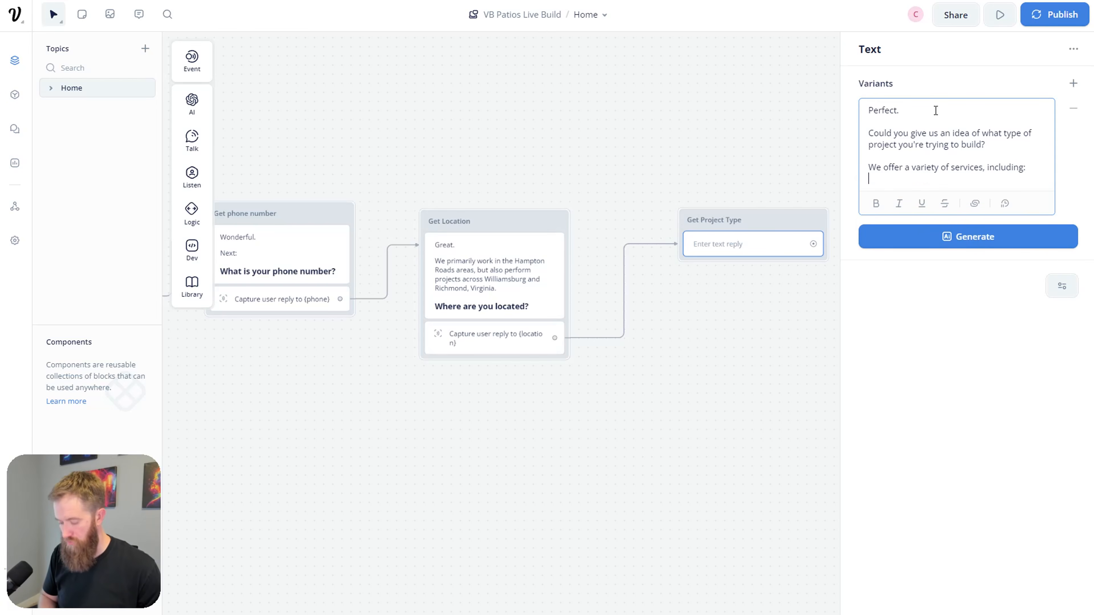
Step: List the first services: Patio / Pooldeck / Walkway, Driveway, and Outdoor Kitchen / BBQ Station
type("-")
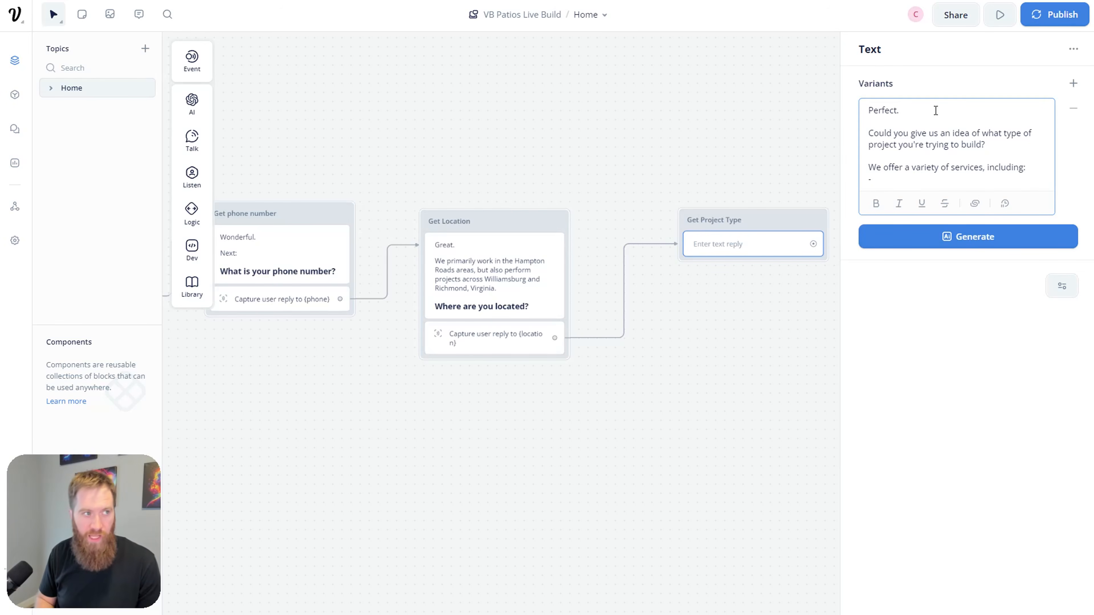
type("P")
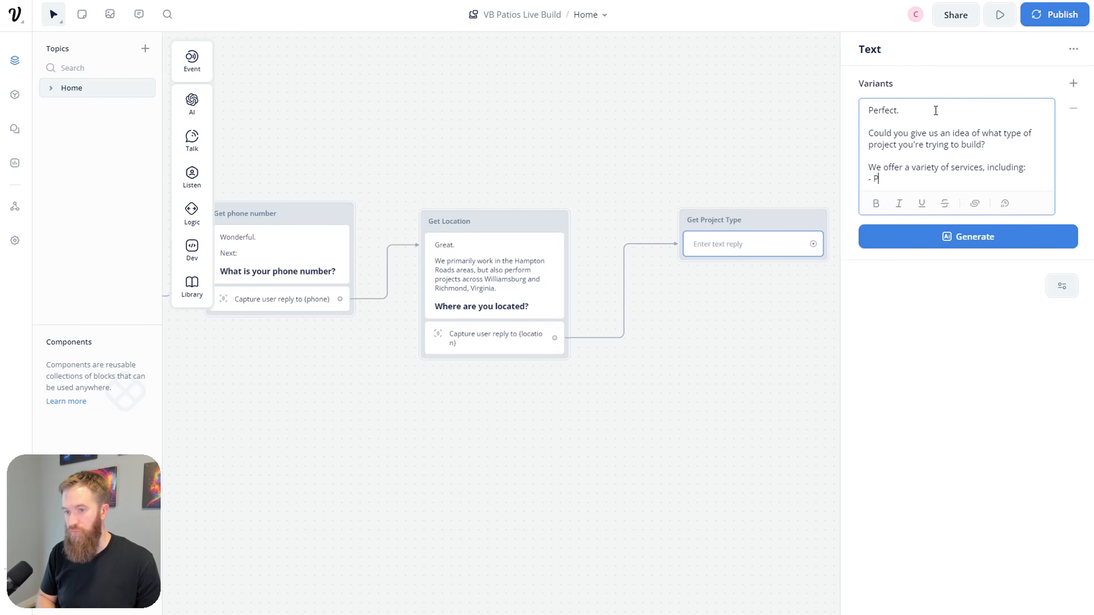
type("ato / Pat")
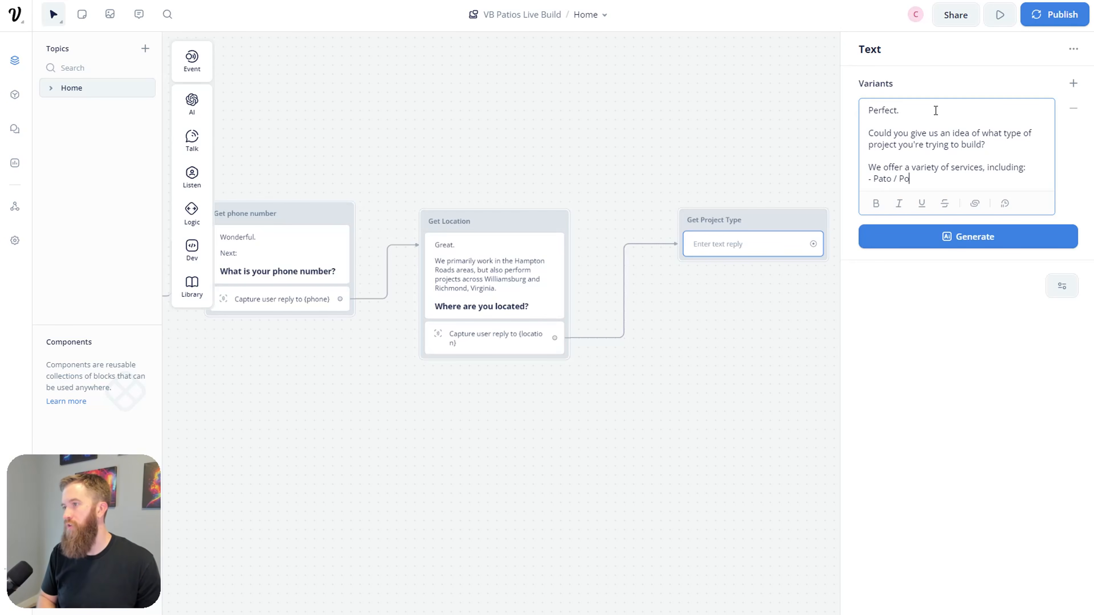
key("BackSpace")
key("BackSpace")
key("BackSpace")
key("BackSpace")
type("io /")
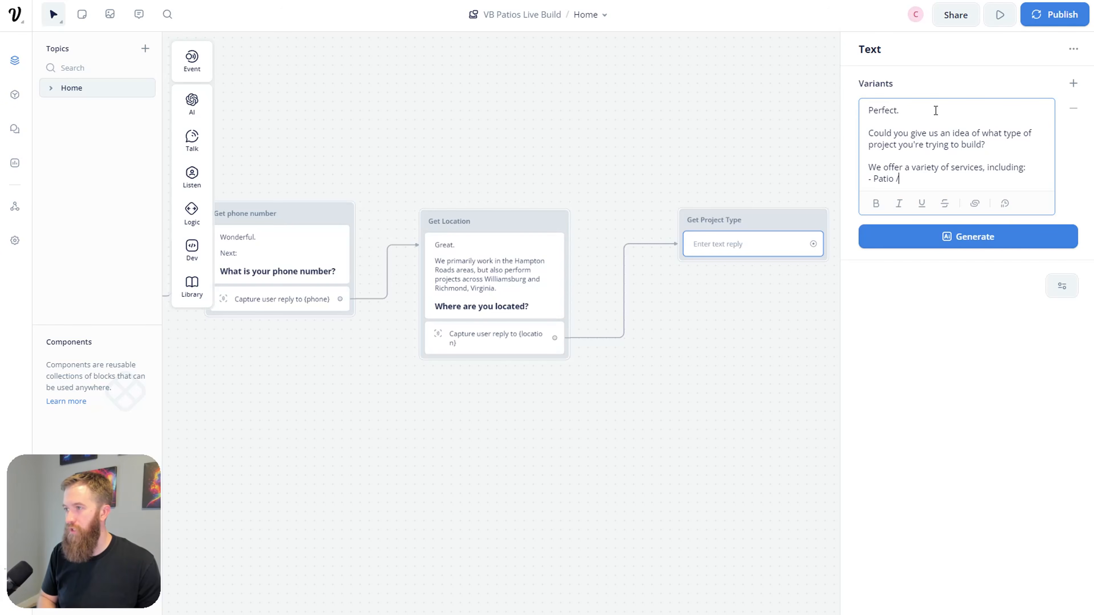
type(" Pooldeck / ")
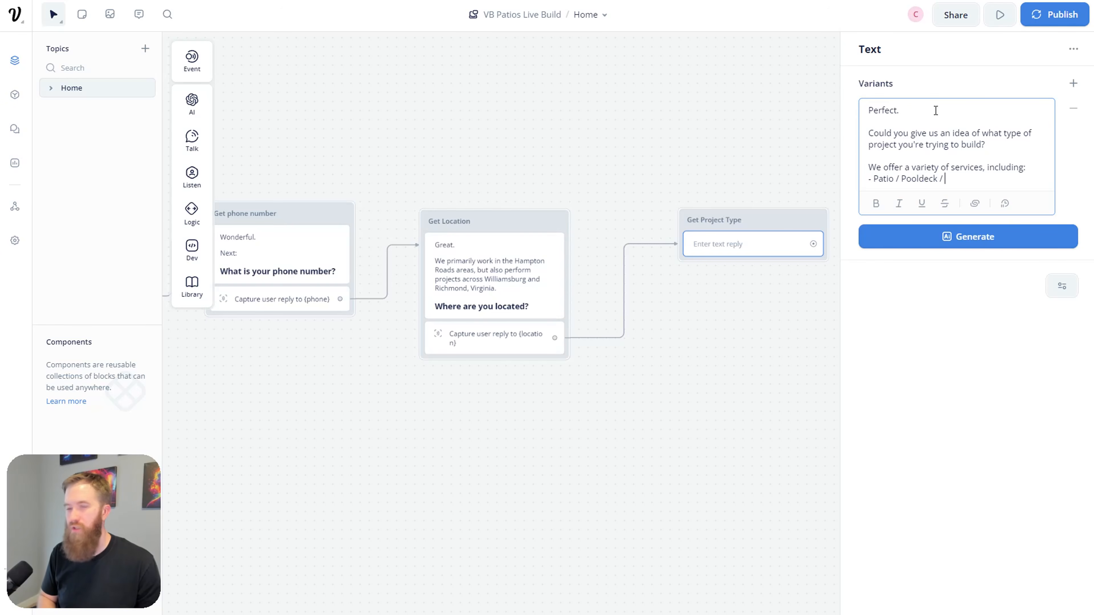
type("Walkway")
key("Return")
type("- ")
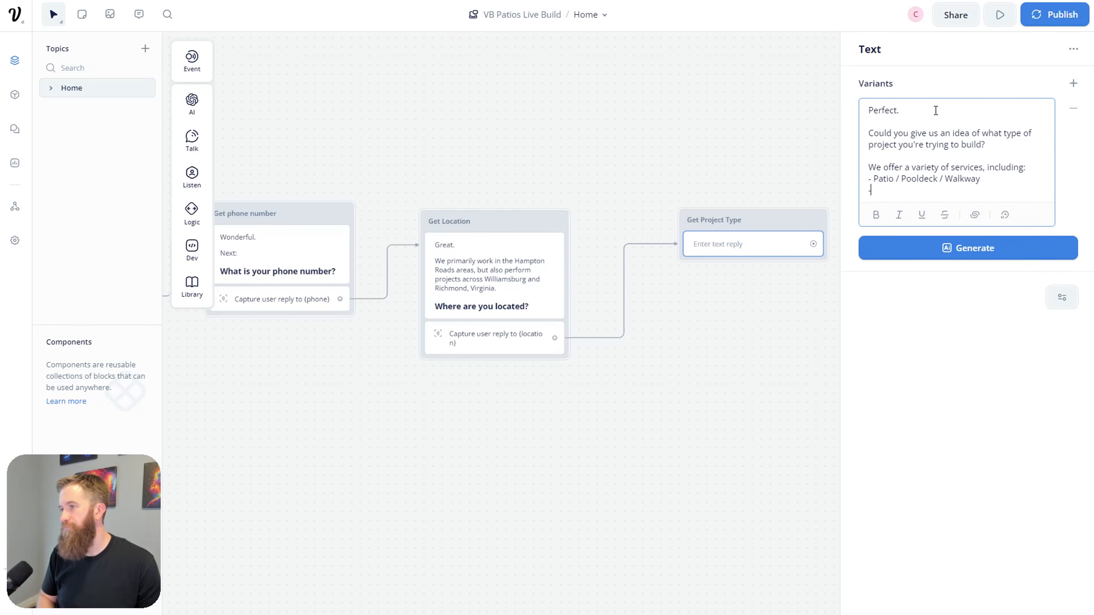
type("ODriveway")
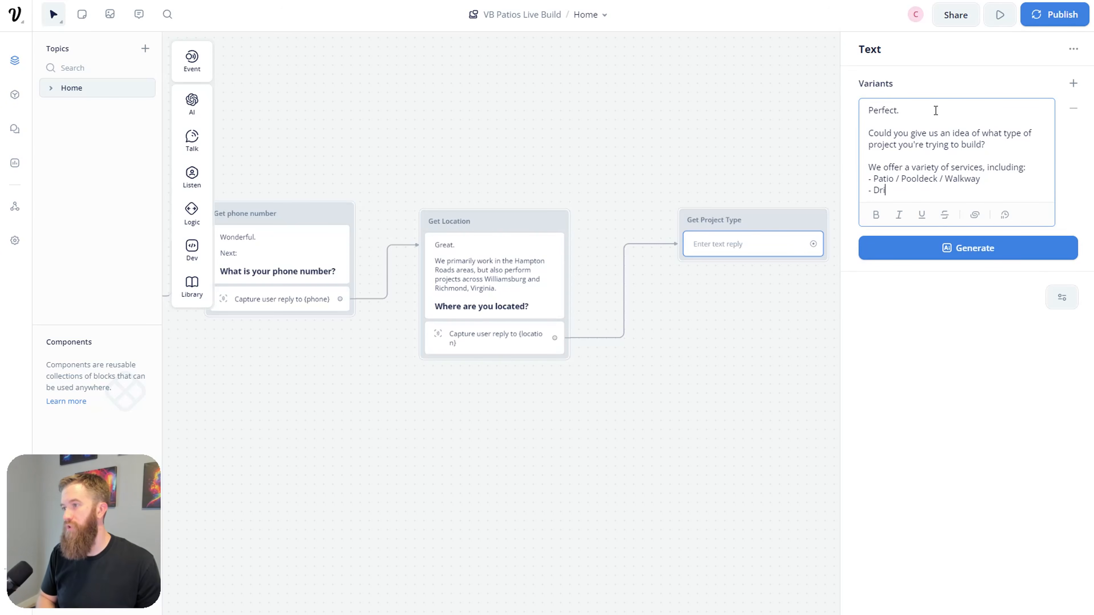
key("Return")
type("-")
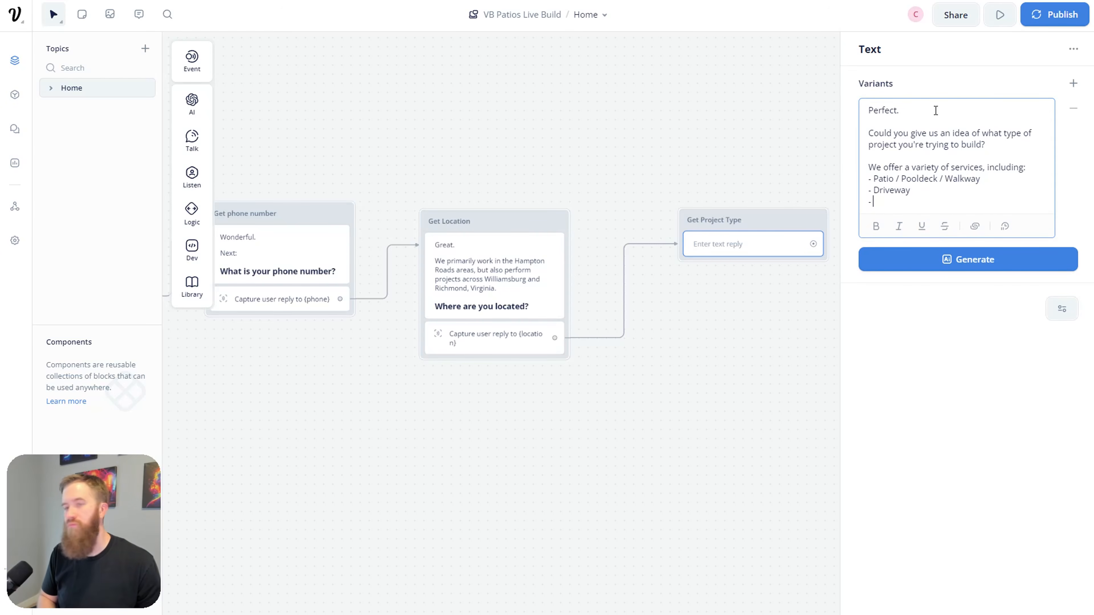
type(" Outdoor Kitchen / BBQ Station")
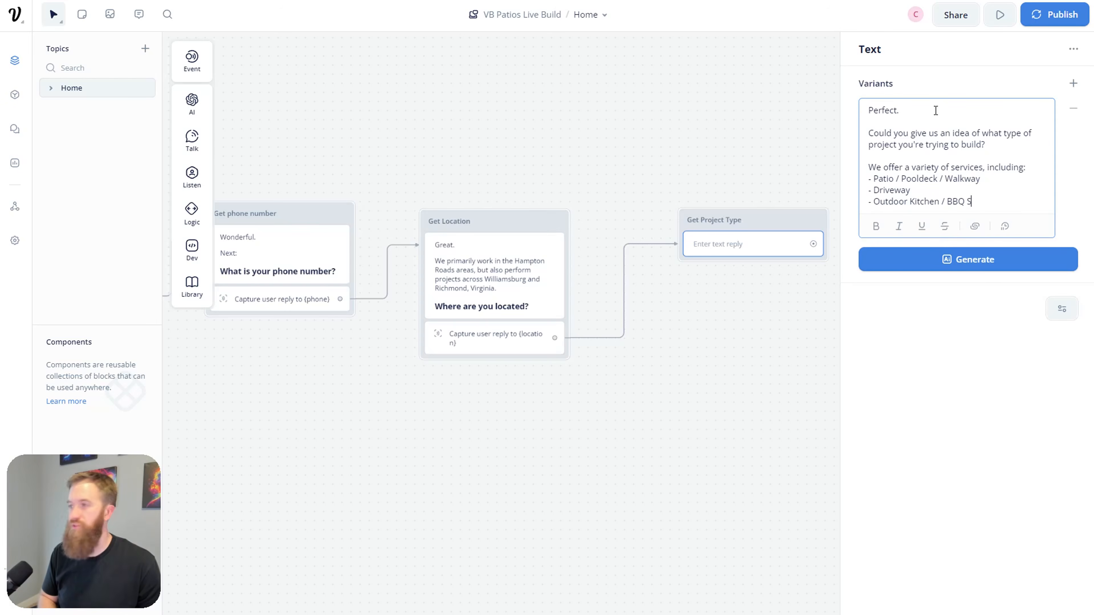
key("Return")
type("0")
key("BackSpace")
Step: Add Fire Pit / Fire Table, Pool / Spa / Resort Amenities, Home Additions, and Outdoor Lighting
type("-")
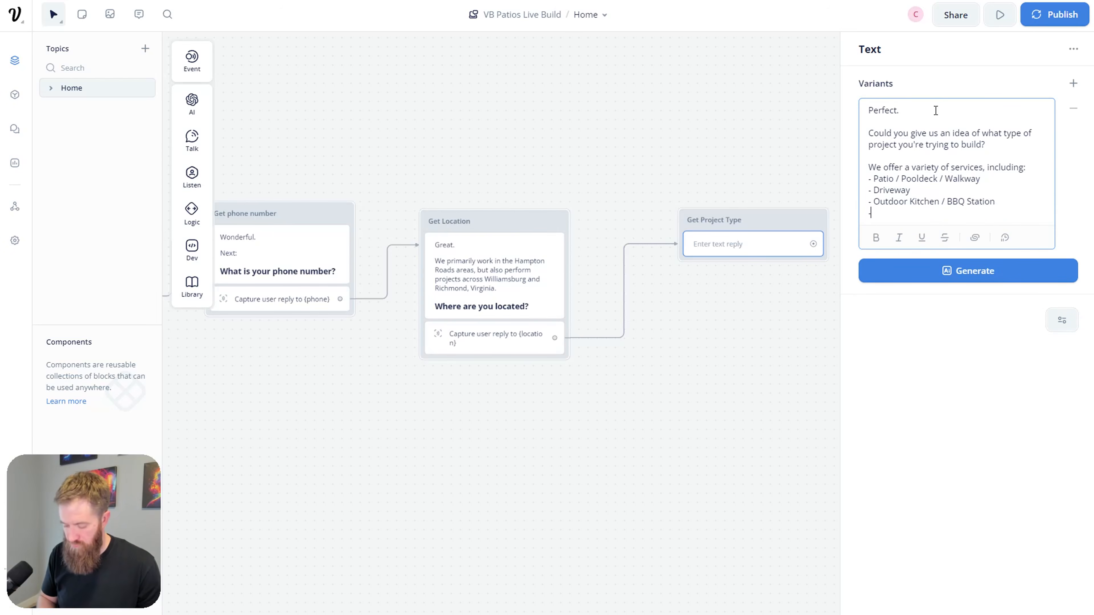
type(" Fire Piot")
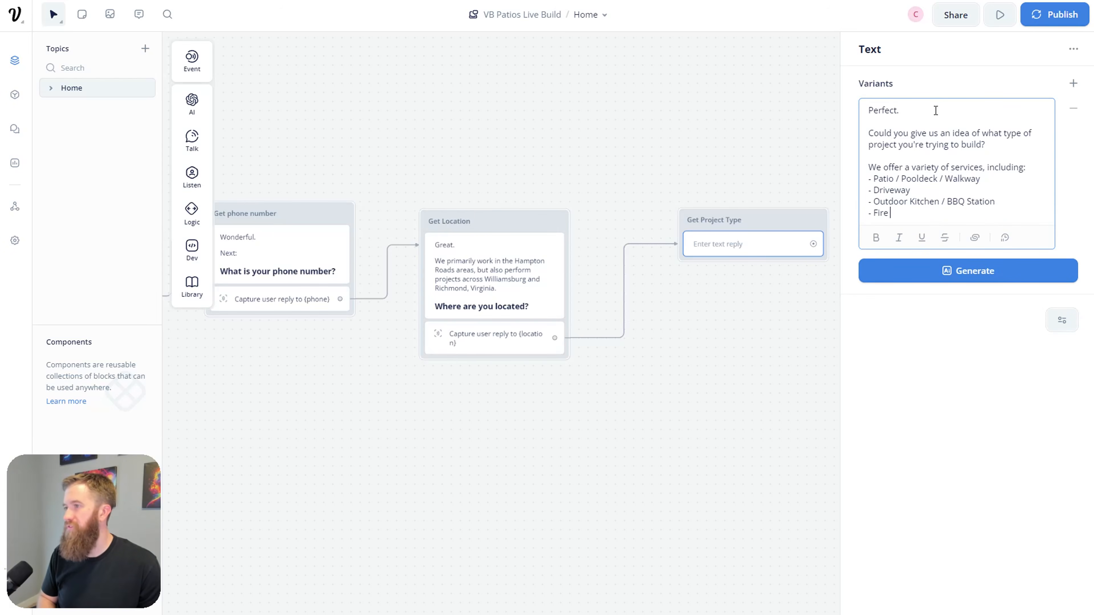
key("BackSpace")
key("BackSpace")
type("iot")
key("BackSpace")
key("BackSpace")
type("t / Fire Table")
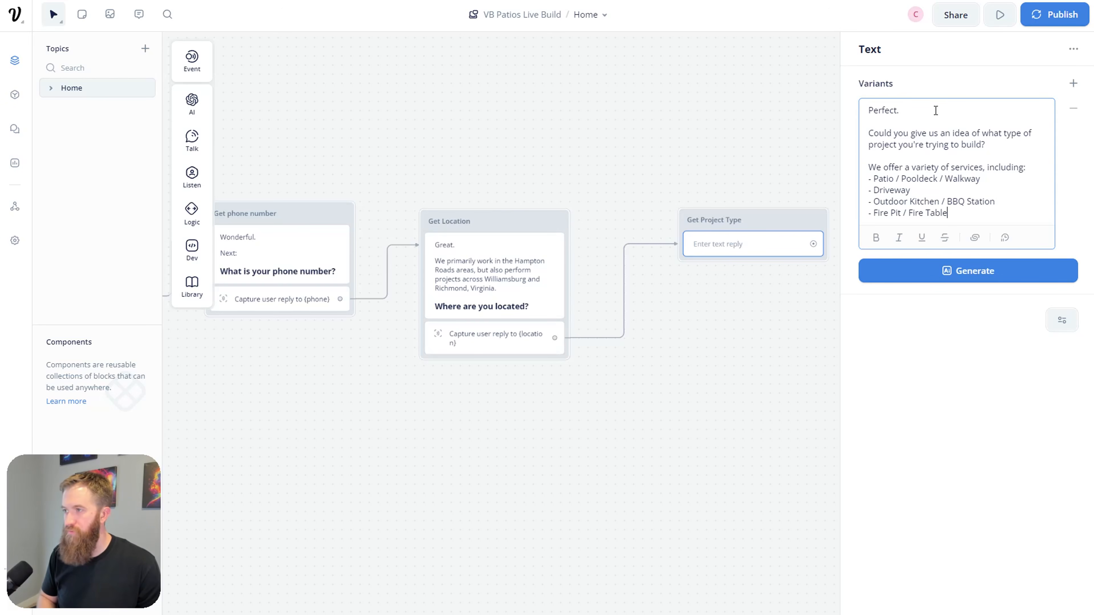
key("Return")
type("-")
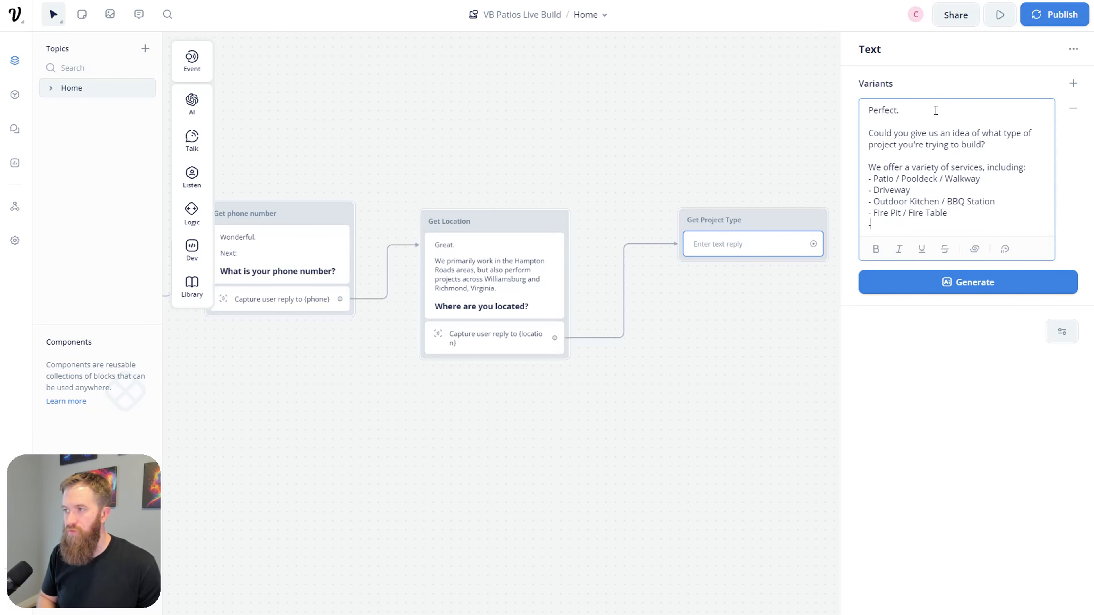
type(" Pool / Spa /")
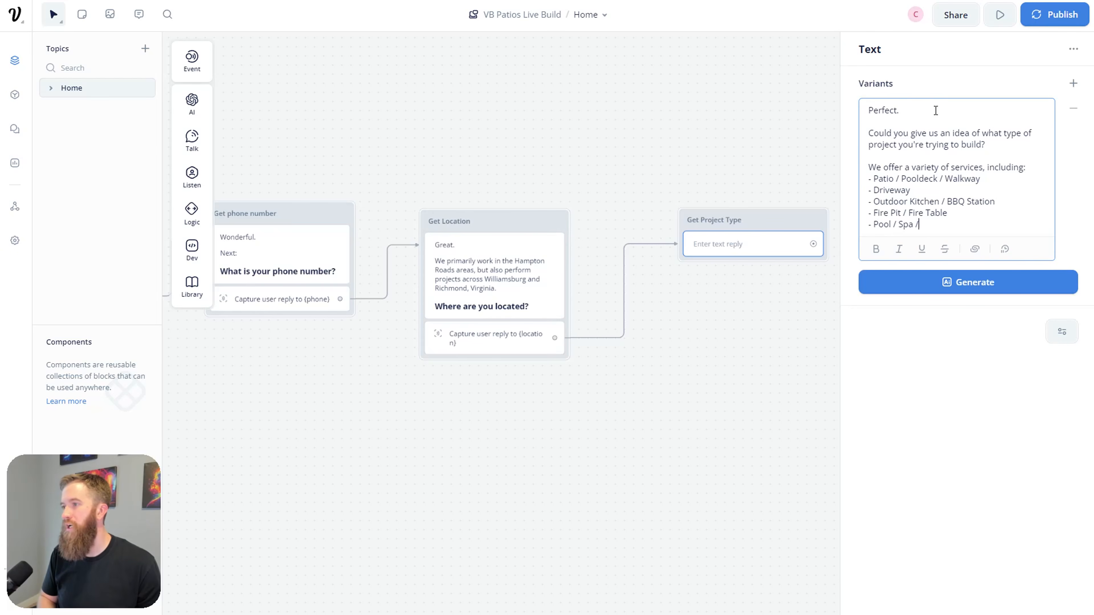
type("Res")
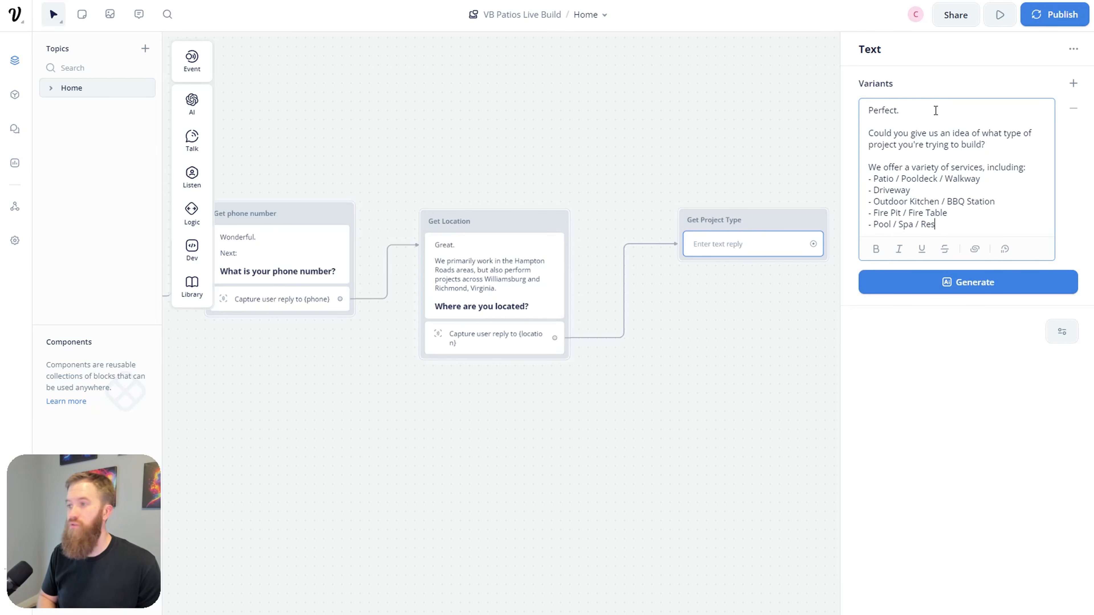
type("ort Amenitie s")
key("BackSpace")
key("BackSpace")
key("BackSpace")
type("e s")
key("BackSpace")
key("BackSpace")
type("s")
key("BackSpace")
key("BackSpace")
type("s")
key("Return")
type("- Home Additions")
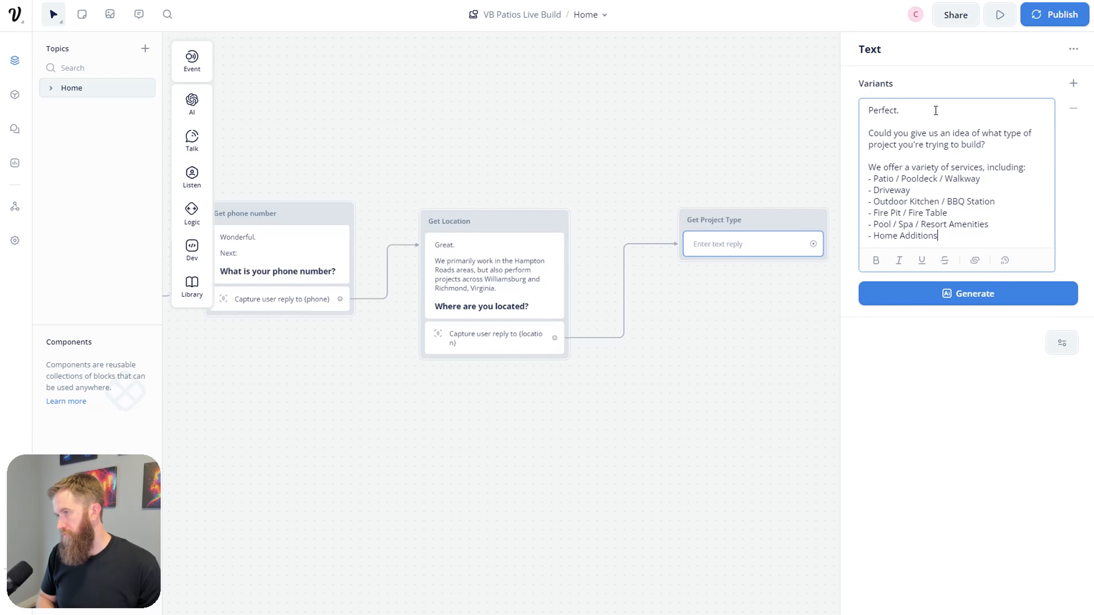
key("Return")
type("-")
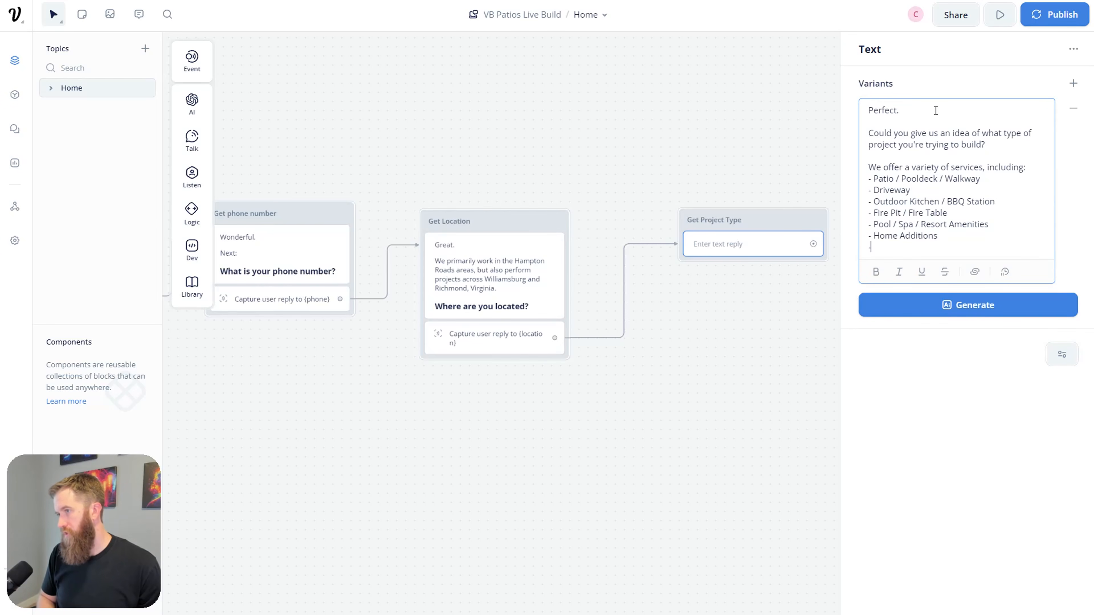
type(" Outdoor Lighting")
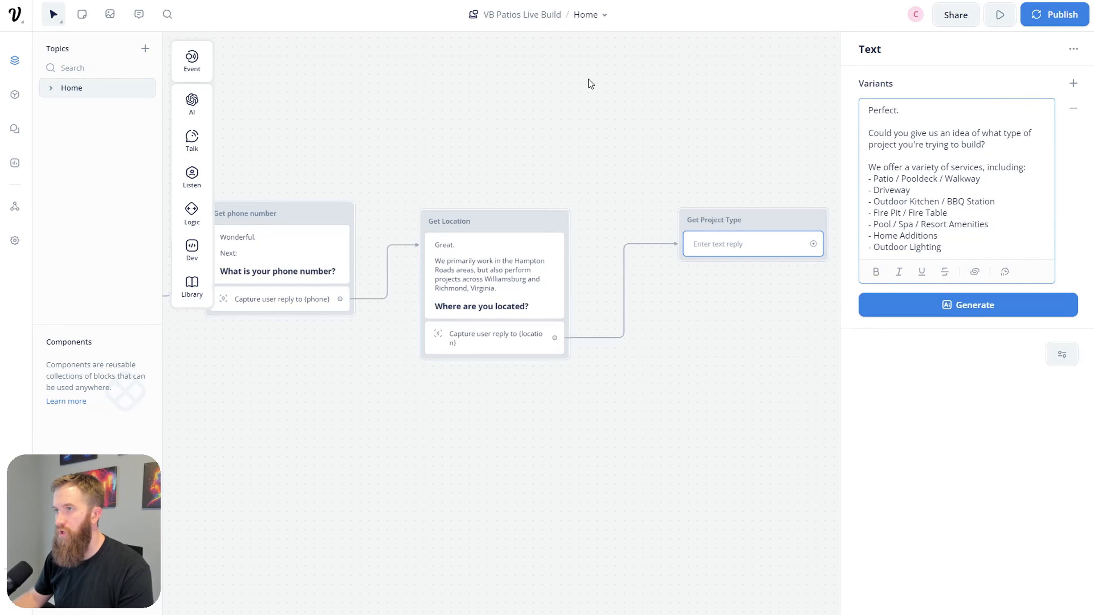
key("ctrl+Tab")
mouse_move(758, 25)
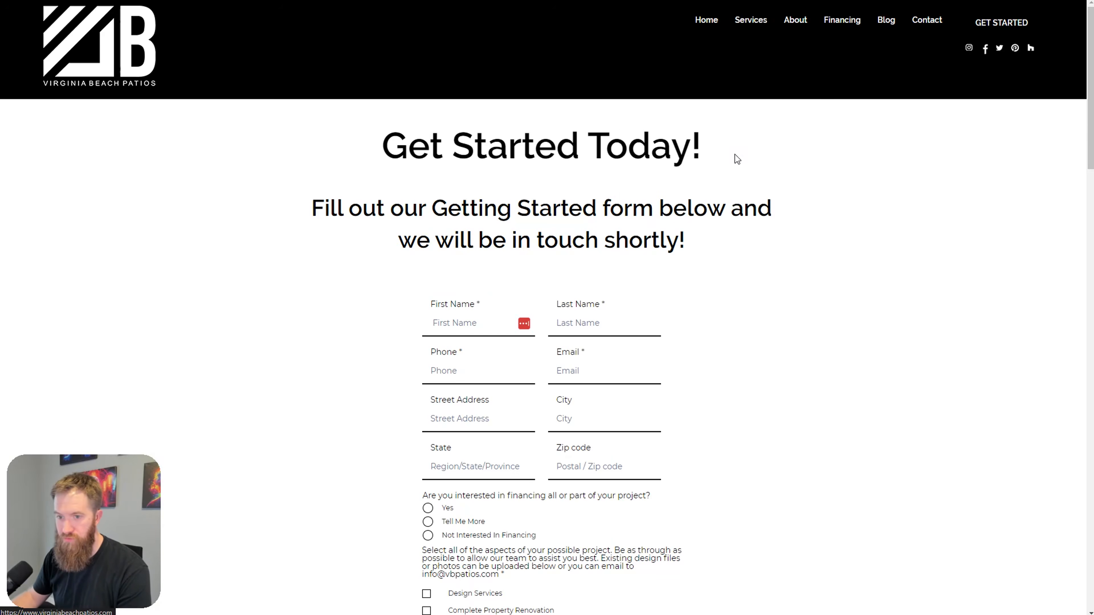
Step: Return to the Voiceflow canvas after comparing the Virginia Beach Patios services
key("ctrl+Tab")
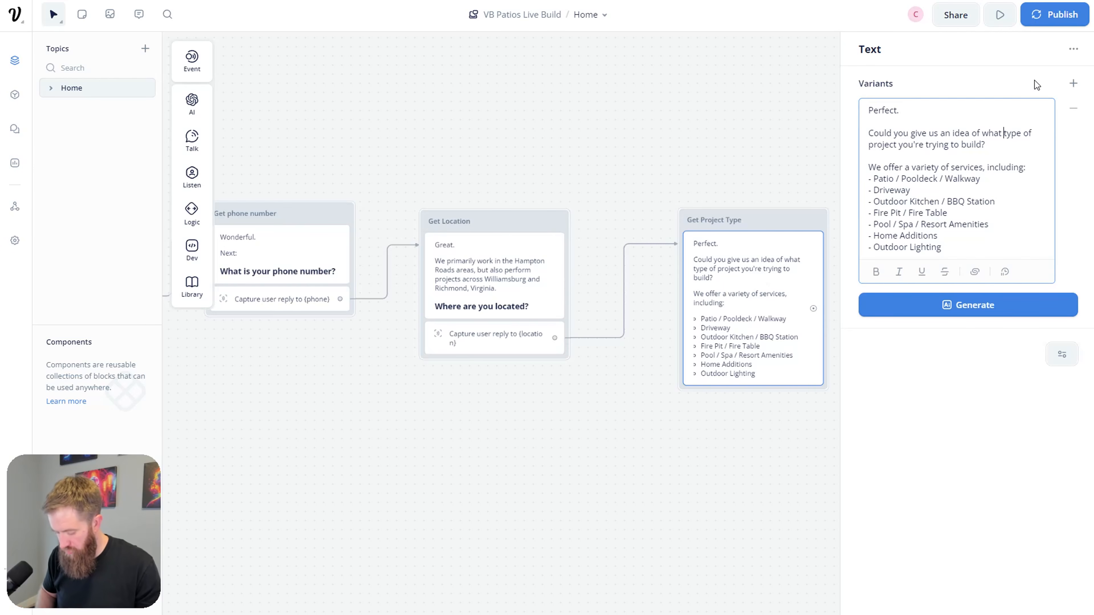
Step: Wrap 'type of project' in ** to bold it in the Get Project Type question
type("**")
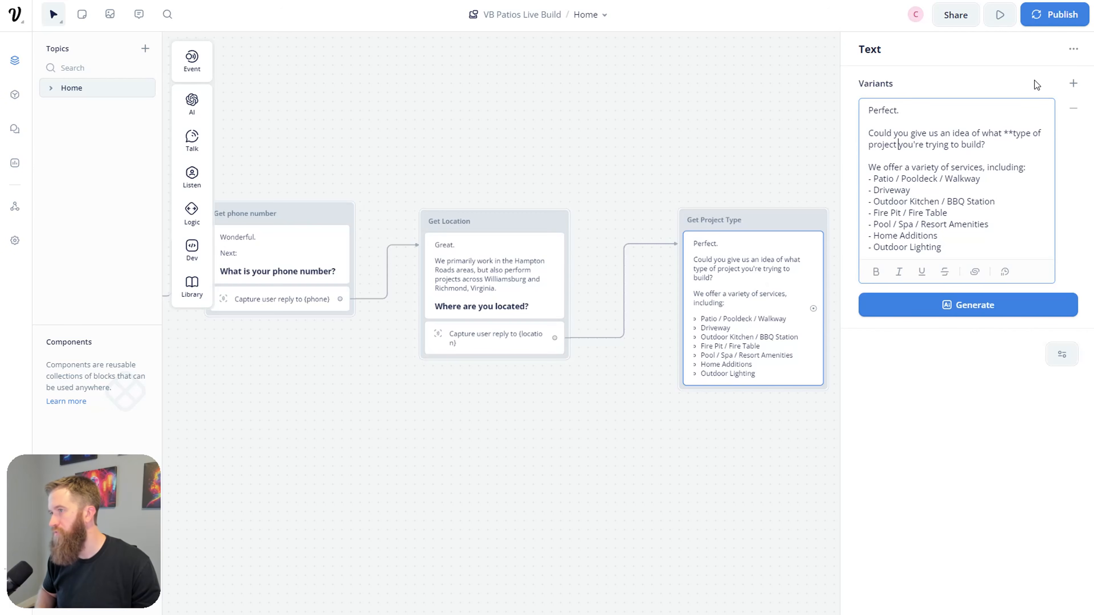
type("**")
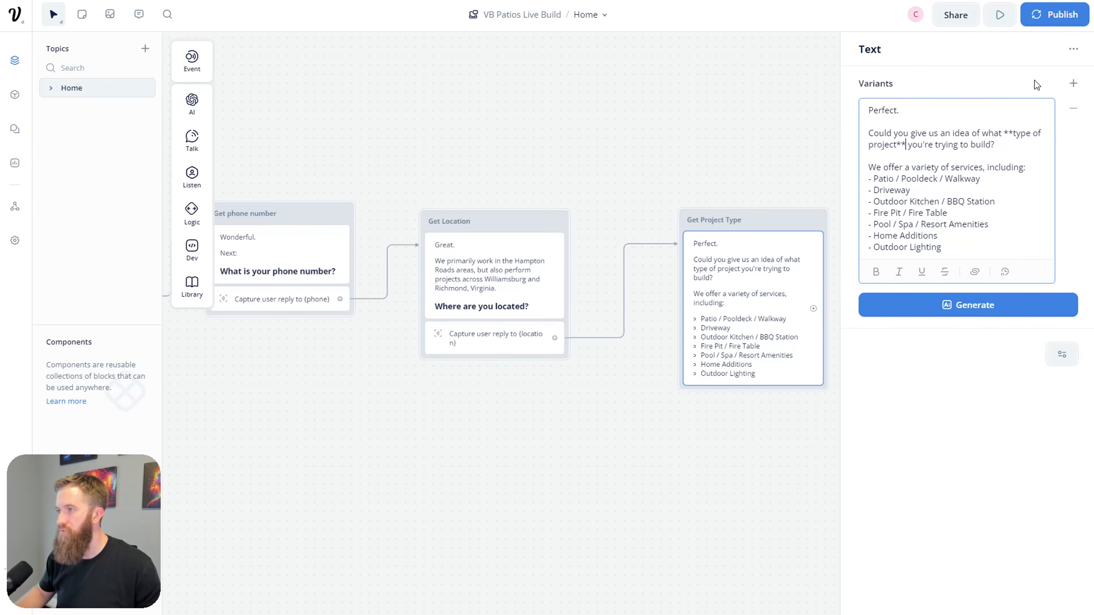
left_click(779, 467)
left_click_drag(823, 442, 670, 408)
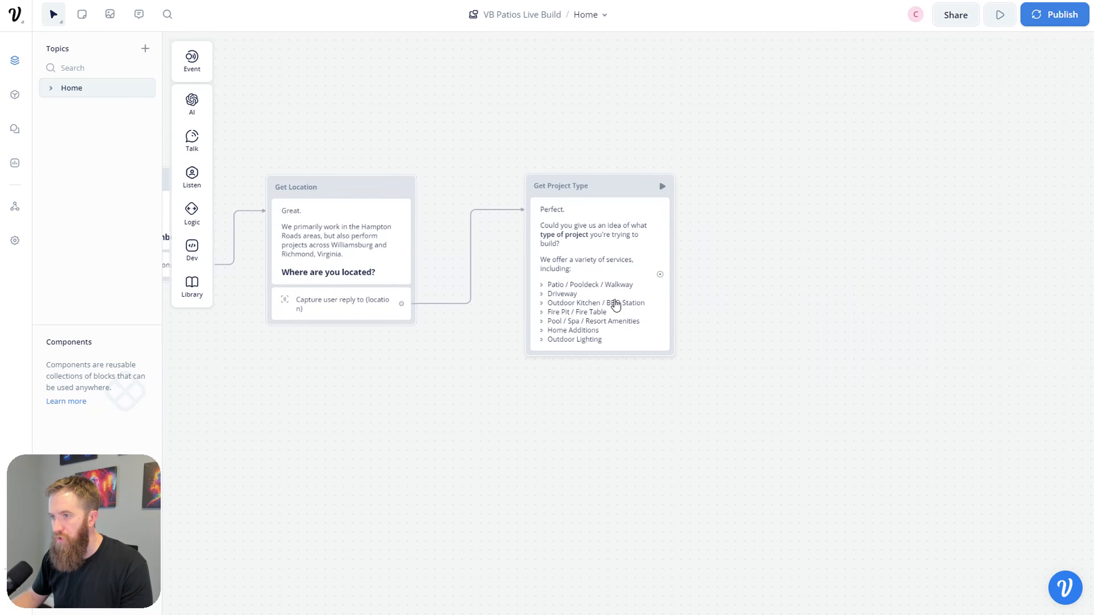
left_click(616, 305)
left_click(615, 414)
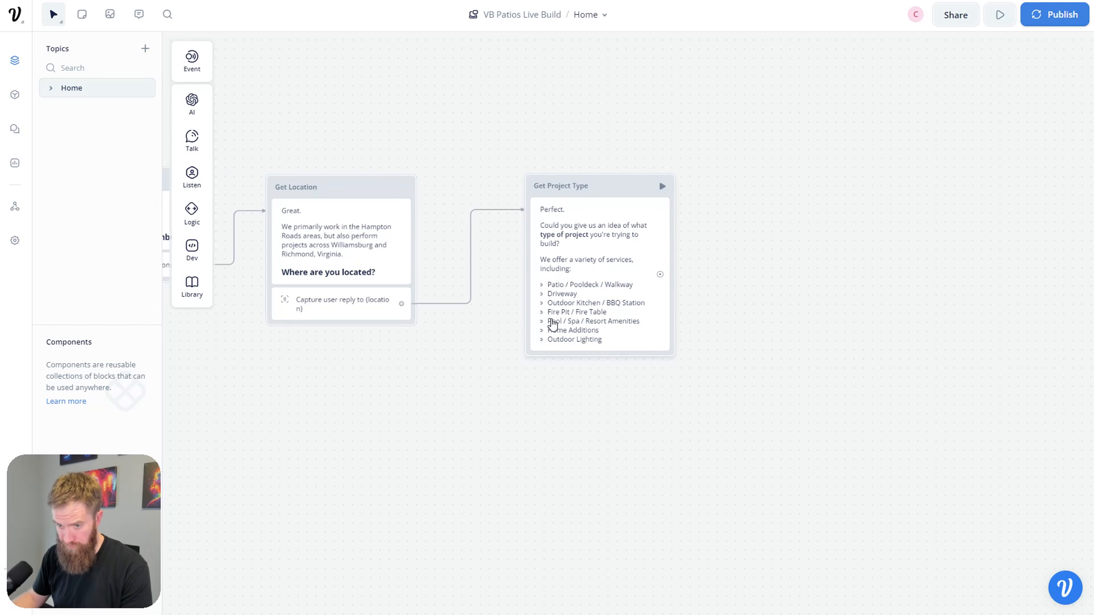
Step: Add a Capture step to Get Project Type storing the entire reply in new variable project_type
mouse_move(191, 176)
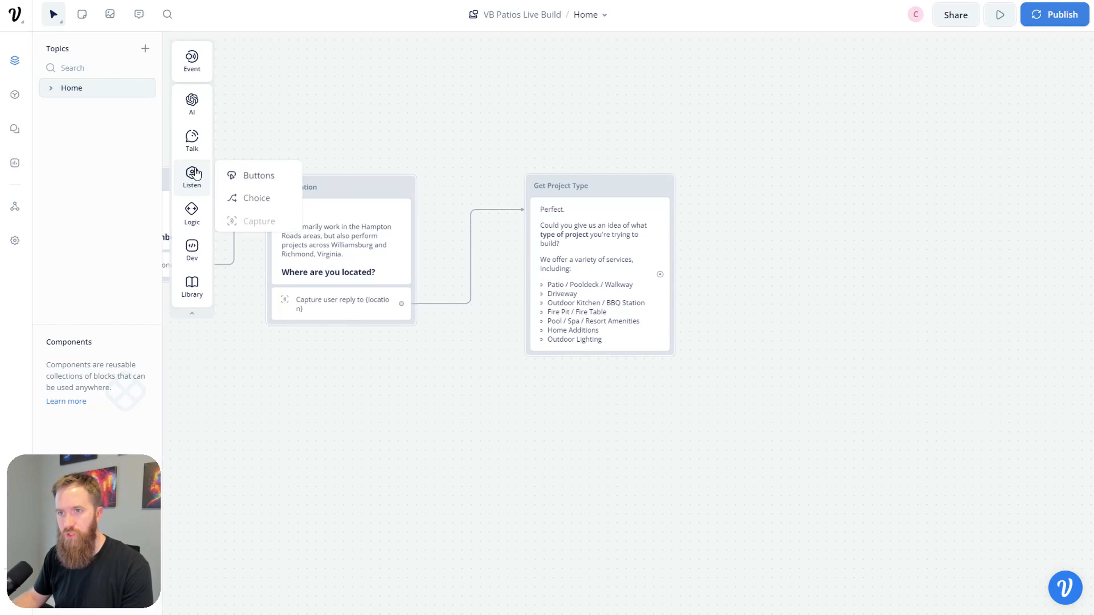
left_click_drag(254, 217, 603, 345)
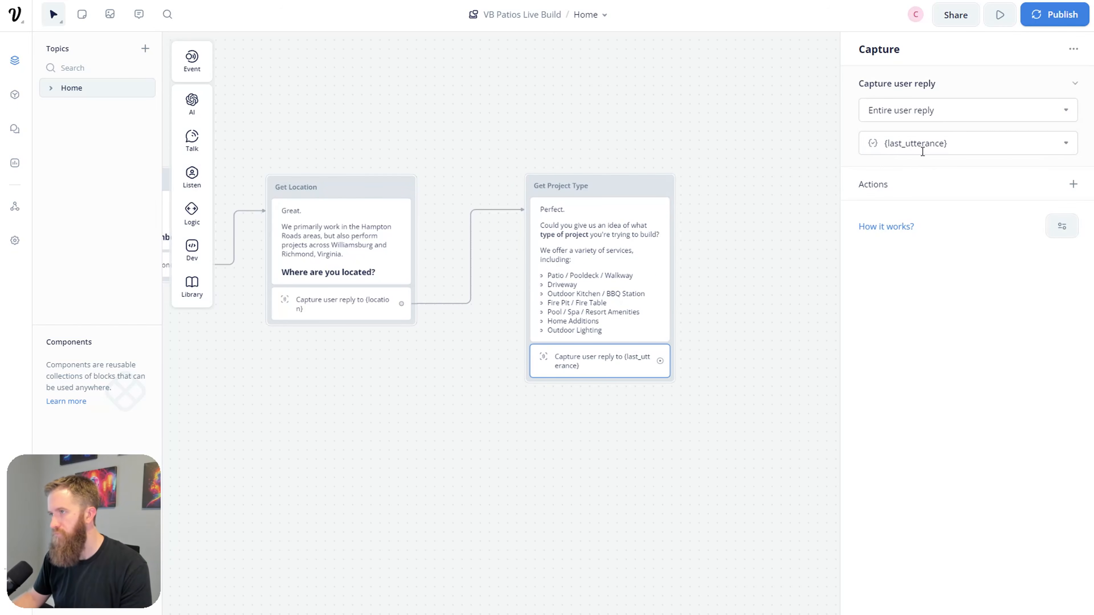
left_click(981, 146)
left_click(1060, 172)
left_click_drag(561, 82, 422, 89)
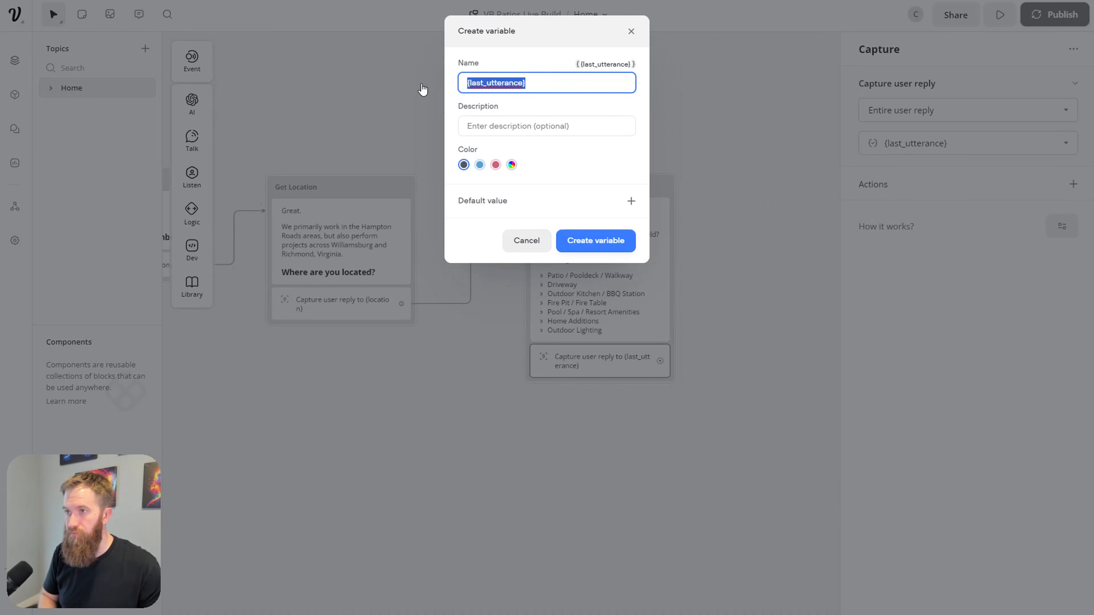
type("project_type")
left_click(592, 240)
Step: Connect a new Text block after Get Project Type
left_click(743, 316)
left_click_drag(743, 316, 661, 321)
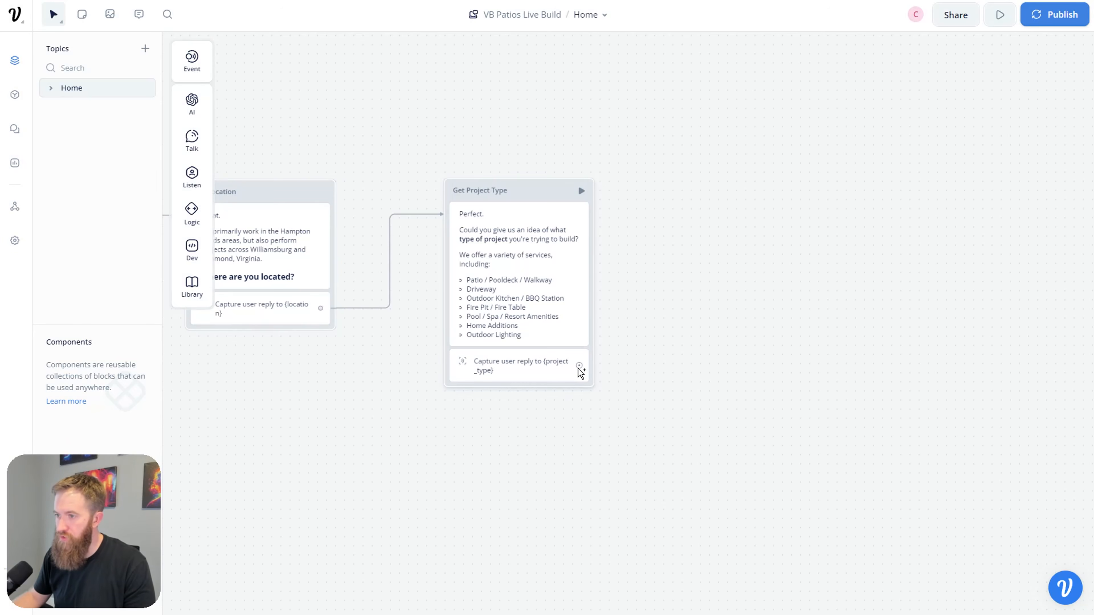
left_click_drag(579, 365, 715, 218)
mouse_move(756, 256)
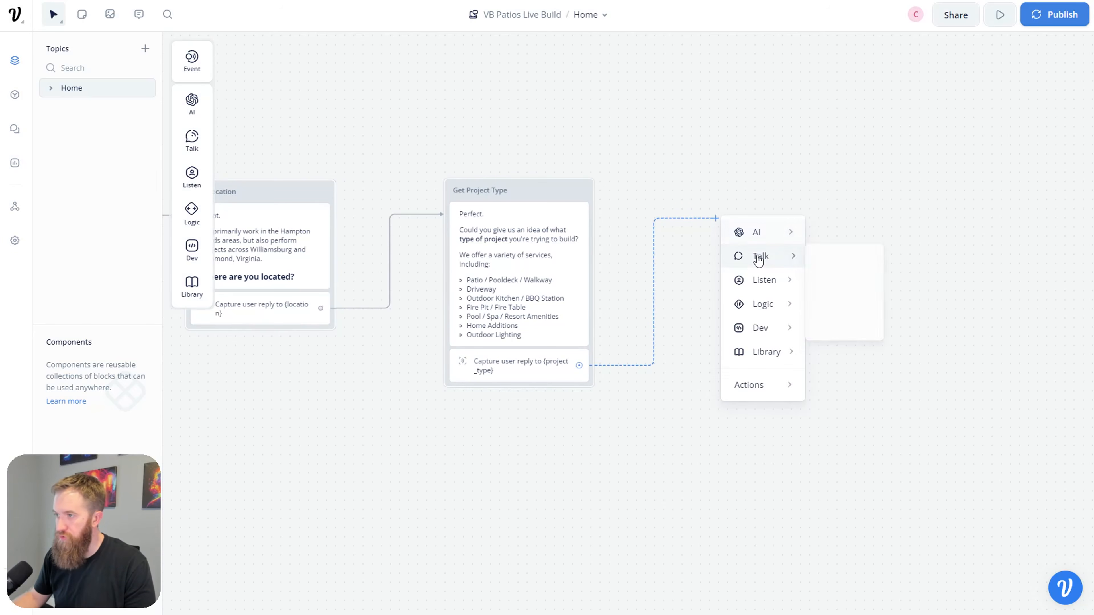
left_click(817, 264)
Step: Write the thank-you and budget question for the {project_type} the user is trying to build
left_click(881, 112)
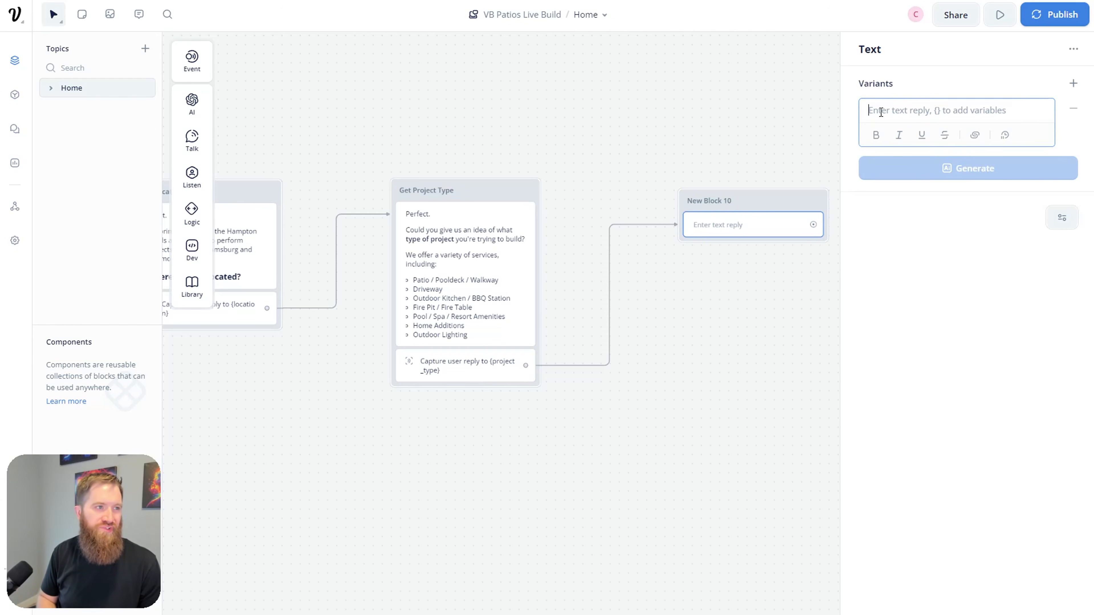
type("Thank you for providing that information.")
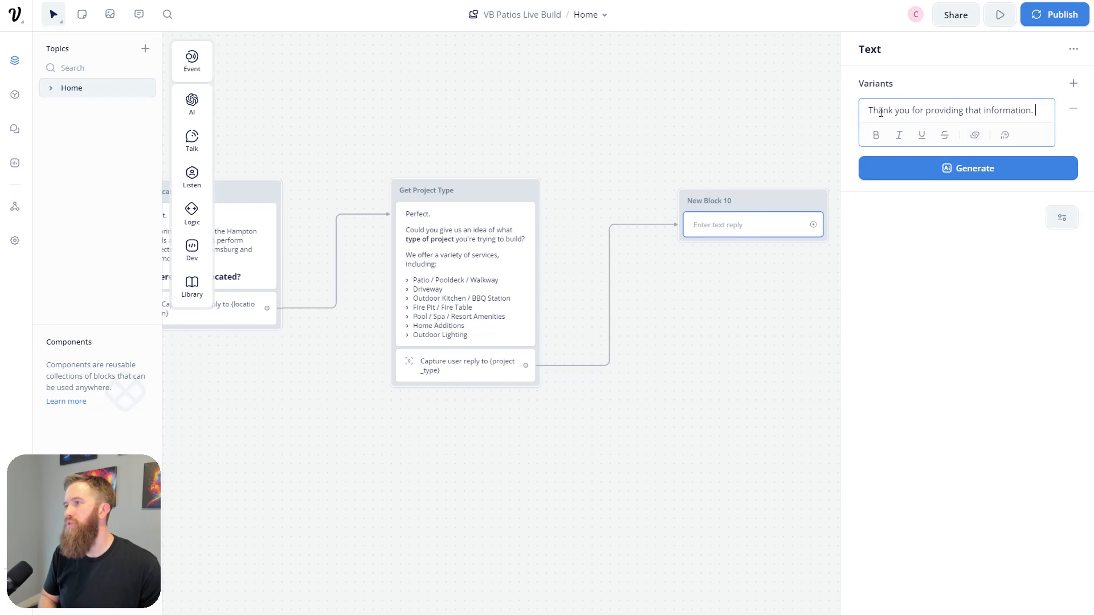
key("Return")
type("One last thing")
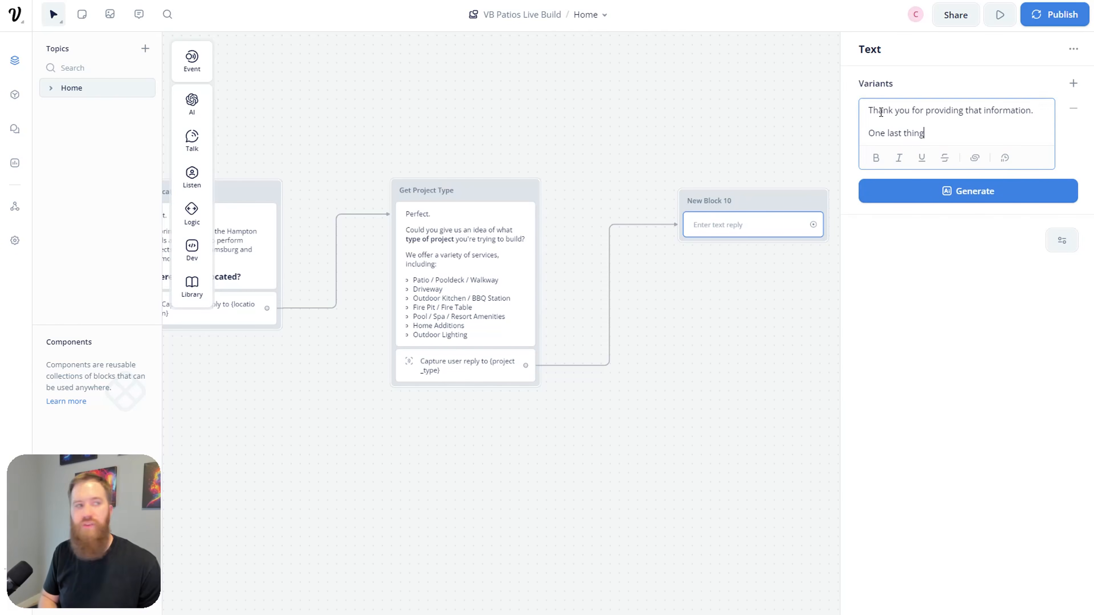
type(", wha")
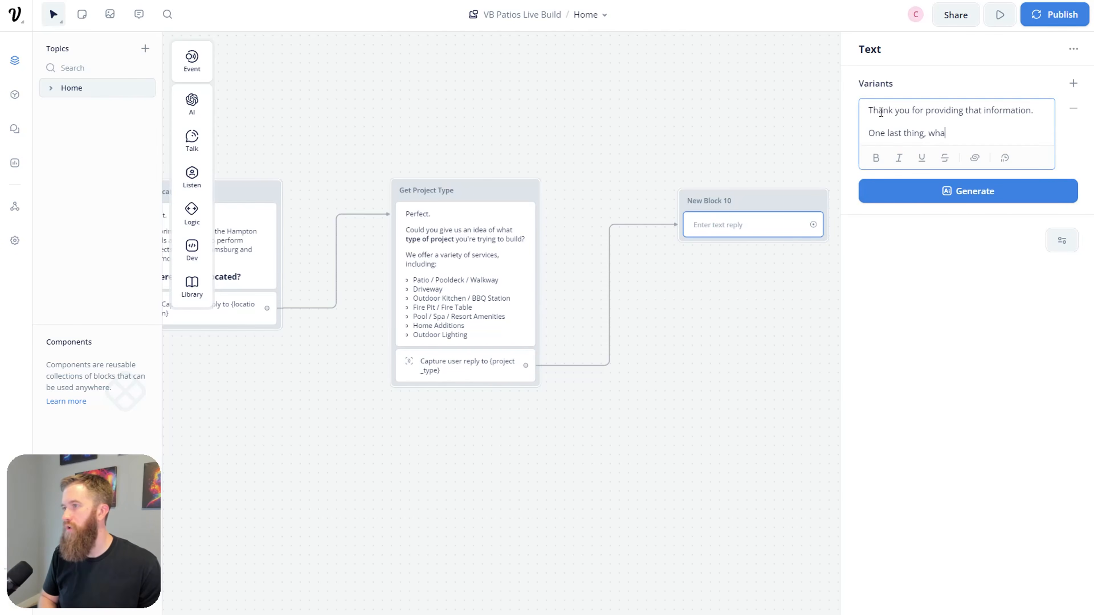
type("t is your proj")
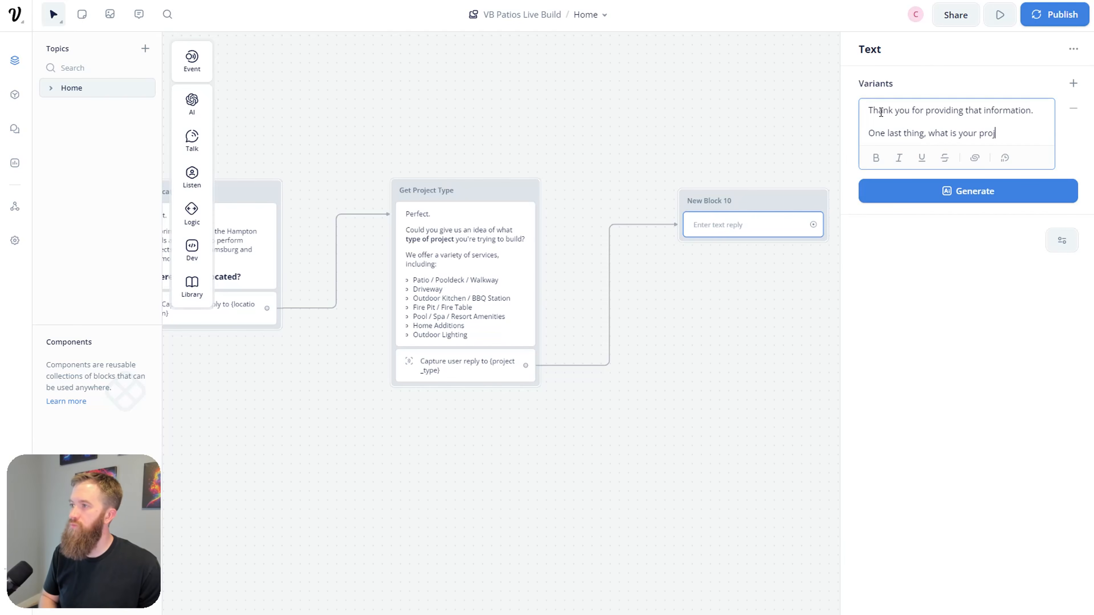
type("ected budget ")
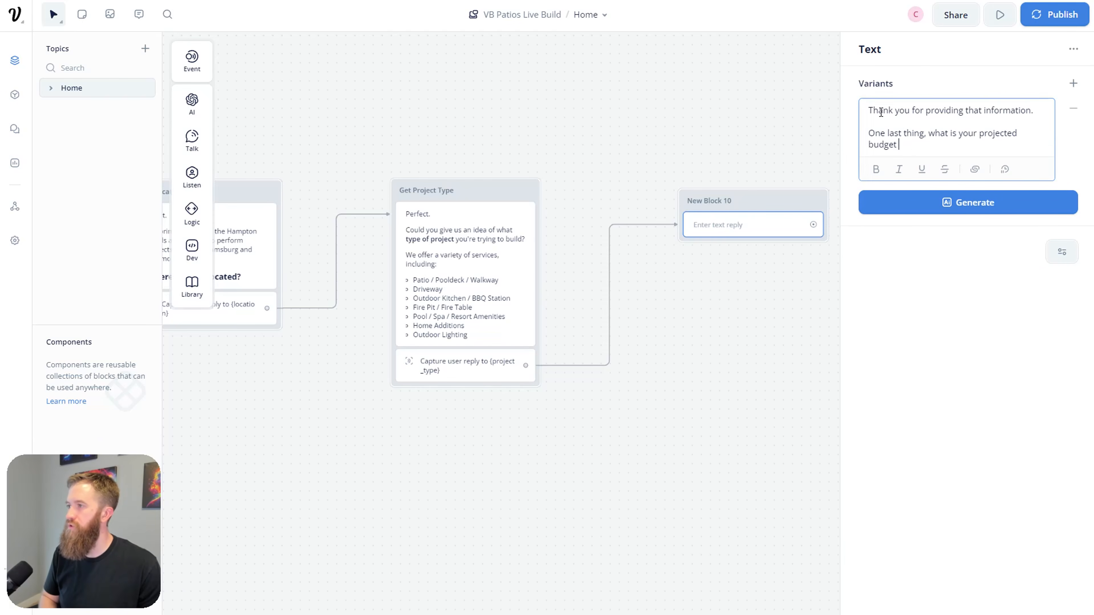
type("for this particu")
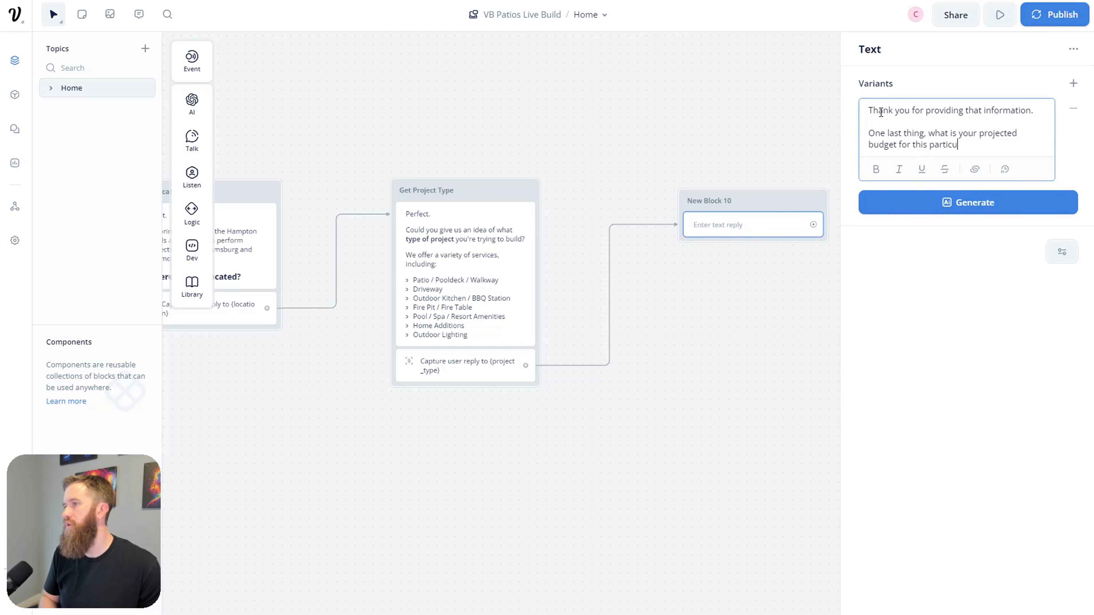
type("lar project")
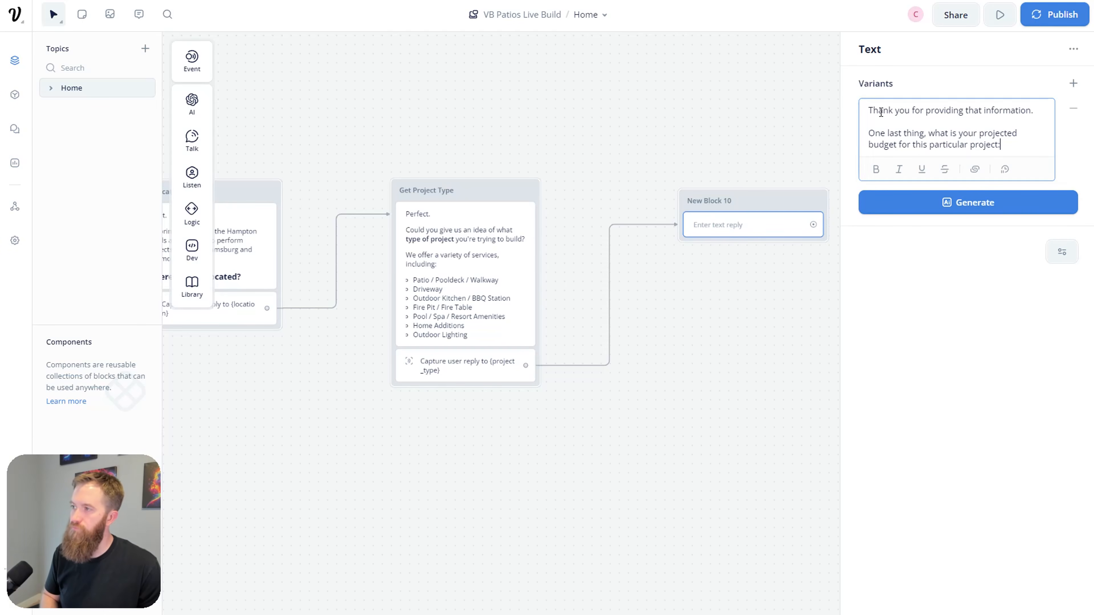
type(":")
key("BackSpace")
type("?")
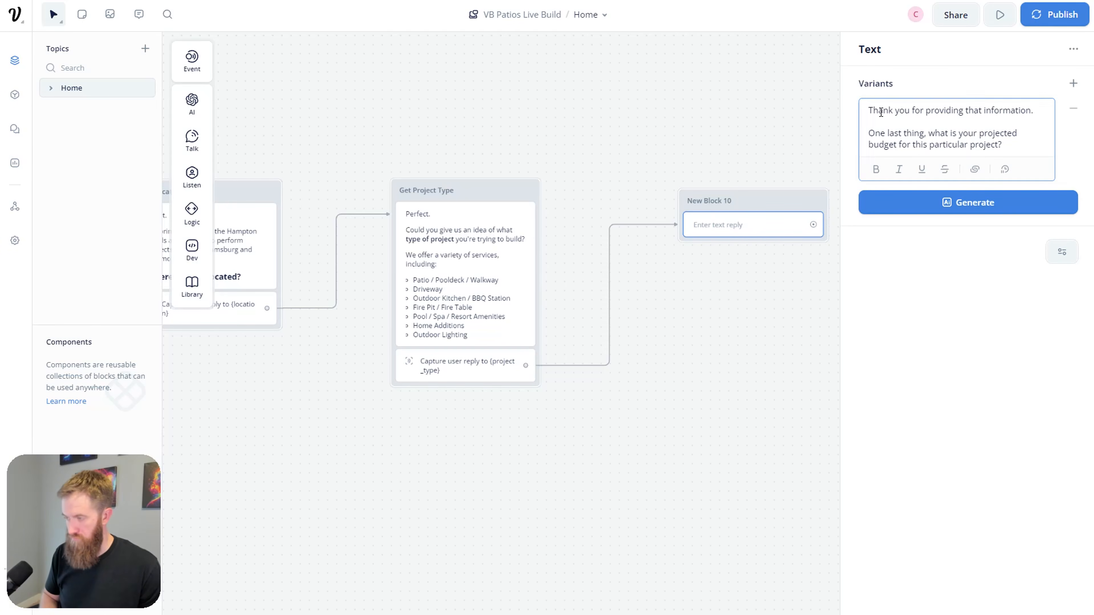
key("Return")
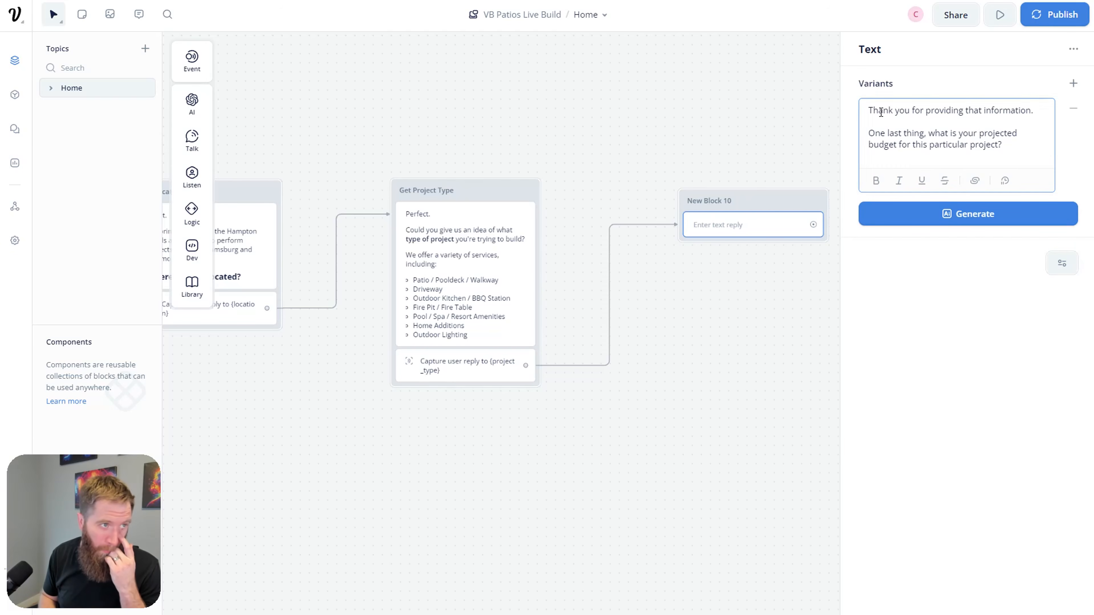
key("Up")
key("Right")
key("Right")
key("Right")
key("Right")
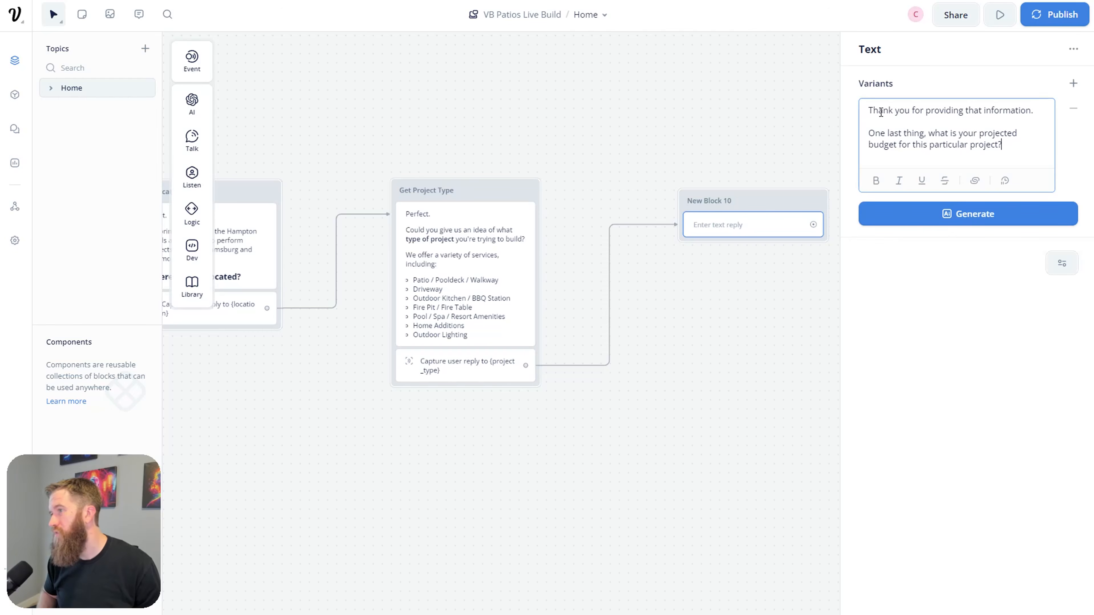
key("BackSpace")
key("BackSpace")
key("BackSpace")
key("BackSpace")
key("BackSpace")
key("BackSpace")
key("BackSpace")
key("BackSpace")
key("BackSpace")
key("BackSpace")
key("BackSpace")
key("BackSpace")
key("BackSpace")
key("BackSpace")
key("BackSpace")
key("BackSpace")
key("BackSpace")
key("BackSpace")
key("BackSpace")
key("BackSpace")
key("BackSpace")
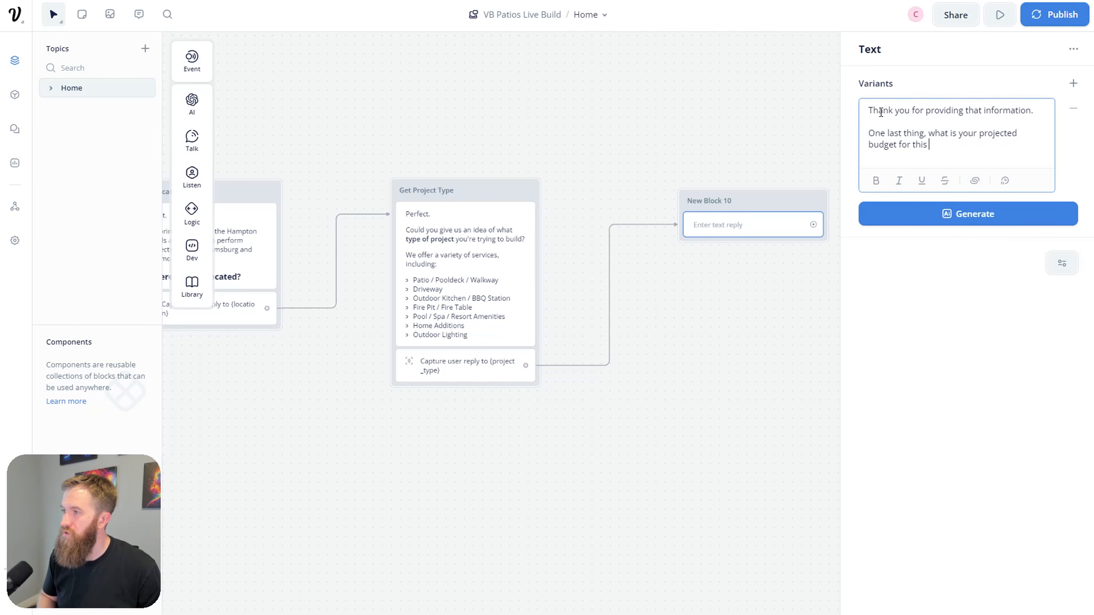
type("the")
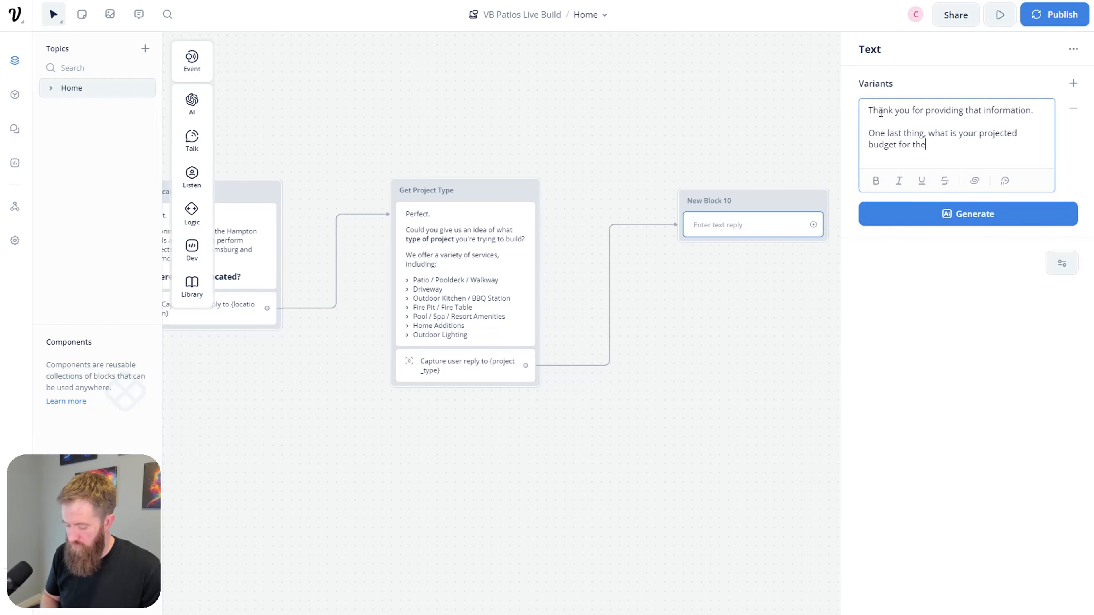
type(" {proj")
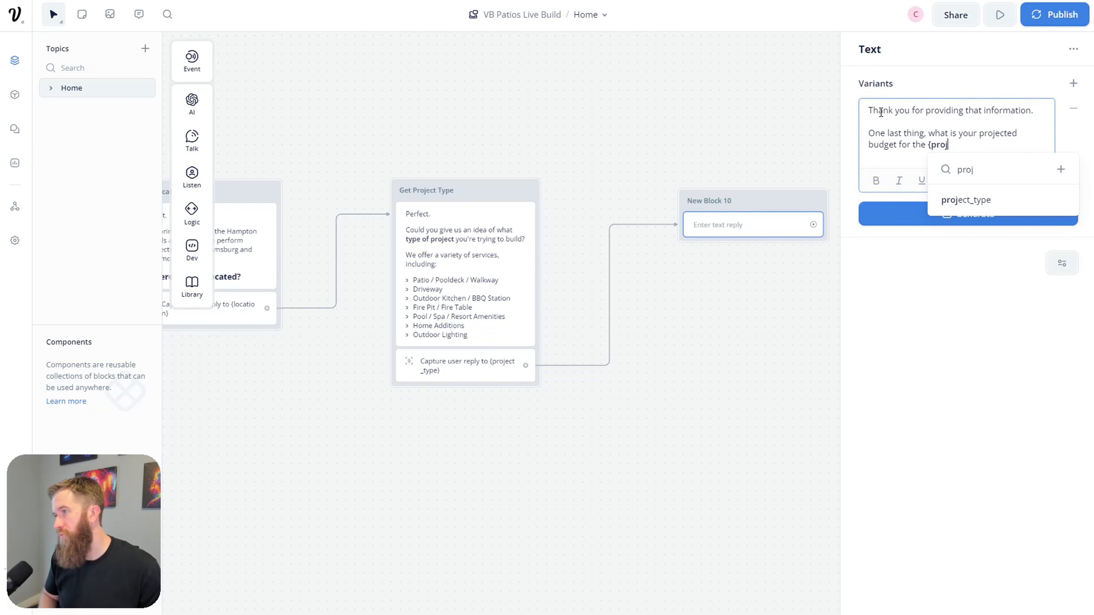
key("Return")
type("you are trying to build?")
left_click(704, 413)
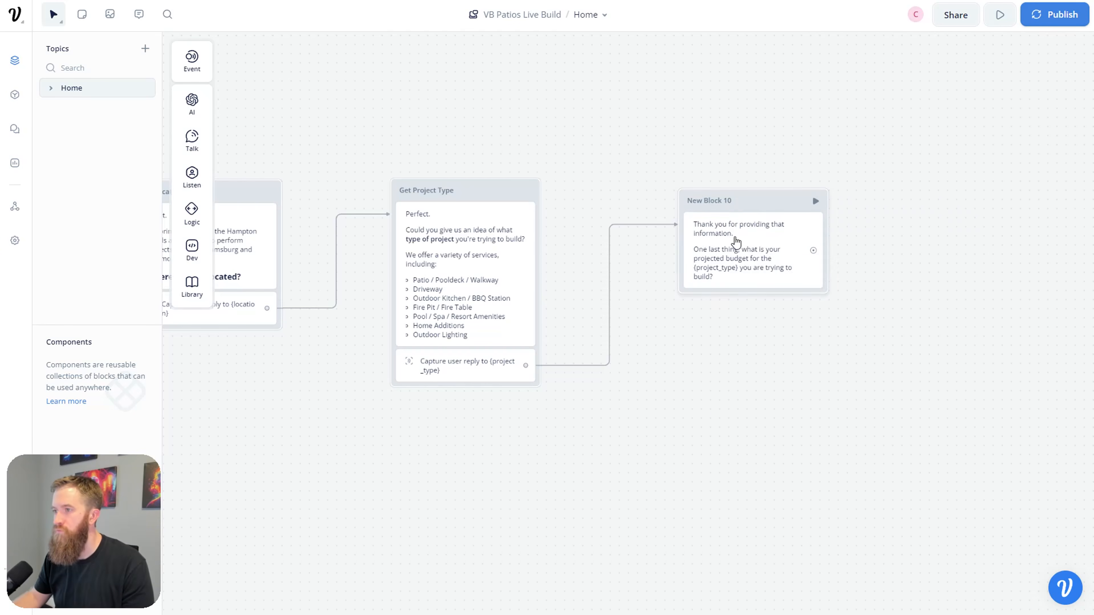
Step: Rename New Block 10 to 'Get budget'
left_click(809, 203)
type("Get budget")
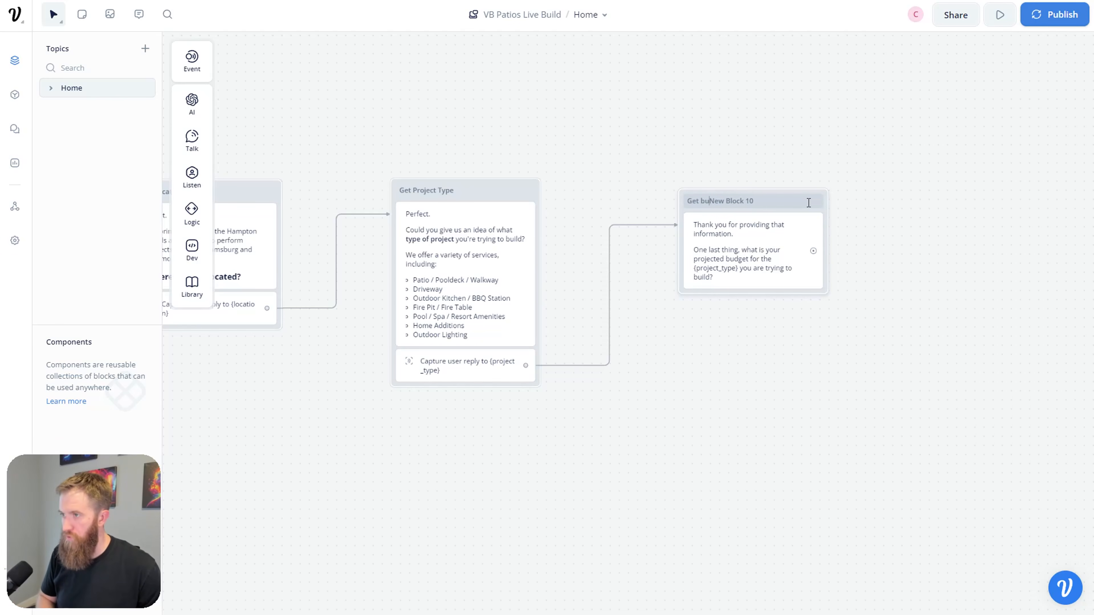
key("Delete")
key("Delete")
key("Delete")
key("Delete")
key("Delete")
key("Delete")
key("Delete")
key("Delete")
key("Delete")
key("Delete")
key("Delete")
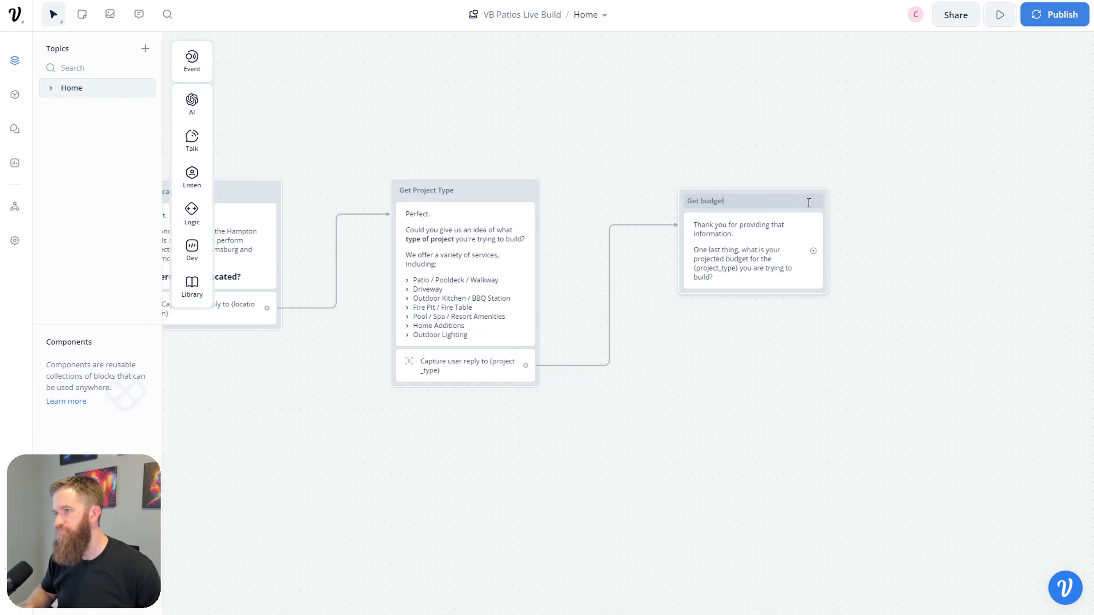
Step: Add a Capture step saving the reply to new variable budget, then connect a following step
mouse_move(192, 177)
left_click_drag(247, 218, 706, 286)
left_click(964, 143)
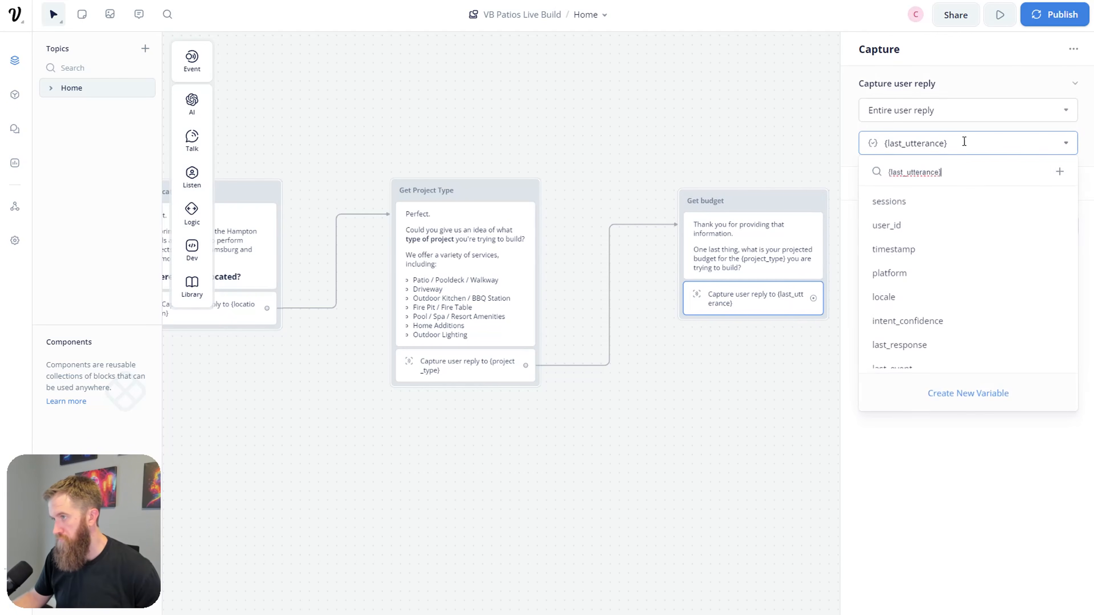
left_click(1069, 176)
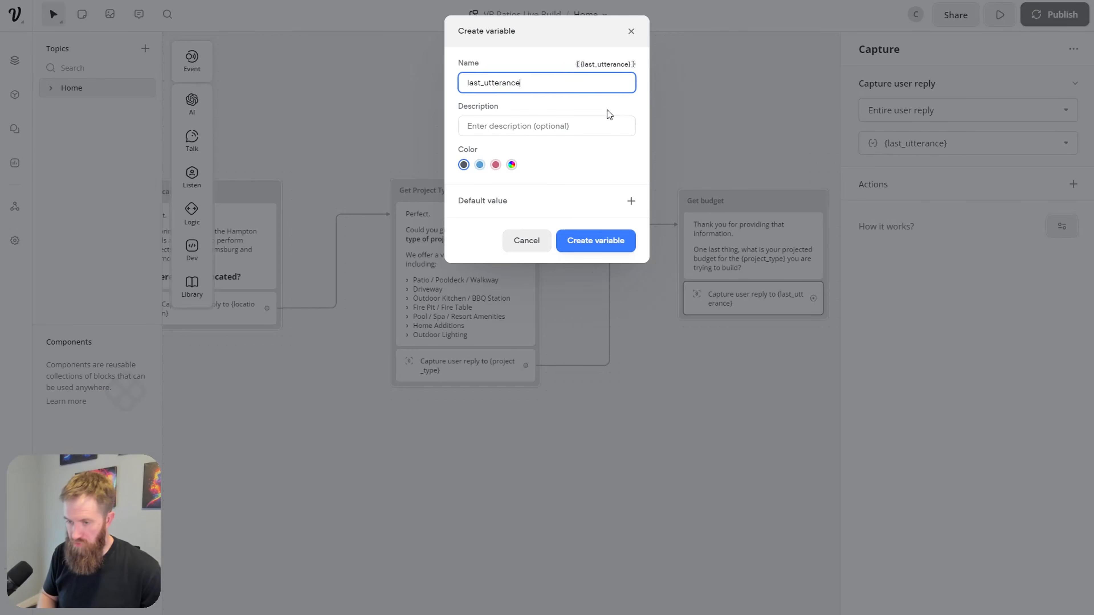
key("ctrl+a")
key("BackSpace")
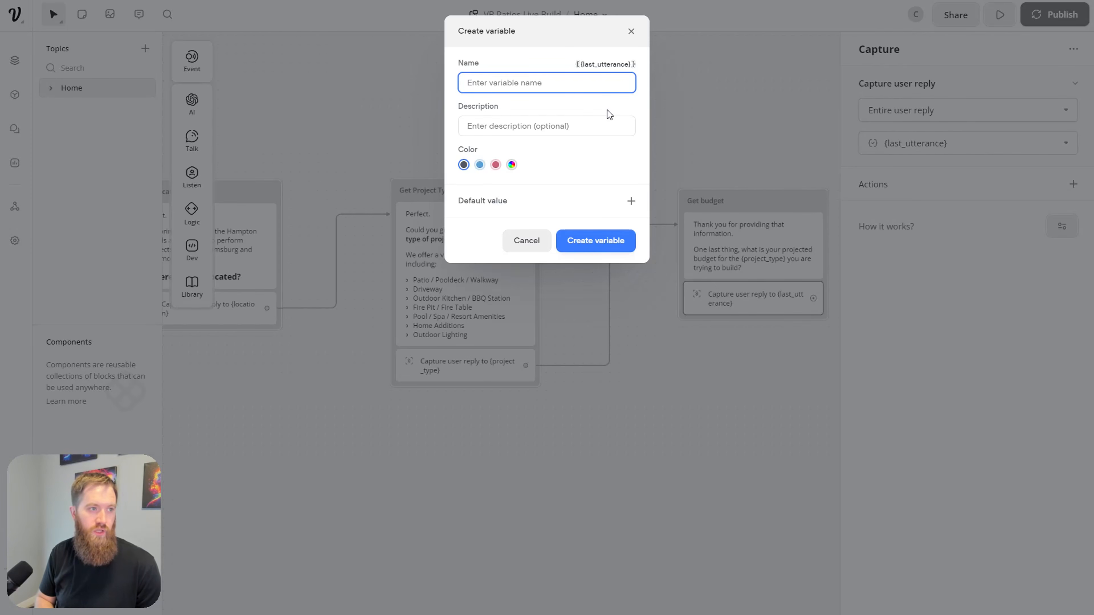
type("budget")
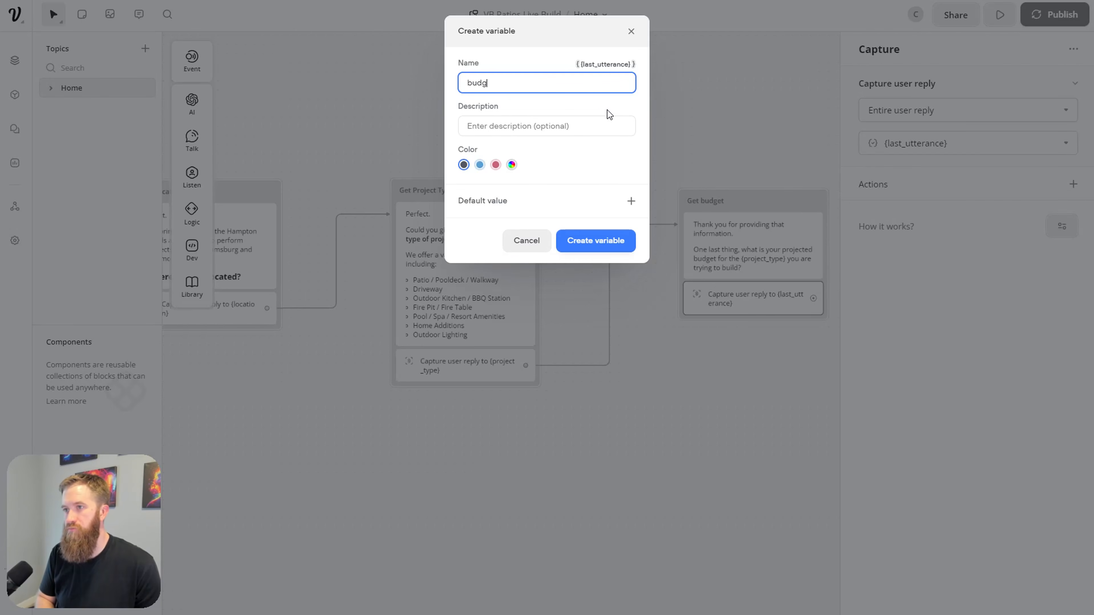
left_click(595, 242)
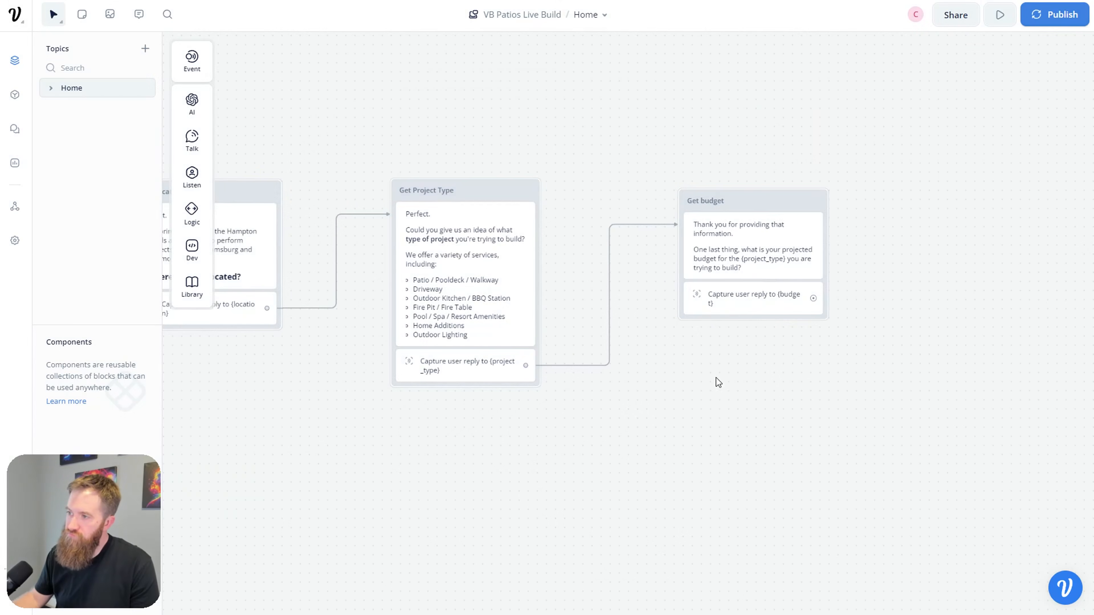
left_click_drag(716, 380, 427, 422)
left_click_drag(526, 340, 715, 268)
Step: Add a Text block after Get budget and title it 'Confirm Details'
mouse_move(749, 305)
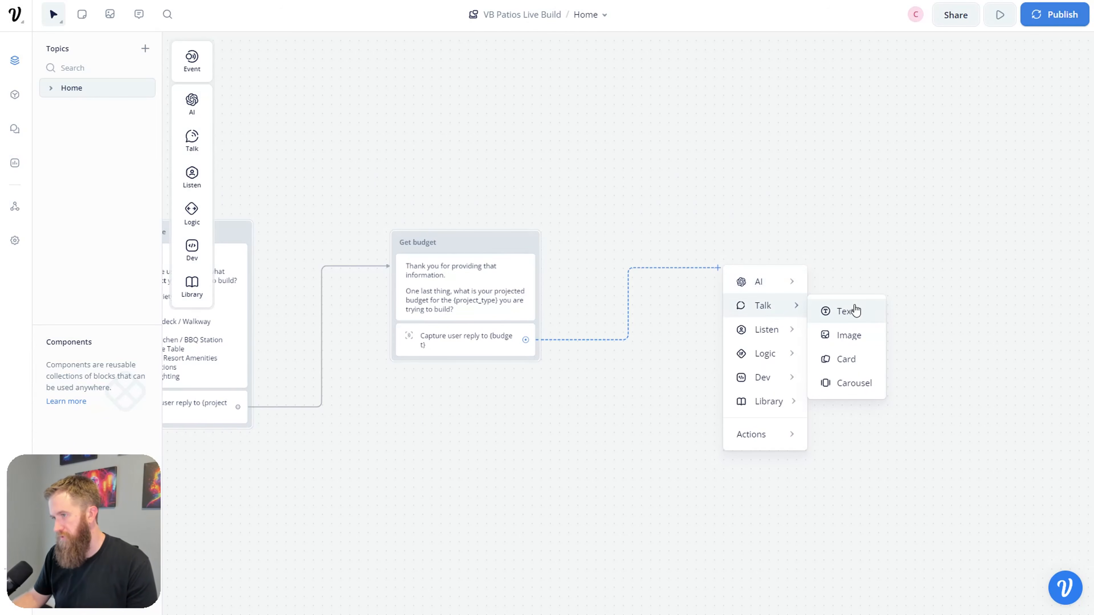
left_click(854, 310)
double_click(724, 250)
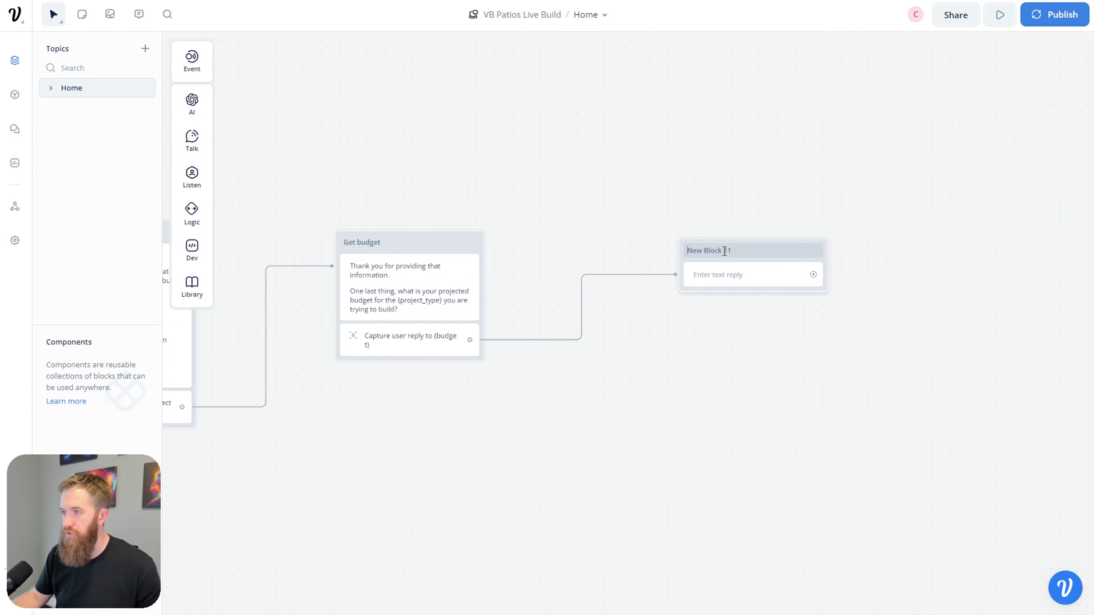
type("Confirm Detials")
key("ctrl+shift+Left")
type("Details")
key("Return")
Step: Write 'Before I send this out to our team... review your answers.' followed by a 'Name:' line
left_click(732, 275)
left_click(888, 108)
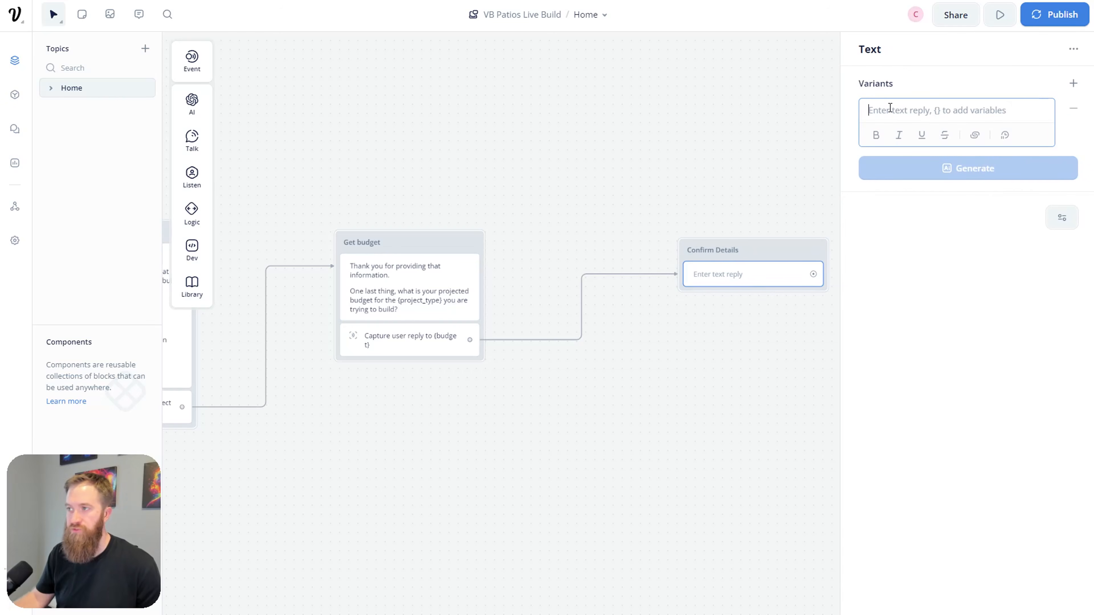
type("Before I send th")
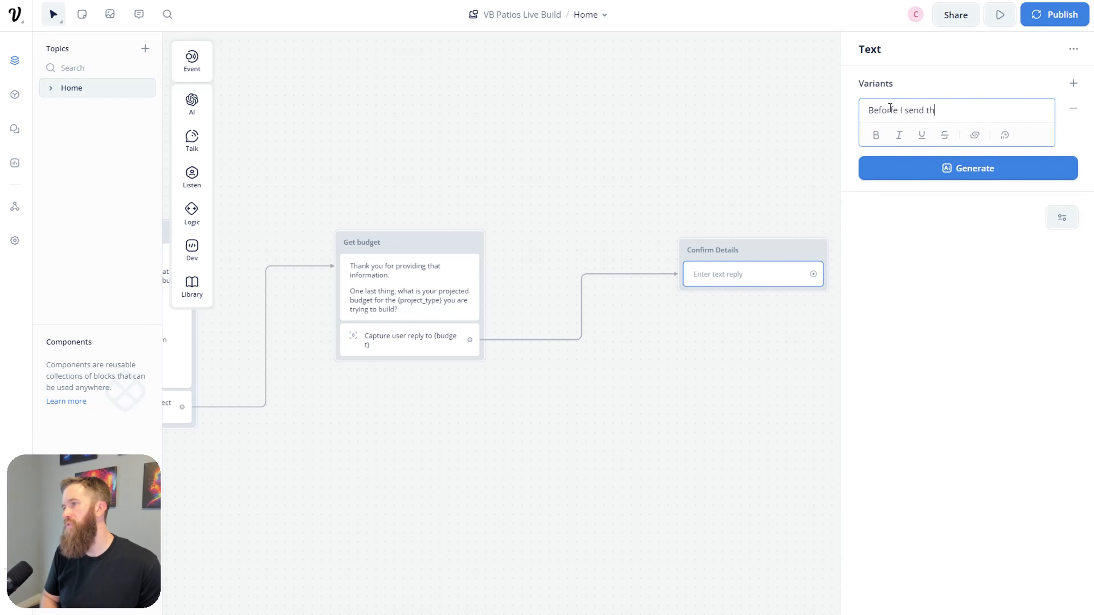
type("is out to our team, ")
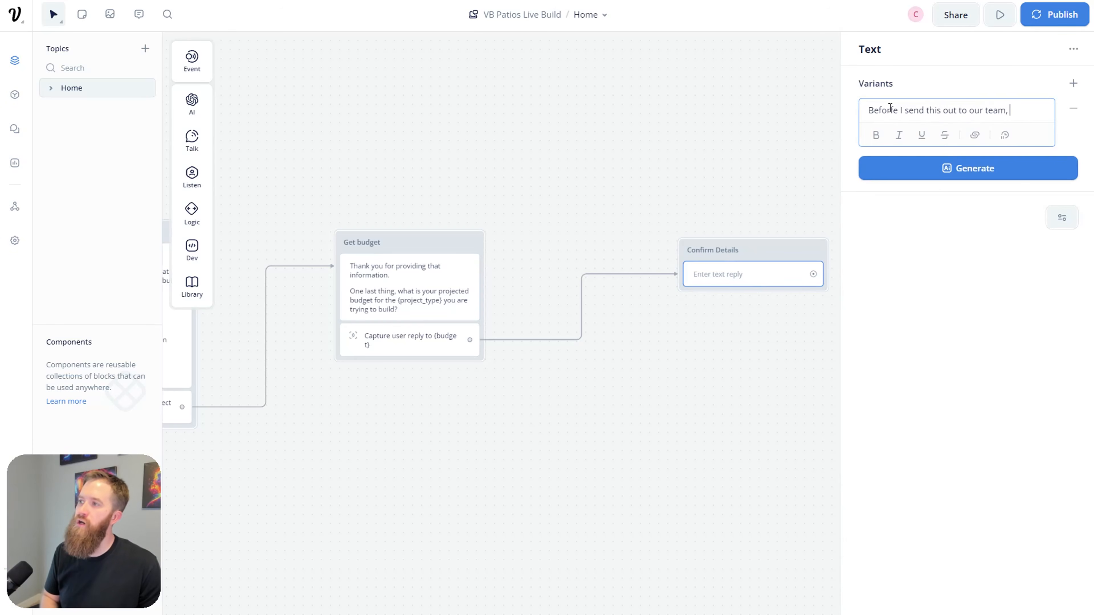
type("I wanted to give you an opport")
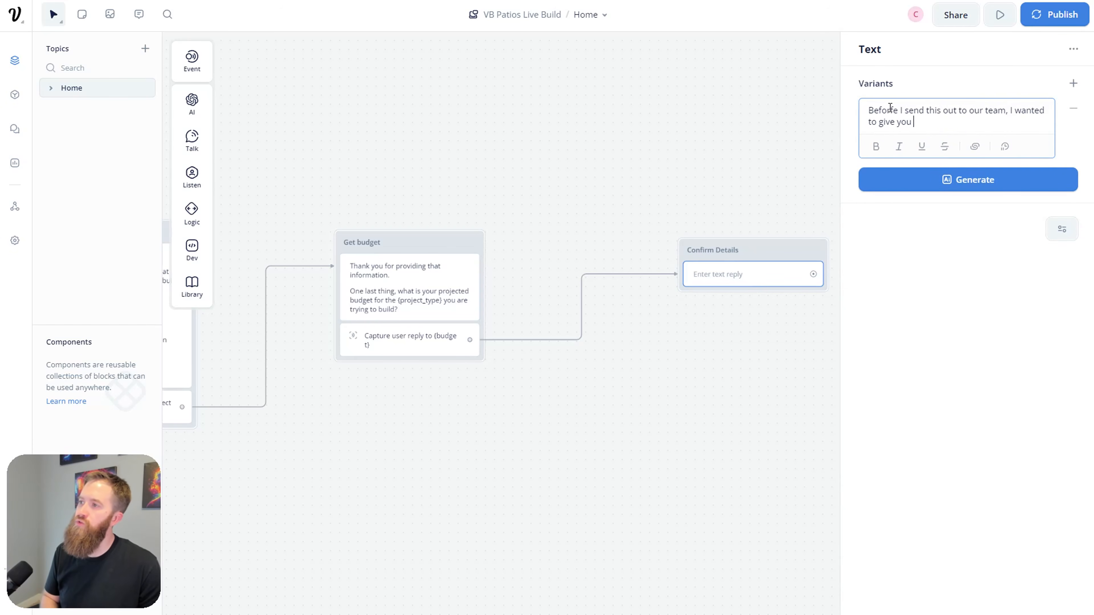
key("BackSpace")
key("BackSpace")
key("BackSpace")
type("ortunity to review")
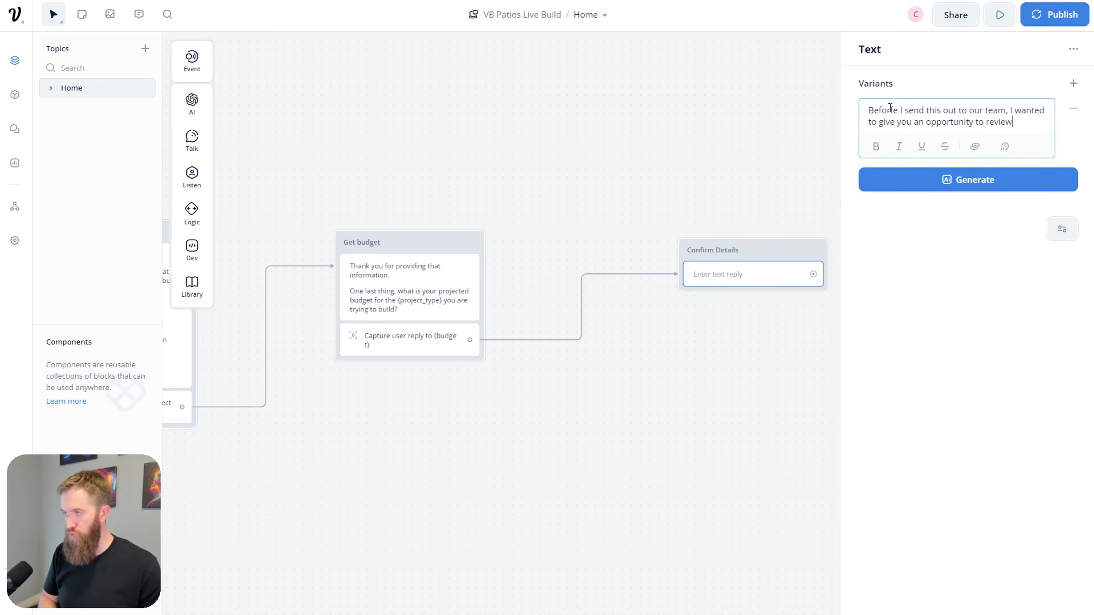
type(" your ans")
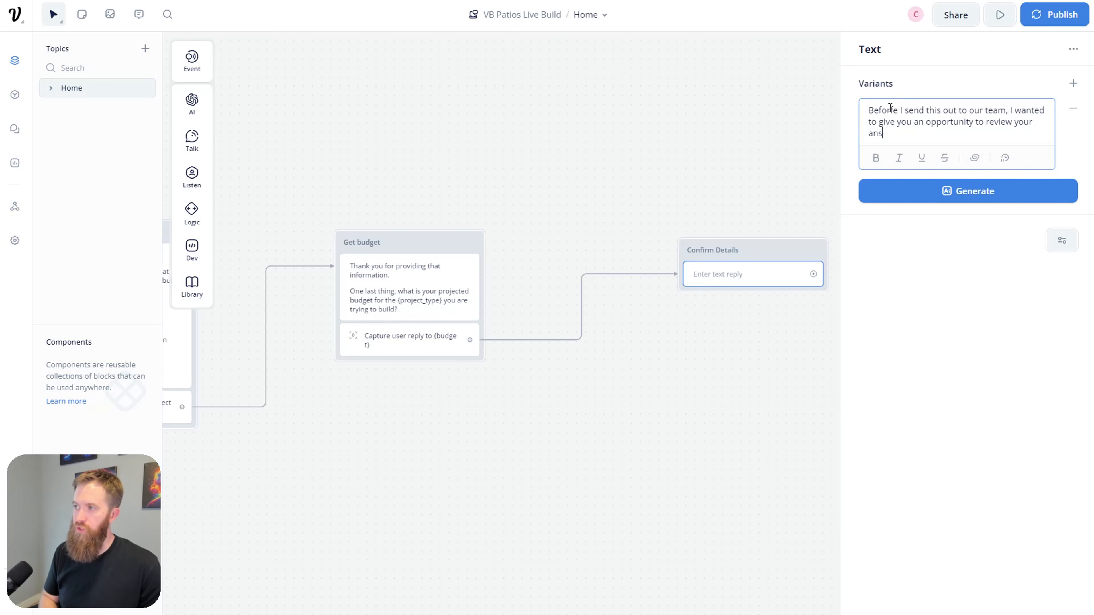
type("wers.")
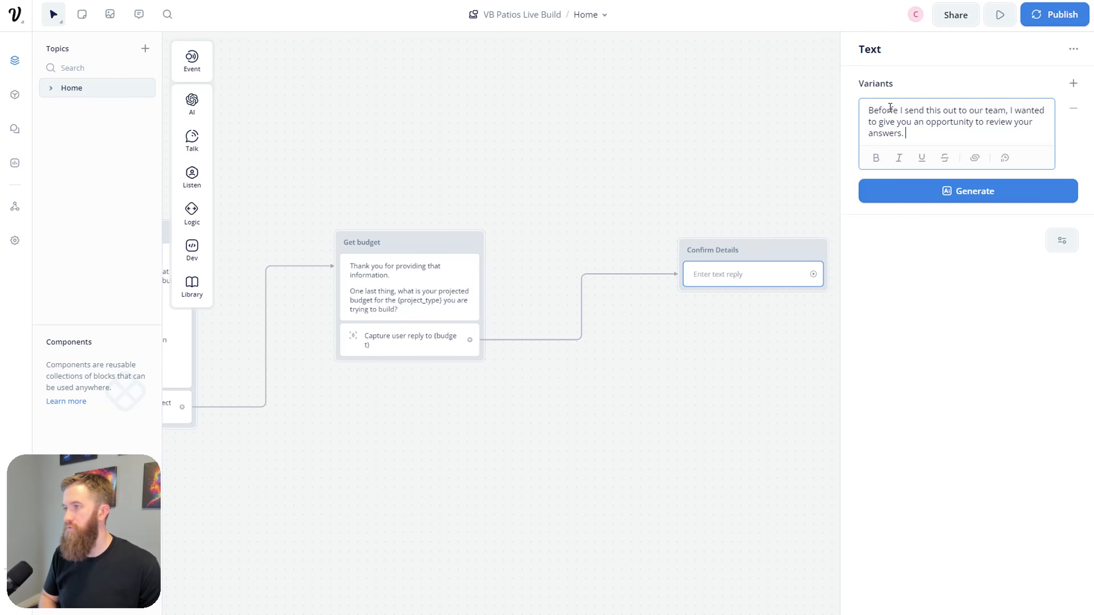
key("Return")
key("Return")
type("Name:")
key("Return")
type("{name")
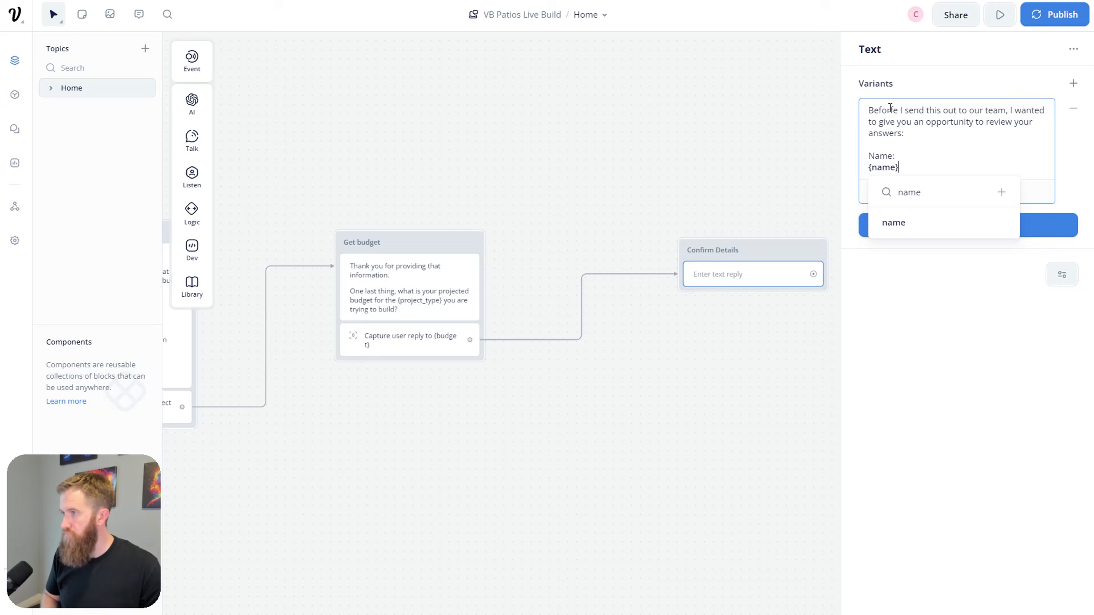
Step: Insert {name}, then add Email: {email} and Phone: {phone} lines to the review message
key("Return")
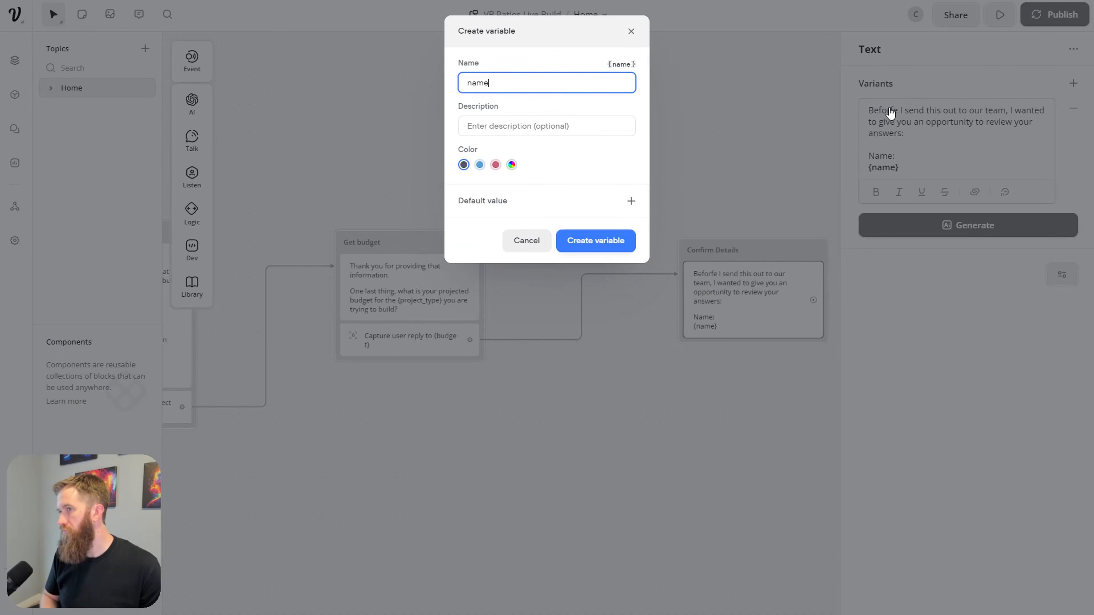
left_click(891, 150)
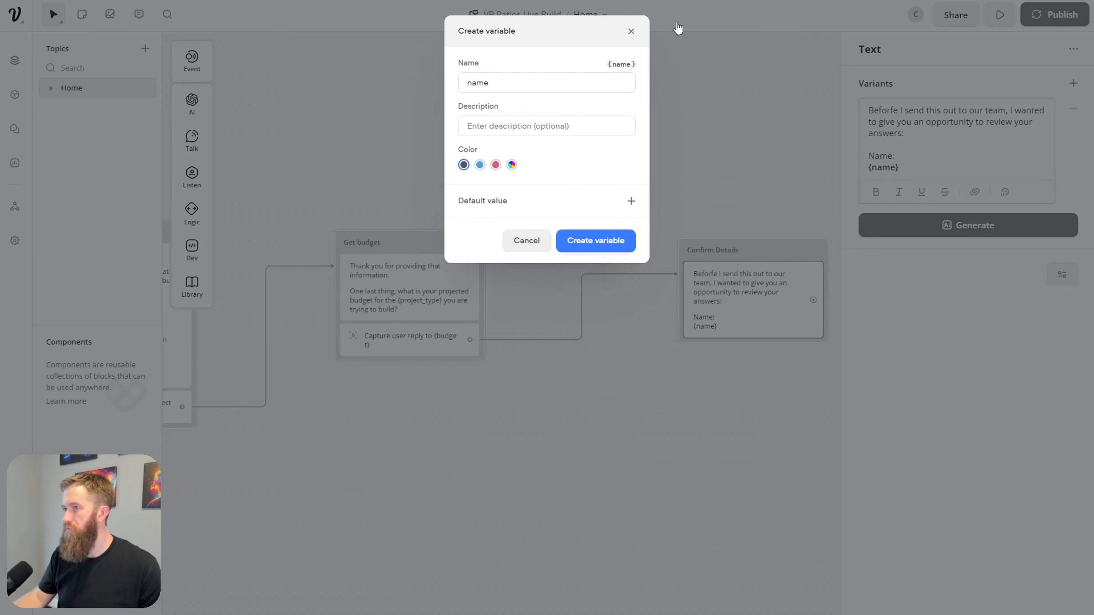
left_click(632, 31)
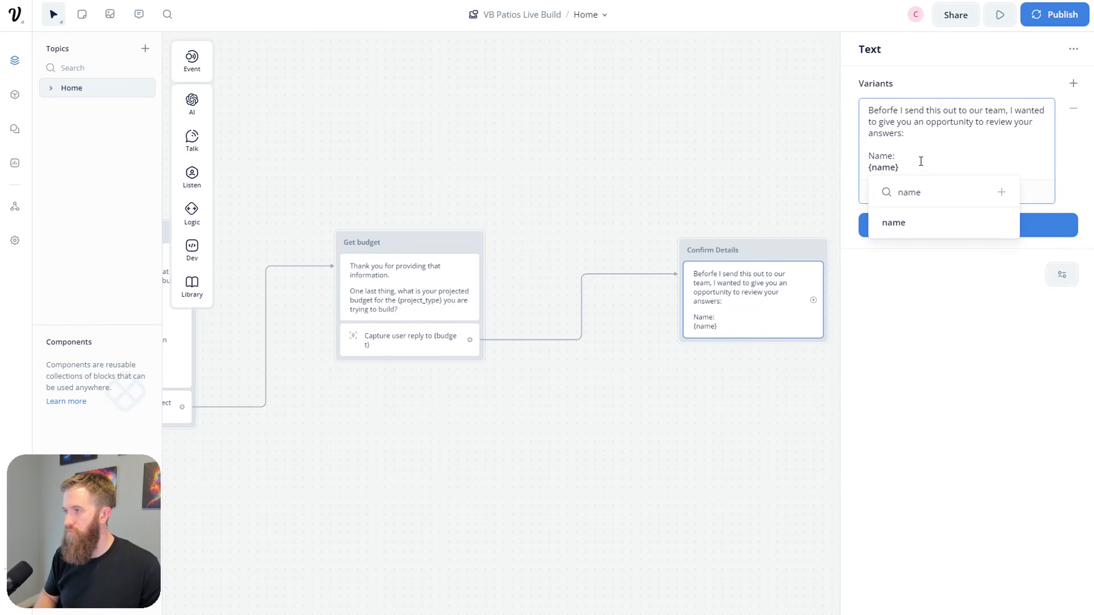
key("Return")
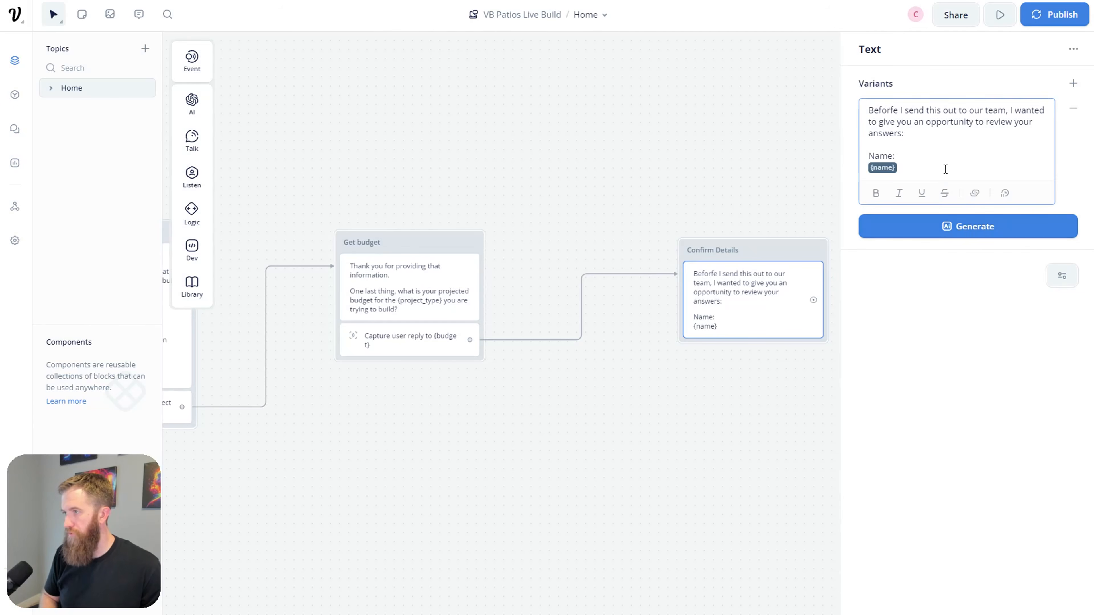
key("Return")
key("Return")
type("Email:")
key("Return")
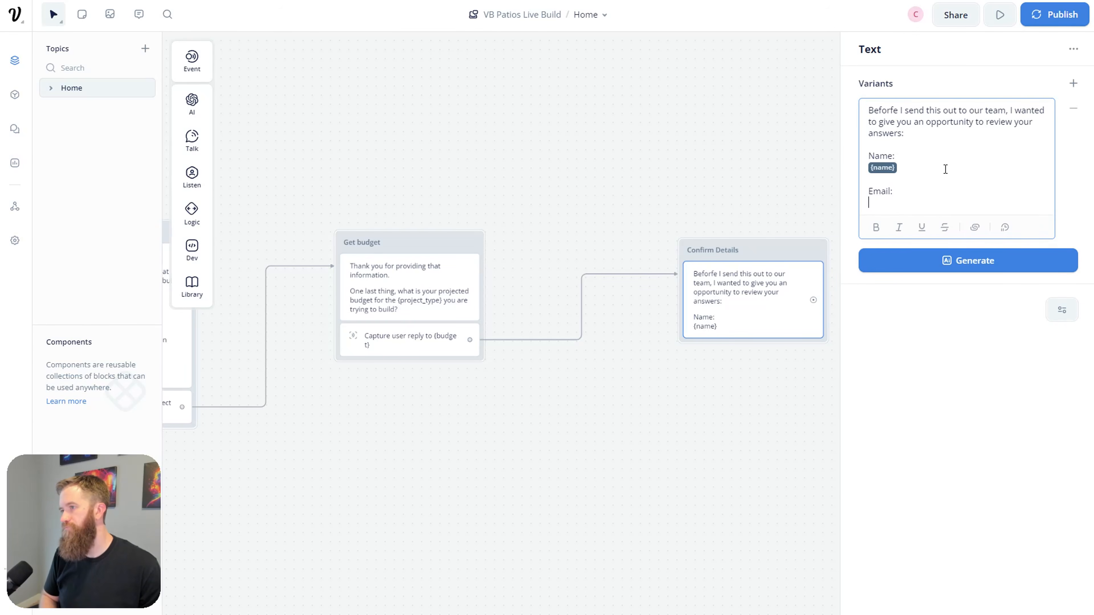
type("{emai")
key("Return")
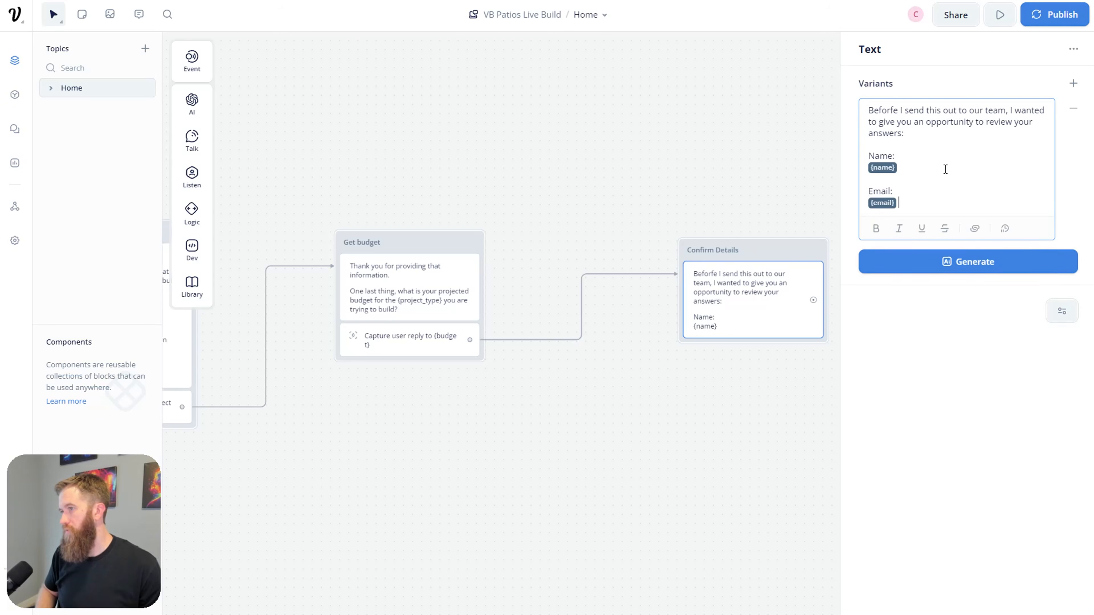
key("Return")
key("Return")
type("Phone:")
key("Return")
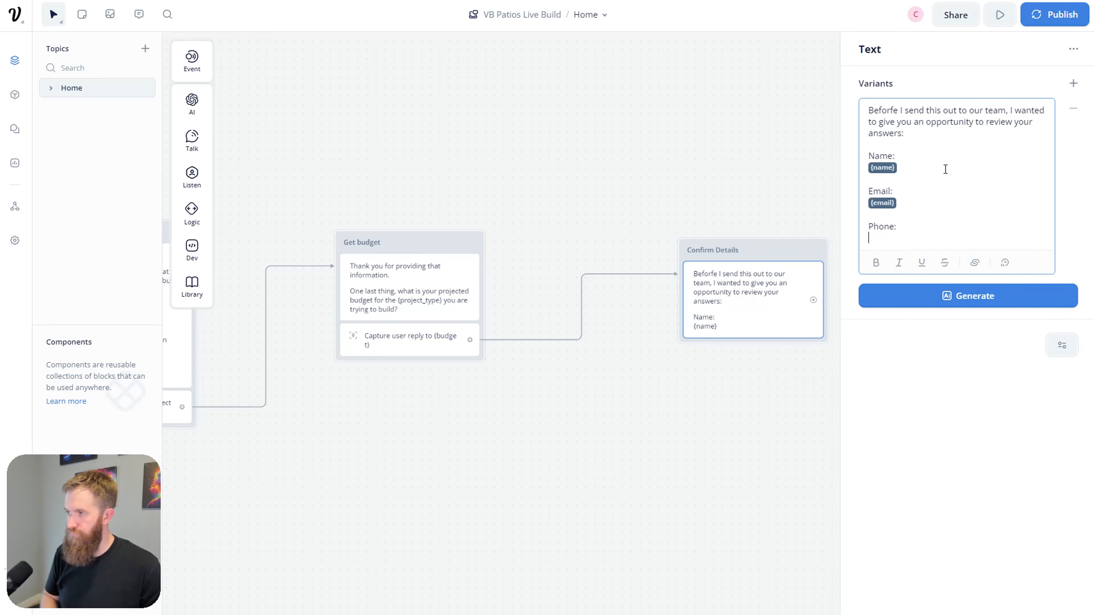
type("{ph")
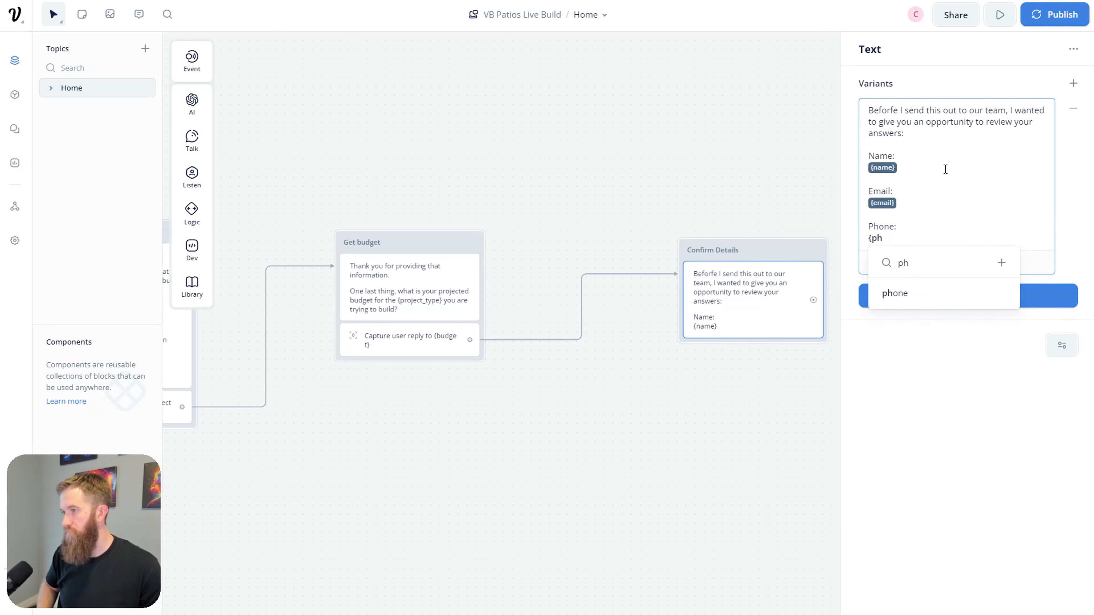
key("Return")
Step: Add Location: {location}, Project Type: {project_type} and Estimated Budget: {budget} lines
key("Return")
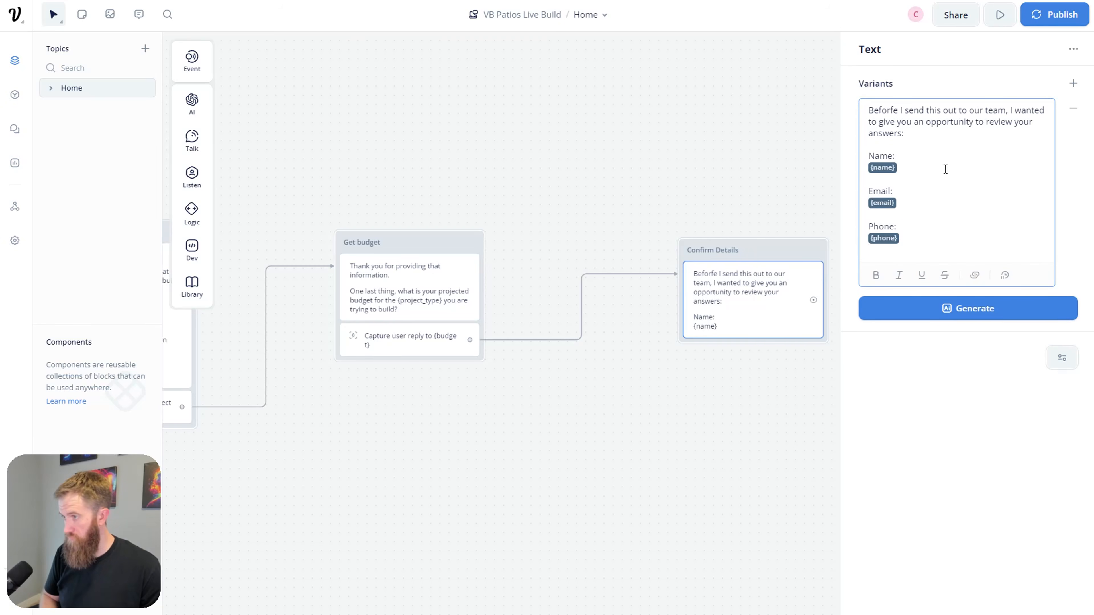
key("Return")
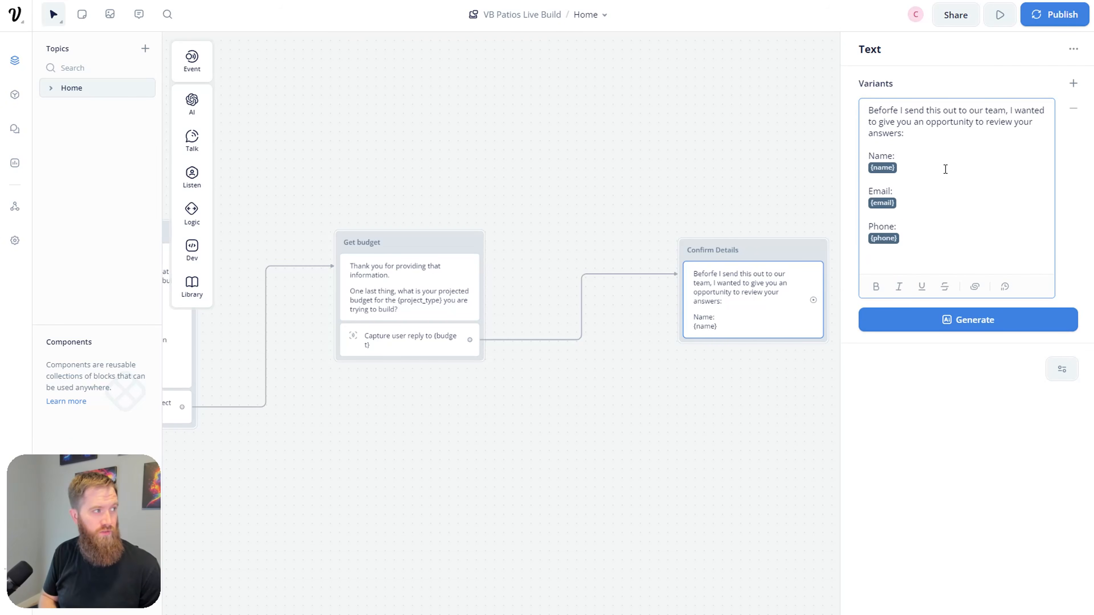
type("Location:")
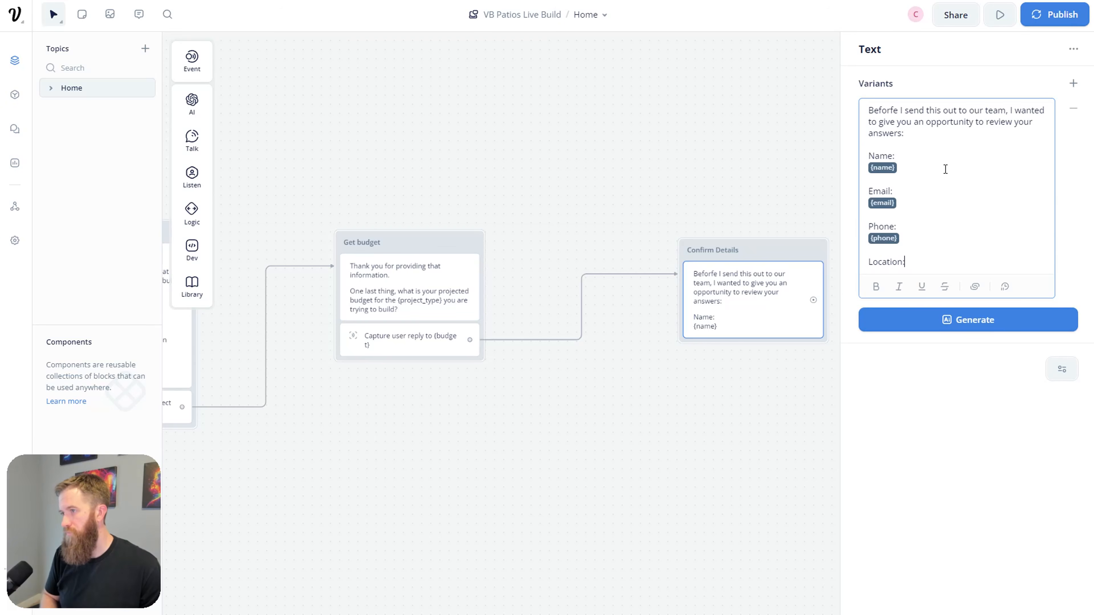
key("Return")
type("{lo")
key("Down")
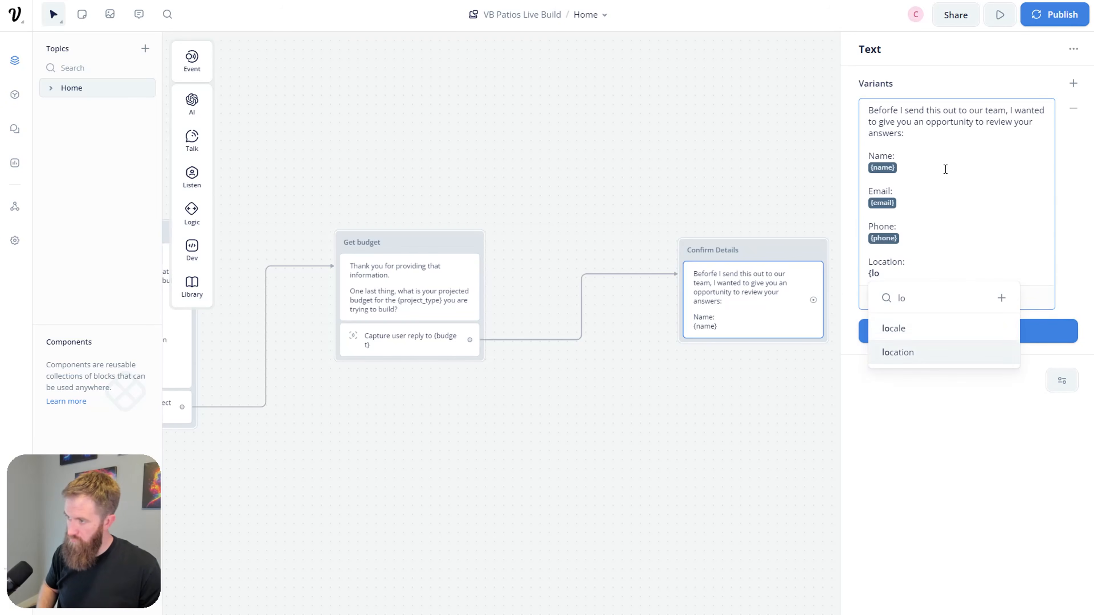
key("Return")
key("Return")
key("Return")
type("Project Type:")
key("Return")
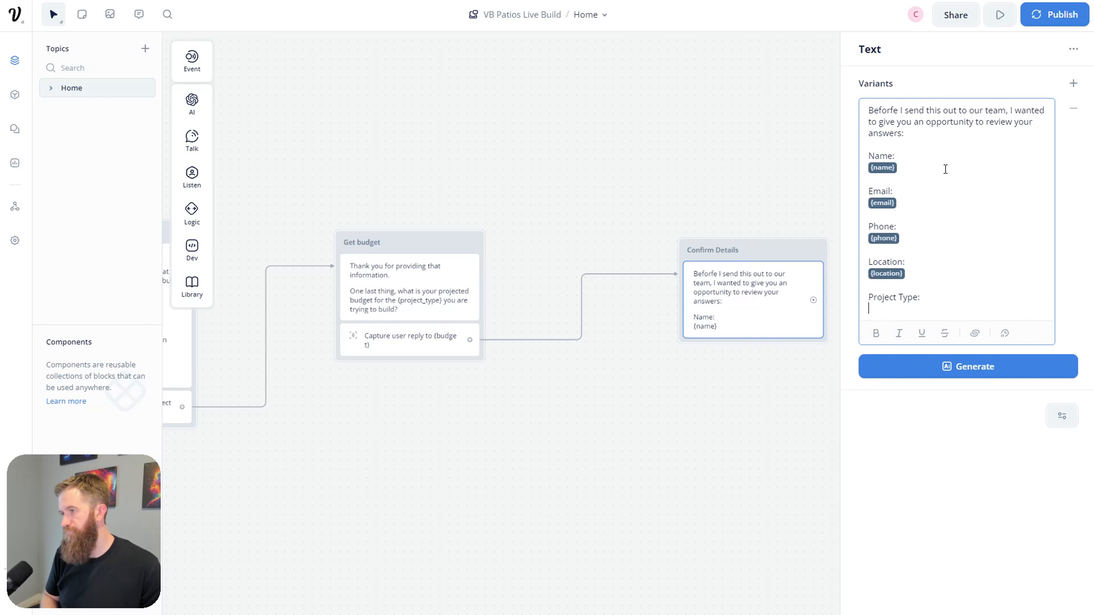
type("{pro")
key("Down")
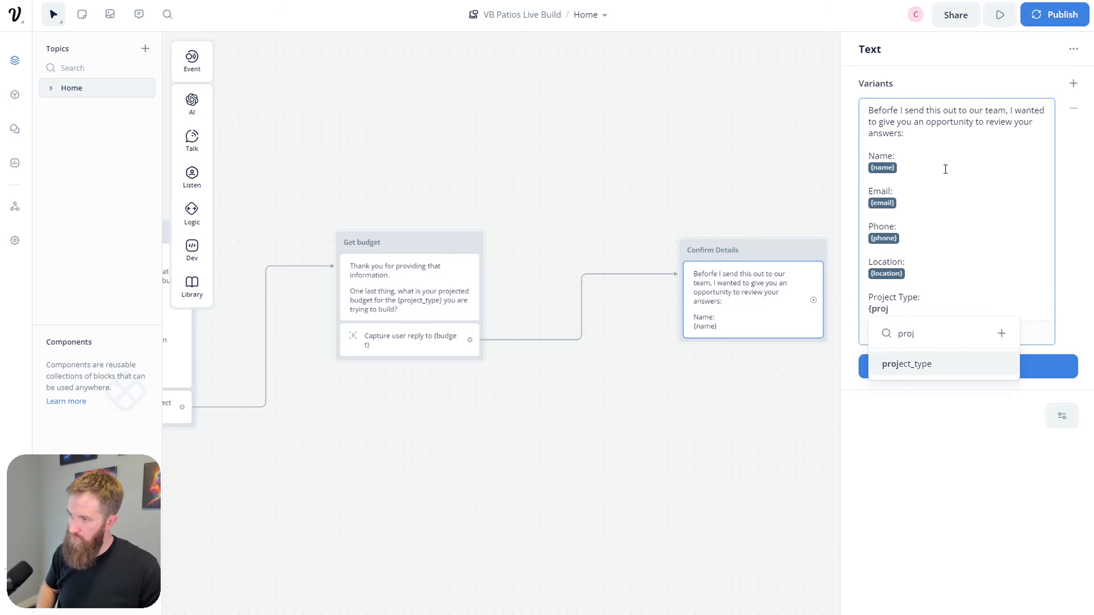
key("Return")
key("Return")
key("Return")
type("Esti")
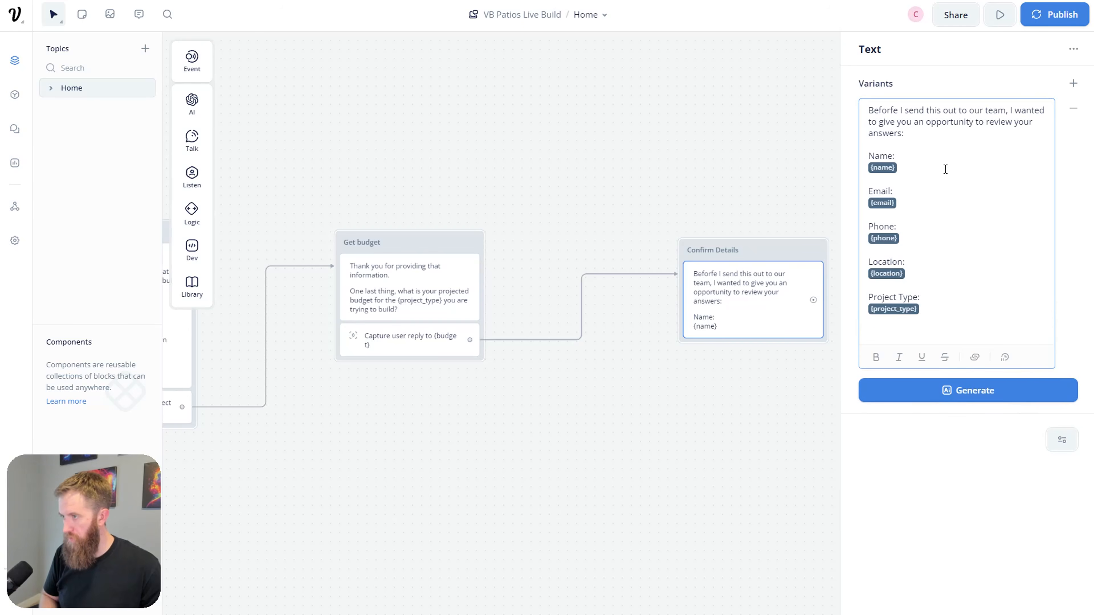
type("mated Budget:")
key("Return")
type("{bu")
key("Return")
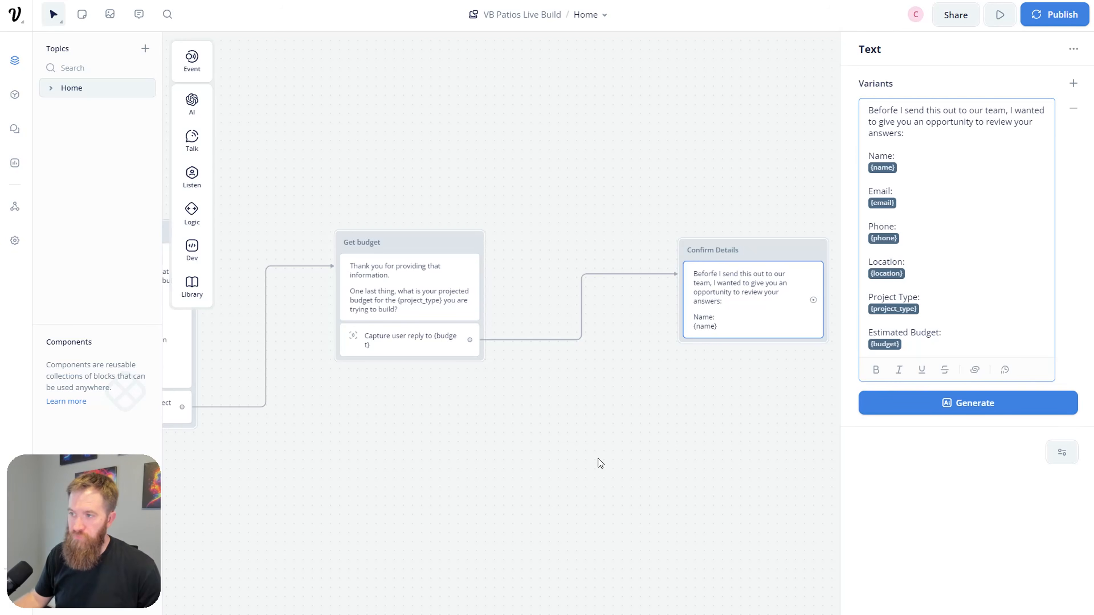
Step: Close the text editor and start a prototype test of the agent
left_click(703, 472)
left_click_drag(307, 457, 696, 407)
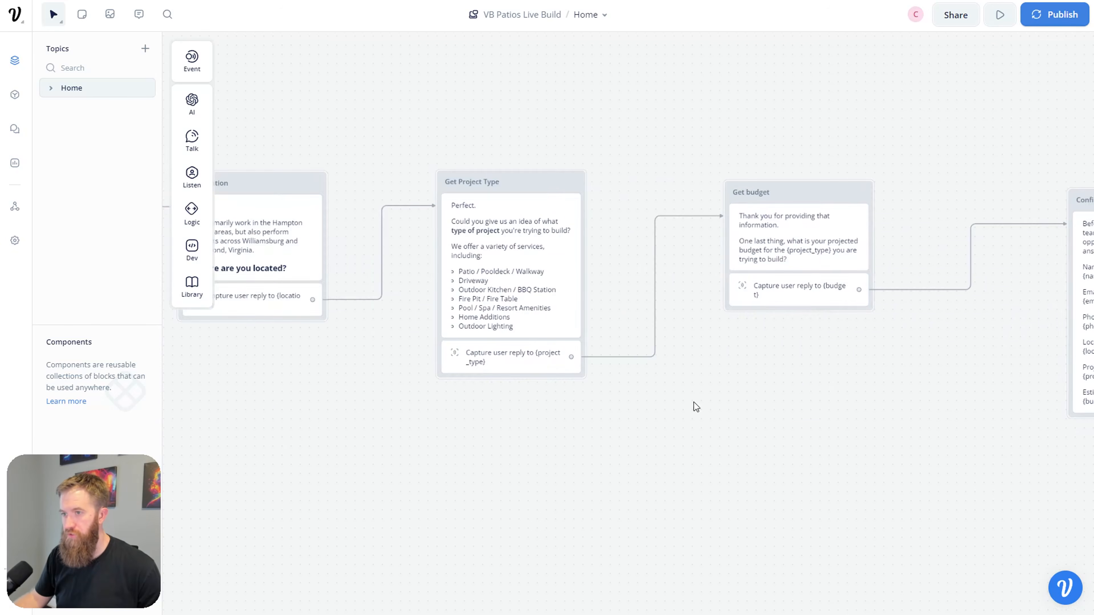
scroll(696, 407, "left", 20)
scroll(503, 328, "up", 3)
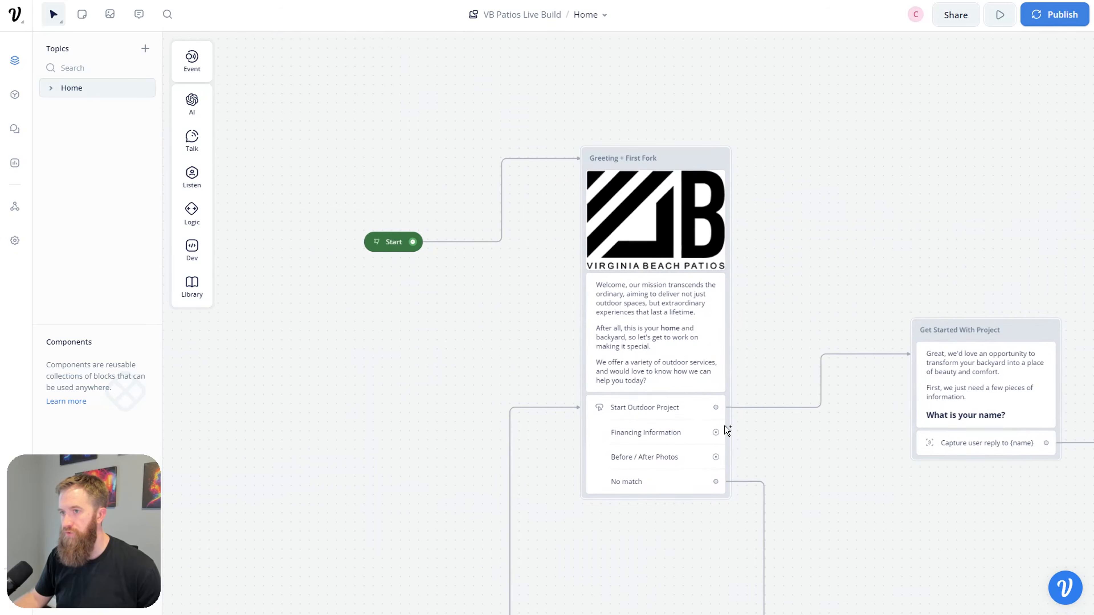
left_click(377, 224)
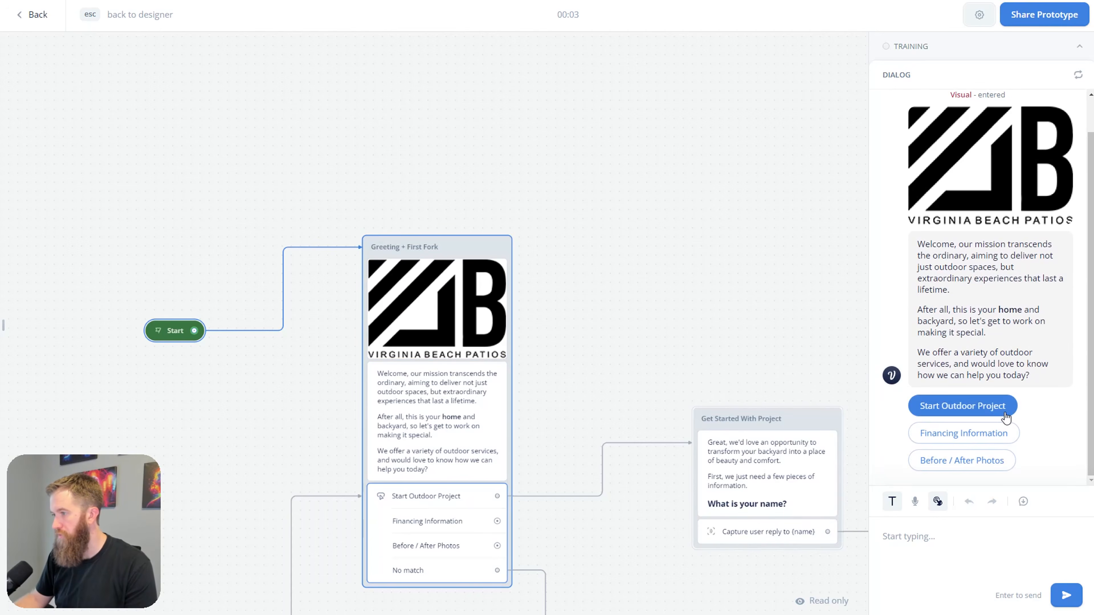
Step: In the test chat, choose Start Outdoor Project and answer with a name, email and phone number
left_click(963, 404)
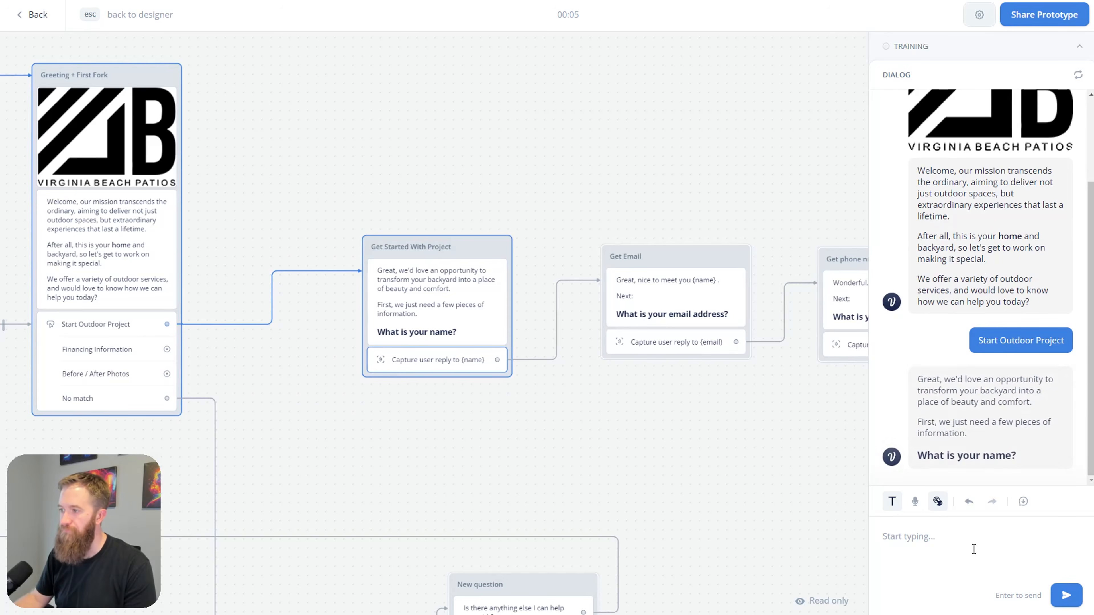
type("Conner")
key("Return")
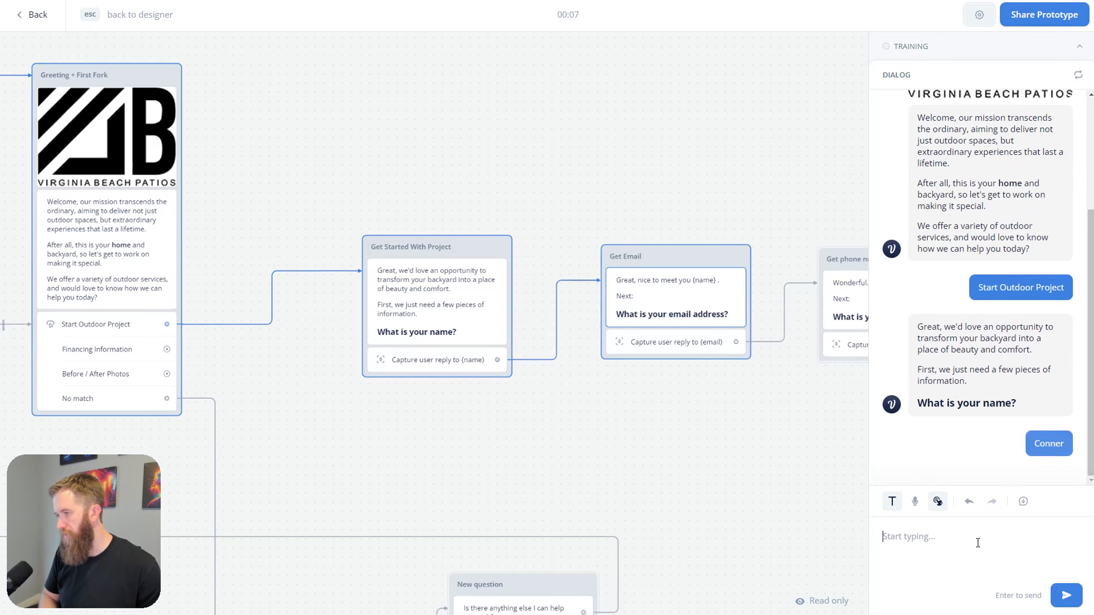
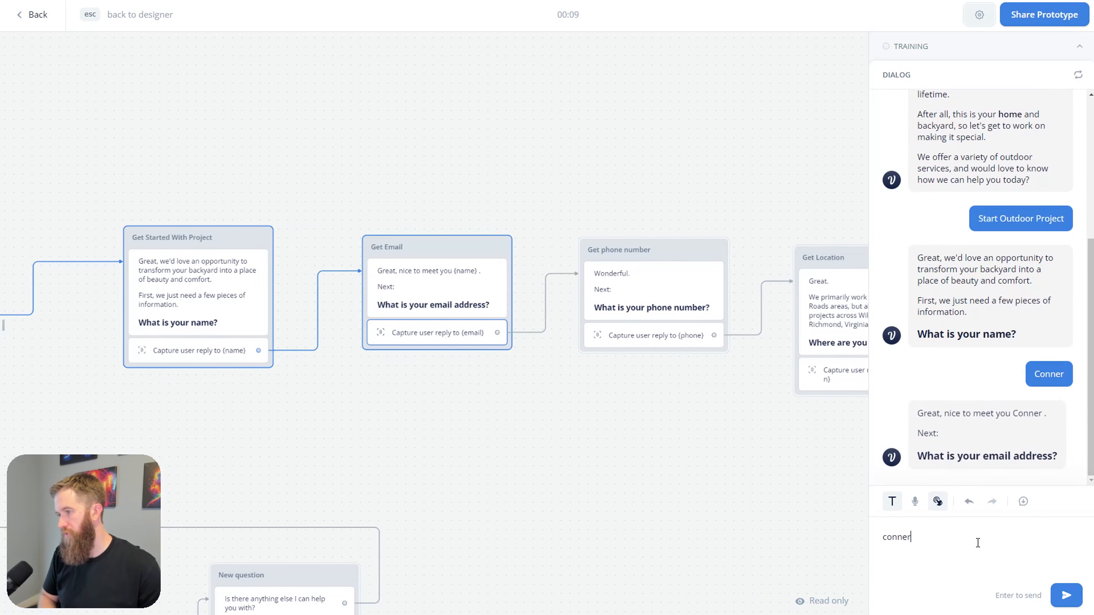
key("Return")
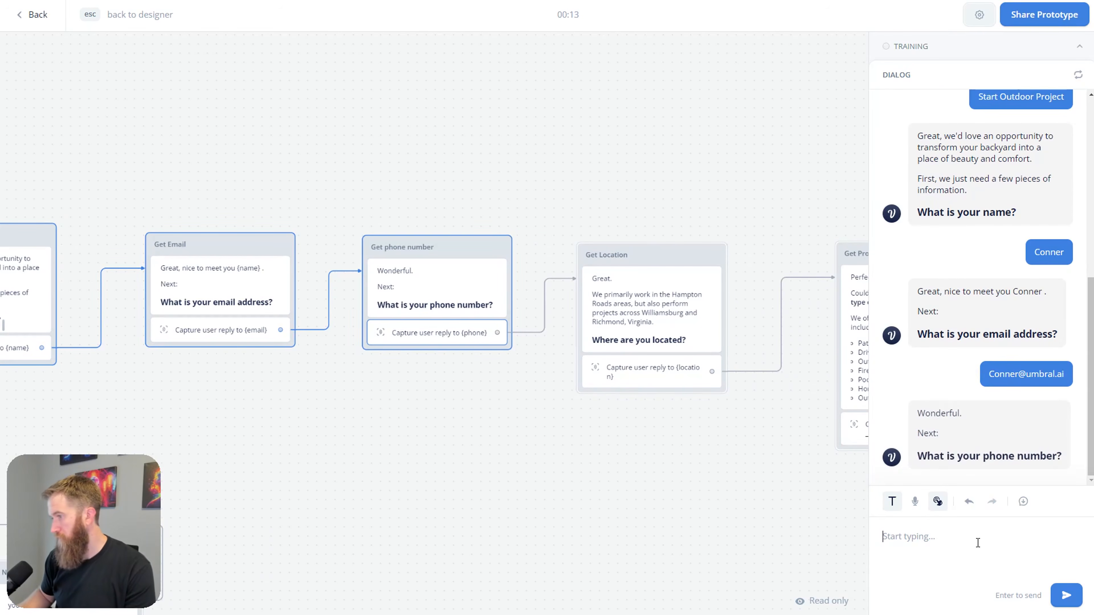
type("555")
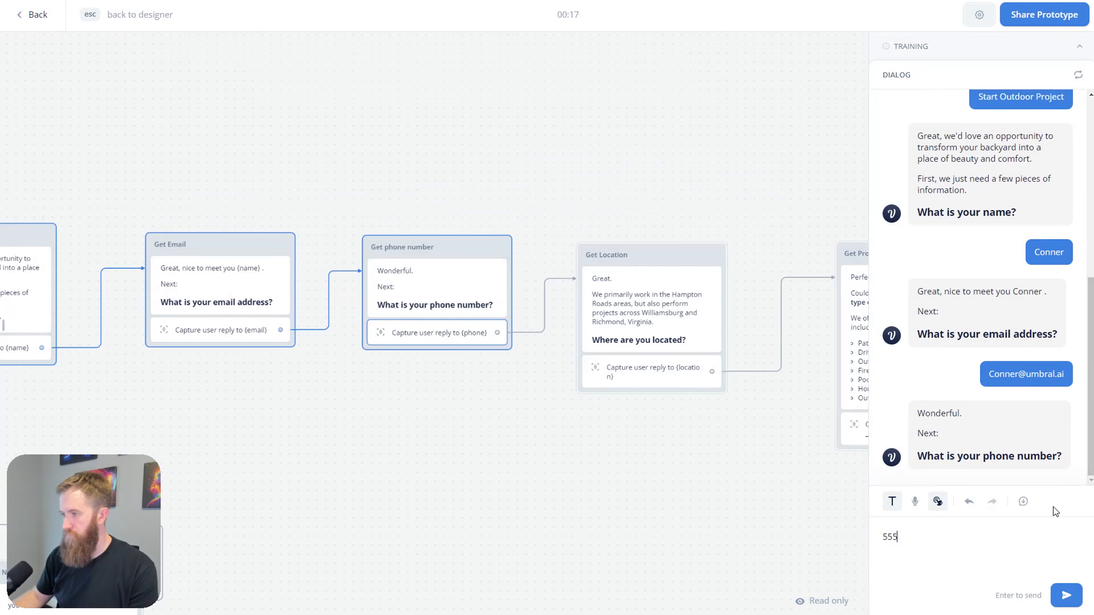
type("-")
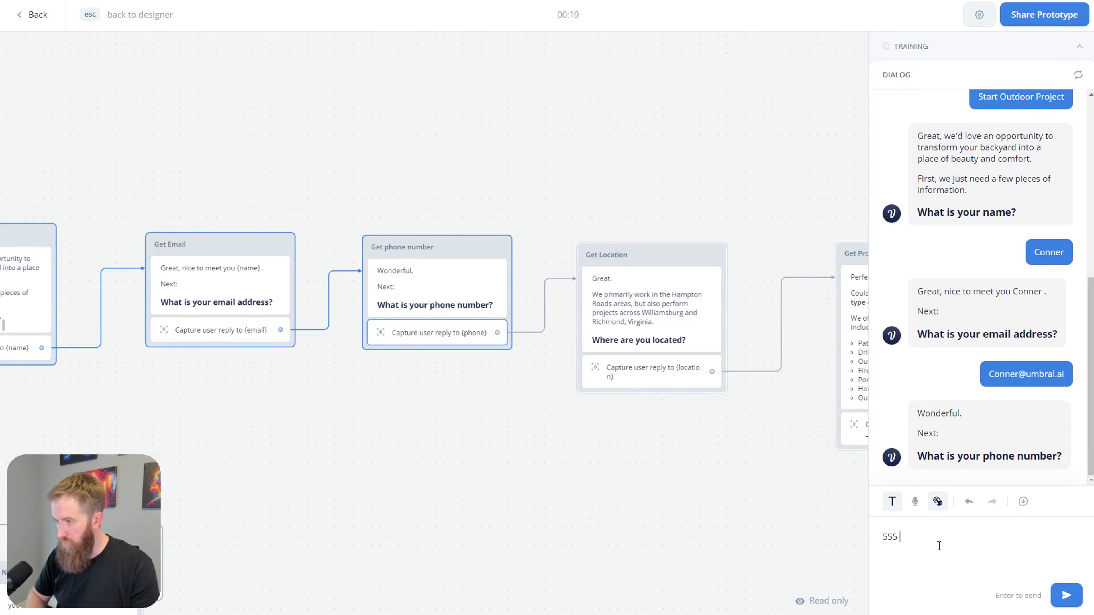
type("555-555-")
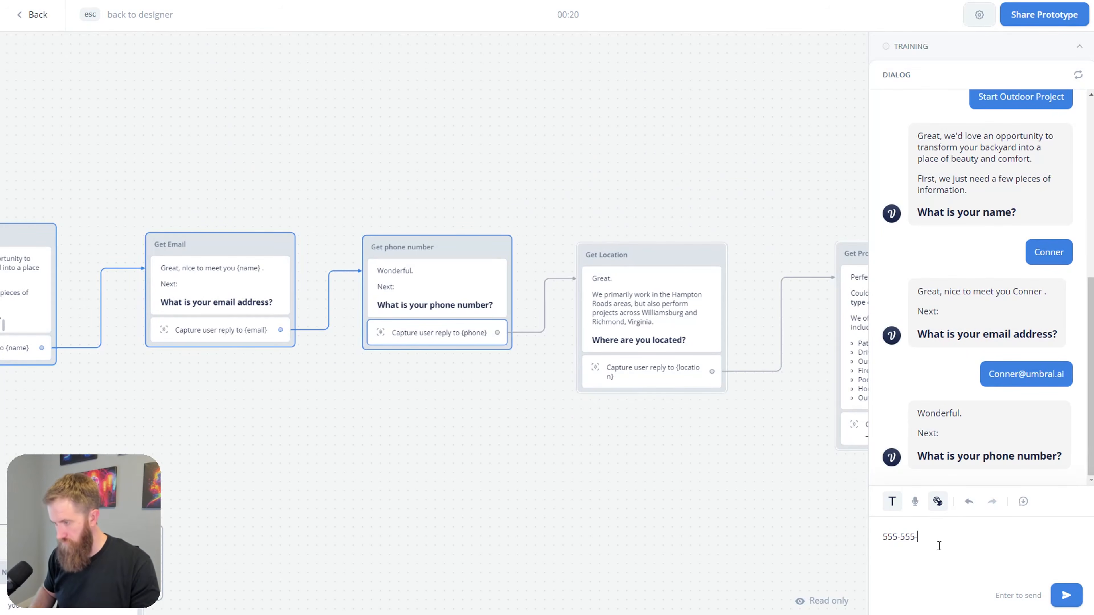
type("55")
key("Return")
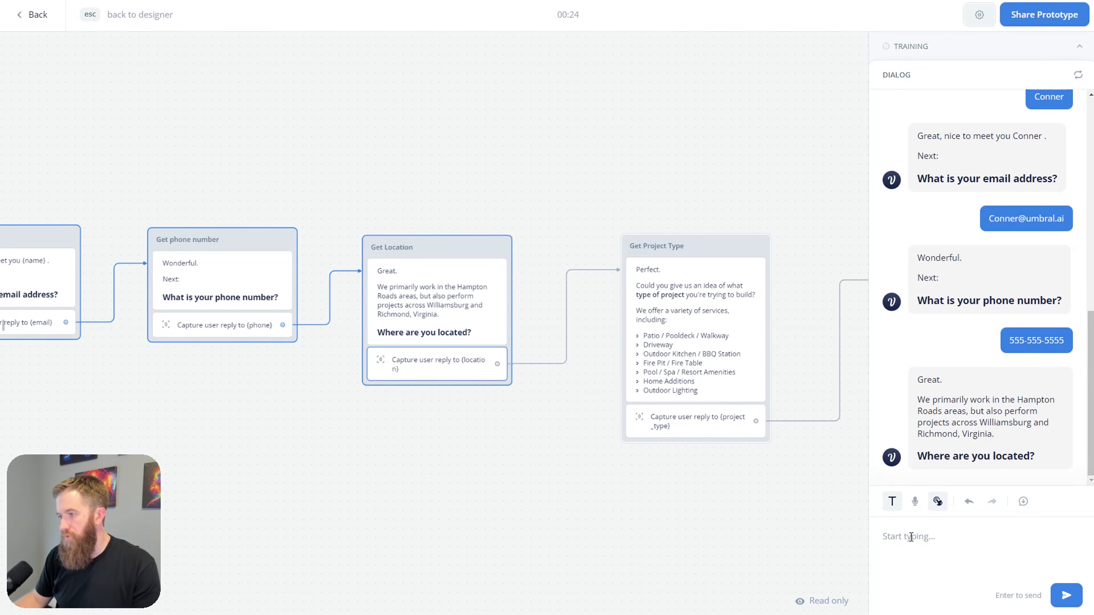
Step: Answer Virginia Beach, Driveway and $30,000, then return to edit the Confirm Details message
type("Virginia Beach")
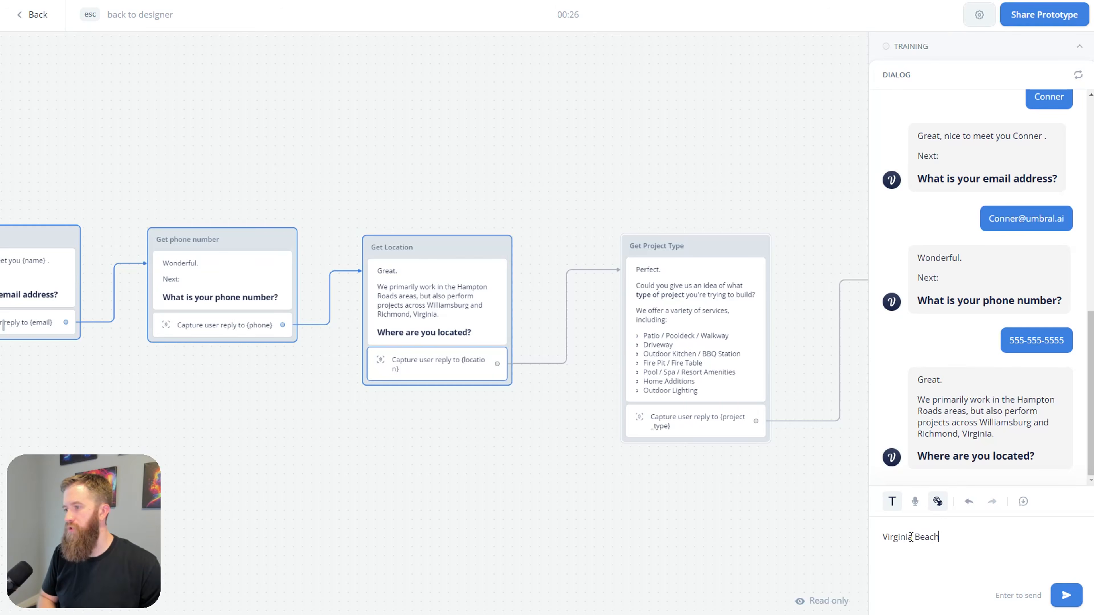
key("Return")
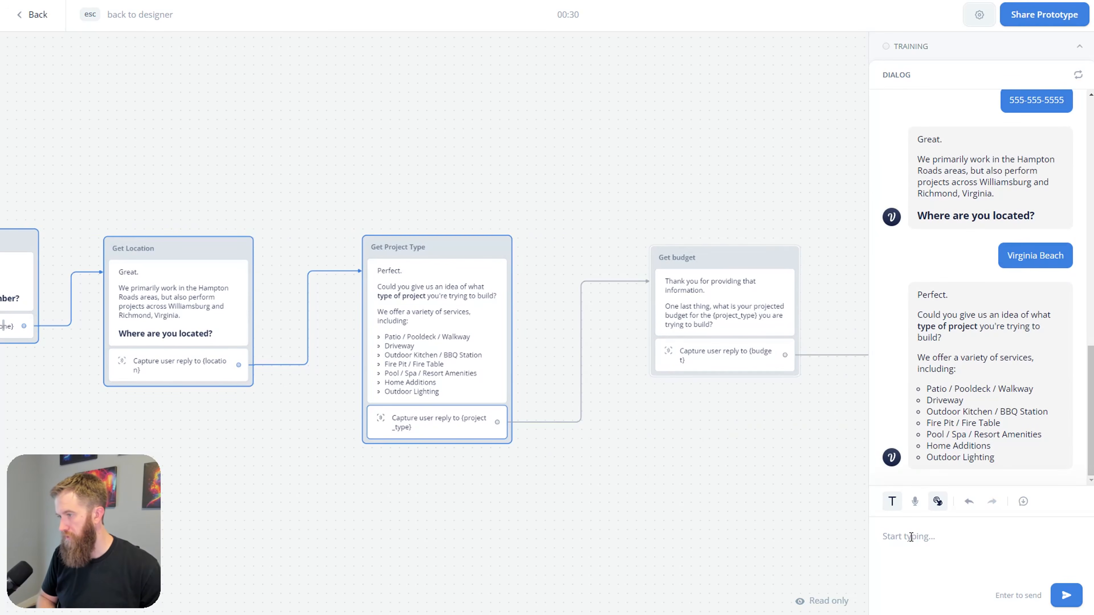
type("Driveway")
key("Return")
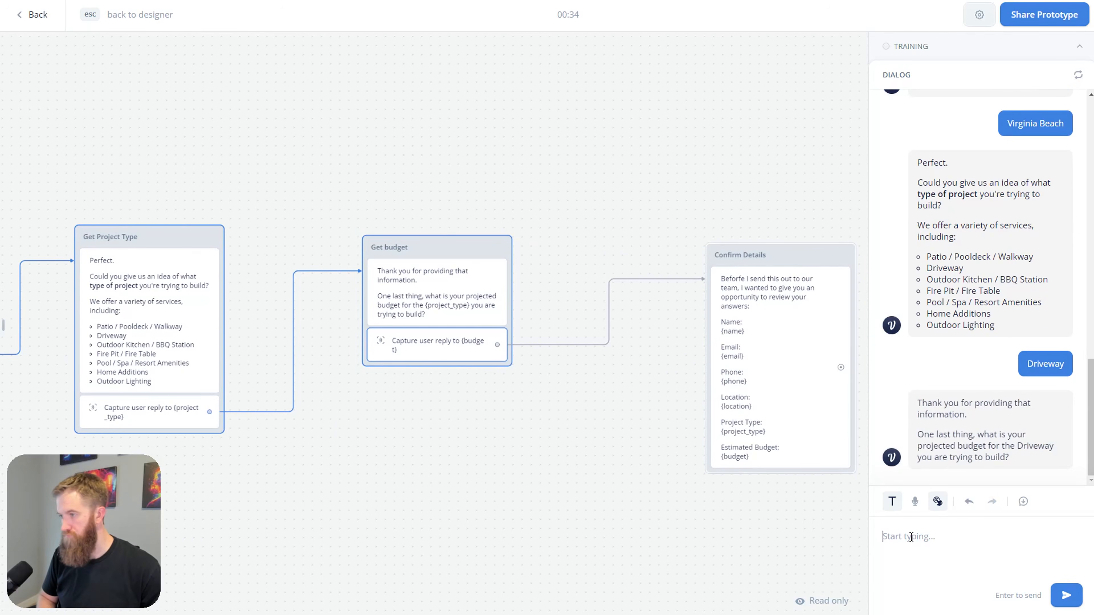
type("$30,000")
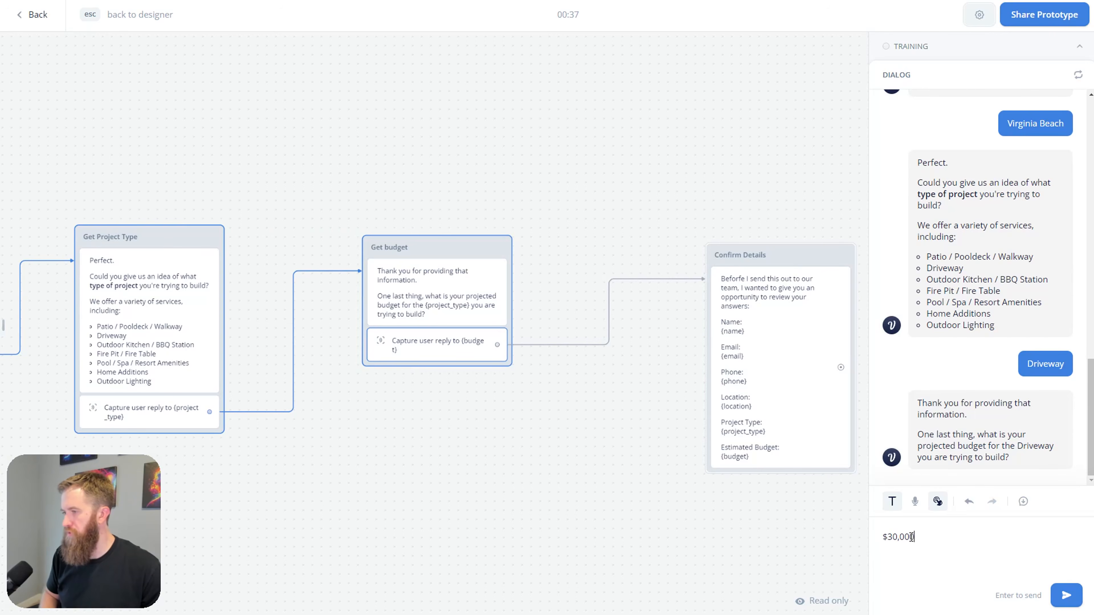
key("Return")
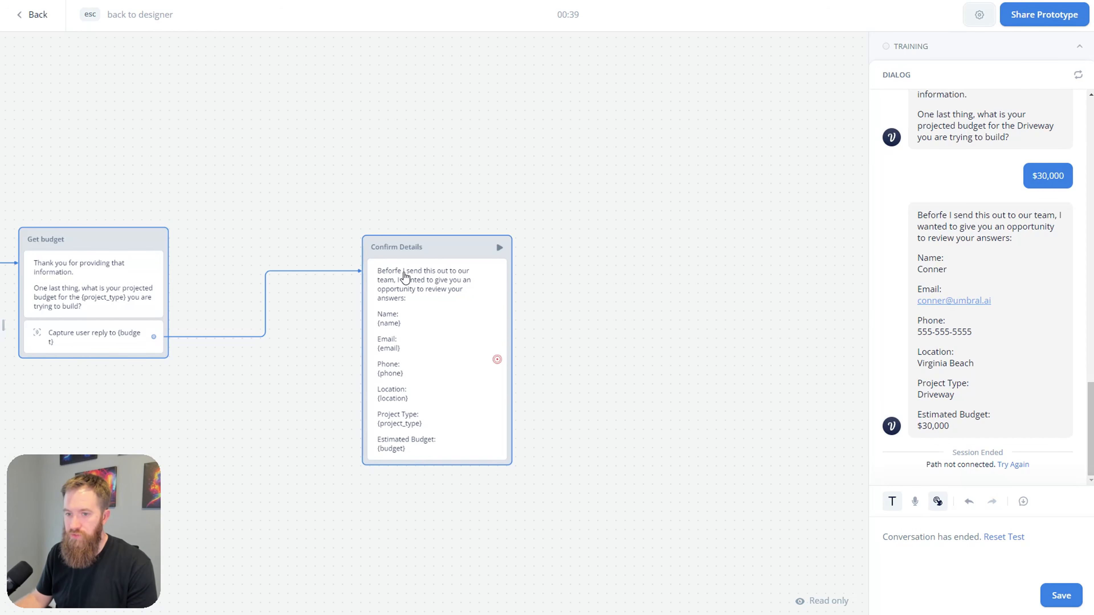
left_click(405, 280)
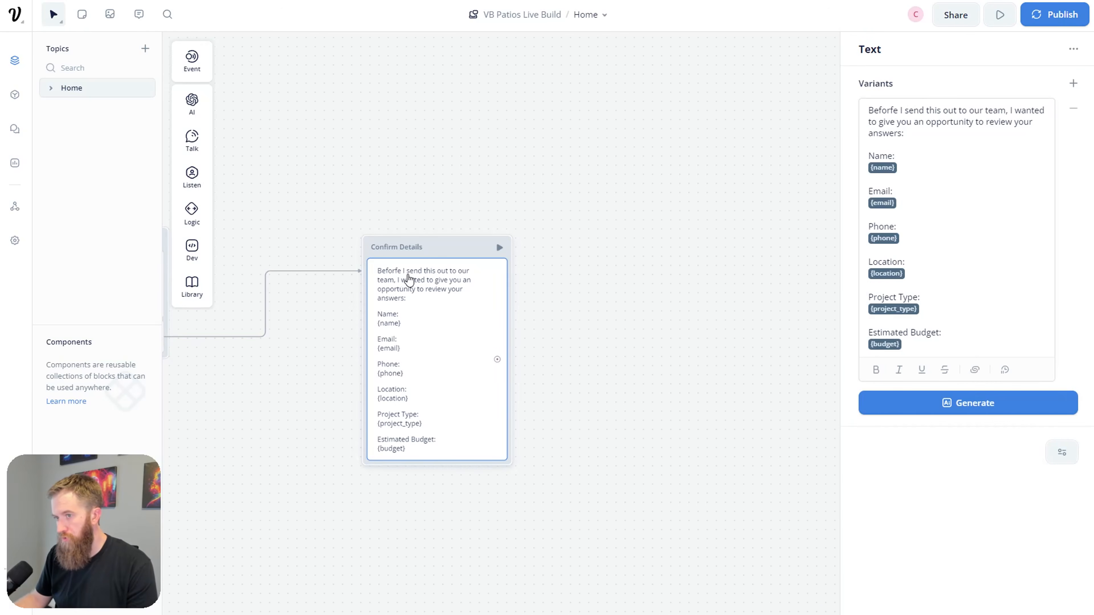
Step: Correct 'Beforfe' to 'Before' in the Confirm Details message and close the editor
key("BackSpace")
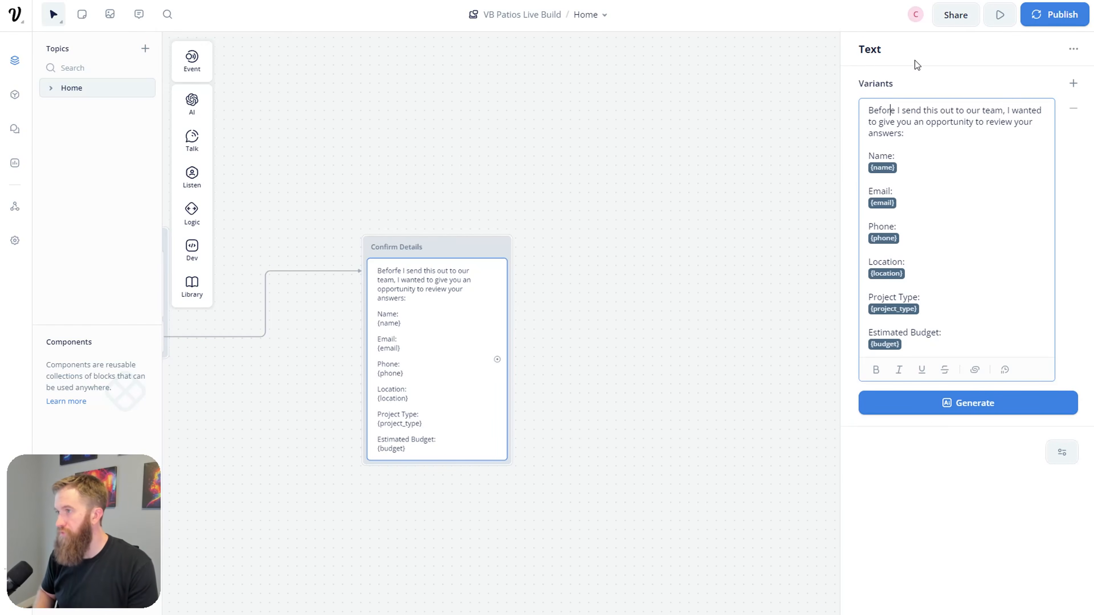
left_click(639, 352)
scroll(624, 371, "down", 2)
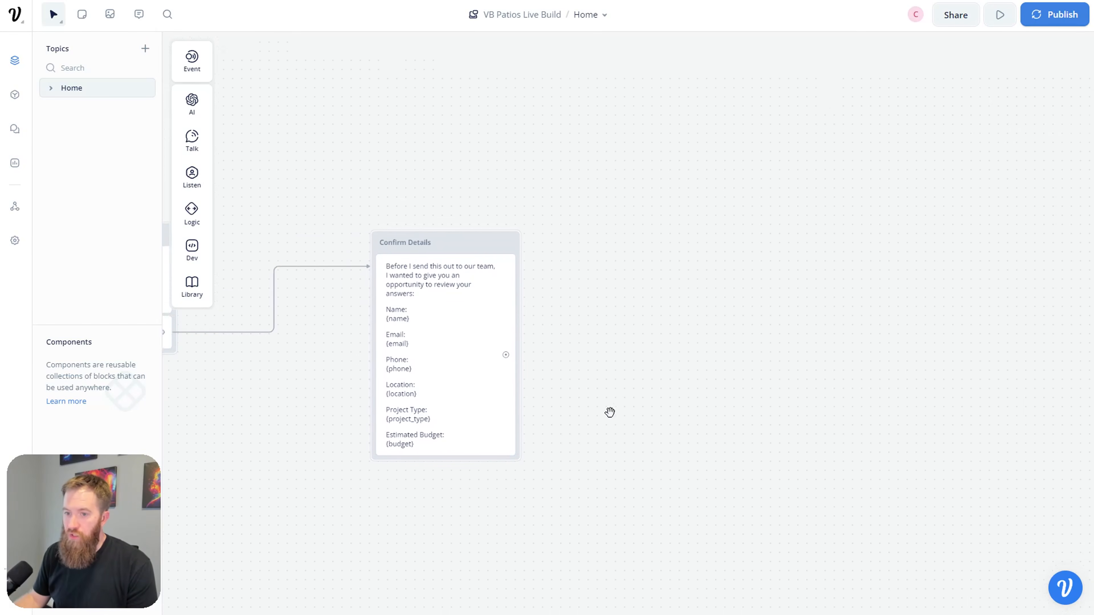
scroll(620, 388, "down", 1)
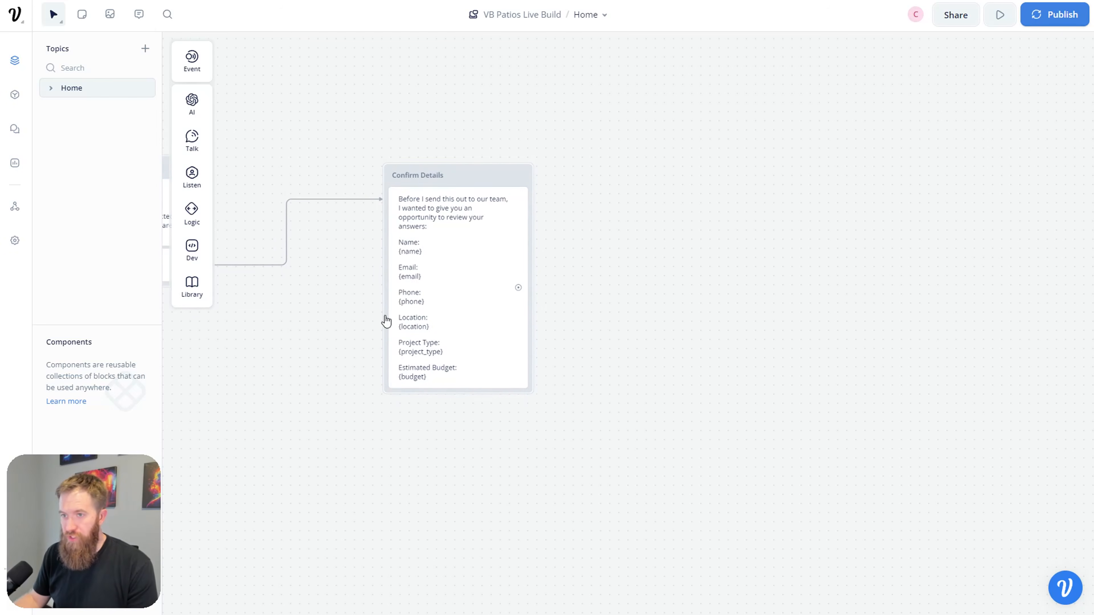
Step: Add a Buttons step under Confirm Details with the first button labelled YES
mouse_move(191, 176)
left_click_drag(257, 175, 478, 394)
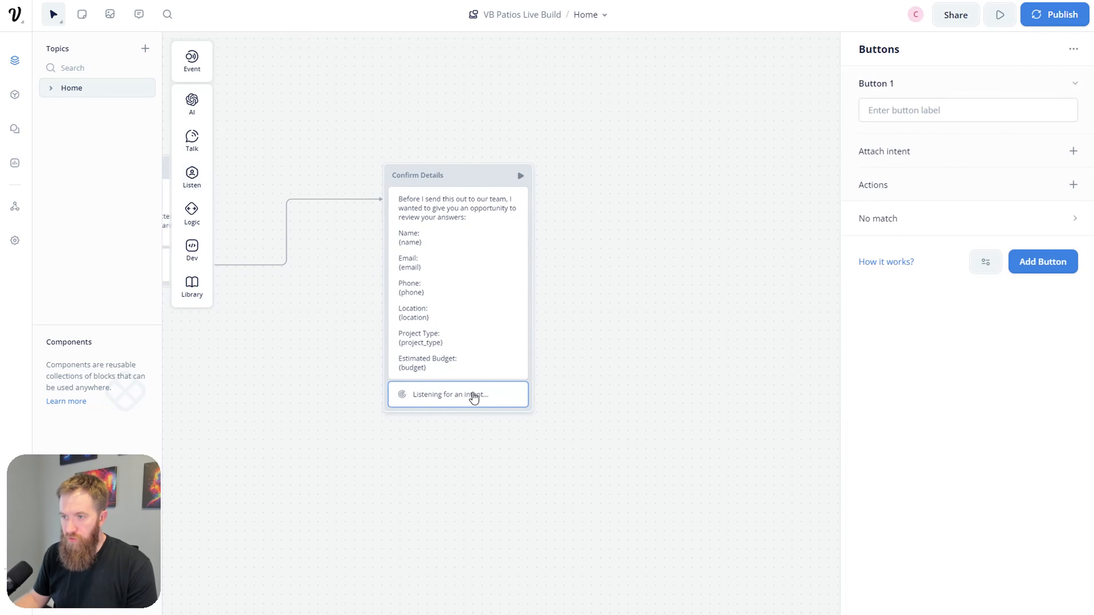
left_click(962, 116)
type("yes")
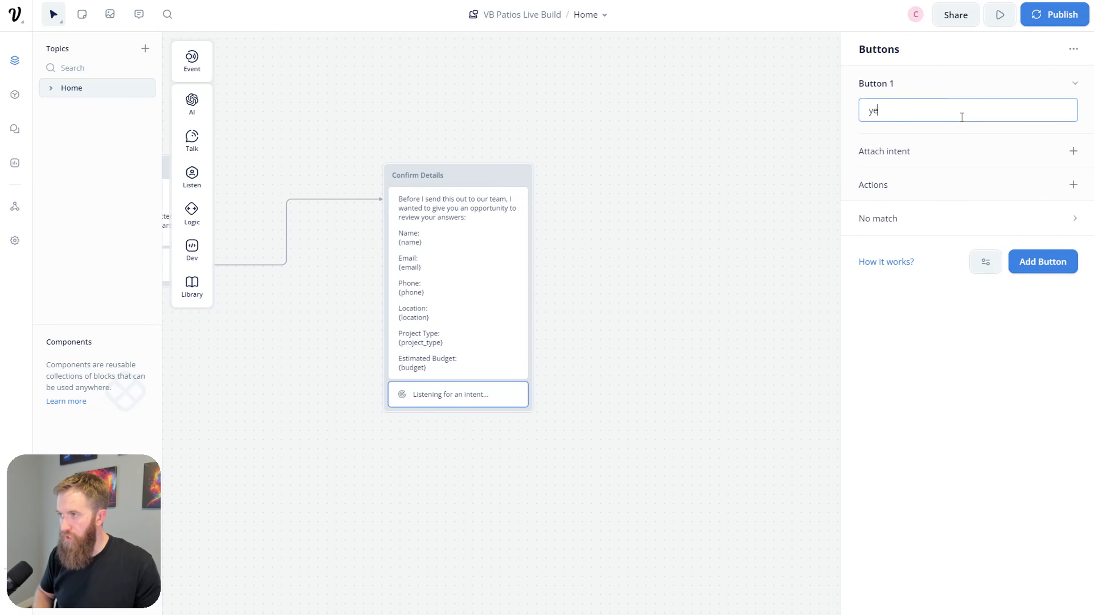
key("BackSpace")
key("BackSpace")
key("BackSpace")
type("YES")
Step: Add a second button labelled No and recase the first button's label to Yes
left_click(1038, 263)
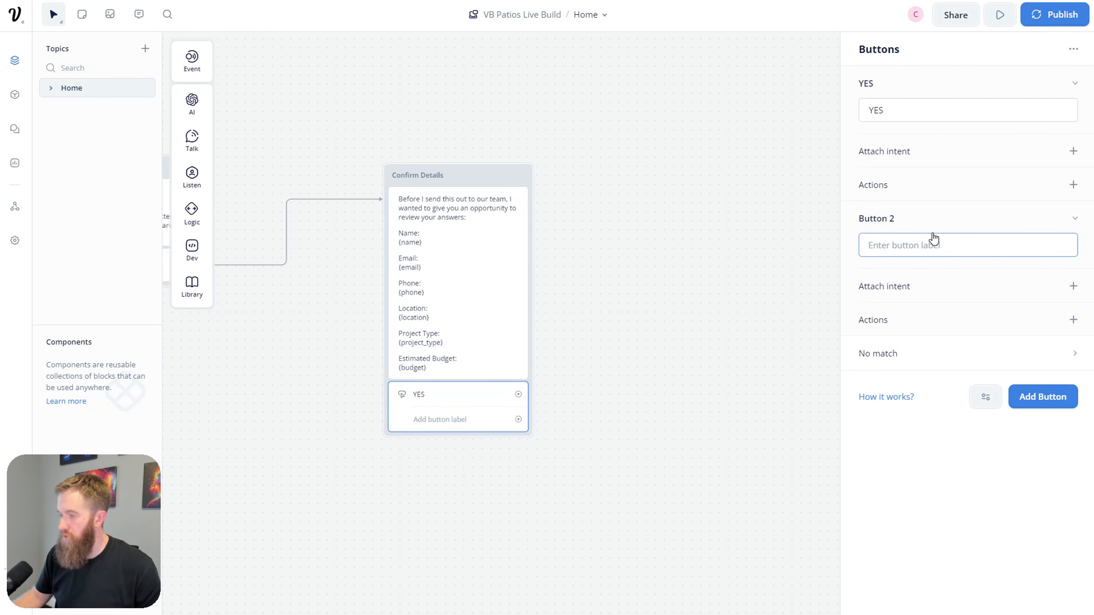
type("No")
left_click(920, 116)
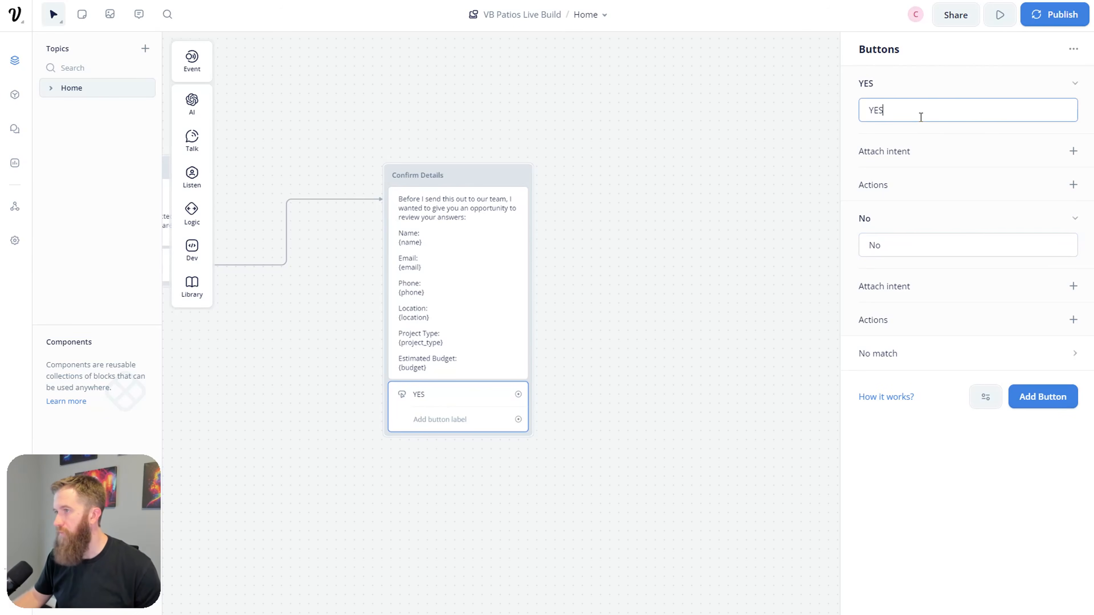
key("BackSpace")
key("BackSpace")
type("es")
left_click(722, 471)
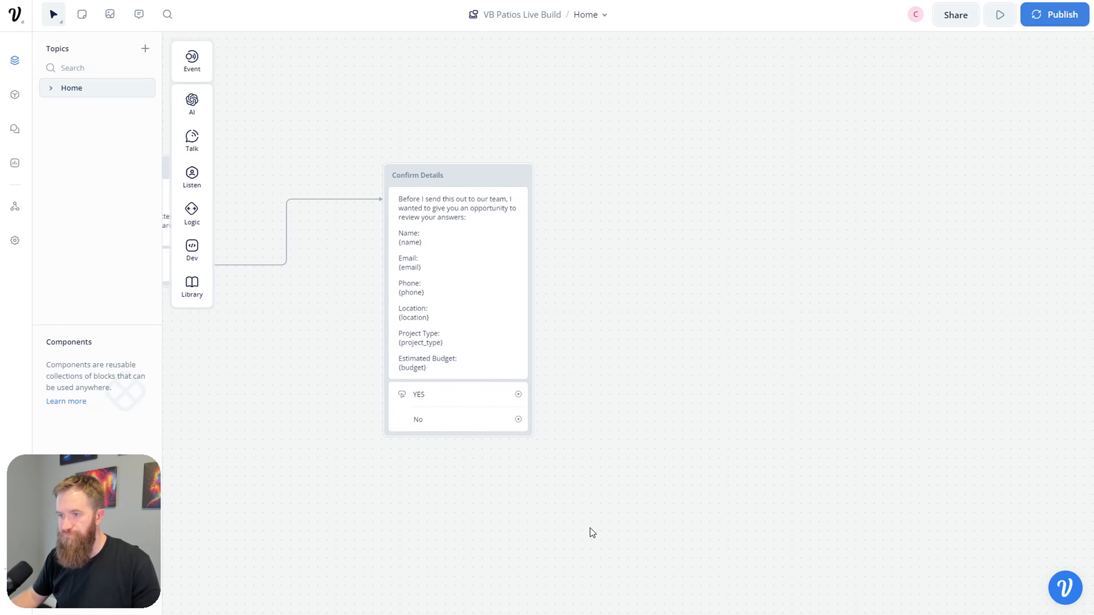
left_click(464, 367)
Step: Add the line 'Is the above information correct?' below the budget variable in Confirm Details
left_click(953, 345)
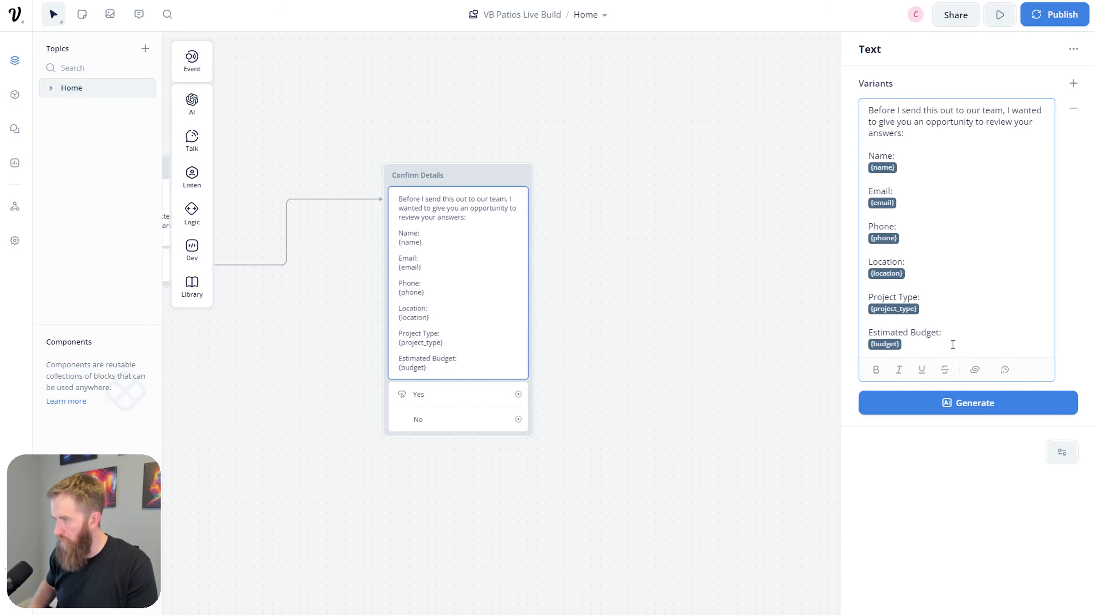
key("Return")
type("Is the above information correct?")
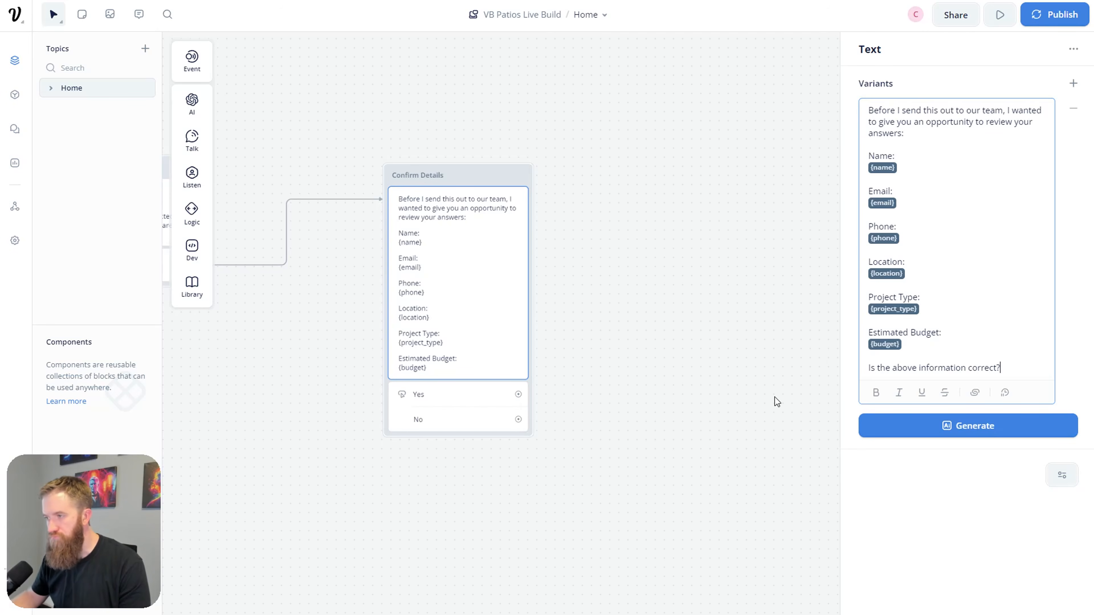
left_click(651, 435)
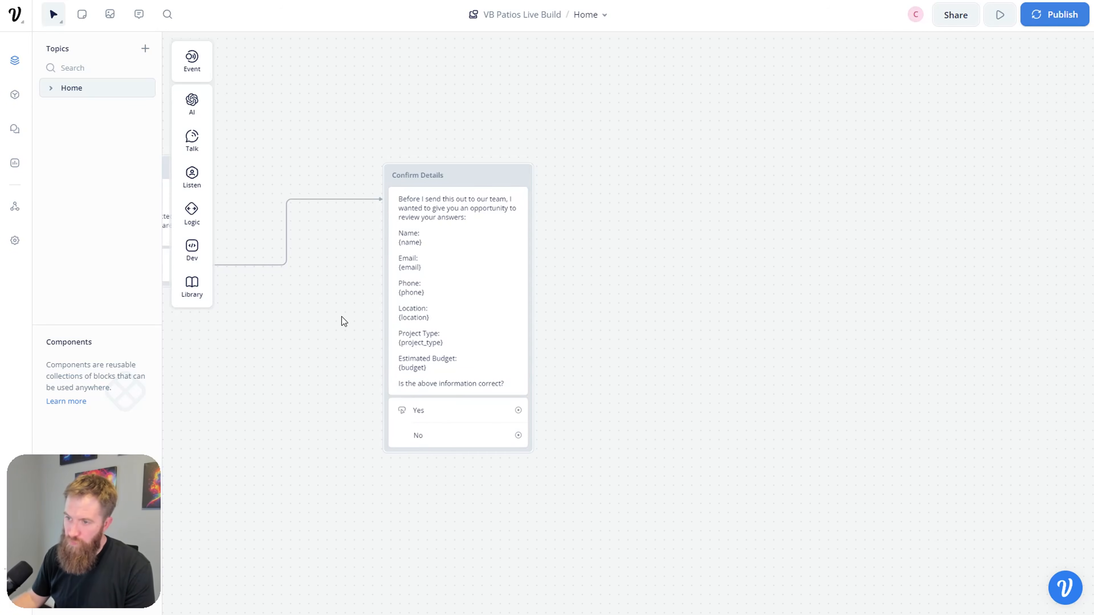
left_click(447, 418)
Step: Connect an API request step to the Yes choice
left_click(572, 456)
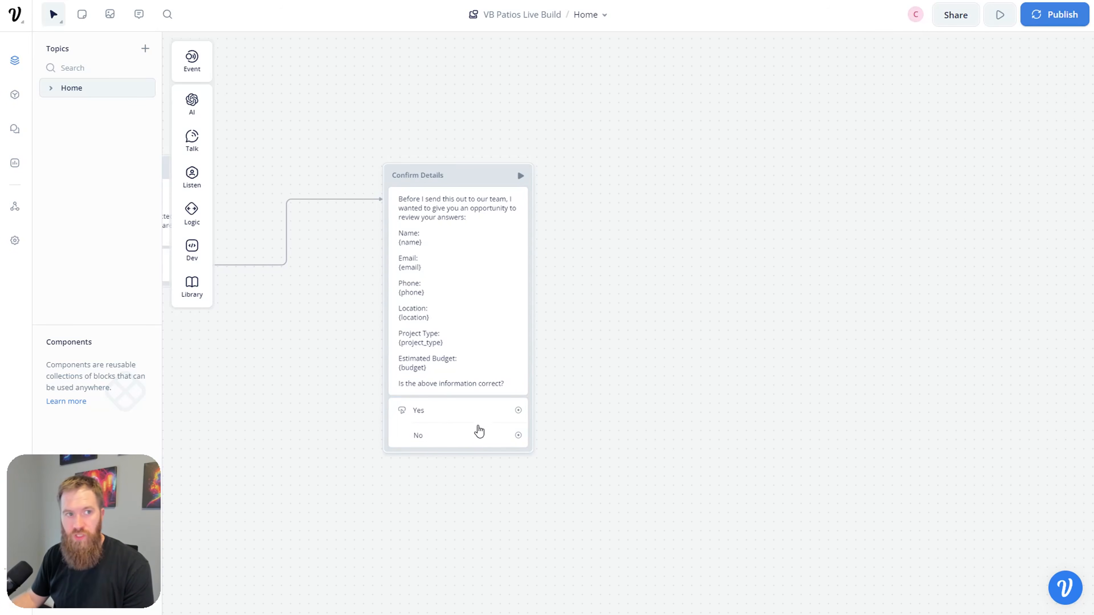
left_click(478, 435)
left_click_drag(518, 410, 694, 258)
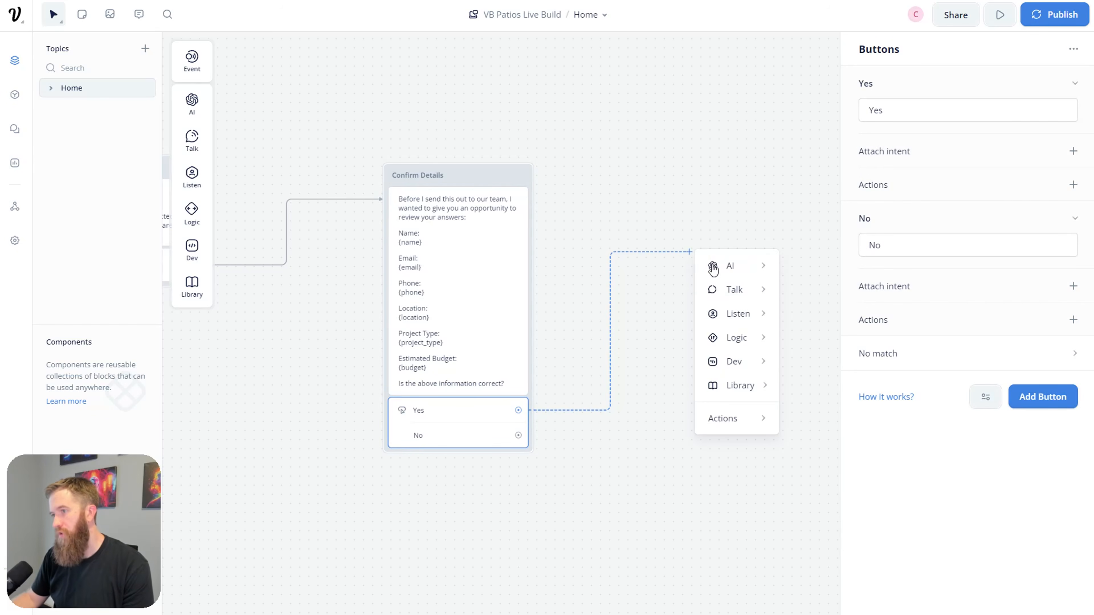
mouse_move(753, 370)
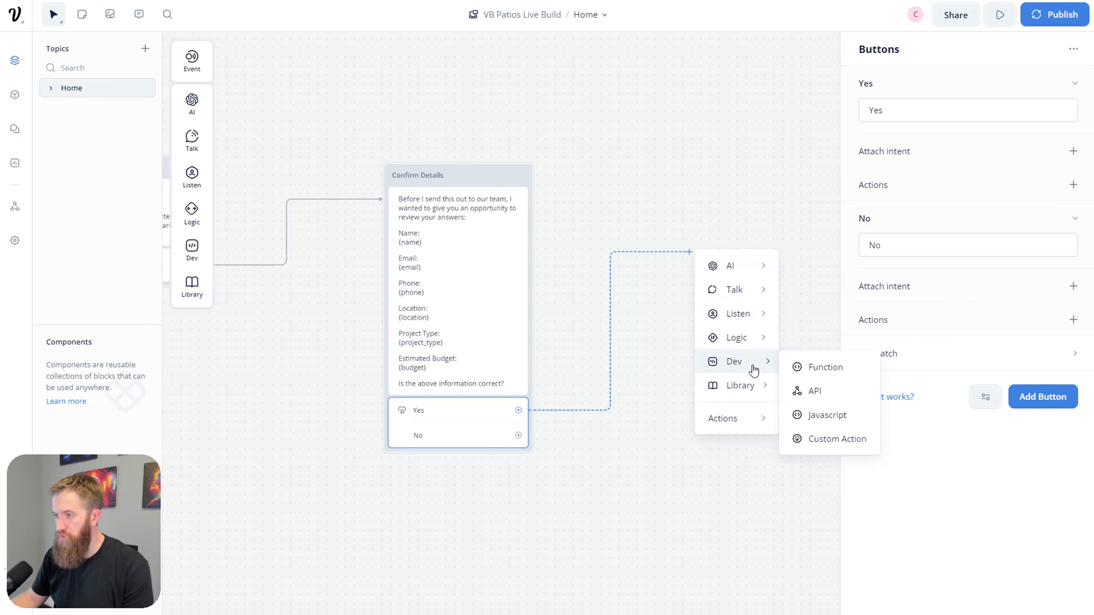
mouse_move(750, 340)
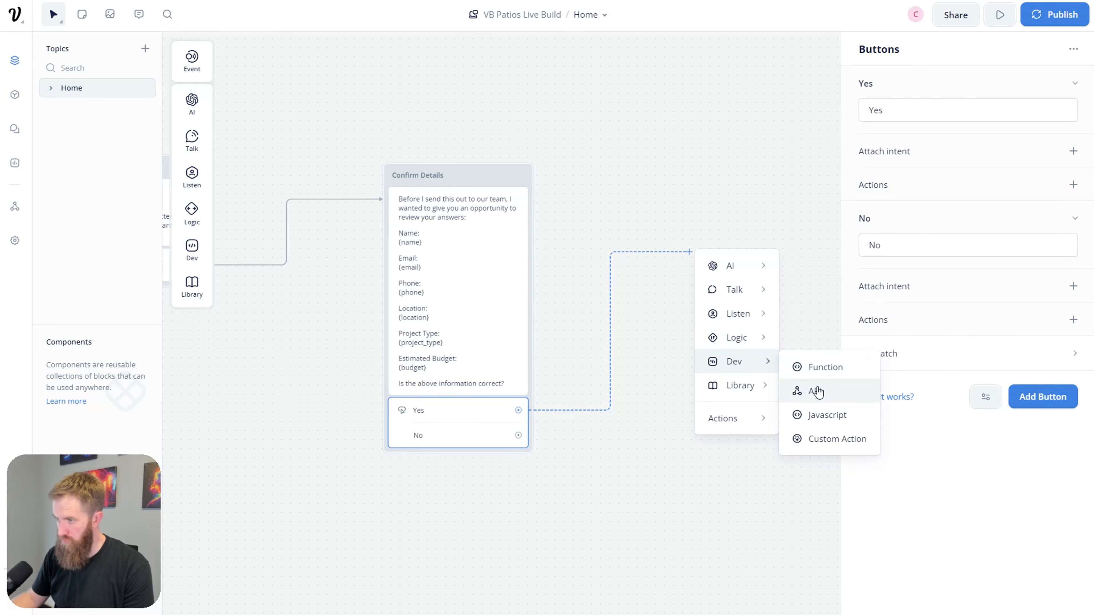
left_click(816, 391)
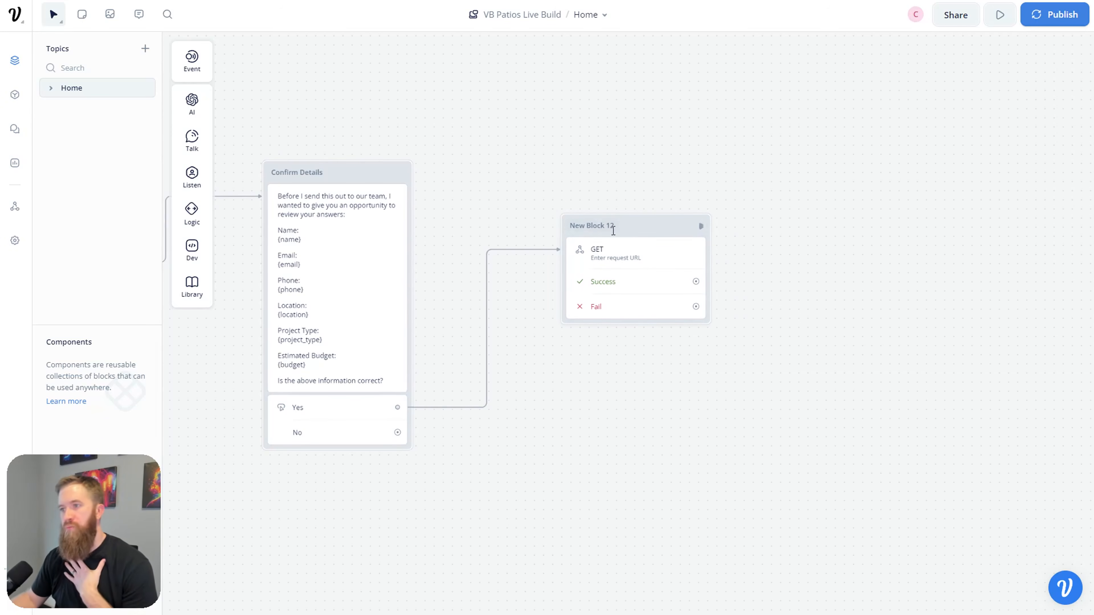
Step: Position the new API block and rename it 'Send Data to External Source'
left_click_drag(644, 232, 633, 235)
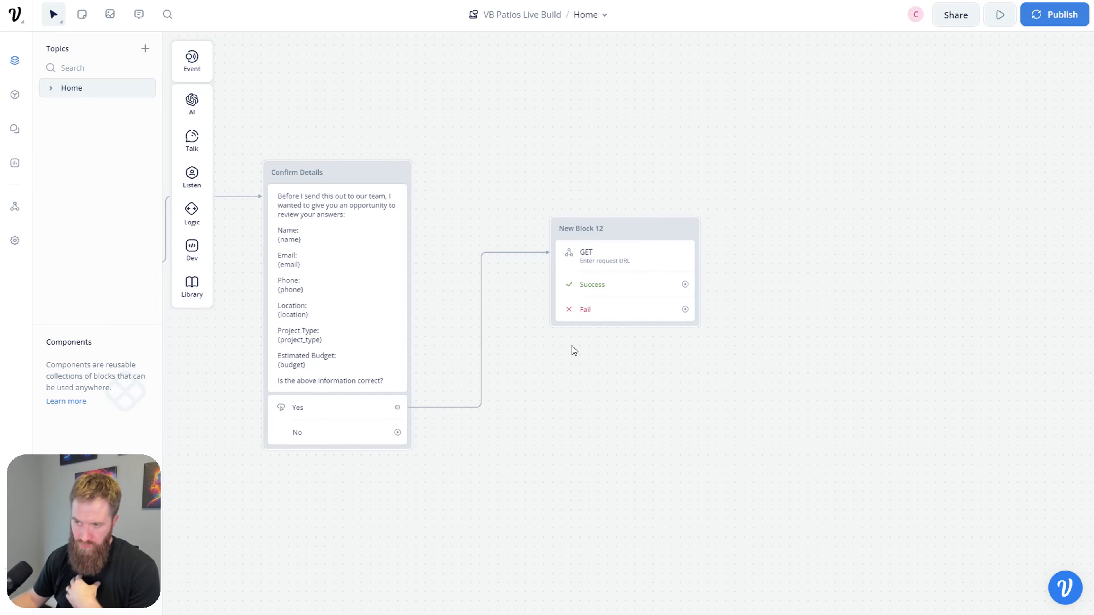
mouse_move(630, 232)
left_mouse_down()
mouse_move(635, 219)
mouse_move(626, 233)
left_mouse_up()
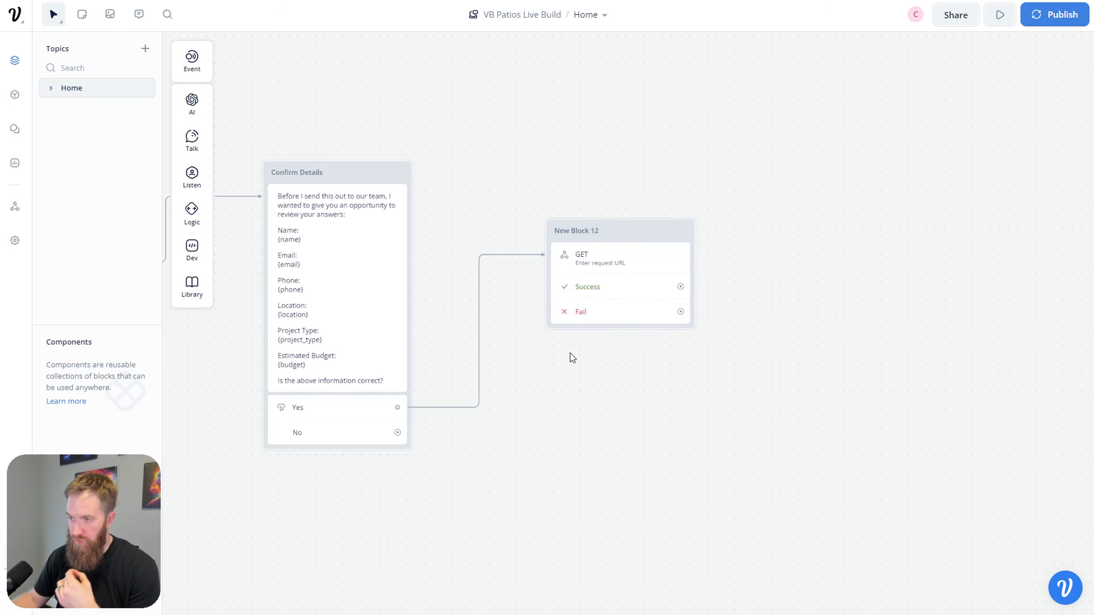
double_click(582, 231)
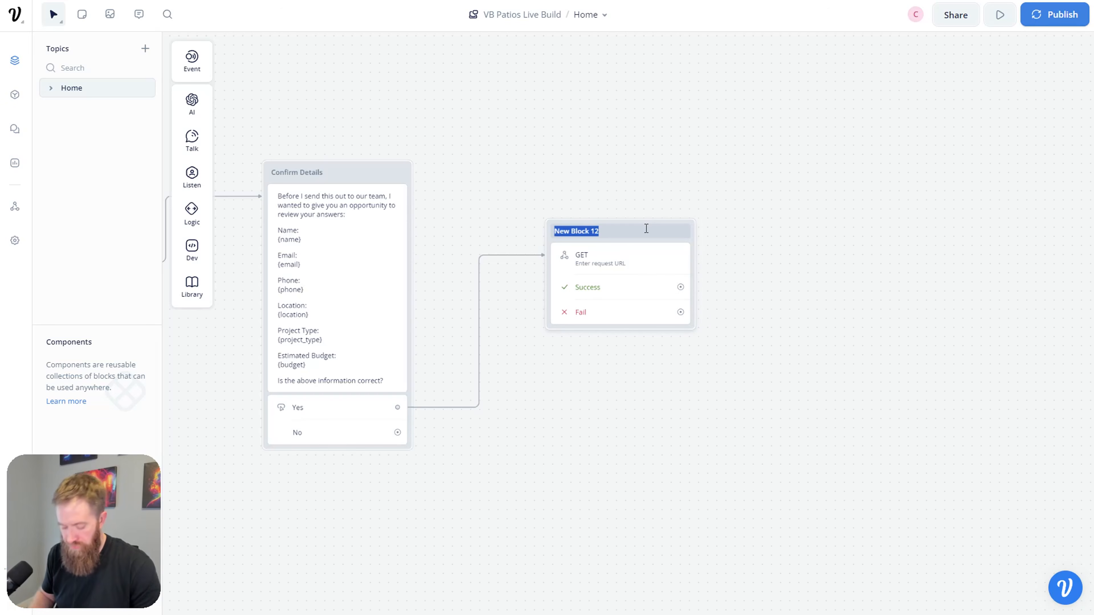
key("BackSpace")
type("Send Data to External Source")
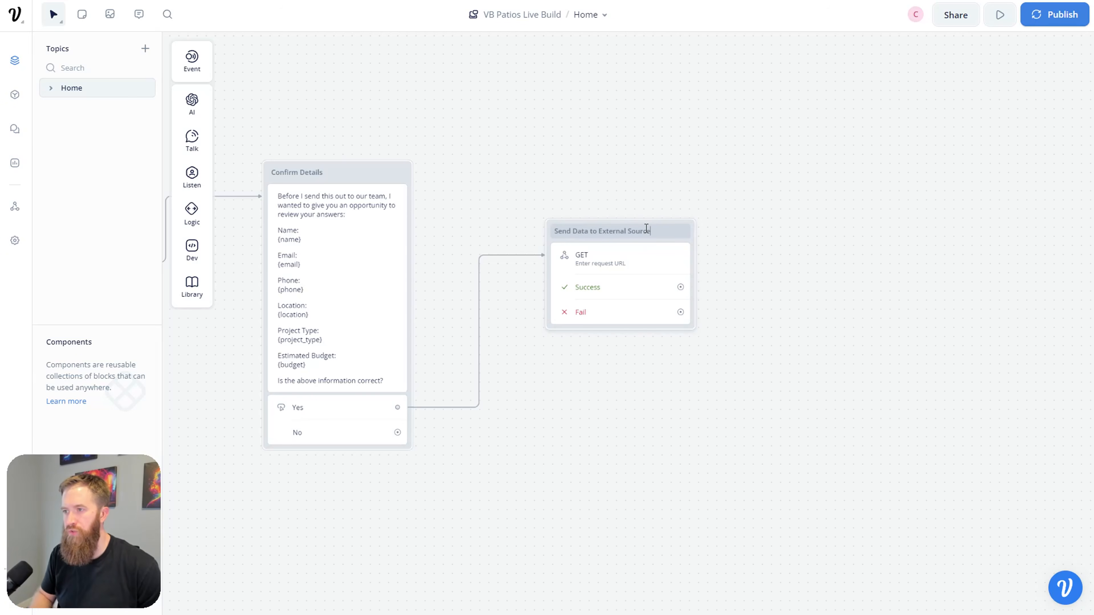
left_click(583, 414)
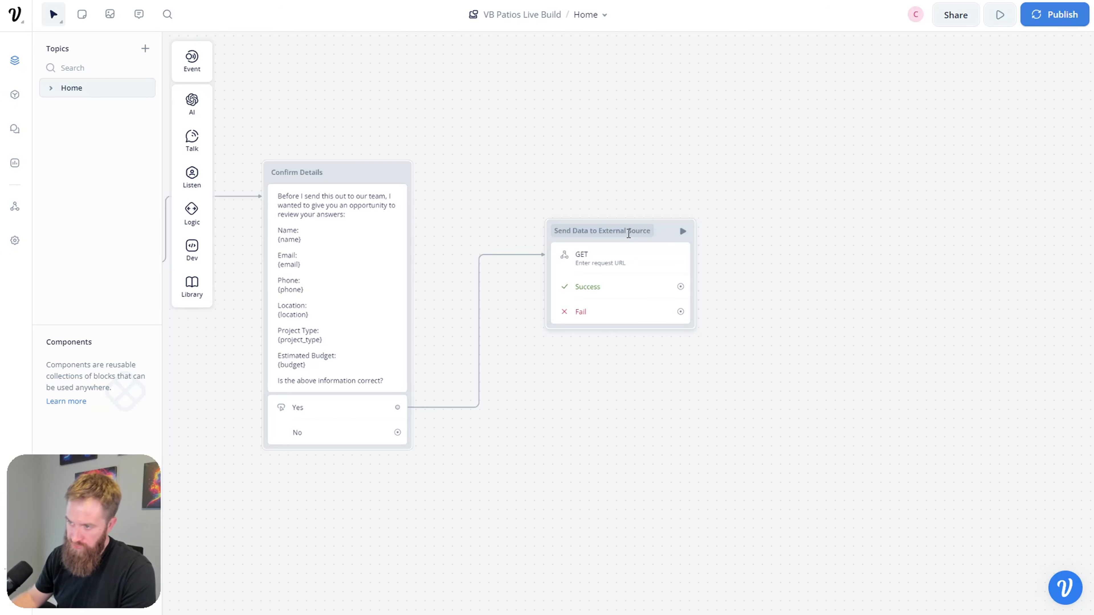
left_click_drag(654, 231, 664, 188)
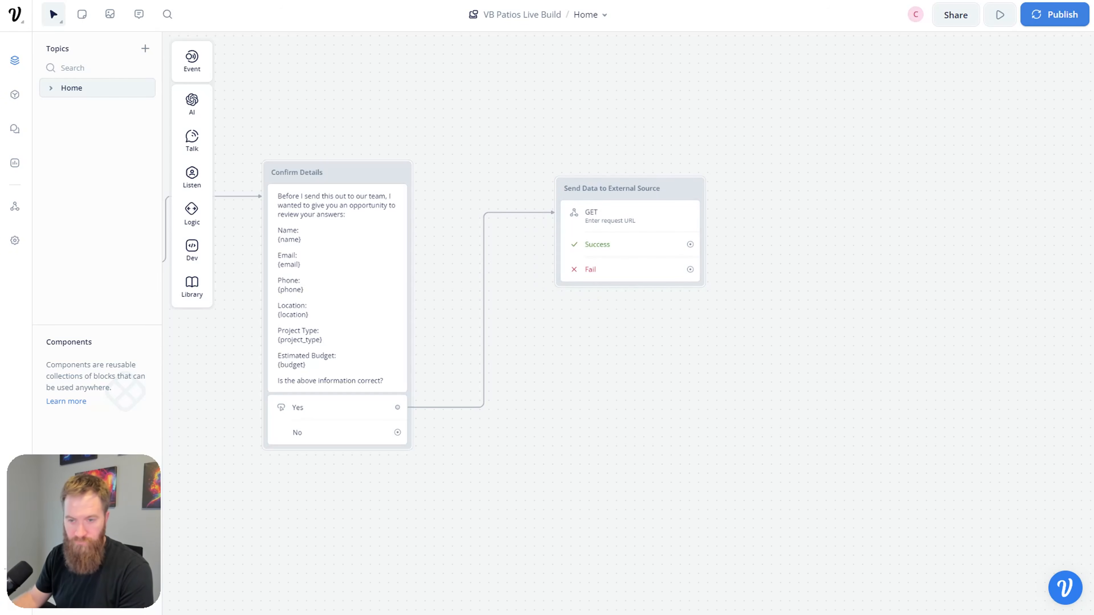
Step: Connect a new text message block to the No choice and title it Redo
left_click_drag(397, 432, 553, 473)
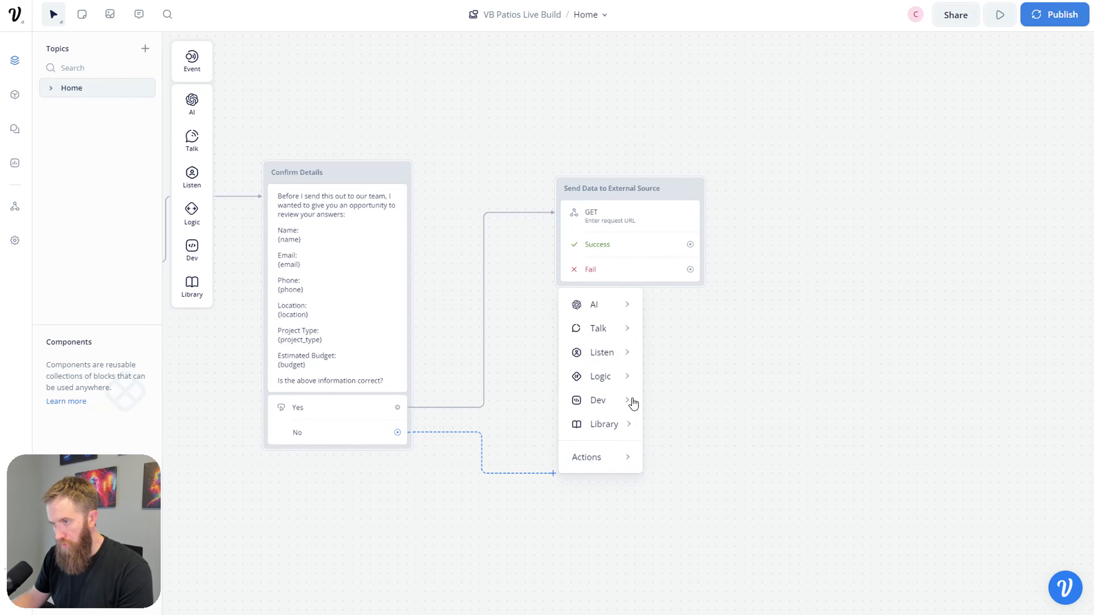
mouse_move(626, 344)
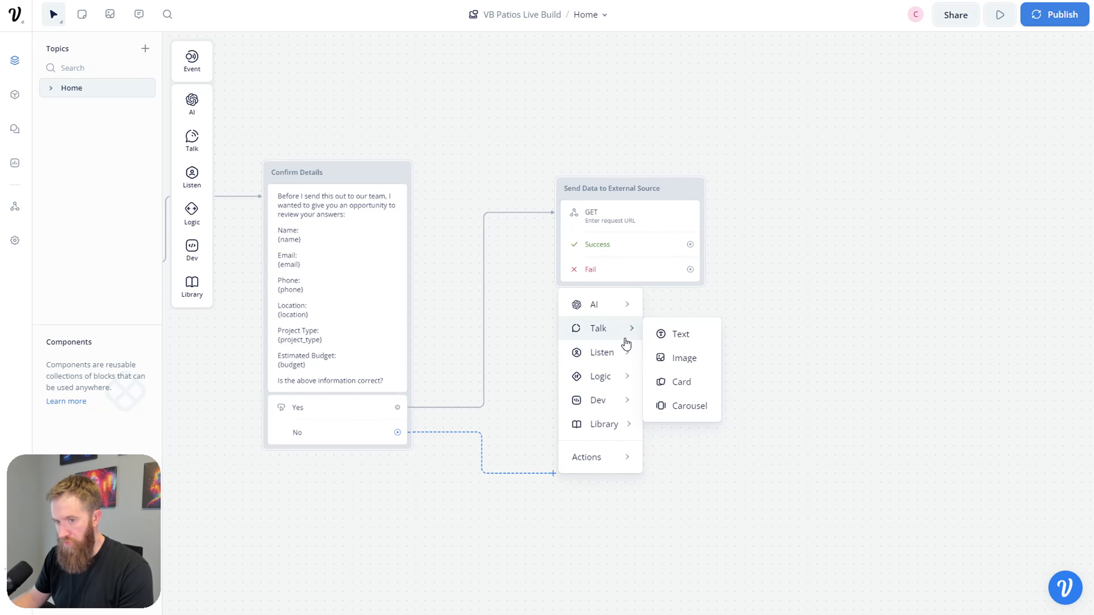
left_click(665, 340)
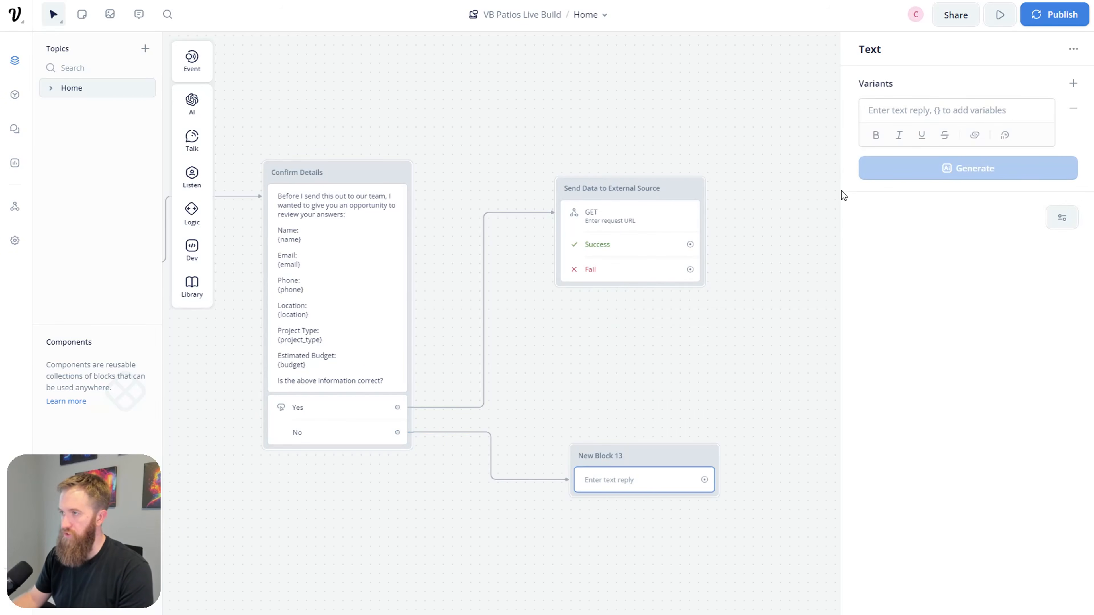
left_click(624, 457)
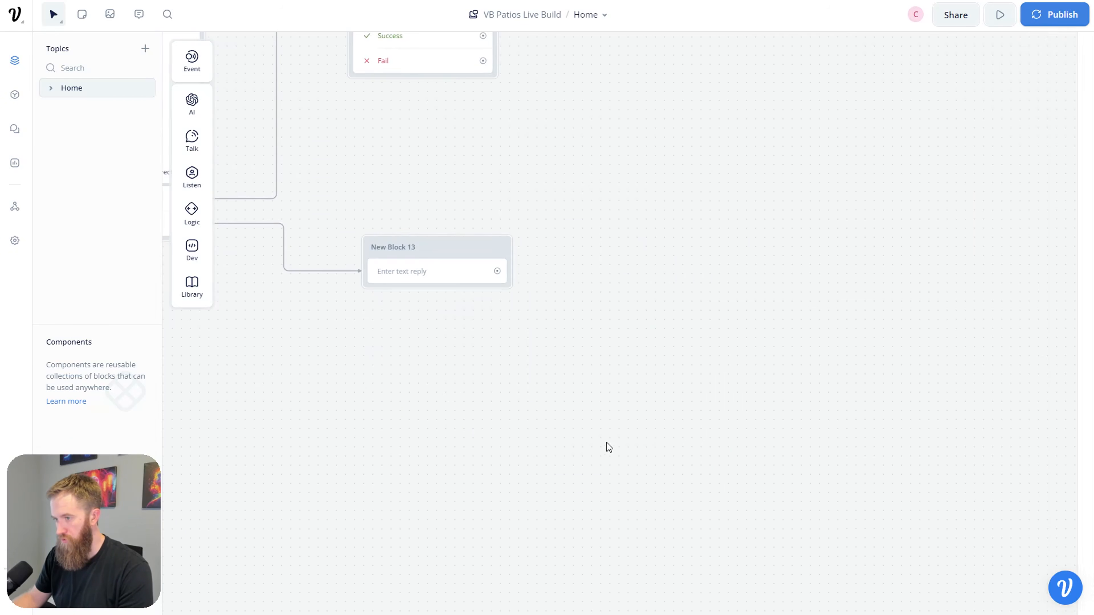
left_click(406, 244)
type("Redo")
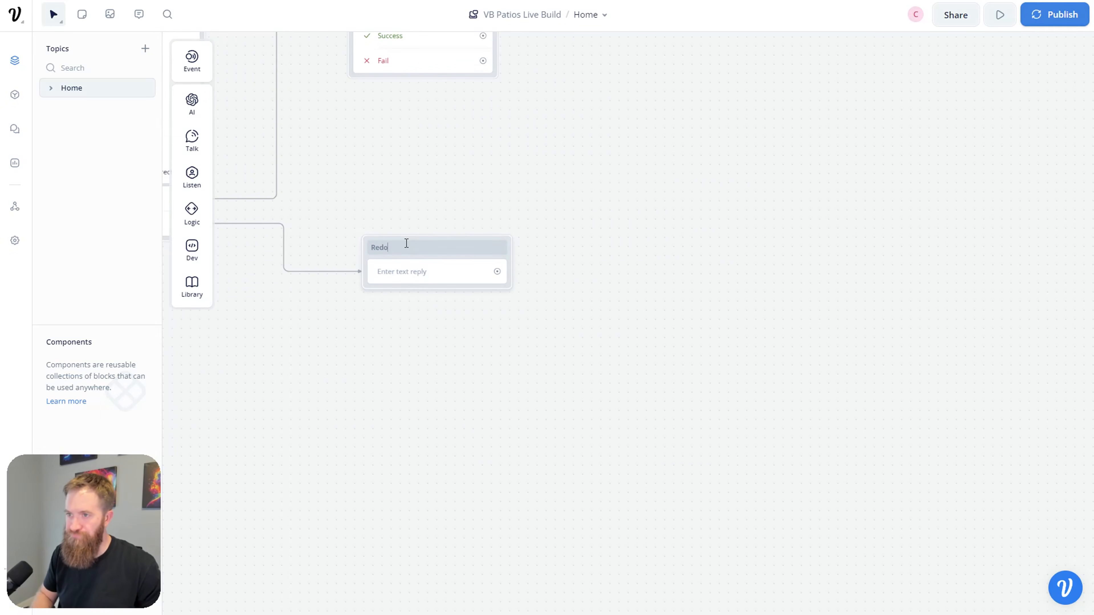
left_click(411, 272)
Step: Set the Redo message to 'Ok, let's try entering the information again'
left_click(898, 108)
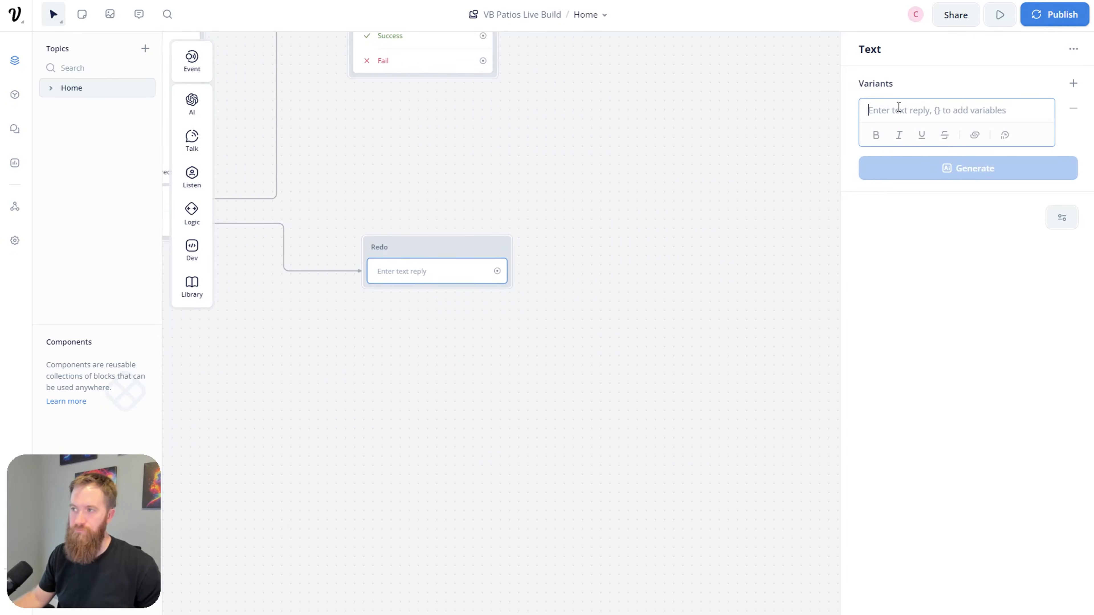
type("Ok")
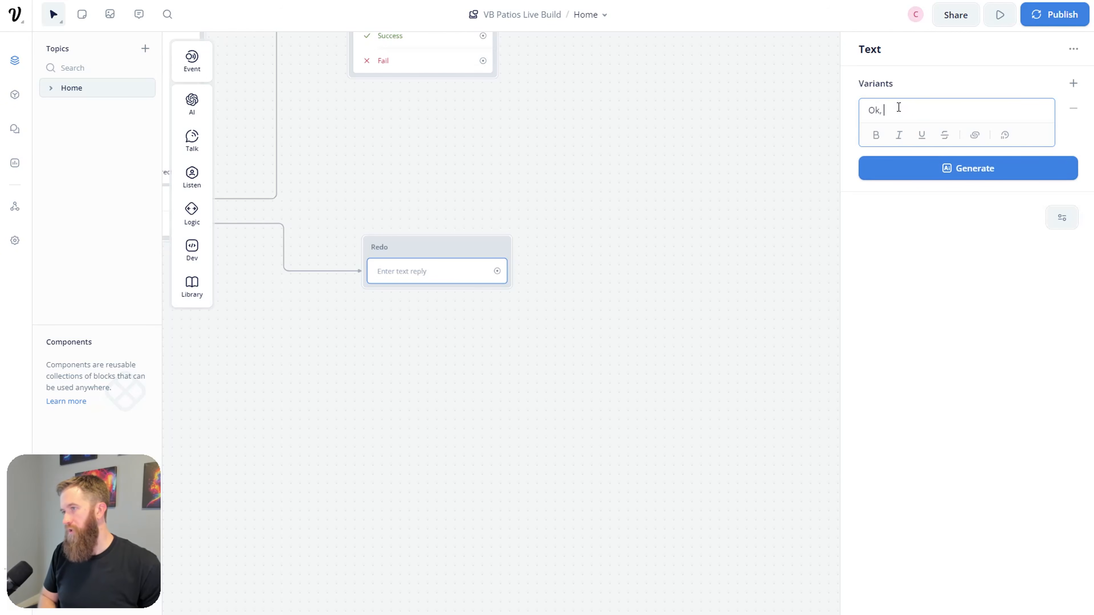
type(", let's tgry")
key("BackSpace")
key("BackSpace")
key("BackSpace")
key("BackSpace")
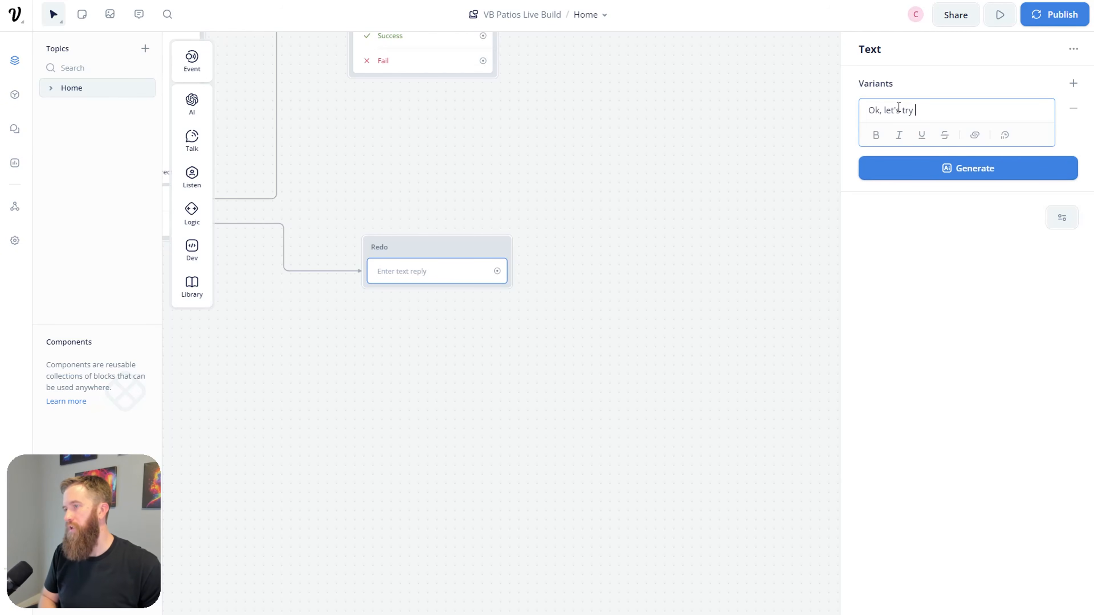
type("ry entering the information again.")
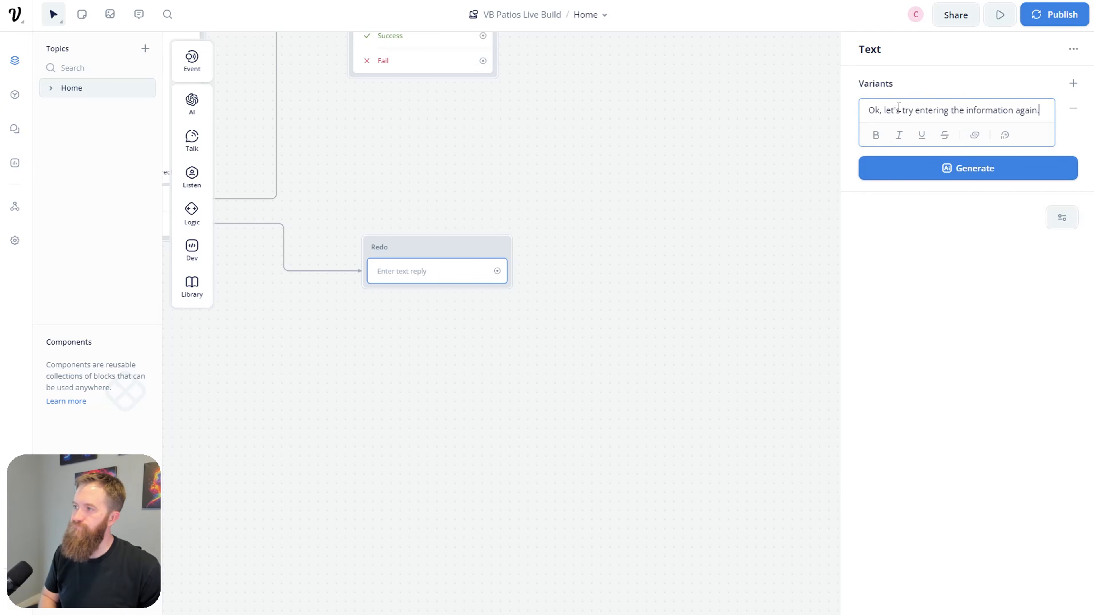
left_click(615, 361)
Step: Add a Go to Block step after the Redo message
left_click_drag(499, 276, 551, 274)
mouse_move(583, 440)
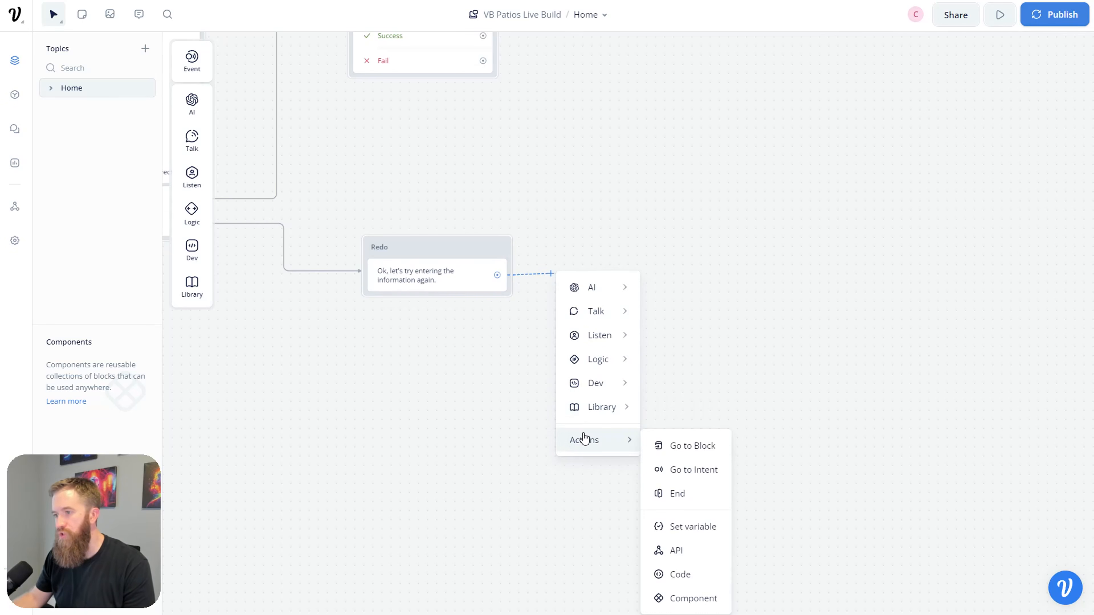
left_click(667, 446)
left_click_drag(308, 345, 440, 396)
left_click_drag(253, 384, 503, 440)
left_click_drag(345, 407, 433, 423)
left_click_drag(283, 376, 811, 377)
left_click_drag(242, 358, 647, 405)
left_click_drag(291, 343, 589, 366)
left_click_drag(416, 343, 638, 349)
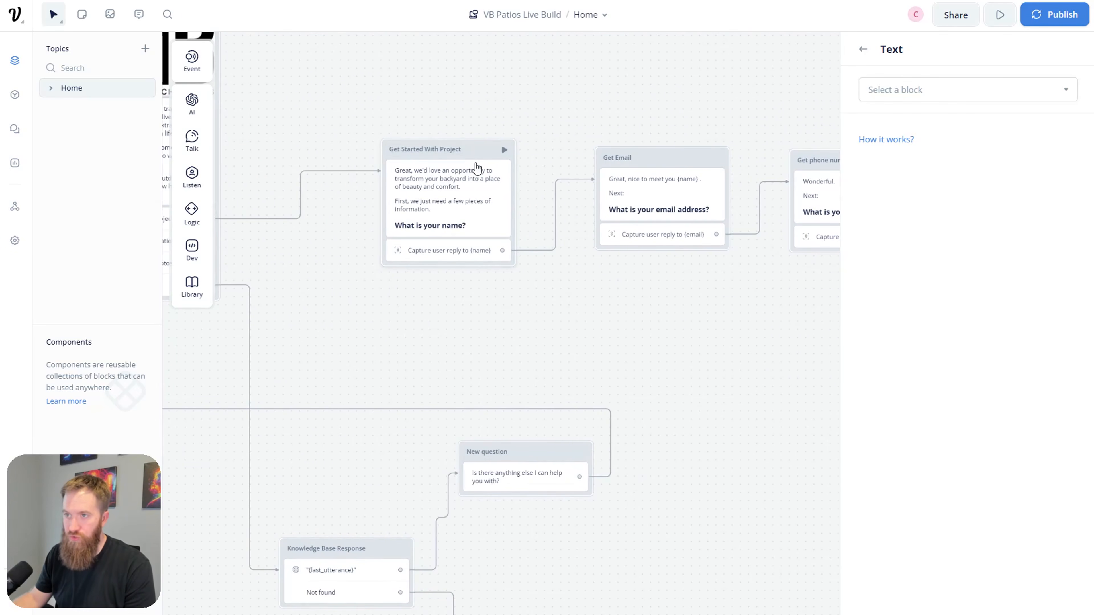
Step: Set the jump target to the Get Started With Project block
left_click(1057, 90)
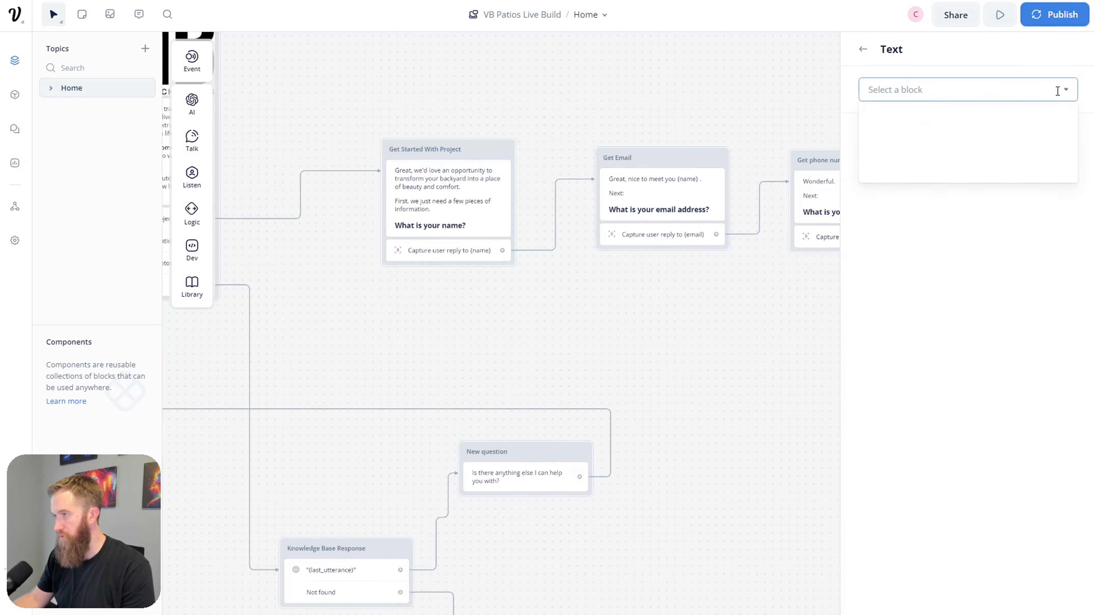
mouse_move(1006, 168)
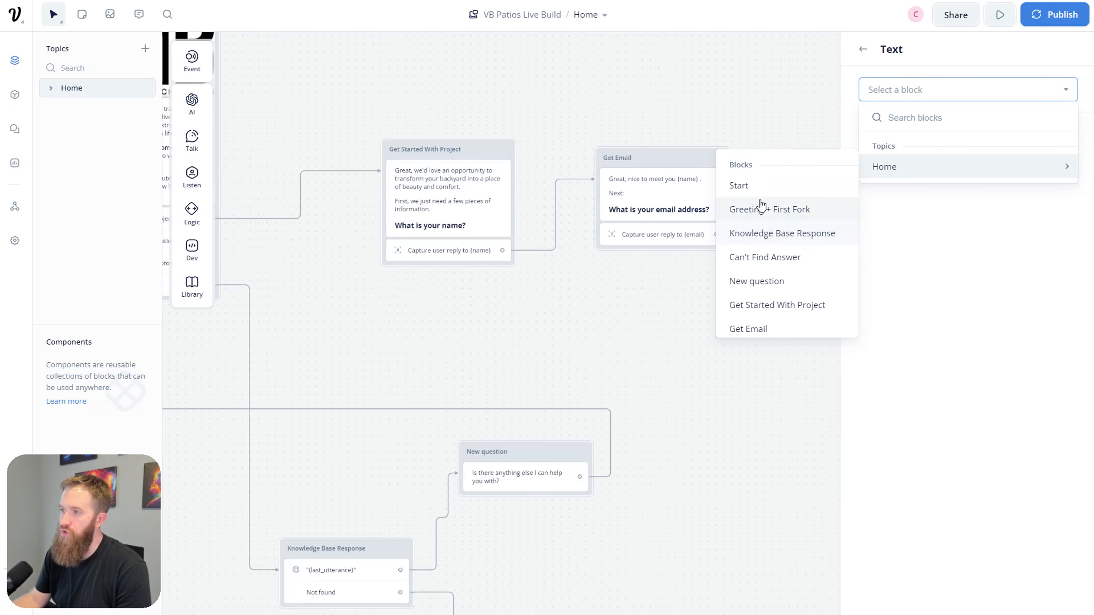
scroll(775, 245, "down", 2)
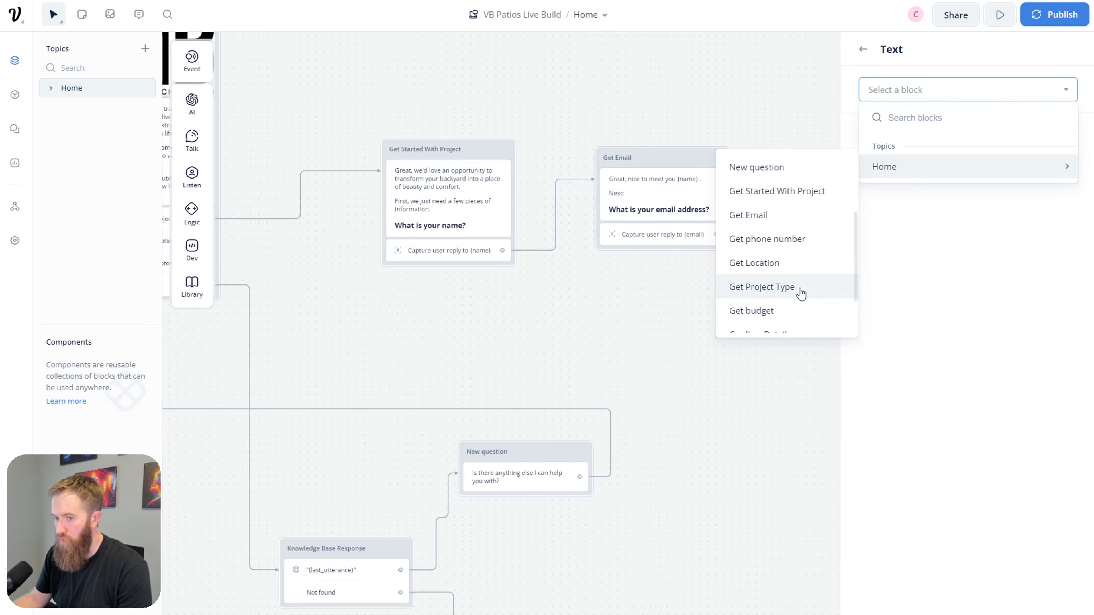
scroll(798, 293, "up", 3)
scroll(798, 257, "down", 2)
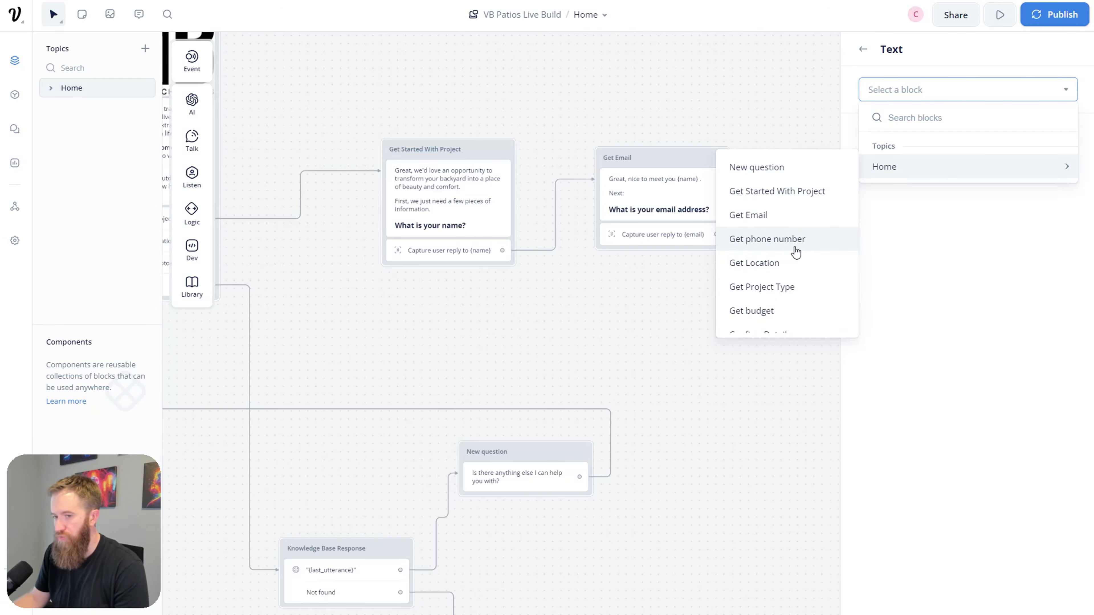
scroll(794, 255, "down", 1)
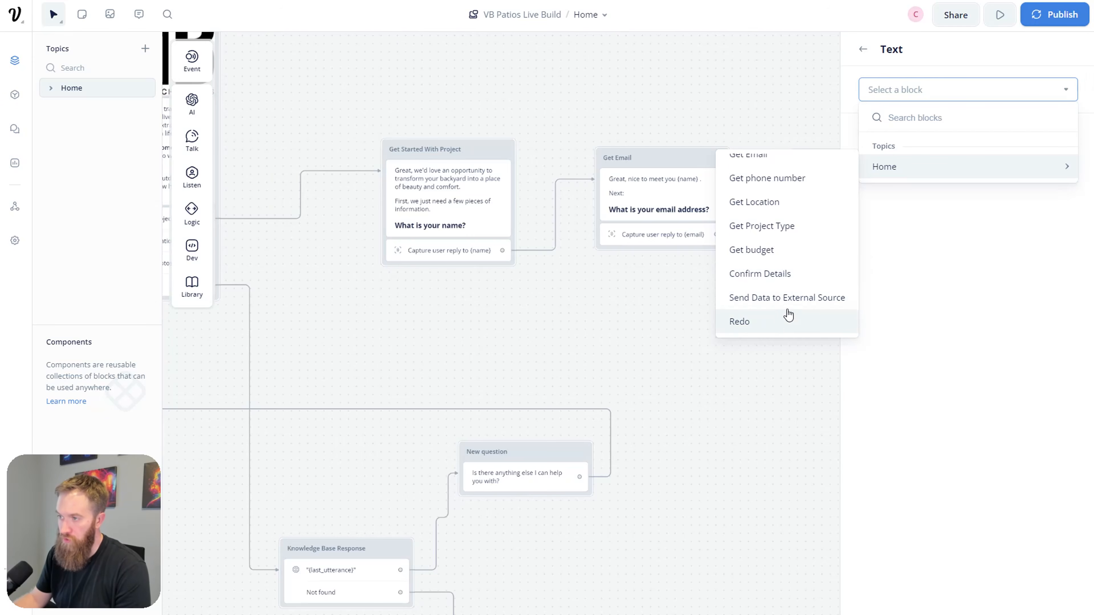
scroll(792, 306, "up", 1)
scroll(792, 306, "up", 2)
left_click(798, 195)
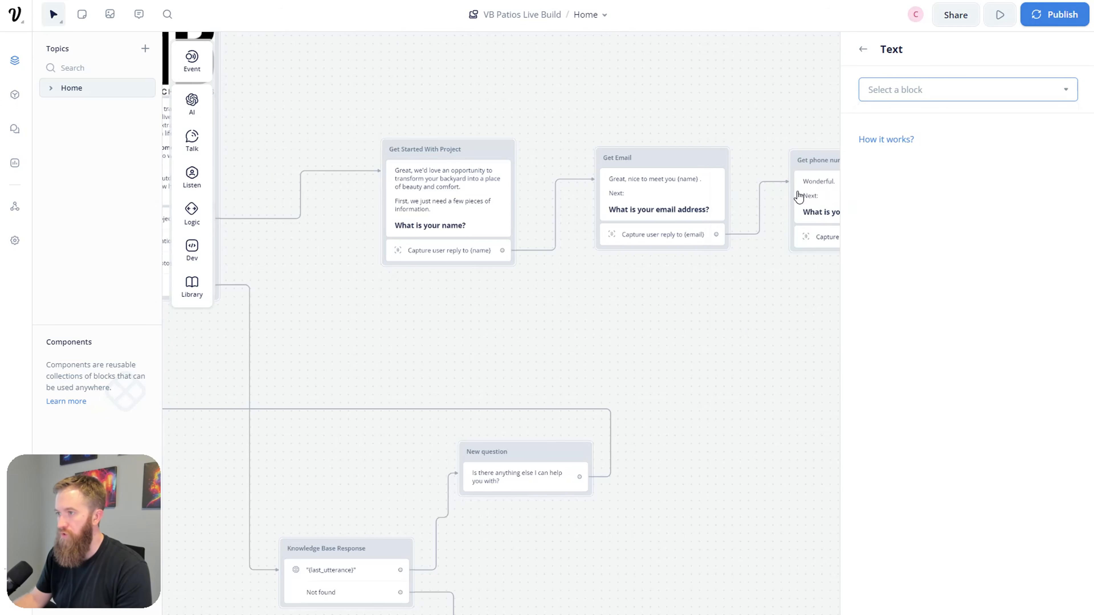
left_click(771, 360)
left_click_drag(857, 395, 968, 440)
scroll(539, 342, "left", 10)
scroll(339, 266, "up", 2)
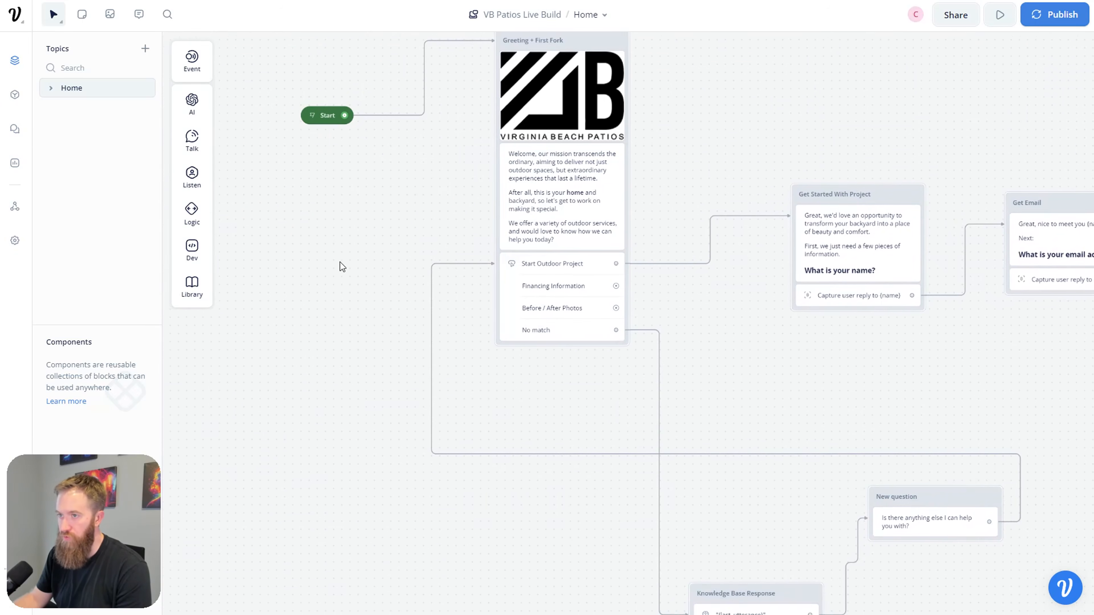
Step: Start a prototype run, choose Start Outdoor Project, and send a name, email and phone number
left_click(314, 139)
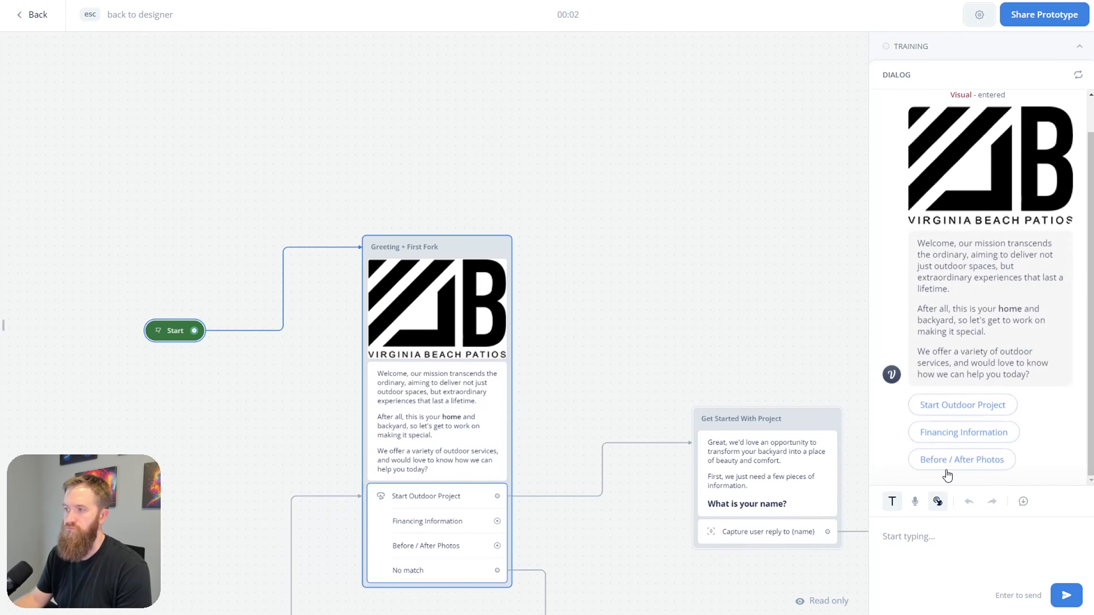
left_click(932, 407)
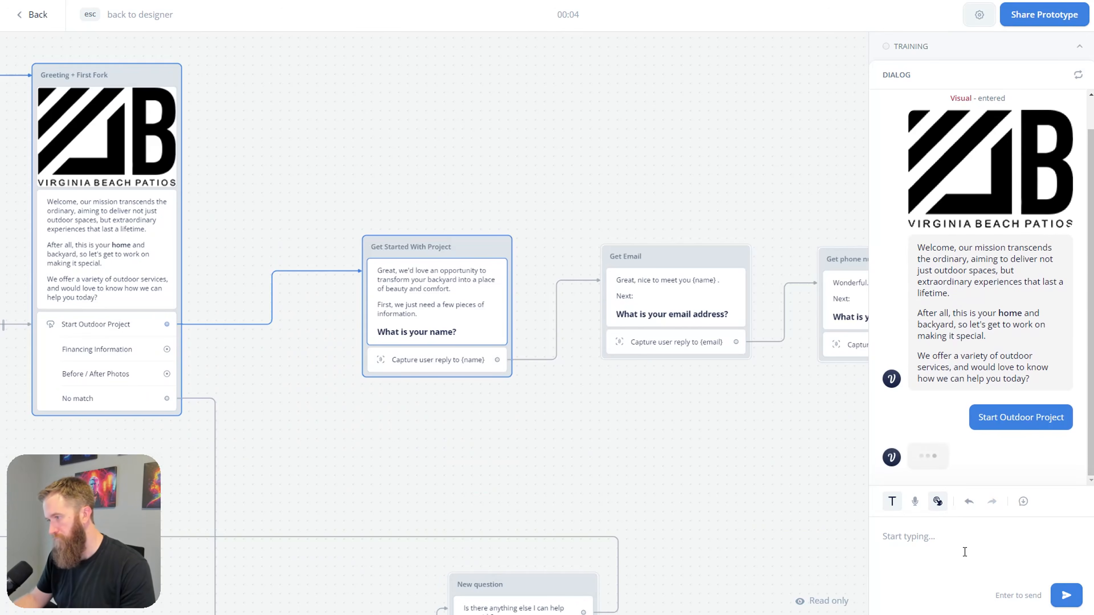
type("Conner")
key("Return")
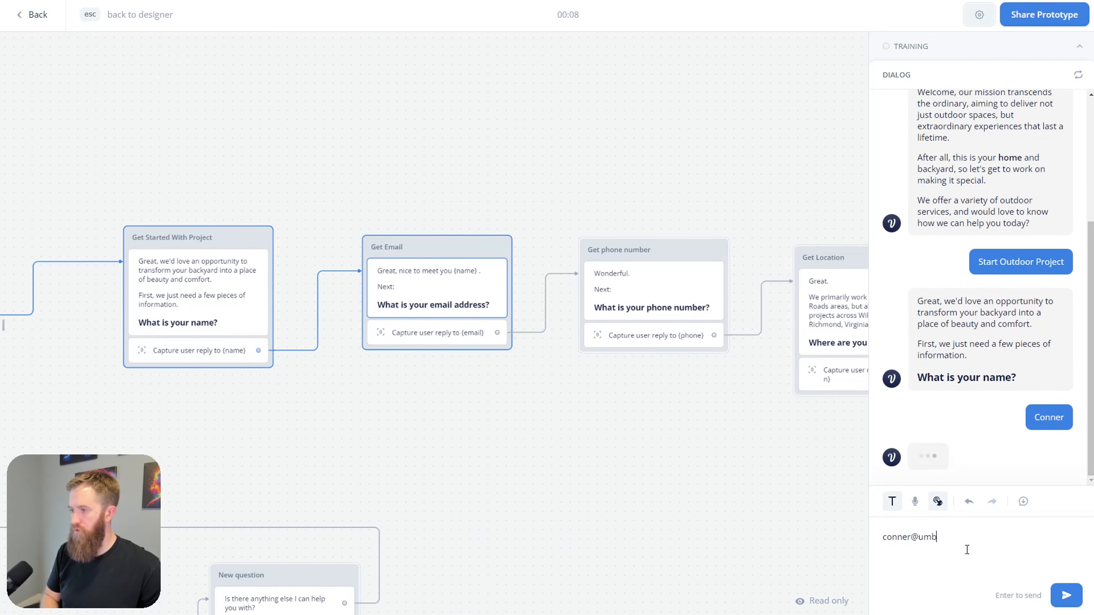
key("Return")
type("555-555-5555")
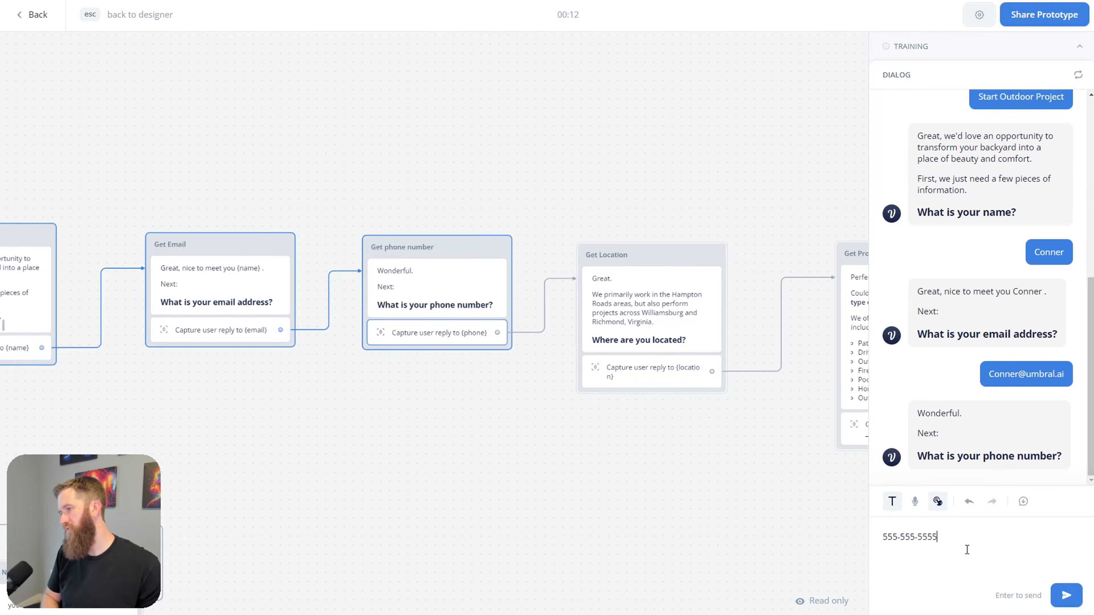
key("Return")
Step: Answer the remaining questions with location VB, project type BBQ and a $4 budget
type("VB")
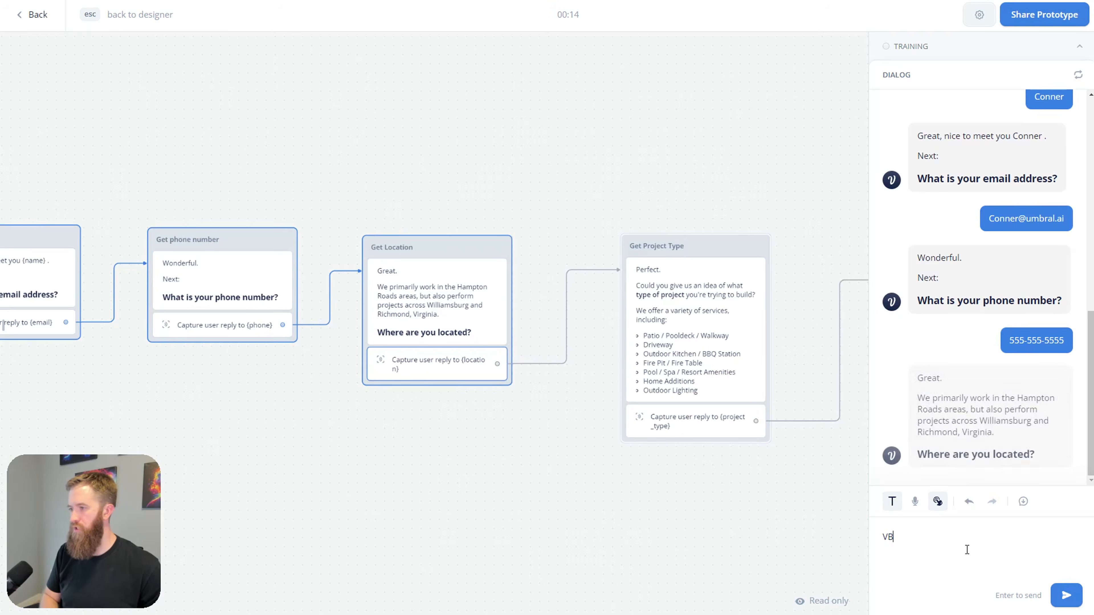
key("Return")
type("BBQ")
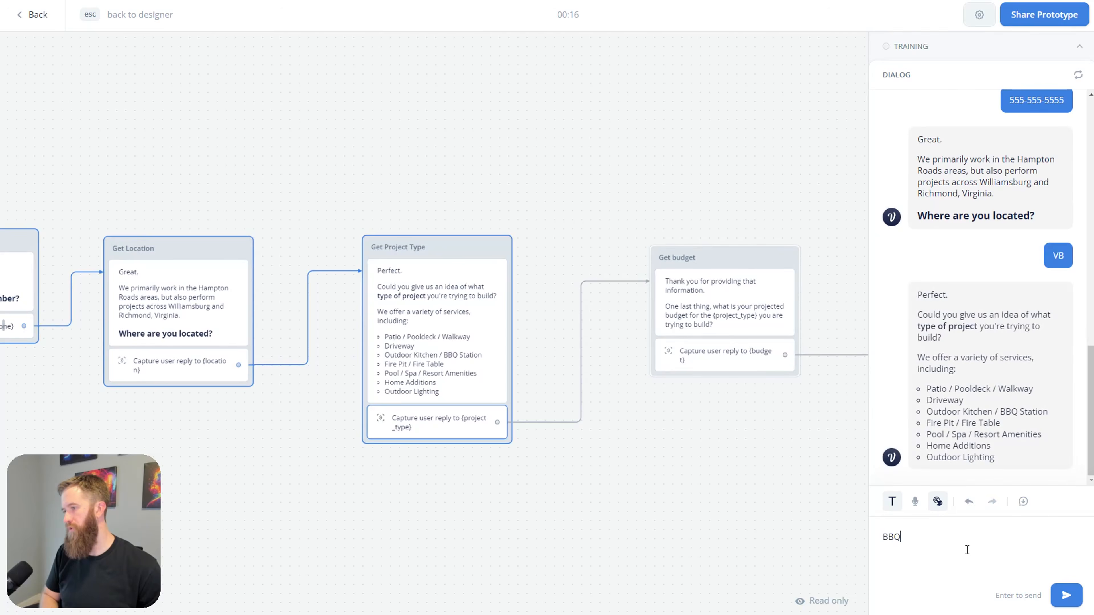
key("Return")
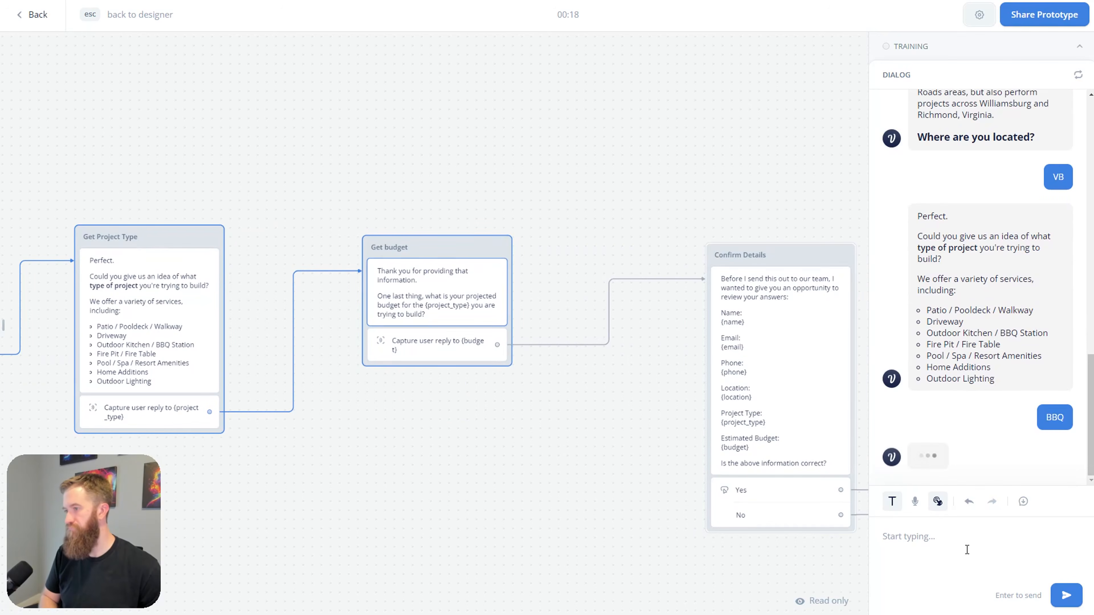
type("$4")
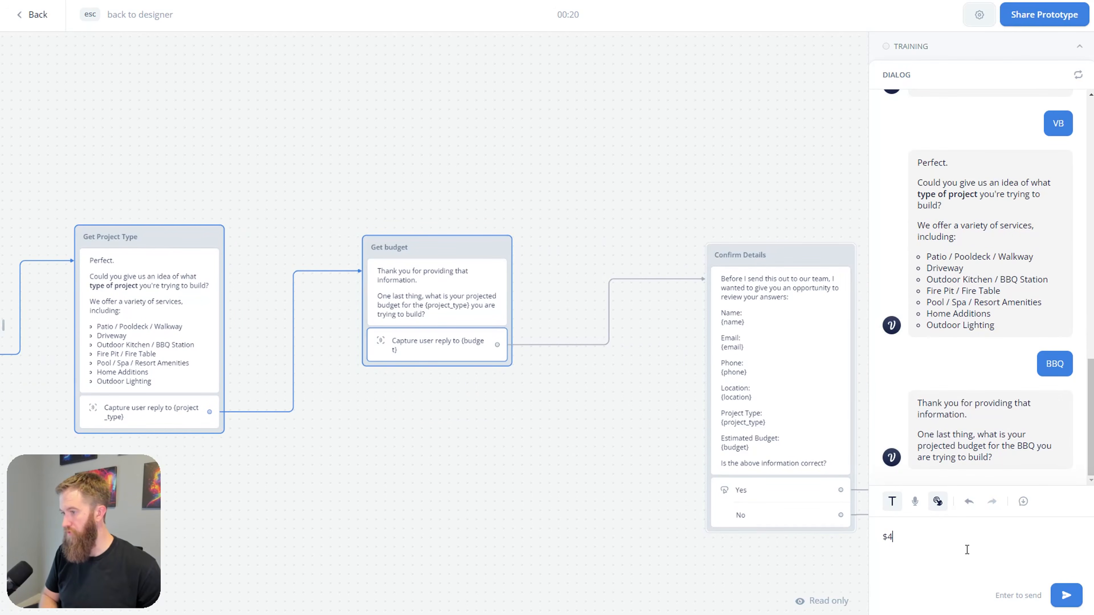
key("Return")
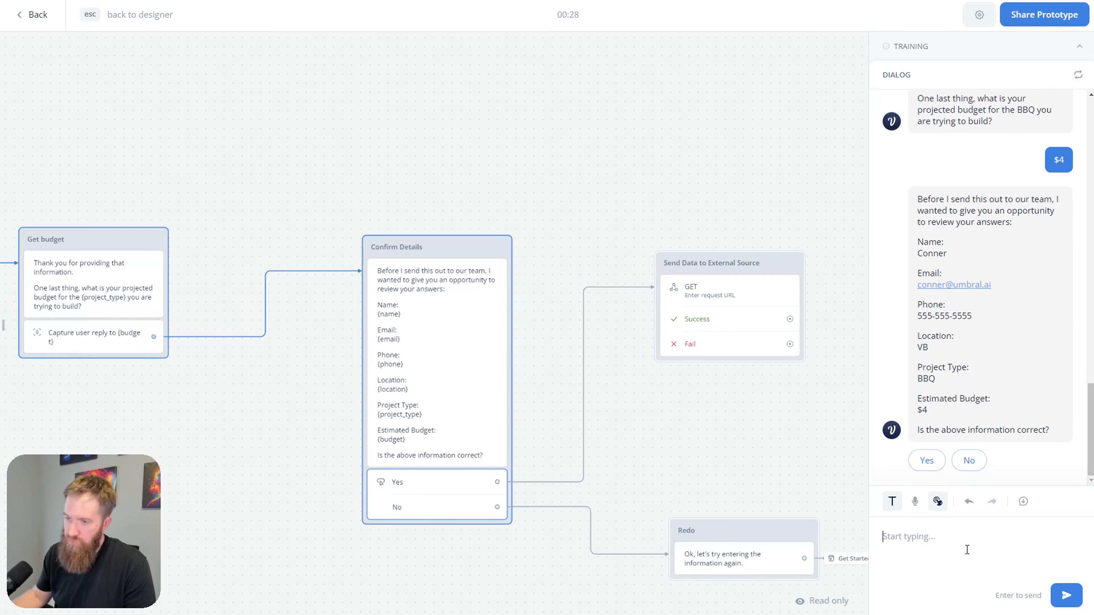
Step: Reject the summary with No, then resend the name, email and phone number
left_click(968, 460)
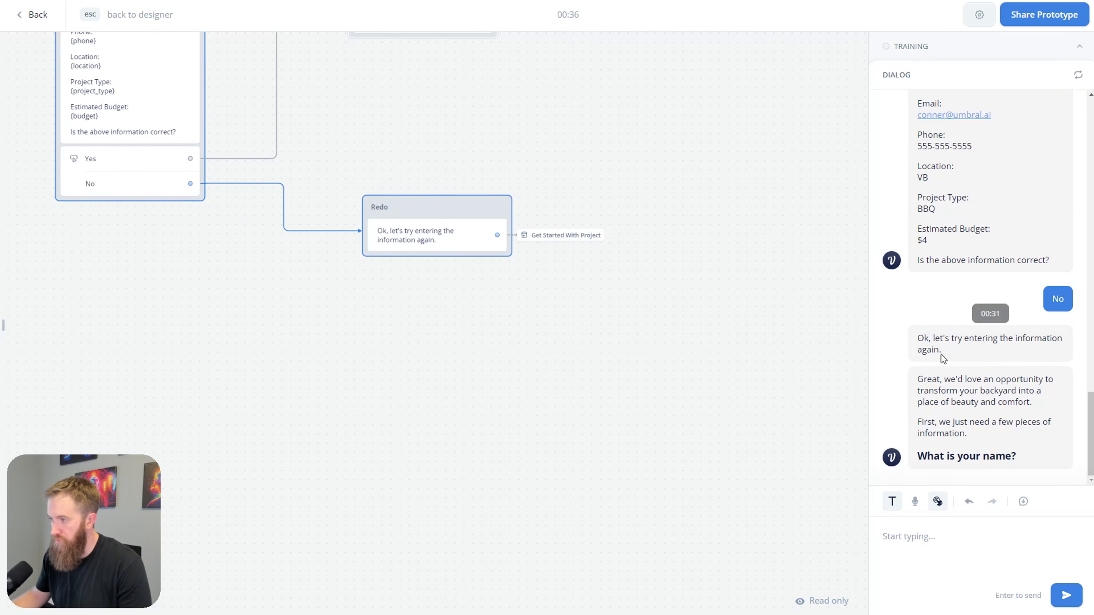
type("Conner")
key("Return")
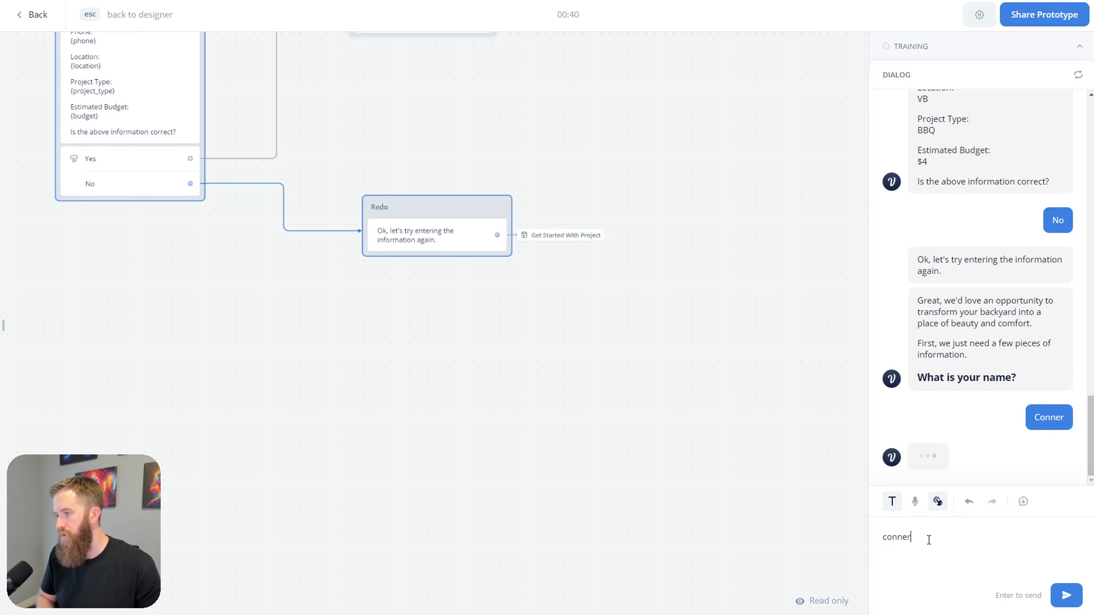
key("Return")
type("555-555-5555")
key("Return")
Step: Answer location VB, project type DR (Driveway) and a $15,000 budget
type("Drive")
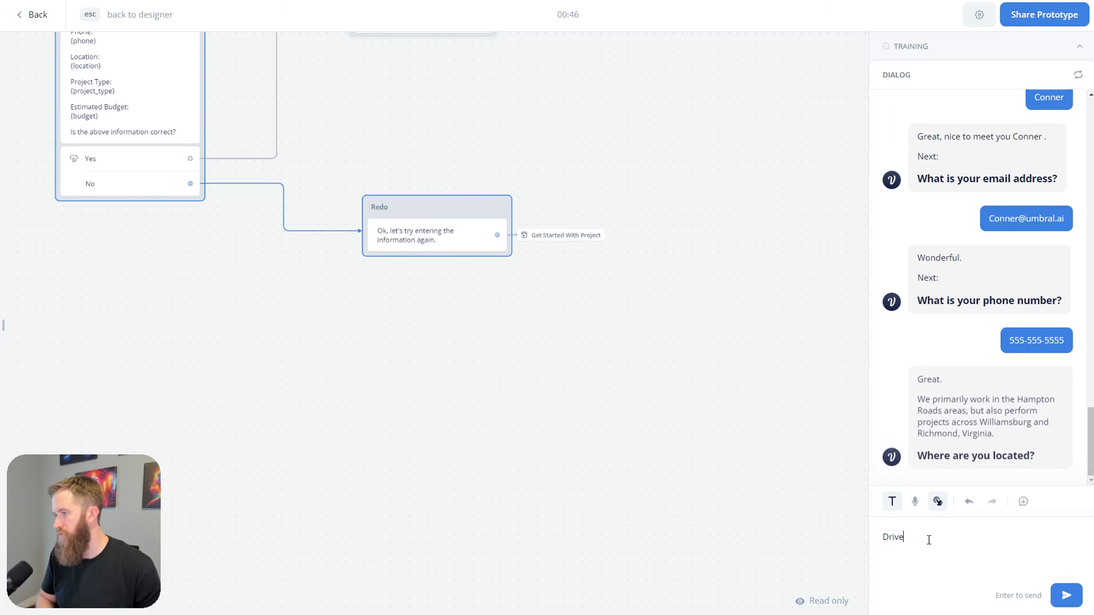
key("BackSpace")
key("BackSpace")
type("VB")
key("Return")
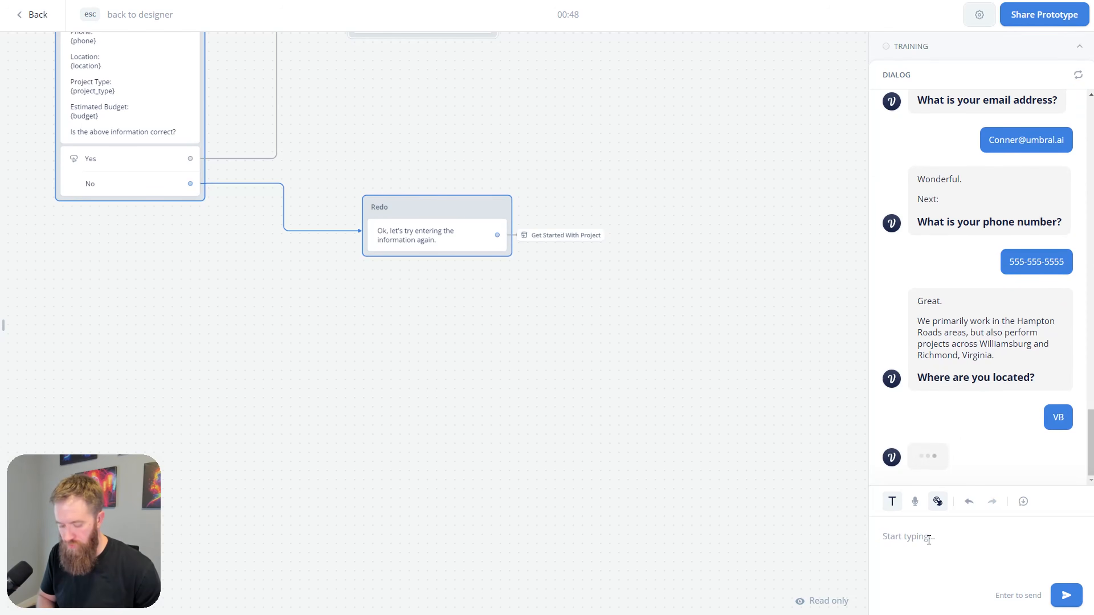
type("DR")
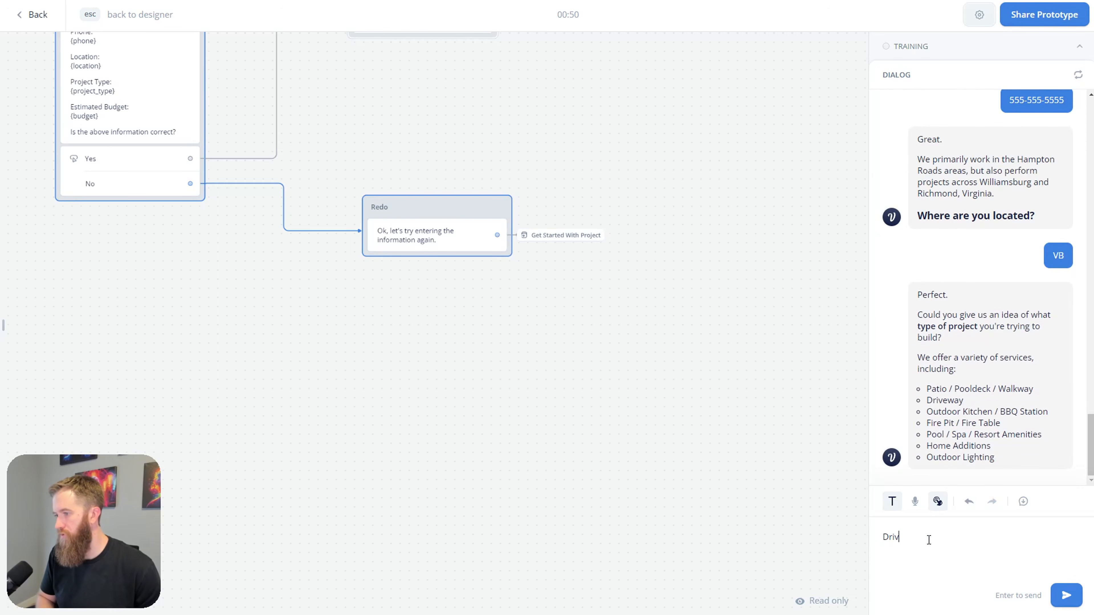
key("Return")
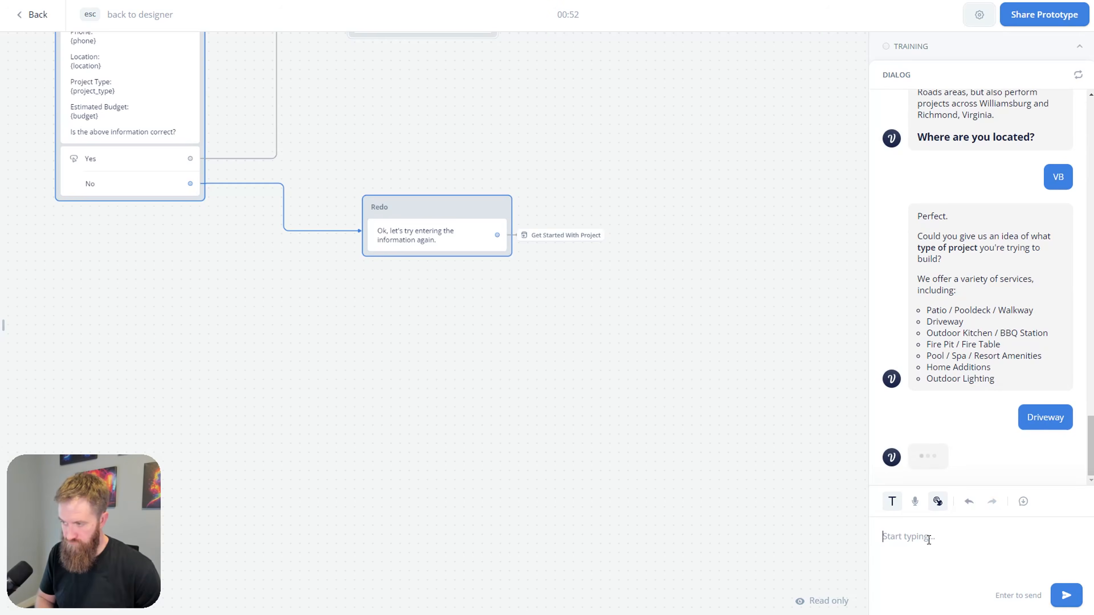
type("$15")
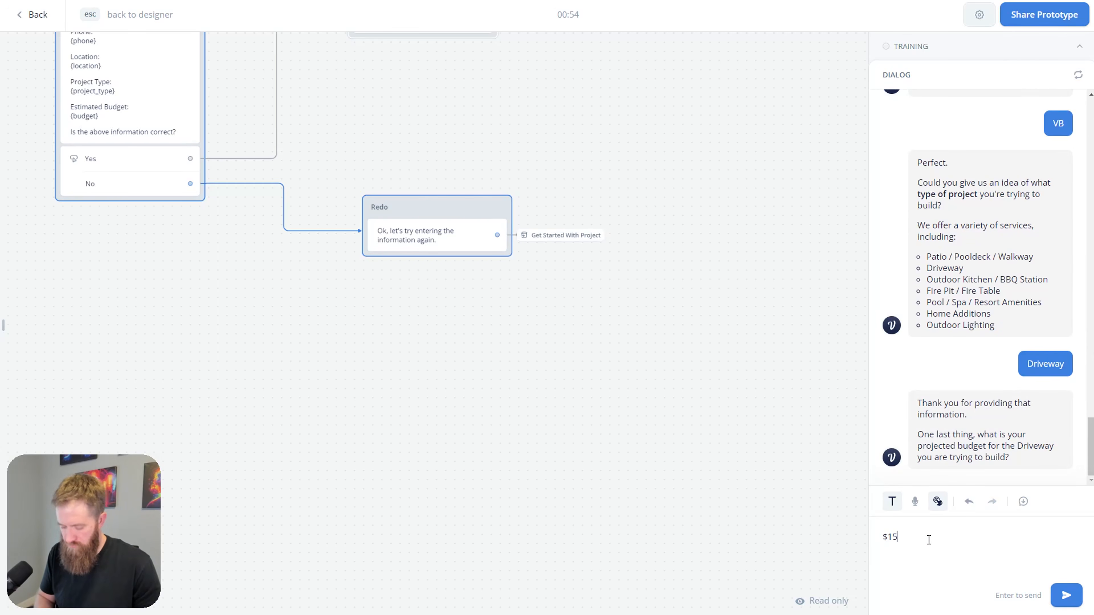
type(",000")
key("Return")
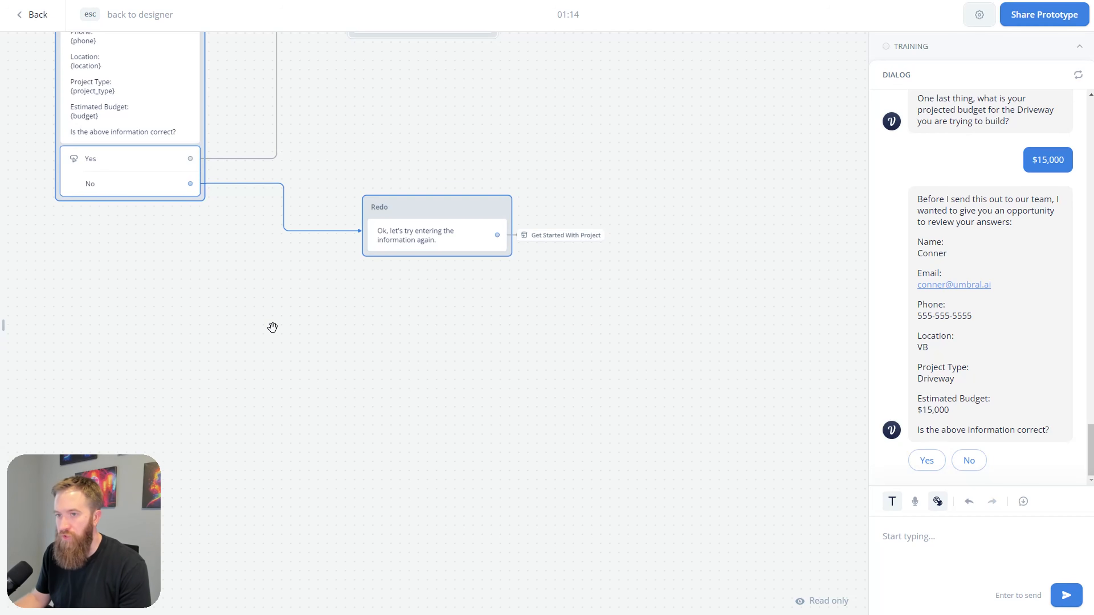
Step: Confirm the summary with Yes while watching the Send Data to External Source block fail
scroll(275, 334, "up", 3)
left_click_drag(260, 387, 316, 388)
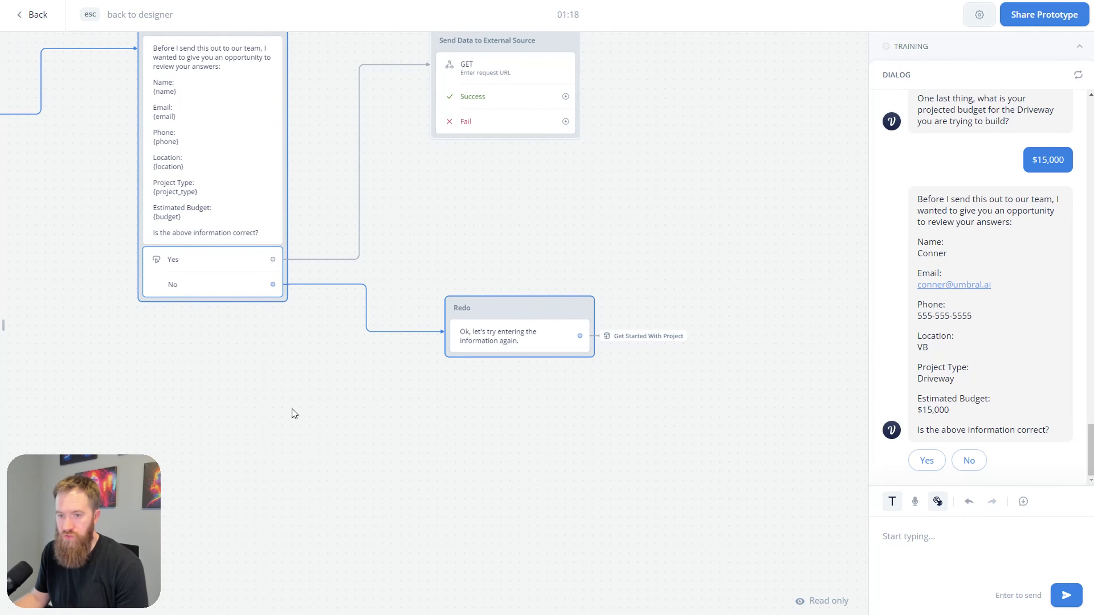
left_click_drag(229, 370, 328, 414)
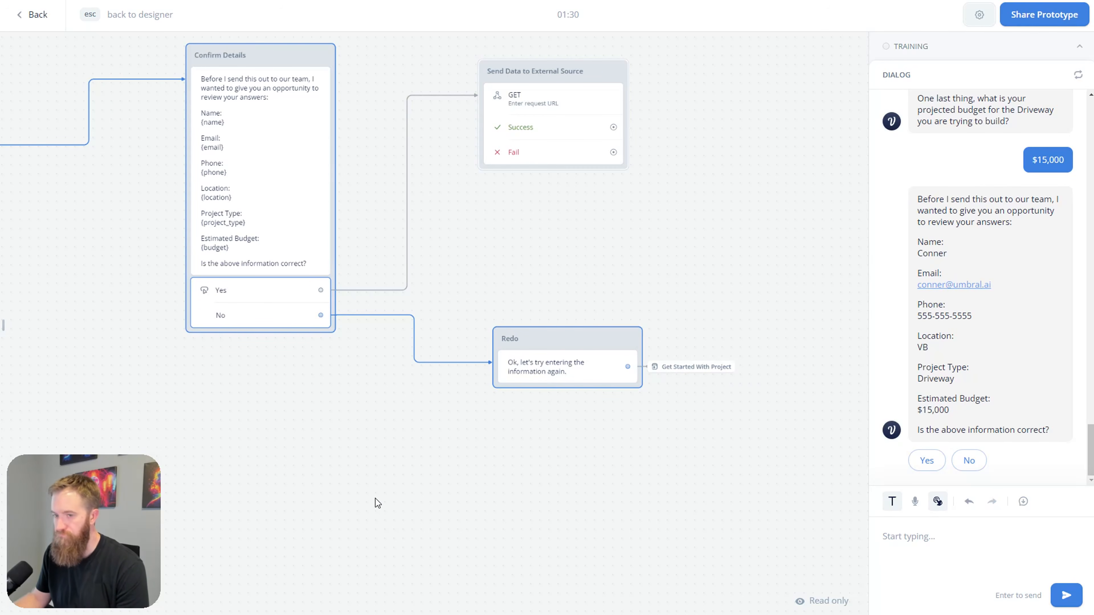
left_click(927, 460)
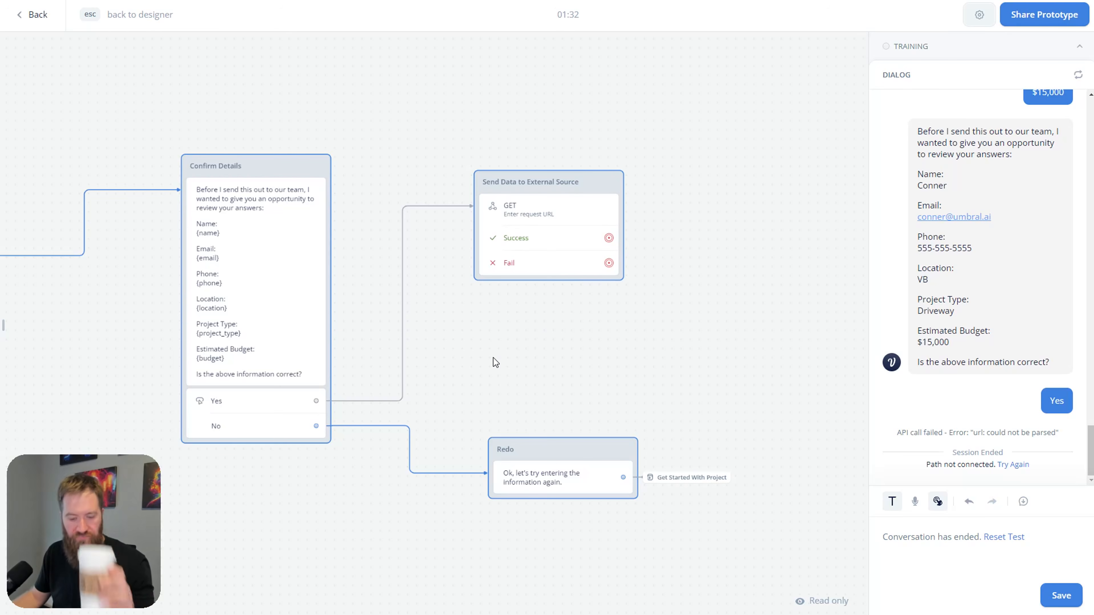
scroll(463, 359, "left", 10)
scroll(627, 372, "left", 20)
scroll(627, 371, "up", 3)
scroll(461, 371, "right", 2)
scroll(461, 371, "up", 1)
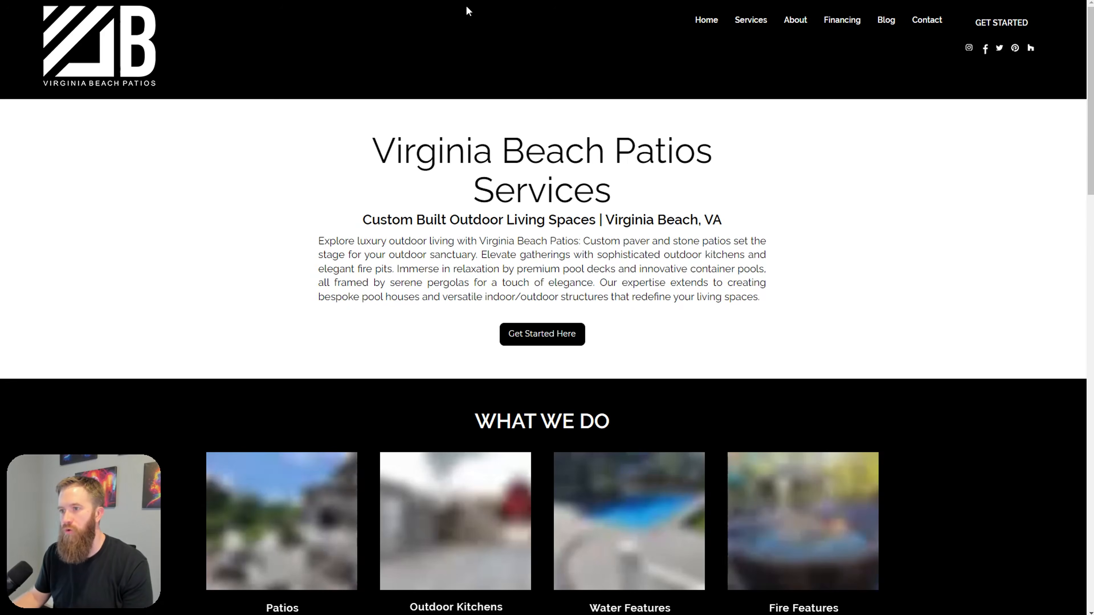
left_click(544, 335)
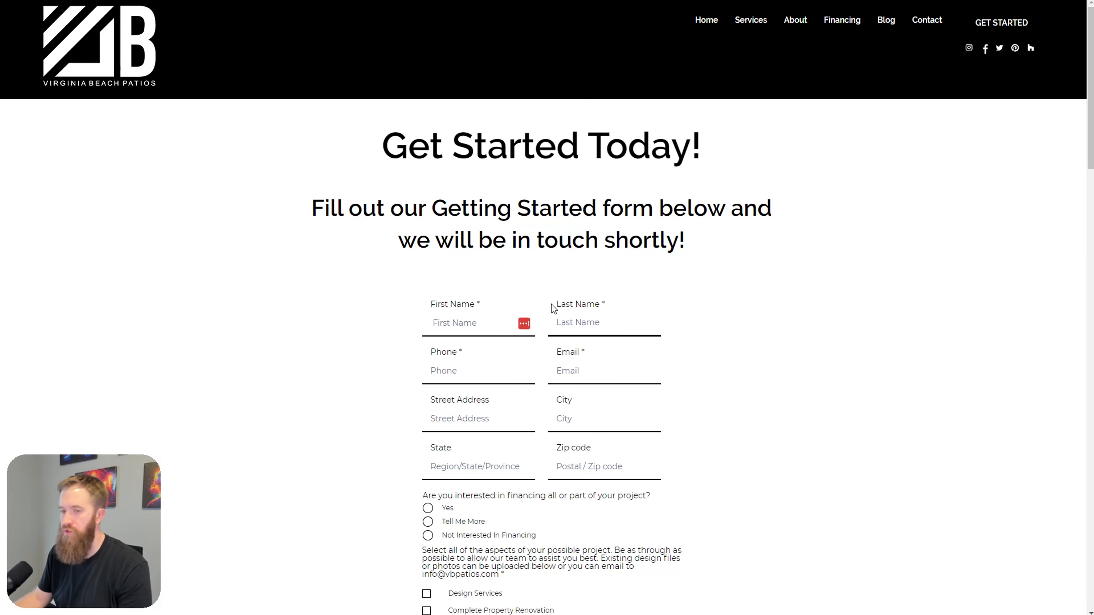
scroll(552, 310, "down", 15)
scroll(671, 339, "up", 15)
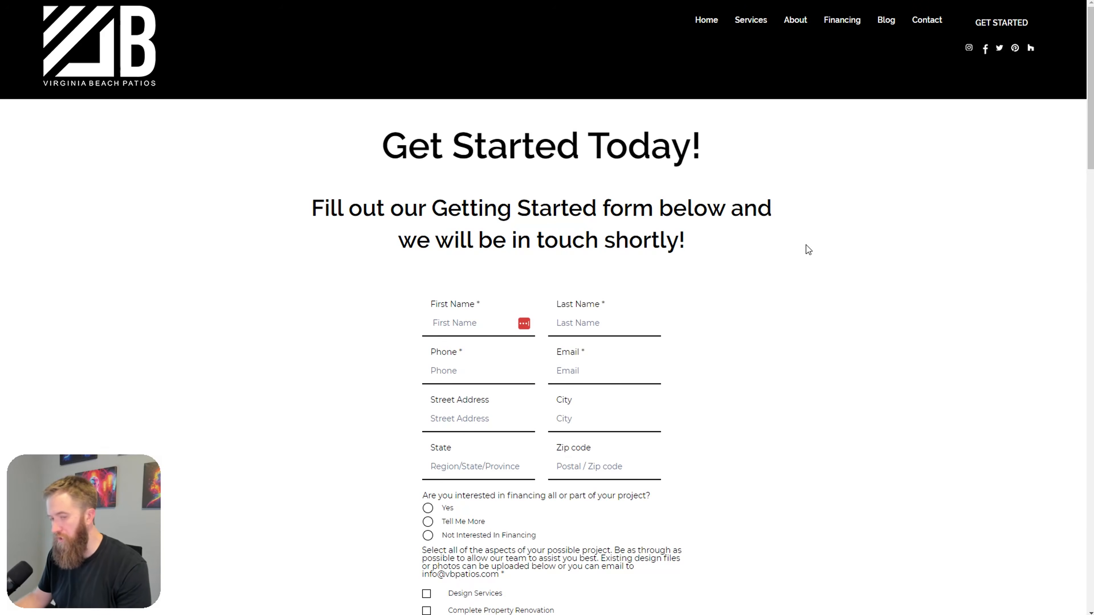
left_click(706, 22)
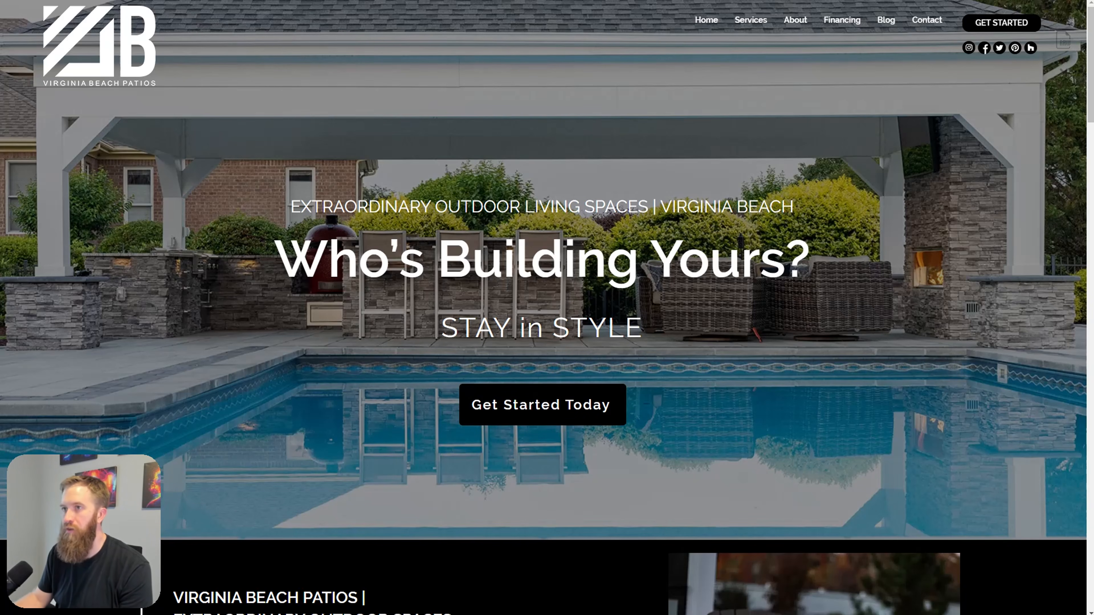
left_click(398, 1)
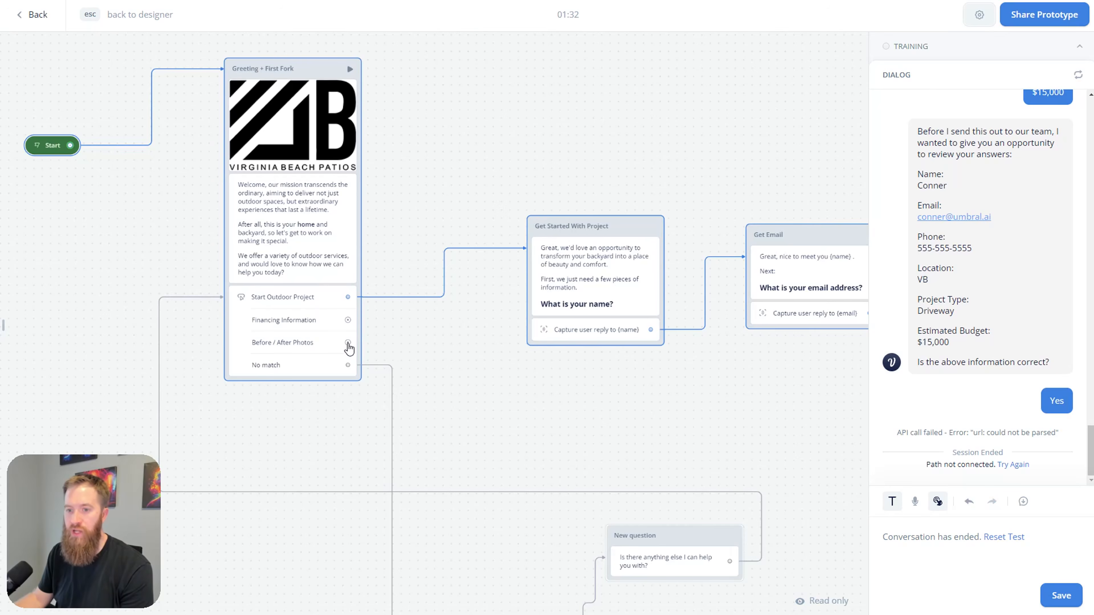
Step: Look over the flow in the prototype view, then close the test and return to the designer
left_click_drag(584, 456, 460, 373)
scroll(460, 372, "down", 2)
left_click_drag(742, 344, 431, 342)
scroll(654, 392, "down", 2)
scroll(671, 387, "down", 2)
scroll(547, 357, "down", 2)
scroll(467, 349, "up", 1)
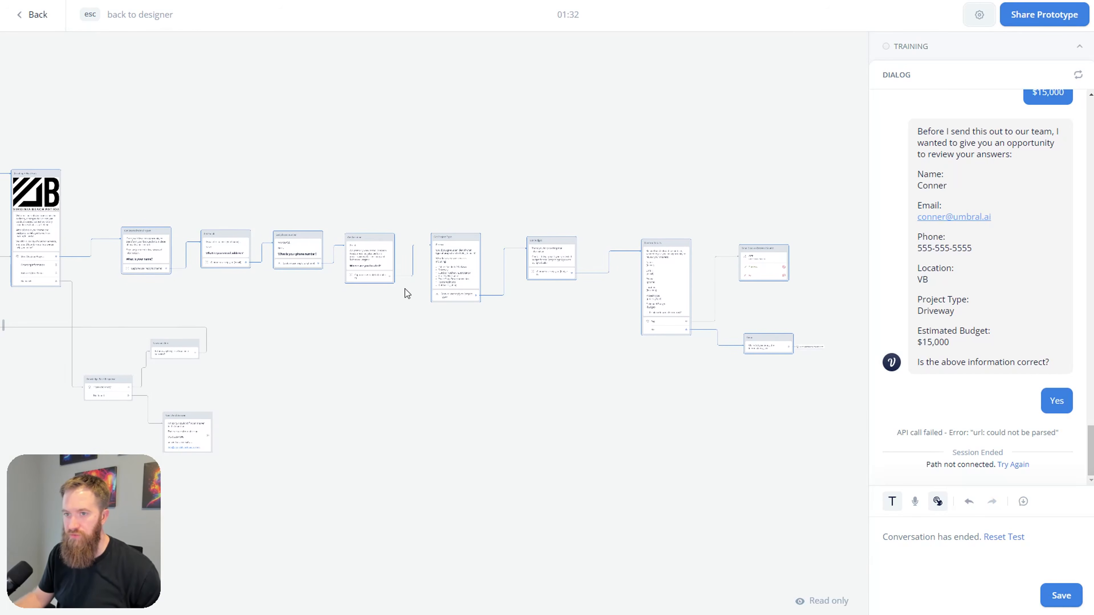
key("Escape")
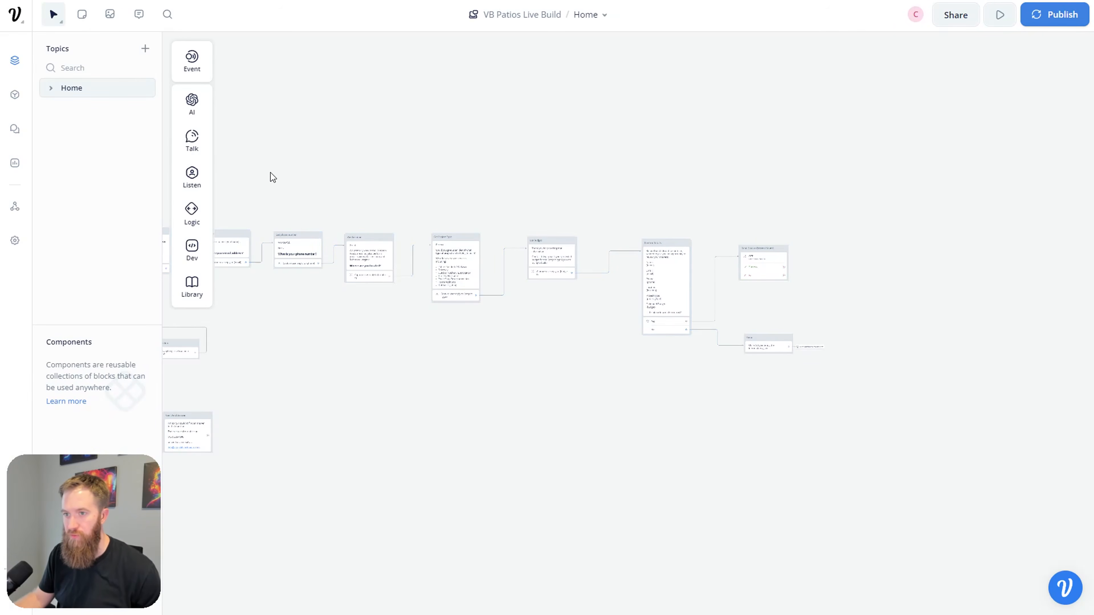
Step: Select the main chain of flow blocks, move them slightly higher on the canvas, and deselect them
left_click_drag(358, 175, 1013, 332)
left_click_drag(577, 227, 650, 88)
left_click_drag(464, 205, 444, 347)
left_click(648, 390)
scroll(528, 259, "right", 5)
scroll(527, 259, "up", 2)
scroll(436, 289, "up", 5)
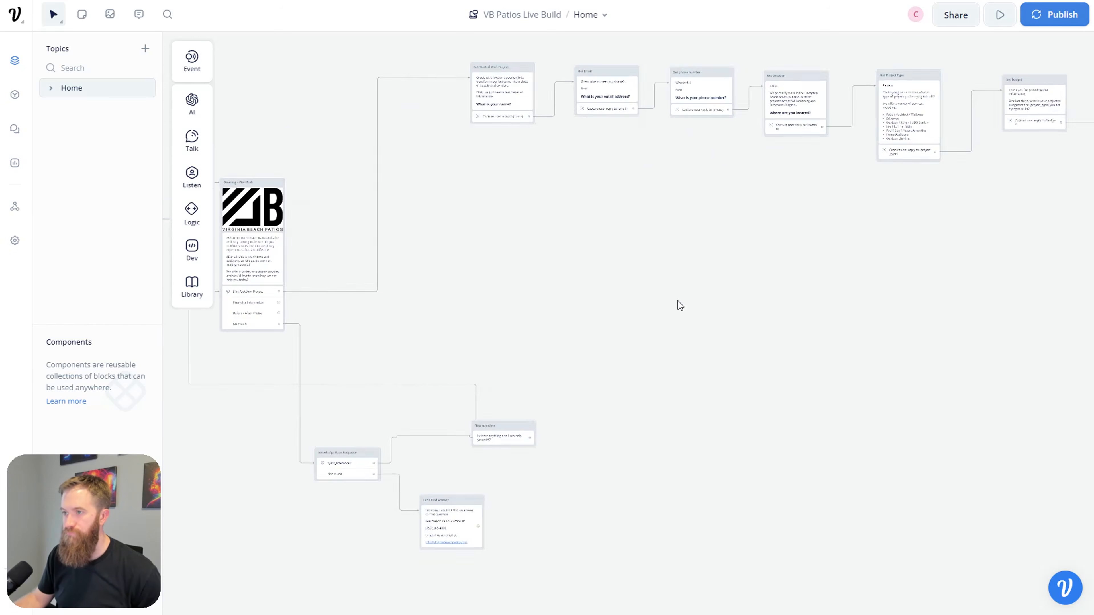
scroll(701, 379, "up", 5)
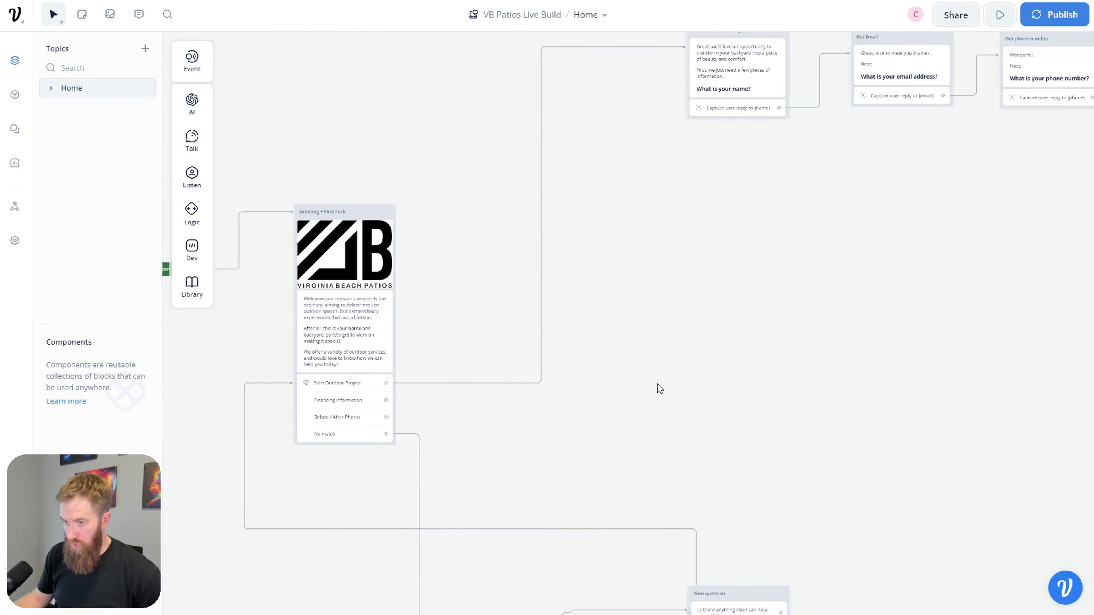
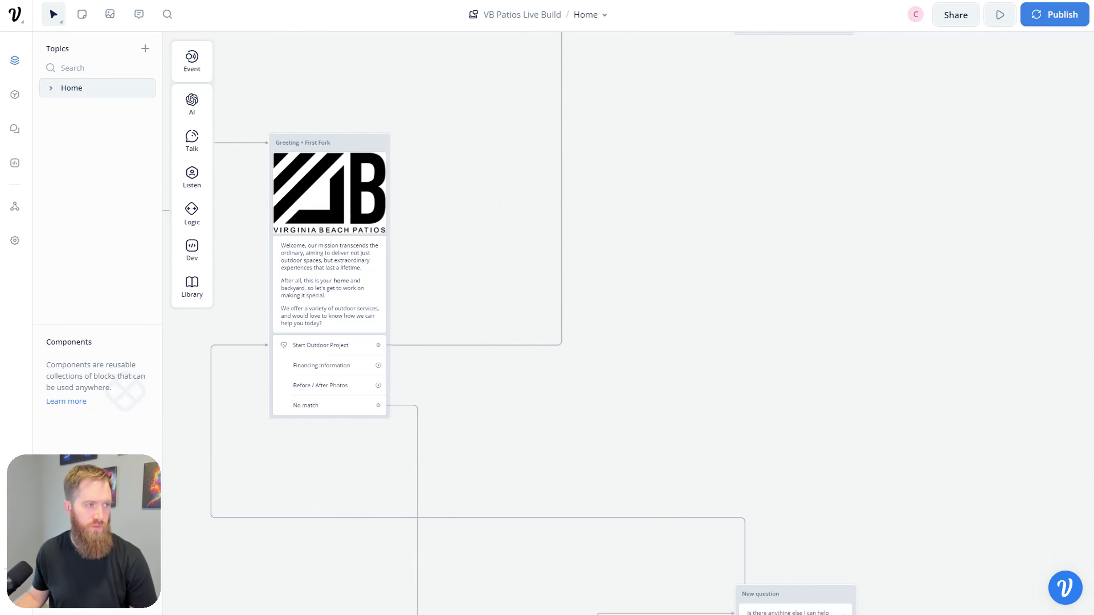
Step: Add a Carousel block from the greeting's Before / After Photos path and shift it left
left_click_drag(380, 386, 744, 404)
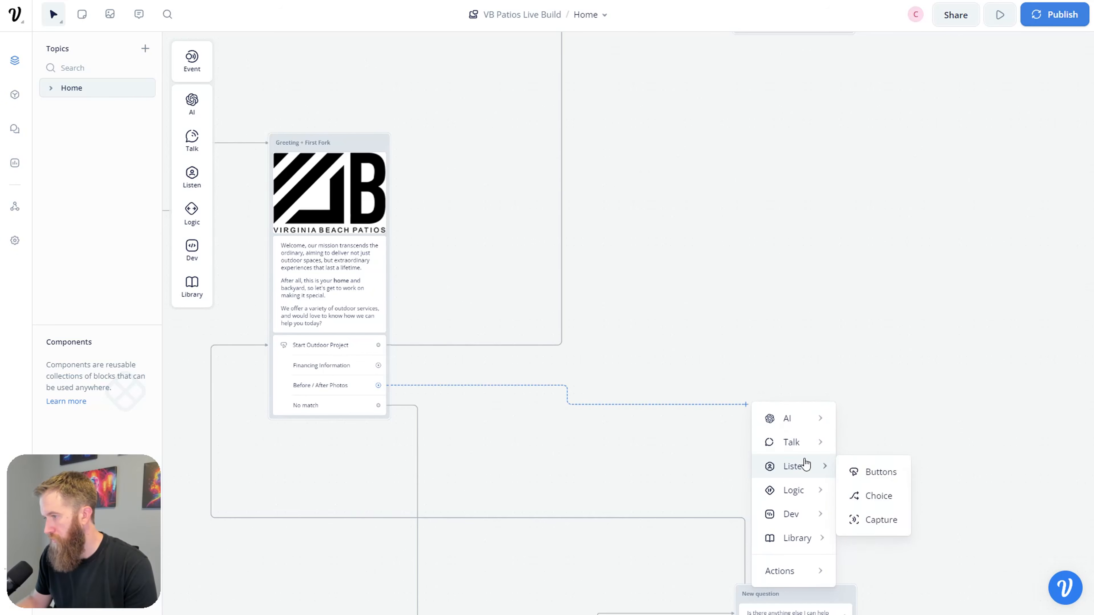
mouse_move(826, 459)
mouse_move(809, 442)
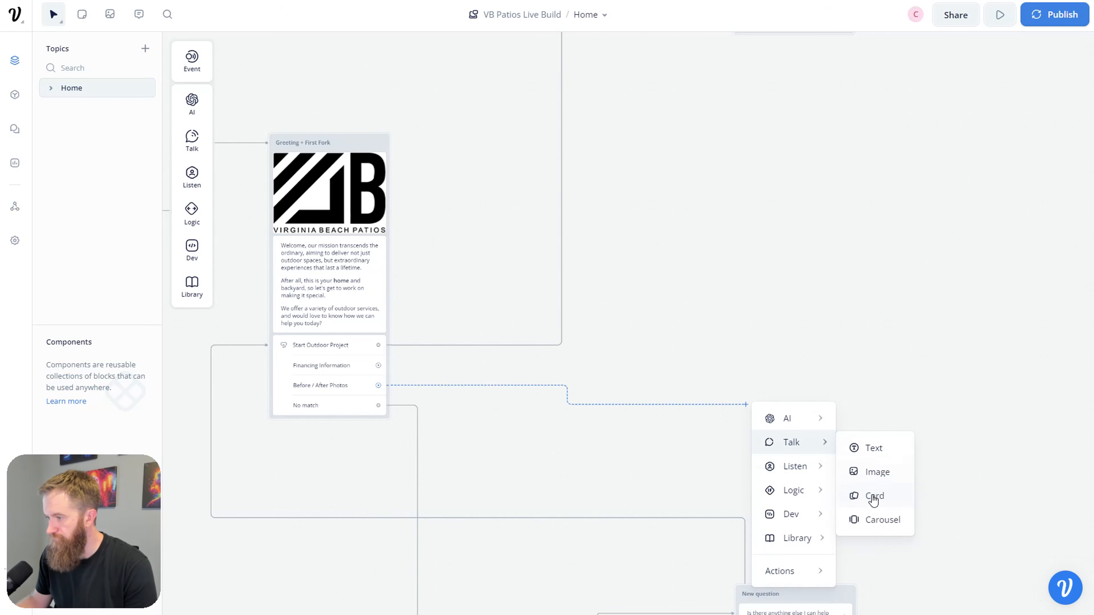
left_click(857, 520)
scroll(628, 321, "right", 5)
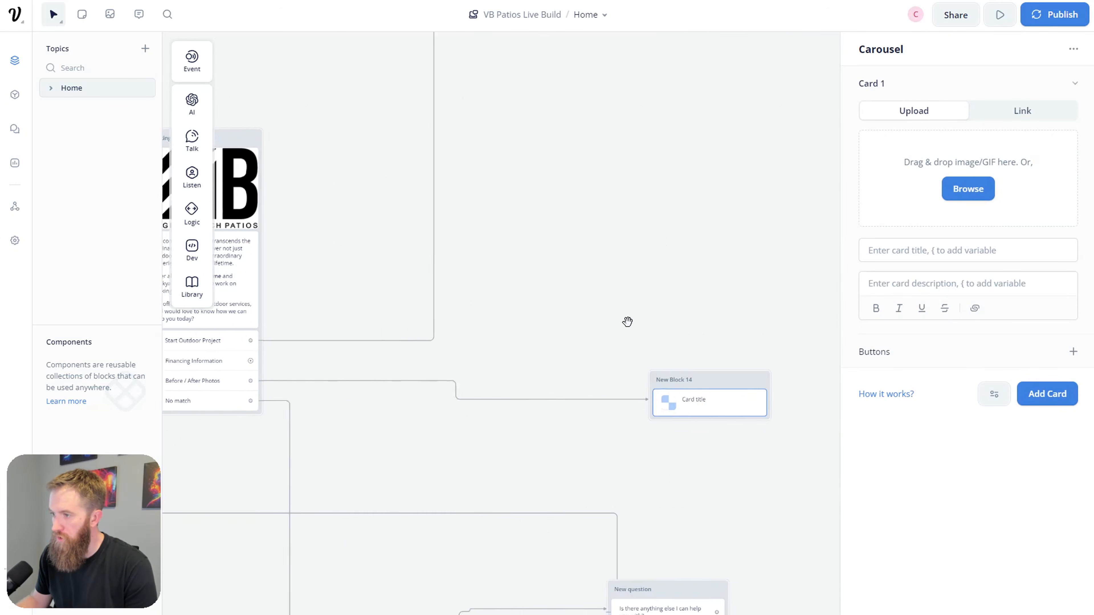
left_click_drag(632, 372, 467, 390)
Step: Title the new carousel block 'Project Carousel'
double_click(468, 390)
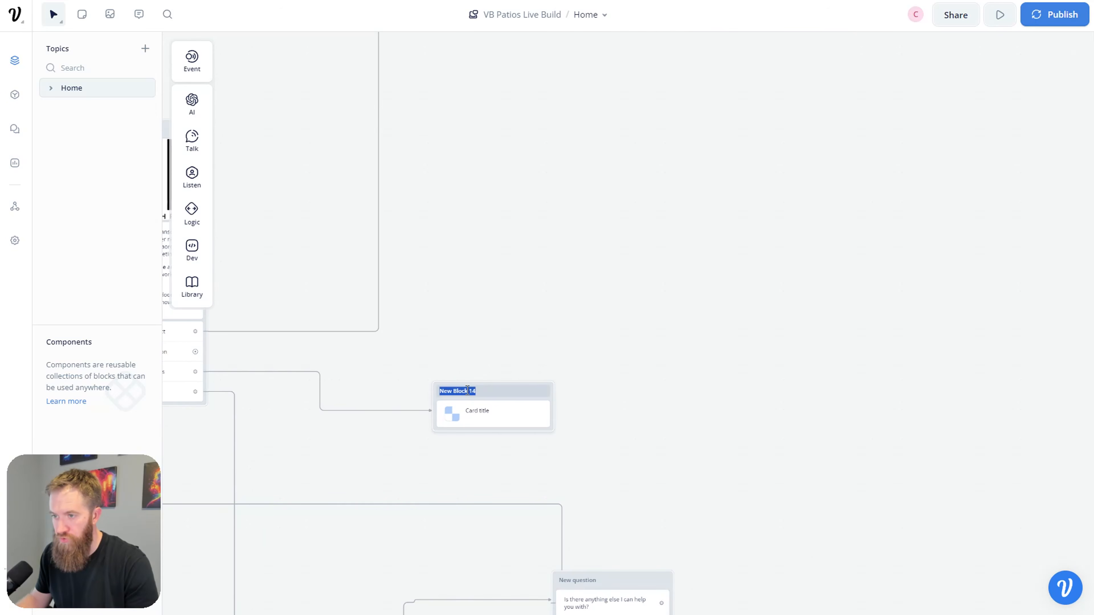
type("Project")
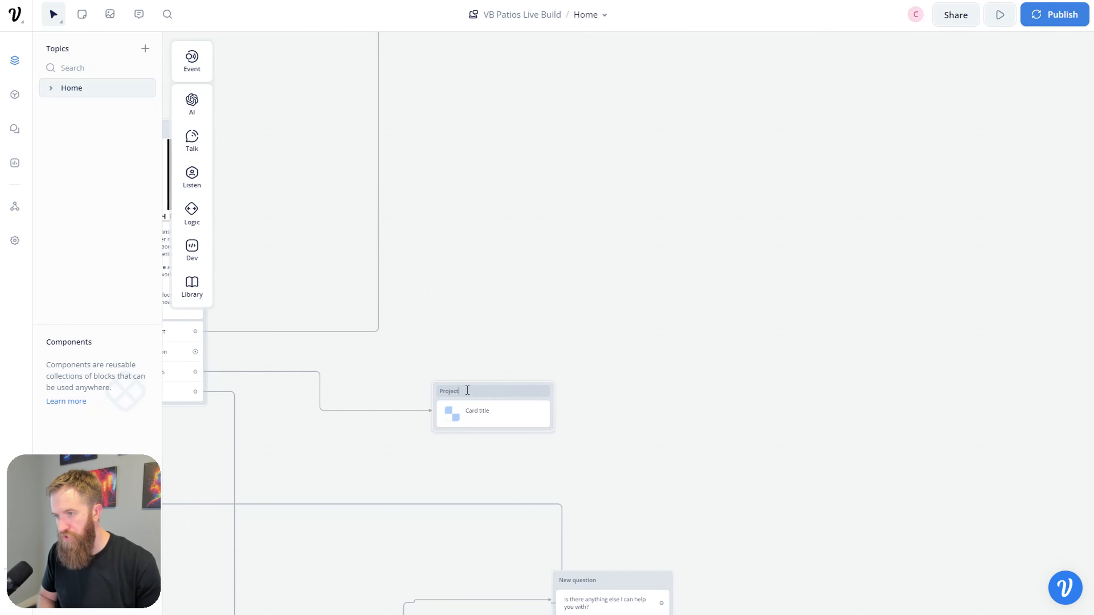
type(" Carosuel")
key("BackSpace")
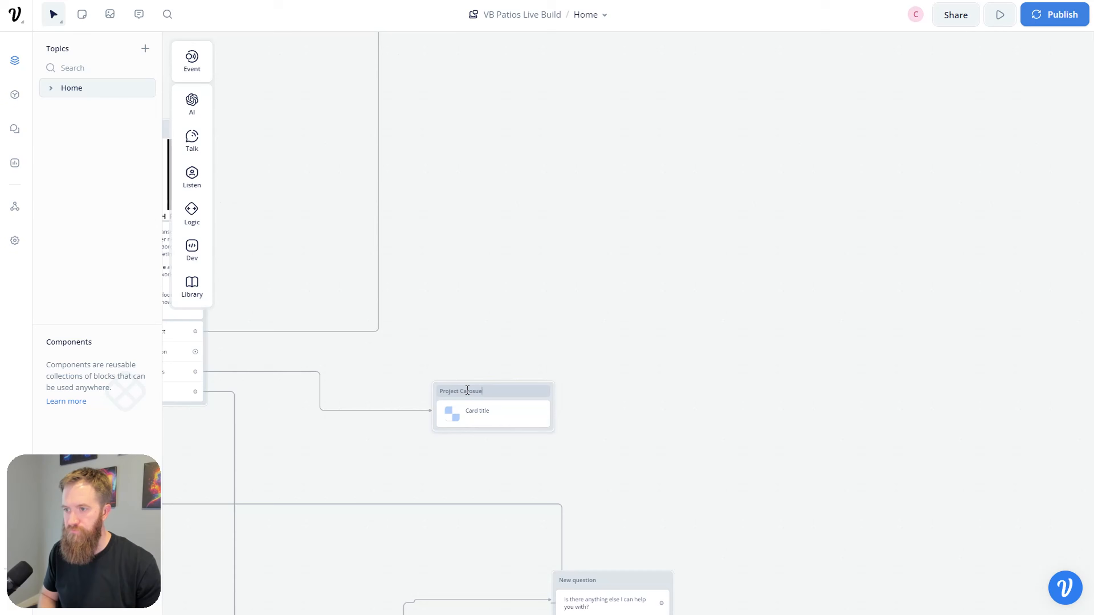
type("el")
key("BackSpace")
key("BackSpace")
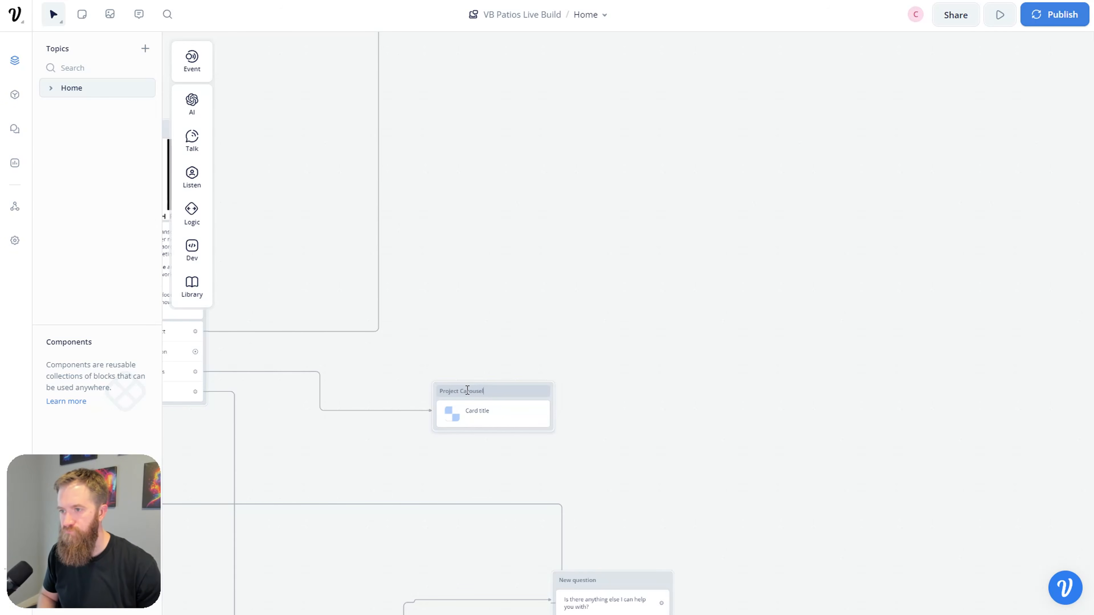
left_click(659, 352)
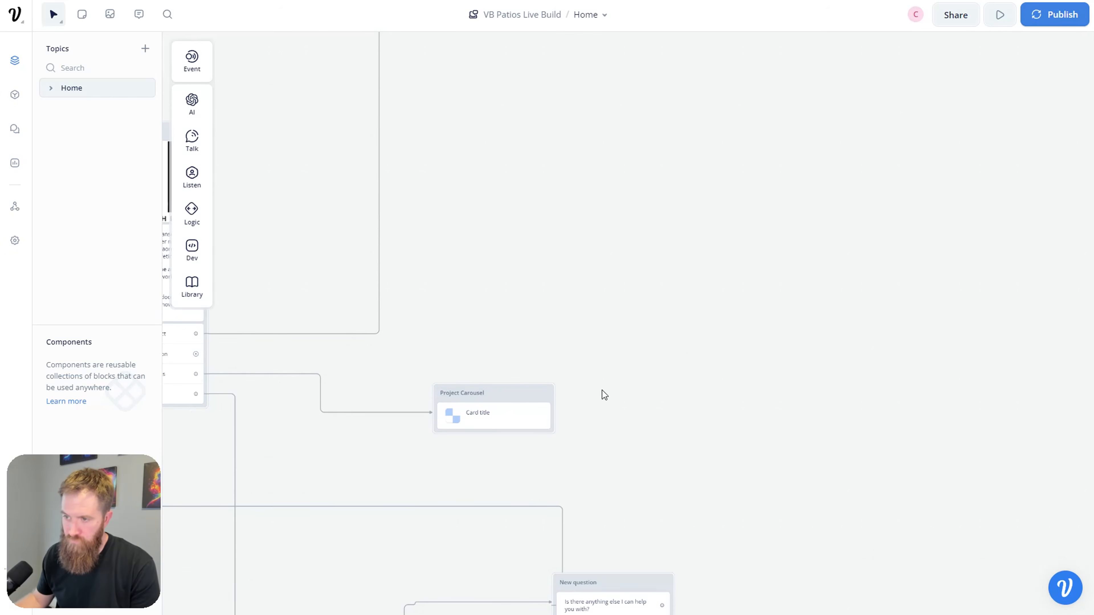
Step: Add three more cards so Project Carousel has four, and move the block up and right
left_click(498, 415)
left_click(1047, 394)
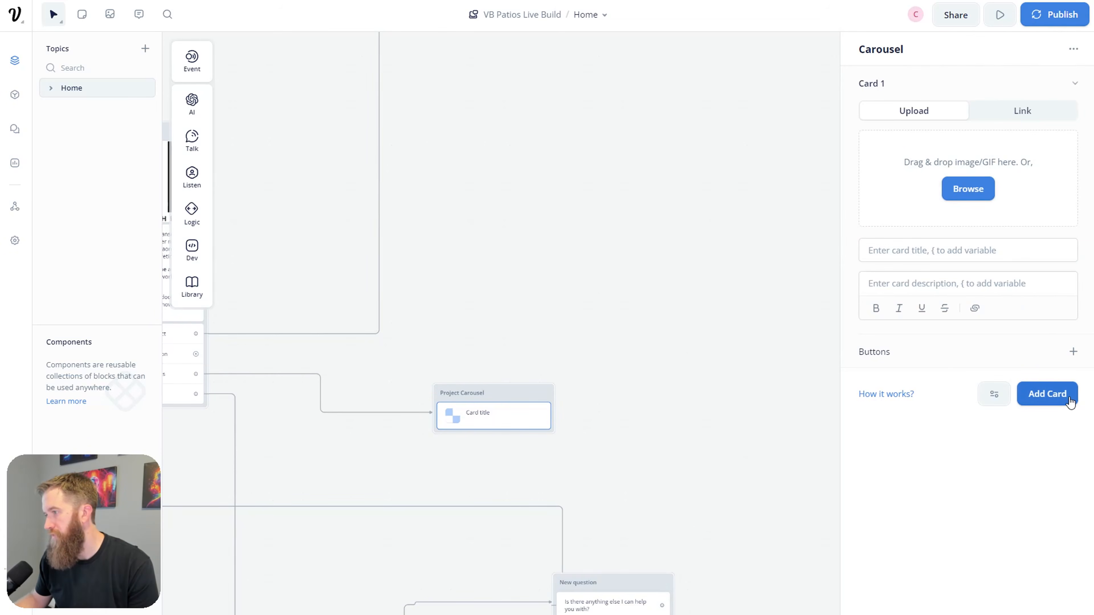
left_click(1047, 593)
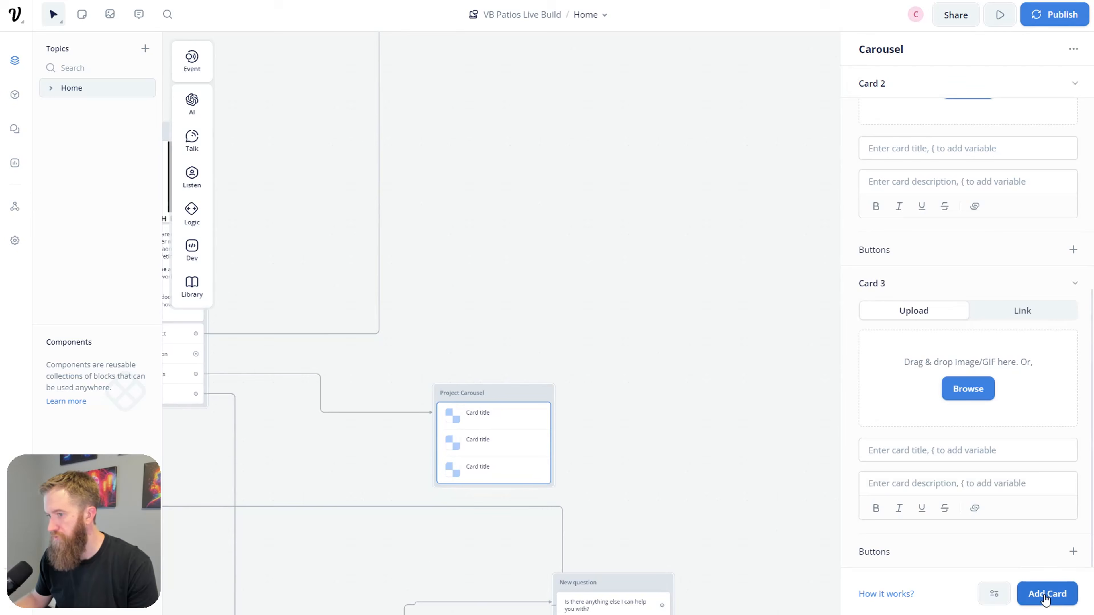
left_click(1048, 593)
left_click_drag(512, 391, 539, 347)
Step: Title the first two cards 'Outdoor Patio Example' and 'Driveway Example'
left_click(520, 383)
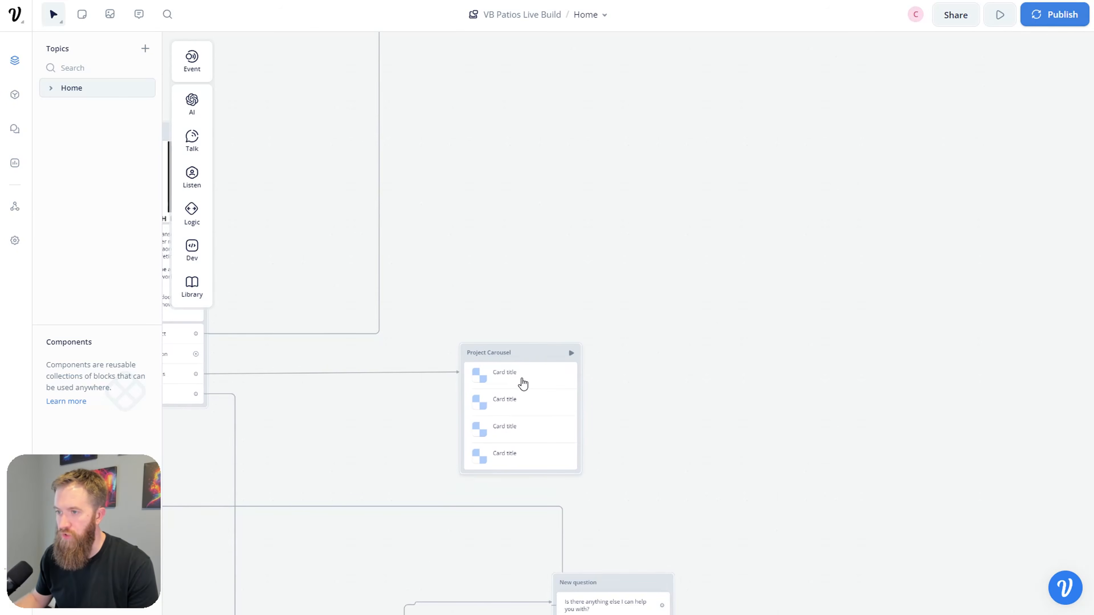
scroll(896, 313, "up", 10)
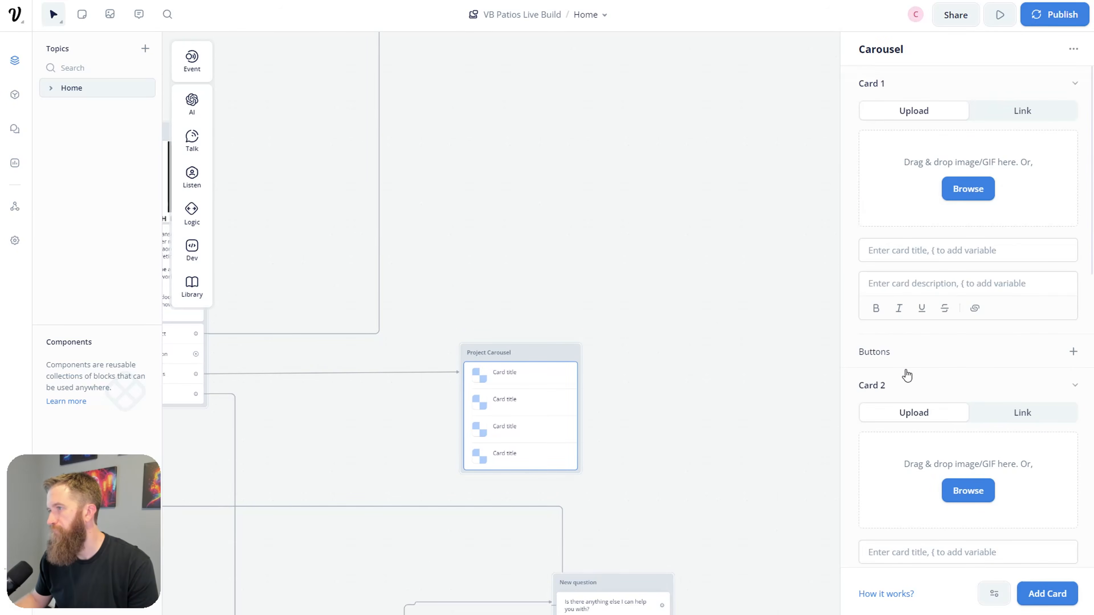
left_click(940, 254)
type("Out")
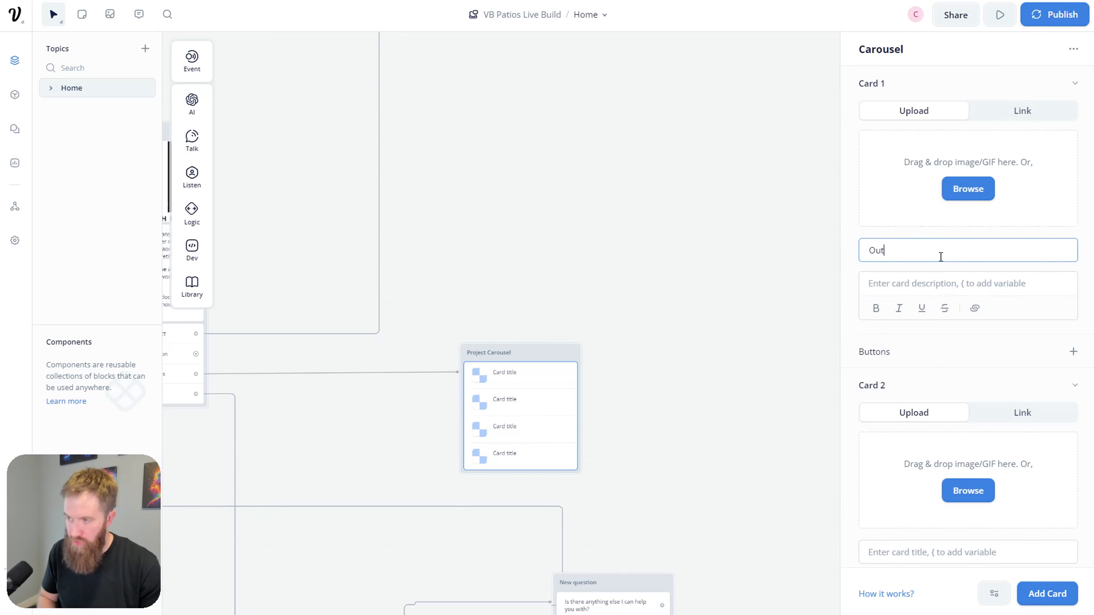
type("door Patio Example")
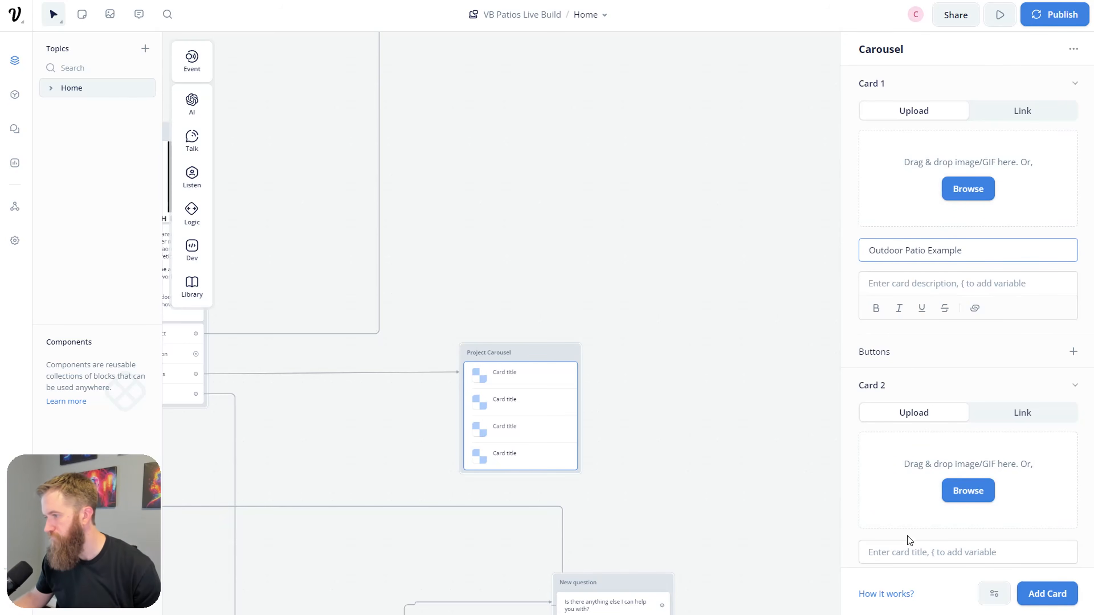
left_click(901, 553)
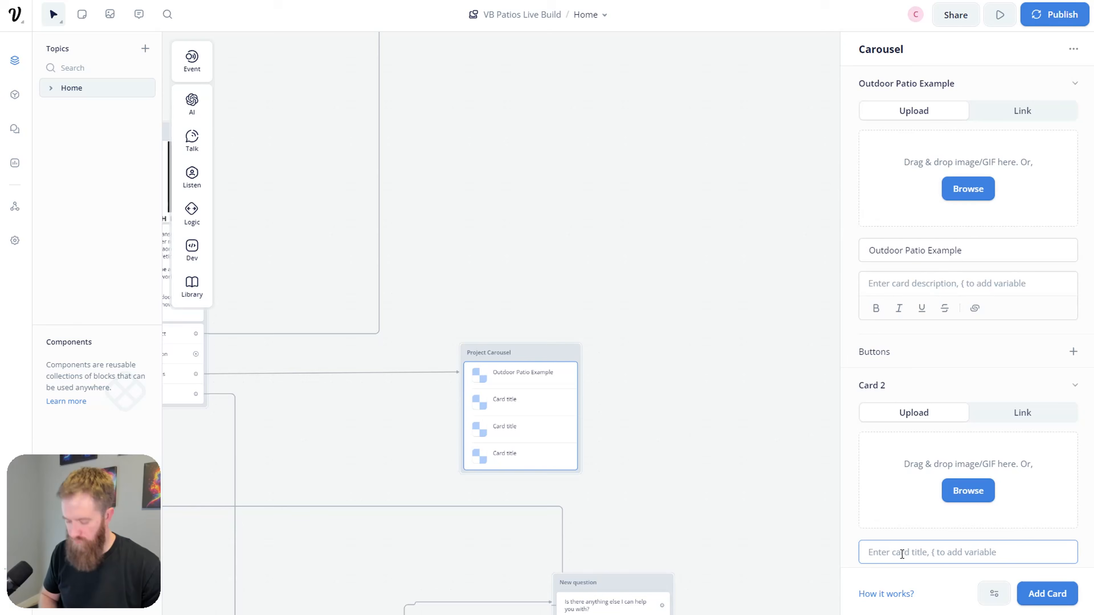
type("Driveway Example")
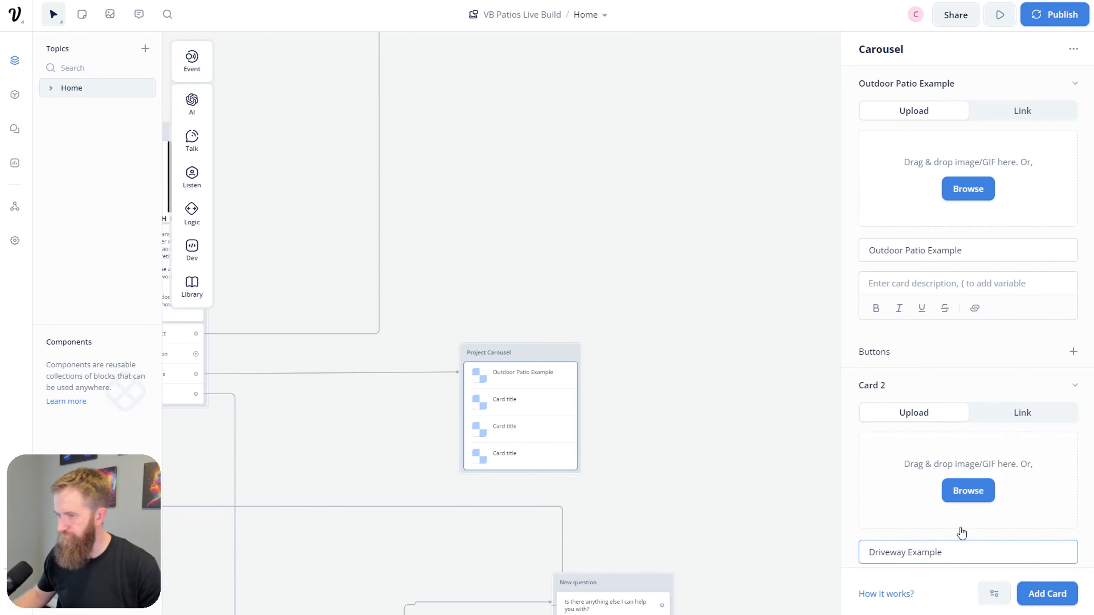
Step: Title the third card 'Pool Example'
scroll(974, 496, "down", 6)
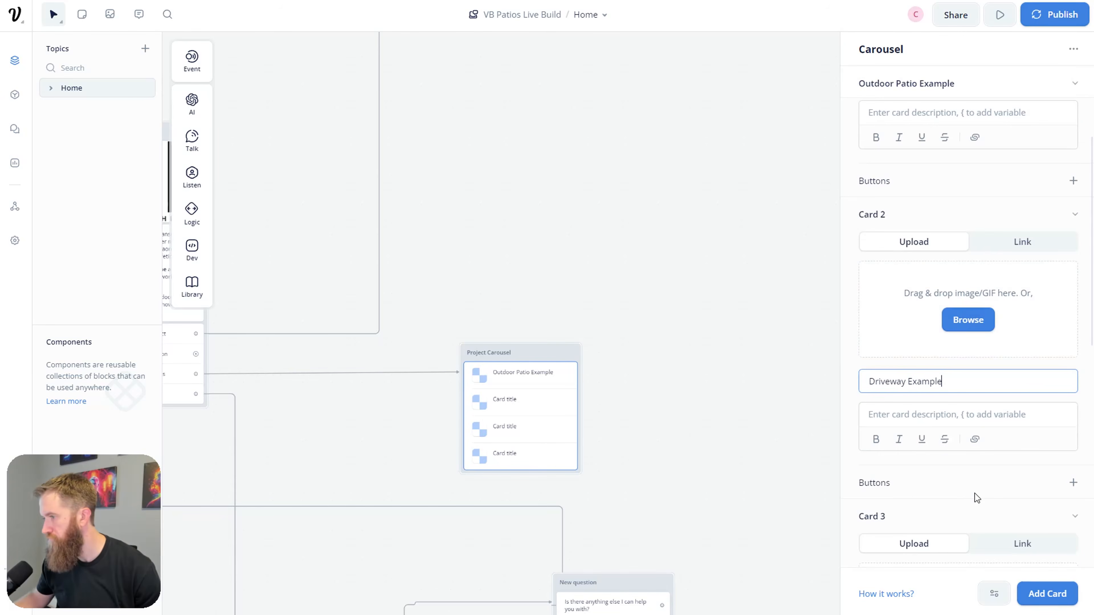
scroll(927, 455, "down", 2)
left_click(927, 454)
type("Pool Example")
key("BackSpace")
key("BackSpace")
type("le")
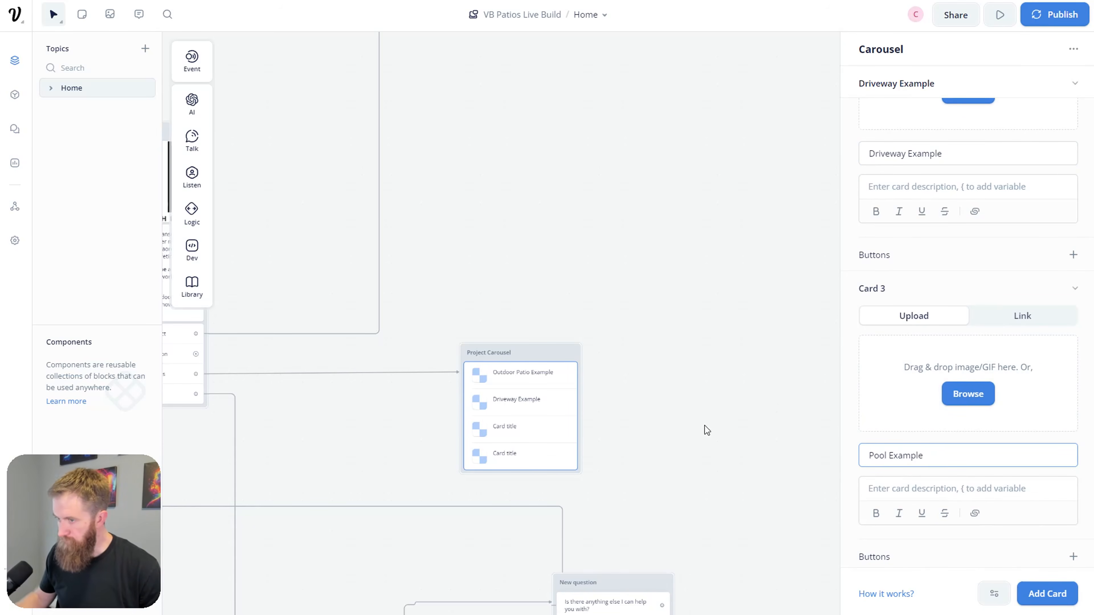
scroll(704, 435, "down", 1)
left_click(552, 455)
Step: Title the fourth card 'BBQ Grilling Station Example'
scroll(782, 459, "down", 1)
scroll(774, 462, "up", 2)
scroll(941, 475, "down", 1)
scroll(941, 476, "down", 5)
left_click(917, 450)
type("BBQ Grilling STation")
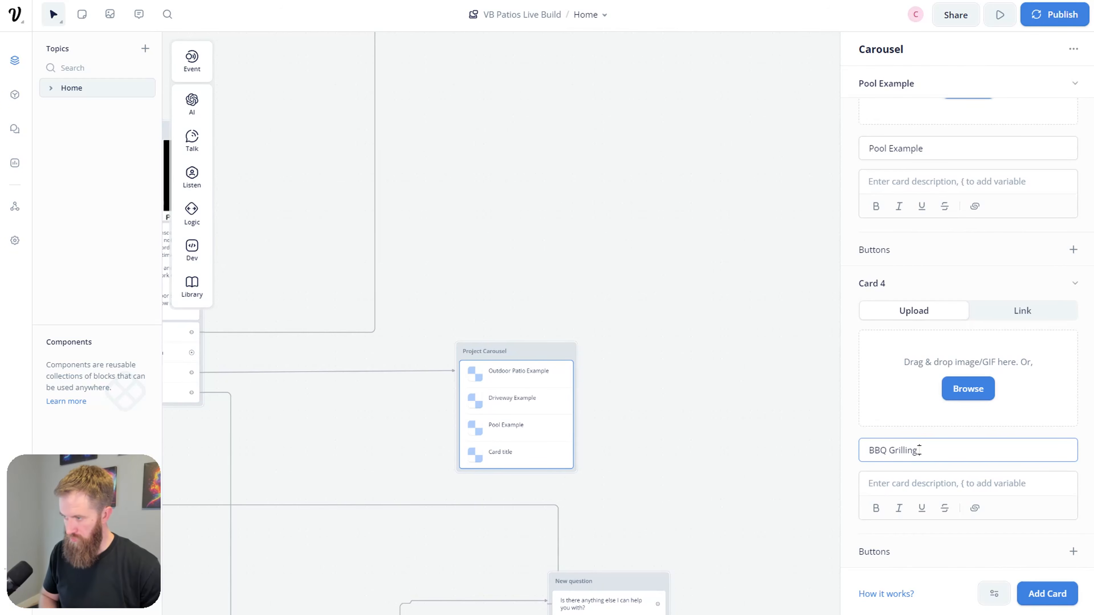
key("BackSpace")
key("BackSpace")
key("BackSpace")
key("BackSpace")
key("BackSpace")
key("BackSpace")
type("tation Example")
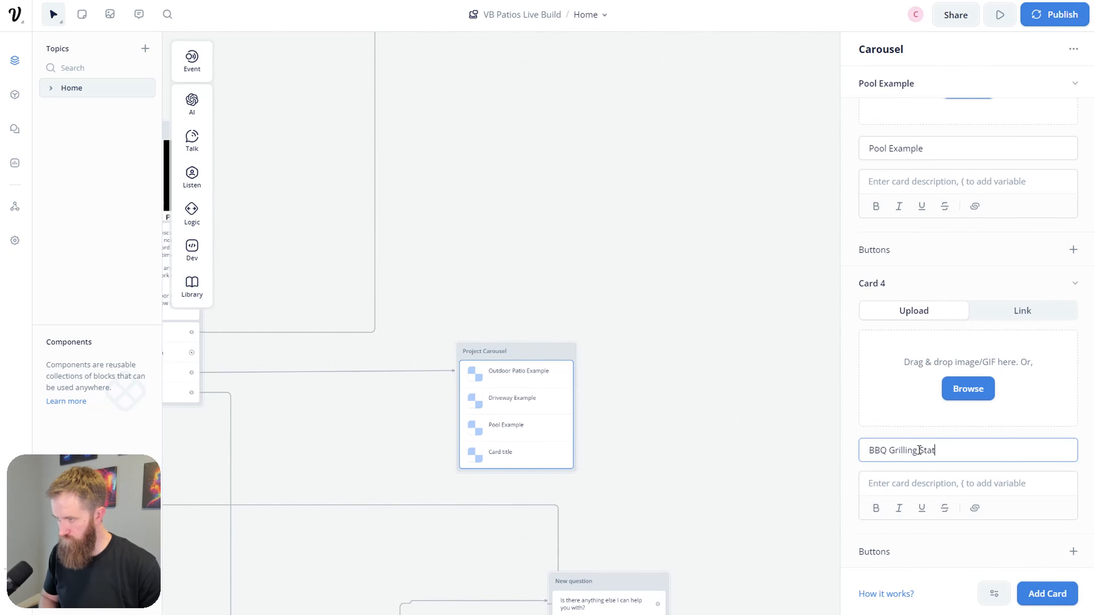
left_click(694, 486)
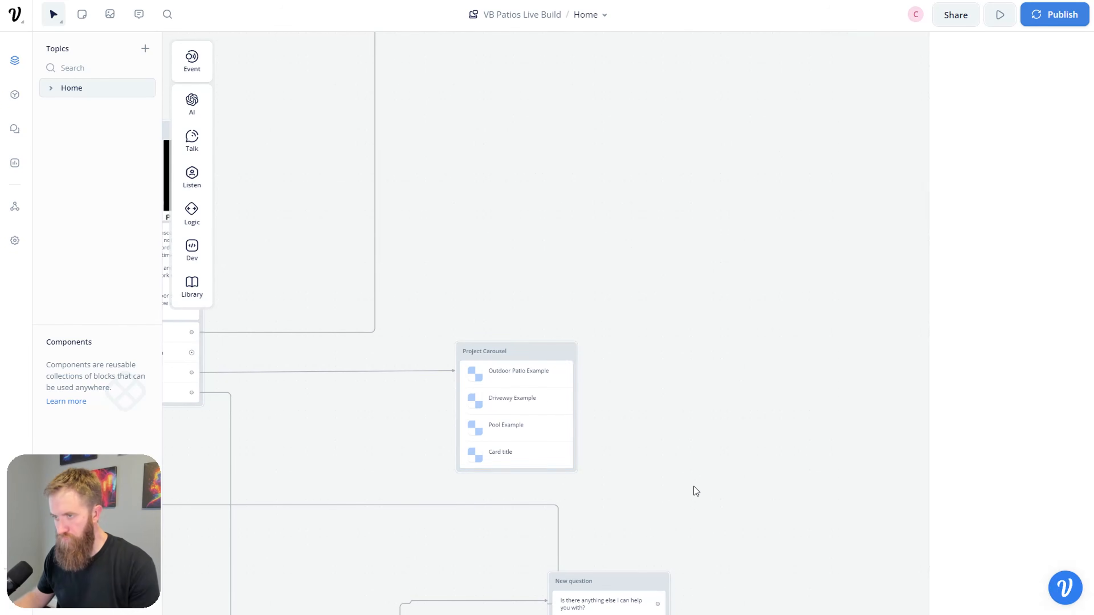
left_click_drag(694, 486, 696, 430)
left_click(495, 321)
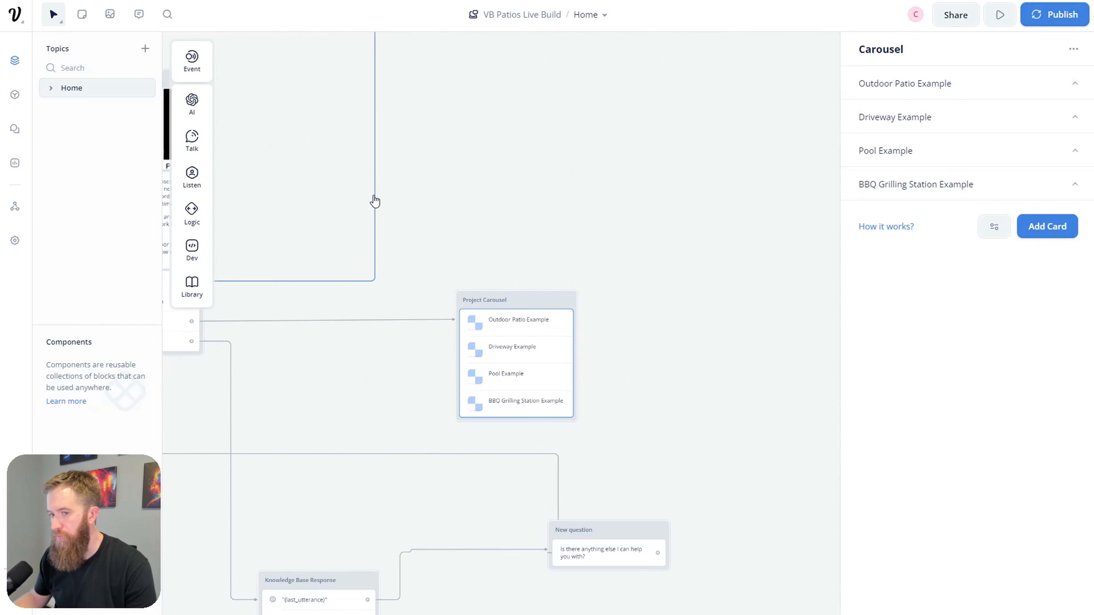
Step: Give the Outdoor Patio Example card a button labelled 'Before / After Photos'
left_click(911, 86)
left_click_drag(735, 355, 594, 307)
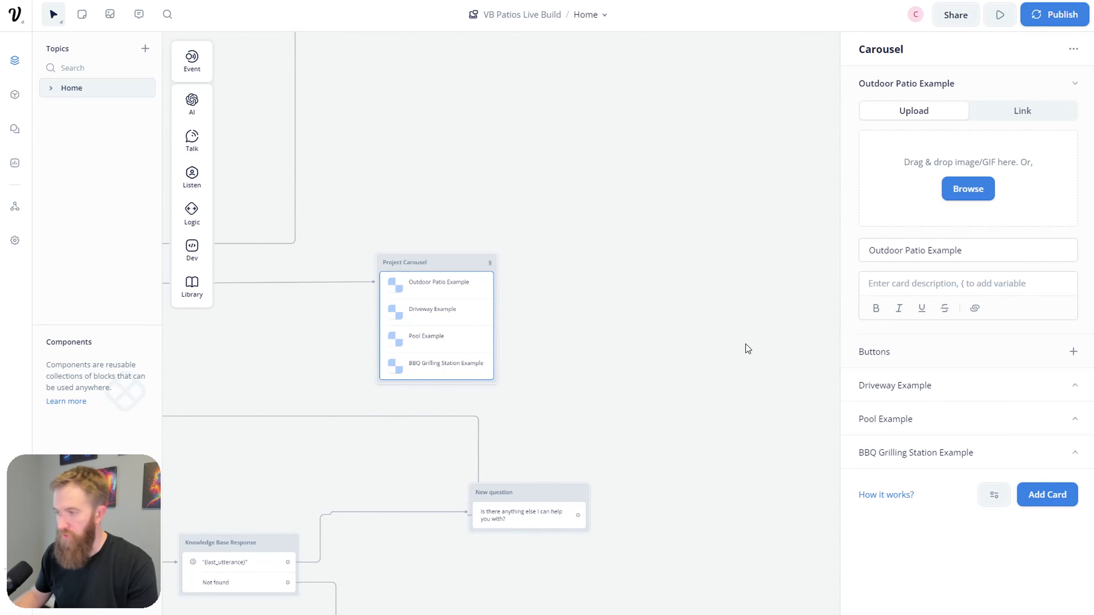
left_click(1073, 352)
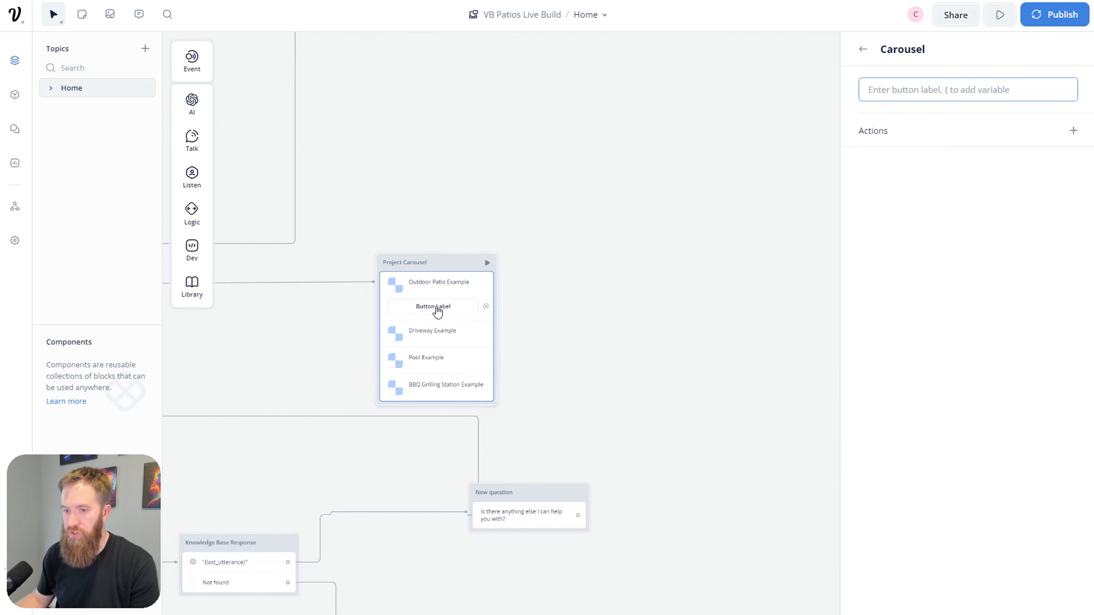
type("Before / Af")
mouse_move(900, 127)
type("ter Photos")
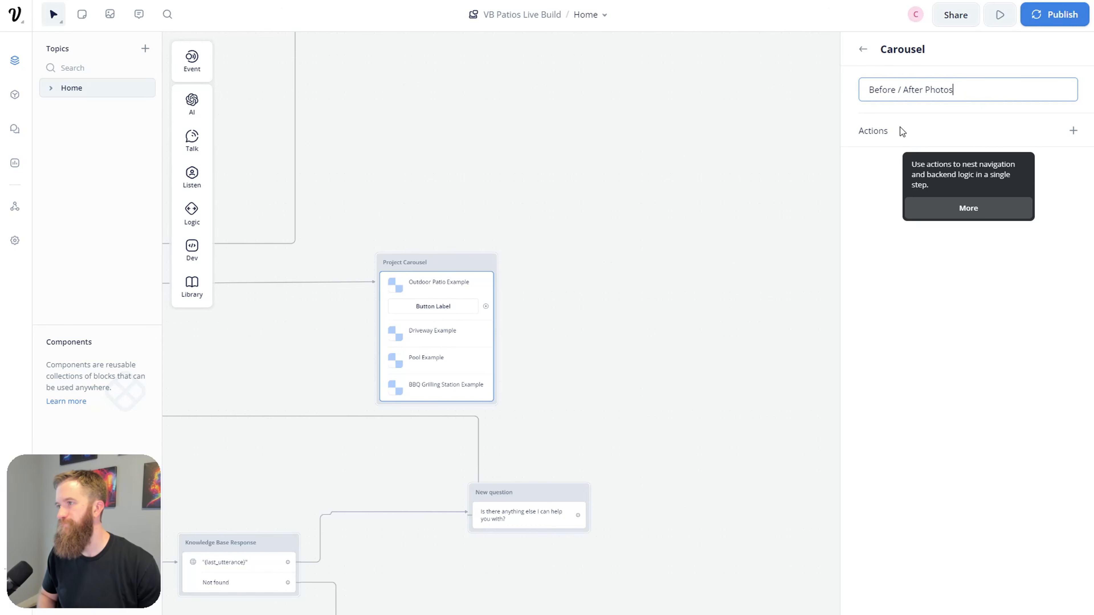
left_click(731, 309)
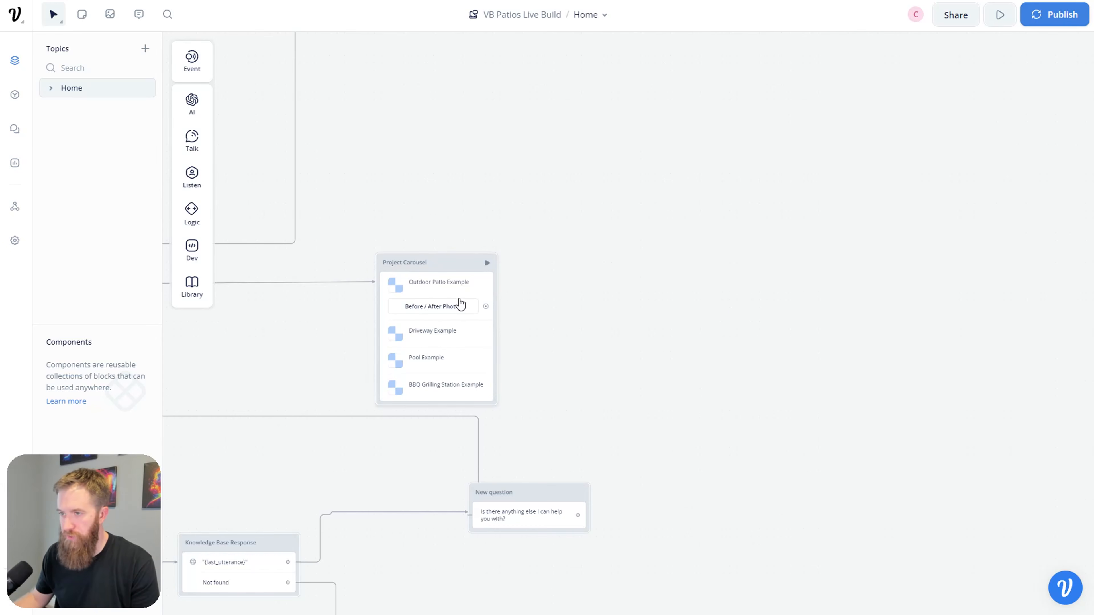
scroll(269, 328, "left", 6)
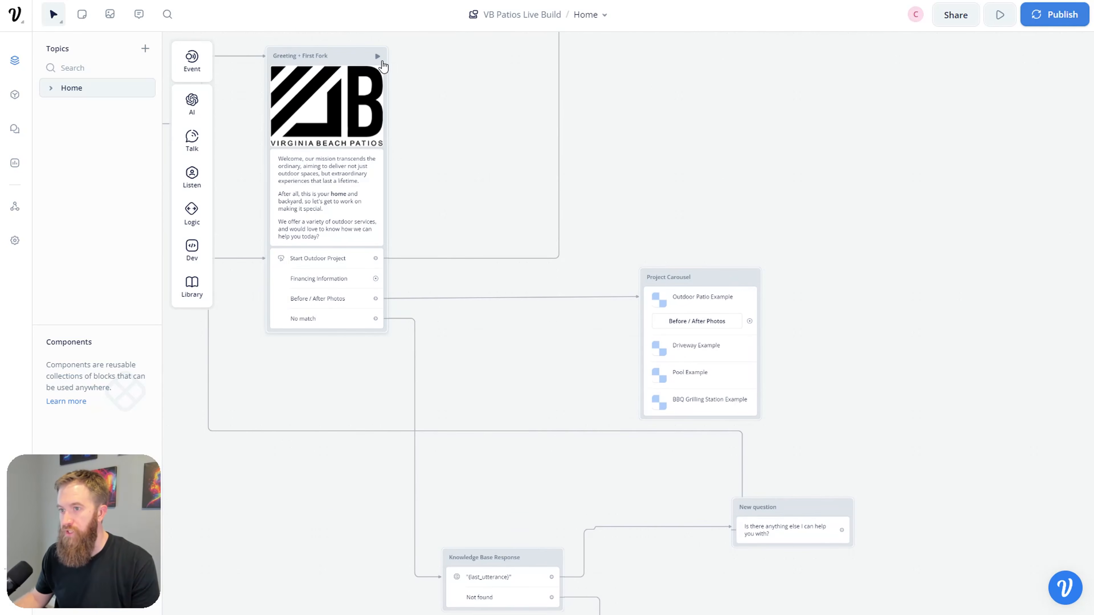
Step: Test-run the agent, browse back and forth through the carousel cards, then return to the designer
left_click(752, 278)
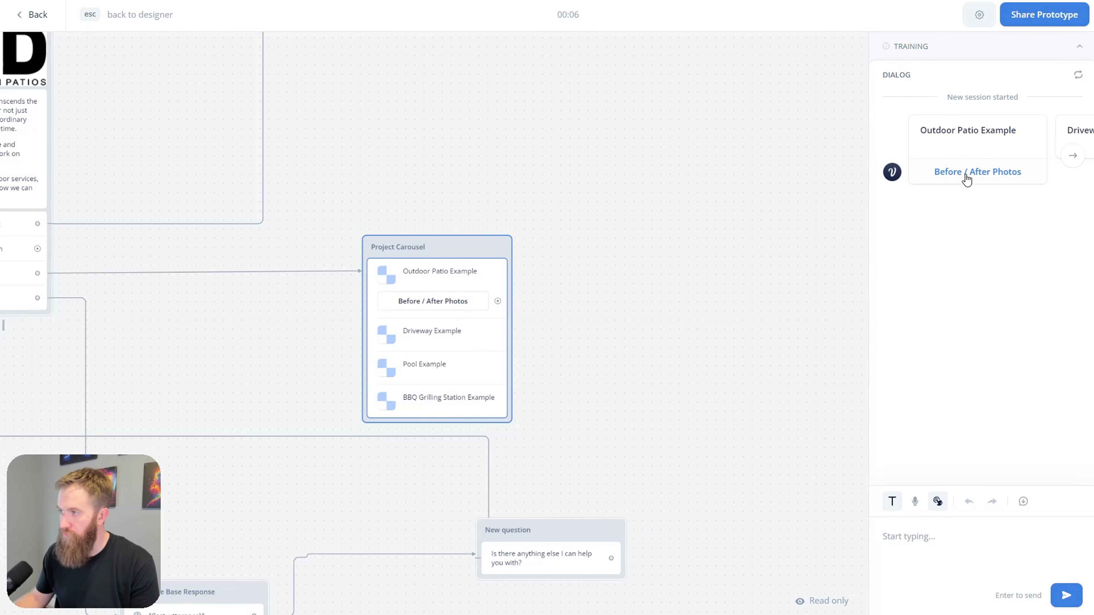
left_click(1072, 159)
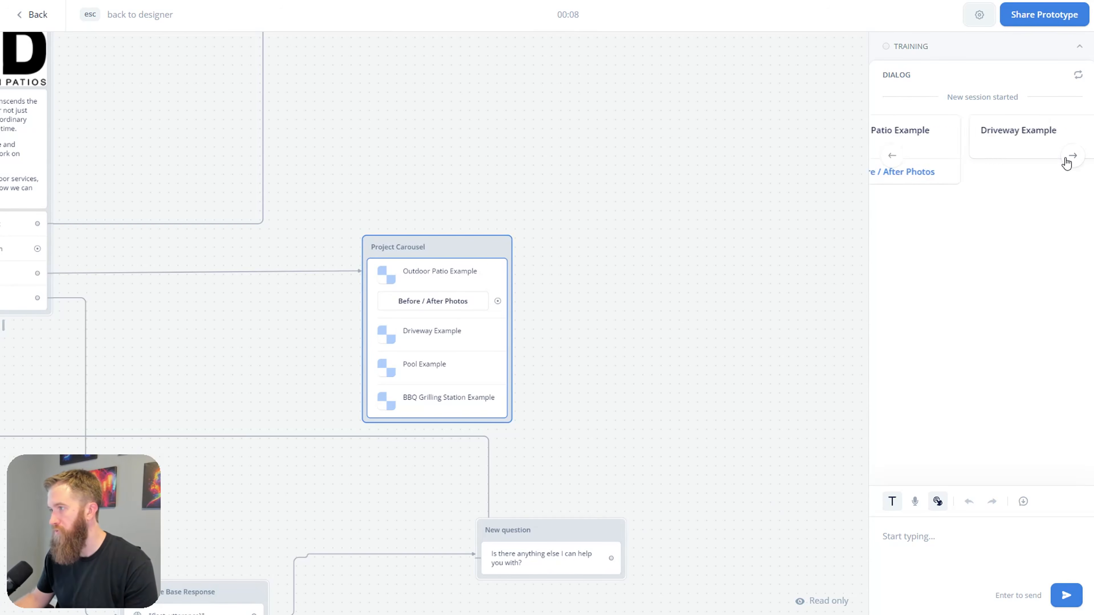
left_click(1071, 158)
left_click(891, 166)
left_click(891, 166)
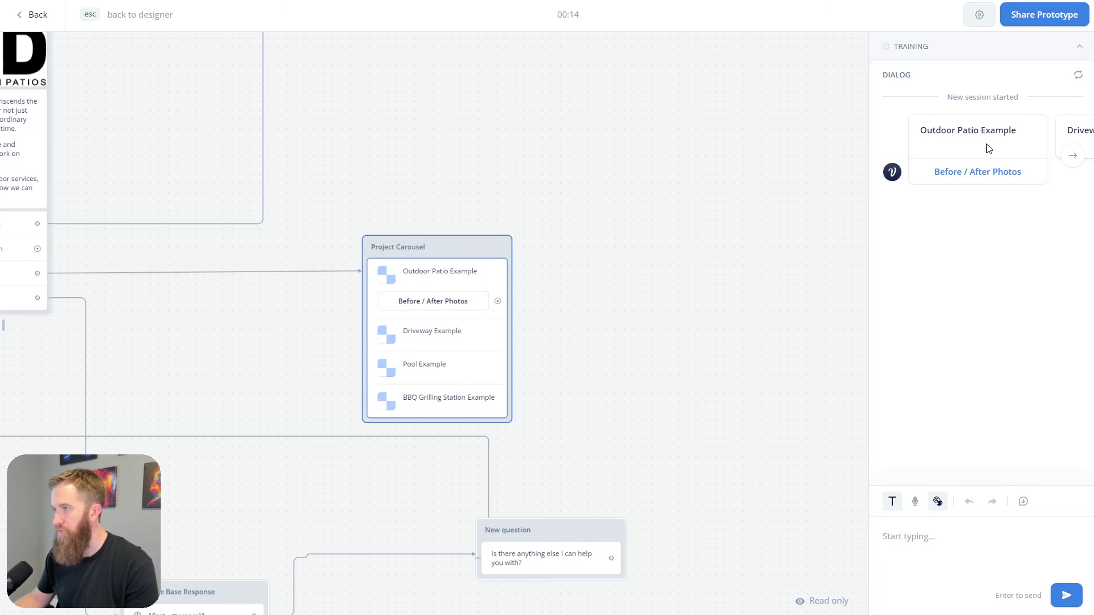
left_click(413, 340)
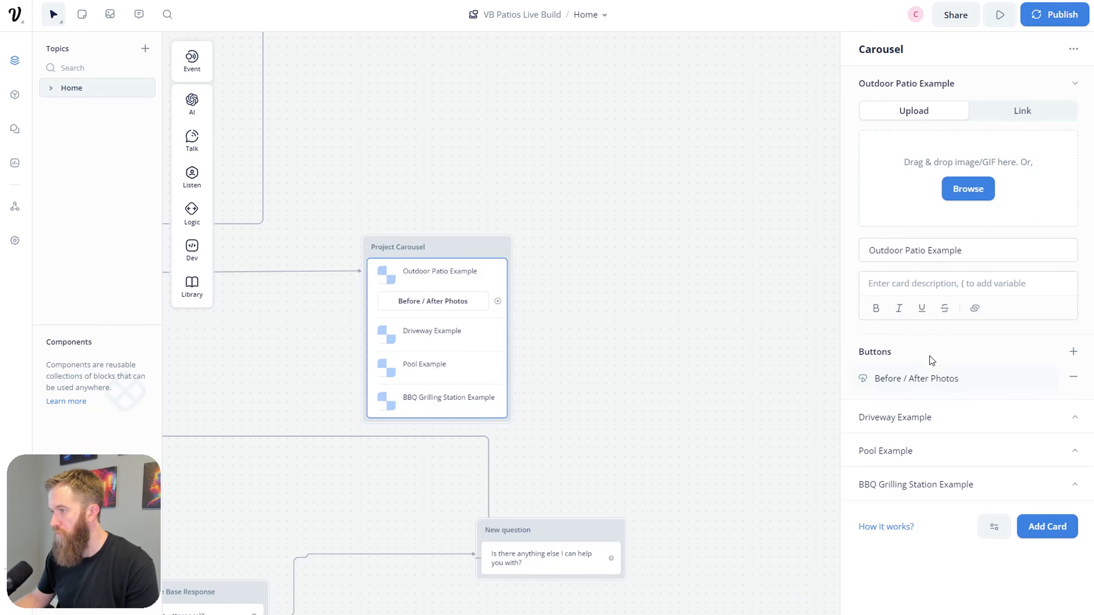
Step: Add a 'Before / After' button to the Driveway Example card
left_click(1050, 431)
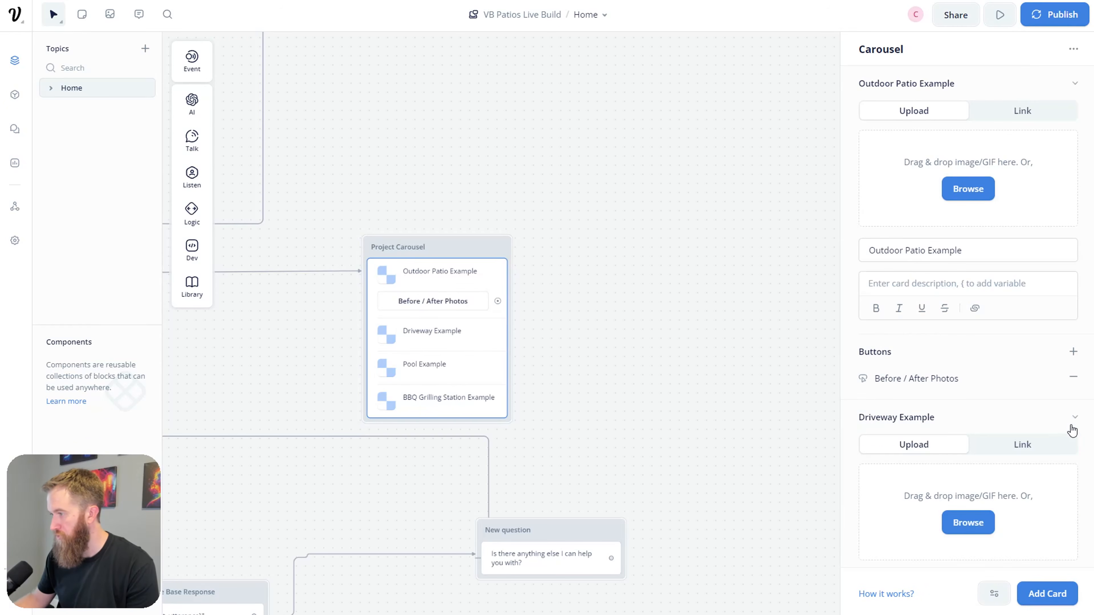
scroll(1059, 344, "down", 5)
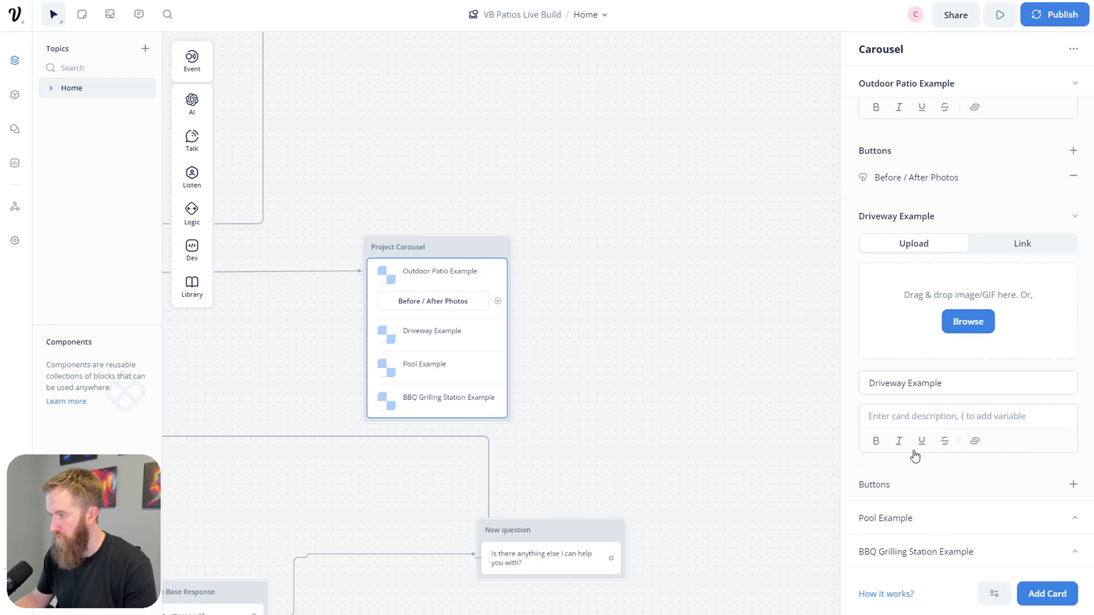
left_click(1073, 484)
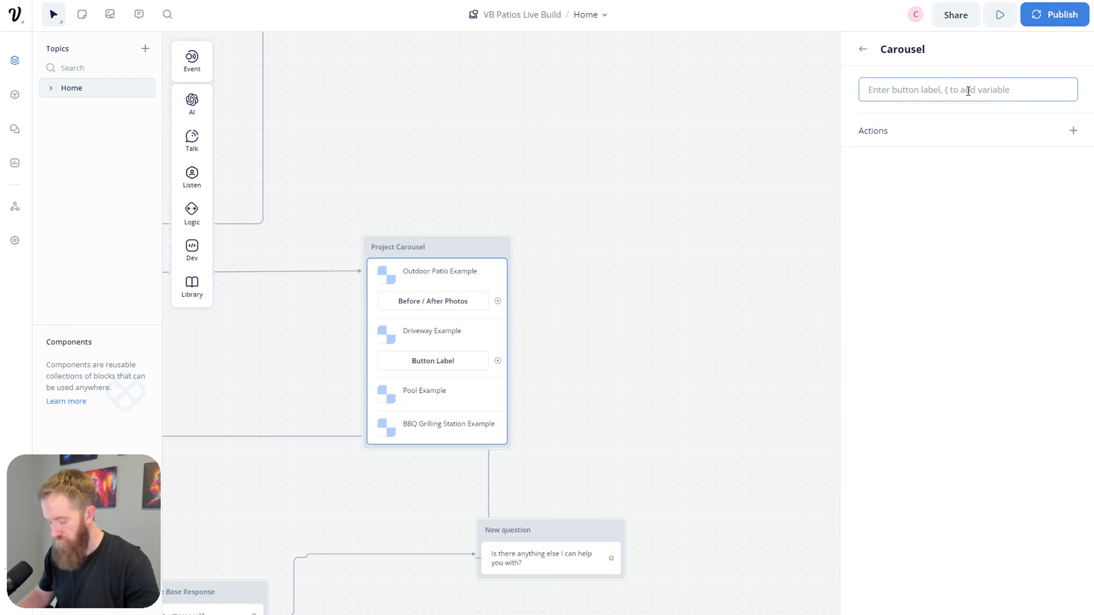
type("Before / After Photos")
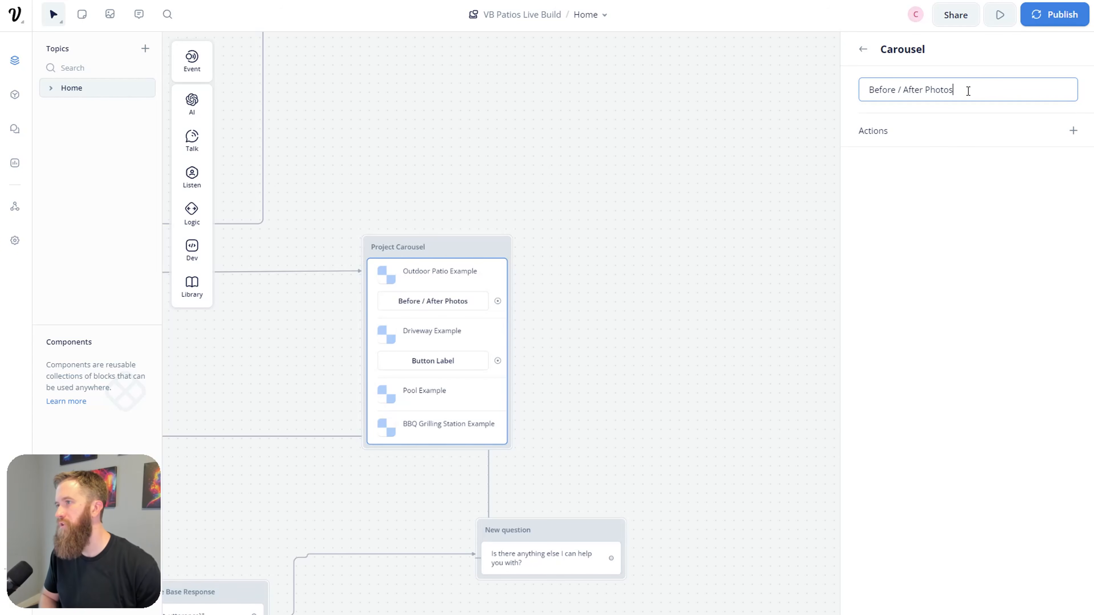
left_click(855, 54)
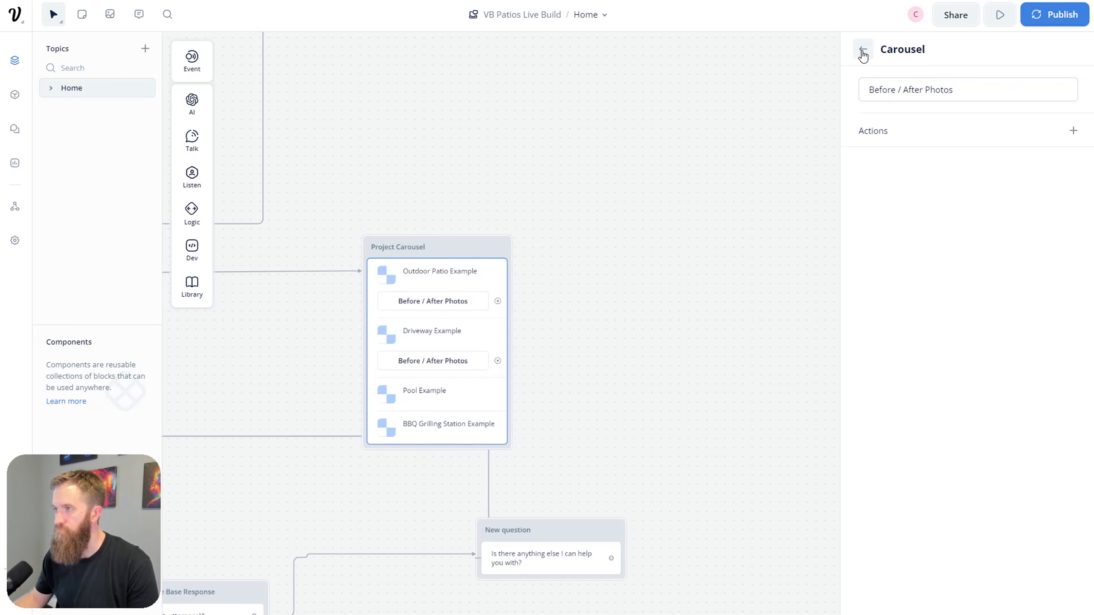
left_click(863, 55)
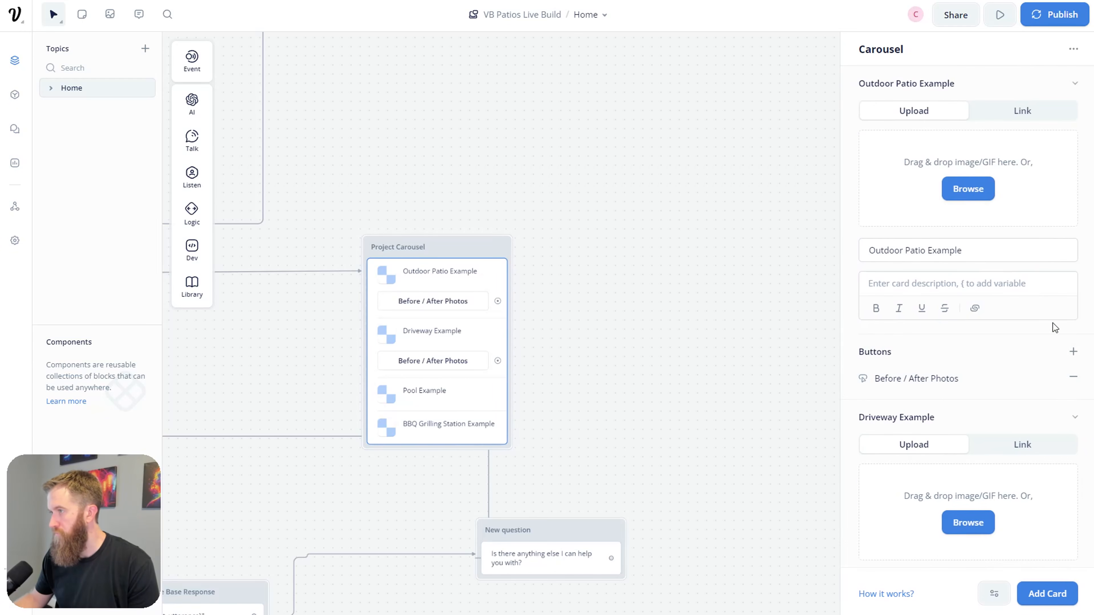
Step: Add 'Before / After Photos' buttons to the Pool Example and BBQ Grilling Station cards
left_click(1073, 521)
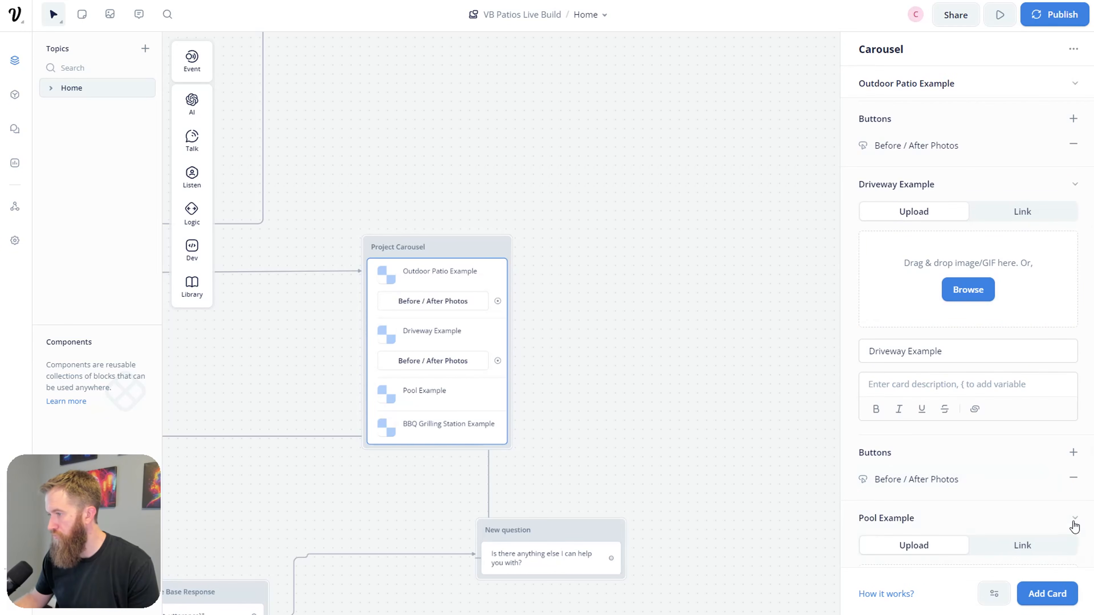
left_click(1074, 520)
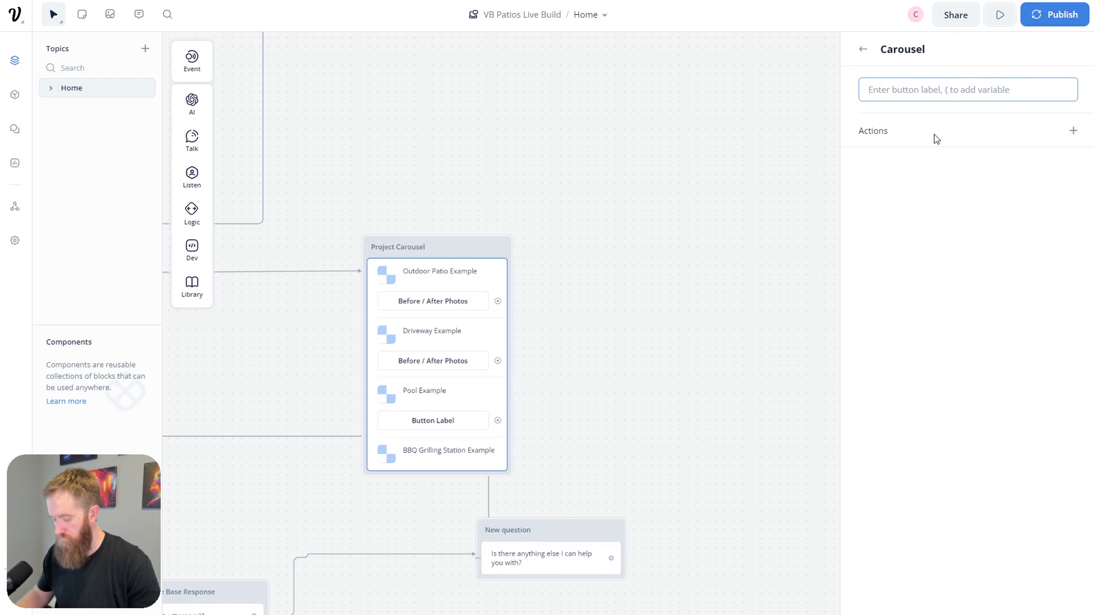
type("Before / After Photos")
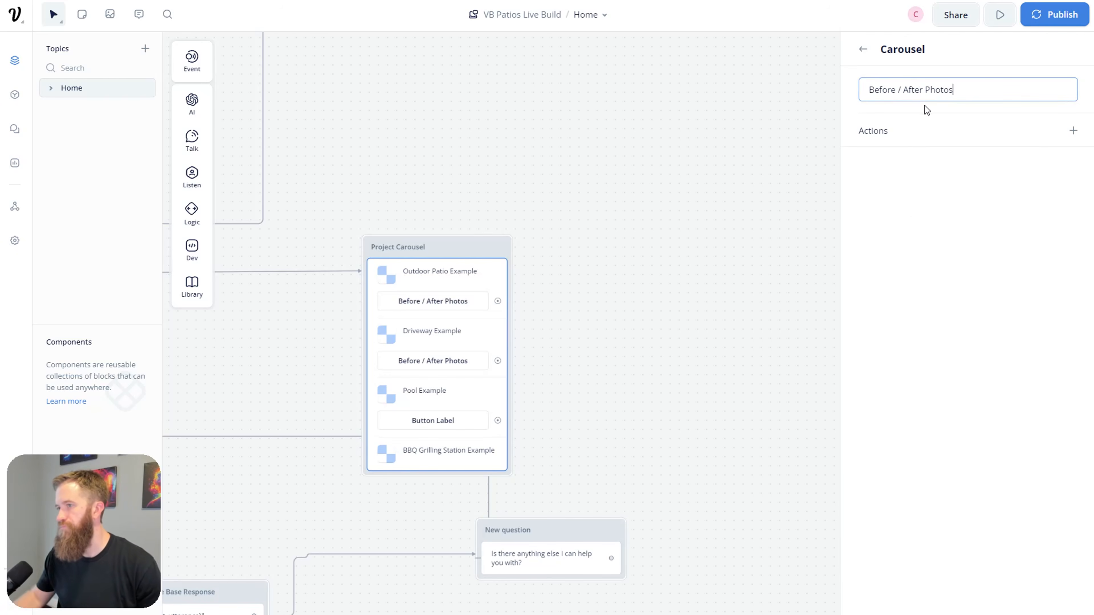
left_click(579, 452)
left_click(454, 466)
scroll(943, 455, "down", 9)
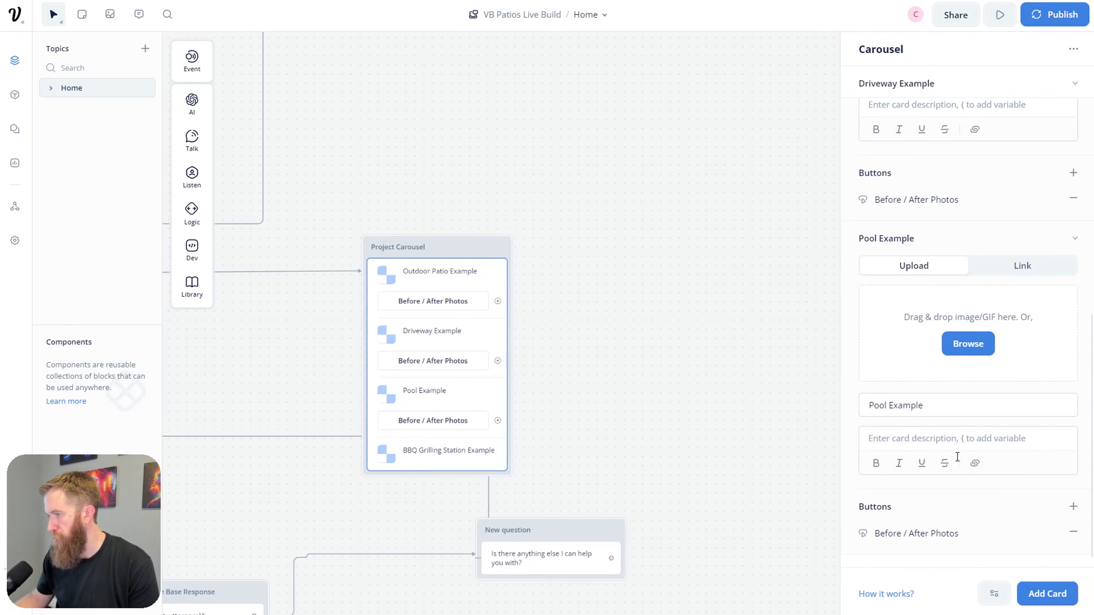
scroll(1051, 499, "down", 4)
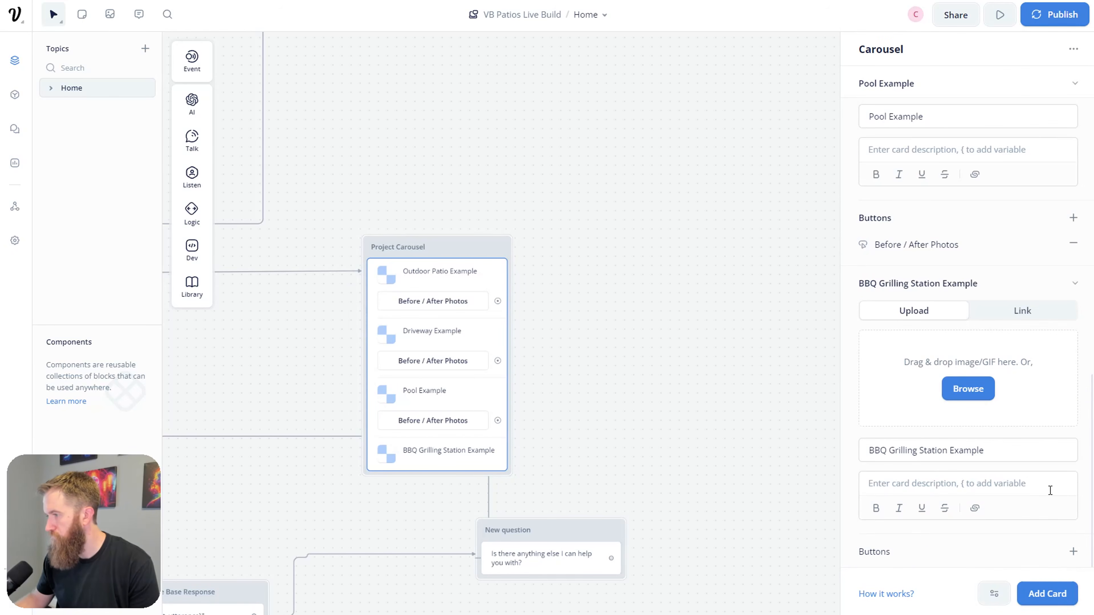
left_click(1073, 553)
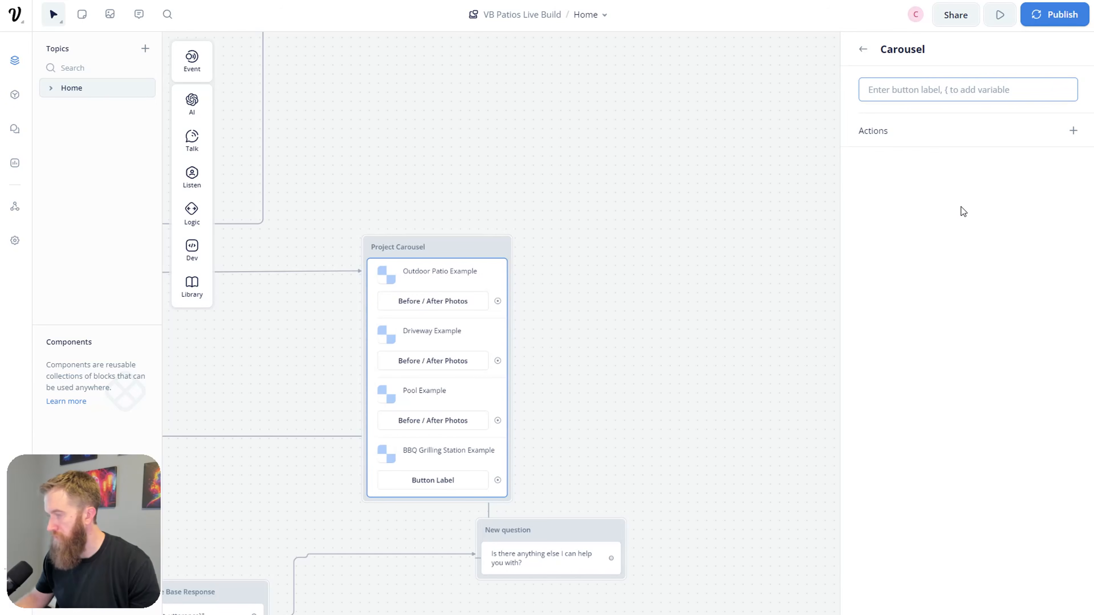
type("Before / Af")
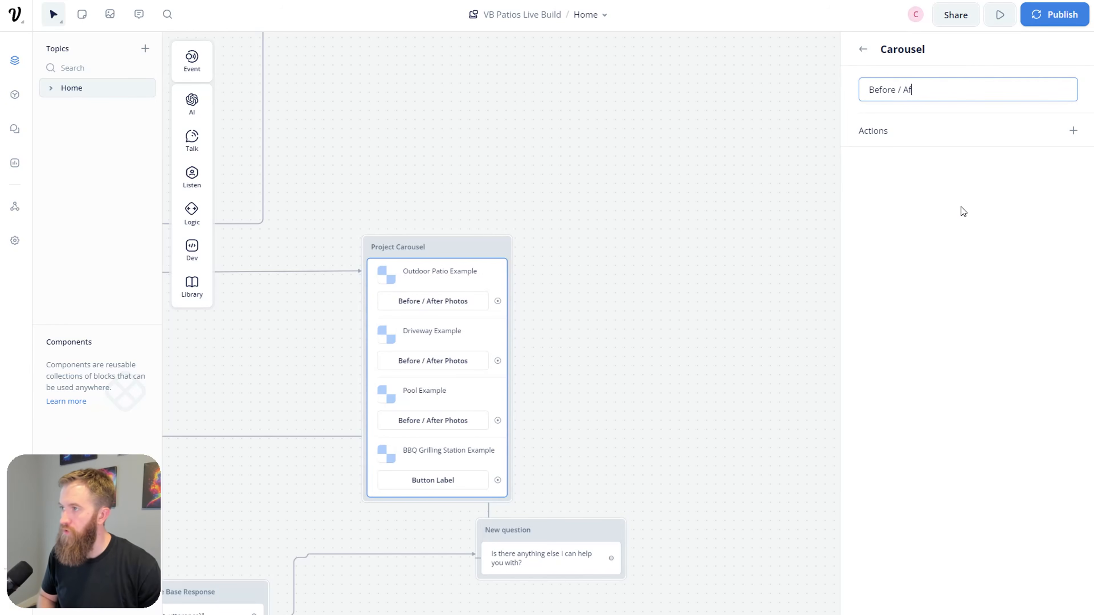
type("ter Photos")
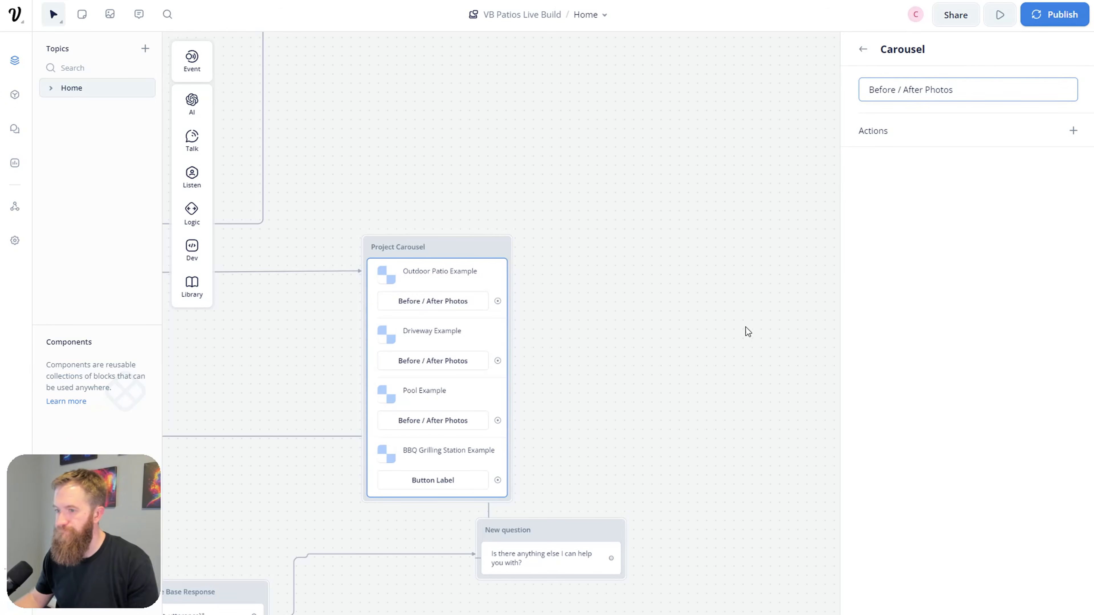
left_click(743, 329)
Step: Browse for an image for the Driveway Example card
left_click(473, 287)
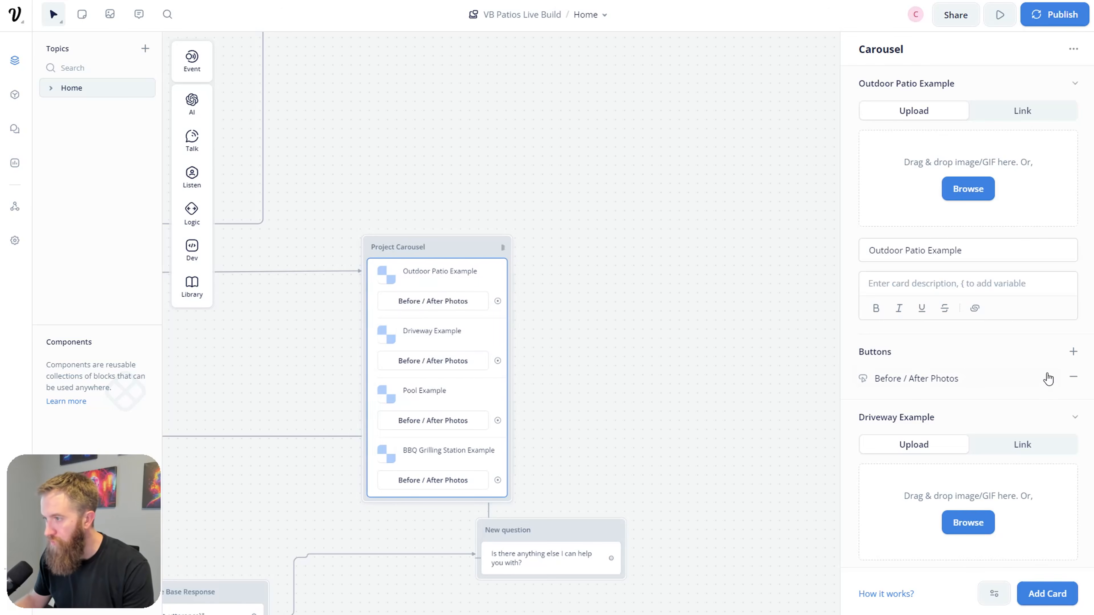
scroll(992, 364, "down", 4)
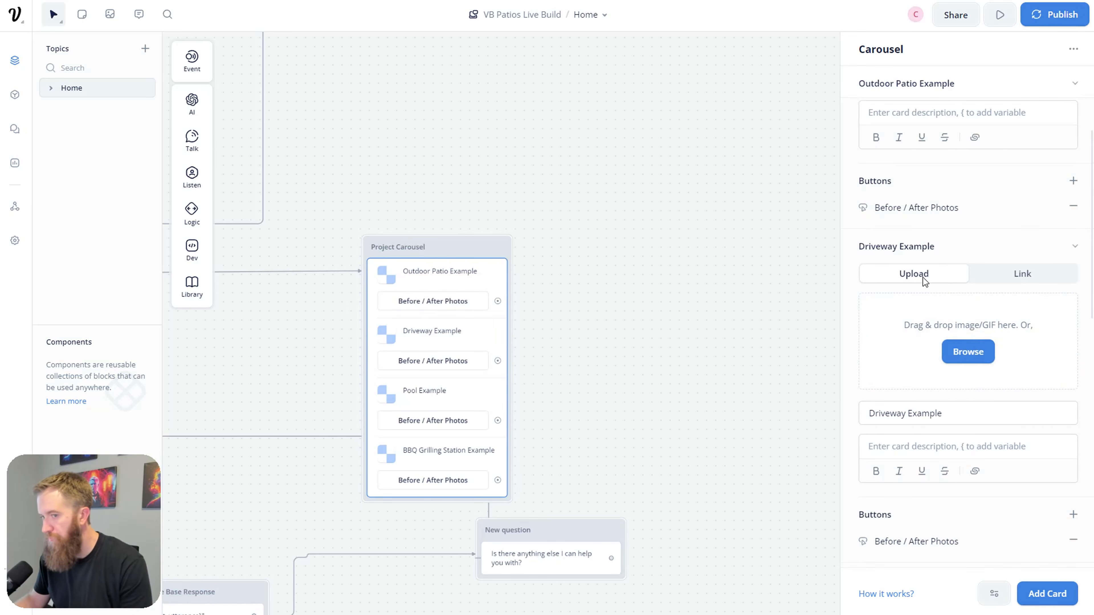
left_click(972, 352)
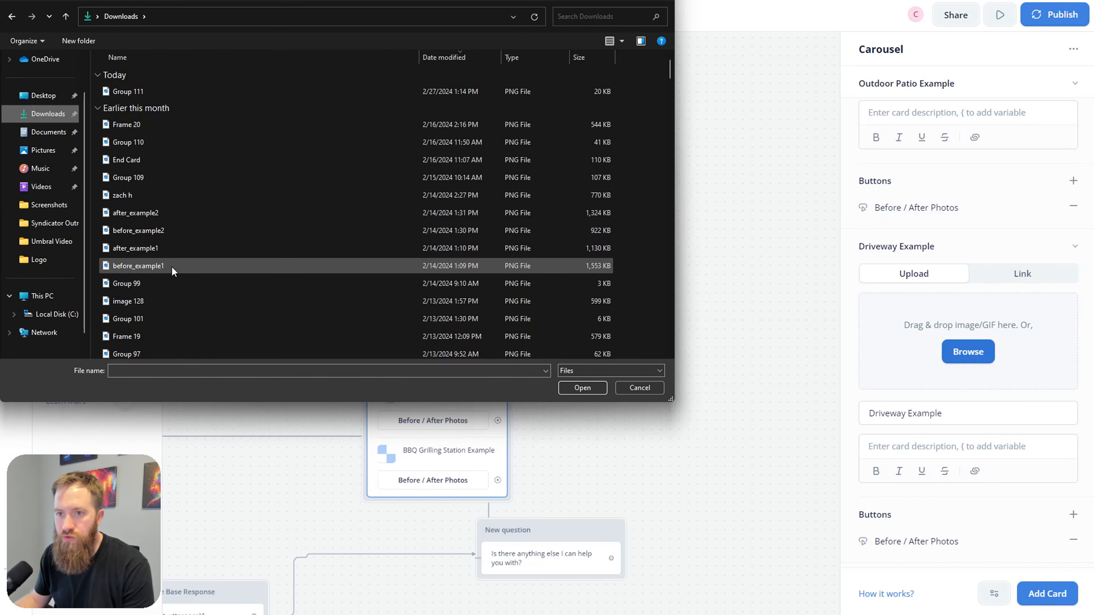
Step: Use before_example1 as the Driveway image and before_example2 as the Outdoor Patio image, then test
double_click(172, 268)
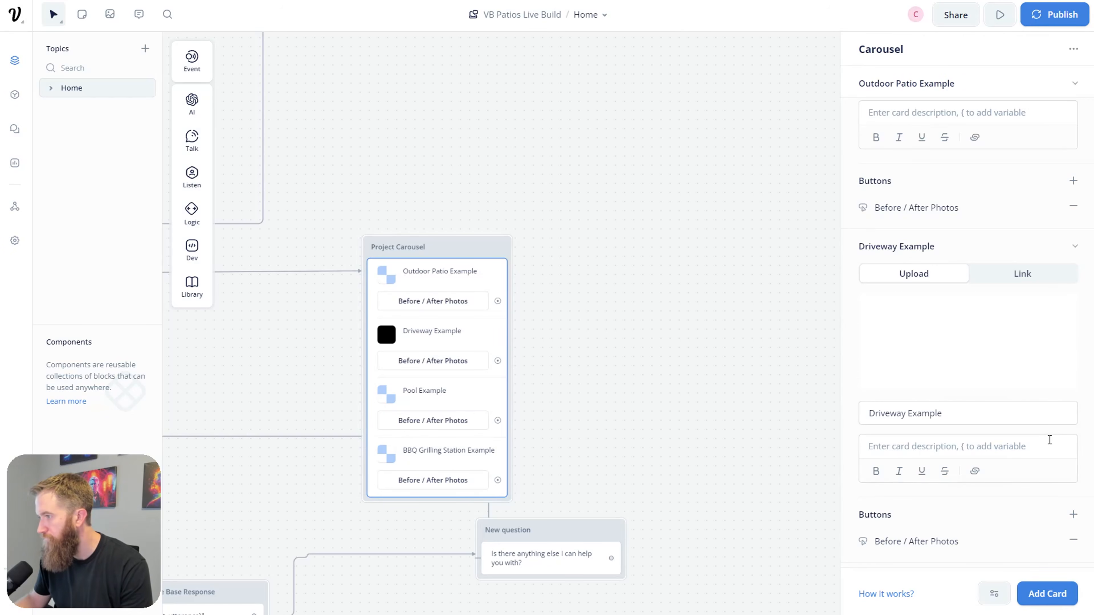
mouse_move(975, 350)
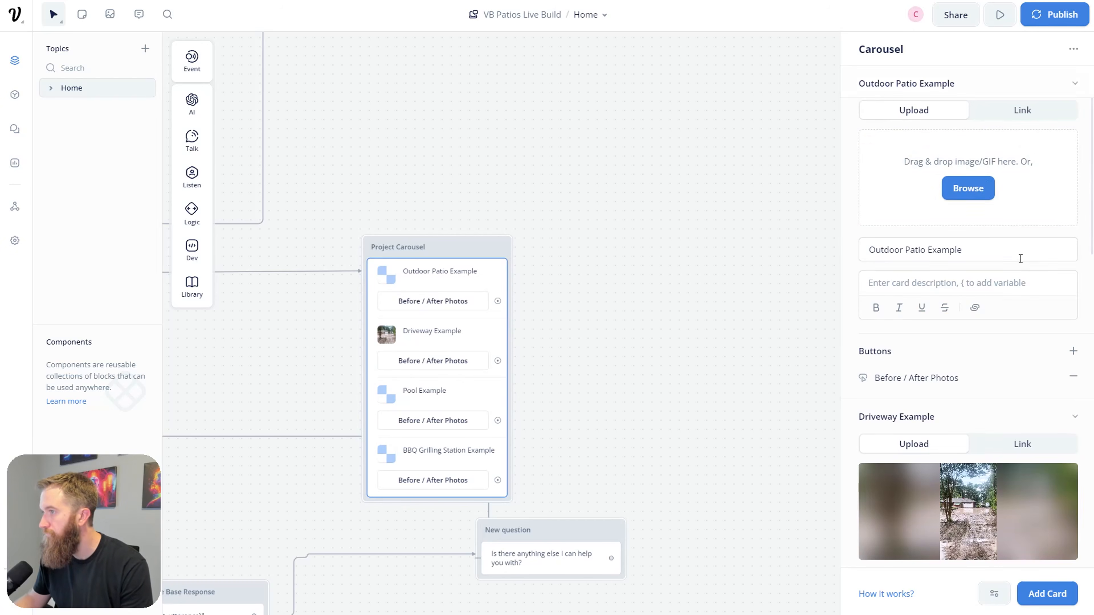
left_click(981, 189)
scroll(189, 173, "down", 1)
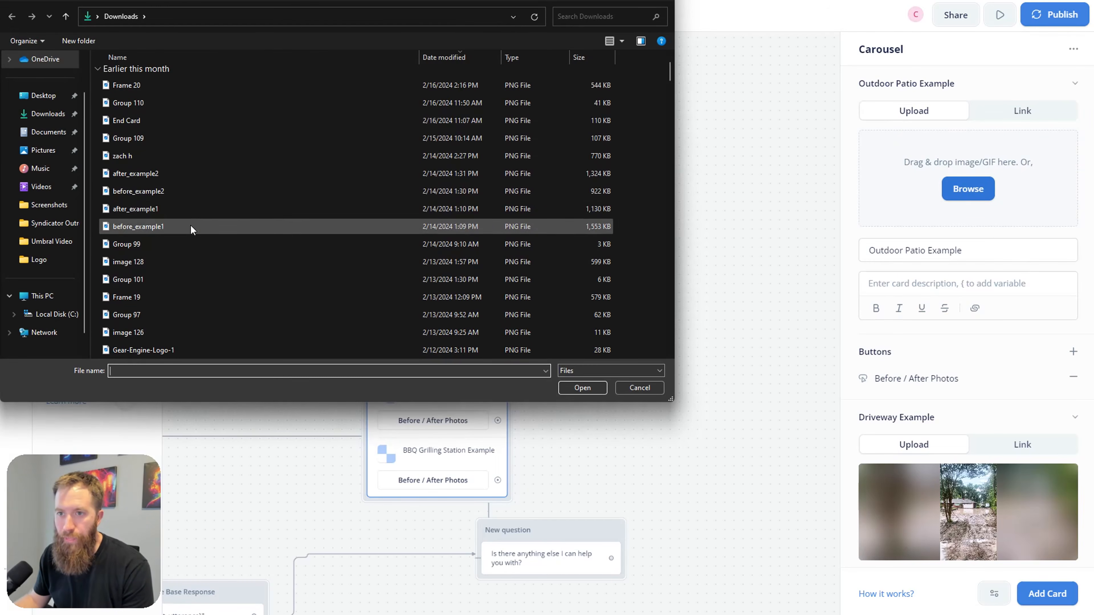
double_click(166, 191)
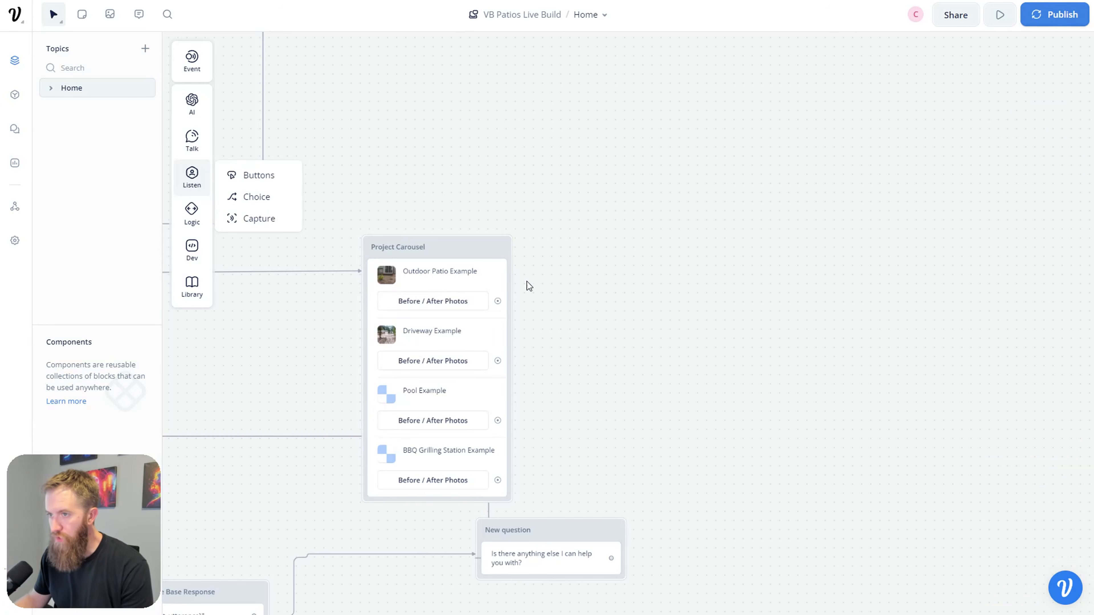
left_click(508, 257)
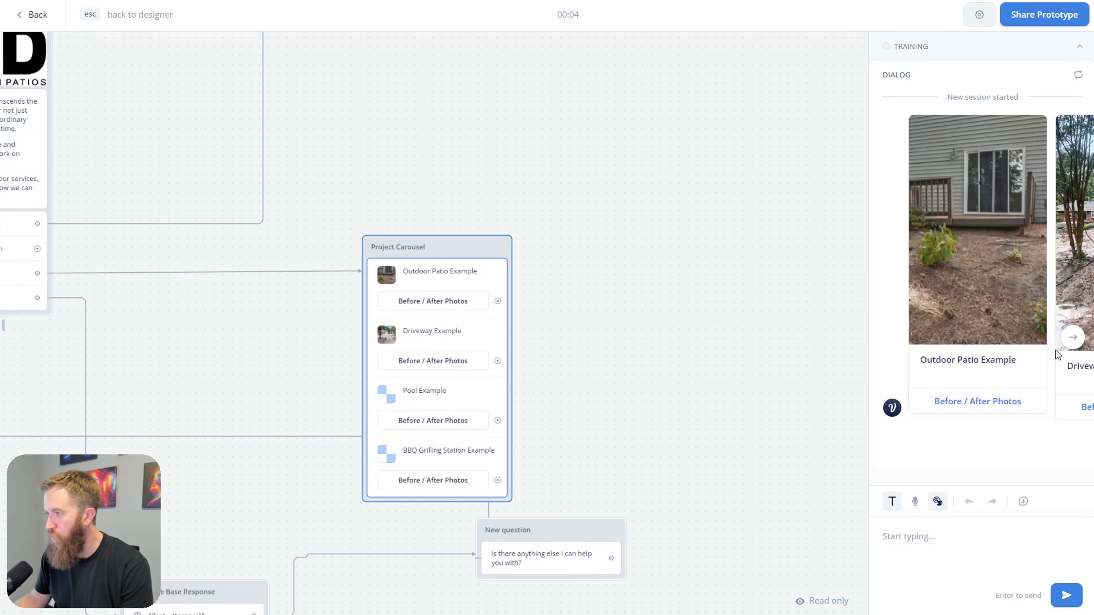
left_click(1072, 337)
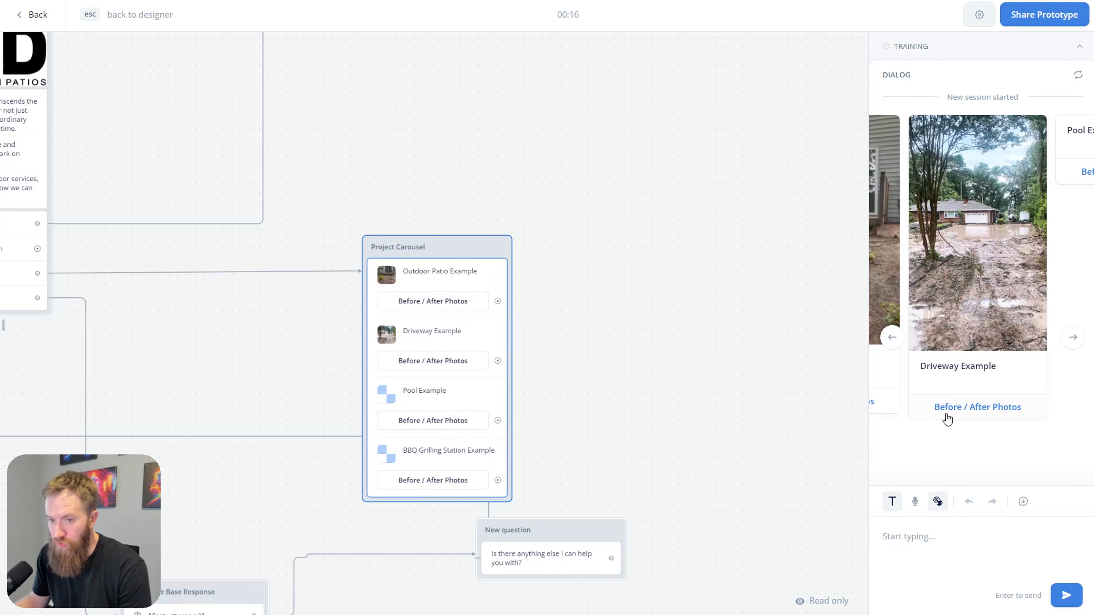
left_click_drag(579, 393, 658, 343)
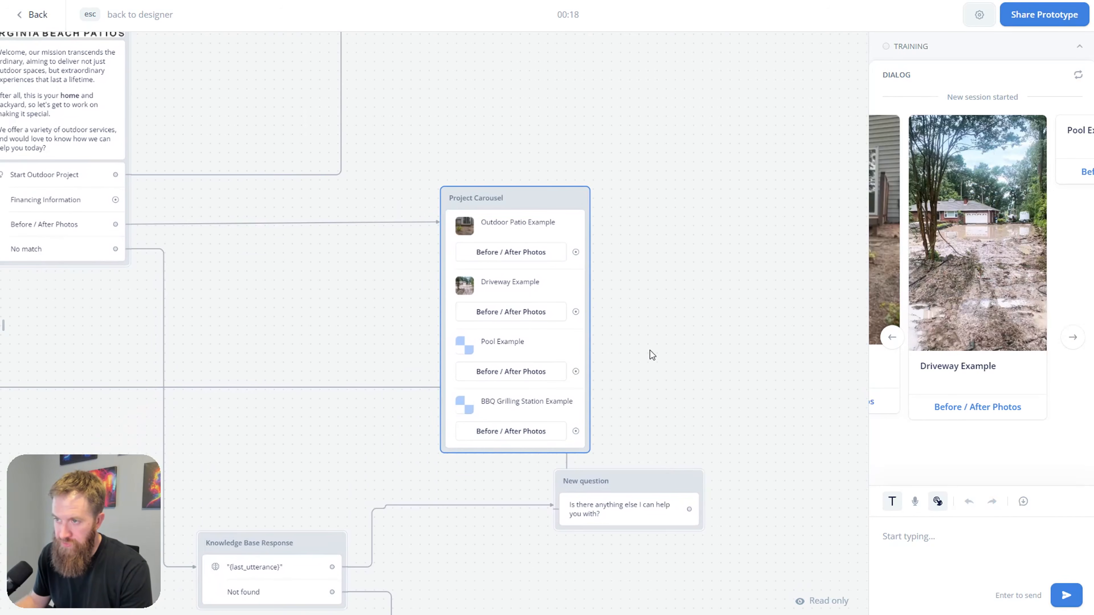
scroll(649, 351, "up", 1)
key("Escape")
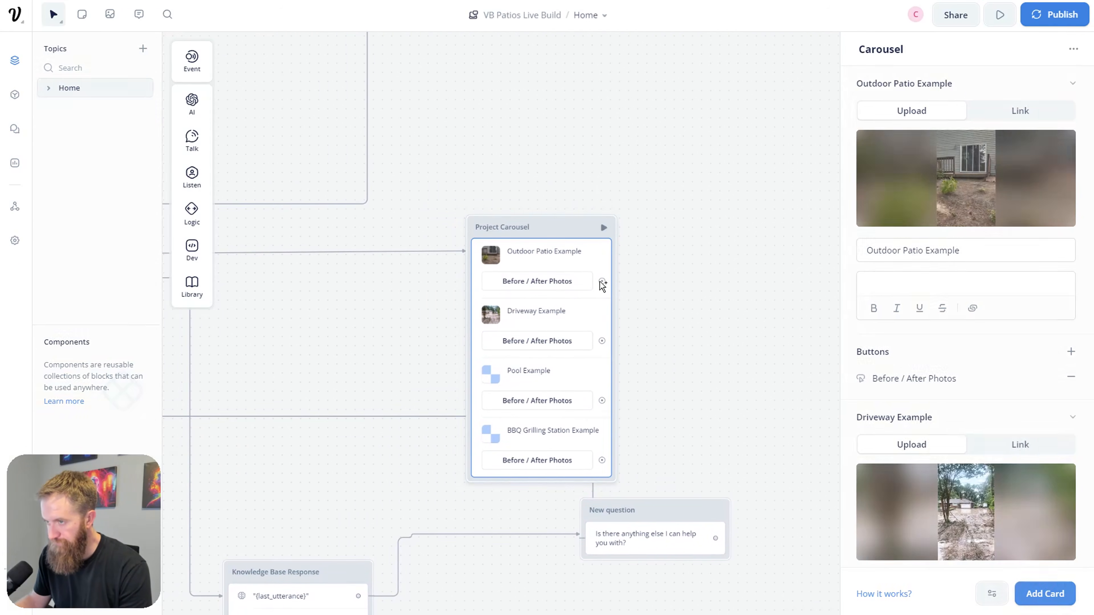
Step: Link a new block, New Block 15, from Outdoor Patio's Before / After Photos button
left_click_drag(606, 282, 705, 282)
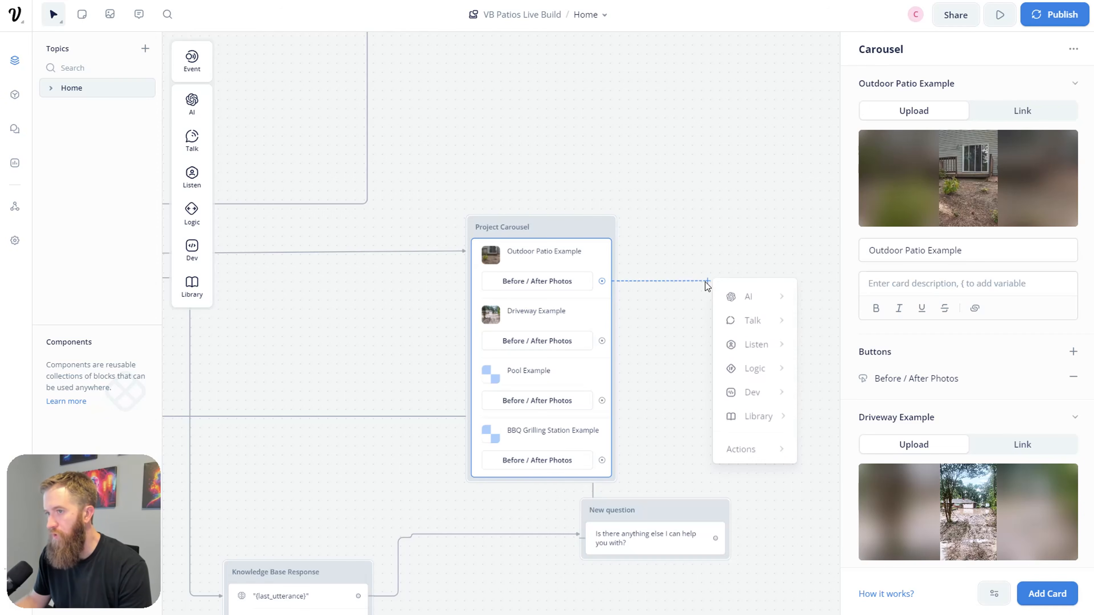
mouse_move(758, 318)
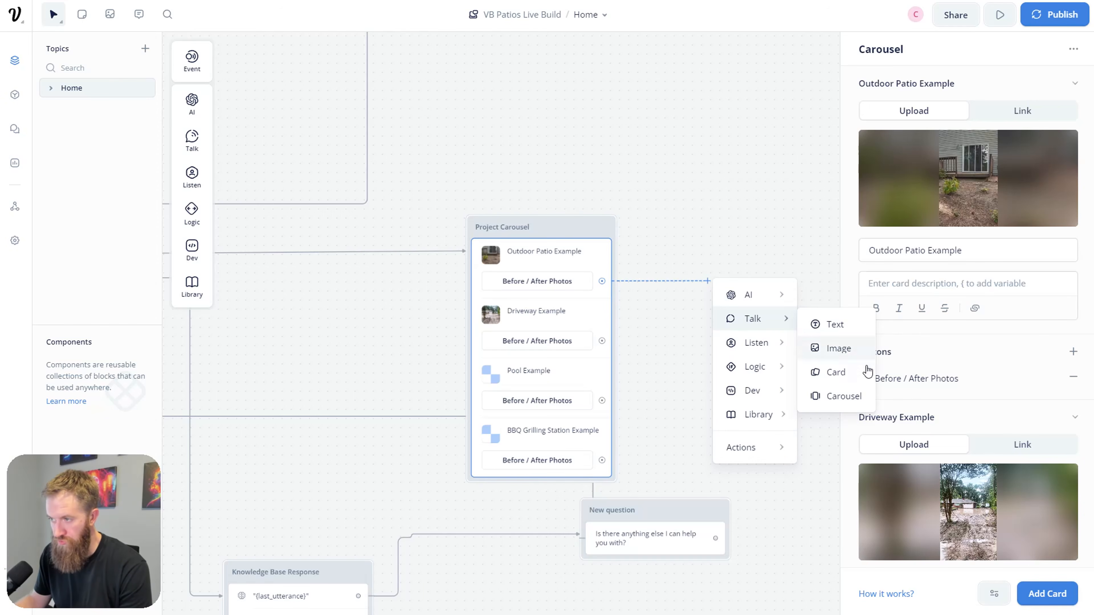
left_click(857, 381)
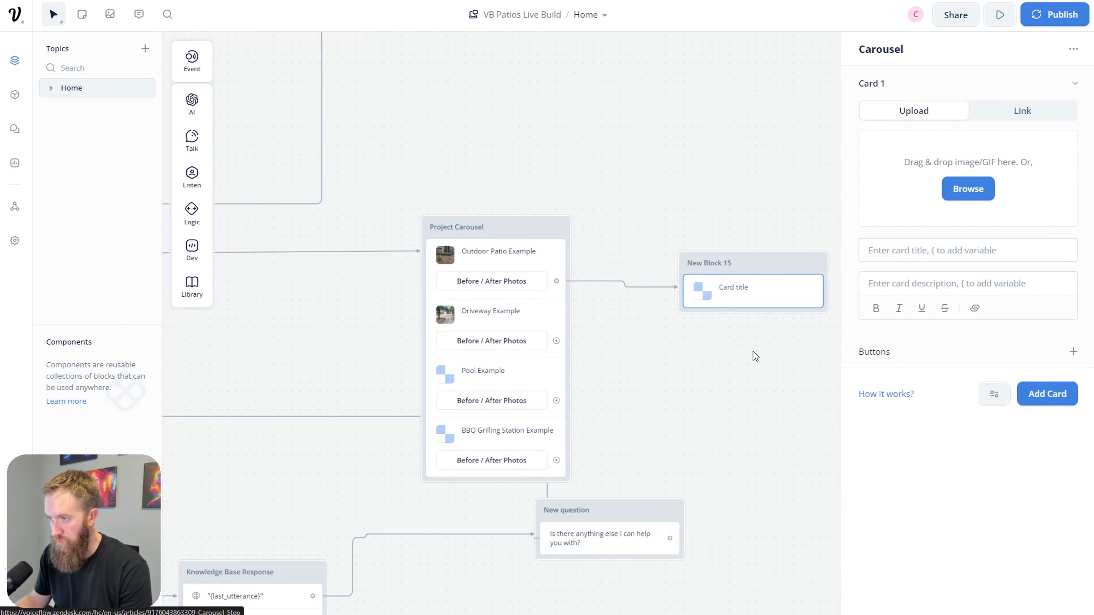
left_click(811, 256)
left_click_drag(731, 262, 724, 255)
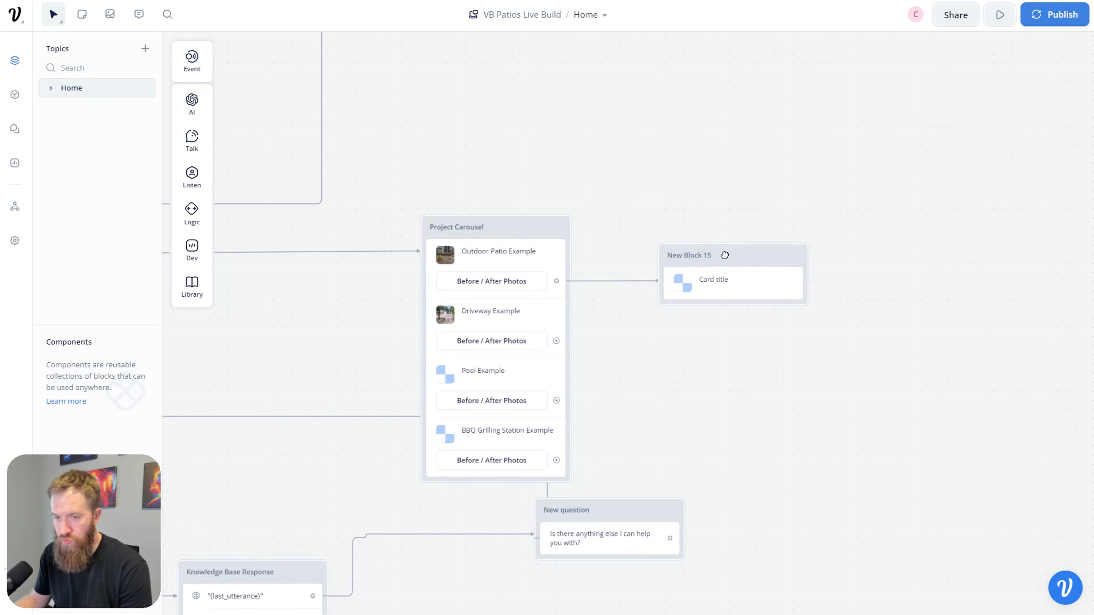
left_click(719, 281)
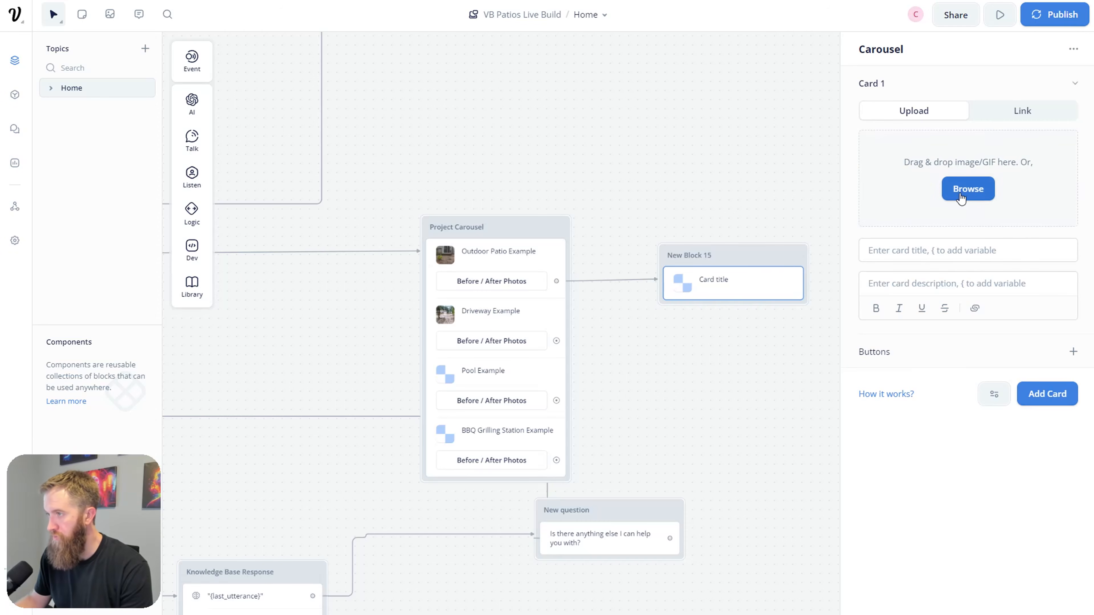
Step: Give New Block 15 two cards with images before_example1 and after_example2
left_click(965, 191)
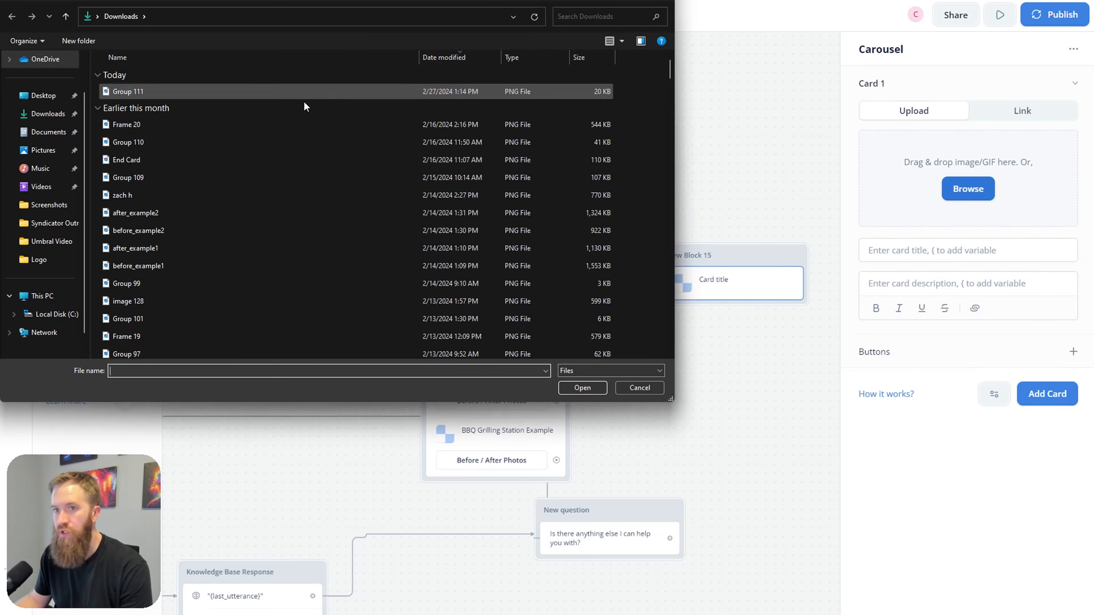
double_click(170, 266)
left_click(1045, 392)
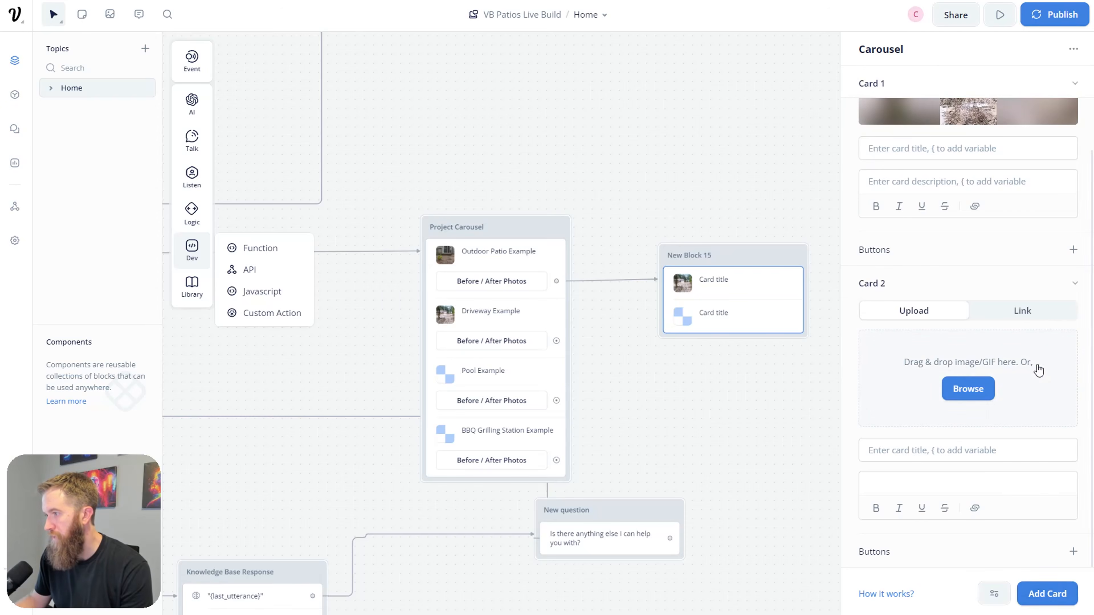
left_click(966, 389)
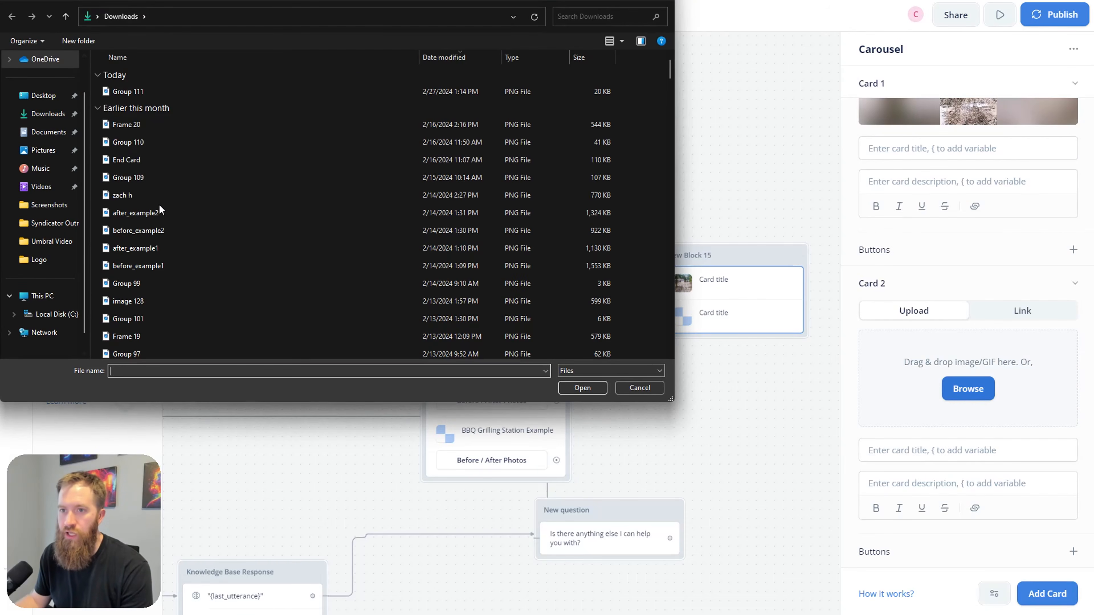
double_click(160, 213)
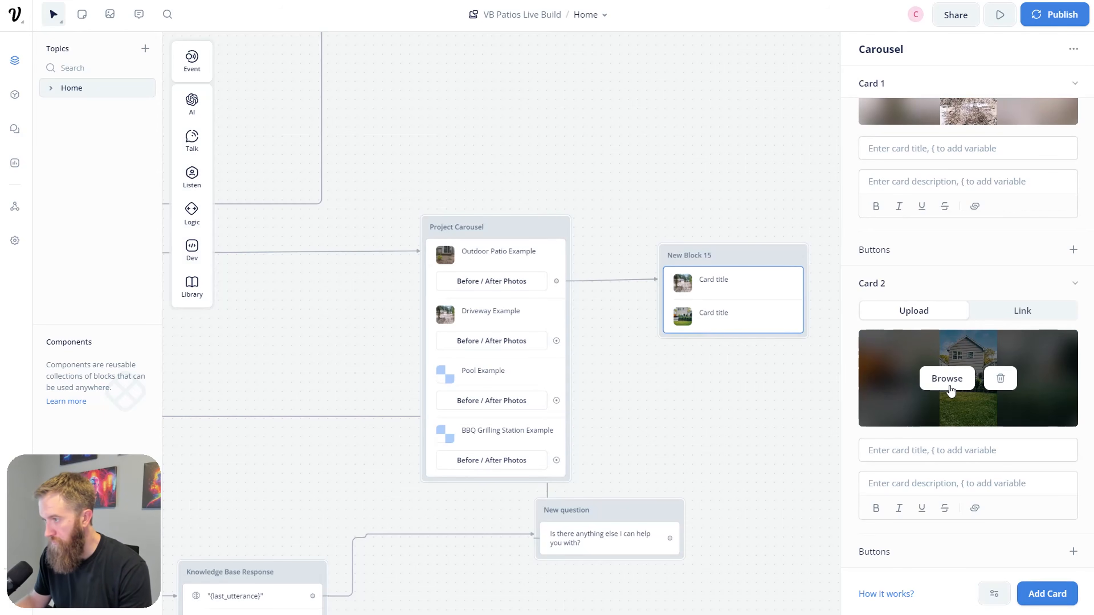
left_click(739, 436)
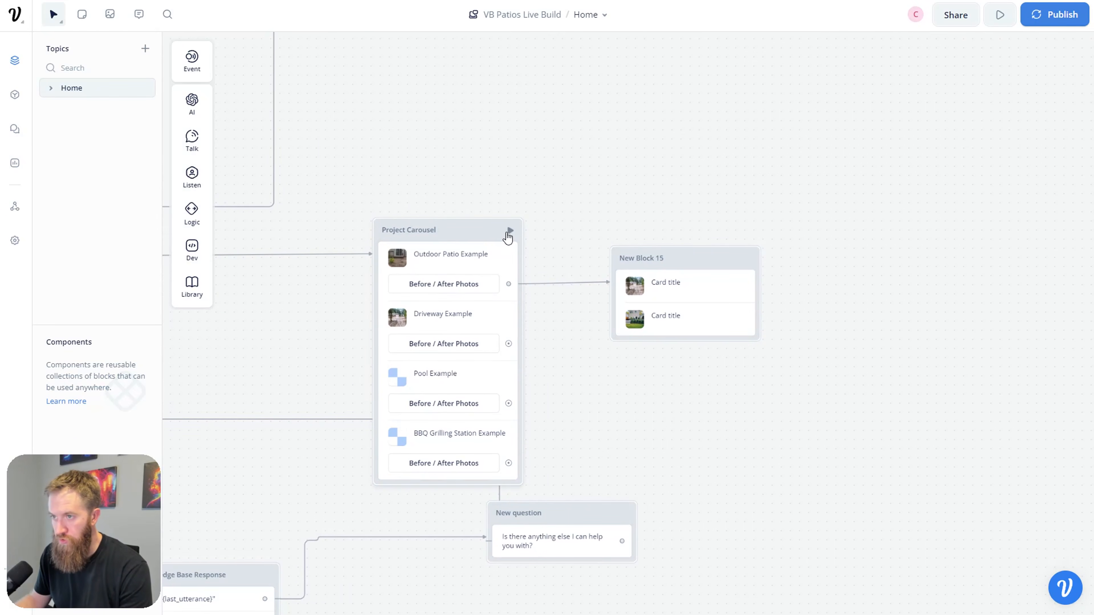
left_click(508, 234)
Step: Test from Project Carousel, pick Before / After Photos and flip through the photos
left_click(509, 232)
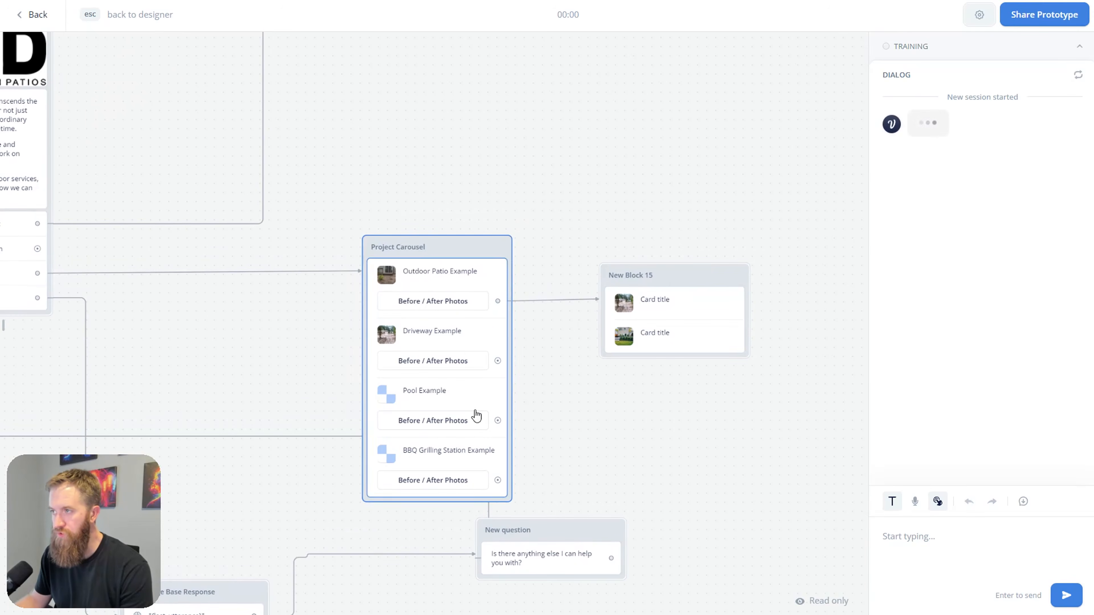
left_click(992, 402)
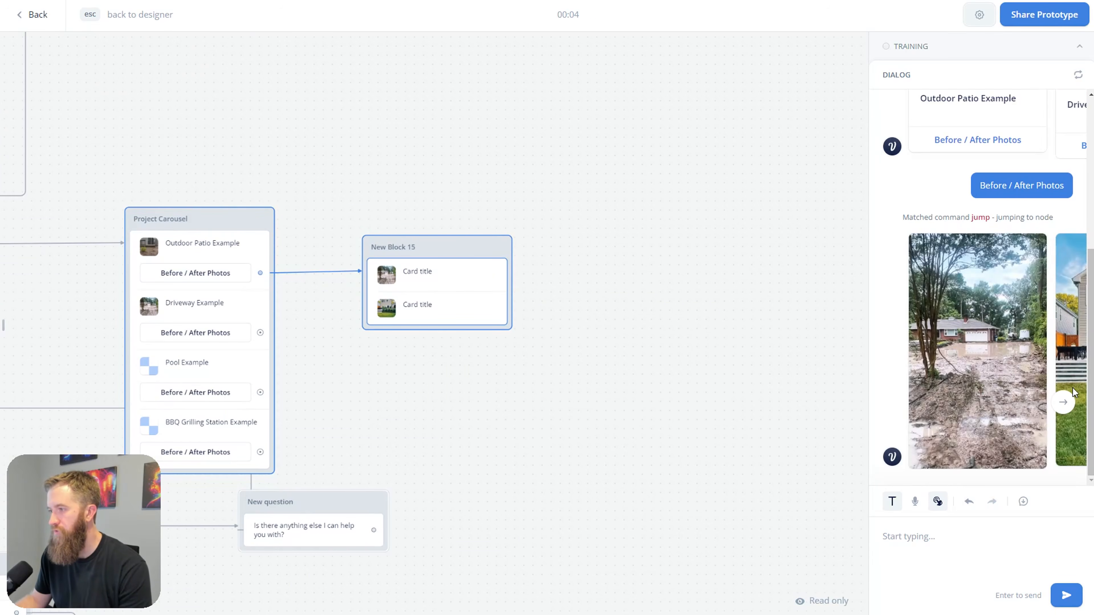
left_click(1063, 403)
left_click(888, 407)
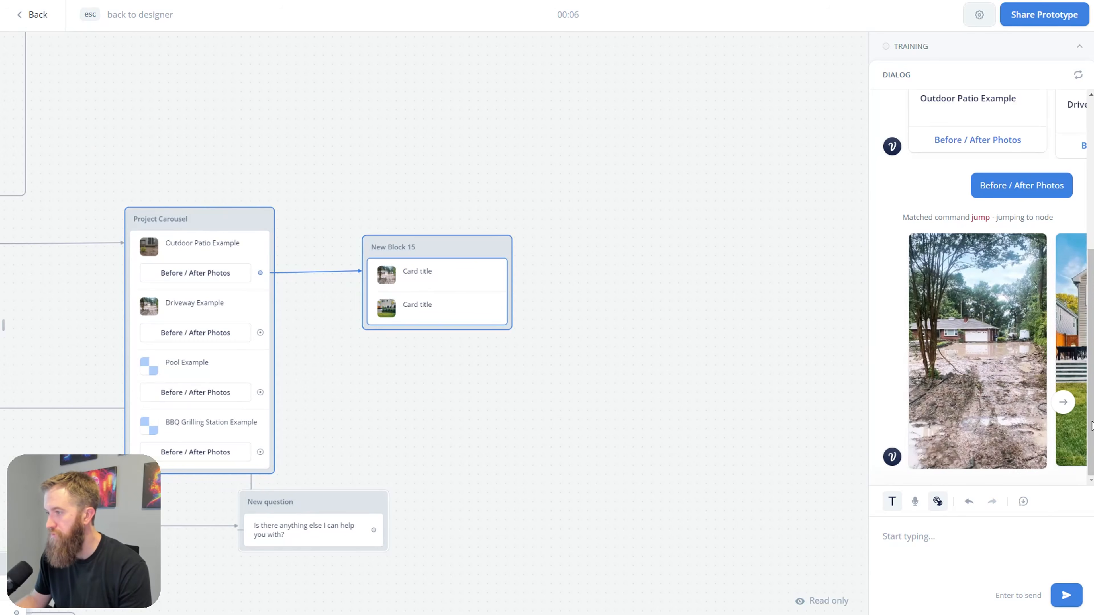
left_click(1063, 403)
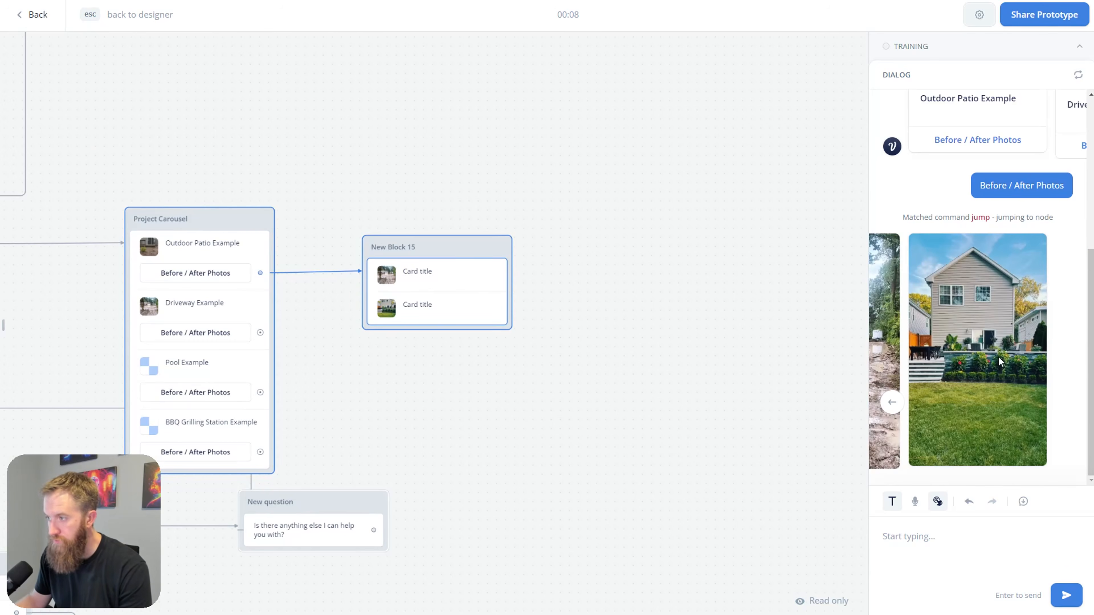
left_click(442, 306)
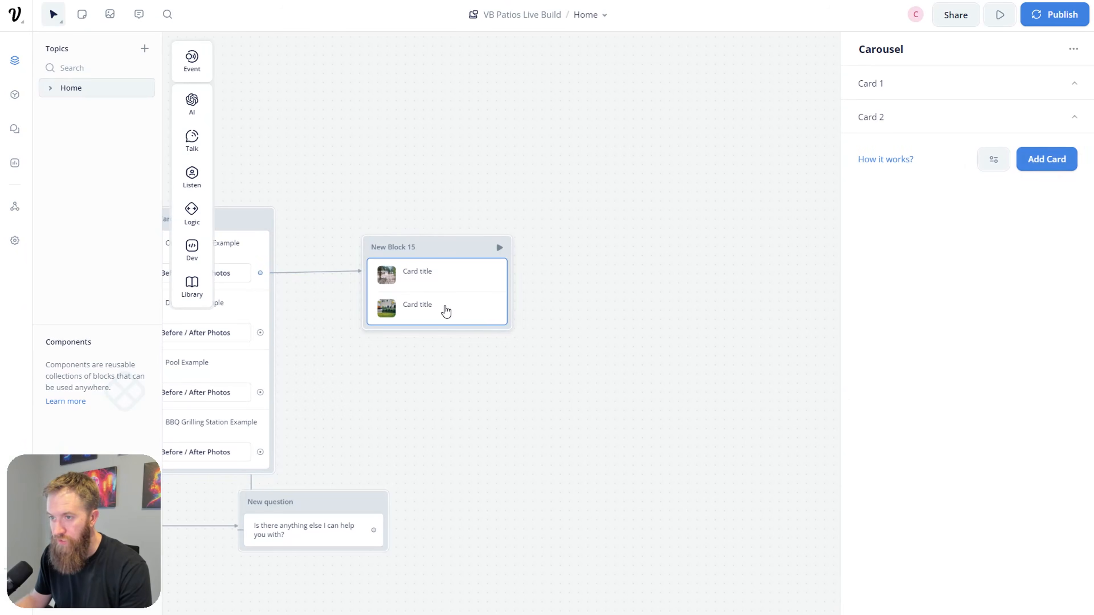
Step: Replace Card 2's image with after_example1 and start another test
left_click(1070, 126)
mouse_move(935, 209)
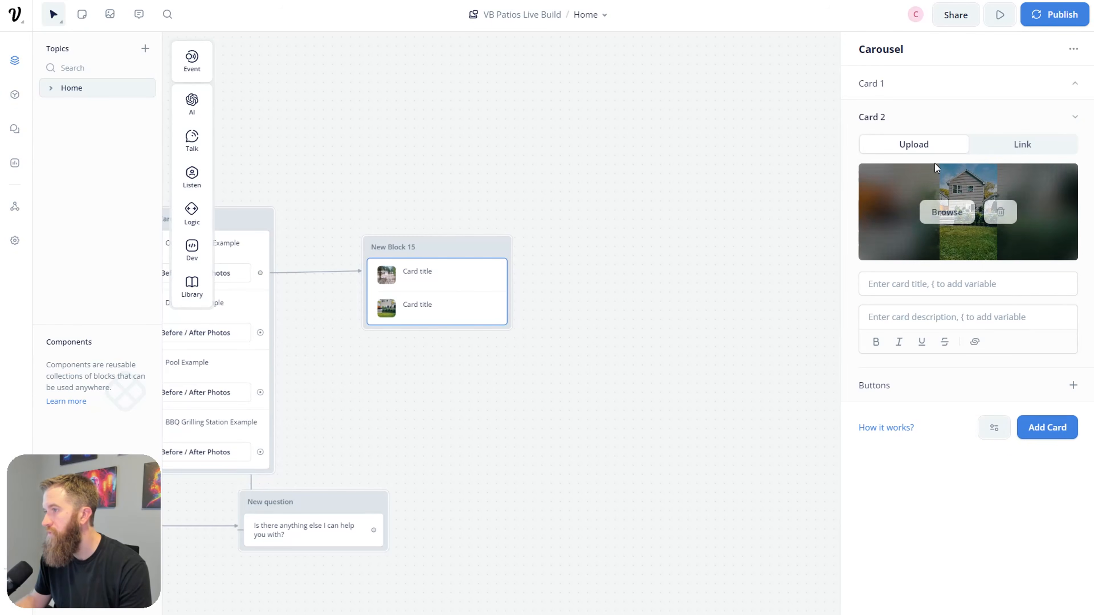
left_click(934, 210)
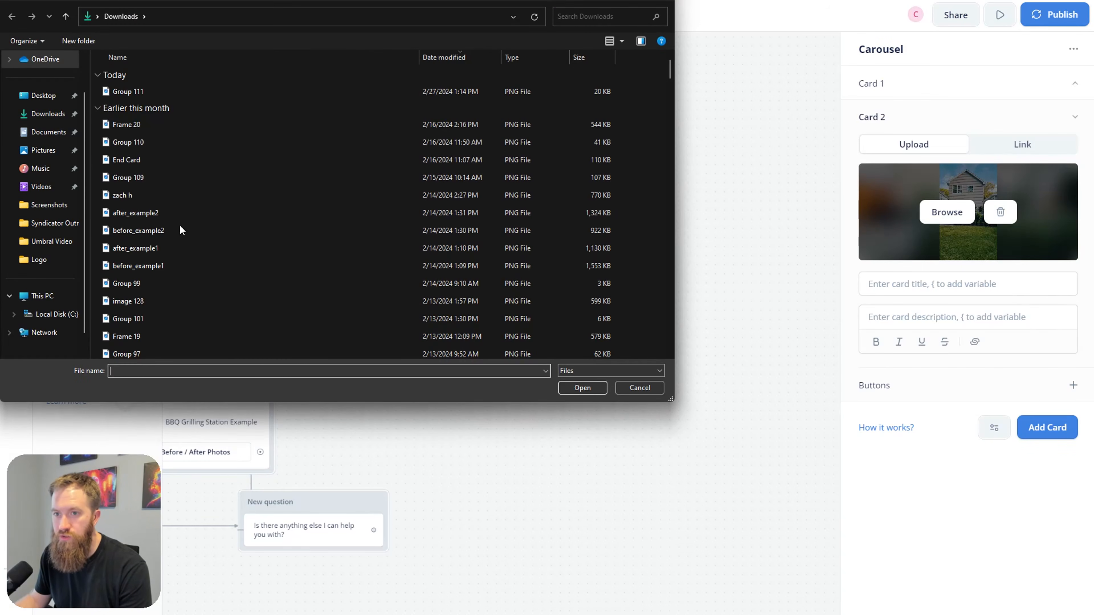
double_click(172, 249)
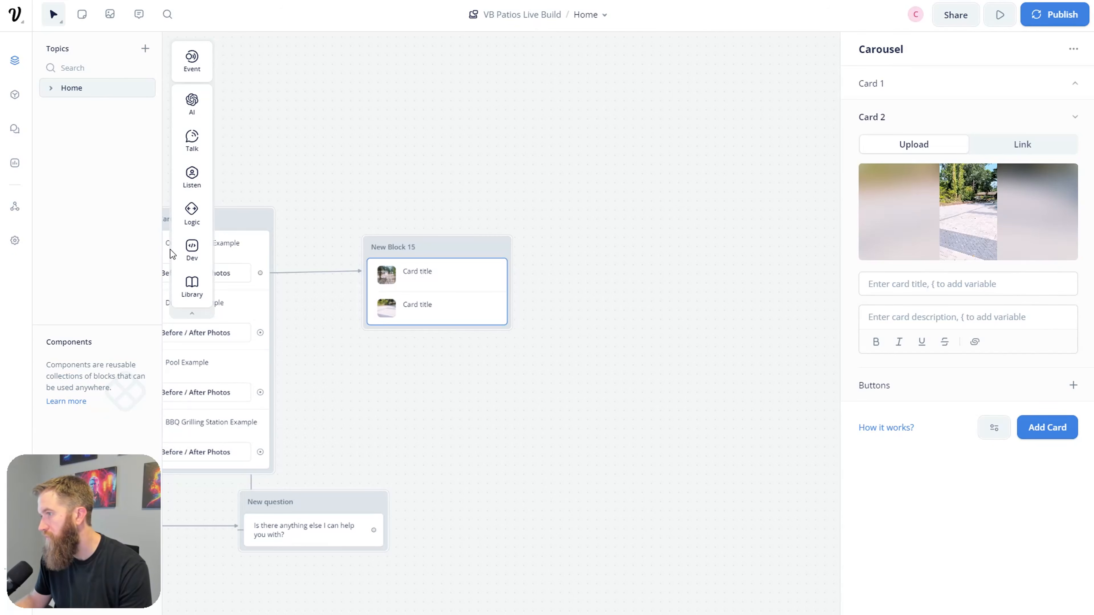
left_click(508, 394)
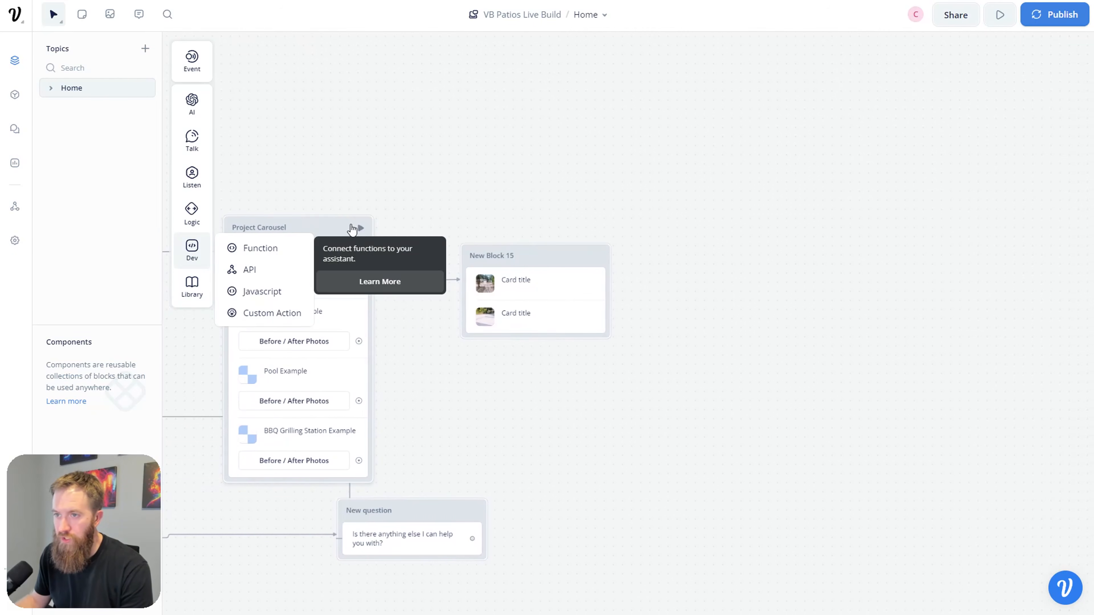
key("r")
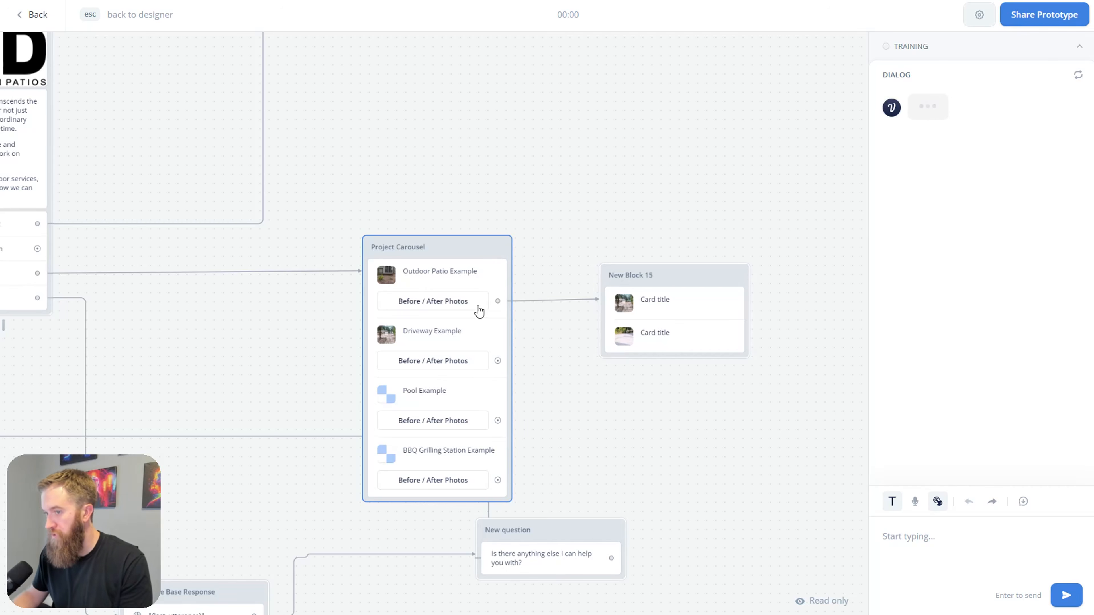
Step: Restart the test from Project Carousel, dismiss the rendering error and reload the test view
key("Escape")
left_click(688, 310)
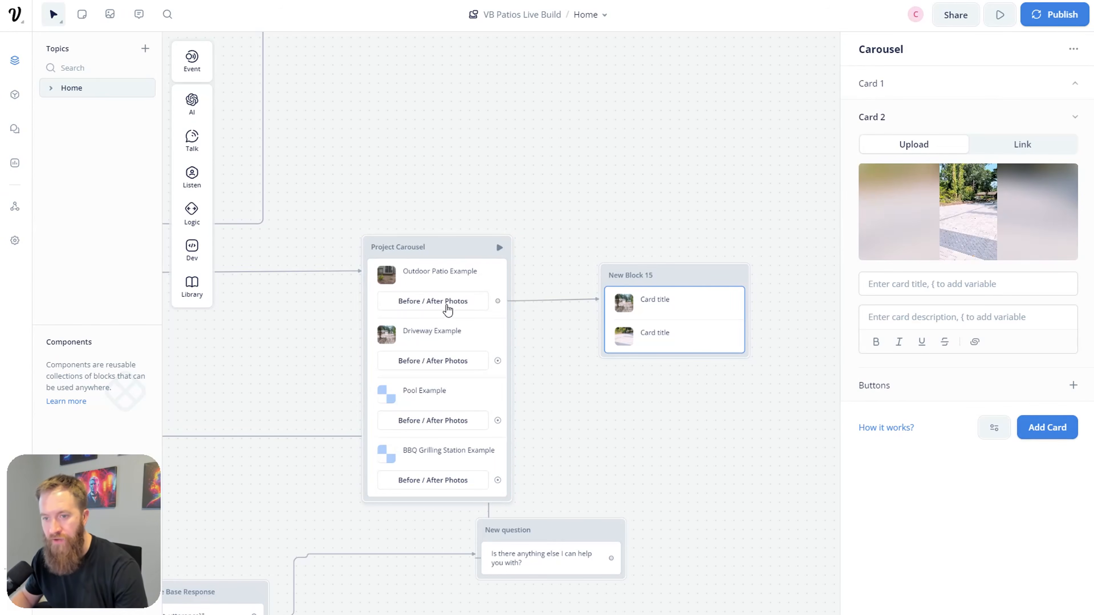
left_click(498, 246)
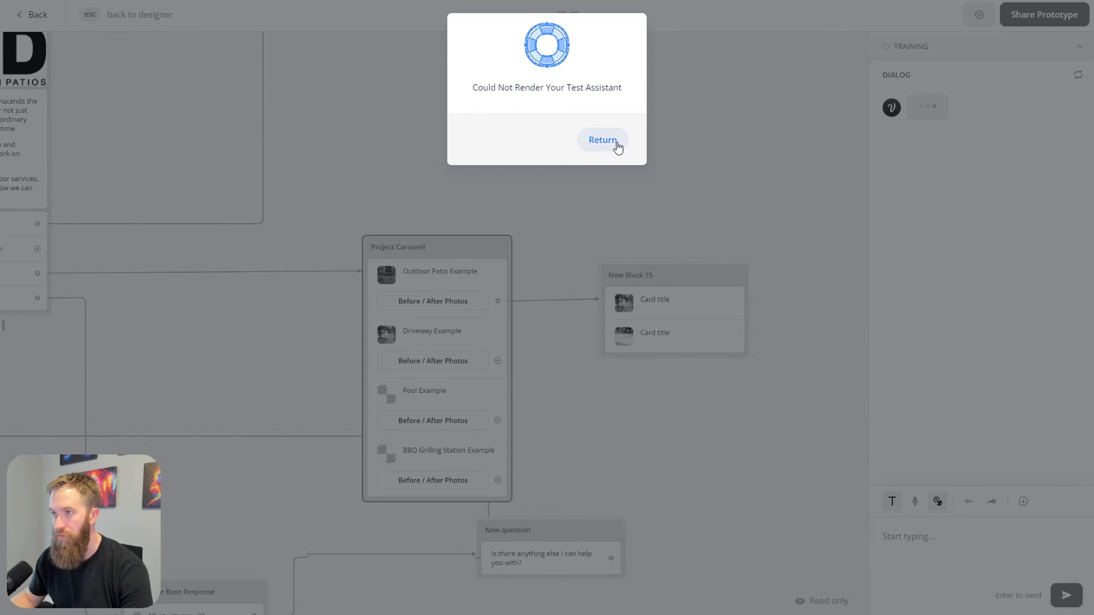
left_click(615, 144)
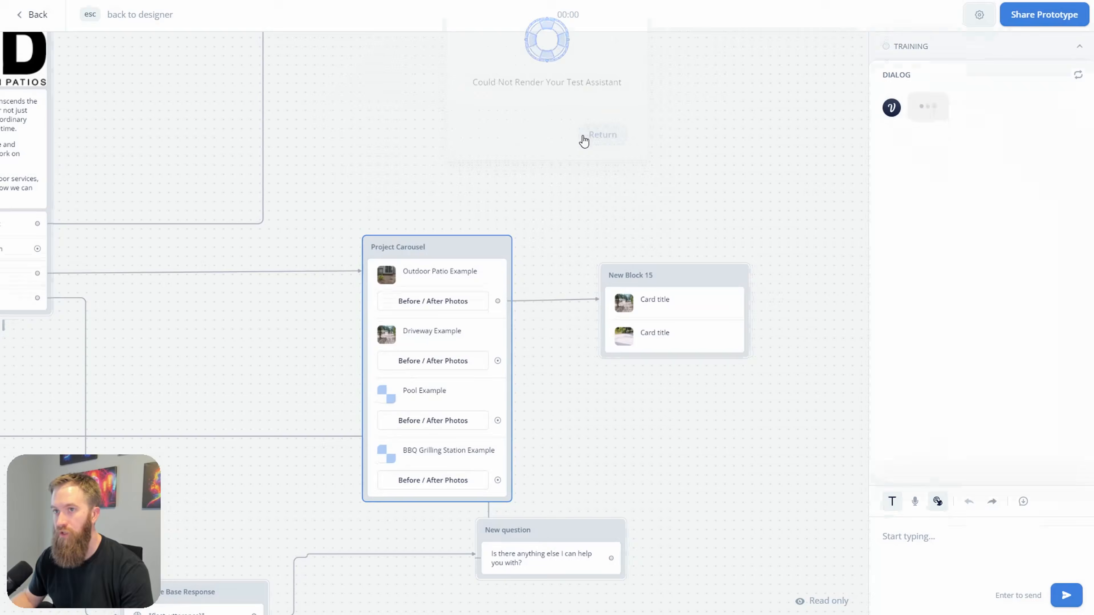
left_click(54, 8)
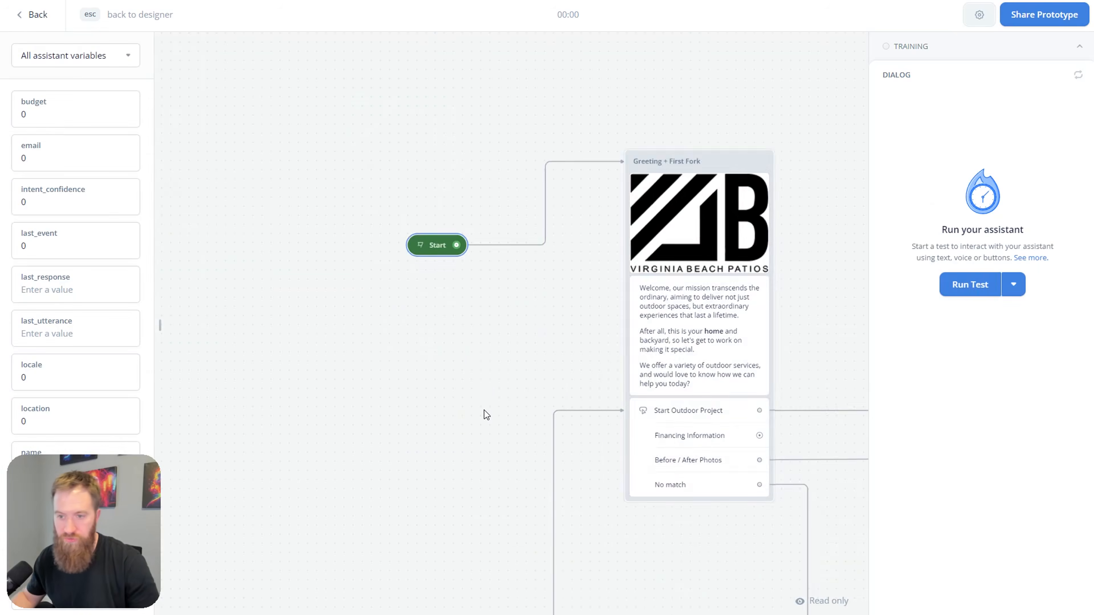
Step: Browse between the Driveway and Outdoor Patio Example cards, then exit the test
scroll(566, 416, "right", 10)
scroll(566, 416, "down", 4)
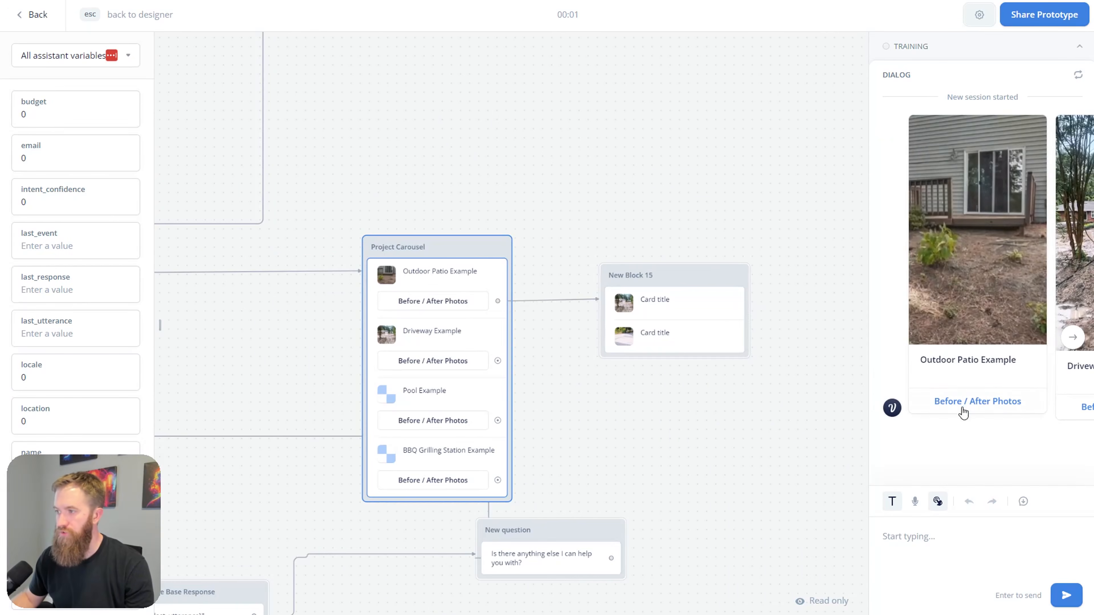
left_click(1072, 337)
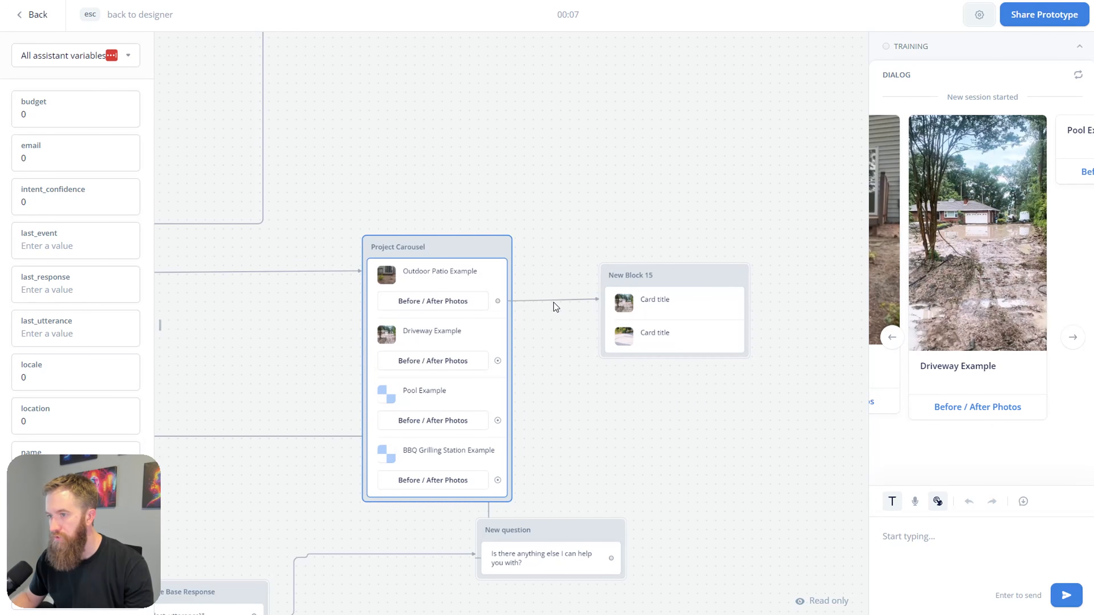
left_click(891, 338)
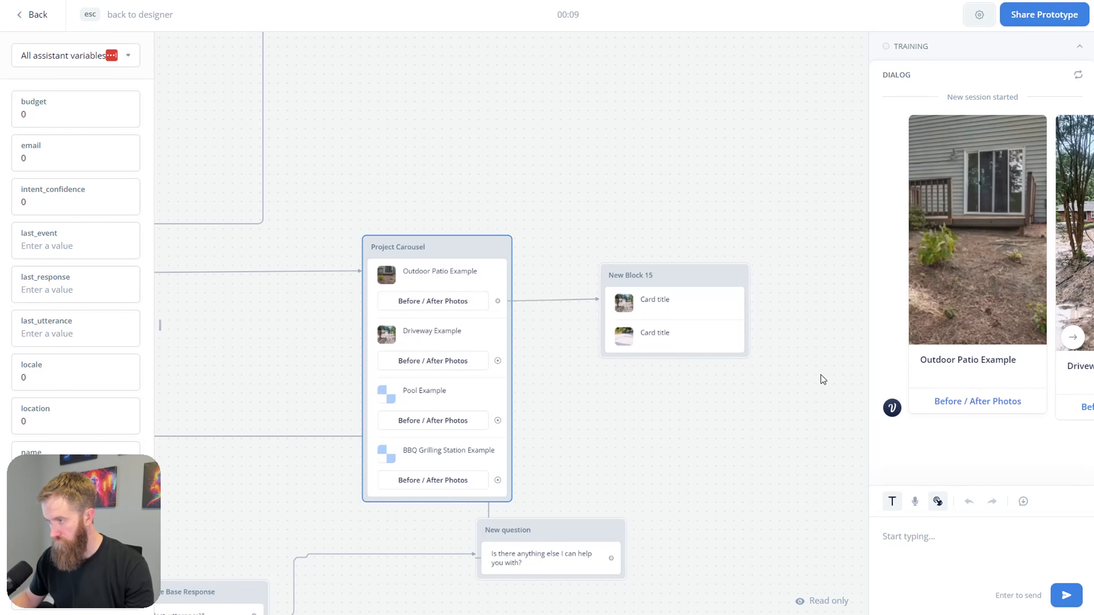
key("Escape")
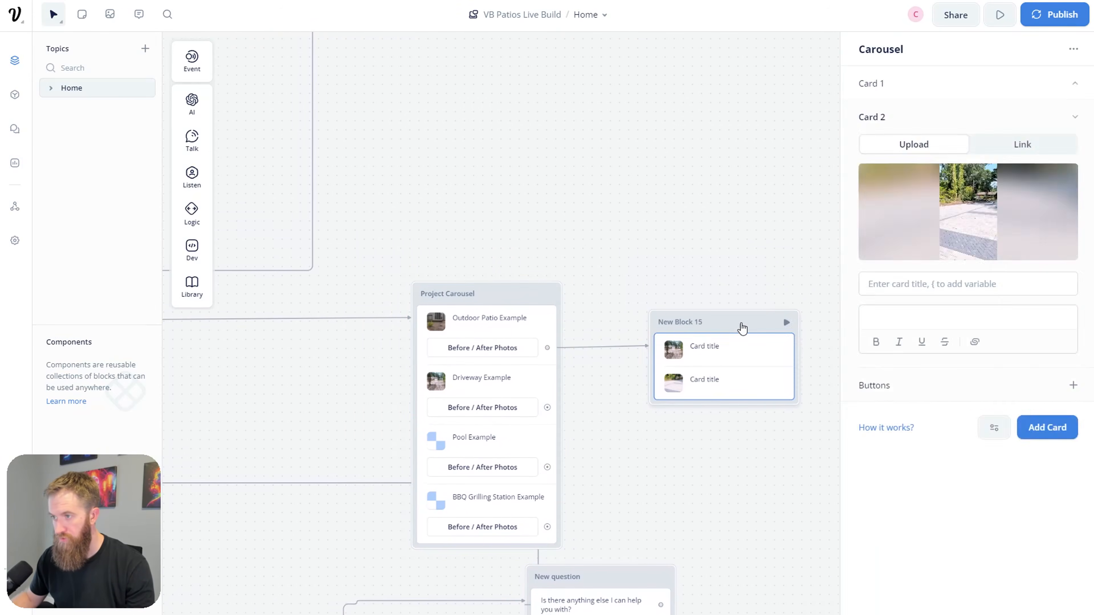
Step: Relink New Block 15 from Driveway's Before / After Photos instead of Outdoor Patio's
left_click_drag(742, 324, 808, 364)
left_click(639, 371)
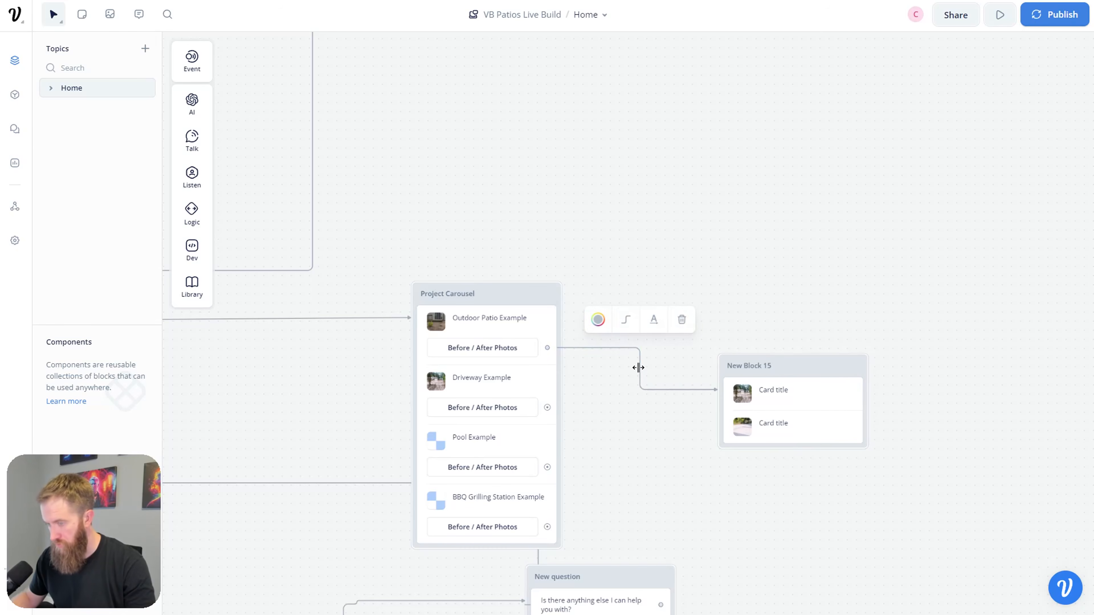
key("Delete")
left_click_drag(547, 407, 788, 365)
Step: Rename New Block 15 to 'Driveway Example' and start a test from Project Carousel
double_click(751, 366)
type("Driveway Exam")
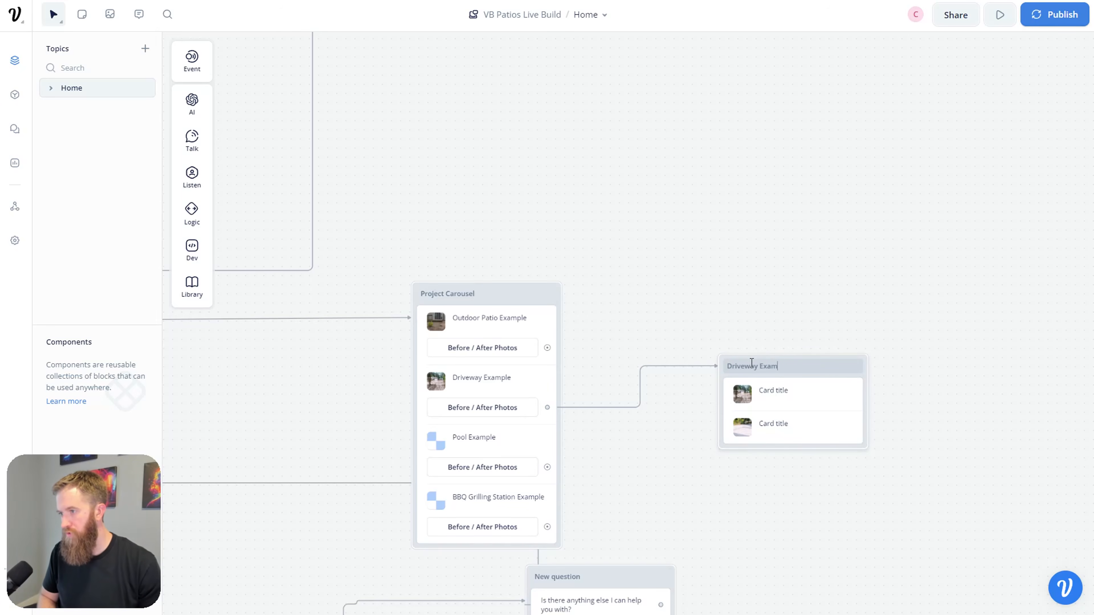
type("ple")
key("Return")
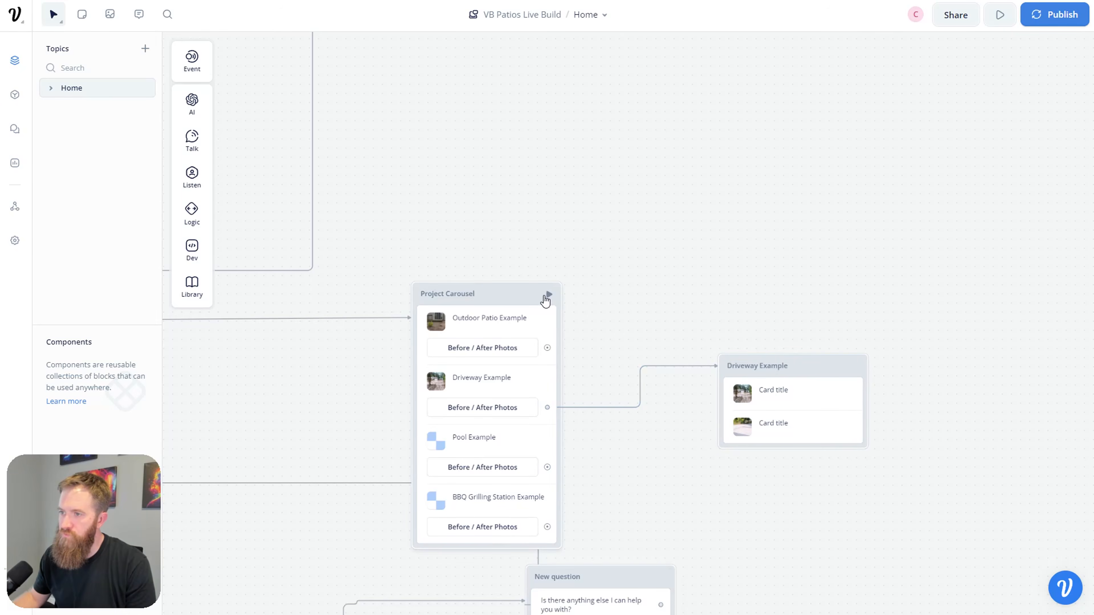
left_click(546, 296)
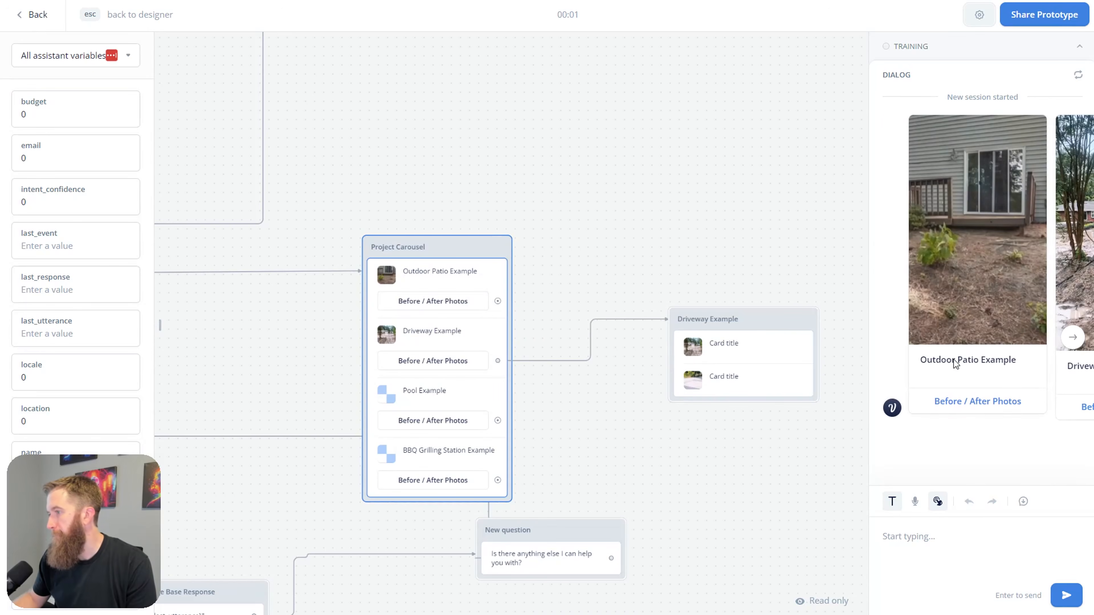
Step: Page through the Driveway Example muddy and paved photos in the test chat, then return to the designer
left_click(1070, 343)
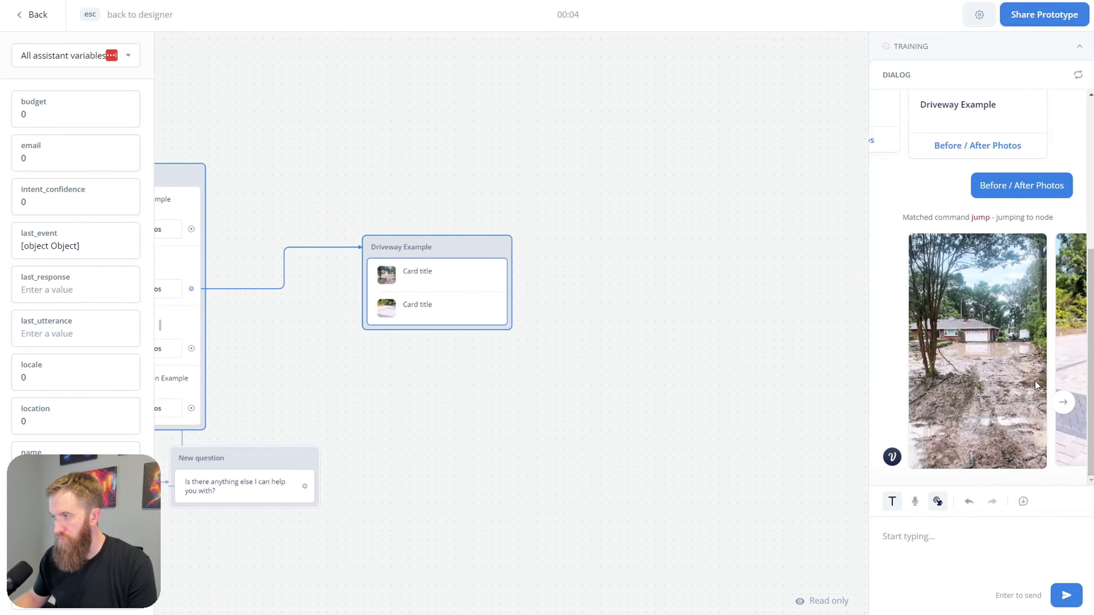
left_click(1063, 402)
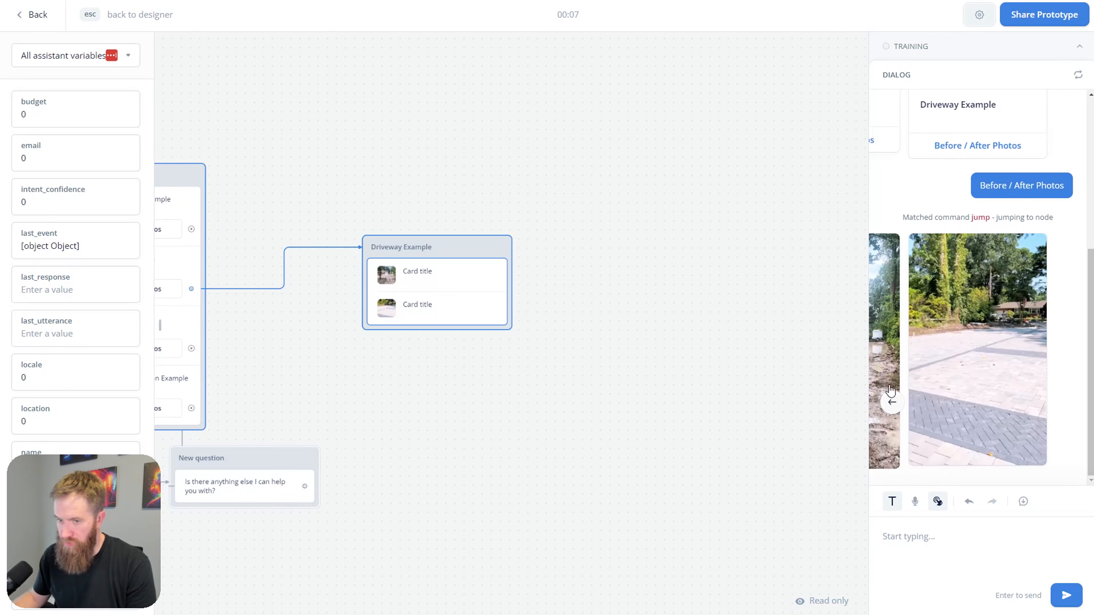
left_click(890, 401)
left_click(1066, 403)
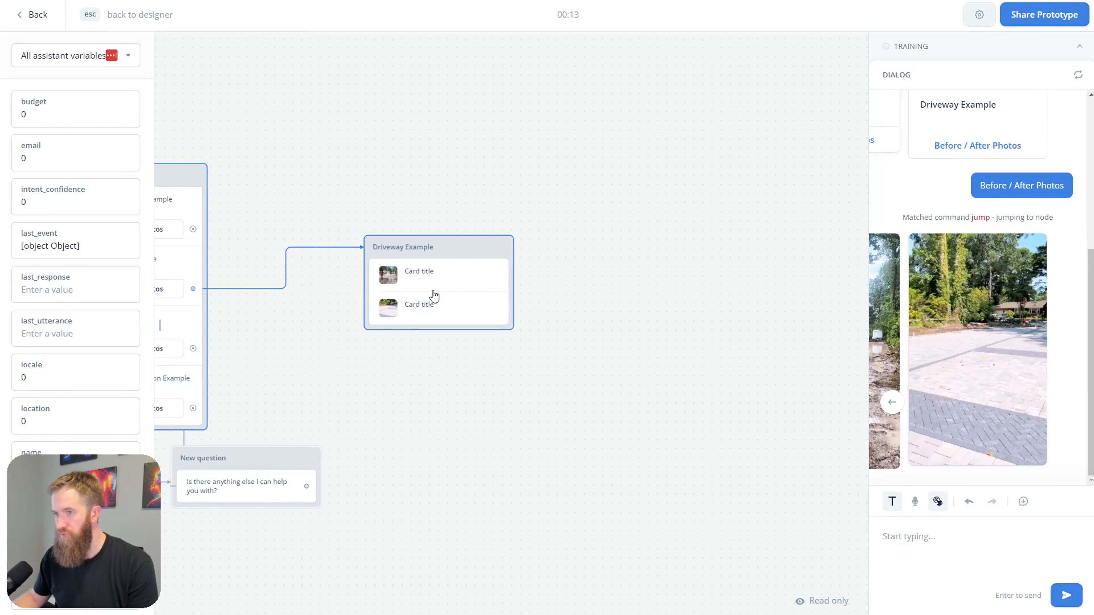
left_click(892, 402)
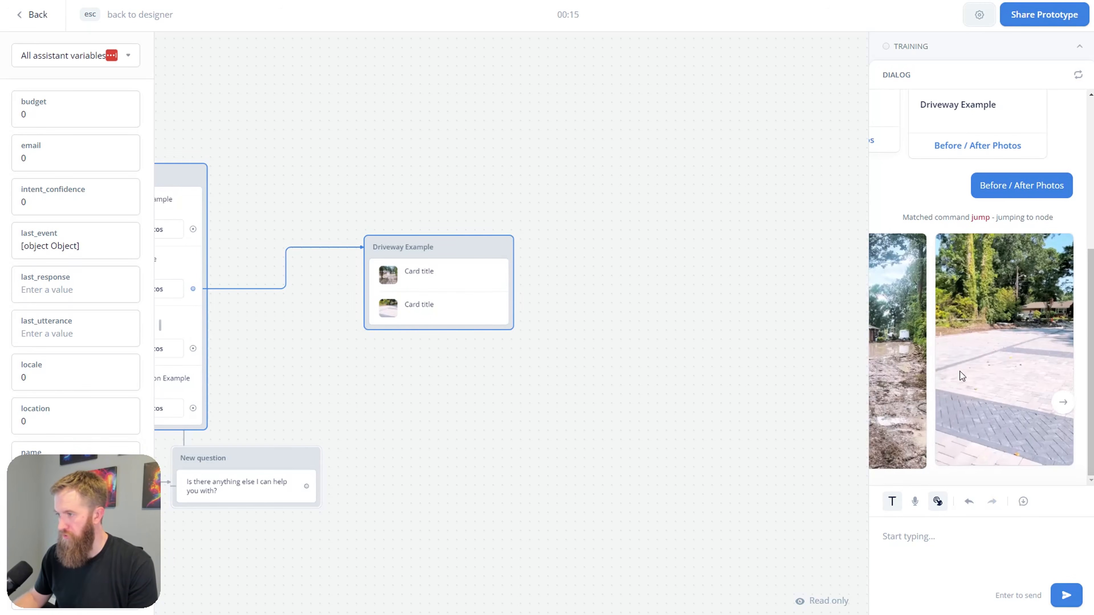
left_click(1063, 402)
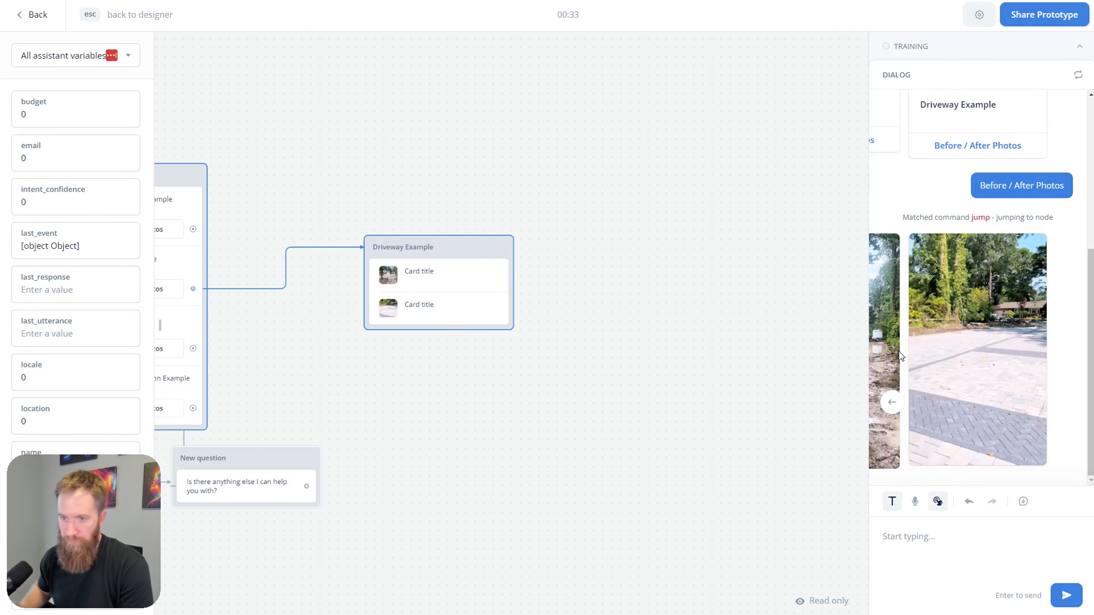
left_click(463, 256)
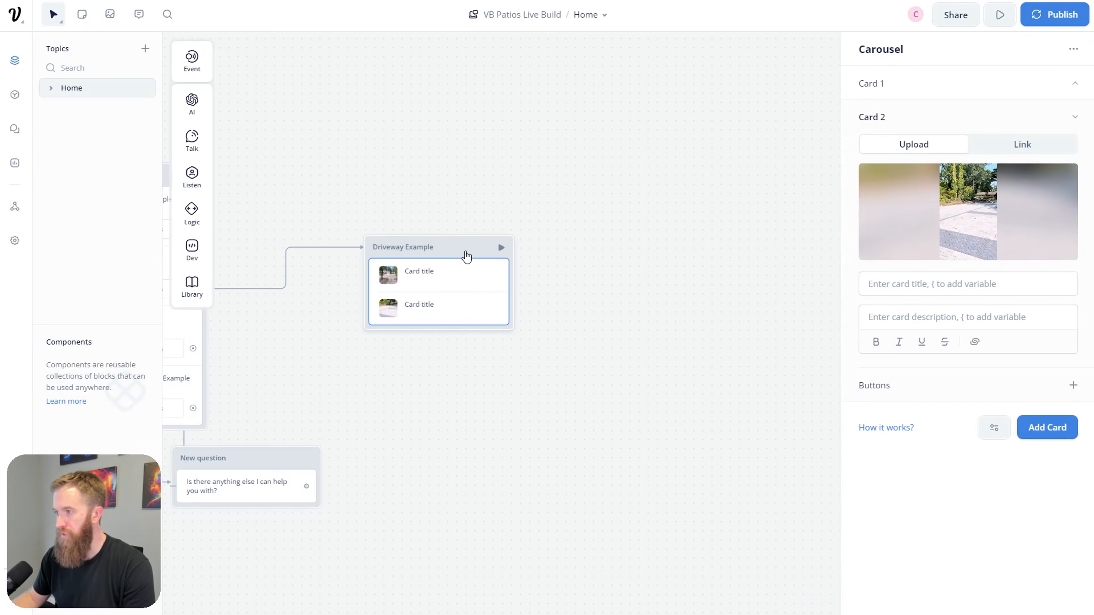
Step: Add a manual no-reply response to the Driveway Example carousel with a 5-second delay
left_click(993, 428)
mouse_move(1003, 503)
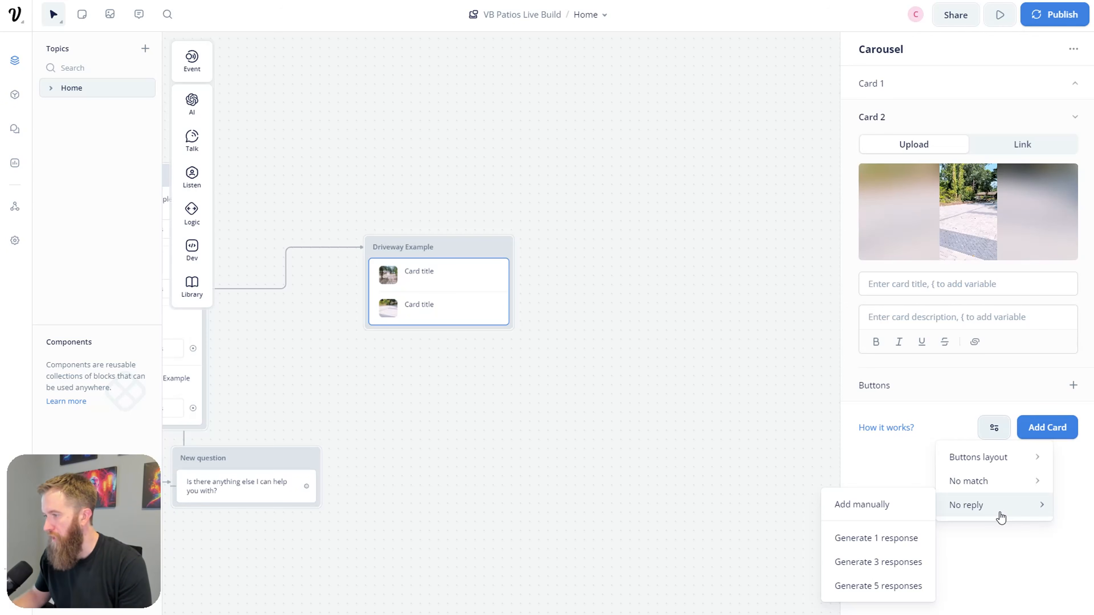
left_click(898, 510)
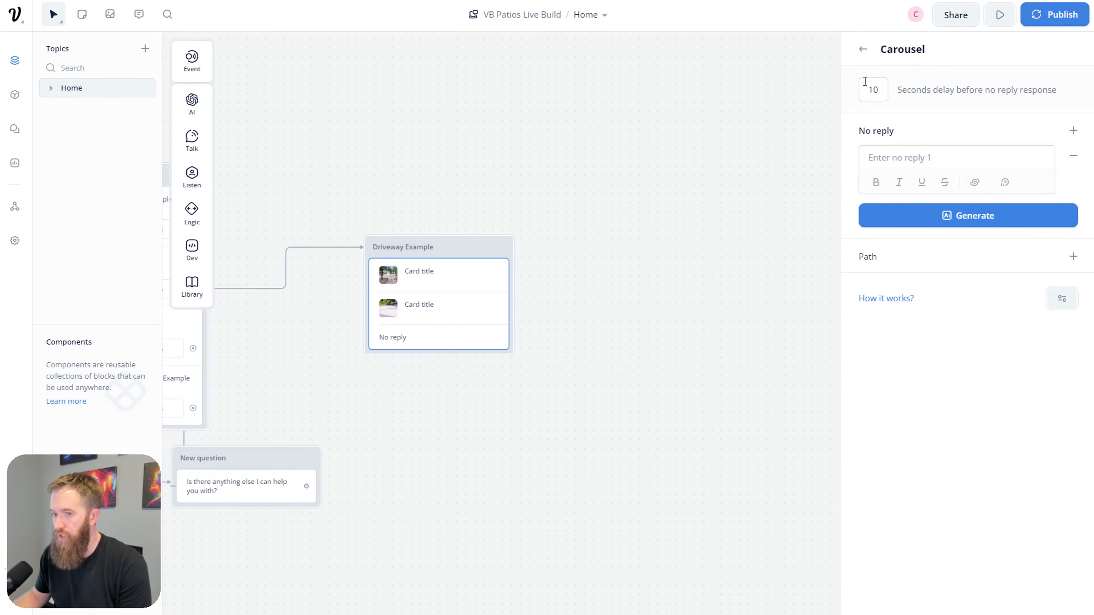
double_click(882, 88)
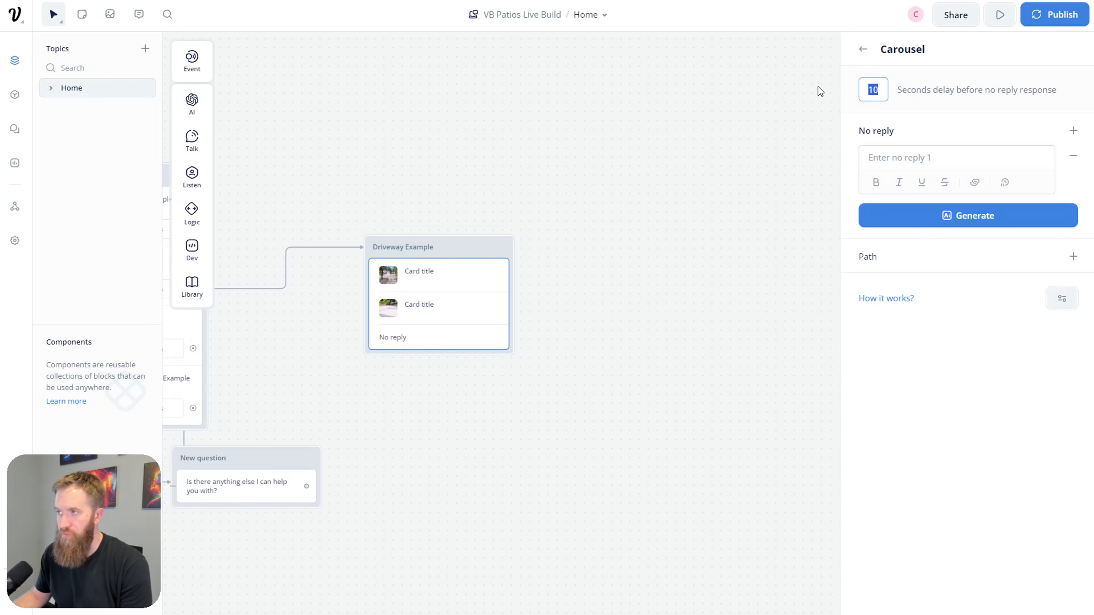
type("5")
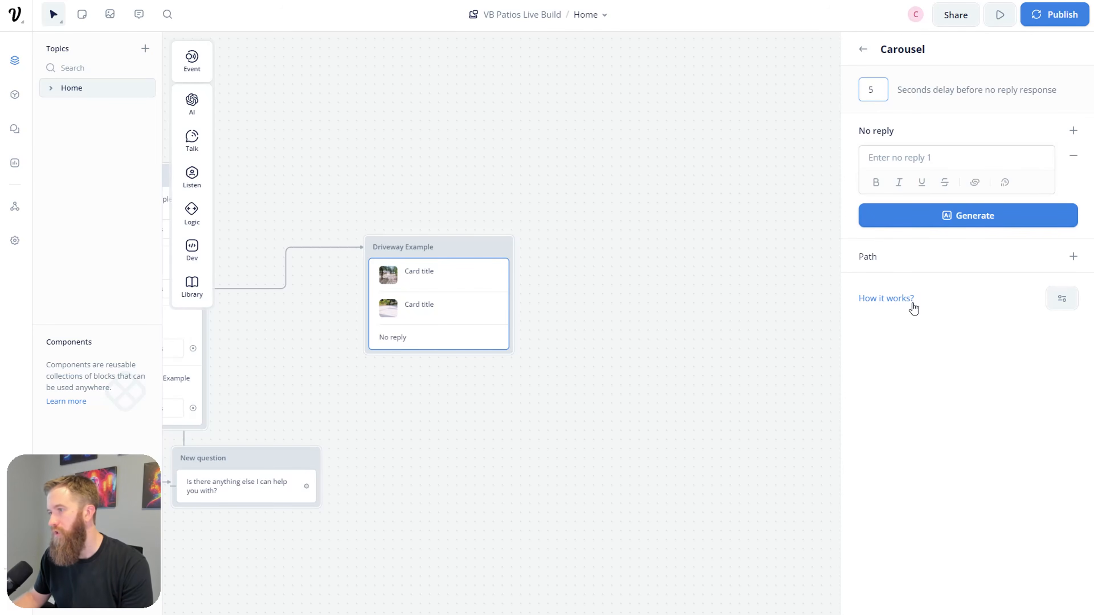
Step: Add a no-reply path that jumps to the New question block in the Home topic
left_click(1074, 259)
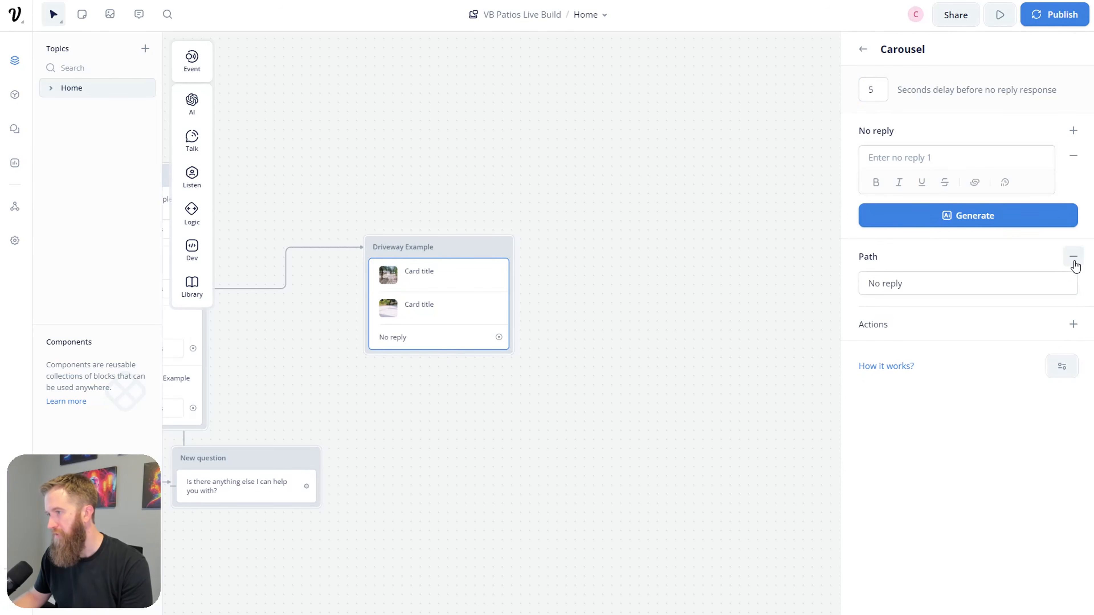
left_click(1074, 324)
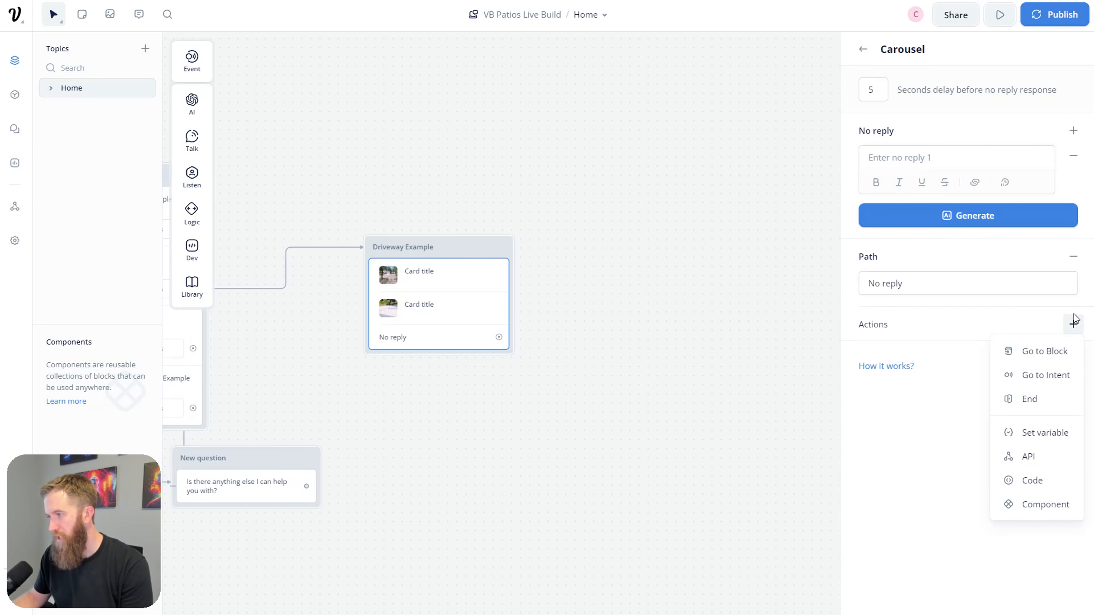
left_click(1051, 353)
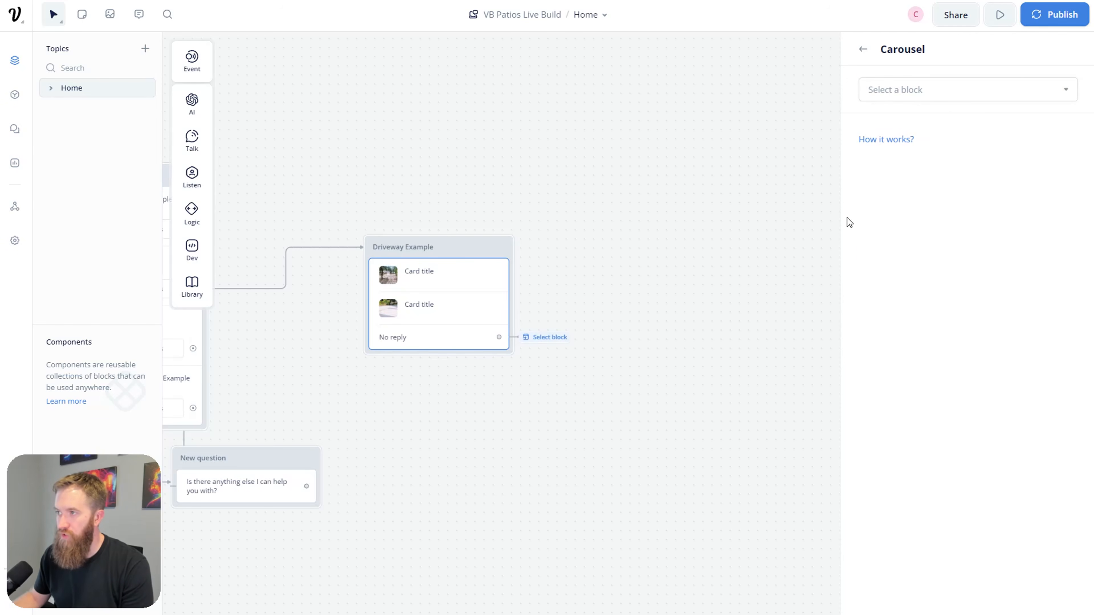
left_click(1044, 87)
left_click(1060, 166)
left_click(1049, 90)
scroll(781, 222, "down", 4)
scroll(781, 223, "down", 1)
scroll(781, 219, "up", 5)
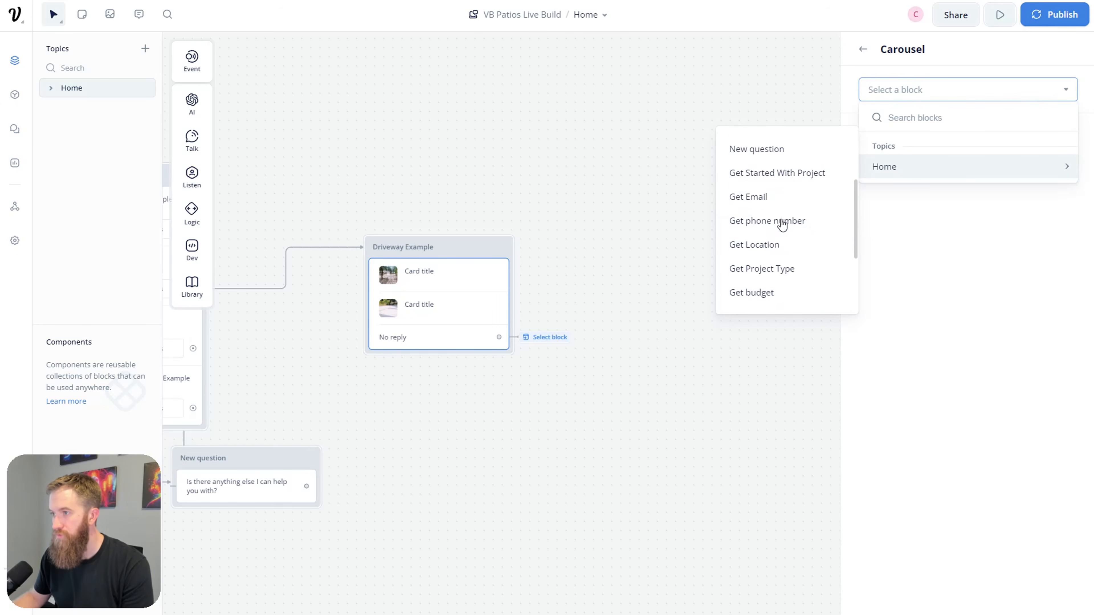
left_click(762, 156)
left_click(503, 427)
left_click_drag(503, 428, 678, 438)
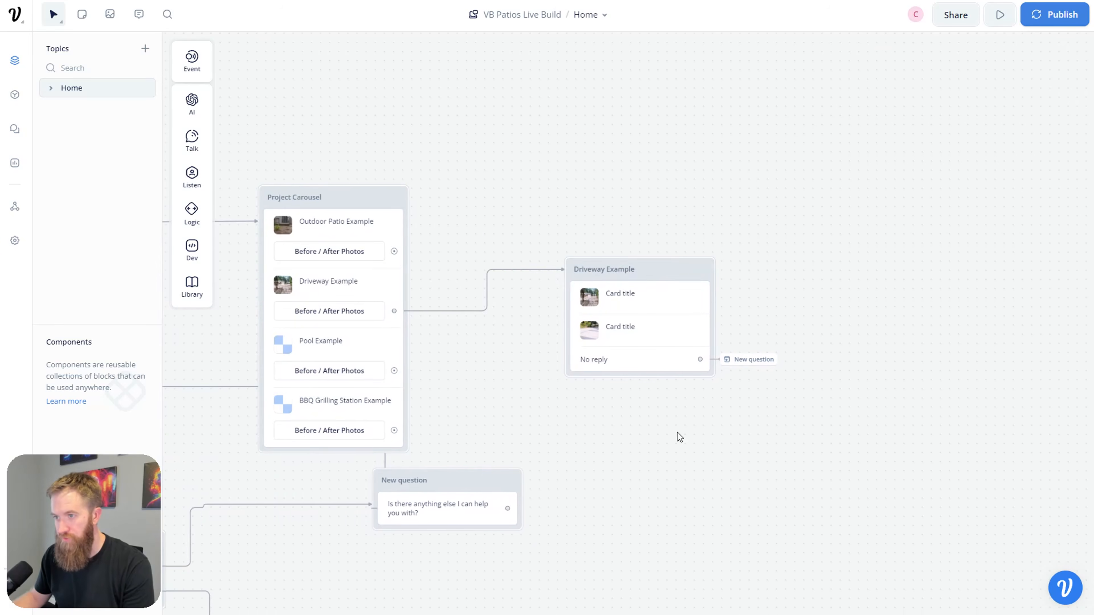
Step: Start a prototype test and request the Driveway Example's Before / After Photos
left_click_drag(226, 265, 615, 317)
scroll(510, 305, "left", 5)
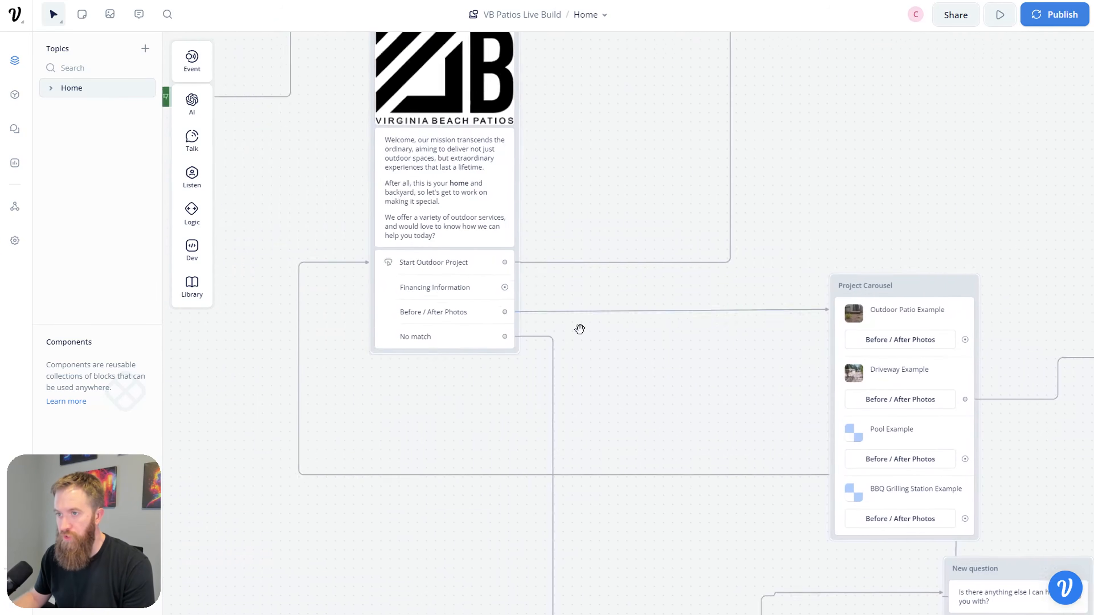
key("r")
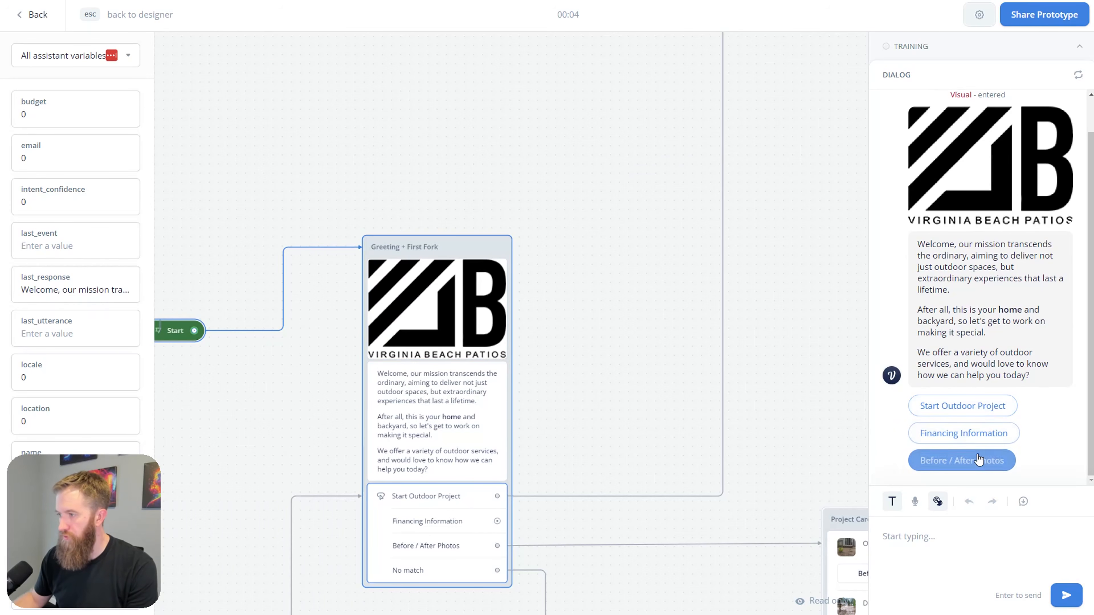
left_click(976, 460)
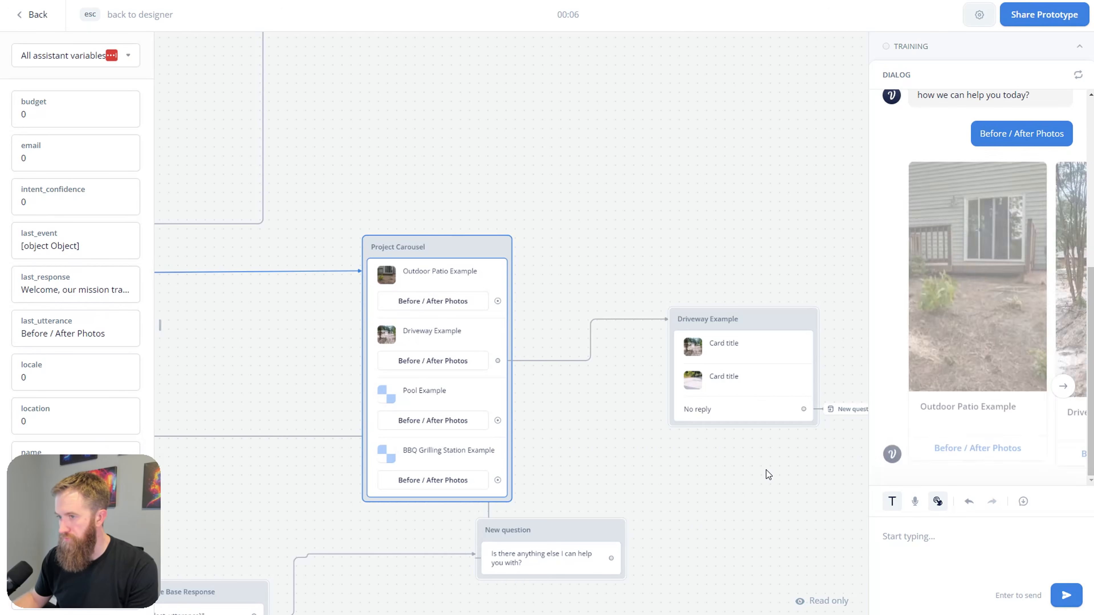
left_click(1062, 390)
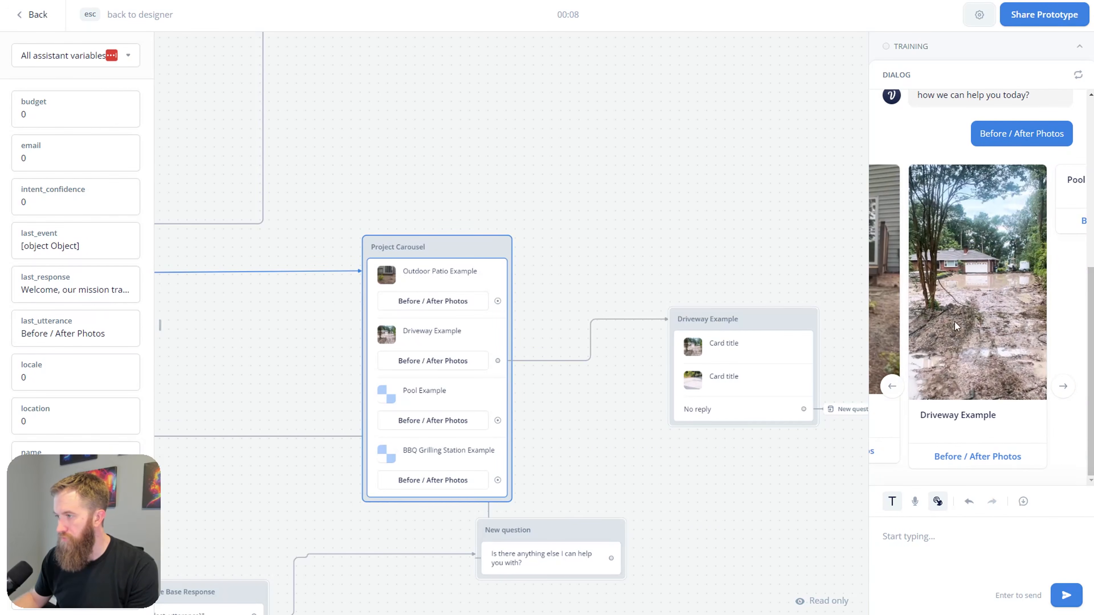
left_click(975, 458)
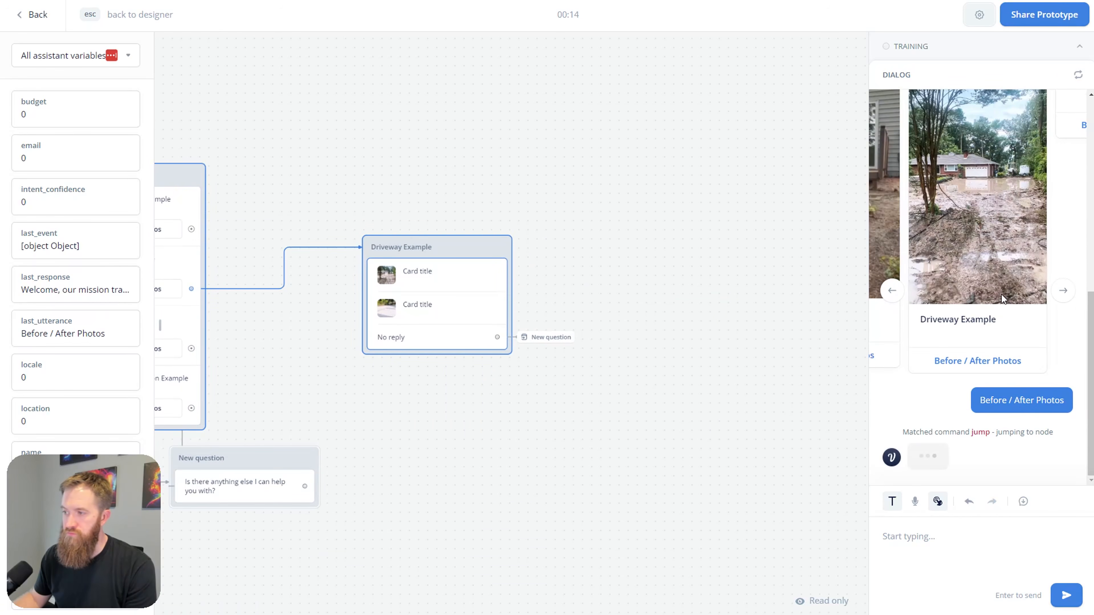
Step: Flip between the muddy and paved driveway photos in the test carousel
left_click(1062, 405)
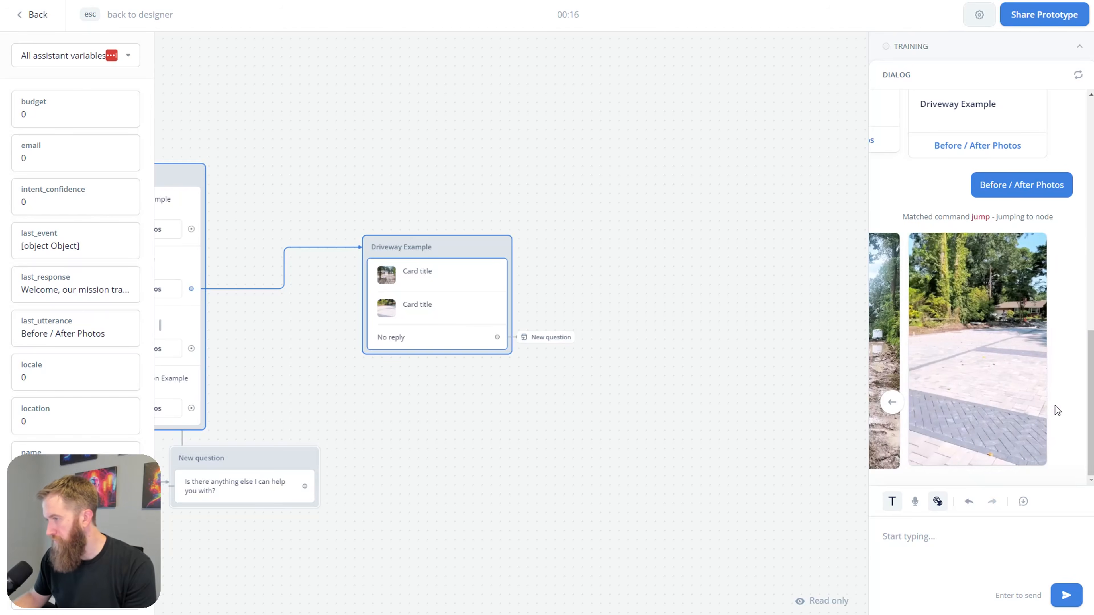
left_click(892, 404)
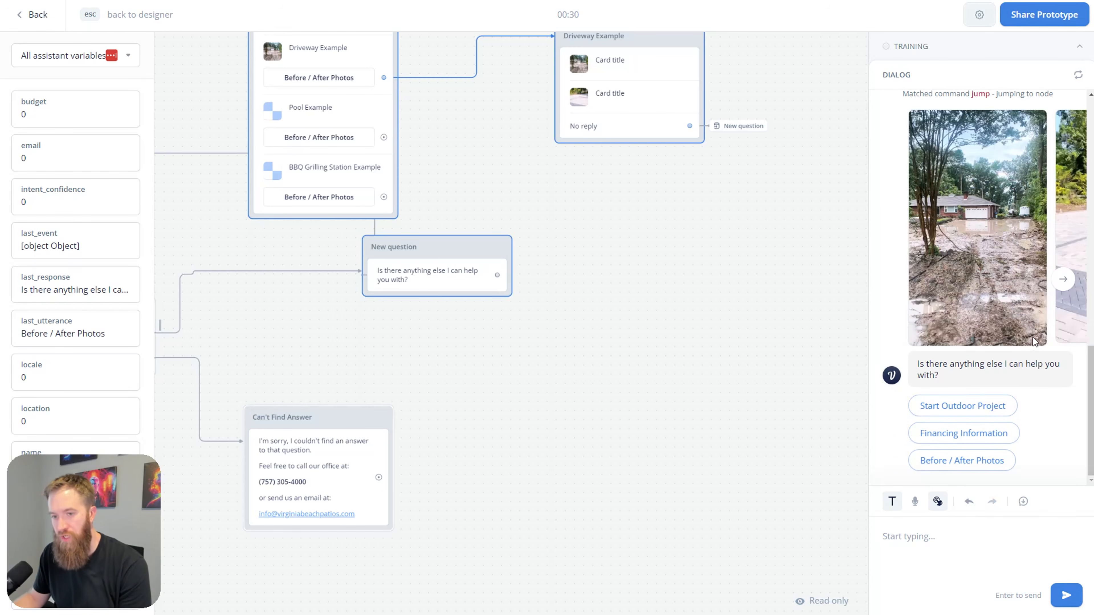
scroll(998, 294, "up", 1)
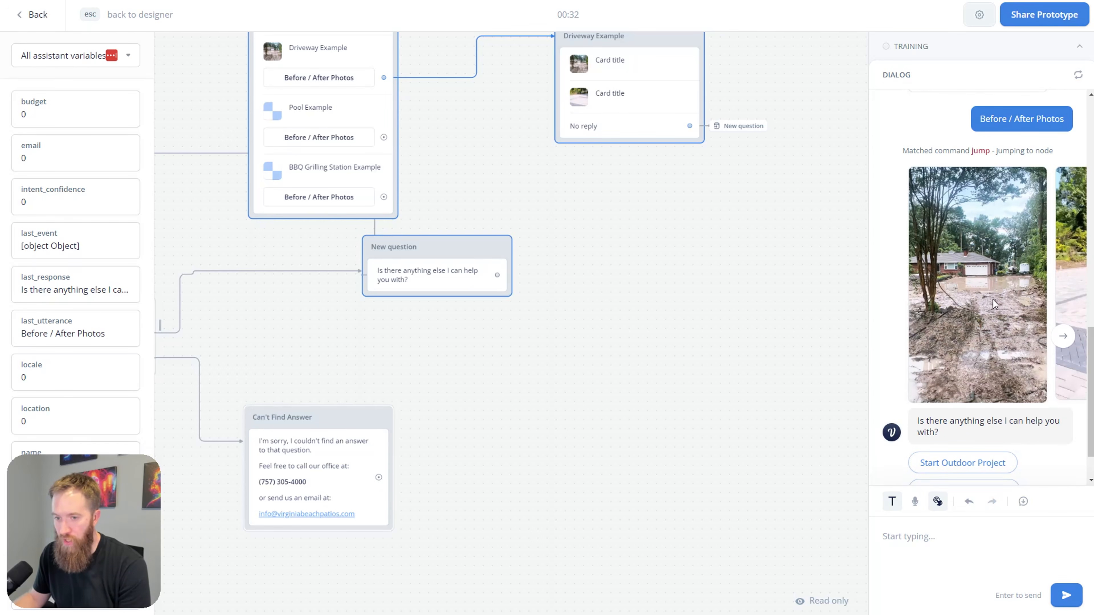
left_click(1066, 340)
left_click(888, 343)
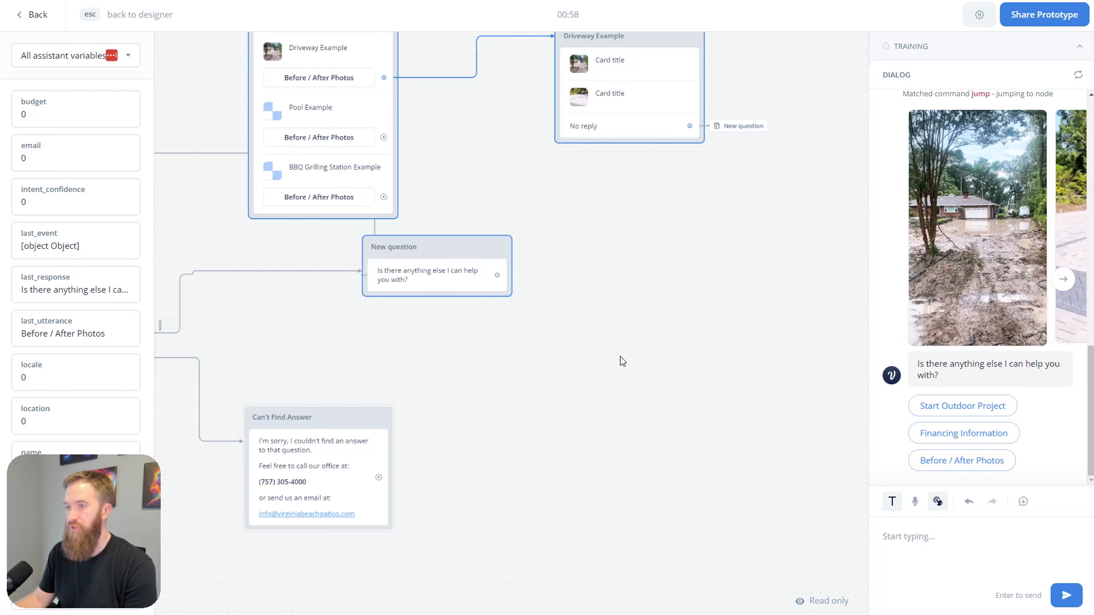
left_click_drag(677, 228, 677, 351)
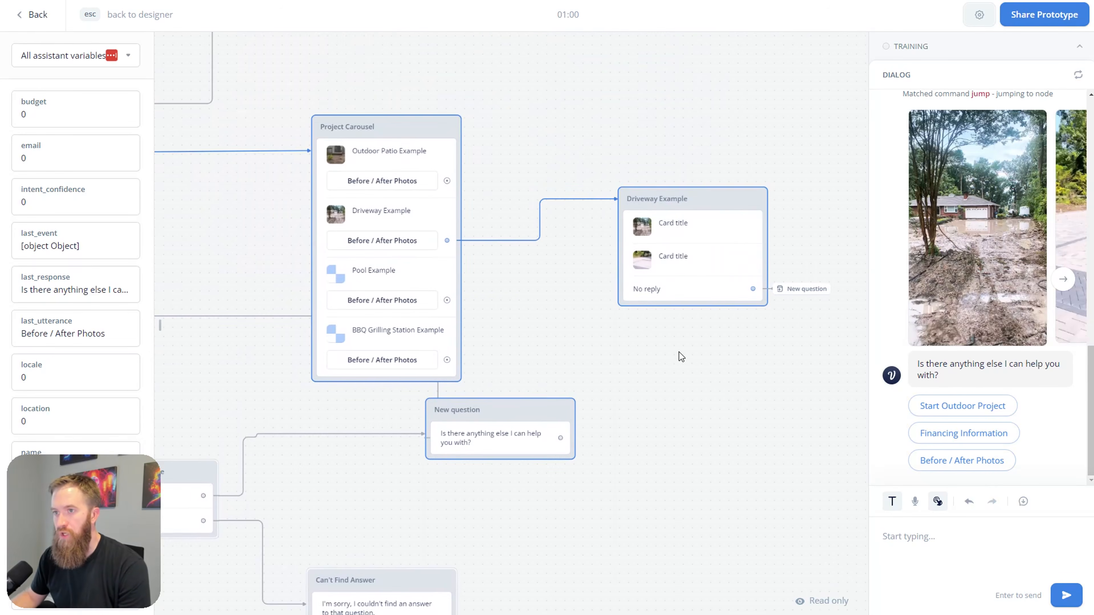
Step: Leave the test and check the Project Carousel and Driveway Example settings
key("Escape")
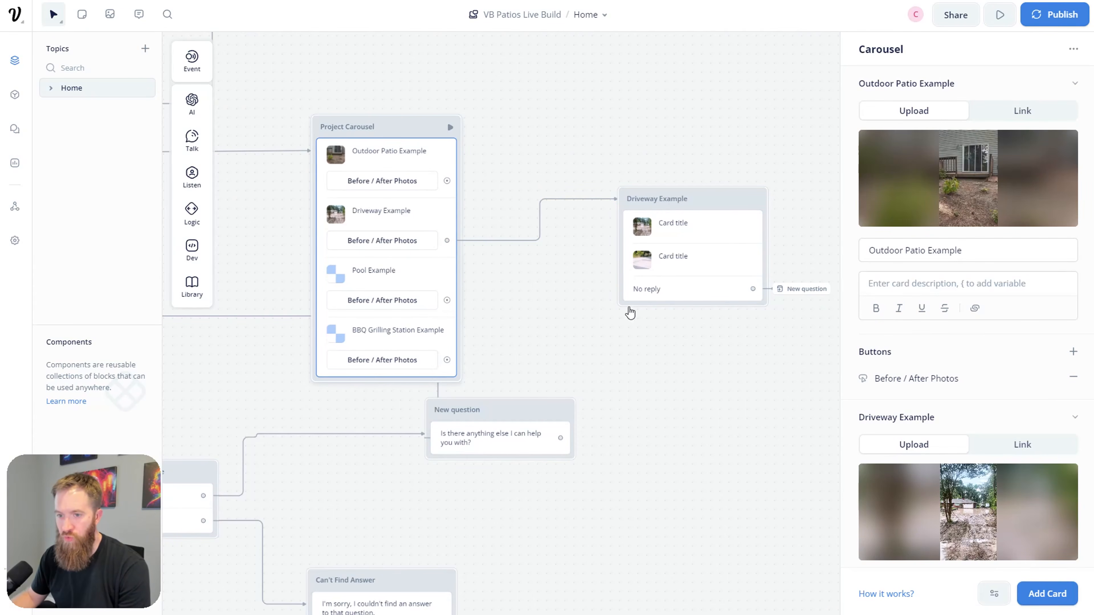
left_click(505, 327)
left_click(358, 222)
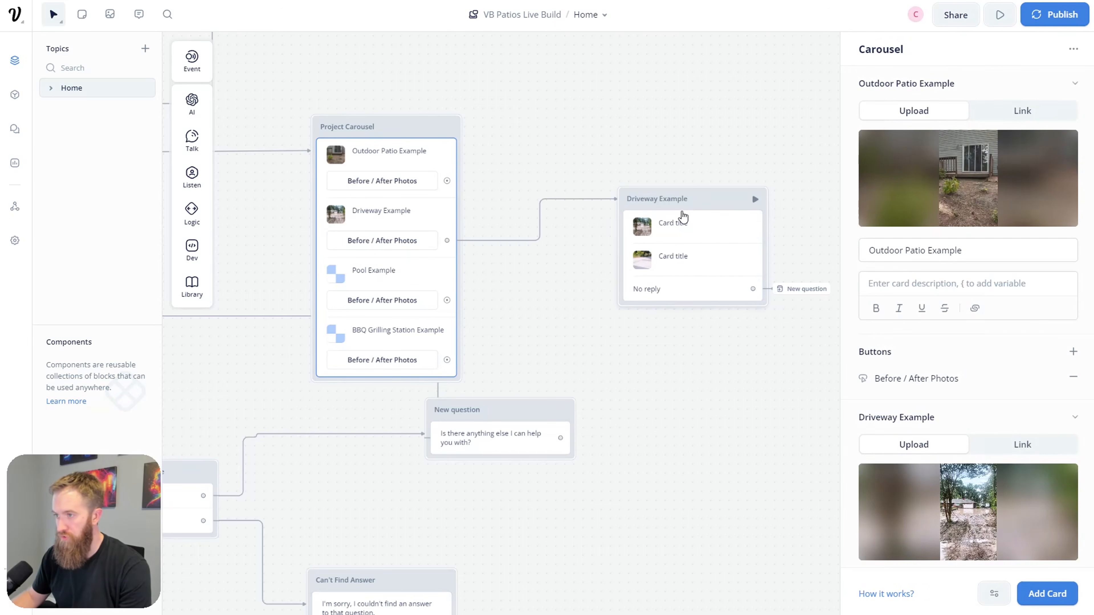
left_click(695, 264)
left_click(719, 415)
Step: Pan the canvas back to the Virginia Beach Patios welcome block and its choices
scroll(610, 410, "left", 10)
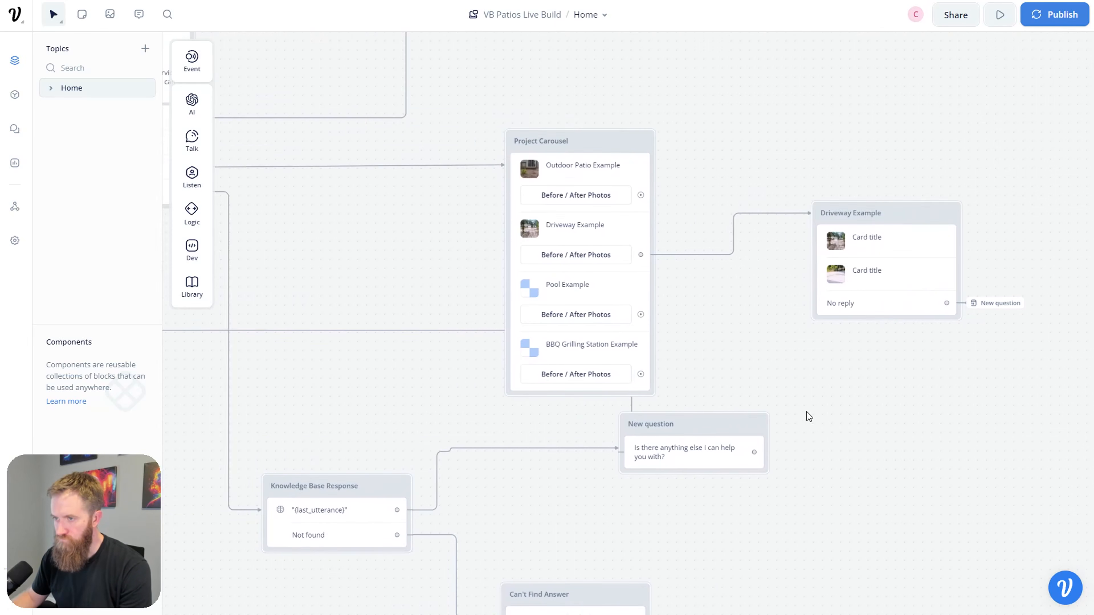
scroll(484, 347, "up", 5)
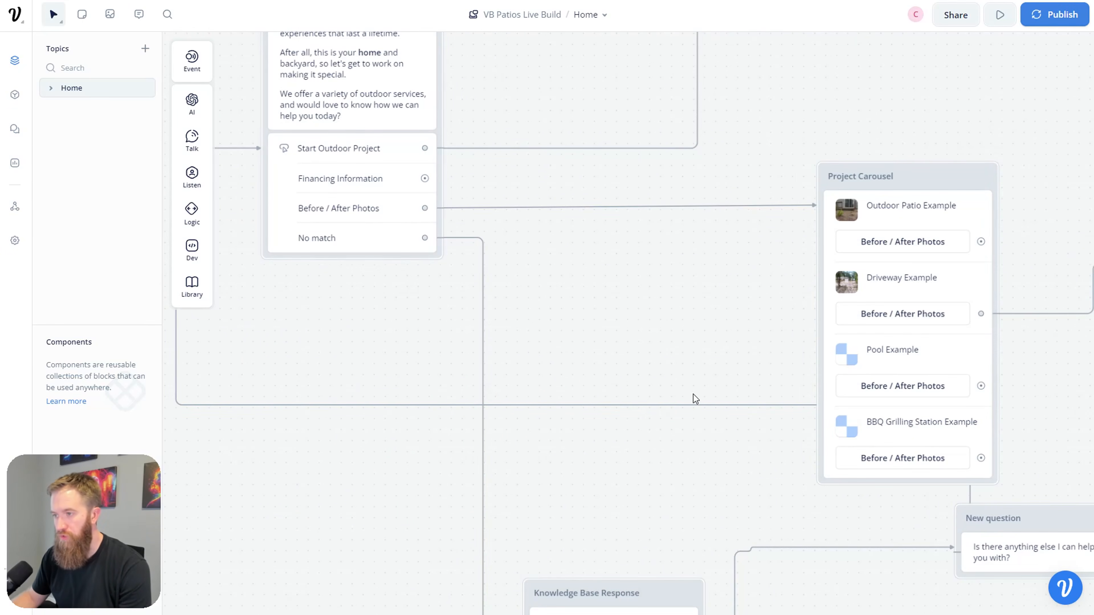
left_click_drag(728, 352, 614, 347)
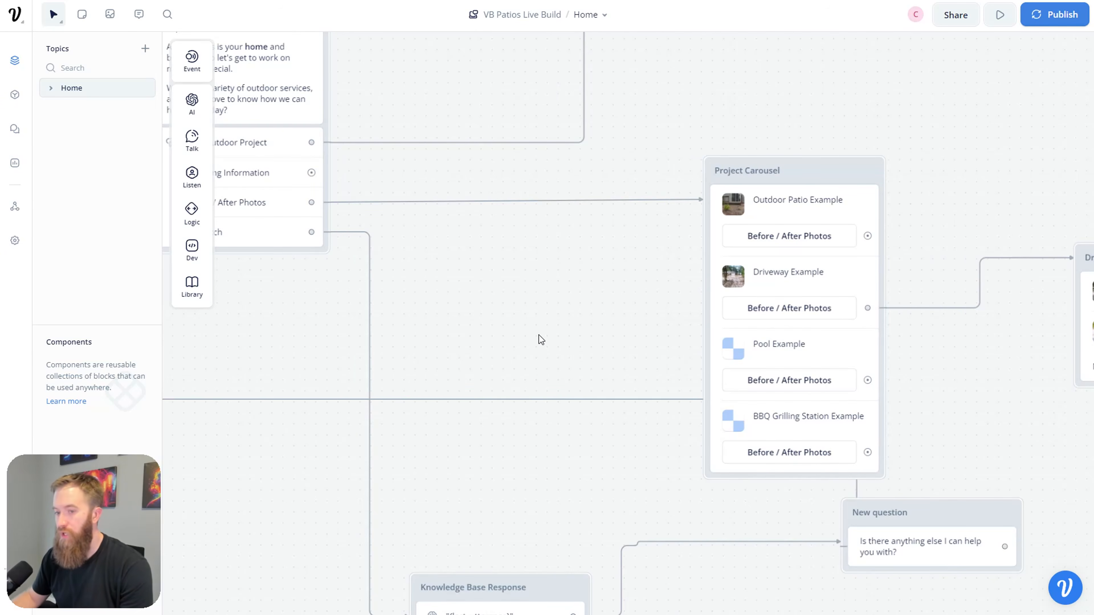
left_click_drag(508, 305, 699, 405)
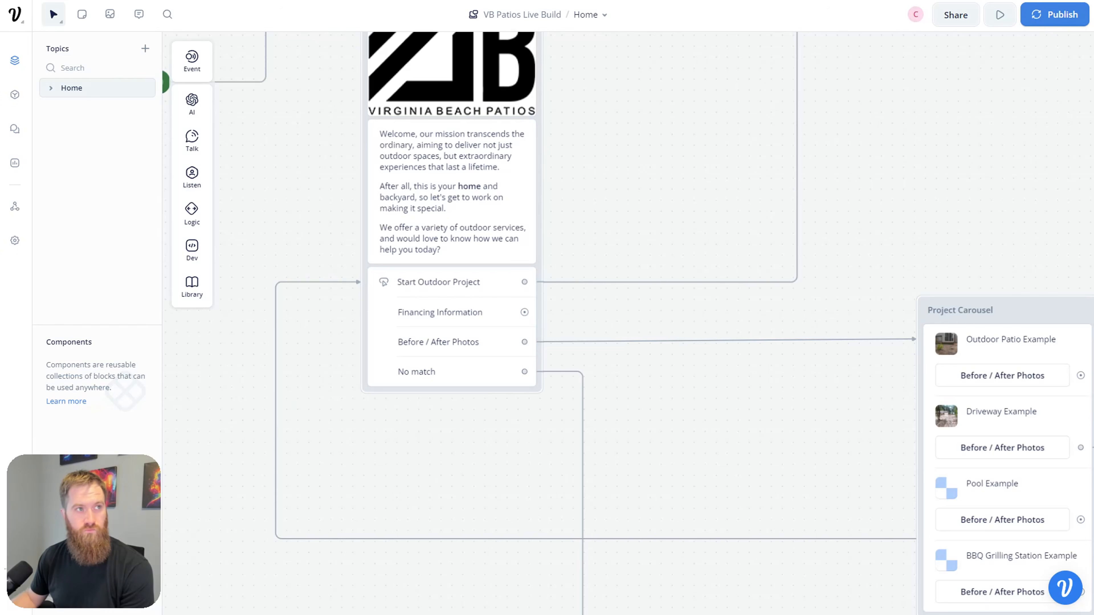
scroll(504, 431, "down", 1)
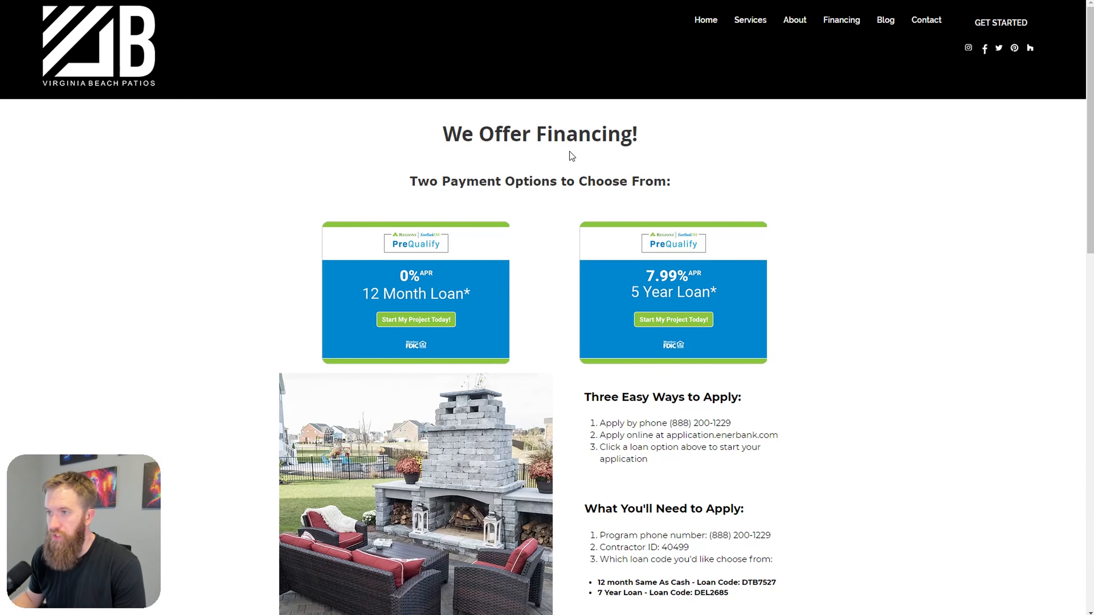
left_click_drag(449, 137, 593, 183)
left_click(556, 239)
scroll(554, 239, "down", 2)
scroll(551, 310, "up", 2)
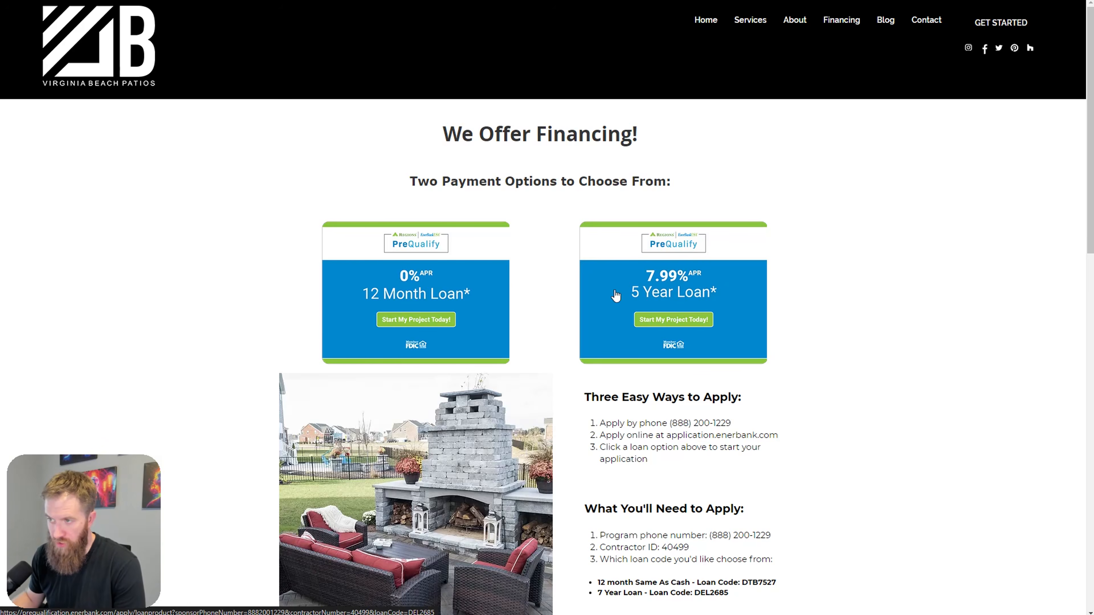
left_click(682, 321)
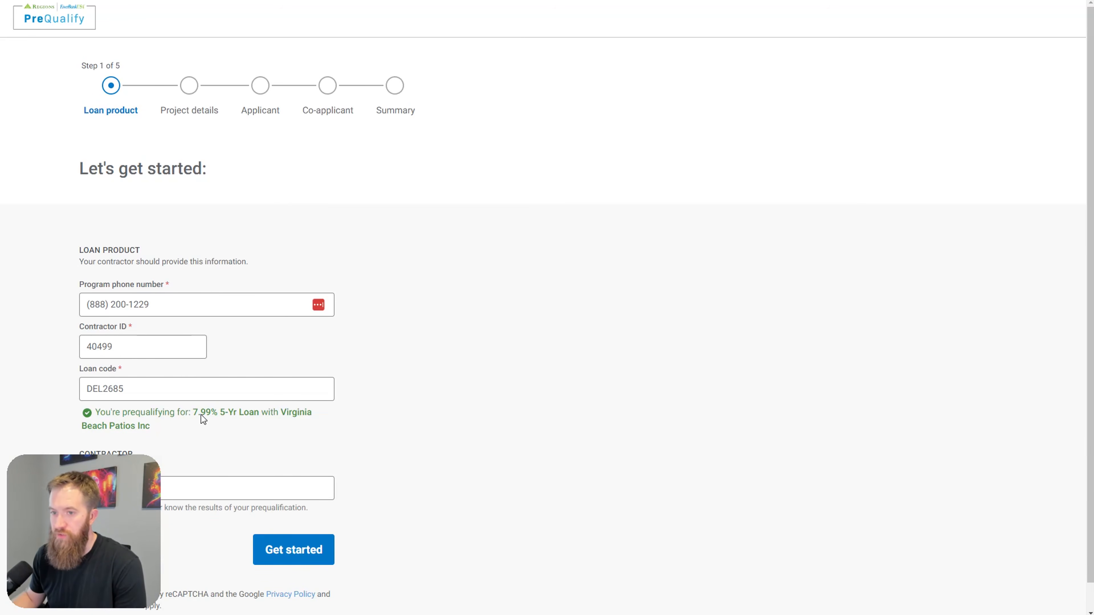
left_click_drag(80, 410, 226, 427)
left_click(176, 433)
triple_click(176, 432)
left_click(226, 428)
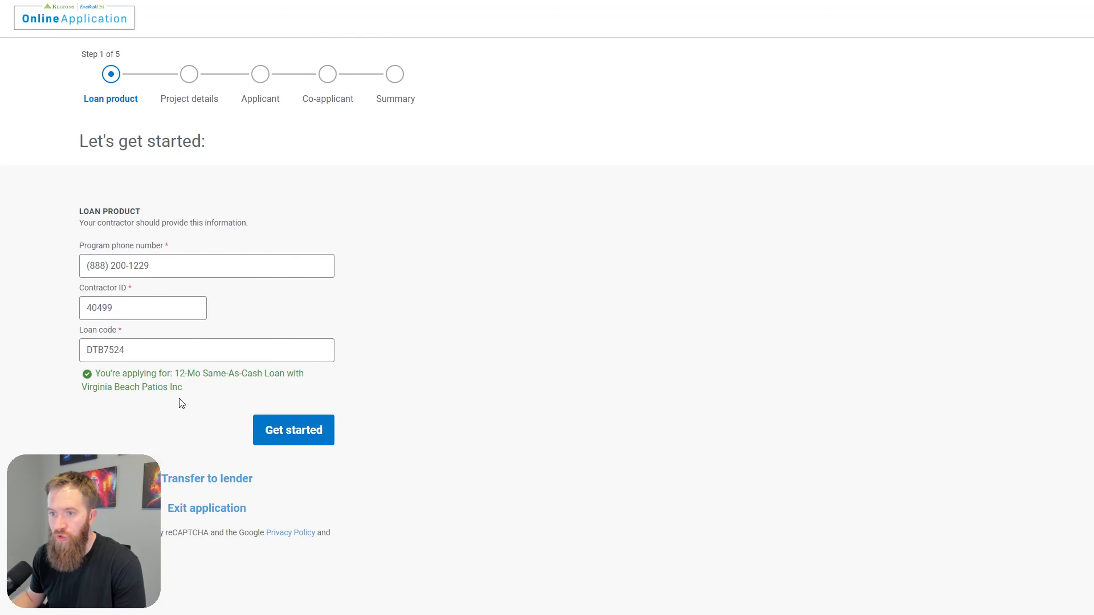
left_click_drag(180, 398, 199, 381)
left_click(199, 382)
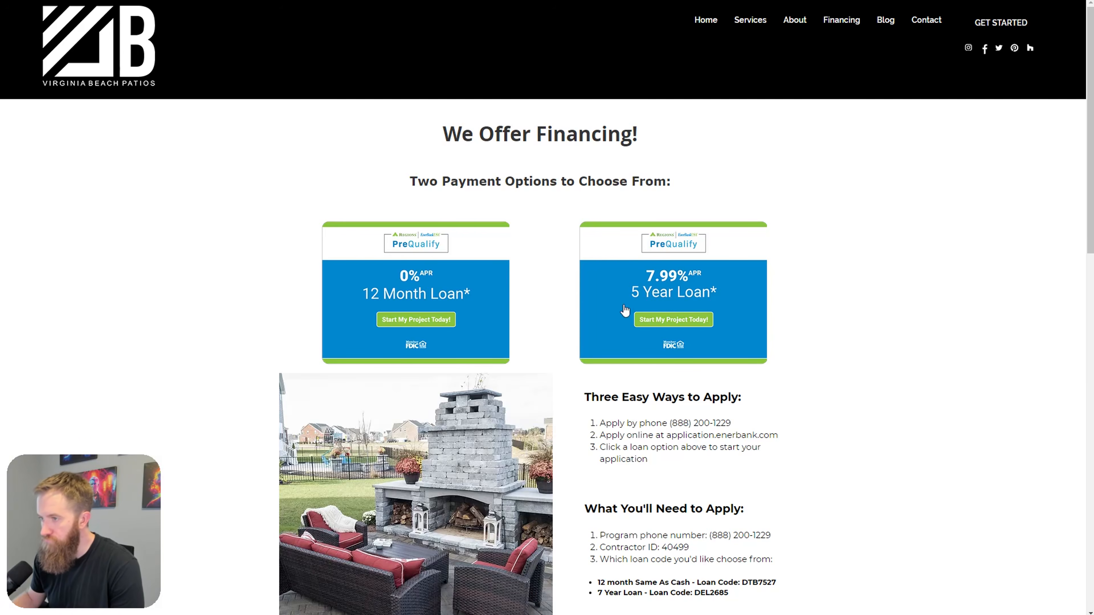
left_click_drag(732, 423, 627, 423)
left_click(689, 444)
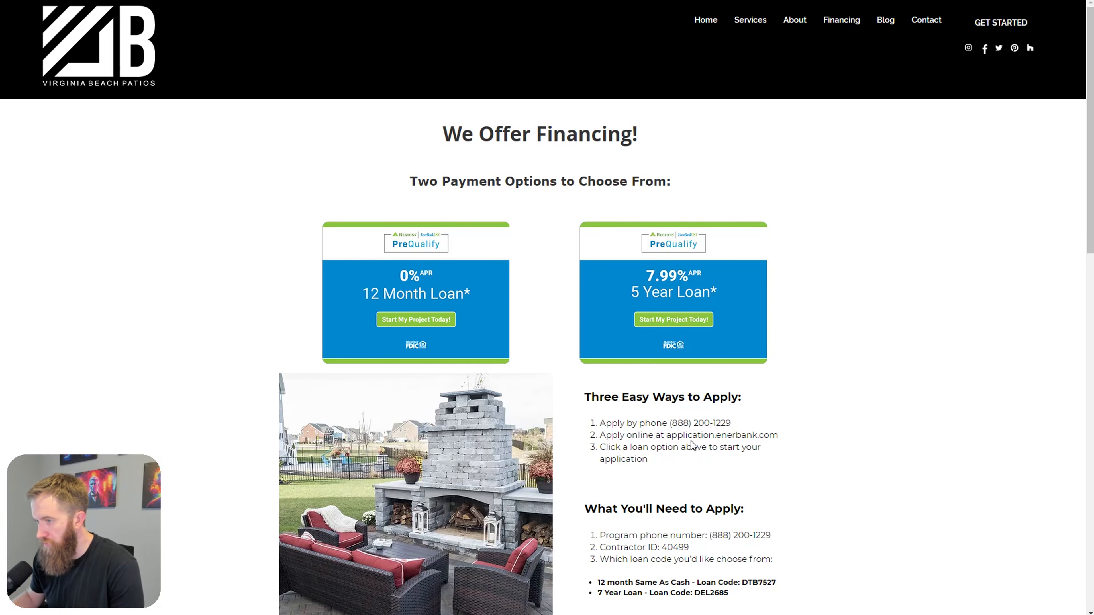
scroll(748, 437, "down", 3)
left_click_drag(600, 308, 778, 321)
left_click(813, 369)
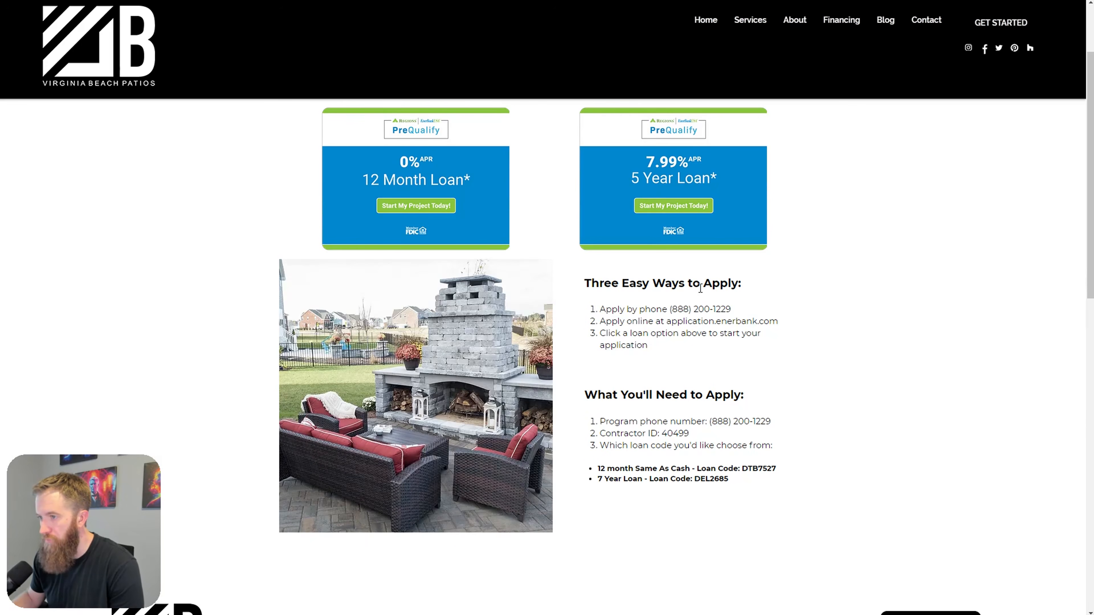
scroll(728, 439, "up", 3)
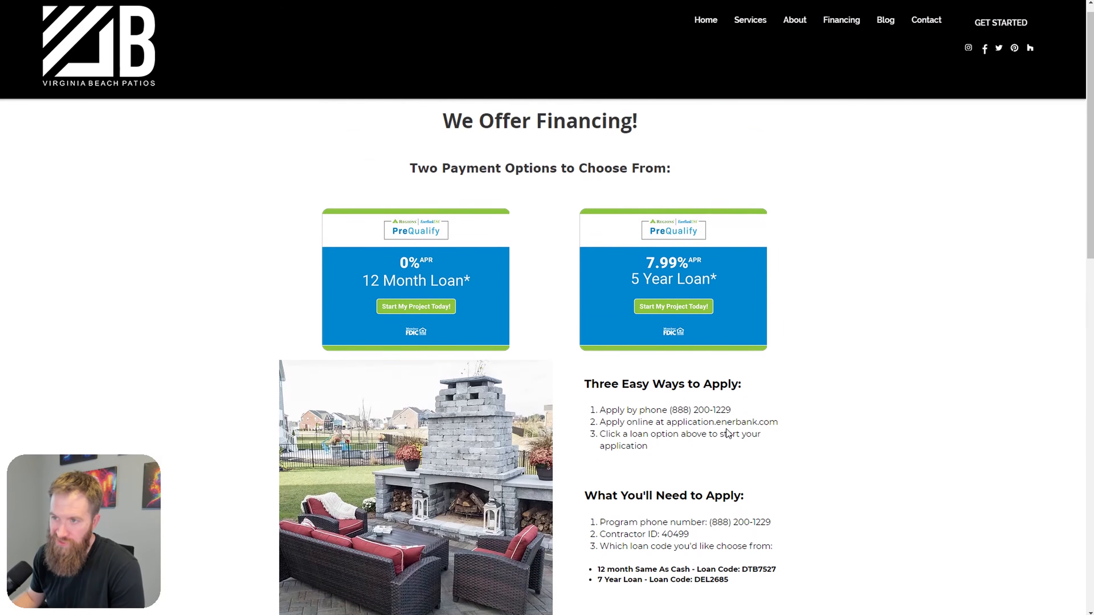
key("ctrl+Tab")
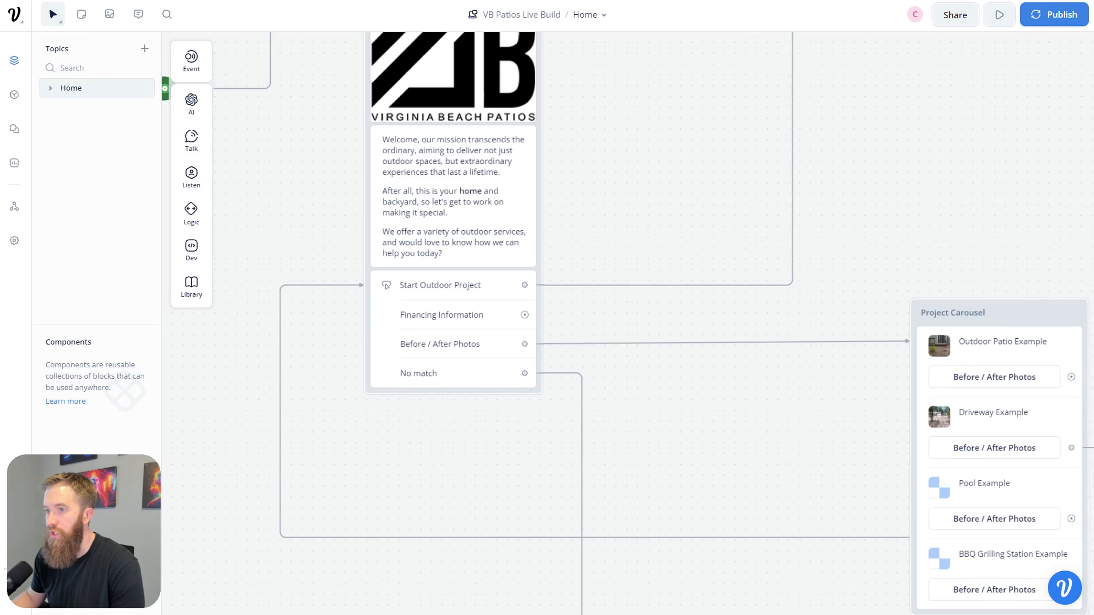
Step: Connect the Financing Information choice to a new Text step
scroll(658, 335, "down", 5)
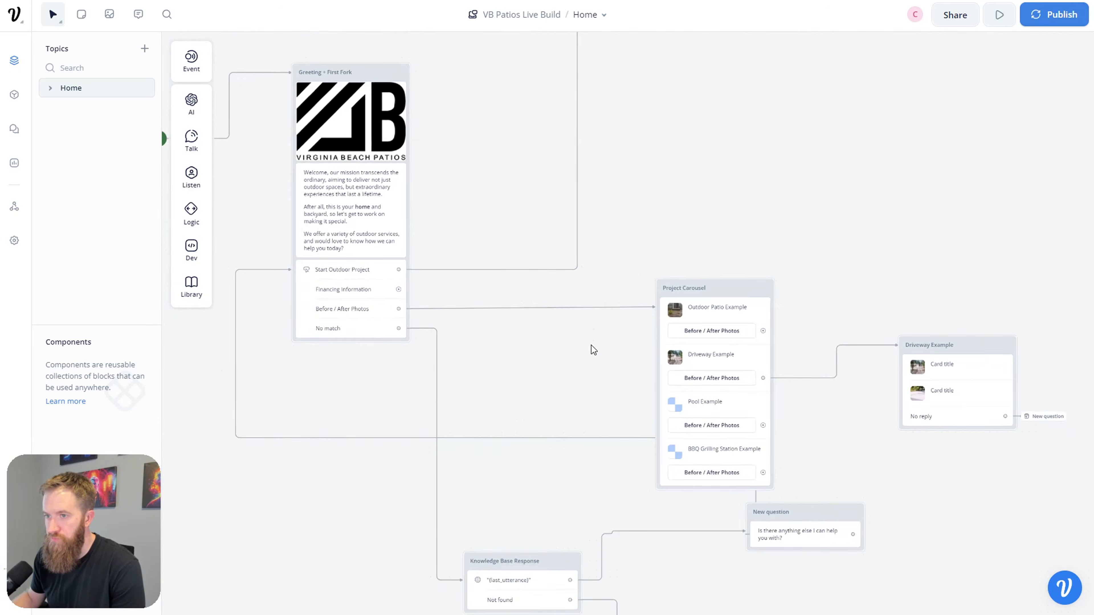
left_click_drag(577, 348, 488, 370)
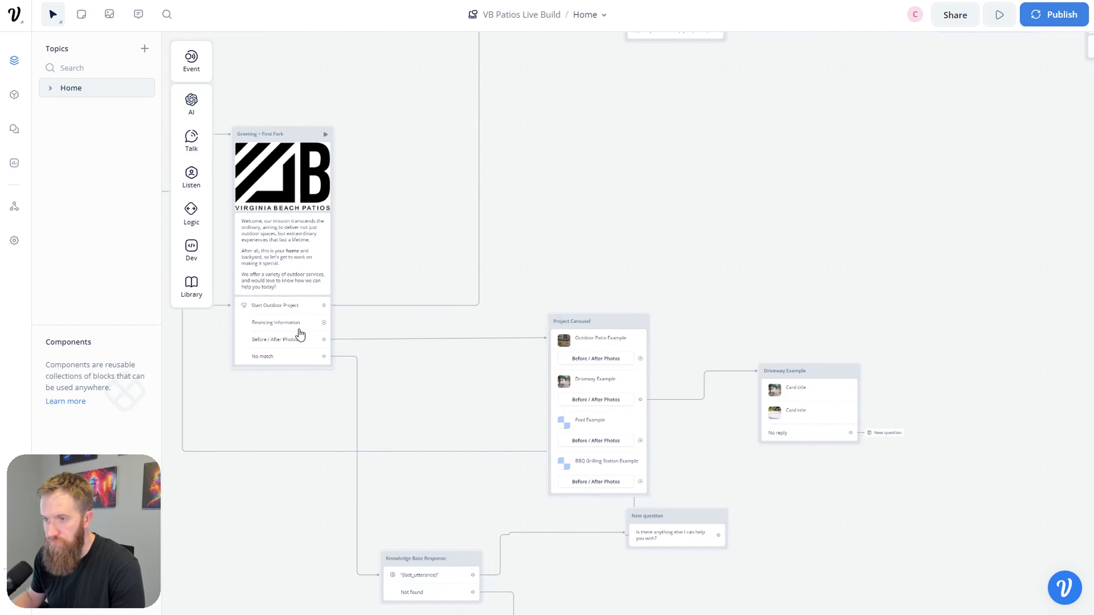
left_click_drag(325, 323, 695, 178)
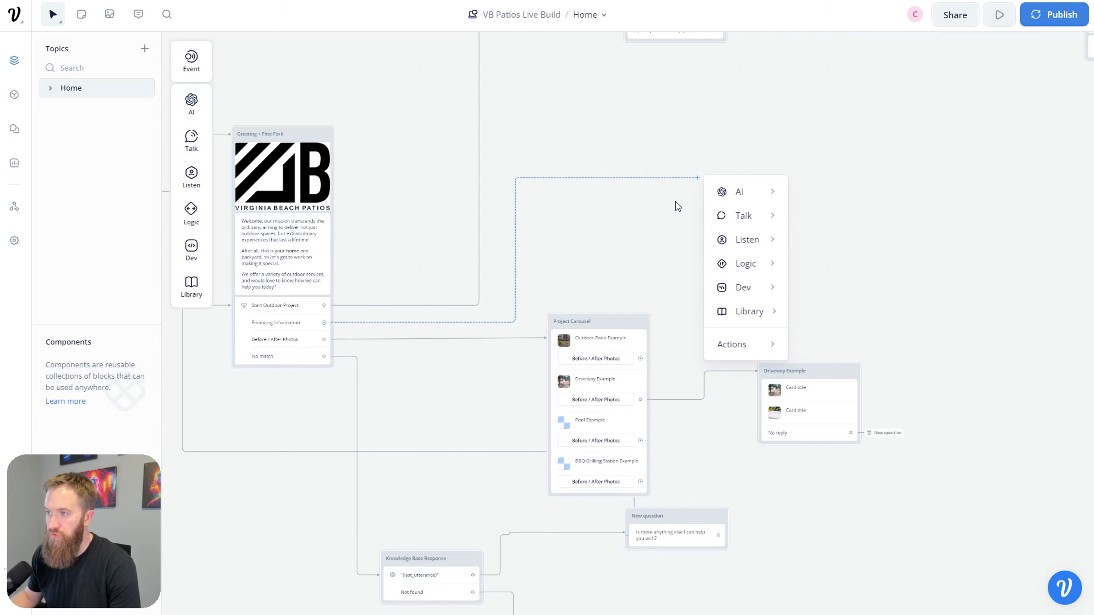
mouse_move(742, 215)
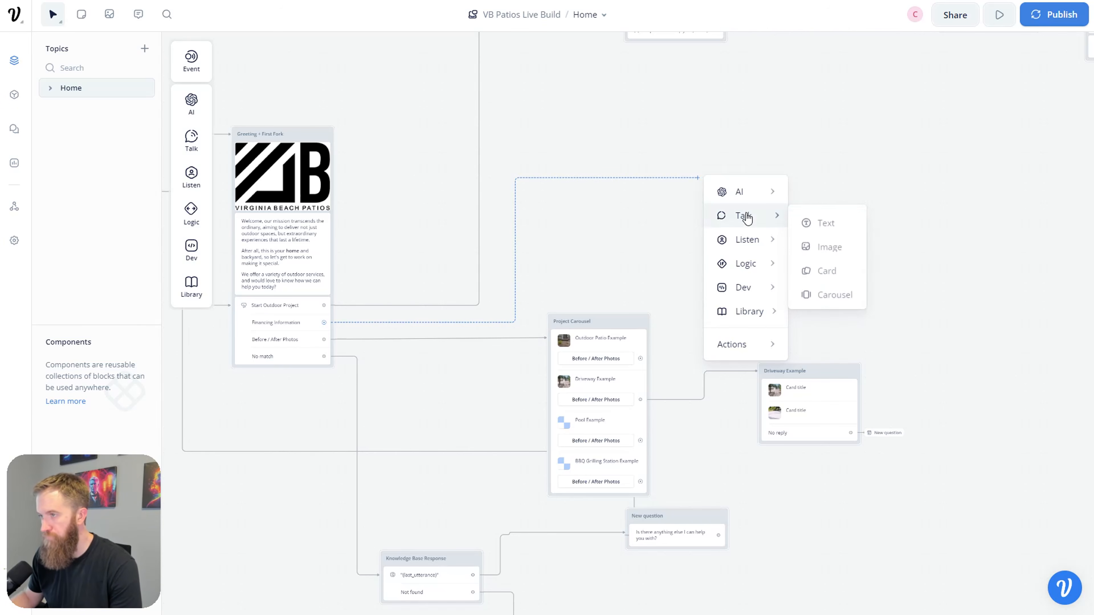
left_click(816, 221)
Step: Position the new block, rename it 'Financing Start', and open its reply for editing
left_click_drag(764, 156, 691, 165)
double_click(689, 165)
type("Financin")
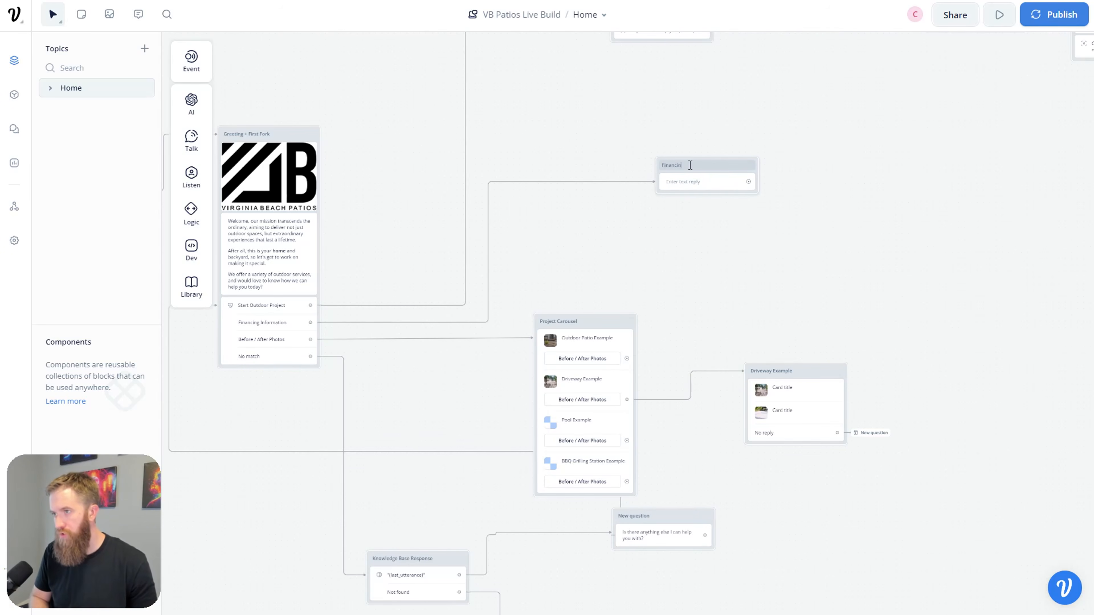
type("g Start")
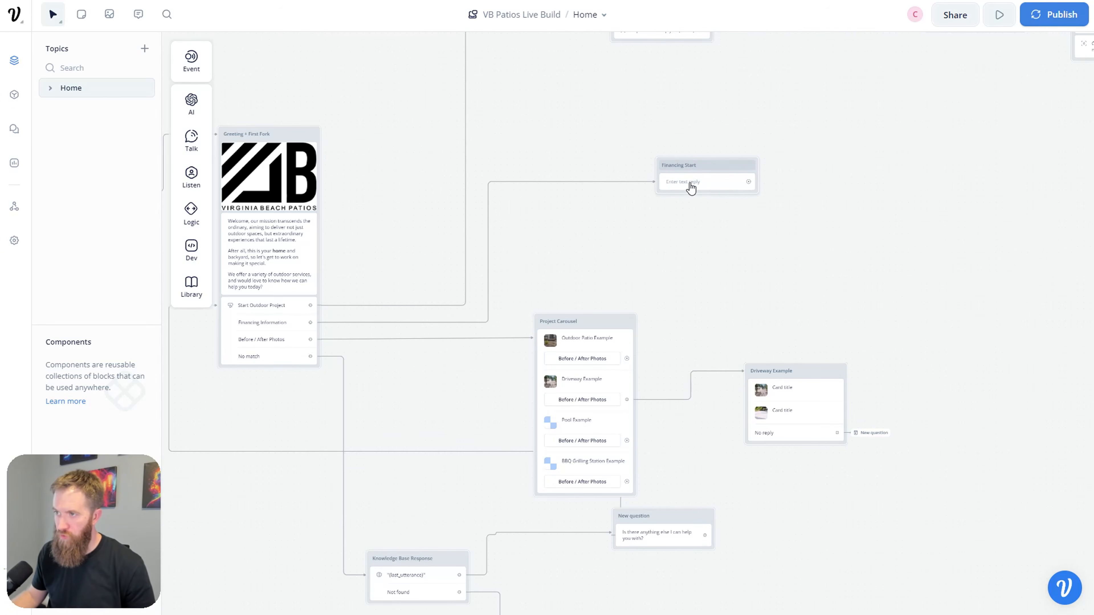
left_click(690, 183)
left_click(978, 112)
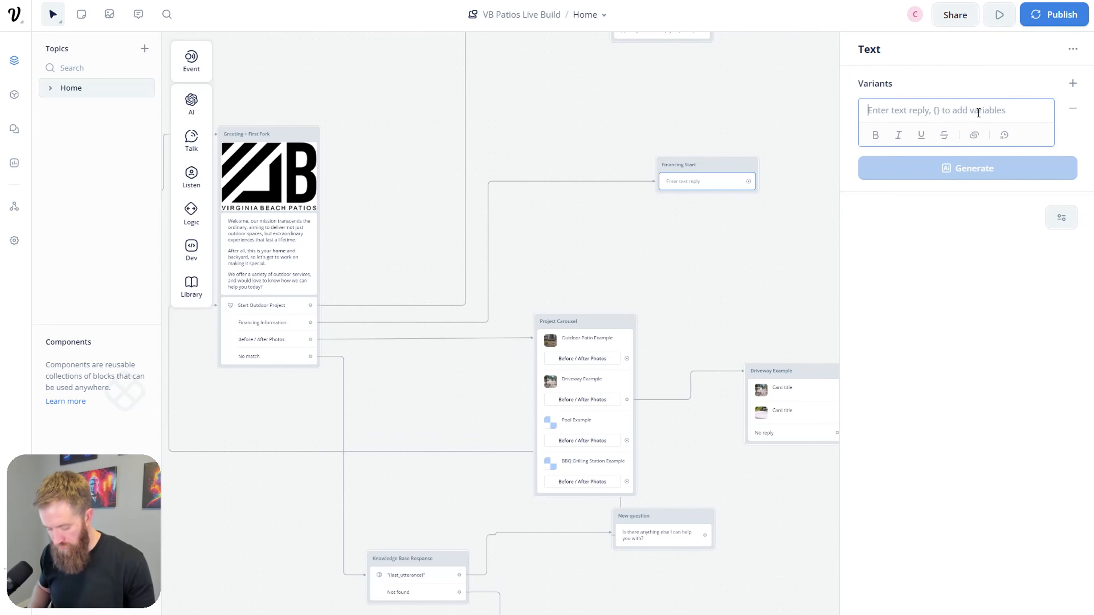
Step: Write the opening financing line and the example of Dave's pool for $450 a month
type("We ")
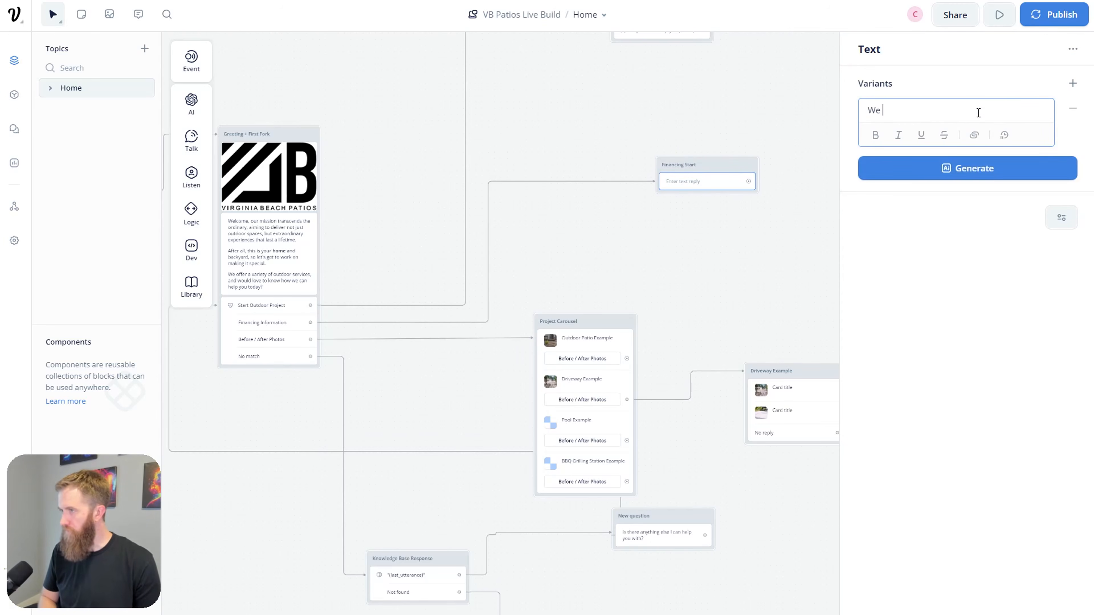
type("offer a variety of")
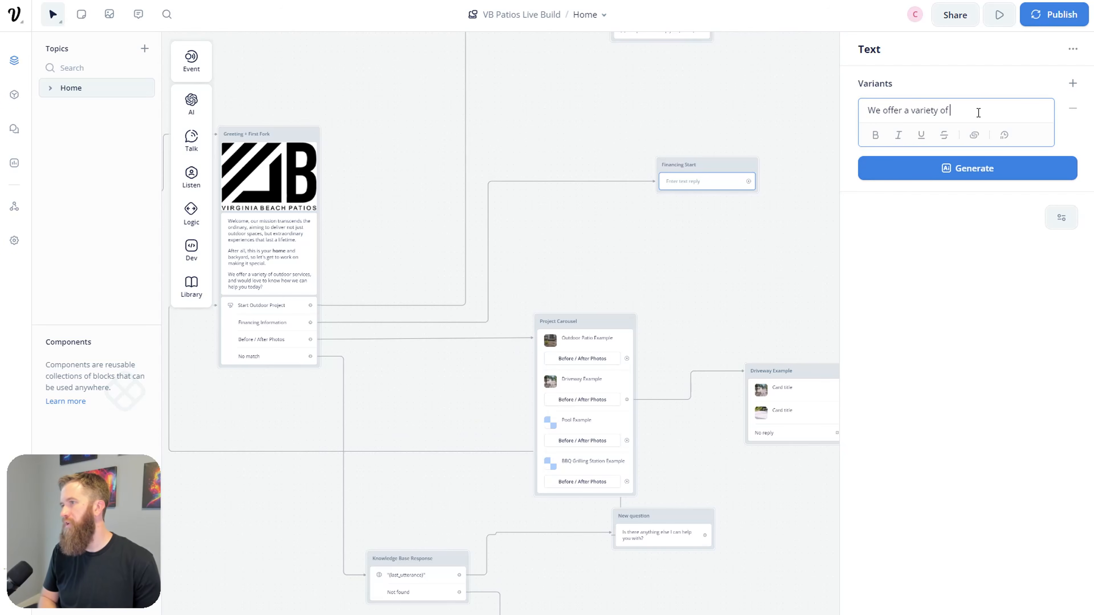
type(" financing op")
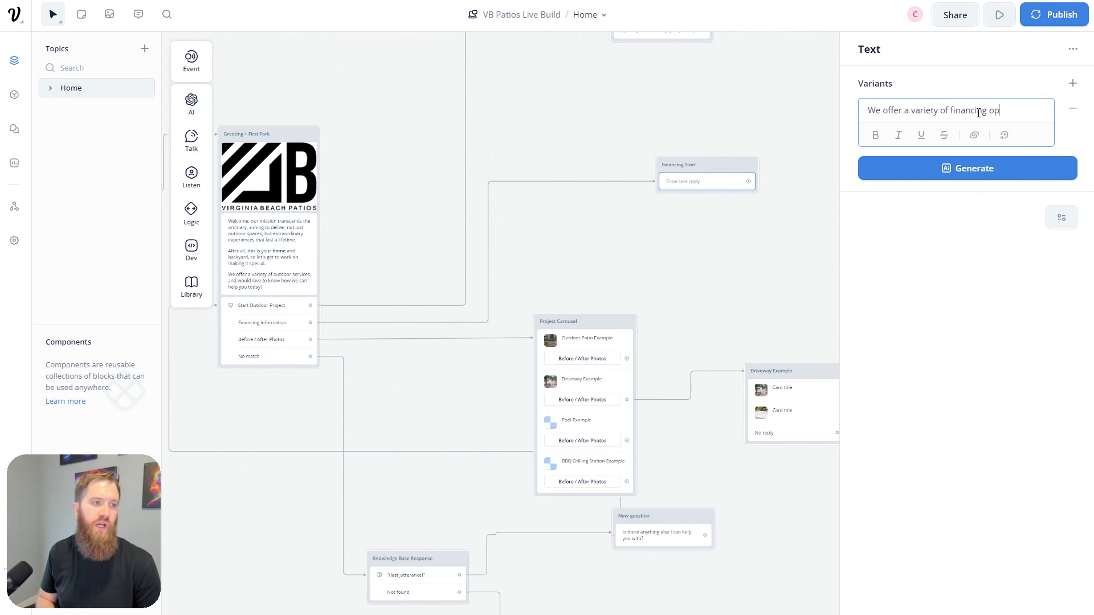
type("tions for all of our projects.")
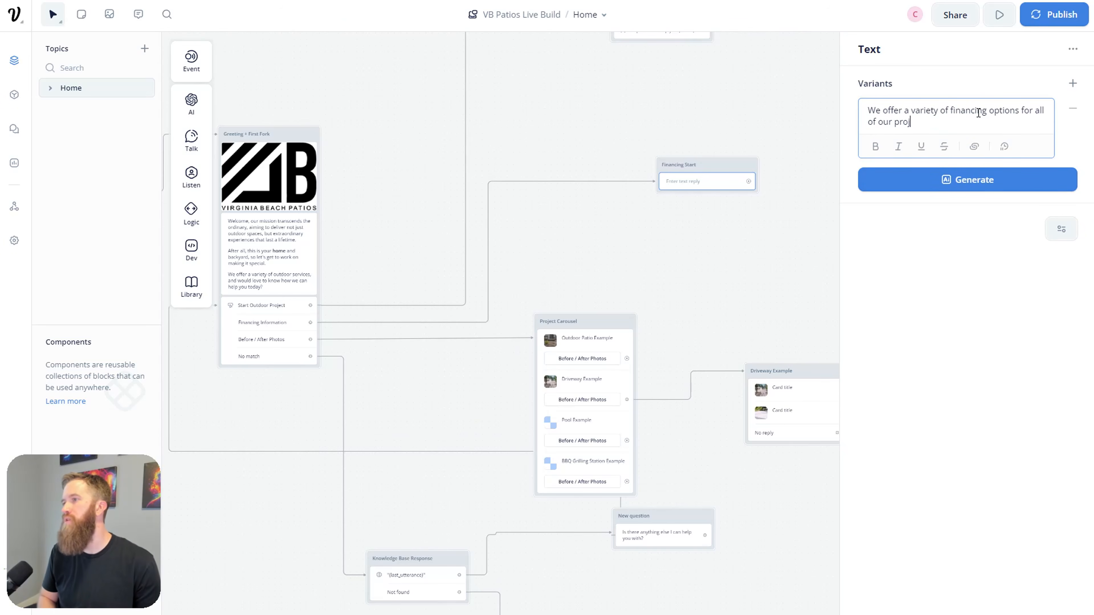
key("Return")
type("W")
key("BackSpace")
type("For")
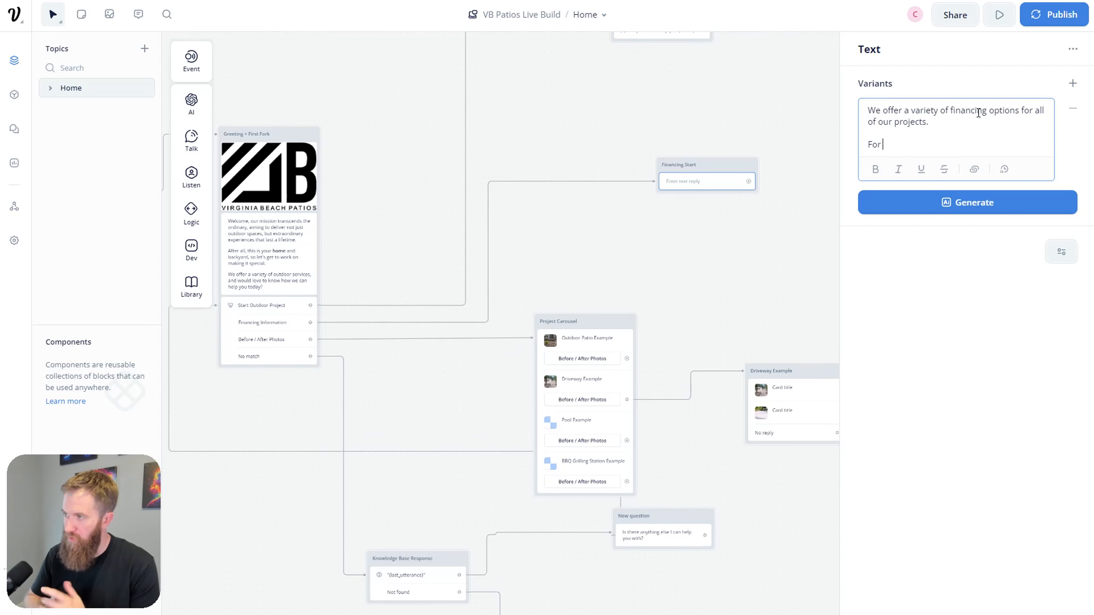
type("example, ")
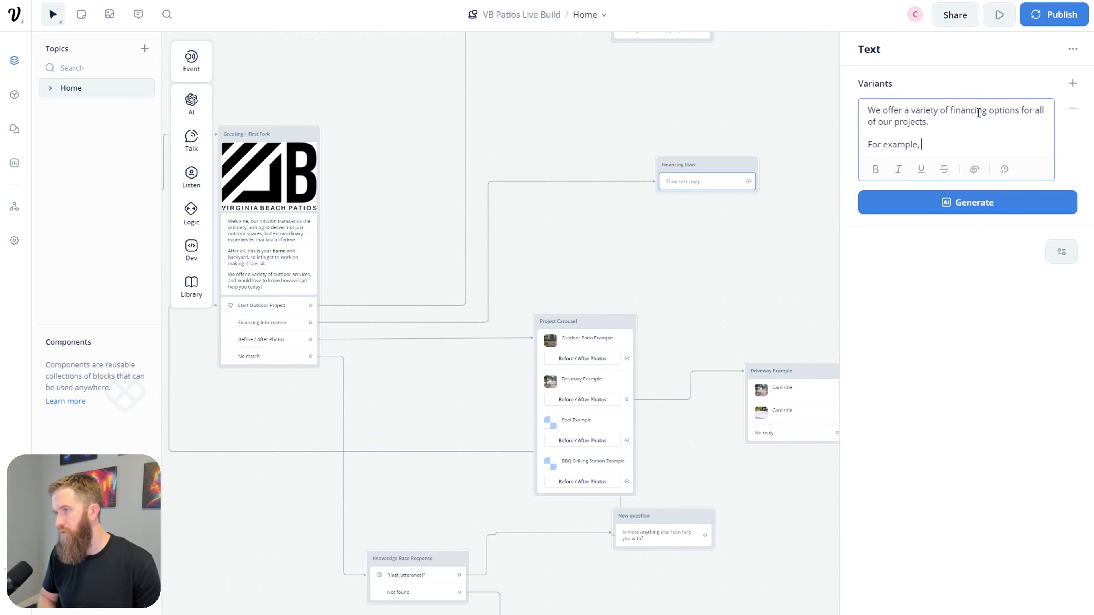
type("Dave was able to get hi")
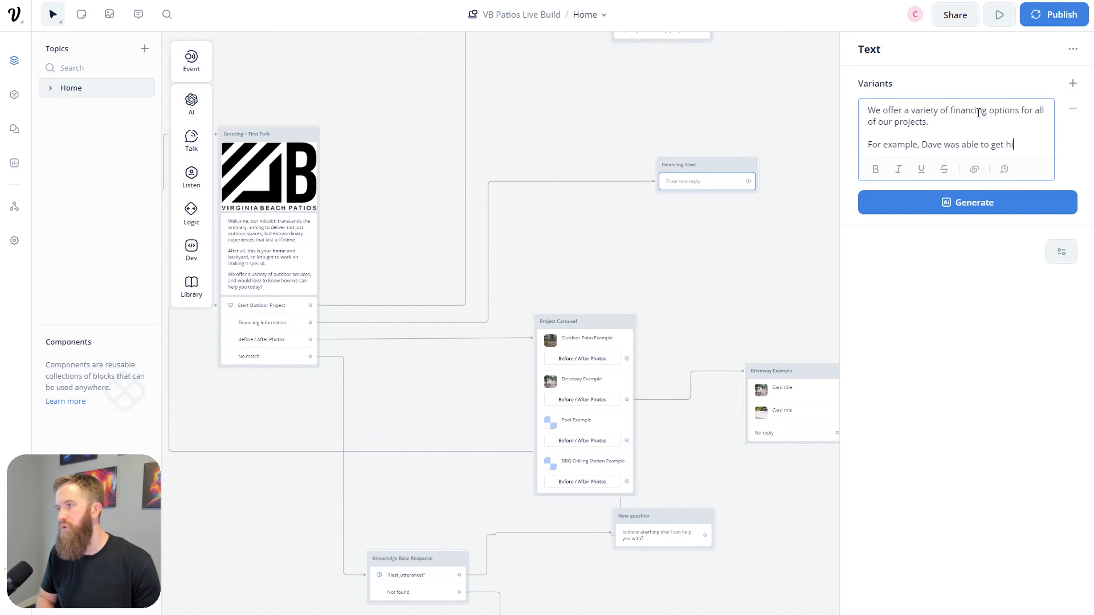
type("s pool installed for on")
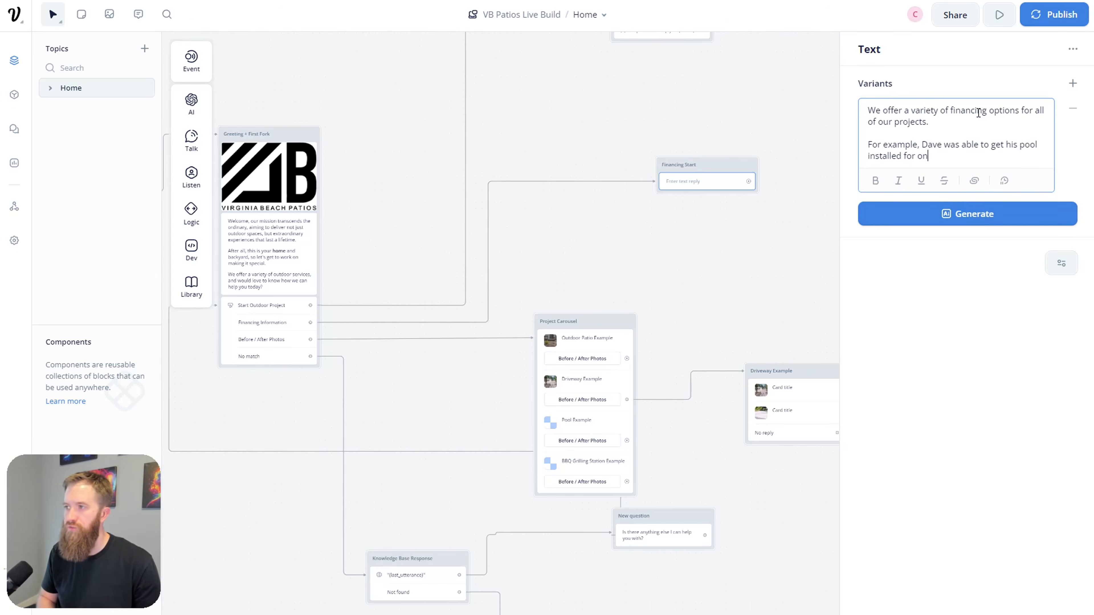
type("ly $450 a month.")
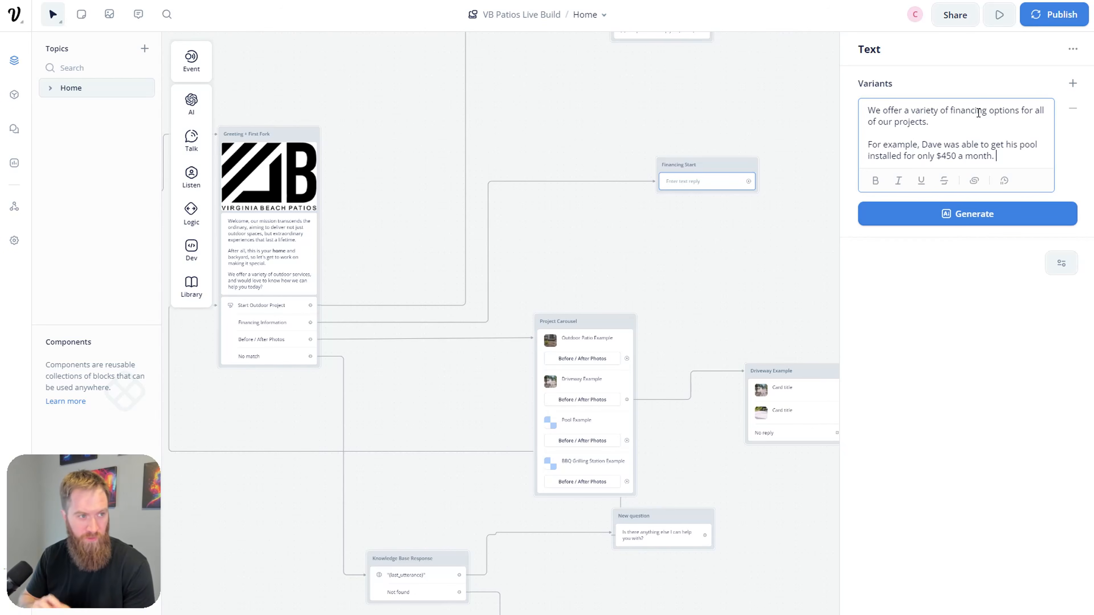
key("BackSpace")
type("!!!")
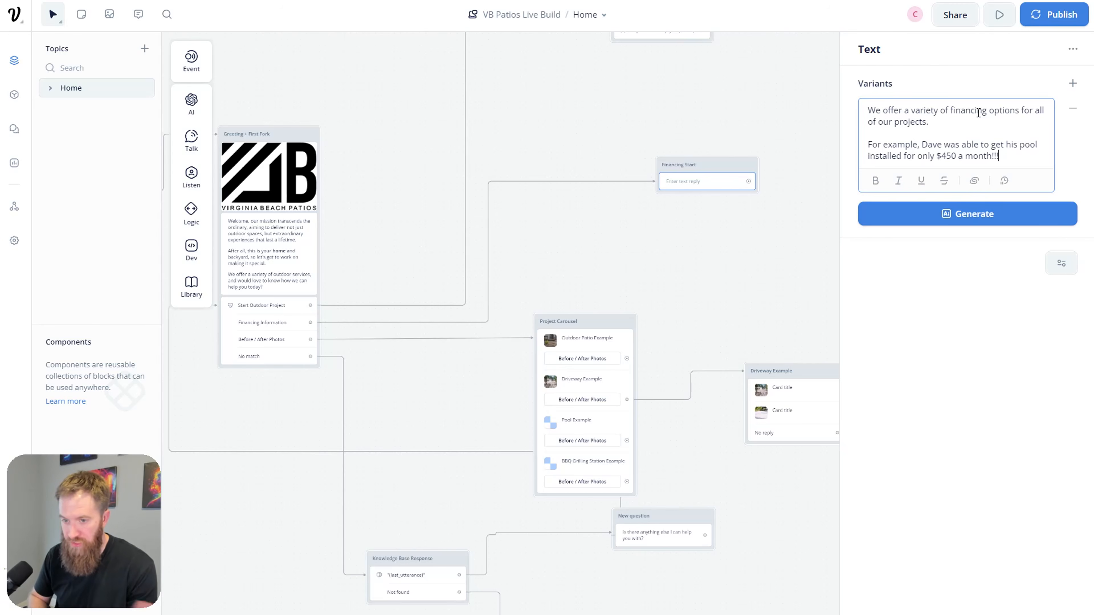
key("Return")
key("Return")
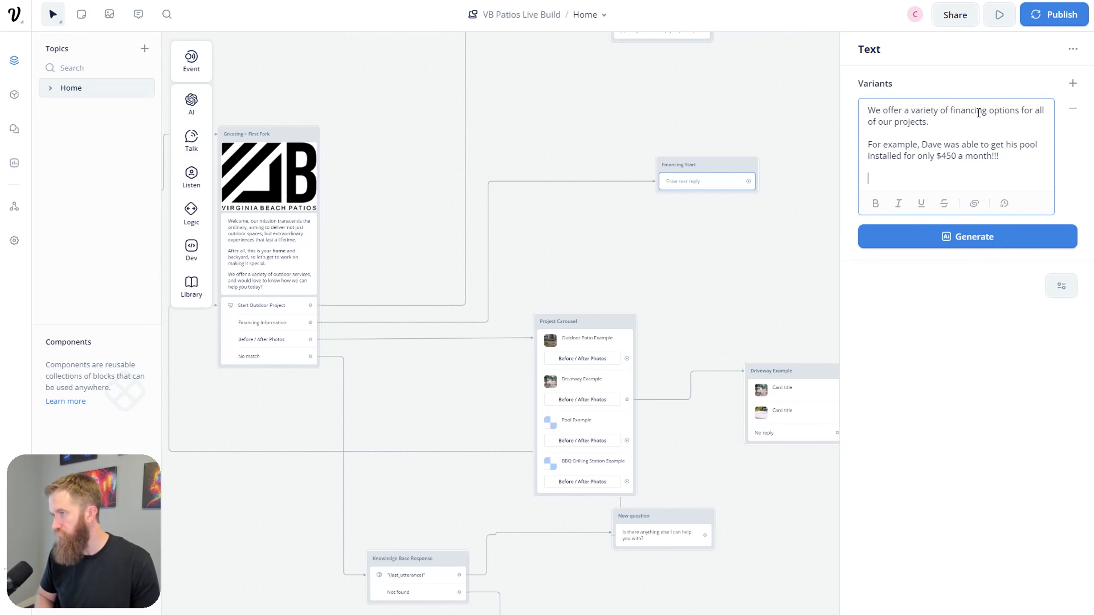
Step: Add the Enerbank partnership special-deals paragraph and the 'click on the links below' closing line
type("VB Pat")
key("BackSpace")
key("BackSpace")
key("BackSpace")
key("BackSpace")
type("Patio")
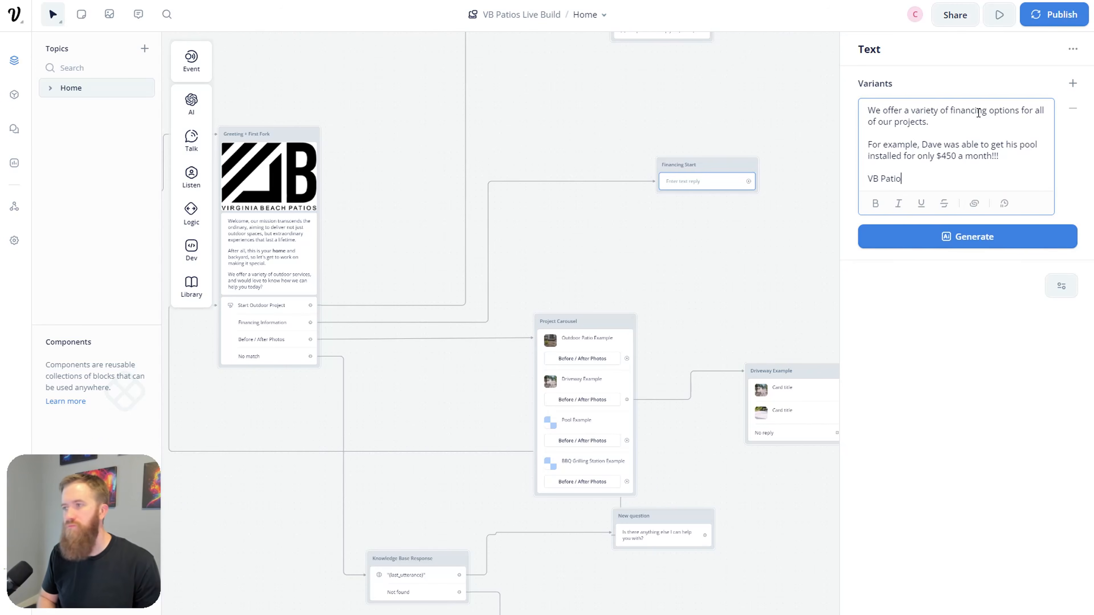
type("s is a trusted parte")
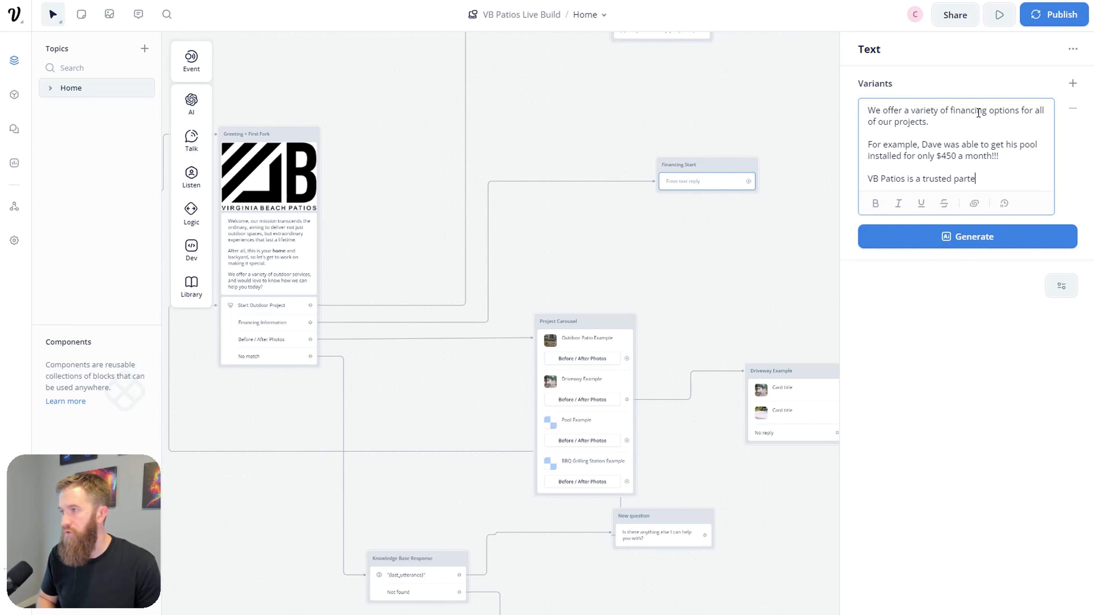
key("BackSpace")
type("ner of En")
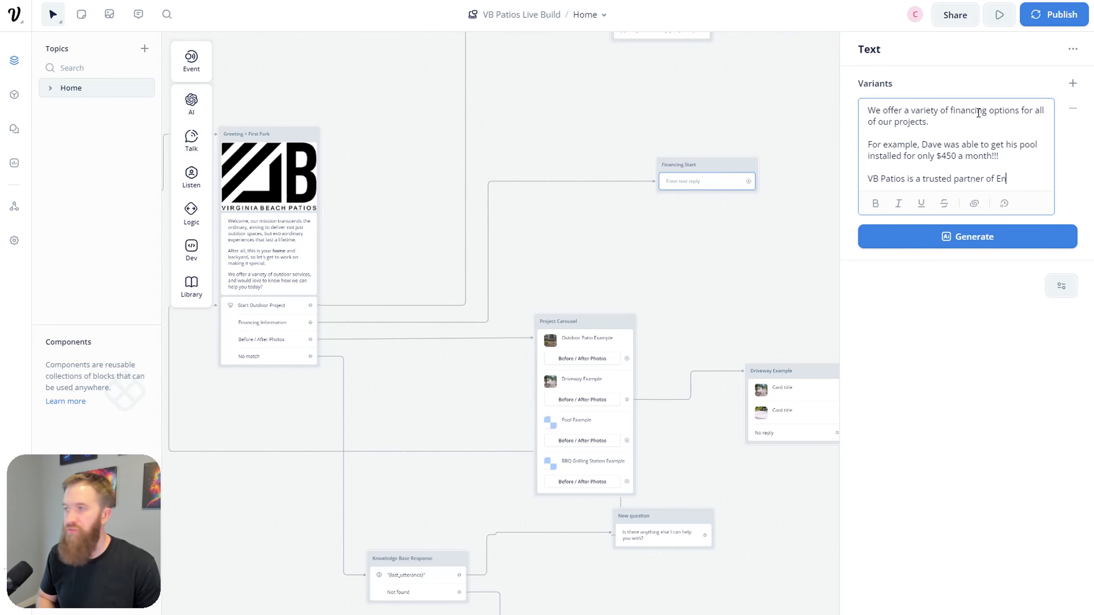
type("erbank")
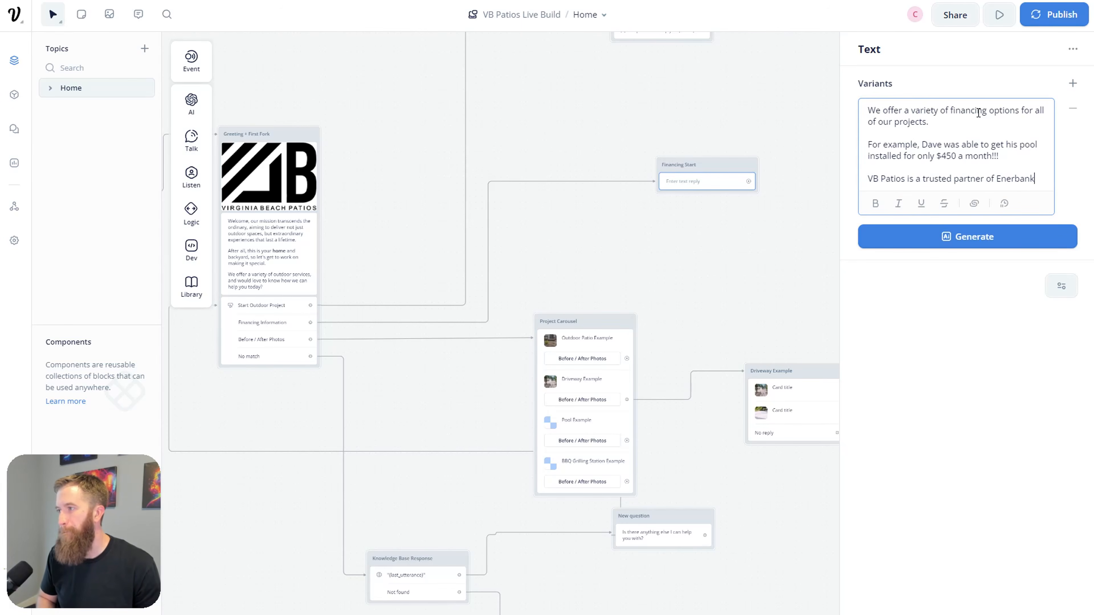
type(", where we ahve a")
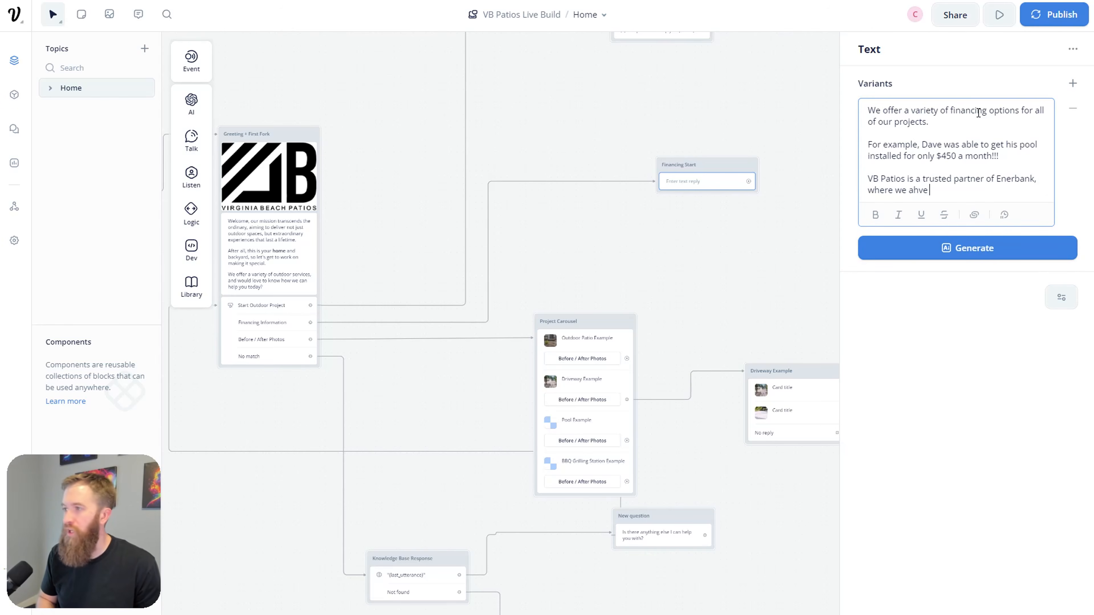
key("BackSpace")
key("BackSpace")
key("BackSpace")
key("BackSpace")
key("BackSpace")
key("BackSpace")
type("have a few ")
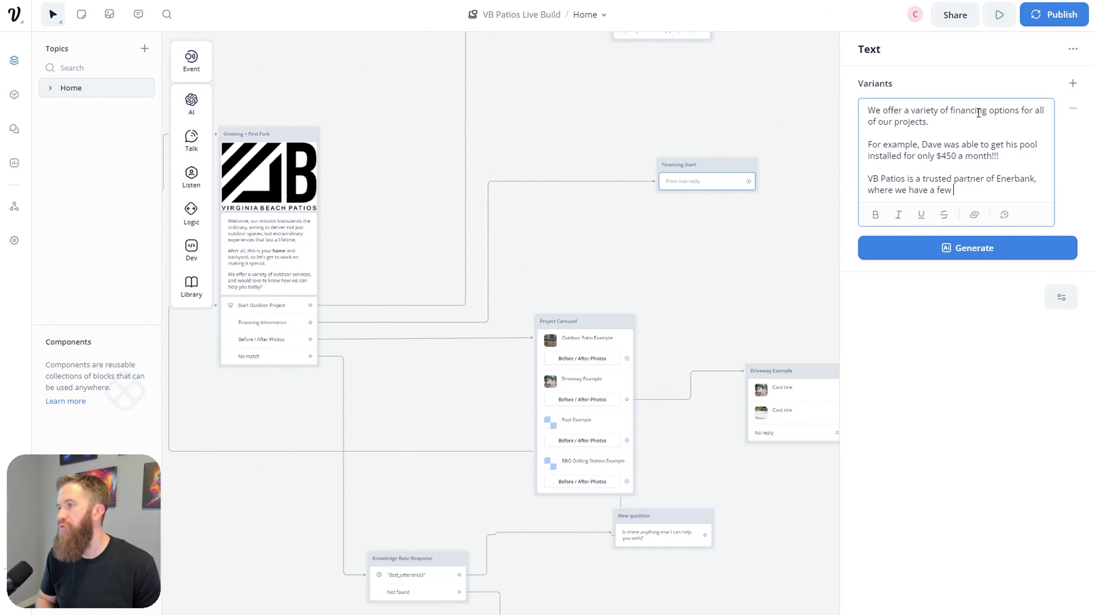
type("special deals for all")
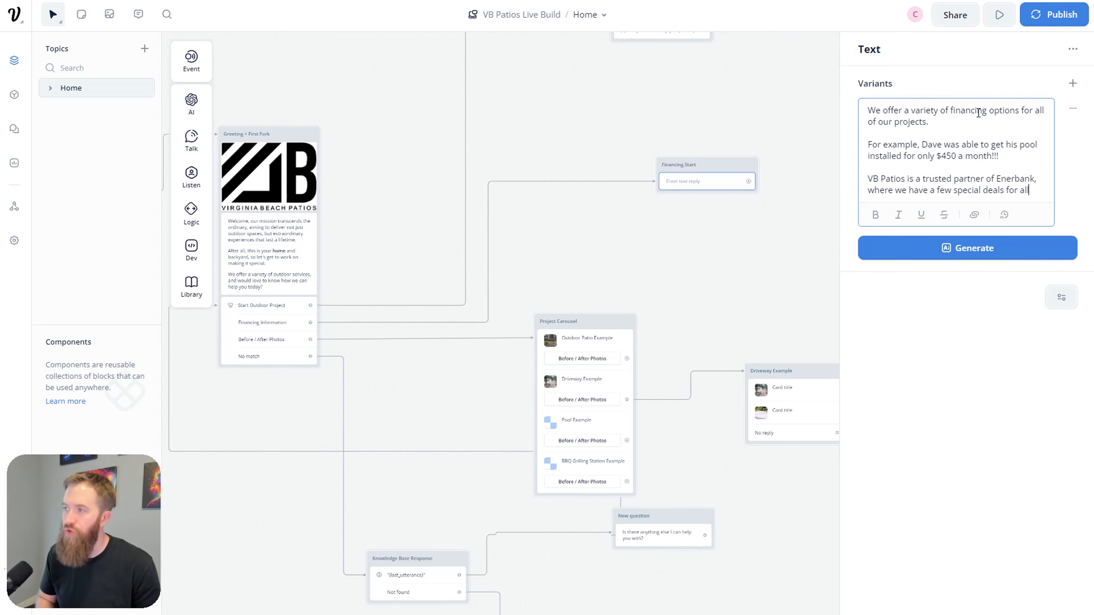
type(" of our customers")
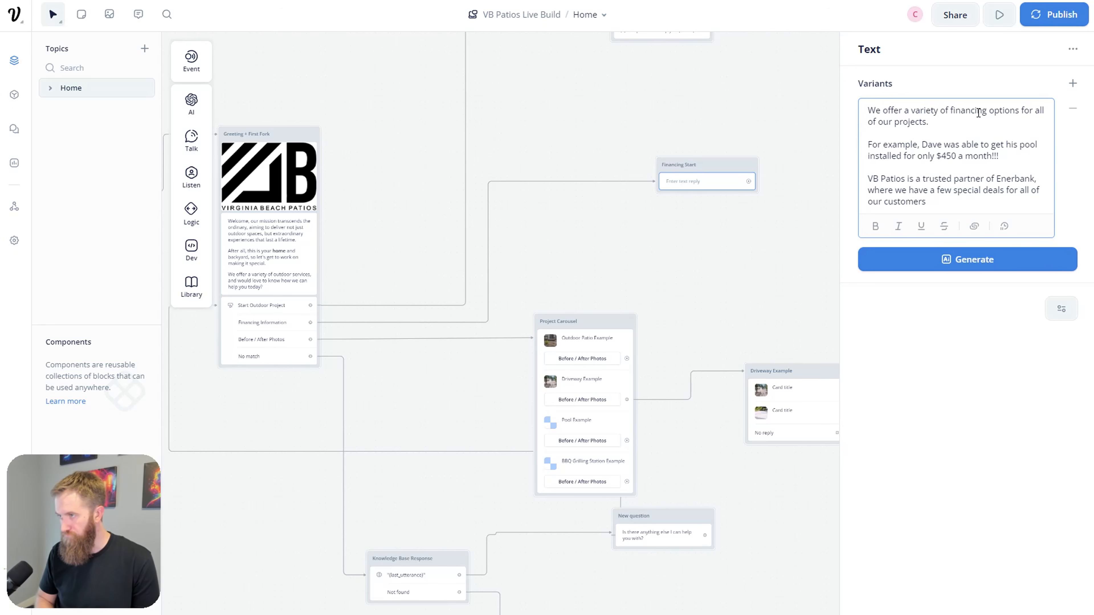
type(".")
key("Return")
key("Return")
type("Feel fre")
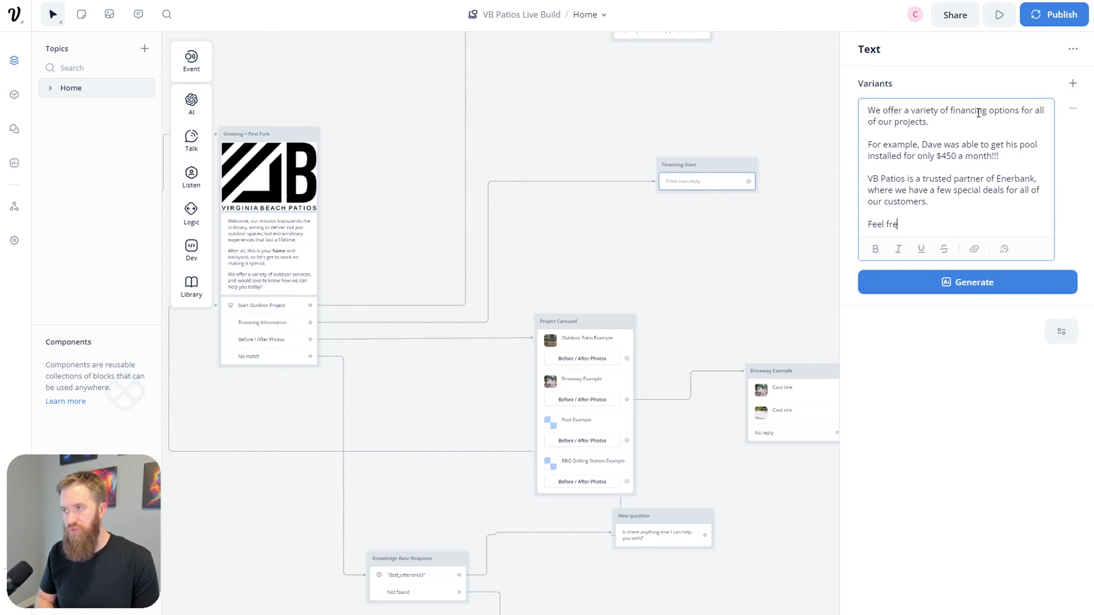
type("e to click on the links below to find out additional information.")
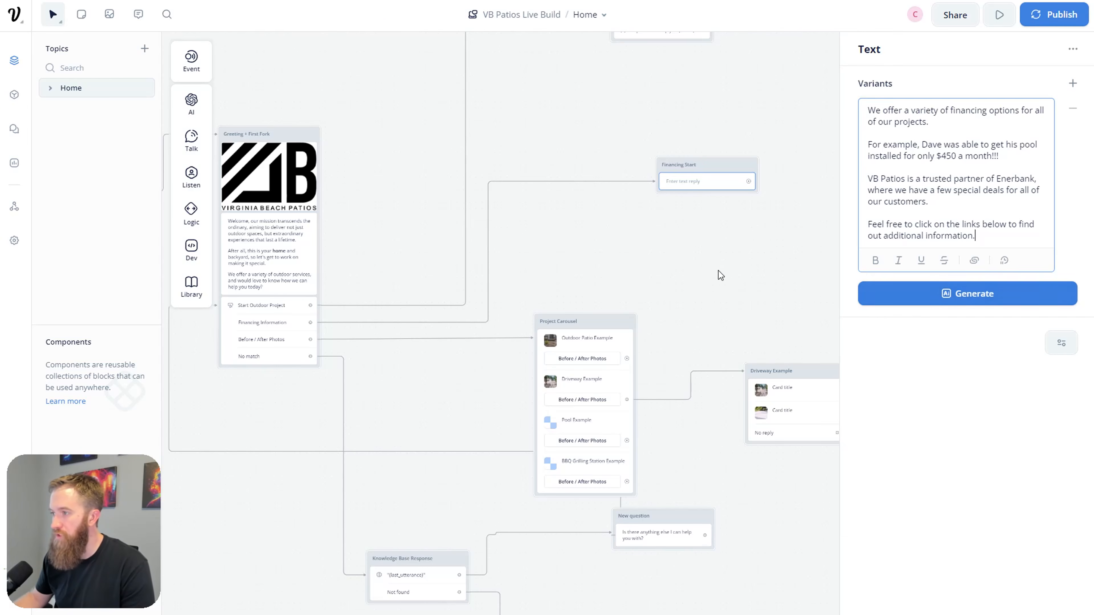
Step: Add a card step below the financing text in the Financing Start block
left_click(760, 251)
scroll(661, 258, "right", 3)
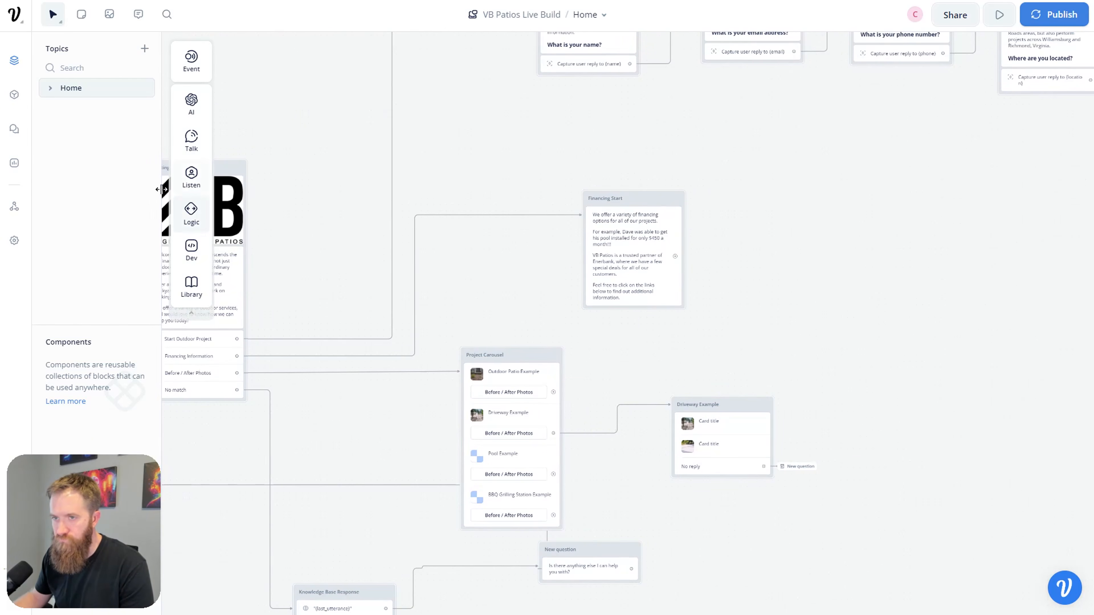
mouse_move(192, 222)
mouse_move(193, 149)
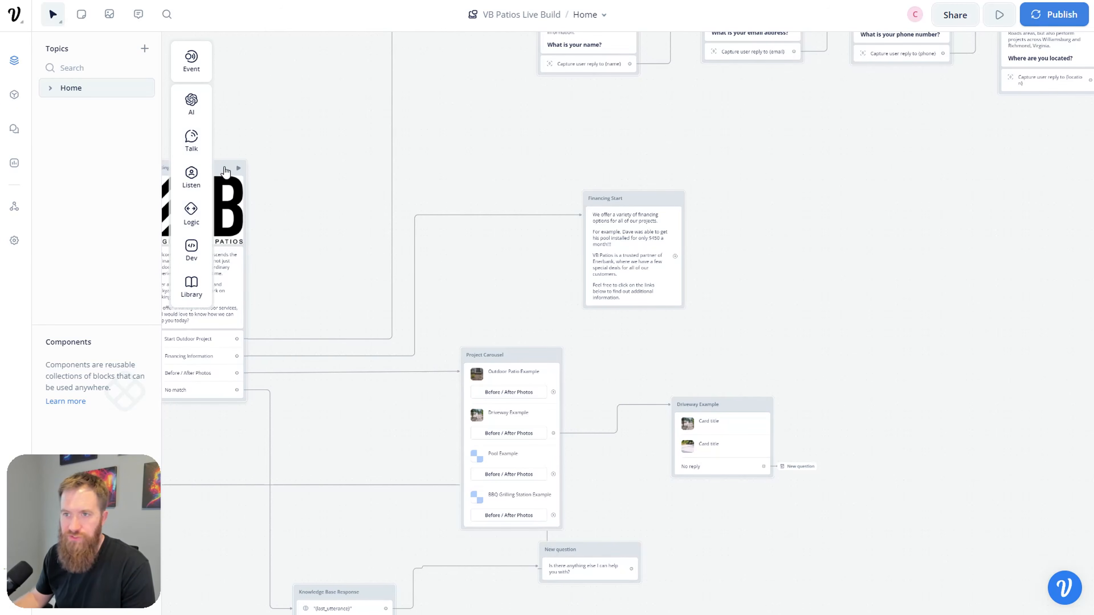
left_click_drag(245, 172, 629, 309)
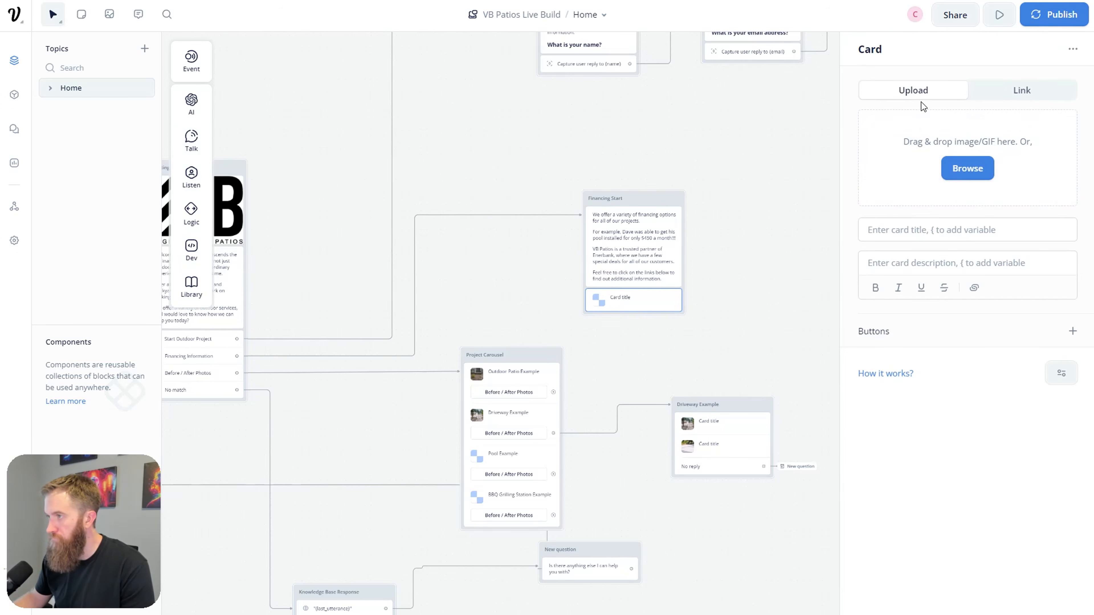
left_click(931, 232)
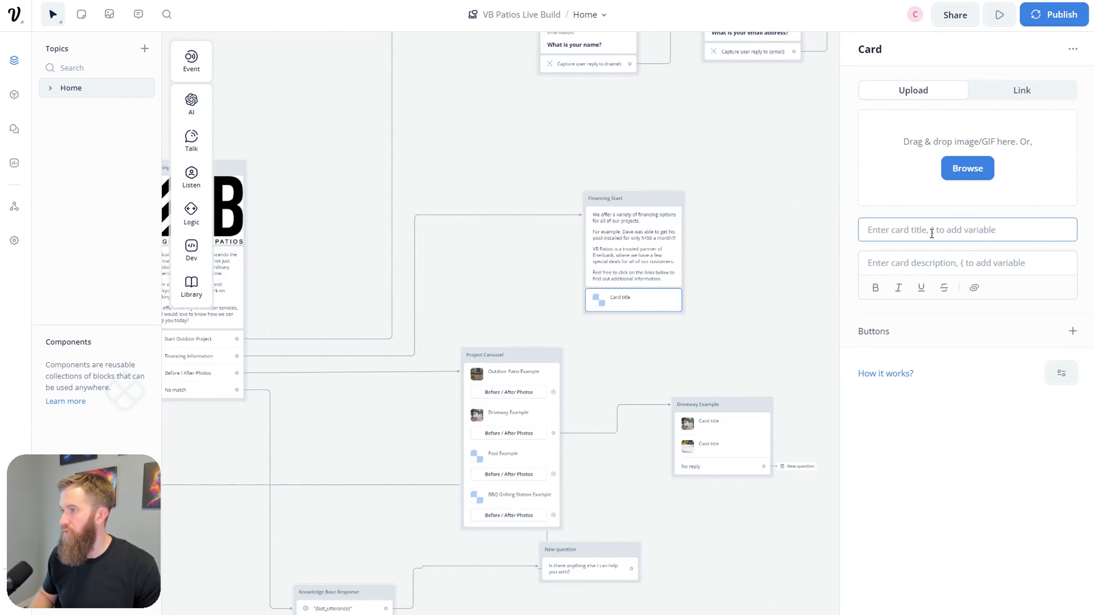
Step: Give the card a 'See If You Qualify' button
left_click(1072, 331)
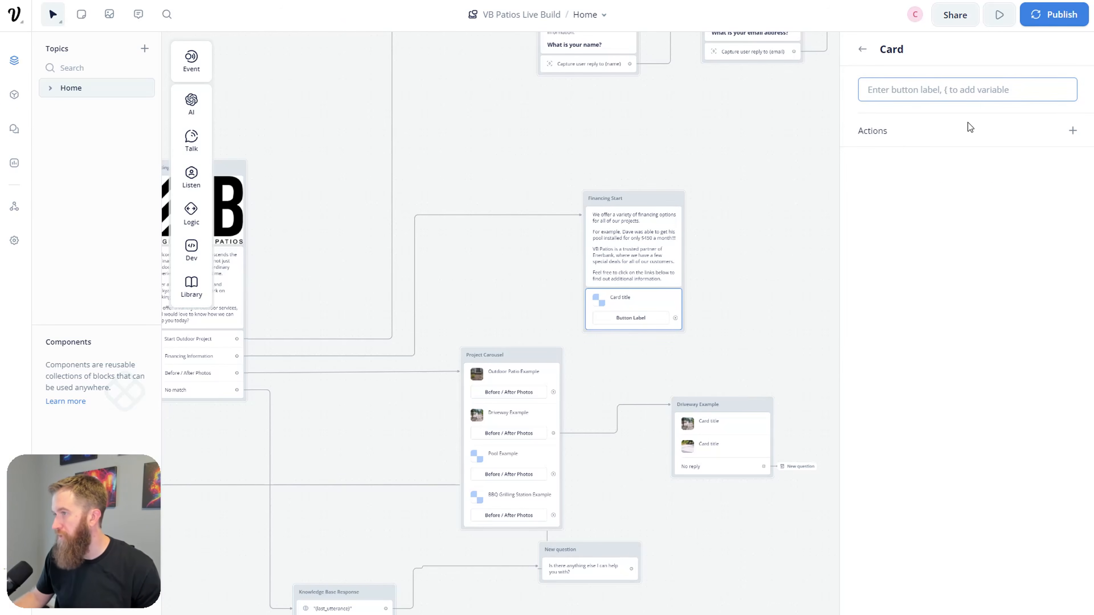
mouse_move(967, 123)
type("Se")
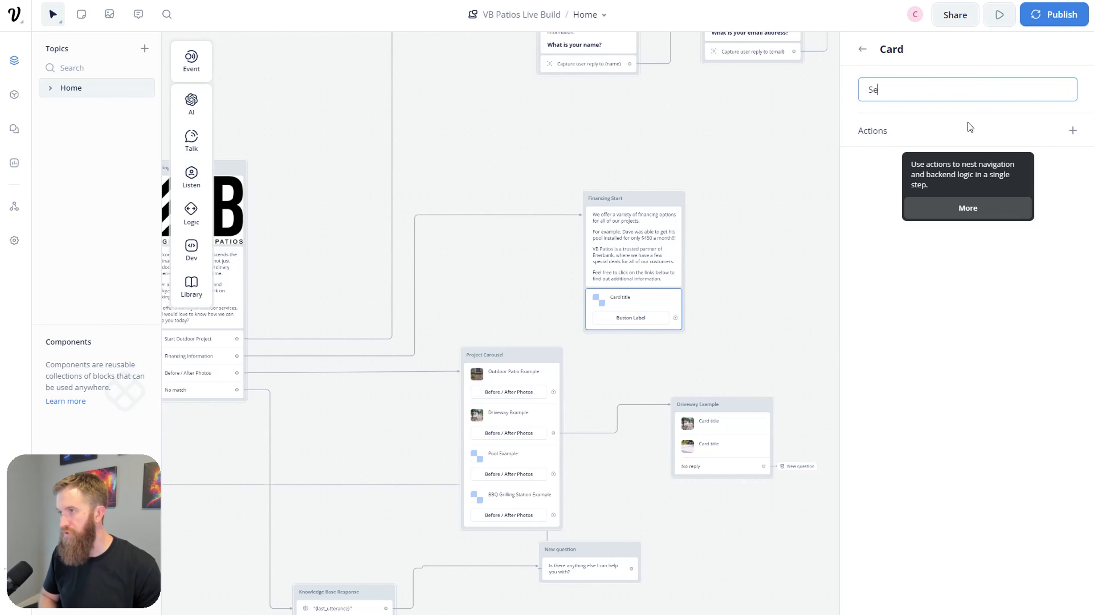
type("e if you can")
key("BackSpace")
key("BackSpace")
key("BackSpace")
key("BackSpace")
key("BackSpace")
key("BackSpace")
key("BackSpace")
key("BackSpace")
key("BackSpace")
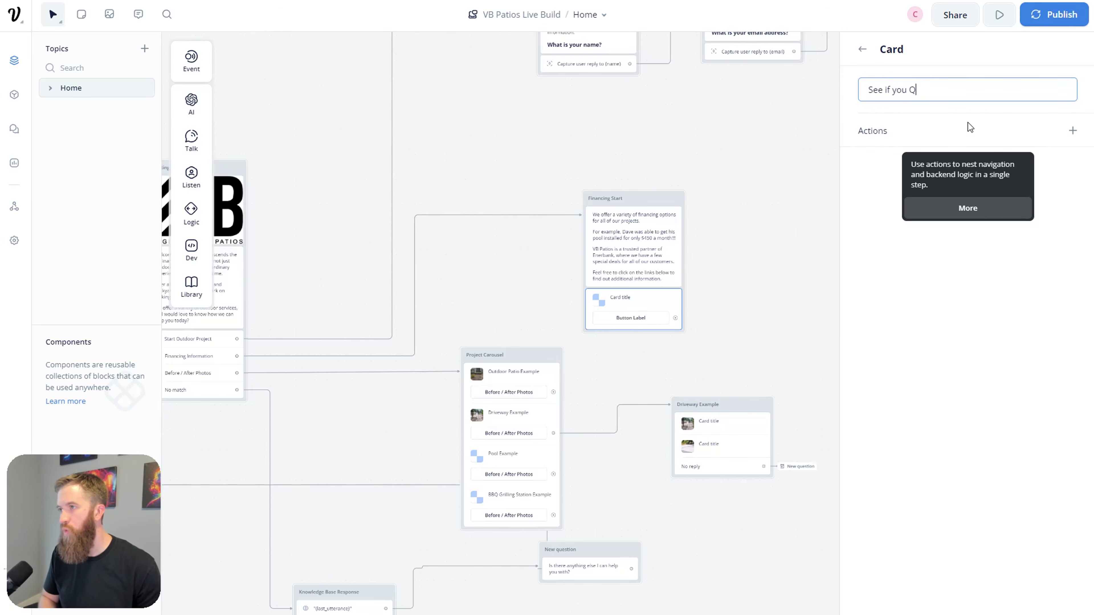
key("BackSpace")
type("If You Q")
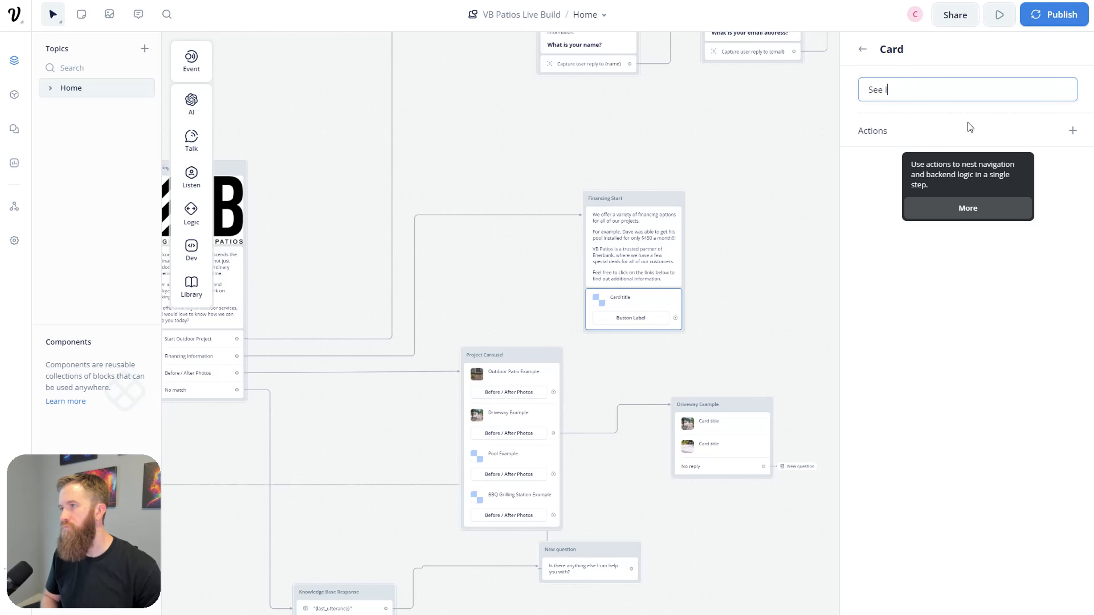
type("fy")
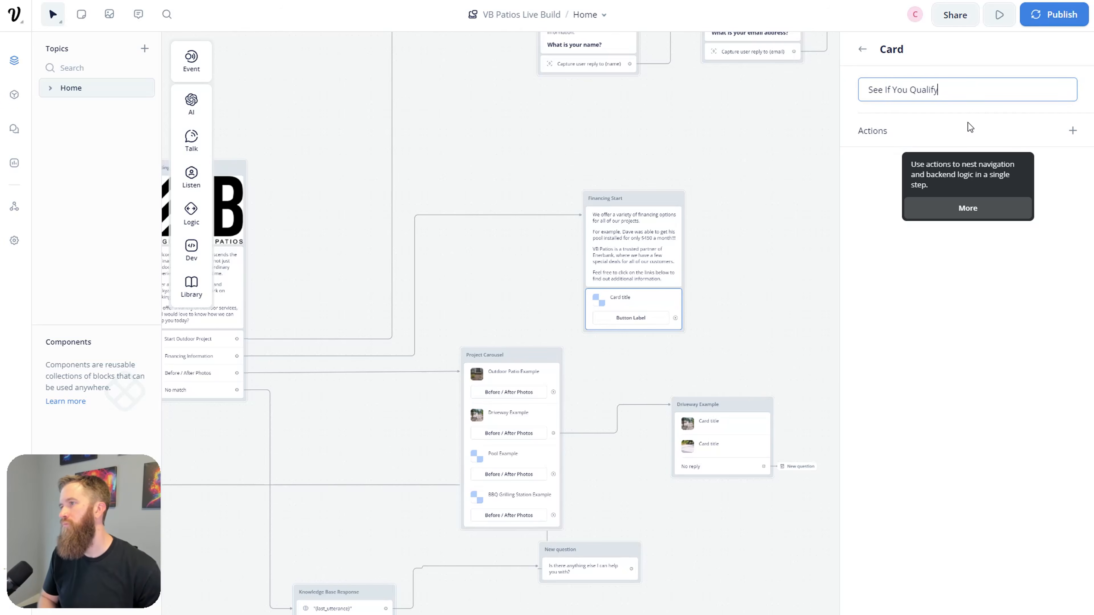
left_click(921, 267)
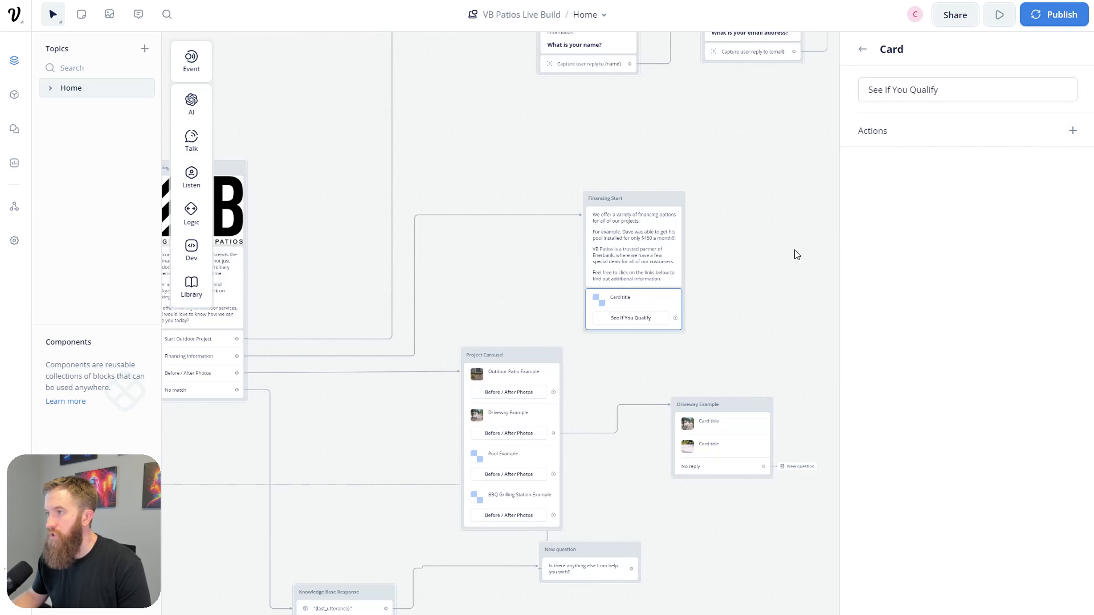
left_click(795, 259)
left_click(677, 311)
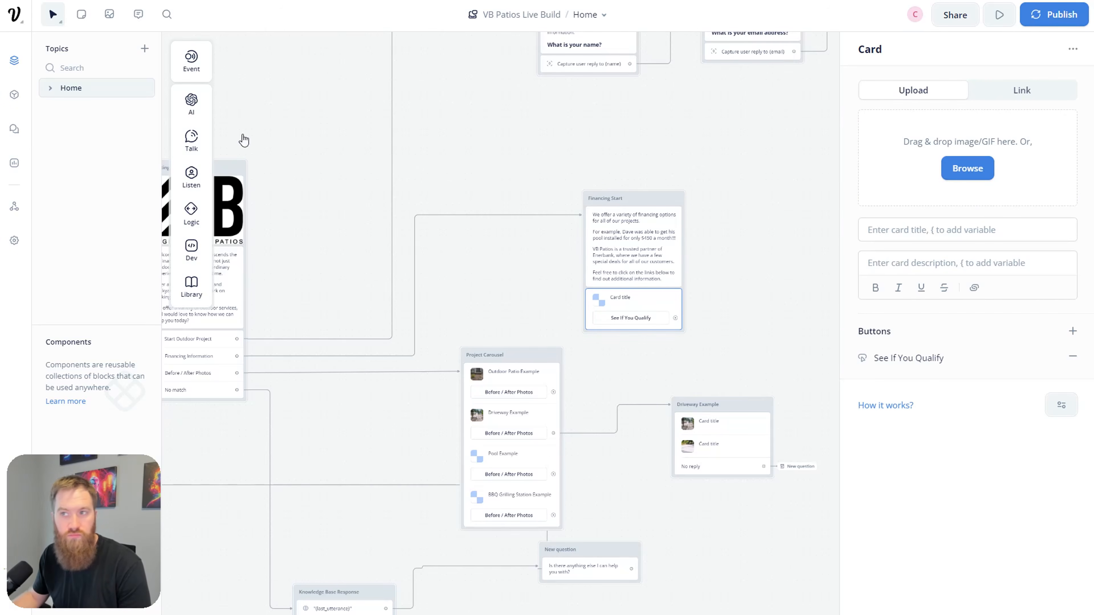
Step: Replace the single card in Financing Start with a carousel
mouse_move(200, 224)
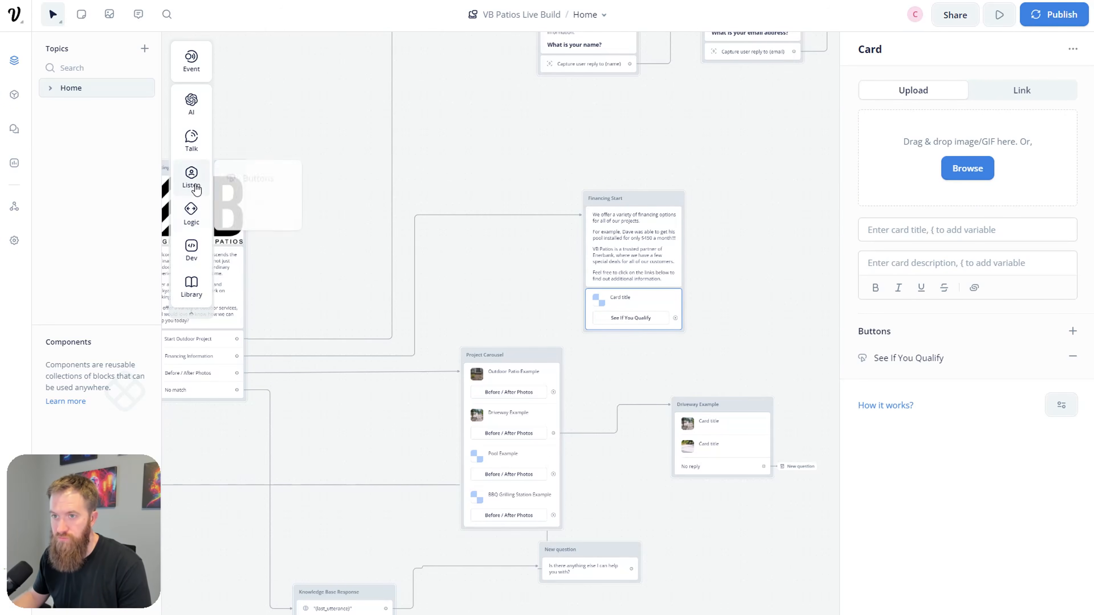
mouse_move(214, 152)
left_click_drag(232, 203, 633, 319)
left_click(642, 331)
key("Delete")
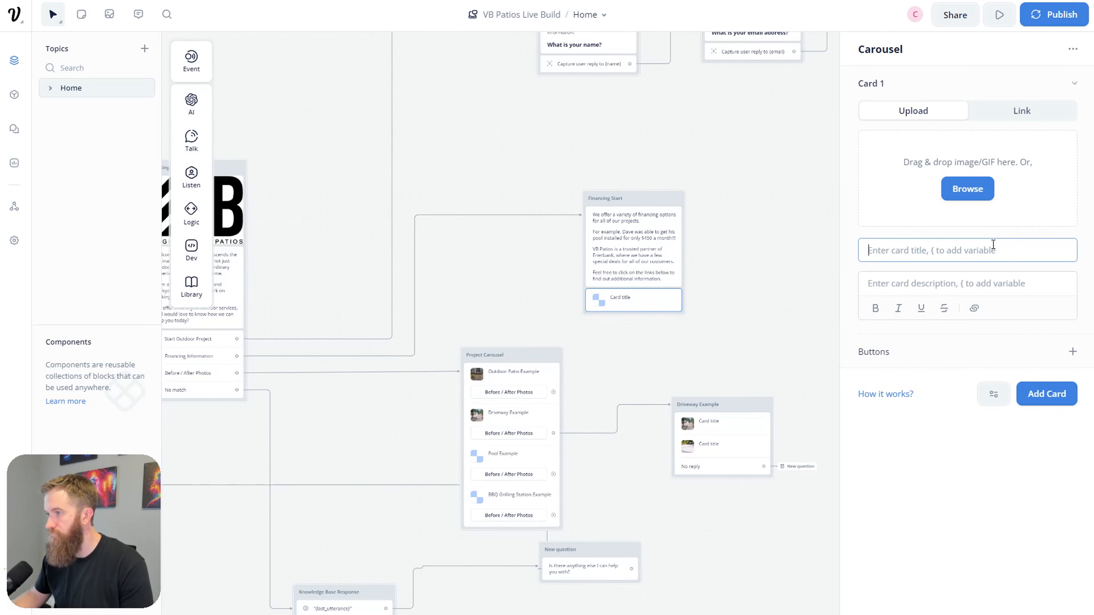
Step: Add a 'See if you qualify' button to card 1, then a second card with the same button
left_click(1072, 351)
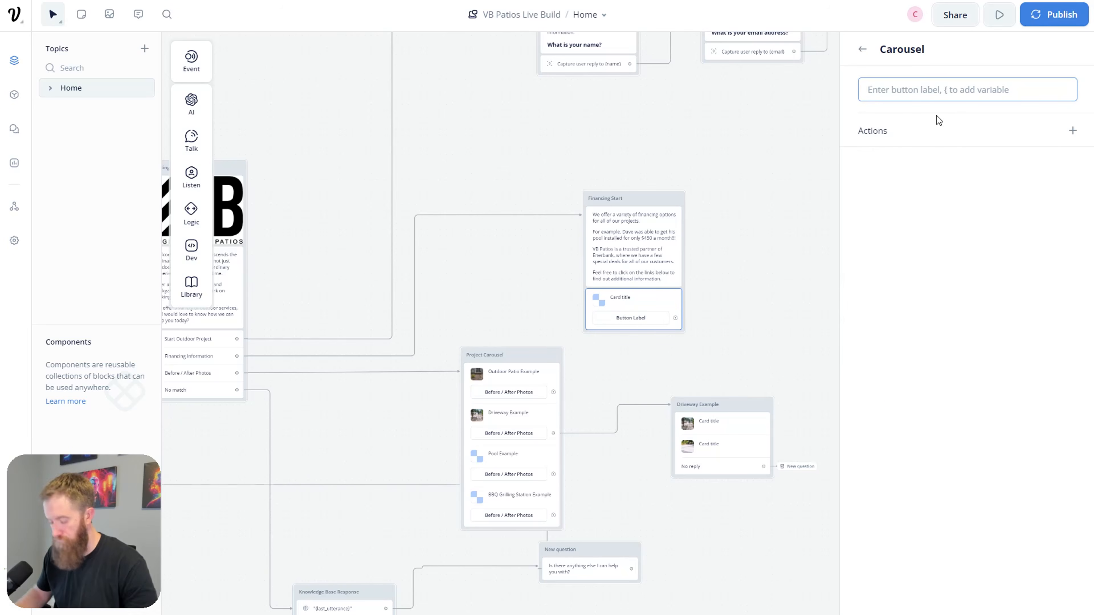
type("See if you qualify")
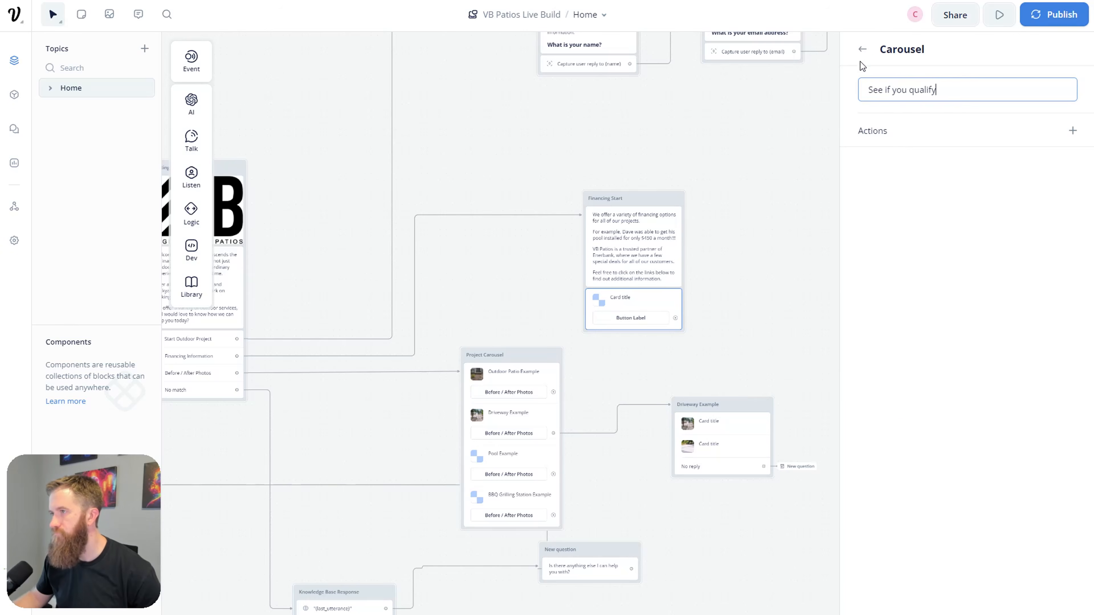
left_click(862, 49)
left_click(1045, 425)
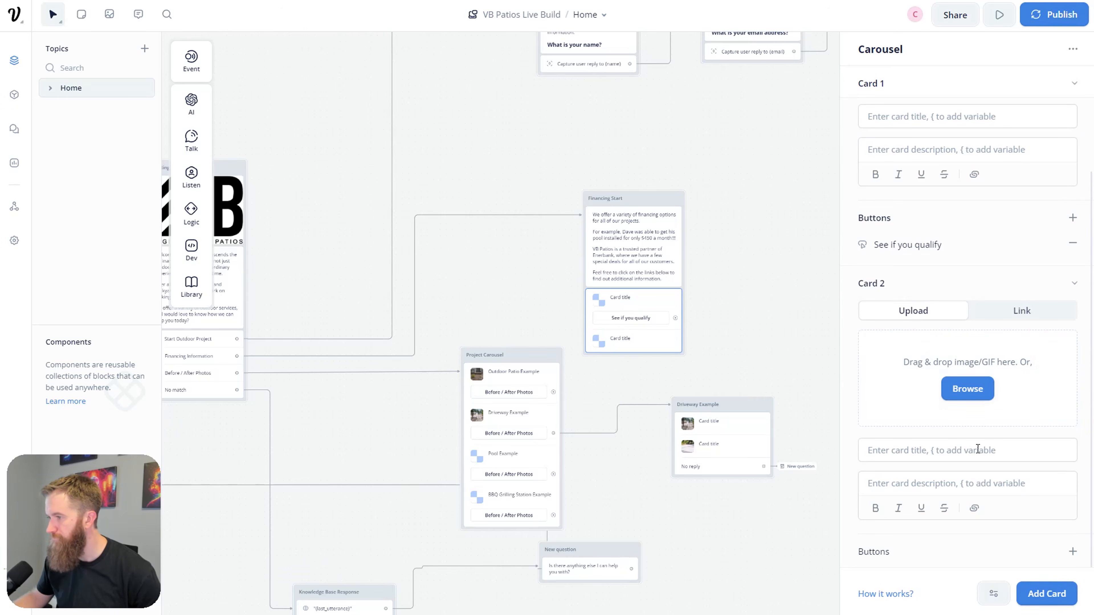
left_click(1072, 551)
type("See if you qualify")
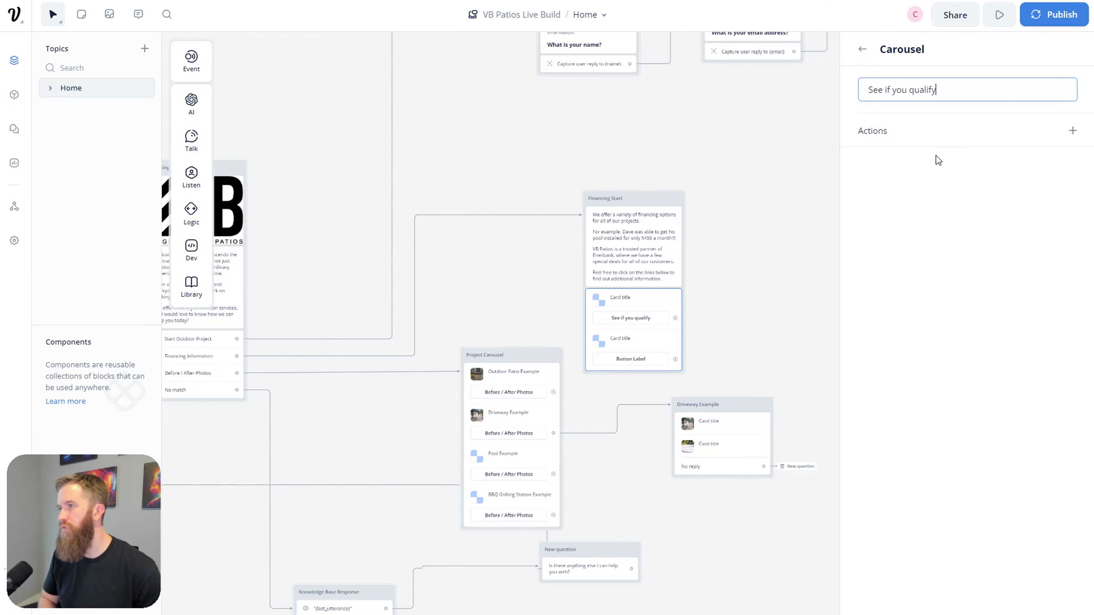
left_click(862, 50)
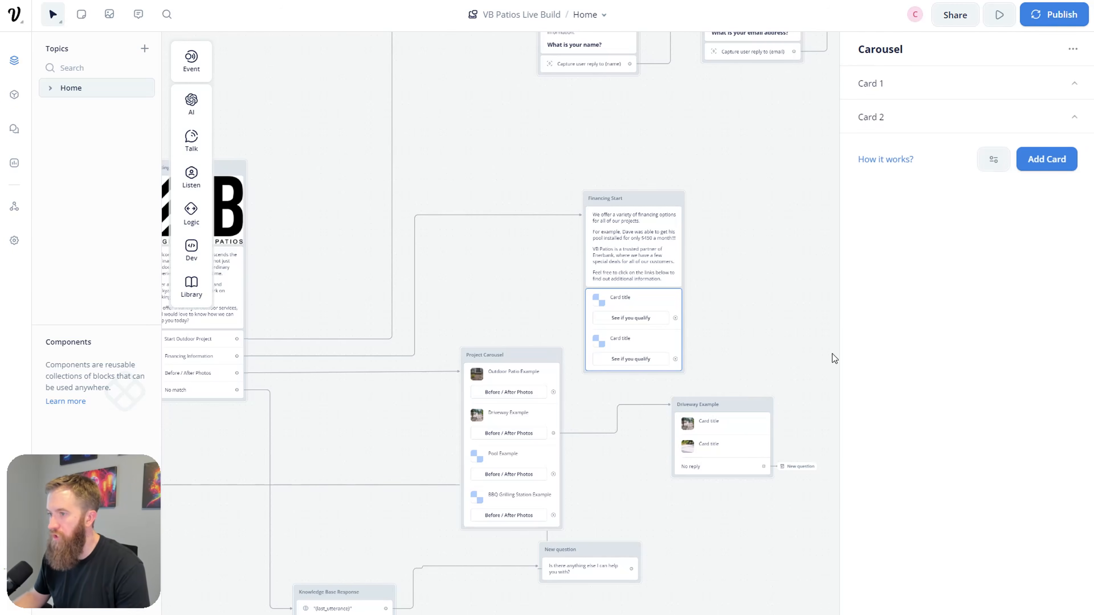
left_click(948, 90)
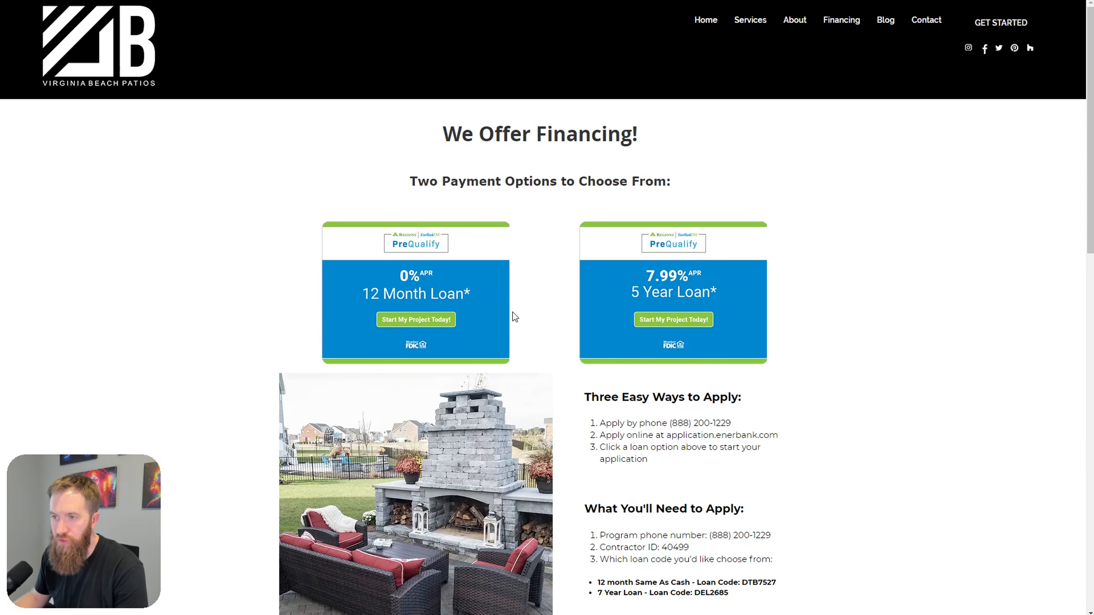
Step: Copy the 0% APR 12 Month Loan image address from the website and return to Voiceflow
right_click(457, 287)
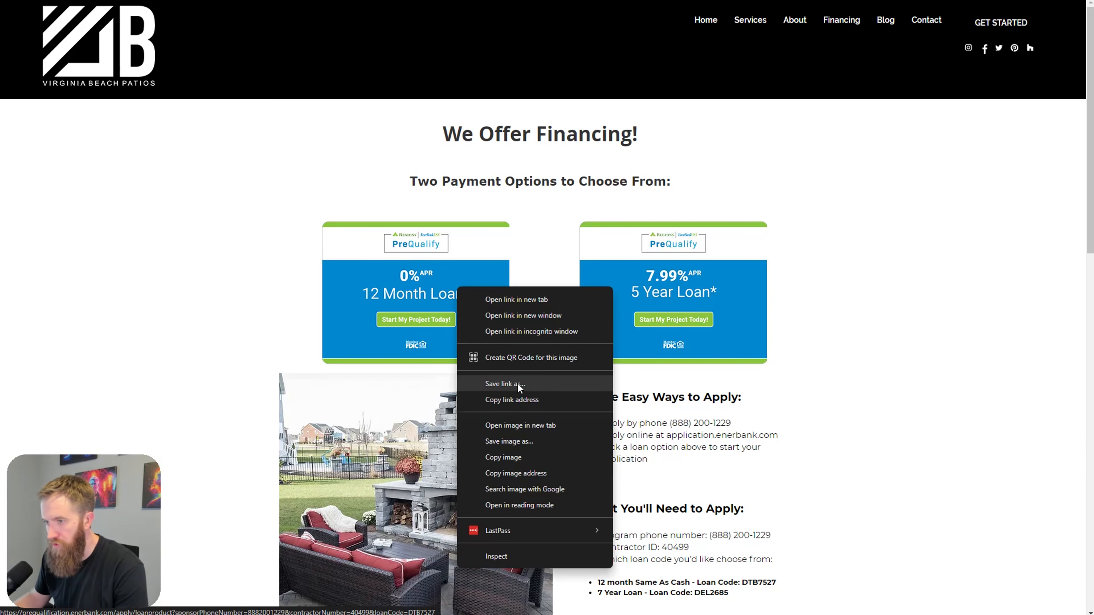
left_click(544, 473)
key("alt+Tab")
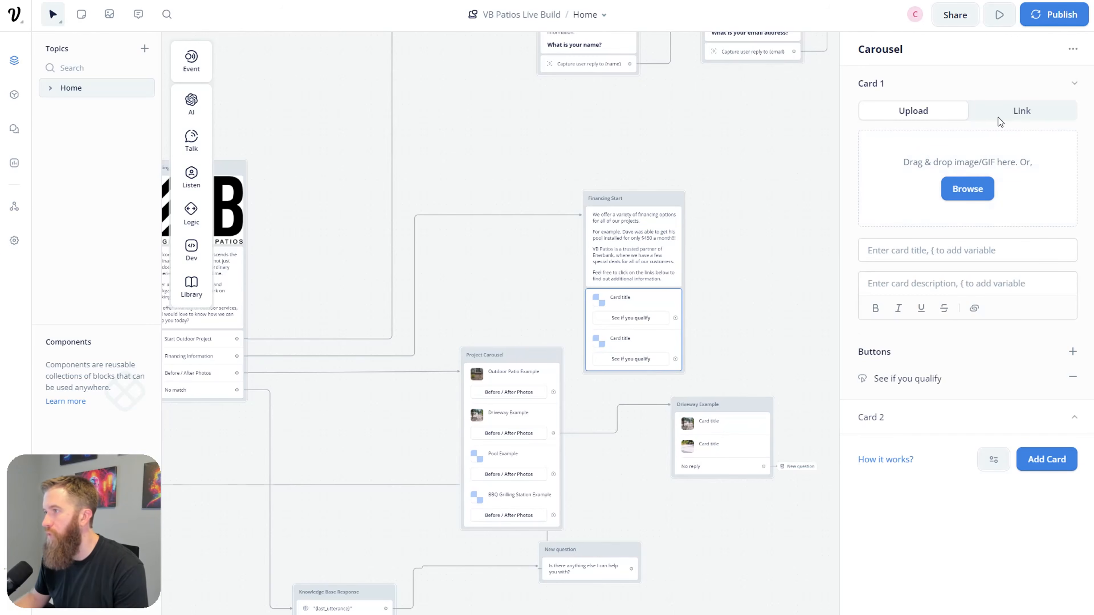
Step: Paste the 0% APR loan image address as the first card's linked image
left_click(1007, 117)
left_click(976, 142)
type("https://static.wixstatic.com/media/881d54_f1108debbe084031bfeead3c91e5bc5c~mv2.png/v1/fill/w_329,h_282,al_c,q_85,usm_0.66_1.00_0.01,enc_auto/EB_PreQualify_Button_ZIL_12Mo.png")
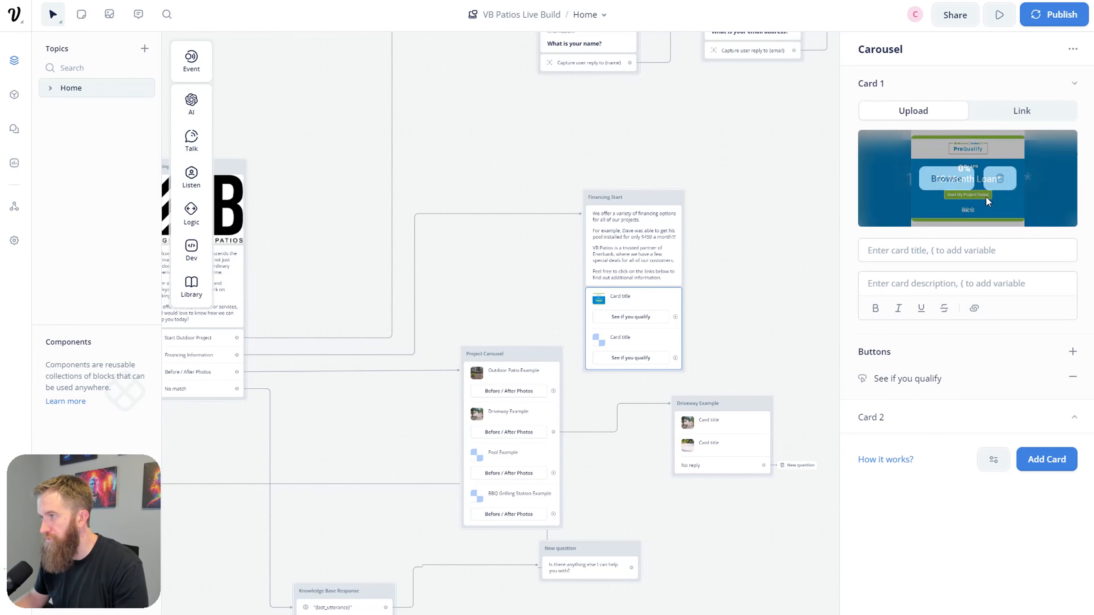
left_click(1048, 111)
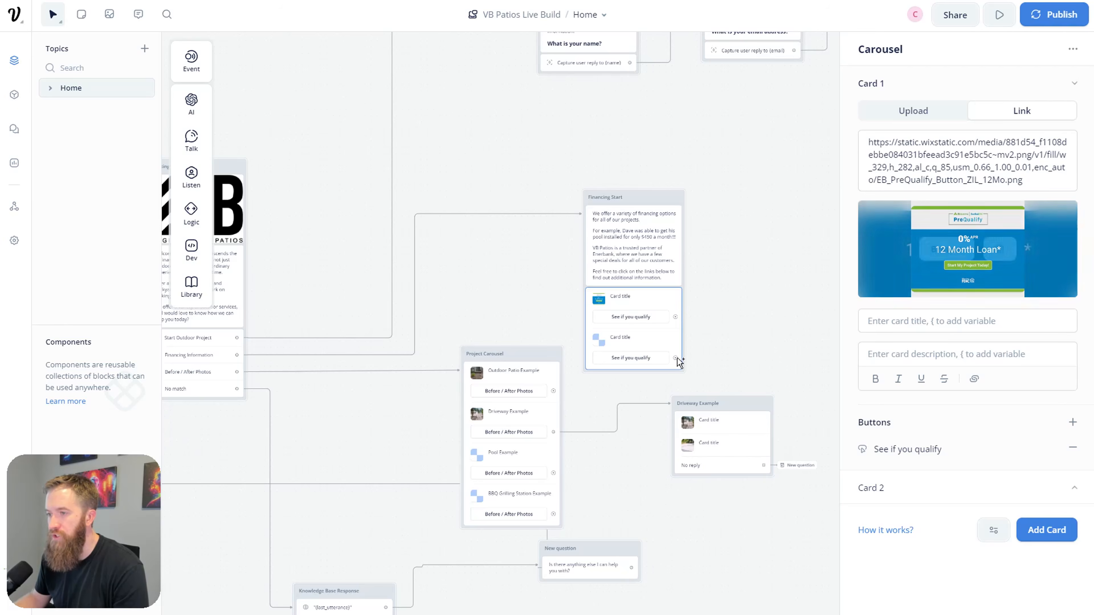
mouse_move(1010, 233)
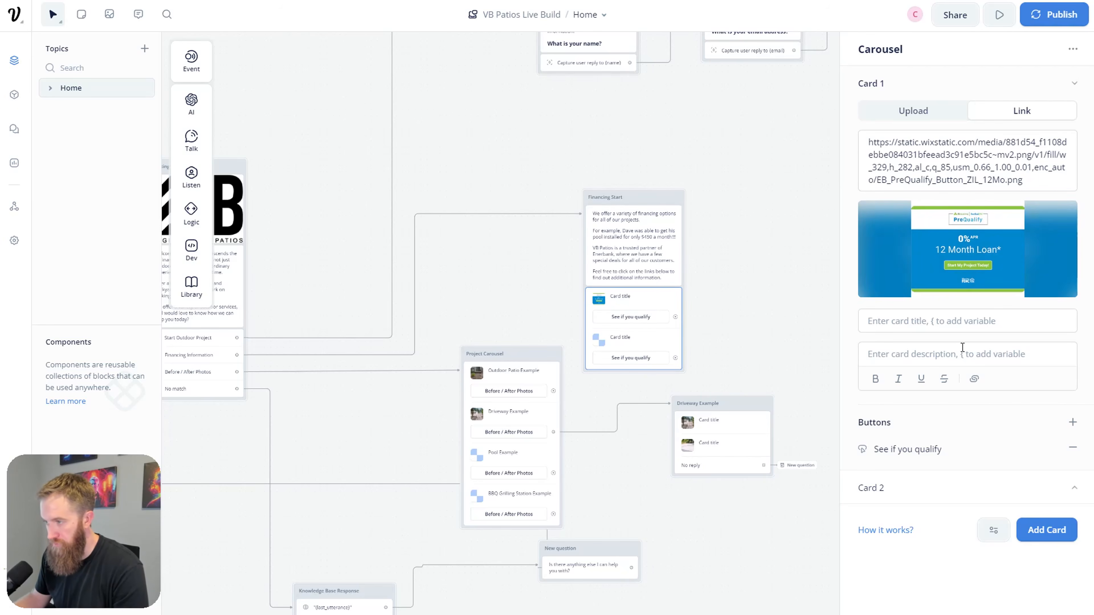
Step: Title the first card '12 Month 0% APR'
left_click(960, 327)
type("12 Month 0")
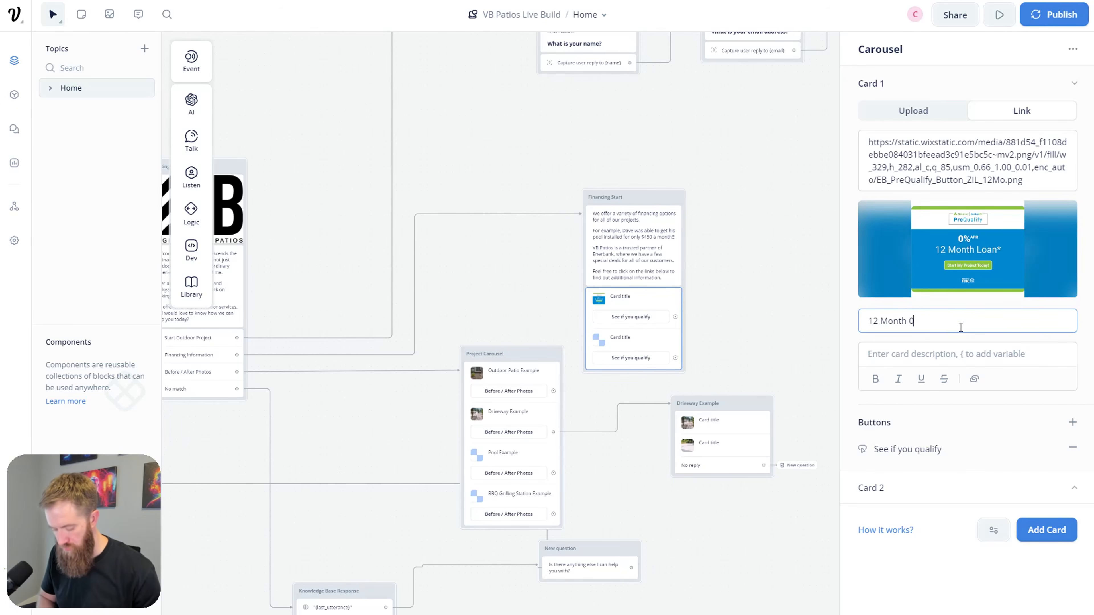
type("% APR")
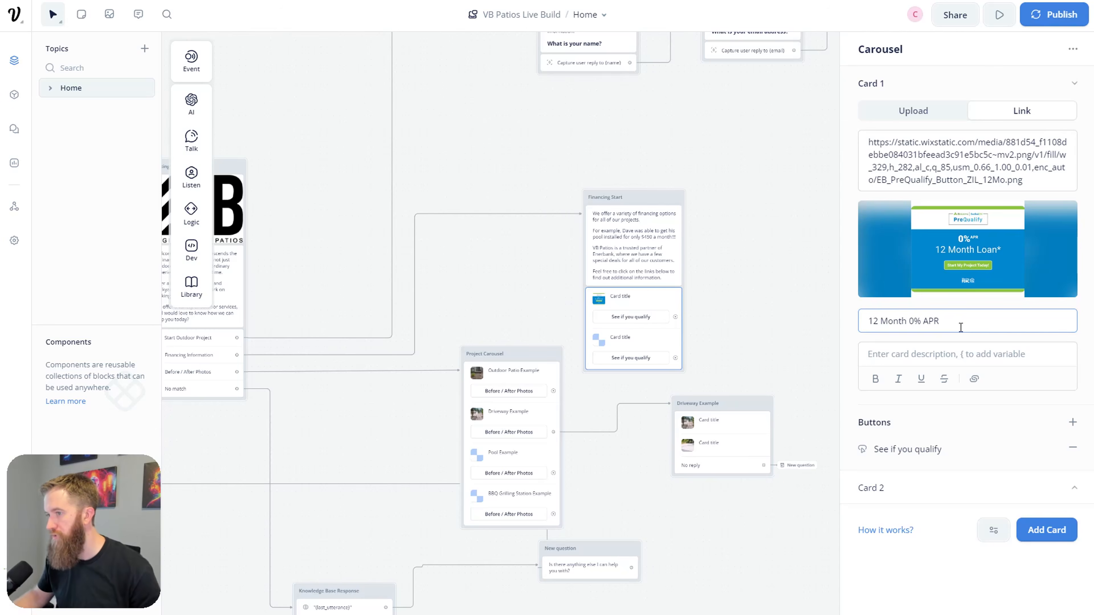
left_click(748, 271)
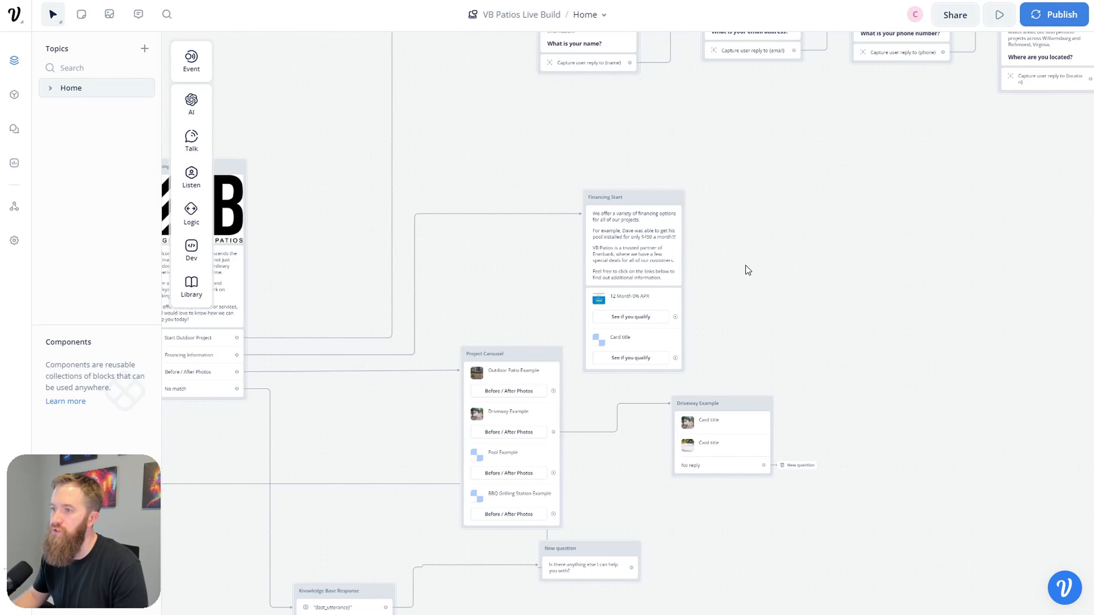
left_click(653, 344)
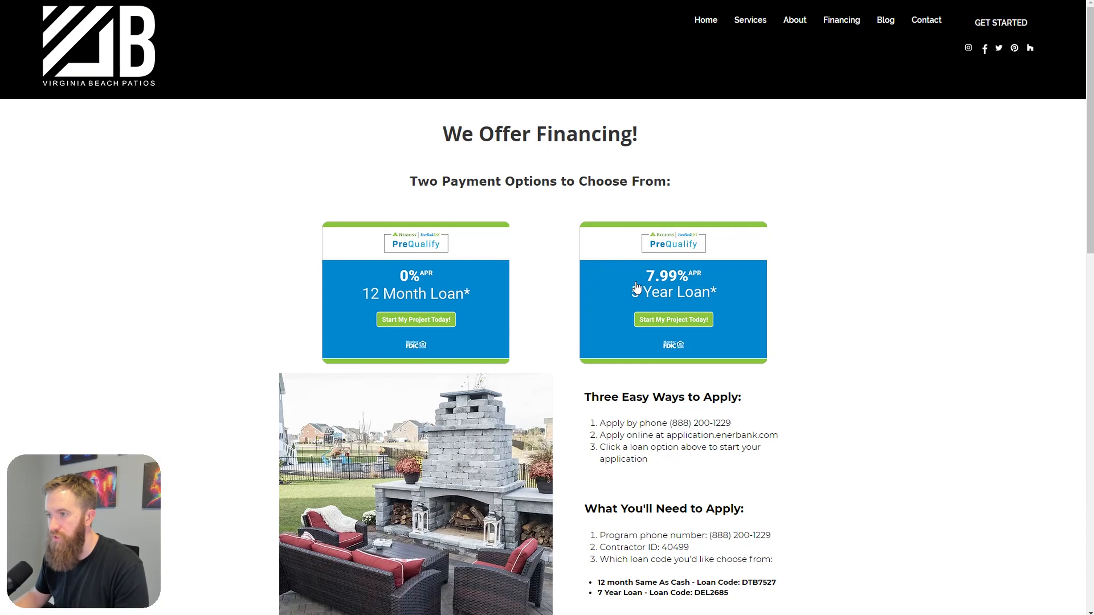
Step: Copy the 5 Year Loan image address and paste it in as the second carousel card's image URL
right_click(645, 272)
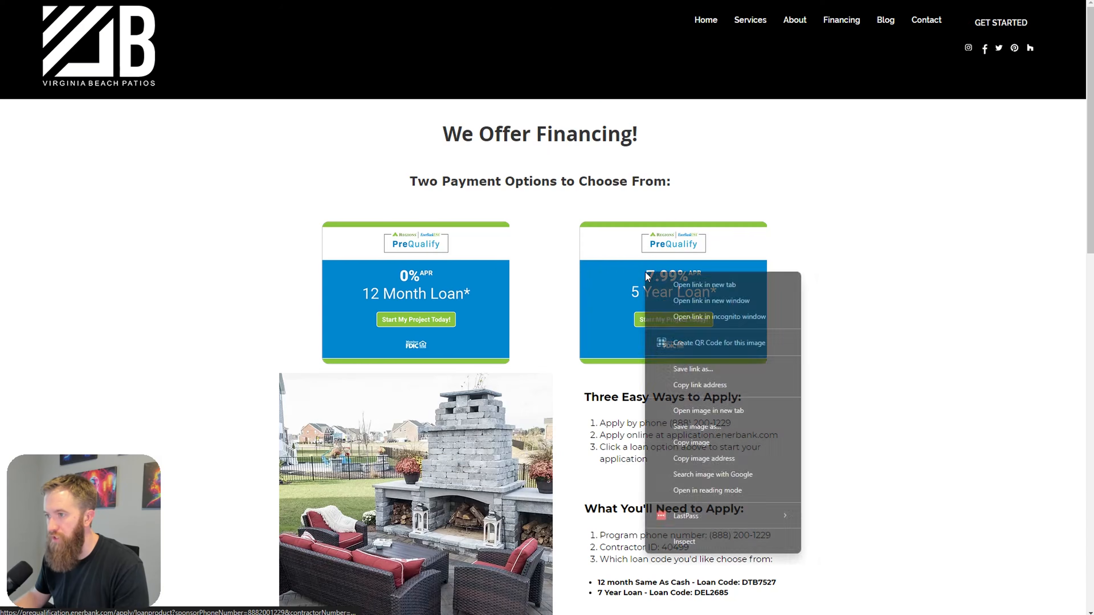
left_click(704, 456)
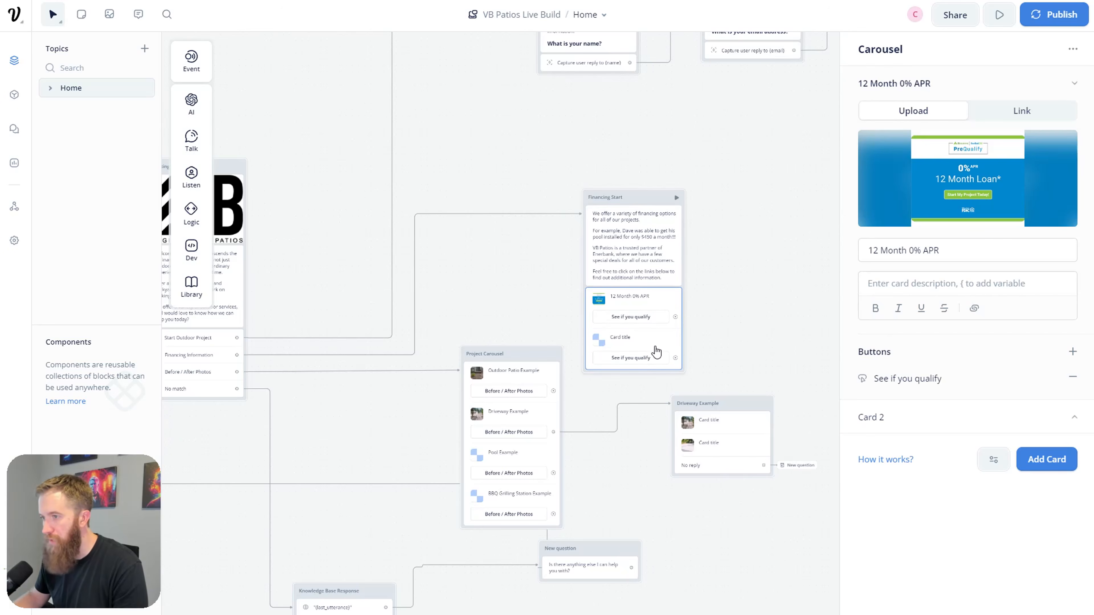
left_click(1073, 418)
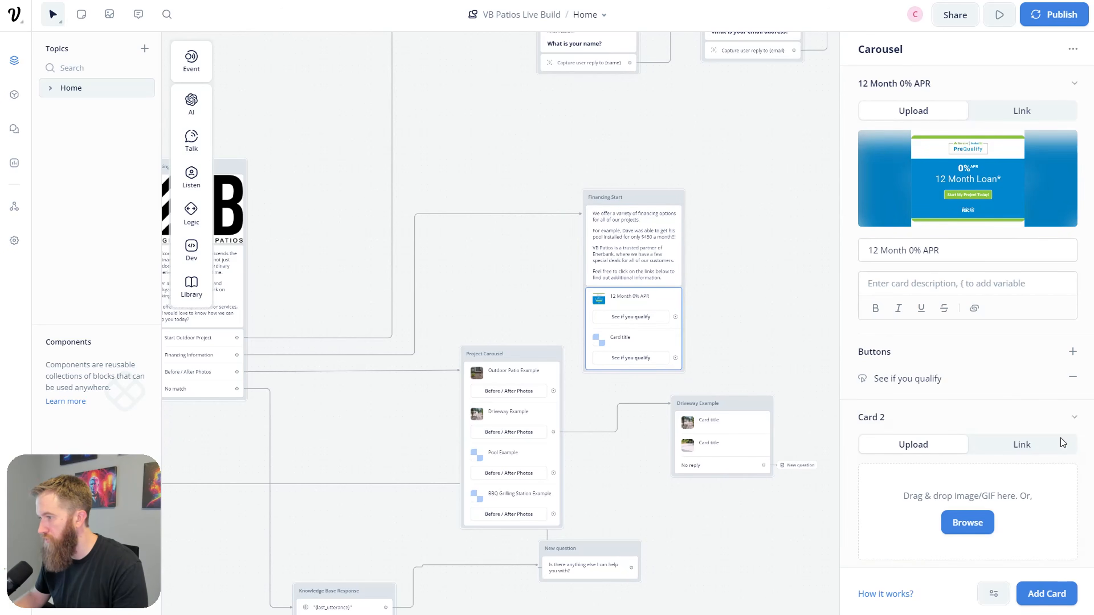
scroll(1055, 440, "down", 4)
left_click(1021, 287)
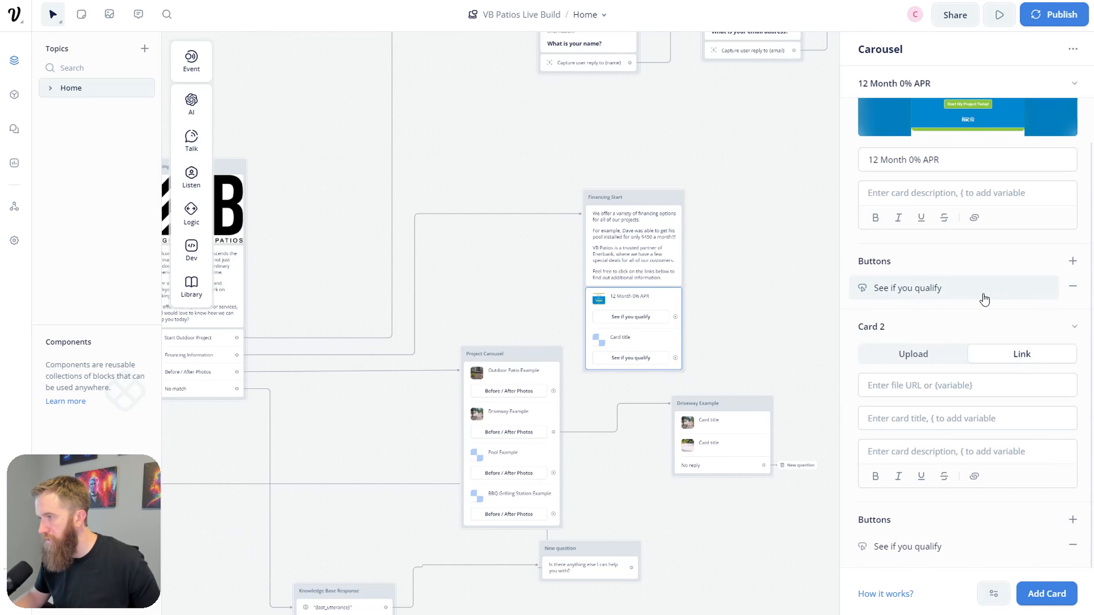
left_click(983, 388)
type("https://static.wixstatic.com/media/881d54_efdd68dec95c4b7eb00d775e1437d6c7~mv2.png/v1/fill/w_329,h_282,al_c,q_85,usm_0.66_1.00_0.01,enc_auto/EB_PreQualify_Button_RIL_799_5Yr.png")
left_click(788, 359)
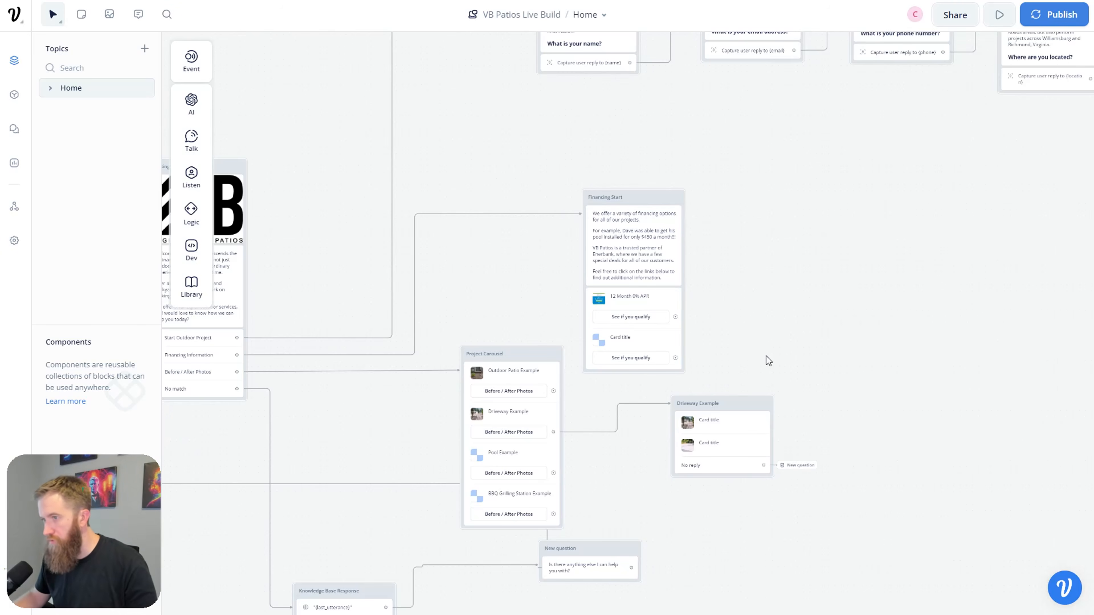
Step: Title the second card '7.99% APR – 5 Year Loan' and test-run the Financing Start block
left_click(669, 348)
scroll(926, 380, "down", 4)
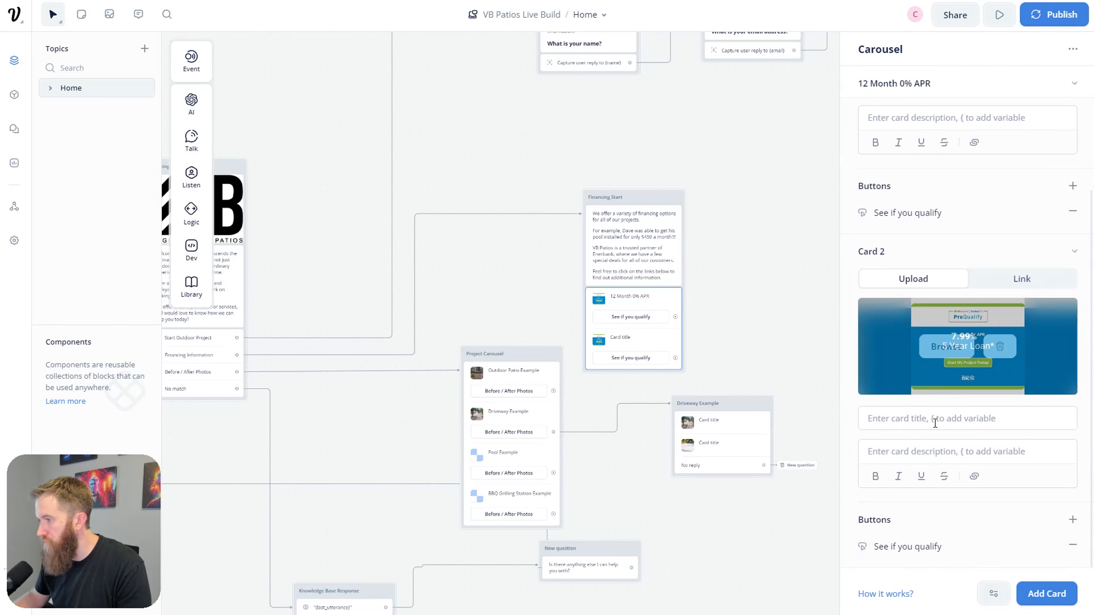
type("7.99")
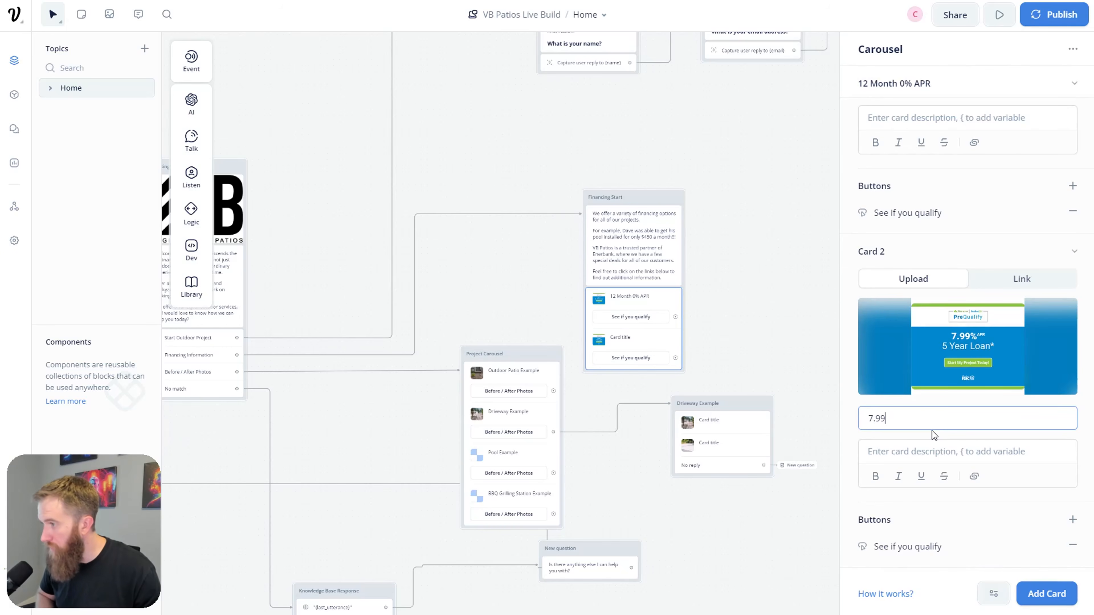
type("% APR 5 Year Loan")
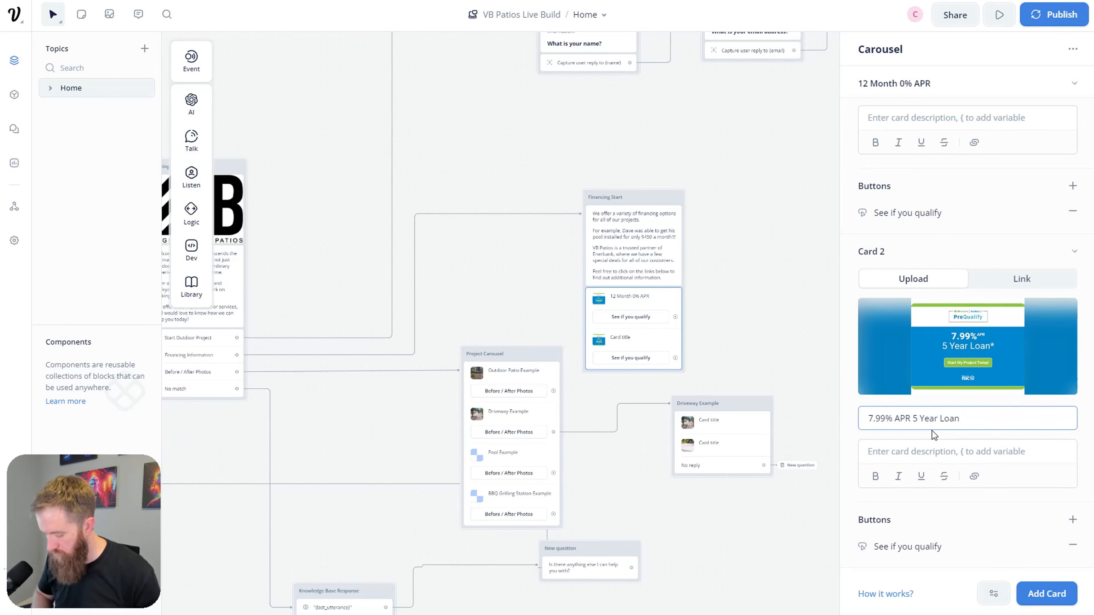
left_click(771, 306)
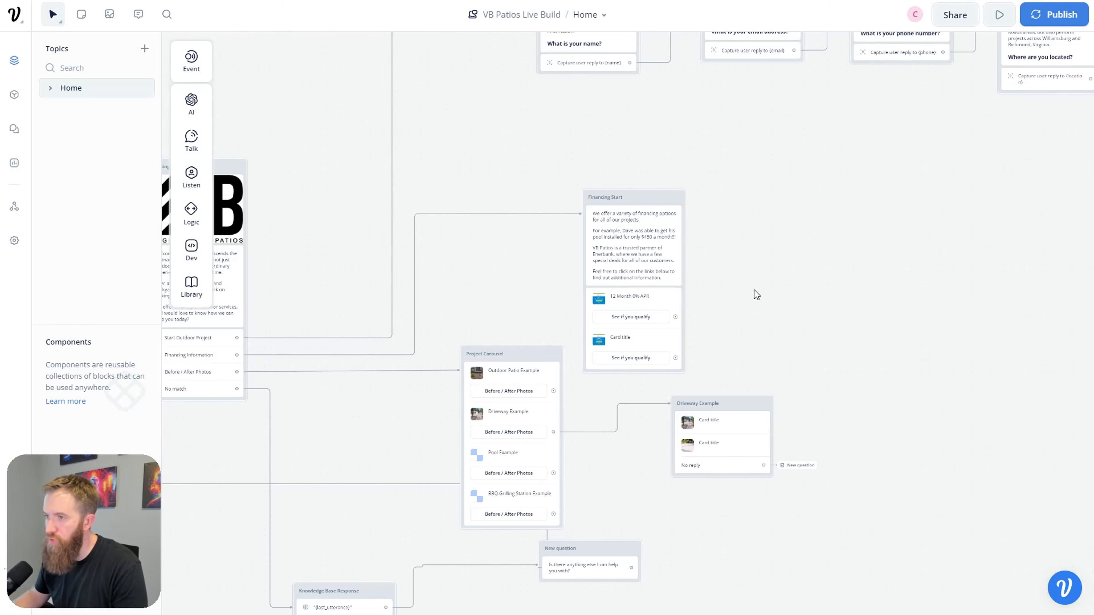
left_click(672, 199)
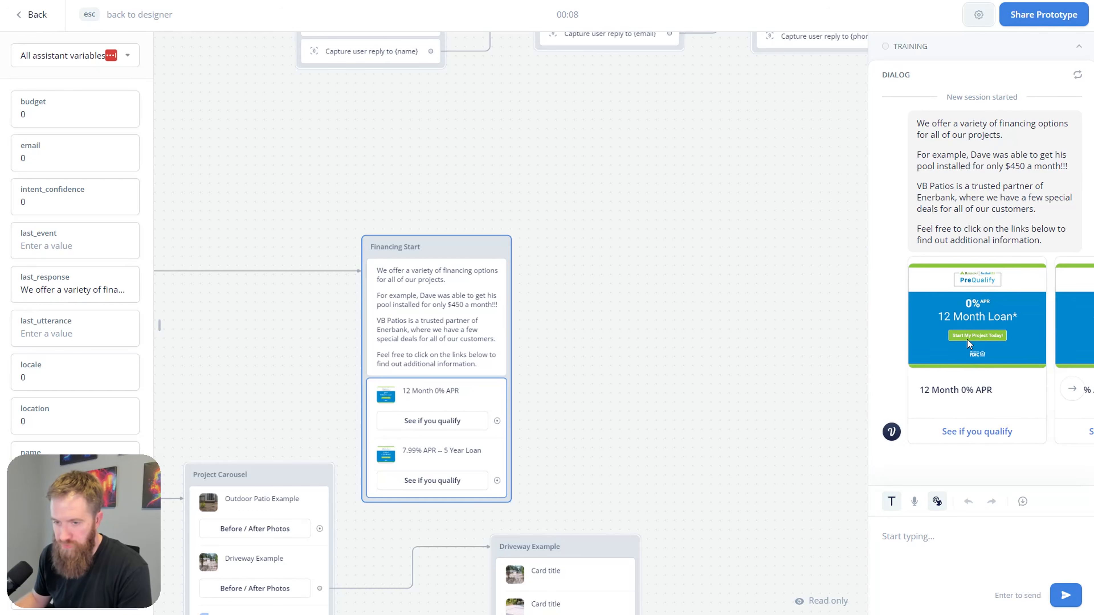
Step: Flip between the 5 Year and 12 Month loan cards in the test chat, then exit the test
left_click(1072, 390)
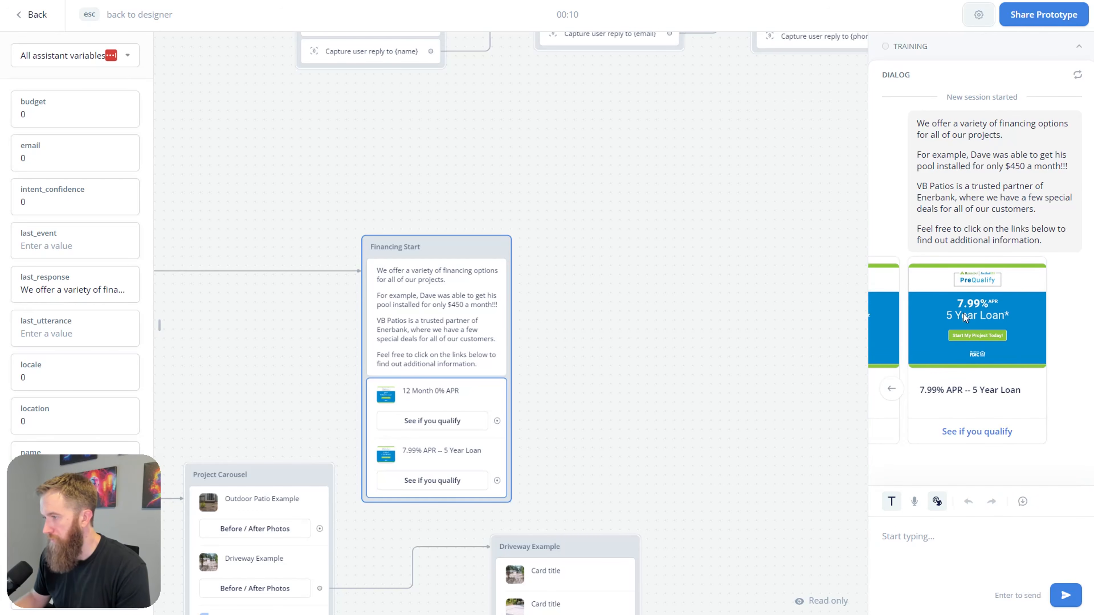
left_click(892, 400)
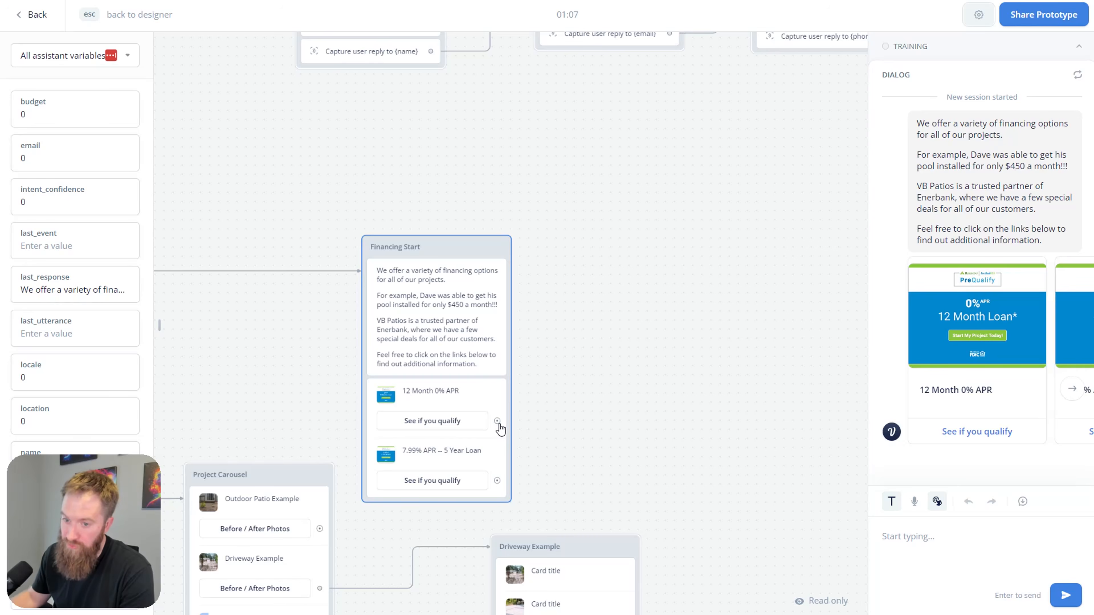
key("Escape")
Step: Create a text block from the first See if you qualify port and route the second qualify link to it
left_click_drag(581, 389, 722, 377)
mouse_move(769, 415)
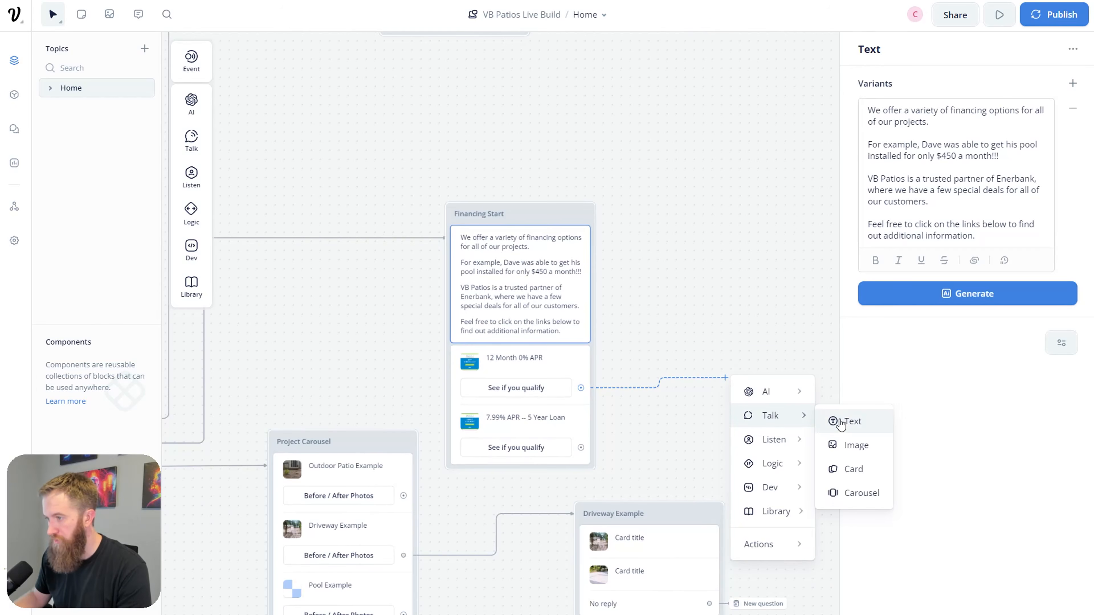
left_click(842, 422)
mouse_move(517, 447)
left_mouse_down()
mouse_move(612, 398)
mouse_move(730, 374)
left_mouse_up()
left_click(644, 394)
left_click_drag(650, 375, 652, 371)
left_click(654, 374)
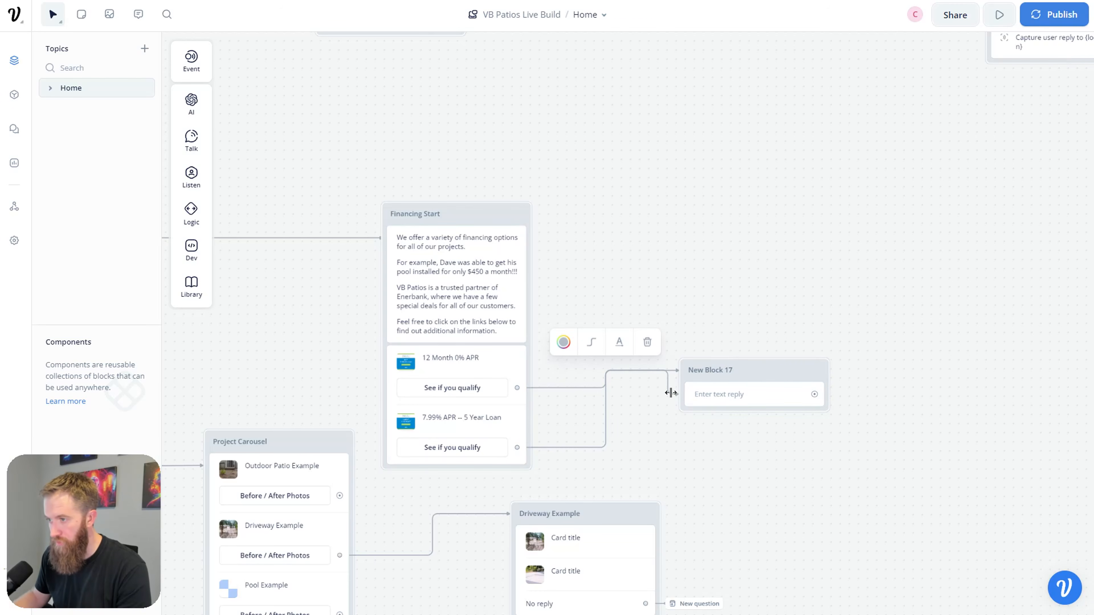
Step: Title the new block 'Name Capture' and delete the connection leading into it
double_click(729, 367)
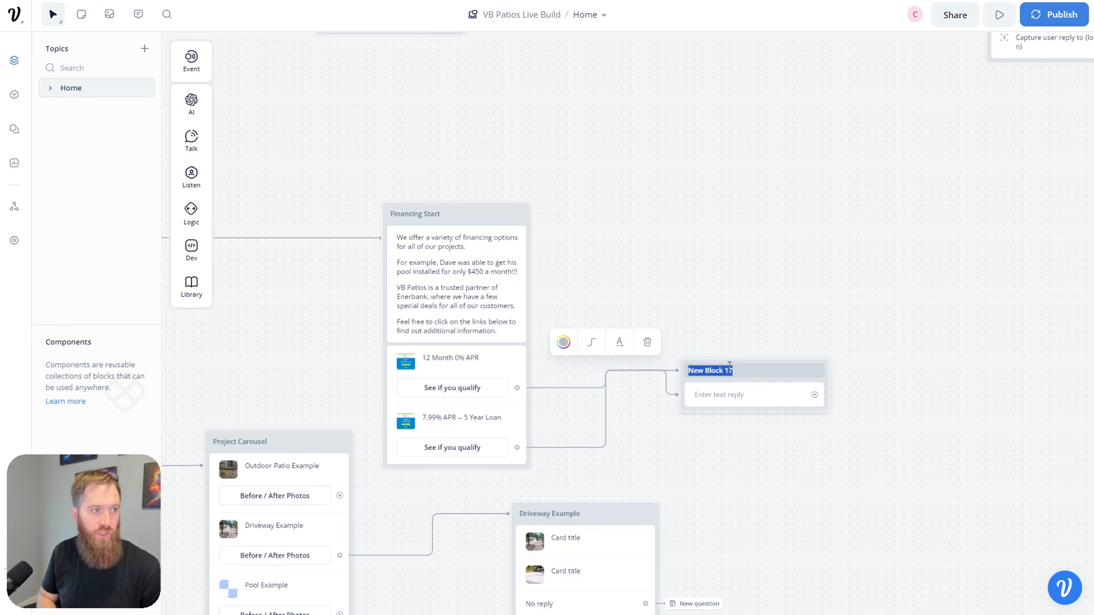
type("Name Capture")
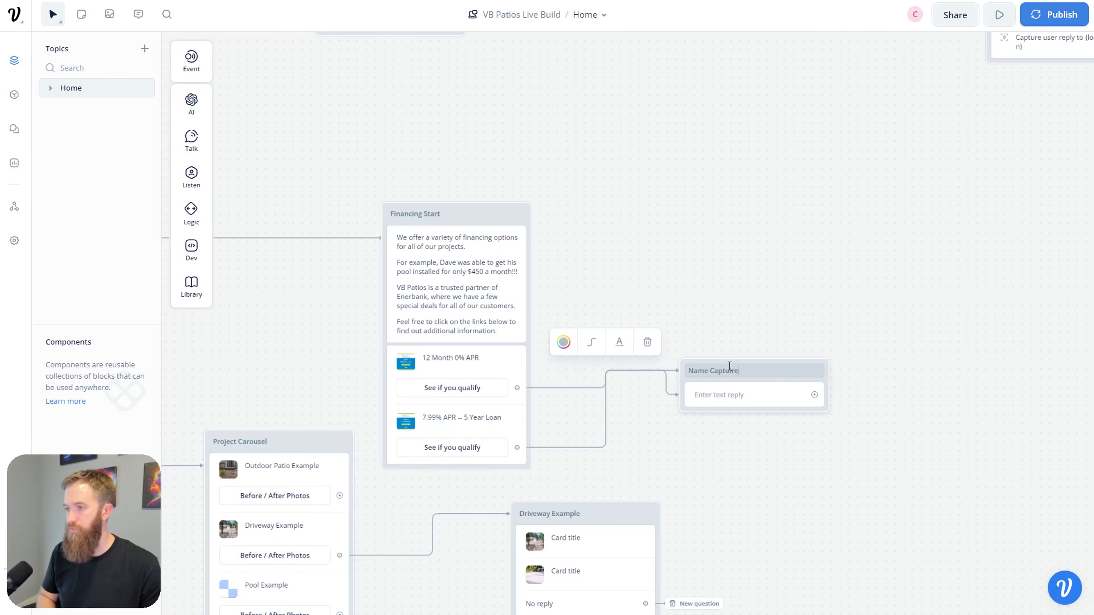
left_click(732, 395)
scroll(707, 323, "down", 5)
scroll(708, 323, "right", 5)
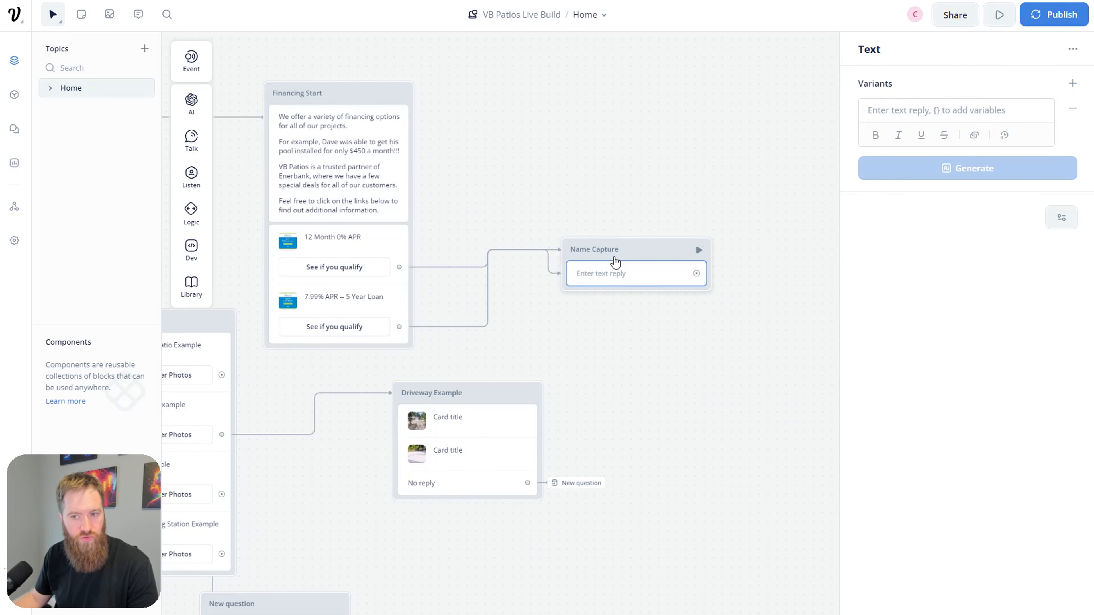
left_click(548, 266)
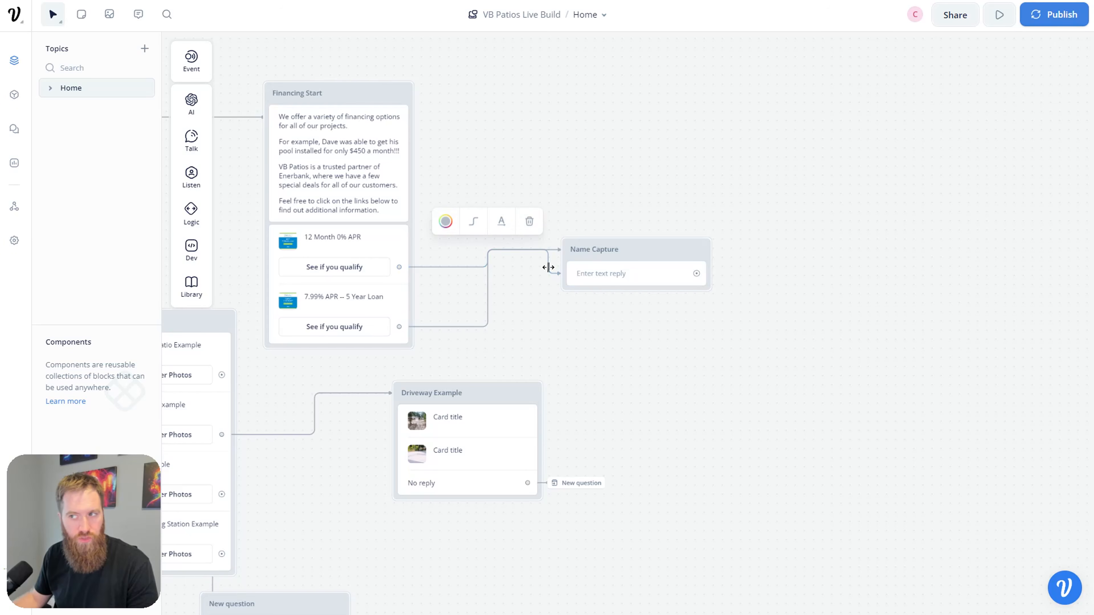
key("Delete")
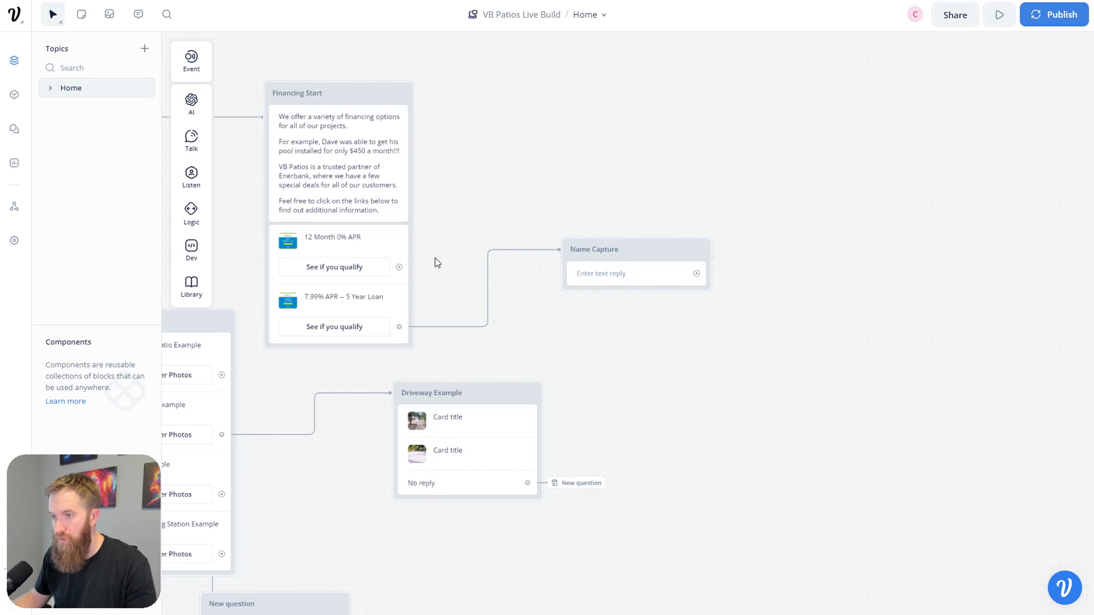
Step: Reposition the block, rename it 'Name Capture - 12', and link the first qualify button to it
left_click_drag(633, 253, 605, 220)
left_click(605, 220)
double_click(405, 248)
left_click(427, 246)
left_click(414, 350)
left_click_drag(403, 246, 594, 195)
Step: Add a text block from the second qualify button named 'Name Capture - 5 year'
left_click_drag(405, 305, 571, 294)
mouse_move(620, 332)
left_click(692, 338)
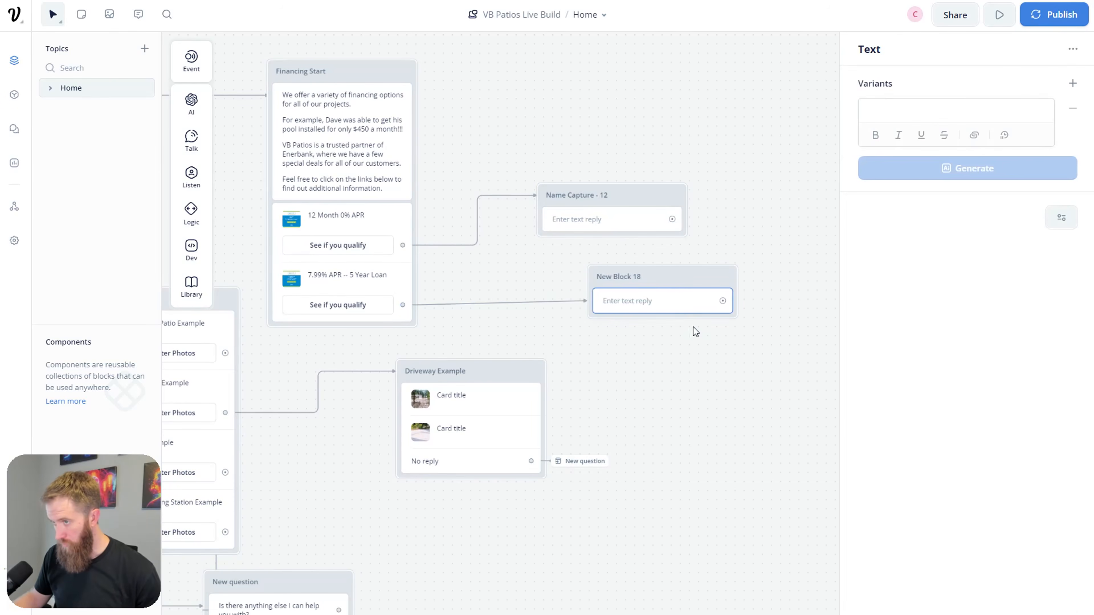
double_click(638, 276)
type("Name Capture - 5 year")
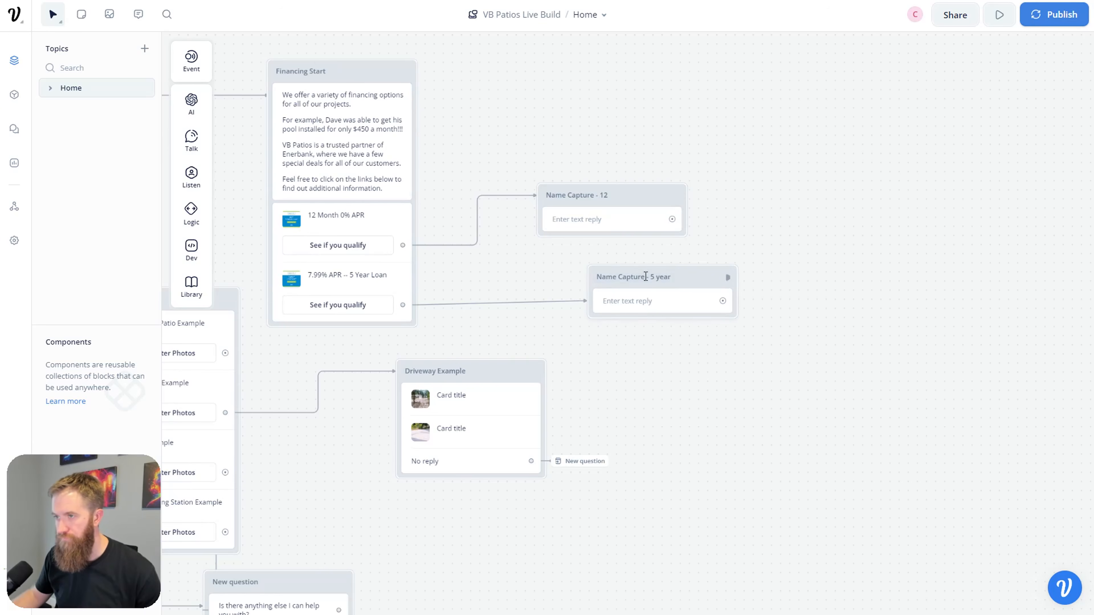
left_click_drag(689, 279, 657, 343)
left_click(657, 342)
left_click_drag(673, 278, 625, 280)
left_click(618, 229)
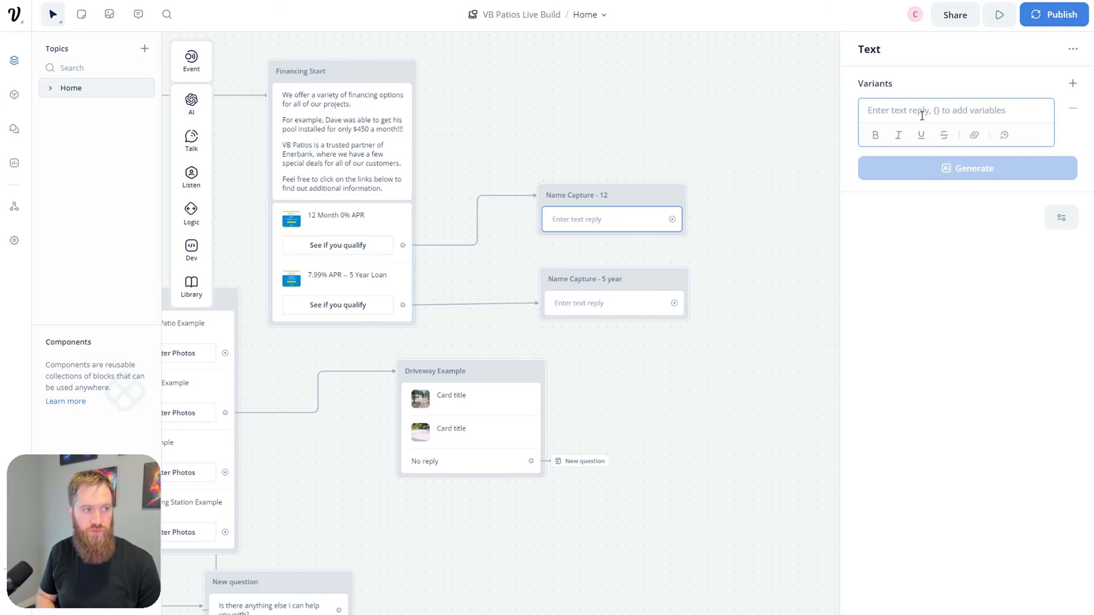
Step: Write the Enerbank redirect message ending 'First, ### What is your name?' in Name Capture - 12
type("Before")
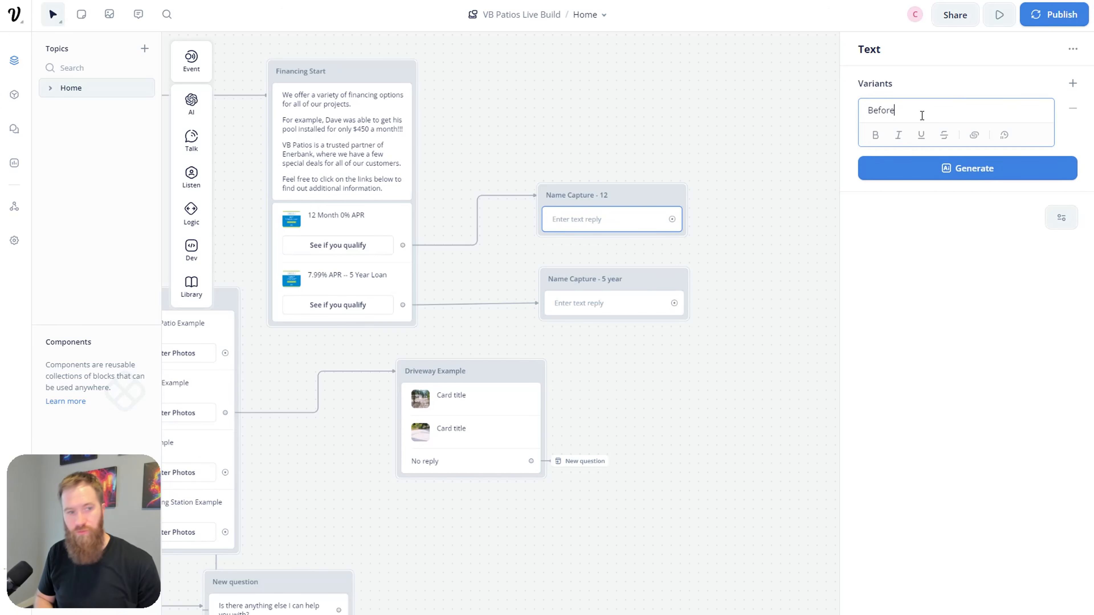
type(" I redirect you to Enerbank's website, I wan")
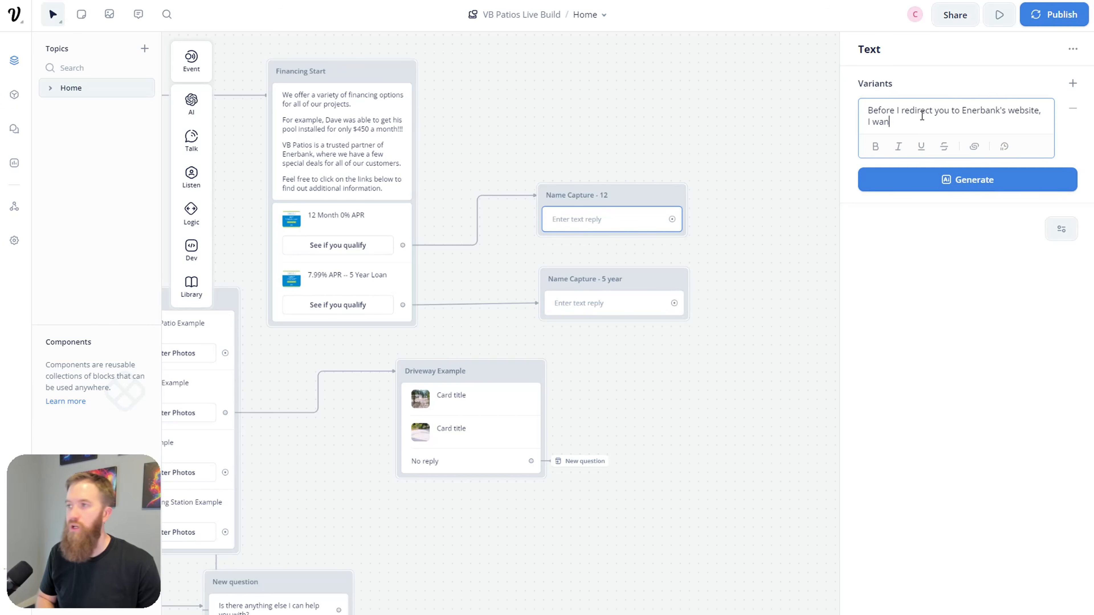
type("ted to grab a few pieces of information")
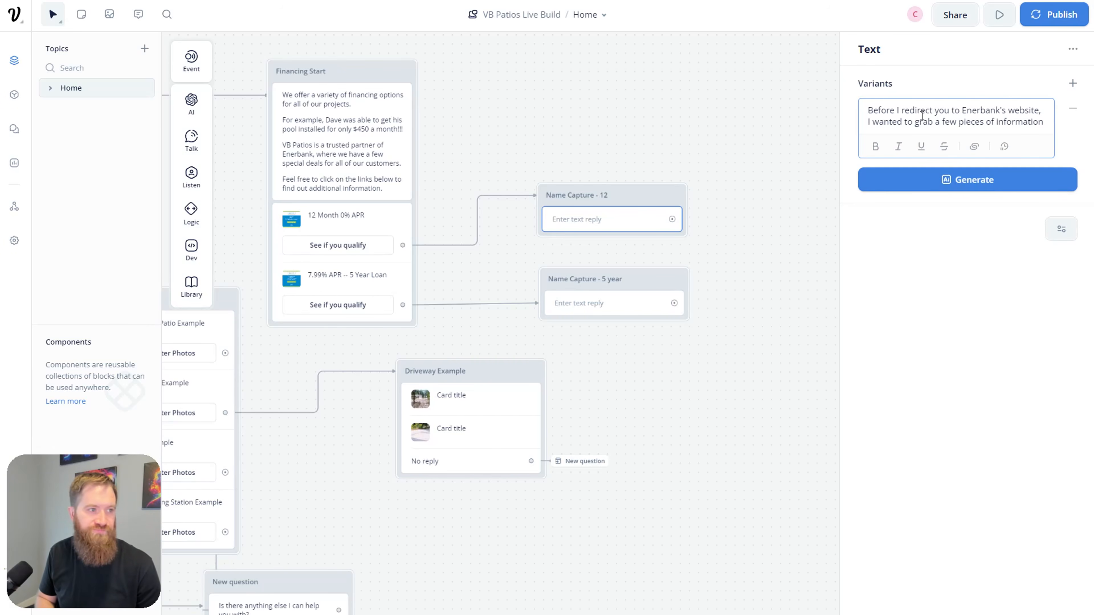
type(" in case")
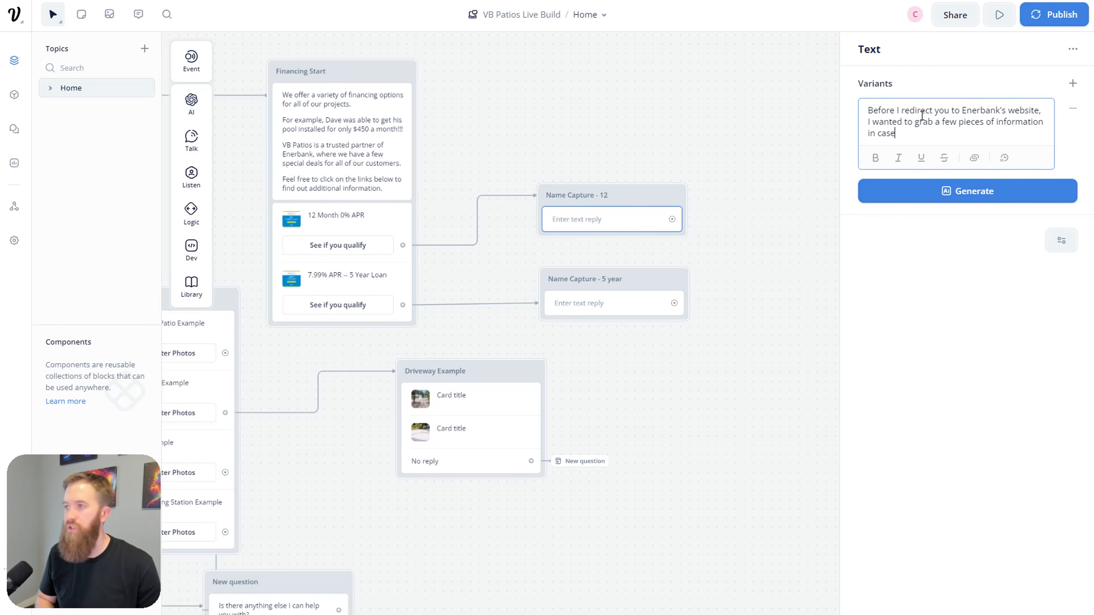
type(" we get disconnec")
type("tred")
key("BackSpace")
key("BackSpace")
key("Return")
key("Return")
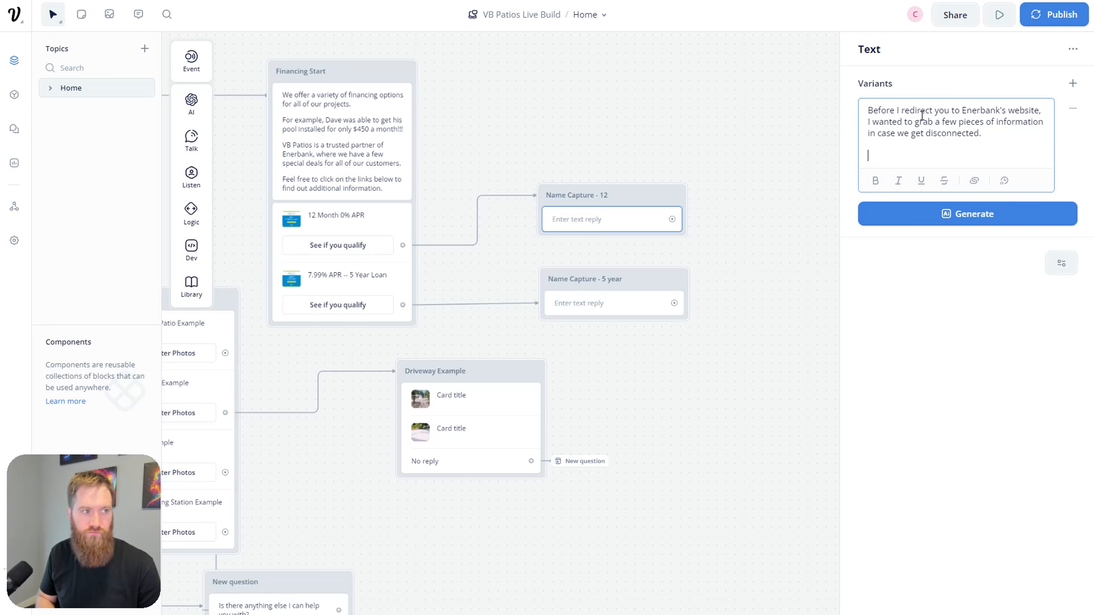
type("First,")
key("Return")
key("Return")
type("### What is your name?")
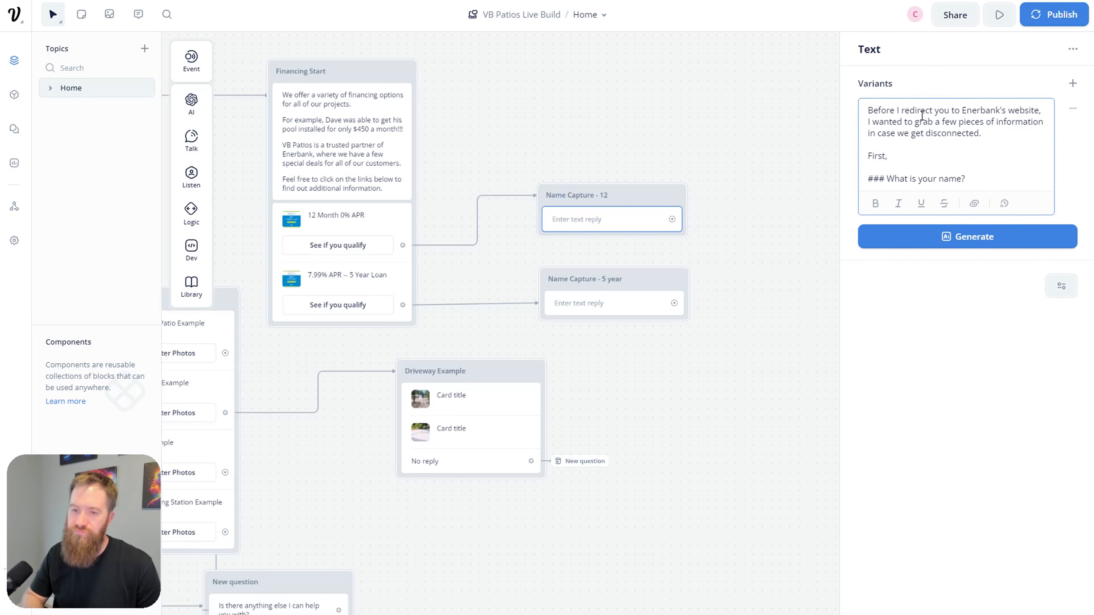
Step: Copy the same redirect message into Name Capture - 5 year's text step
key("ctrl+a")
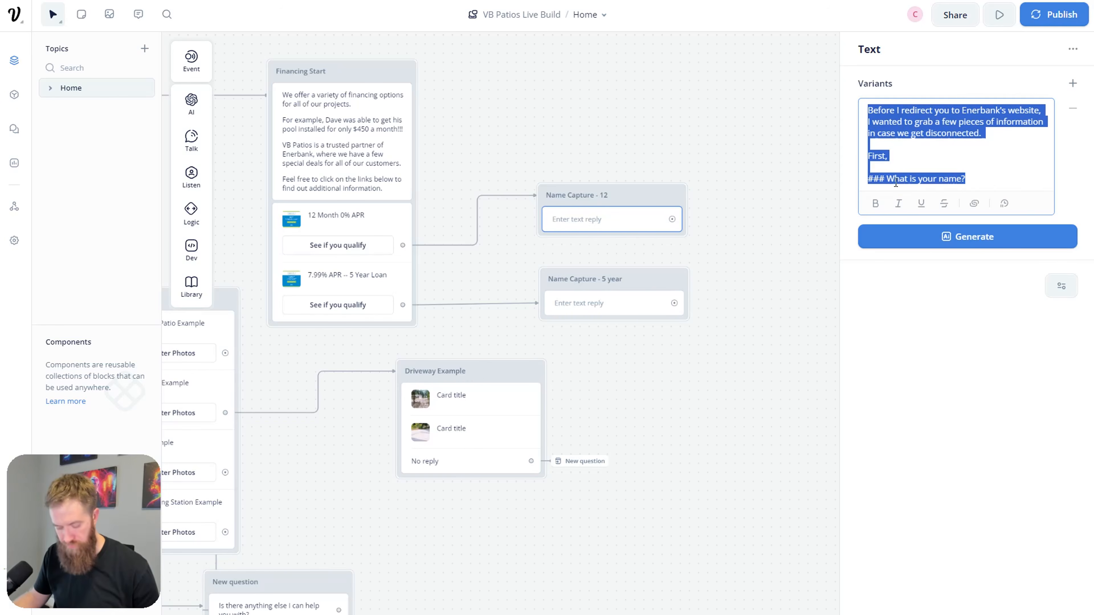
left_click(634, 336)
left_click(619, 308)
left_click(946, 120)
type("Before I redirect you to Enerbank's website, I wanted to grab a few pieces of information in case we get disconnected. First, What is your name?")
left_click(713, 378)
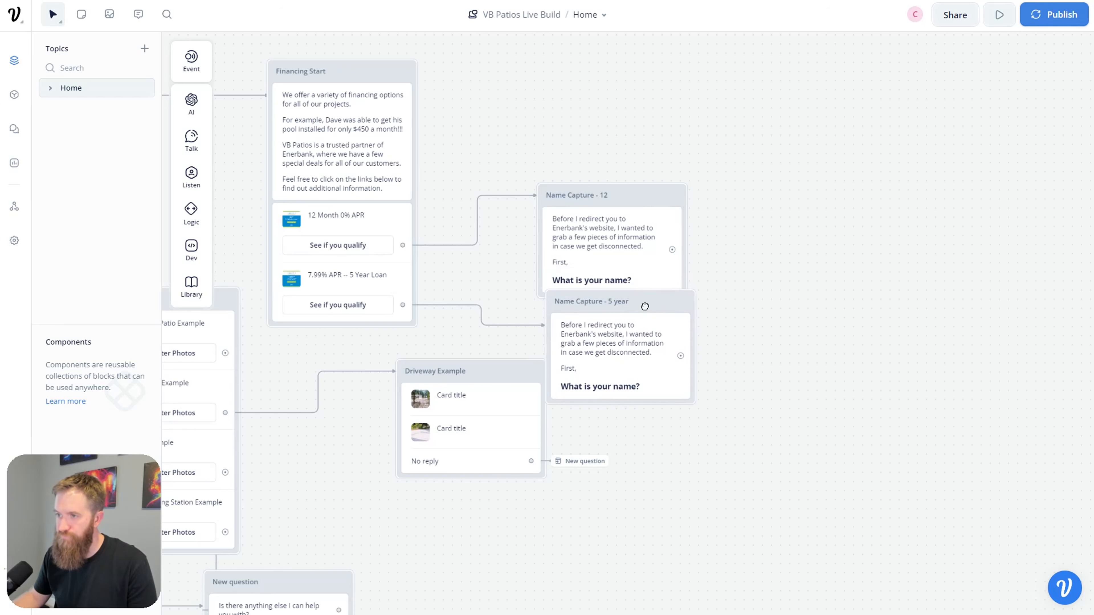
Step: Rearrange the blocks and add a Capture step to Name Capture - 12
left_click_drag(633, 199, 641, 169)
left_click_drag(488, 374, 455, 436)
mouse_move(200, 146)
mouse_move(199, 197)
left_click_drag(256, 218, 646, 325)
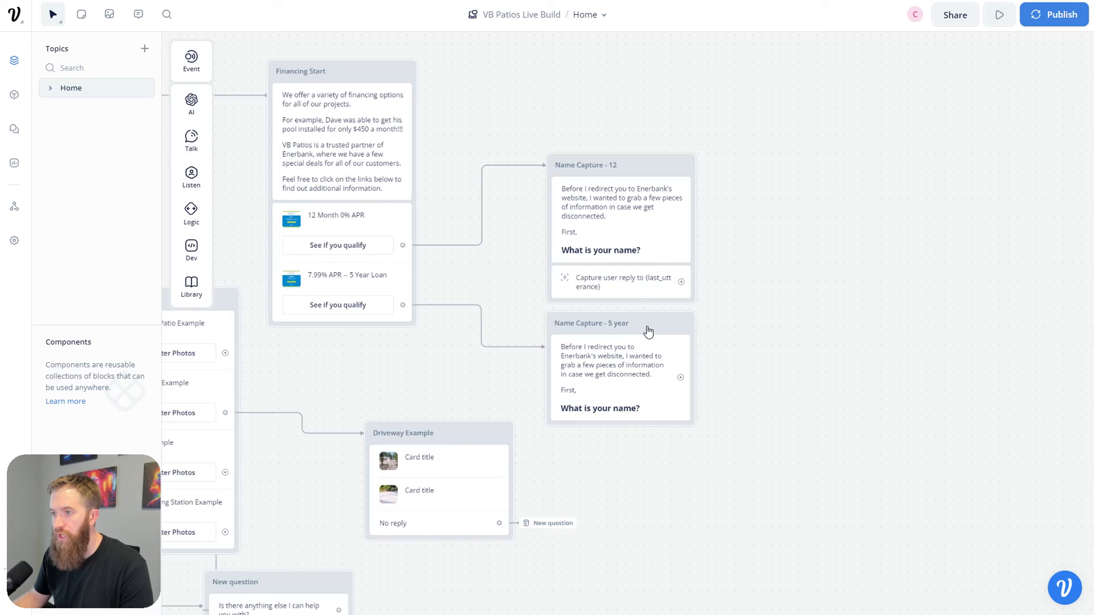
Step: Change the Capture step's variable from last_utterance to {name}
left_click(977, 144)
double_click(891, 144)
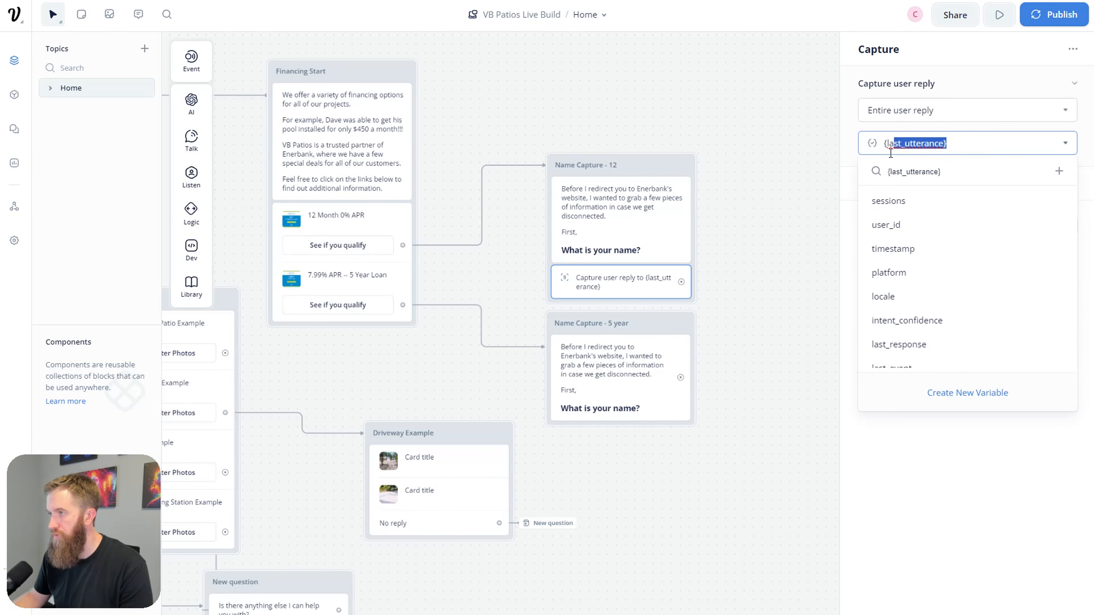
left_click(855, 157)
key("Delete")
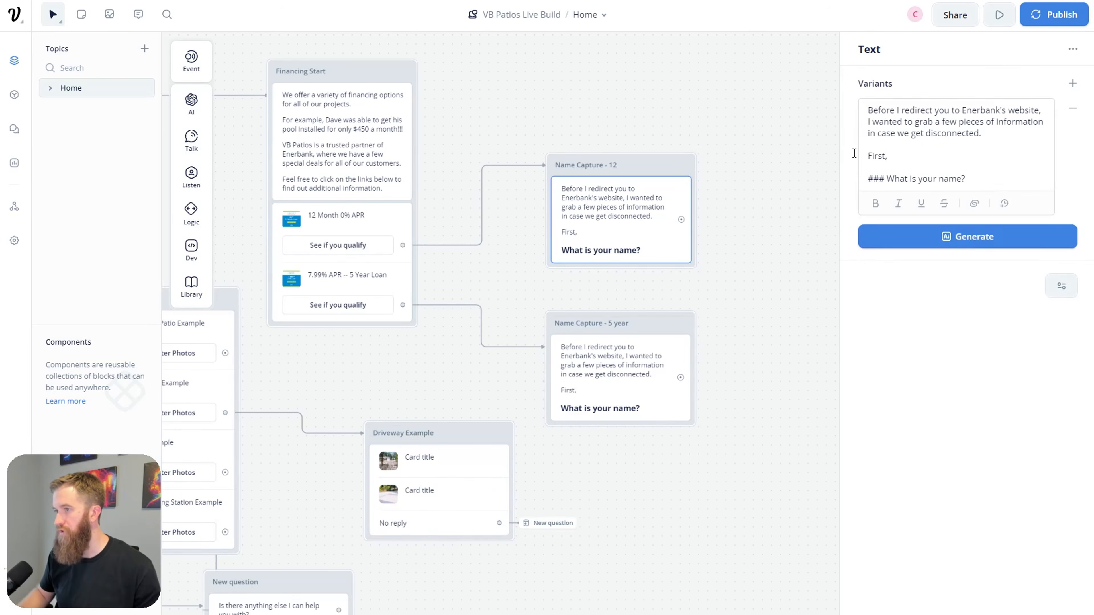
key("ctrl+z")
left_click(977, 143)
key("BackSpace")
key("BackSpace")
key("BackSpace")
key("BackSpace")
key("BackSpace")
key("BackSpace")
key("BackSpace")
key("BackSpace")
key("BackSpace")
key("BackSpace")
key("BackSpace")
key("BackSpace")
key("BackSpace")
key("BackSpace")
key("BackSpace")
key("BackSpace")
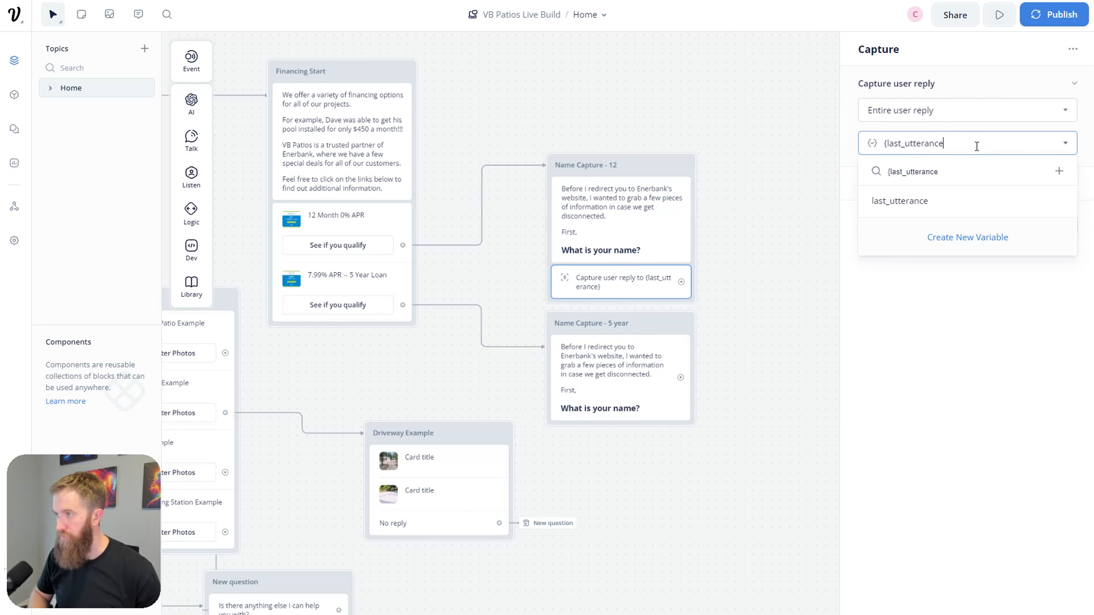
type("name")
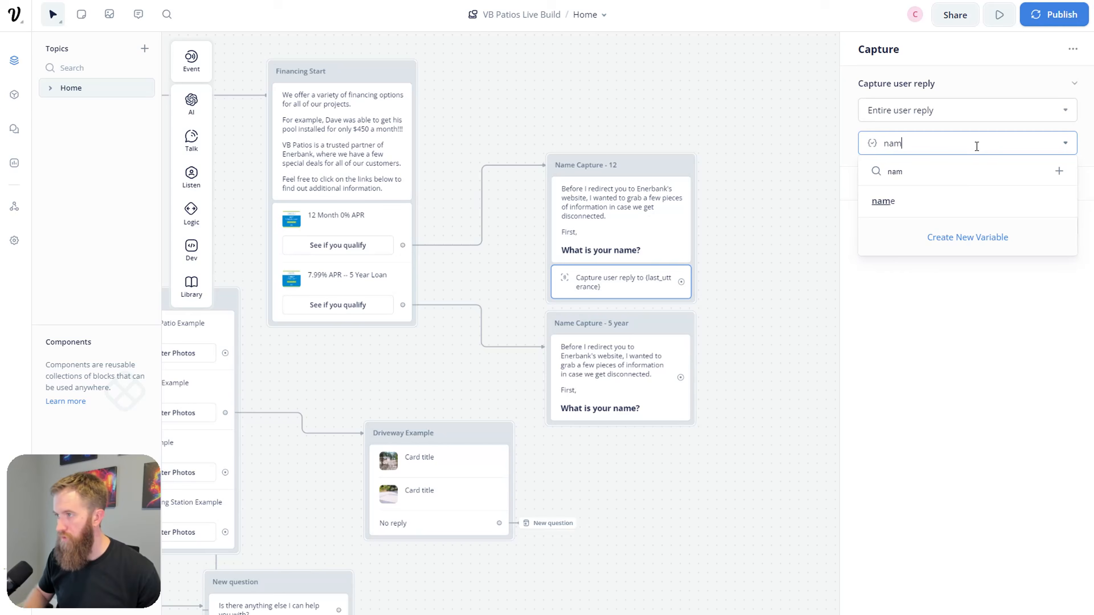
left_click(967, 197)
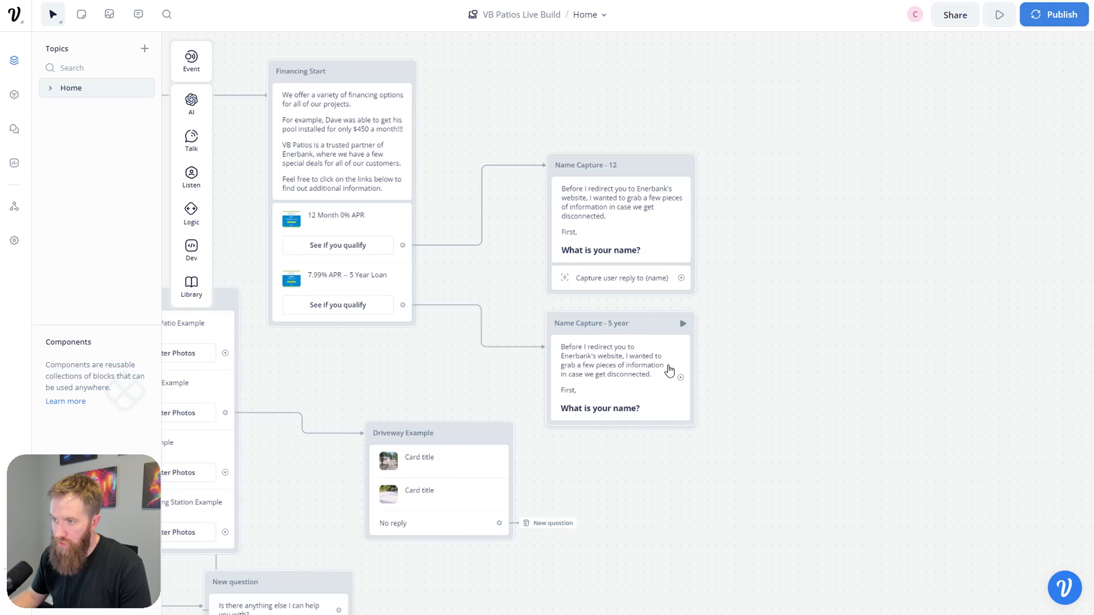
Step: Duplicate the {name} capture step into Name Capture - 5 year
left_click(642, 278)
key("ctrl+c")
key("ctrl+v")
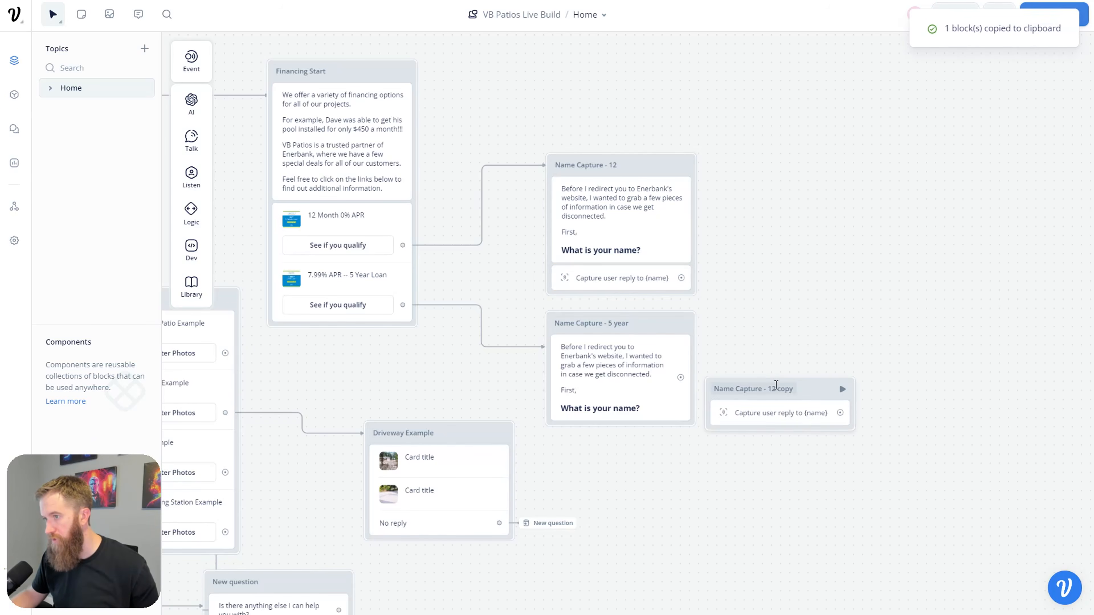
left_click_drag(798, 398, 650, 416)
scroll(832, 337, "right", 5)
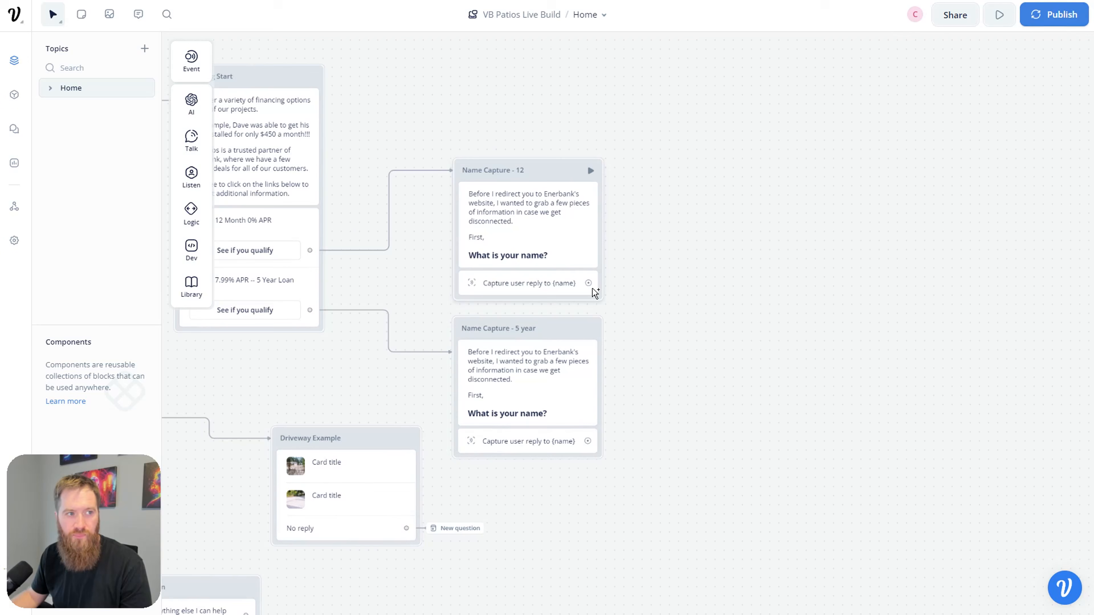
Step: Add a text block after the name capture: 'Nice to meet you, {name}' plus a phone-or-email question heading
left_click_drag(594, 284, 742, 210)
mouse_move(793, 256)
left_click(868, 252)
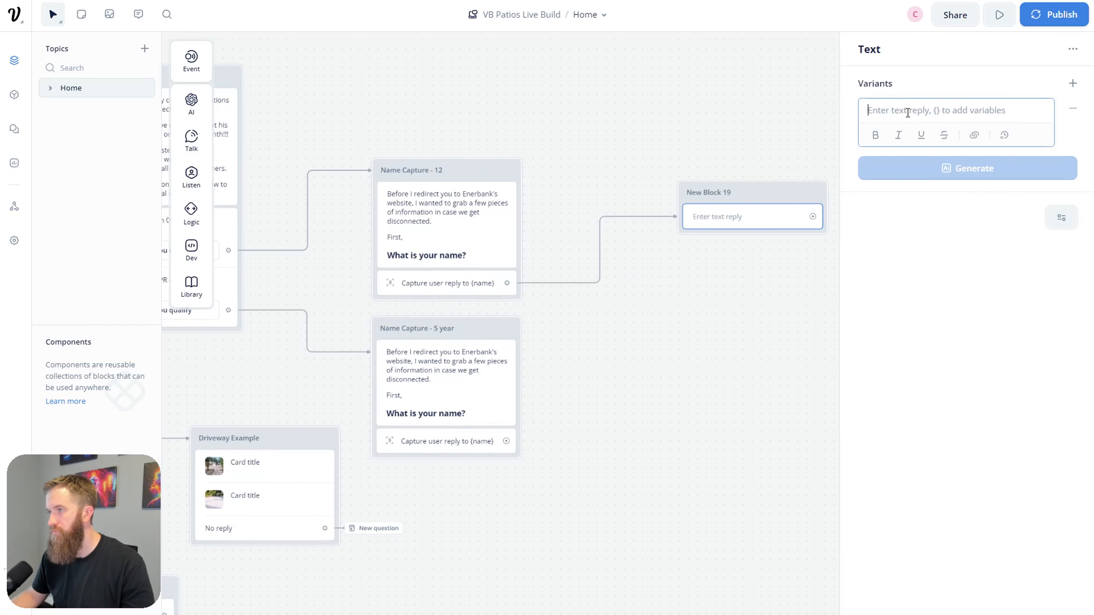
type("Nice to meet yo")
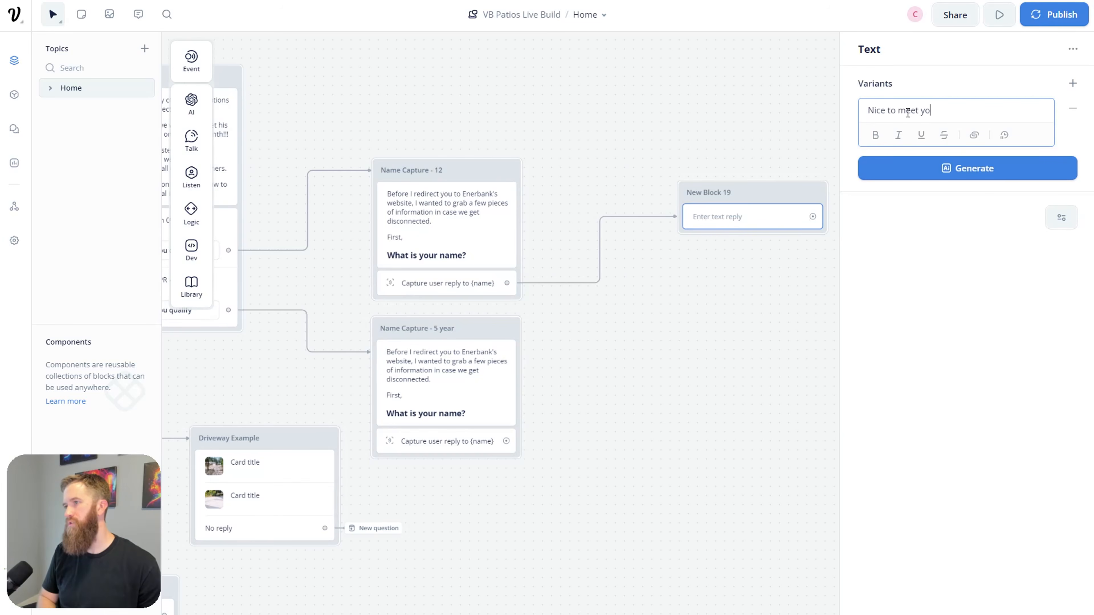
type("u, {na")
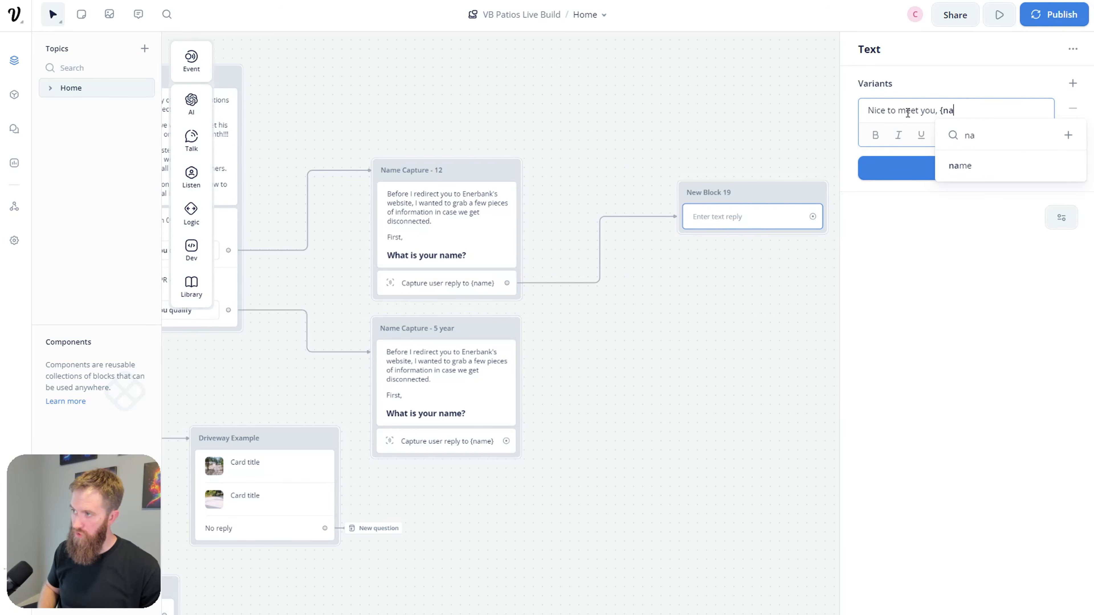
key("Return")
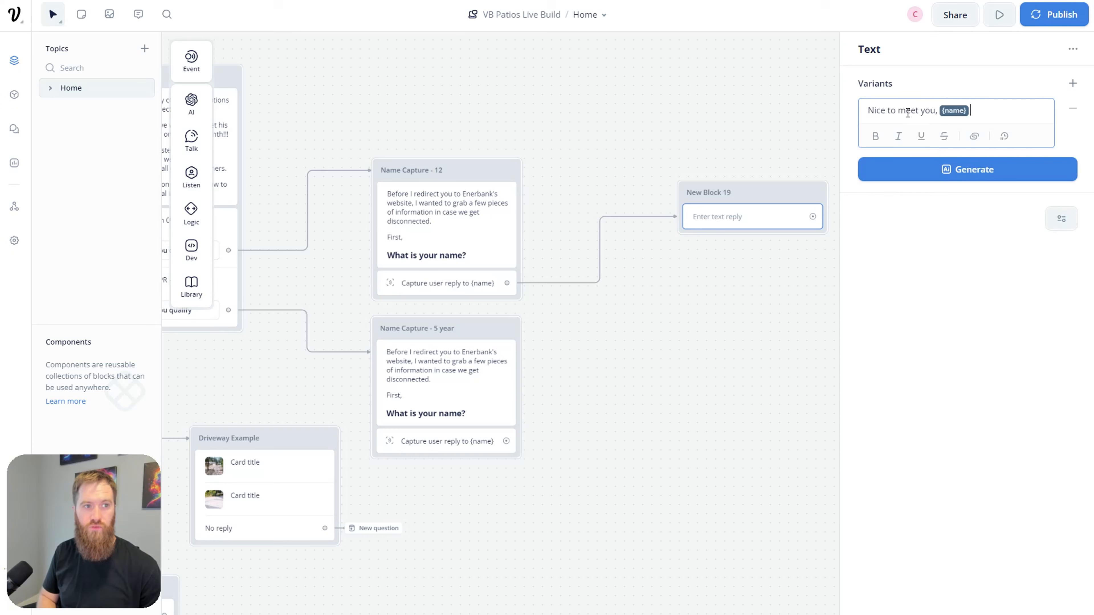
key("Return")
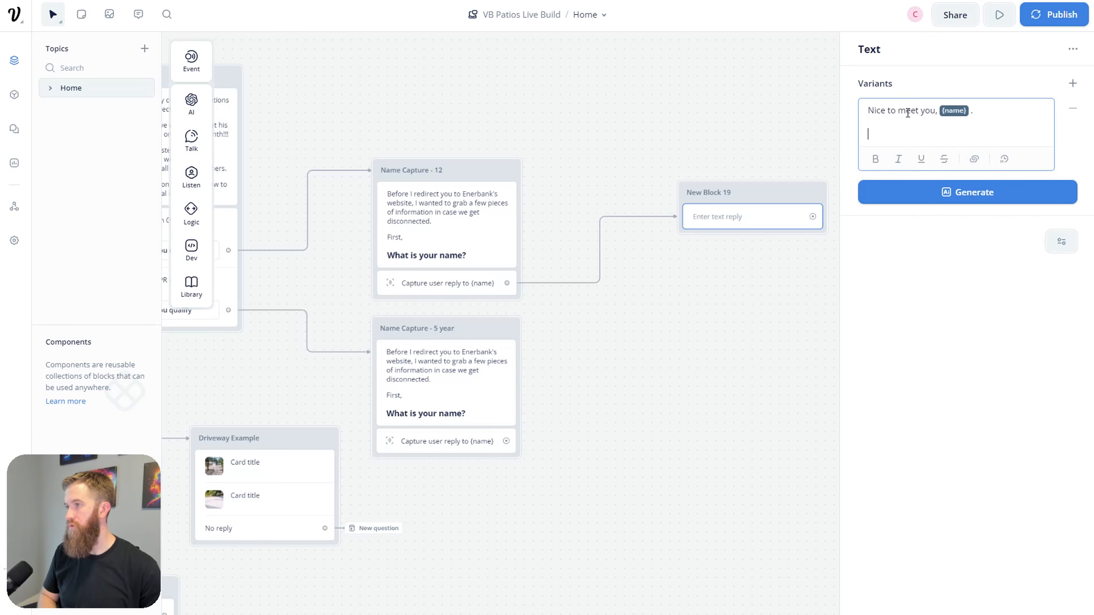
type("###")
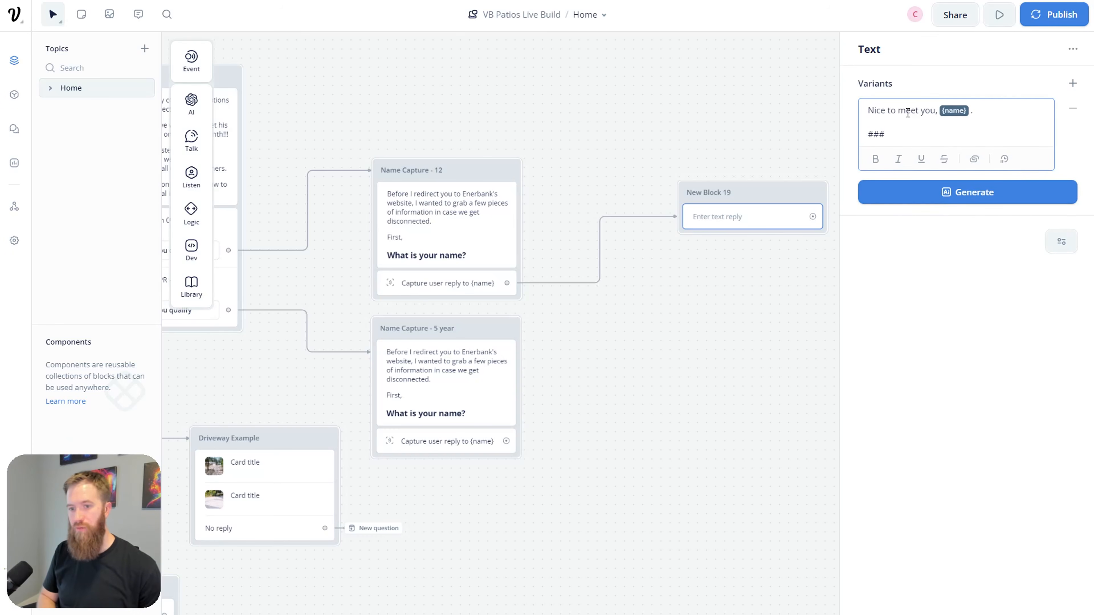
type(" What is your phone number")
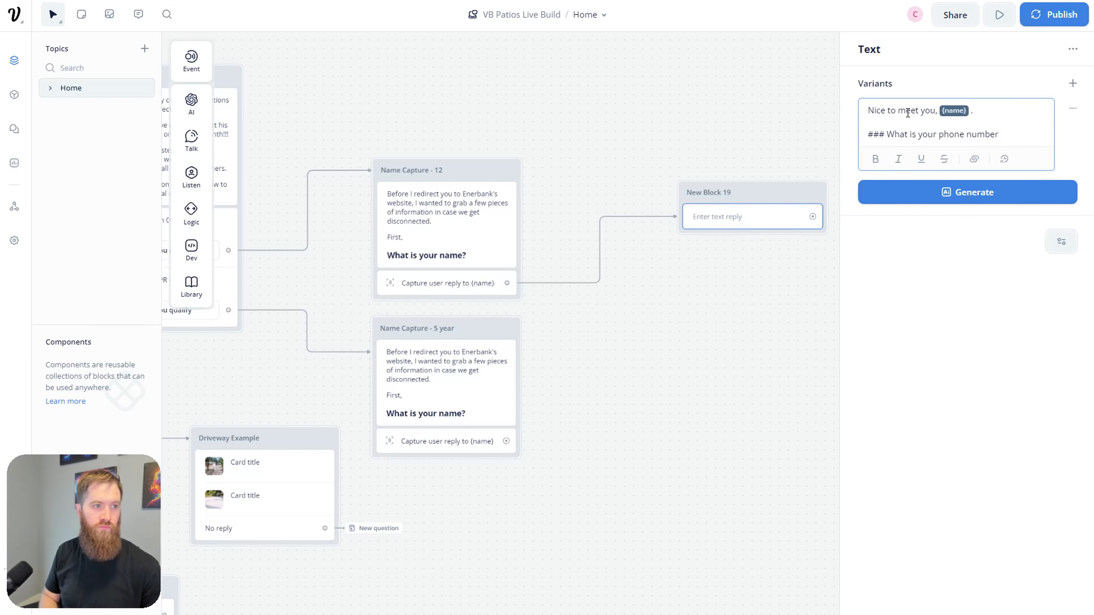
type(", or if you pref")
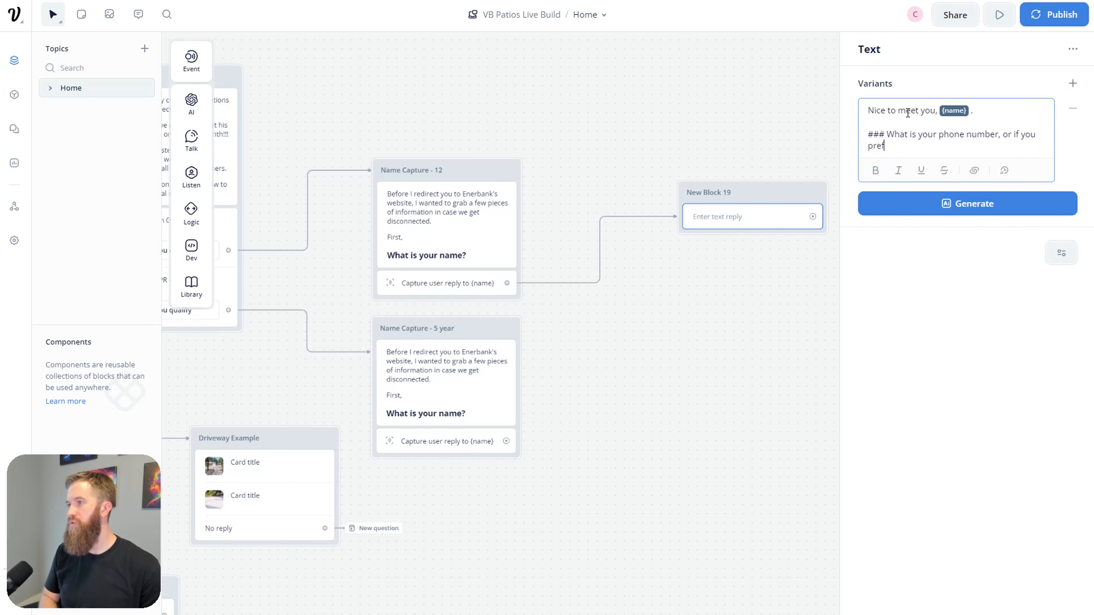
type("er, email address?")
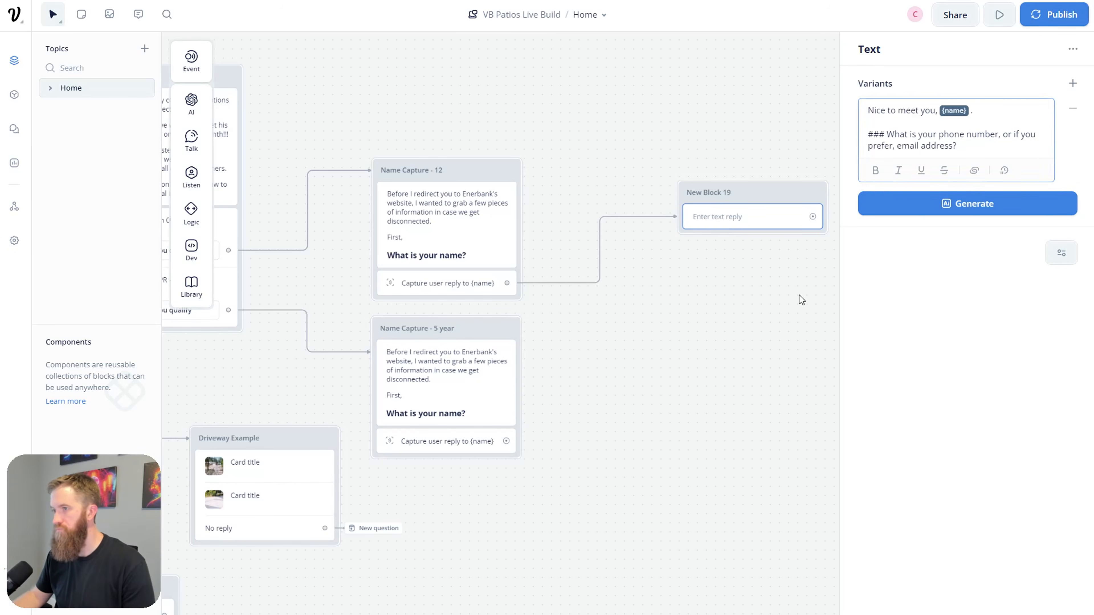
left_click(799, 298)
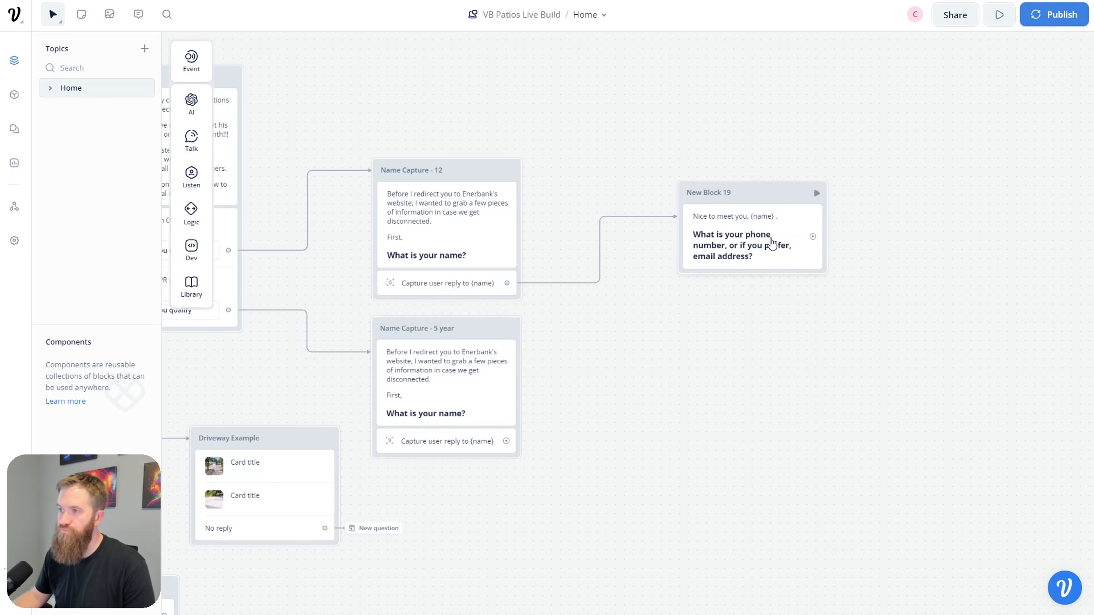
Step: Add a Capture step saving the reply to a new variable contact_preference
mouse_move(194, 140)
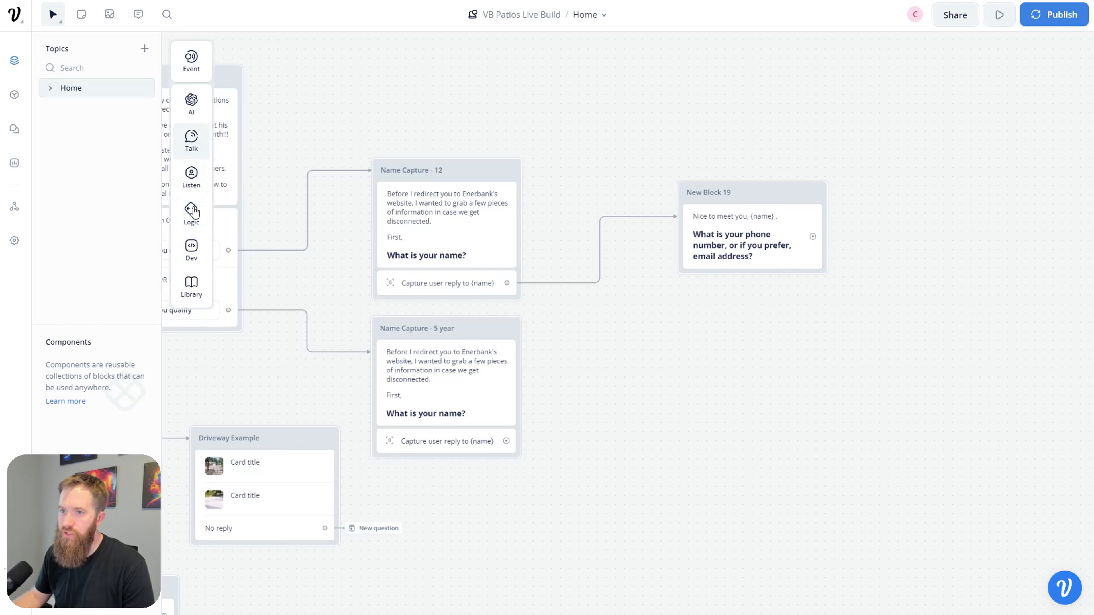
mouse_move(191, 177)
left_click_drag(254, 218, 711, 269)
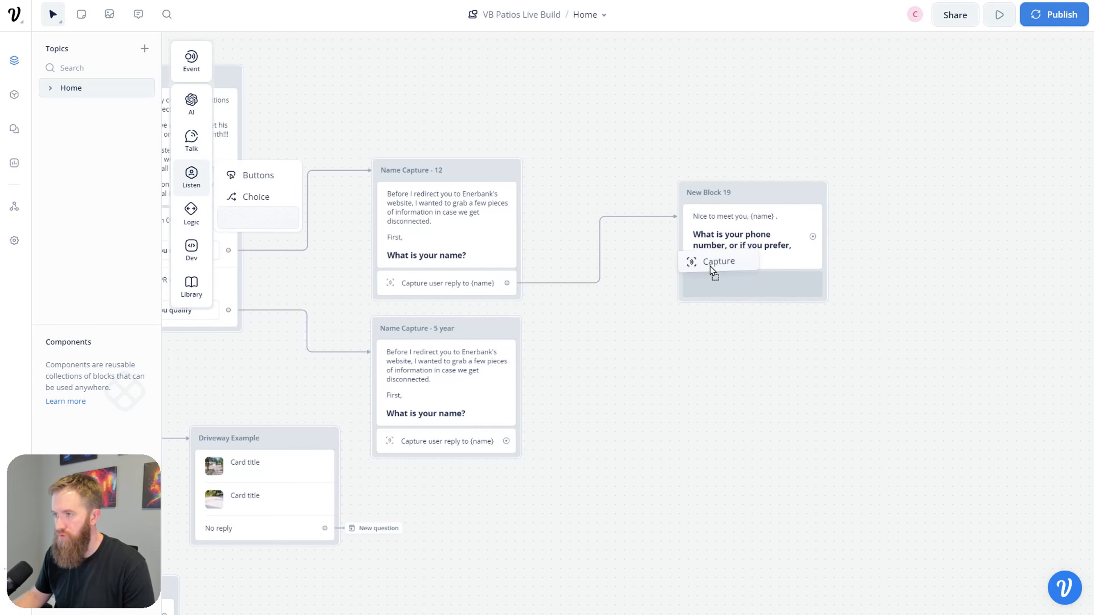
left_click(965, 145)
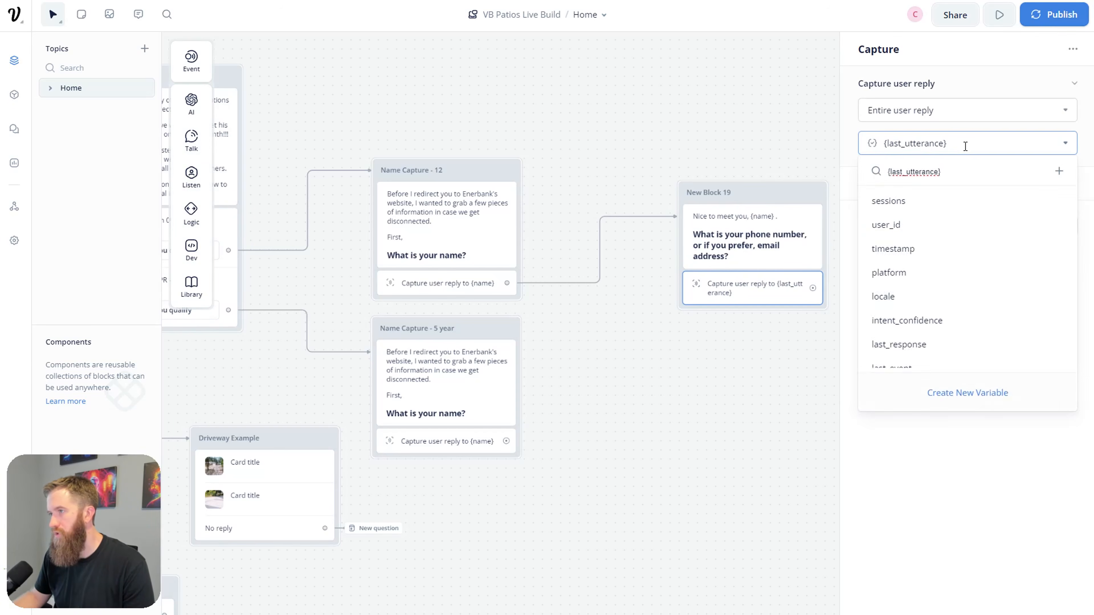
key("BackSpace")
key("BackSpace")
key("BackSpace")
key("BackSpace")
key("BackSpace")
key("BackSpace")
key("BackSpace")
key("BackSpace")
key("BackSpace")
key("BackSpace")
key("BackSpace")
key("BackSpace")
key("BackSpace")
key("BackSpace")
key("BackSpace")
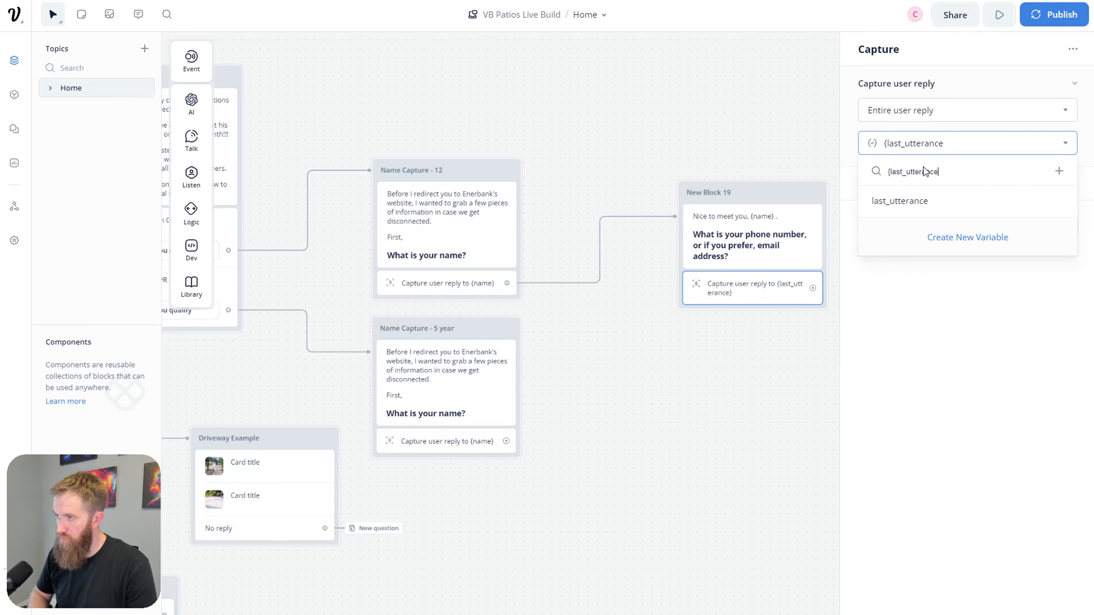
left_click(1059, 171)
key("BackSpace")
type("contt")
key("BackSpace")
type("act_preference")
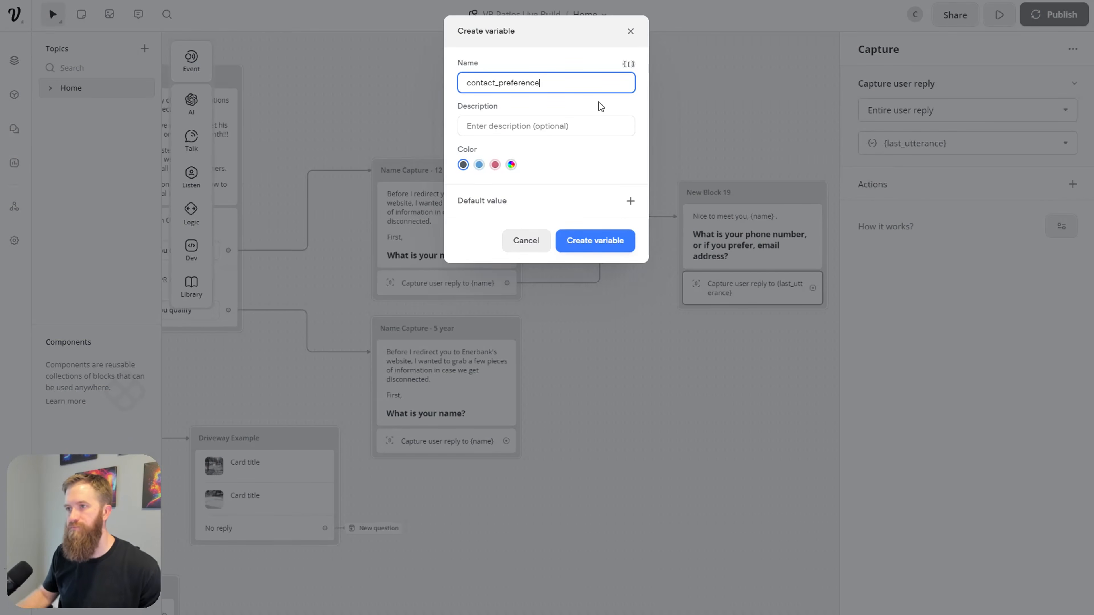
left_click(630, 242)
left_click(762, 382)
Step: Rename the new block 'Contact Info - 12'
double_click(719, 190)
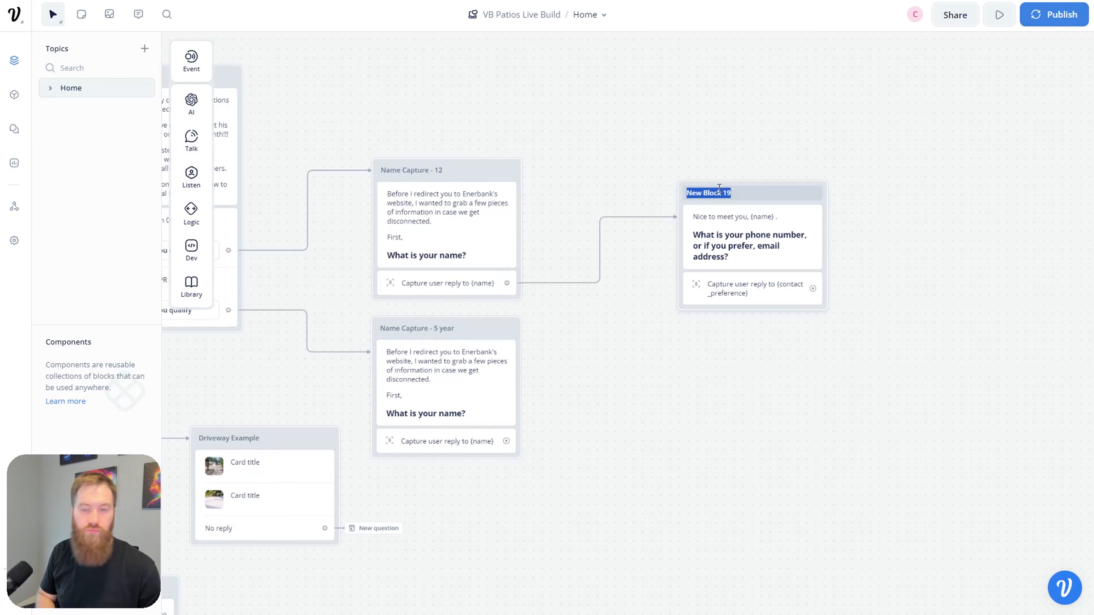
type("Contact Info - 12")
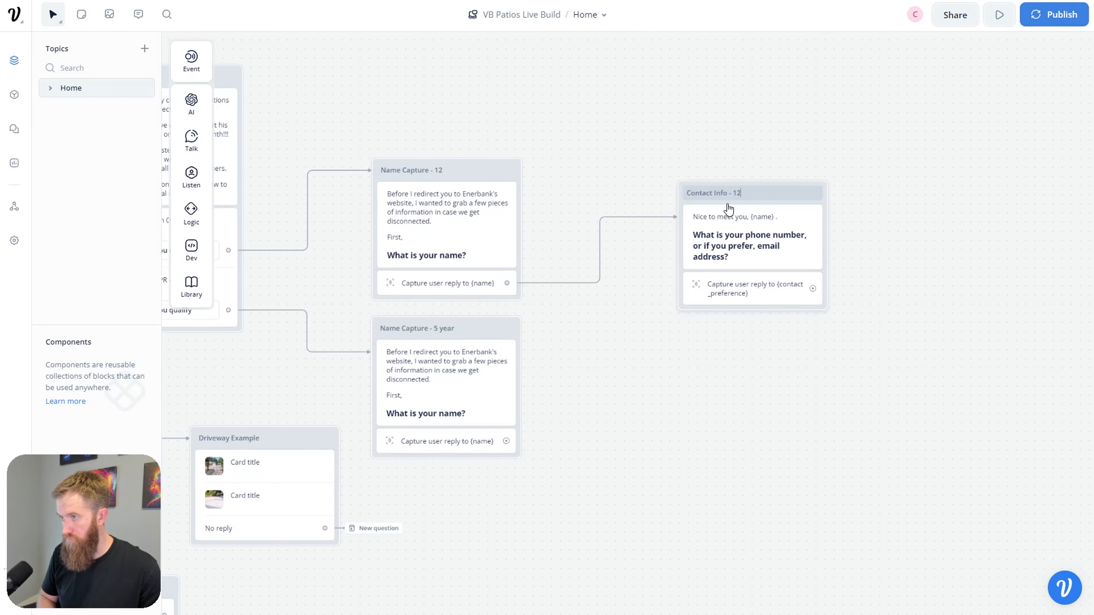
left_click(720, 235)
Step: Duplicate the Contact Info - 12 block and its capture step below the original
key("ctrl+c")
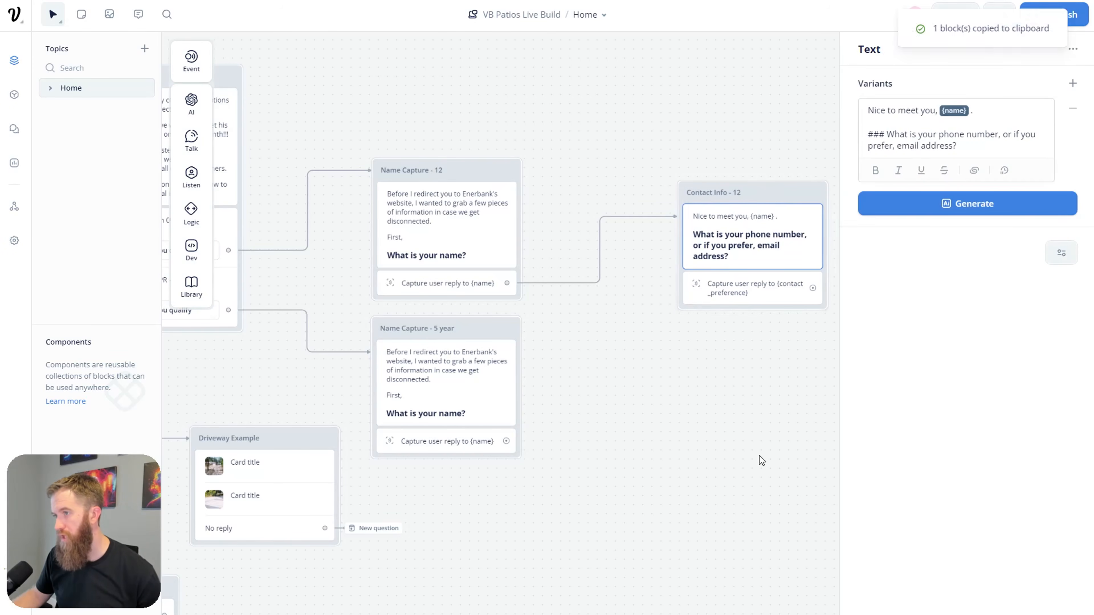
key("ctrl+v")
left_click_drag(775, 464, 757, 380)
left_click(754, 282)
key("ctrl+c")
left_click(772, 349)
key("ctrl+v")
left_click_drag(852, 438, 779, 455)
Step: Rename the copy 'Contact Info - 5 year' and link Name Capture - 5 year's capture to it
double_click(753, 383)
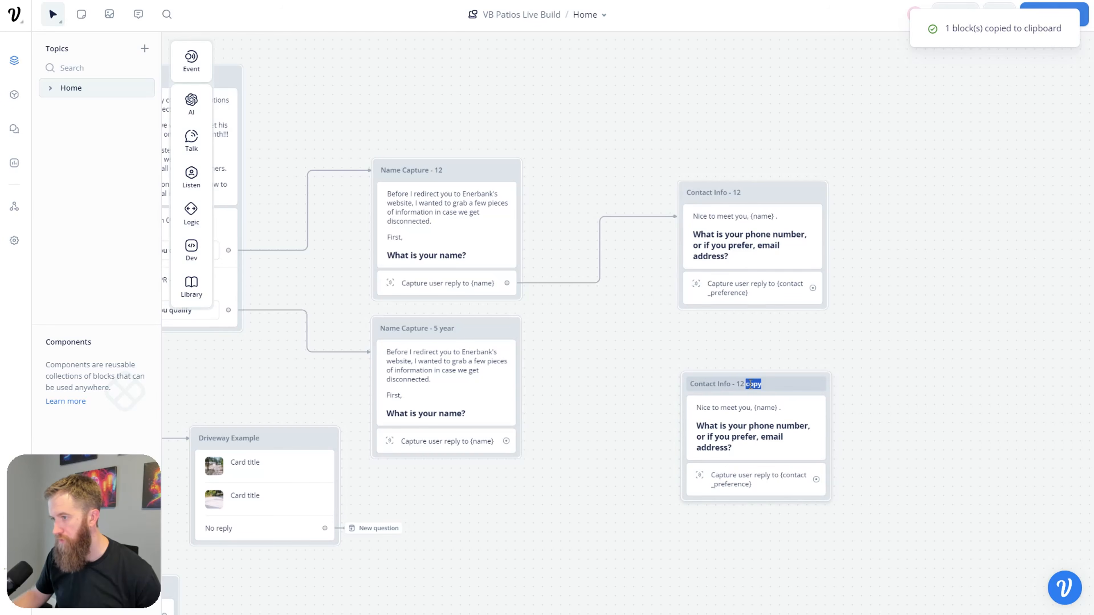
key("BackSpace")
type("5")
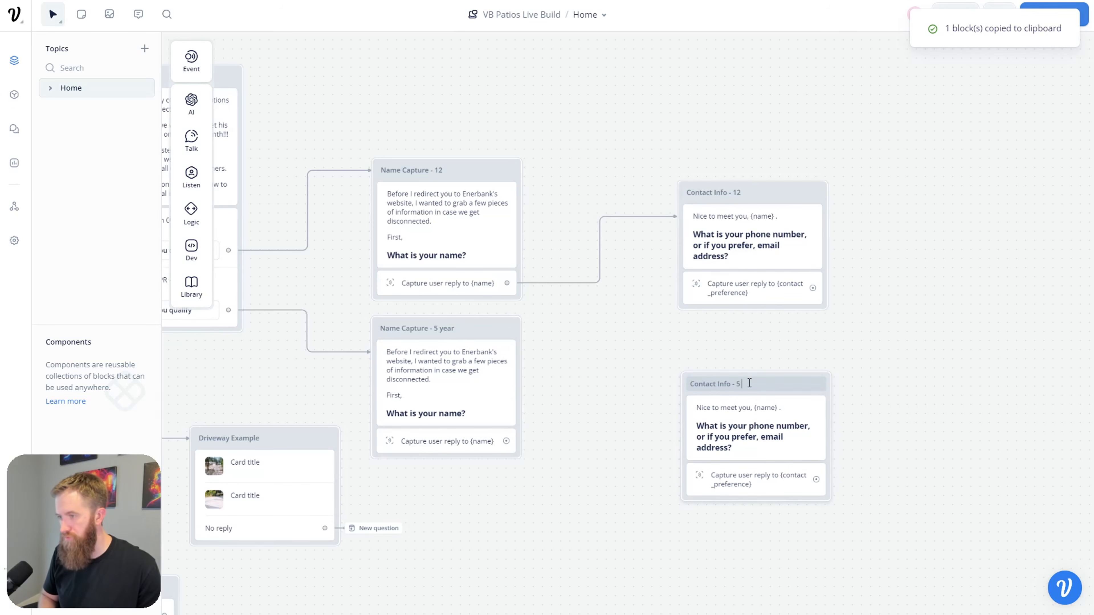
type(" year")
left_click(865, 354)
left_click_drag(506, 441, 713, 387)
left_click_drag(813, 349, 734, 347)
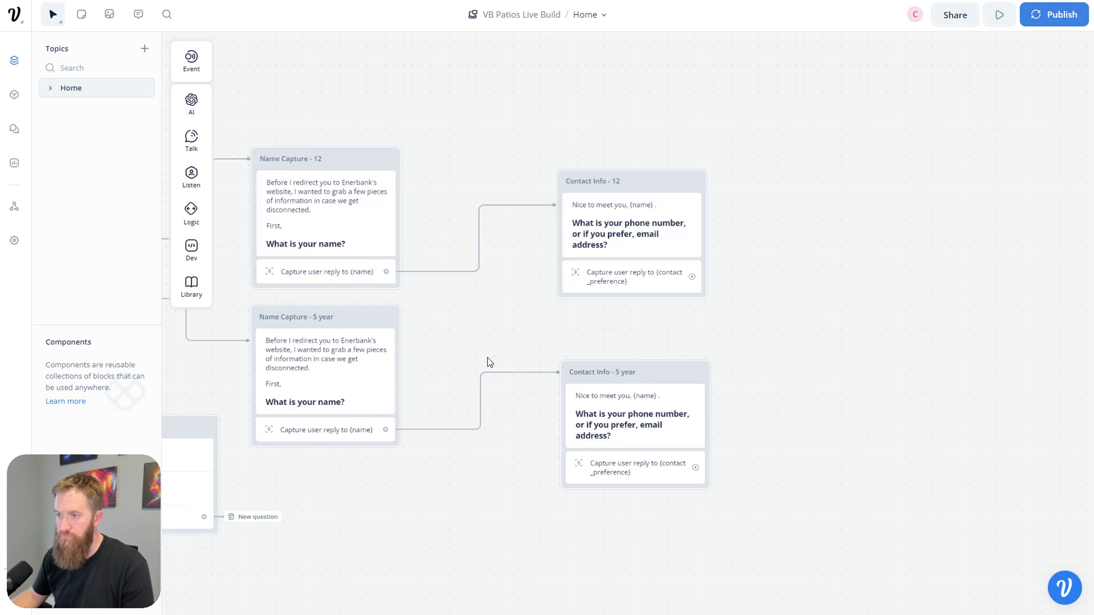
left_click_drag(661, 375, 655, 350)
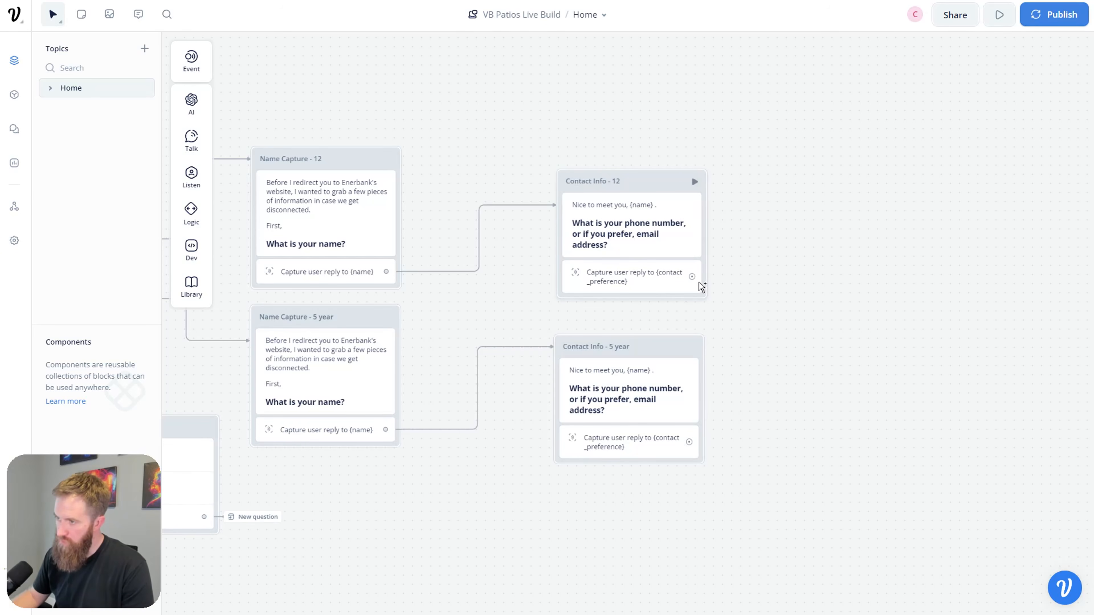
left_click_drag(692, 276, 818, 252)
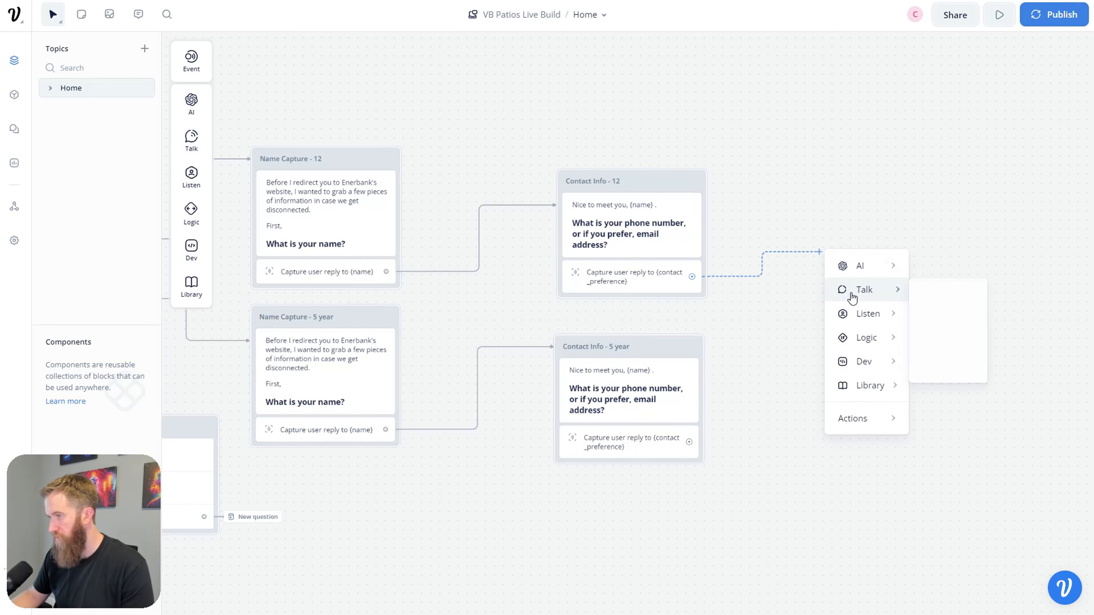
Step: Add an API block fed by both Contact Info blocks and title it 'API Webhook Finance'
mouse_move(862, 343)
mouse_move(865, 362)
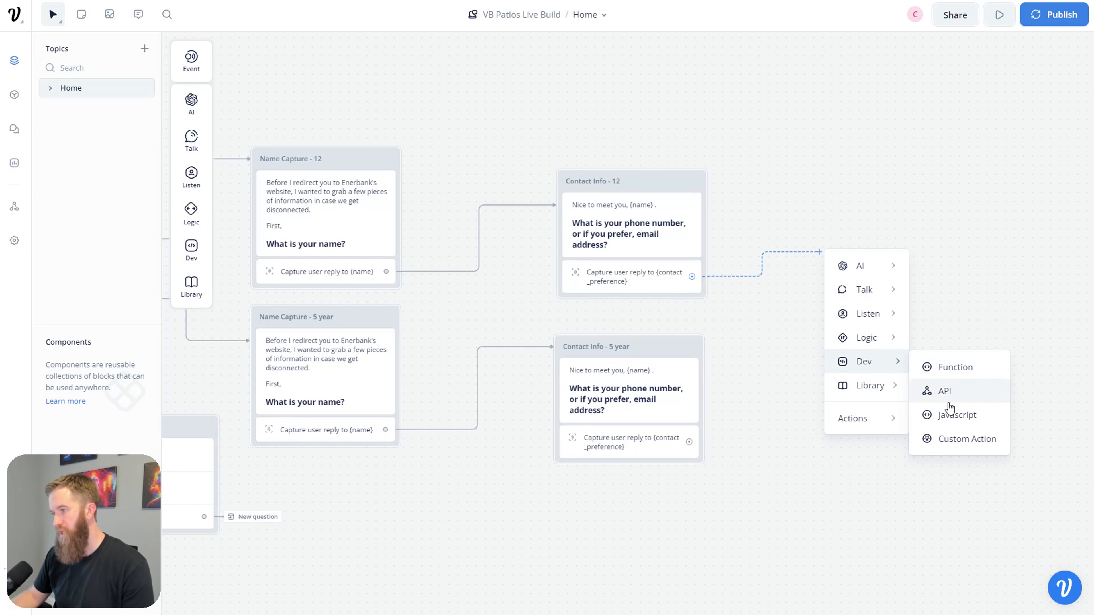
left_click(944, 391)
left_click_drag(806, 233, 827, 235)
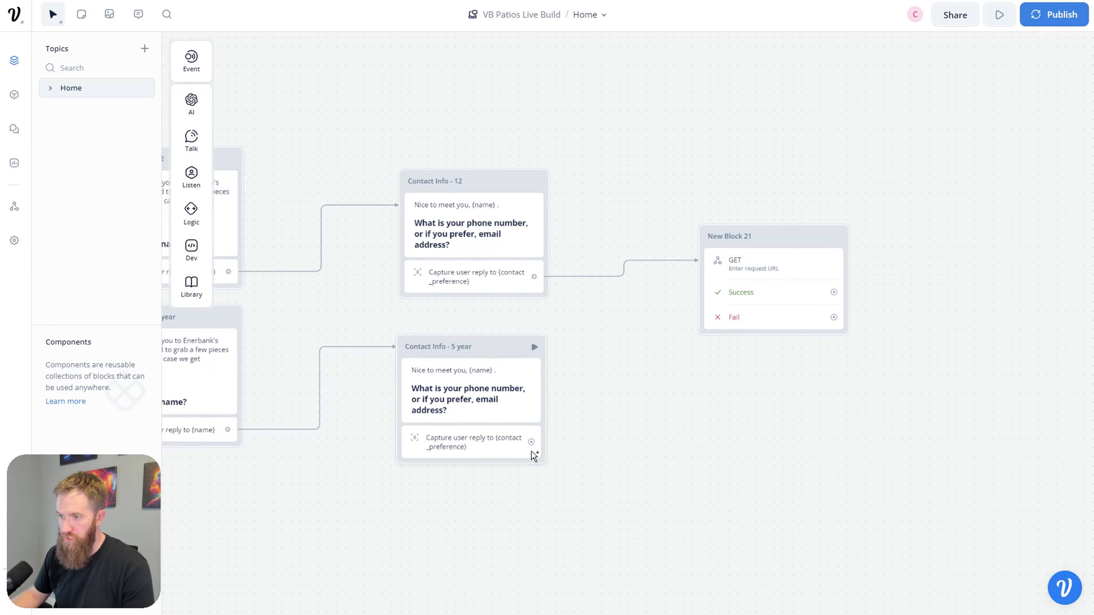
left_click_drag(603, 423, 720, 244)
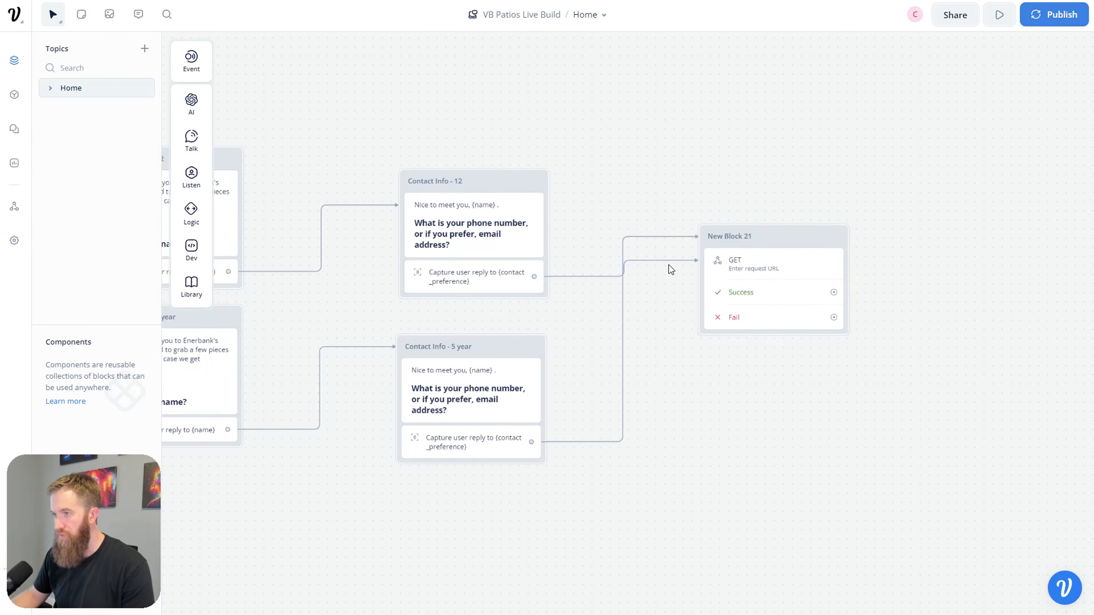
left_click(759, 241)
double_click(720, 236)
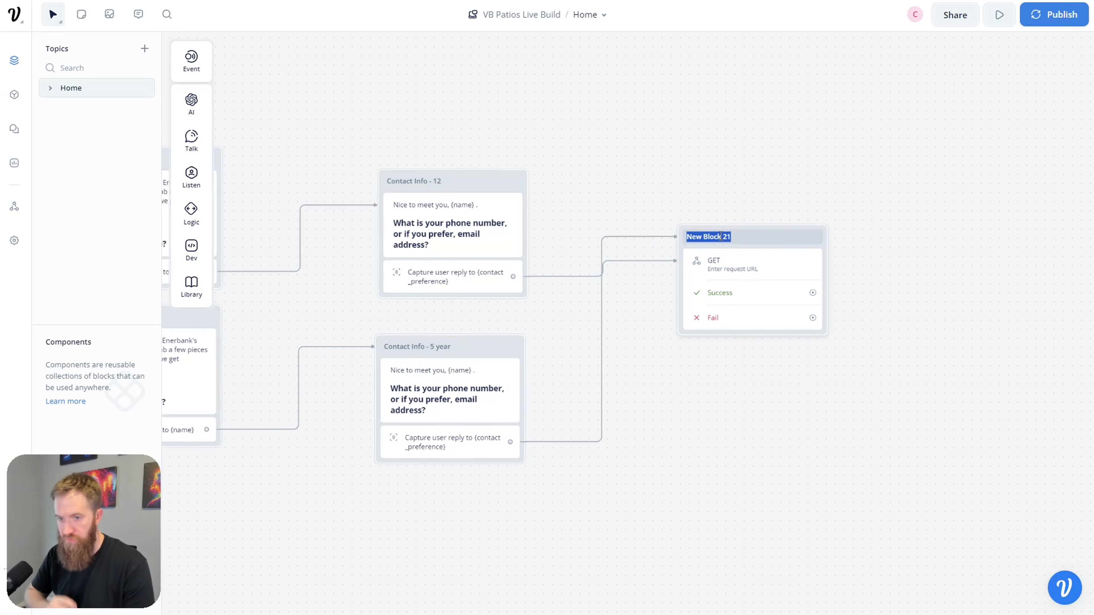
type("AP")
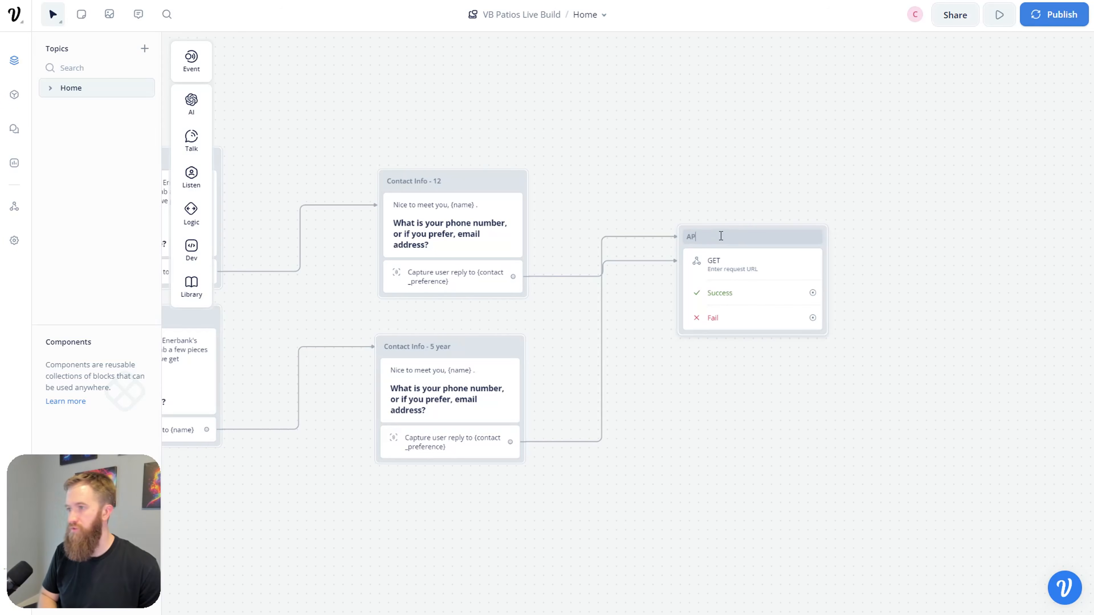
type("I Webhook")
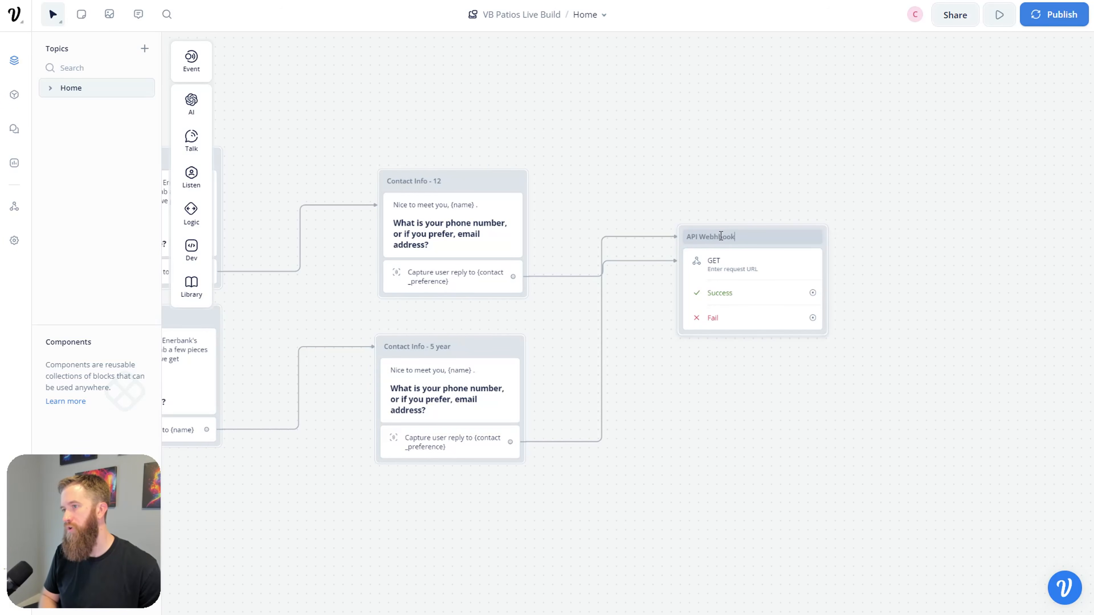
type(" Finance")
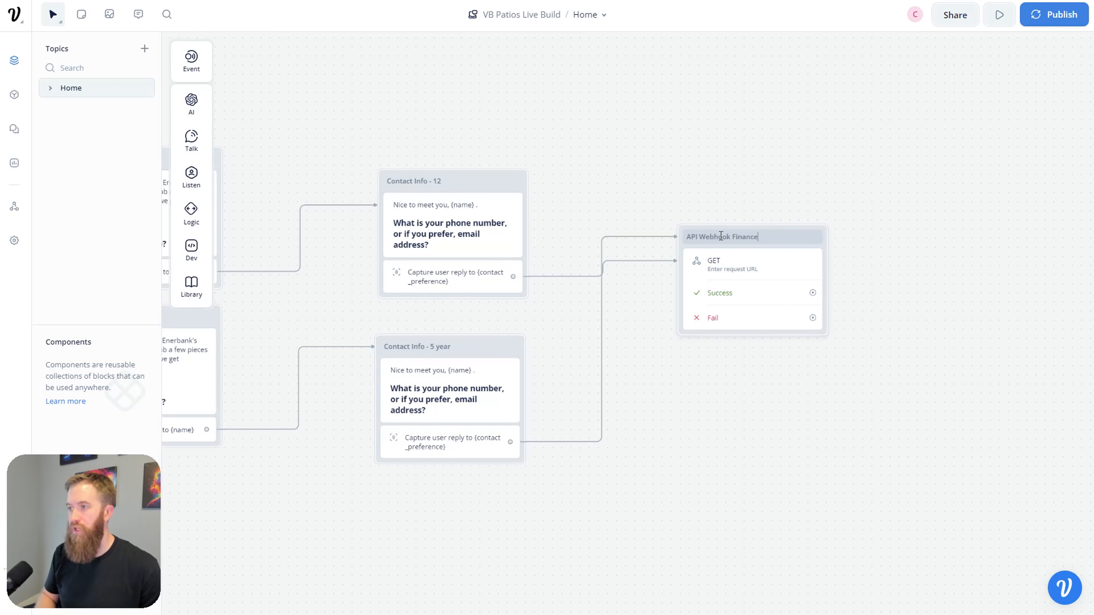
left_click(781, 438)
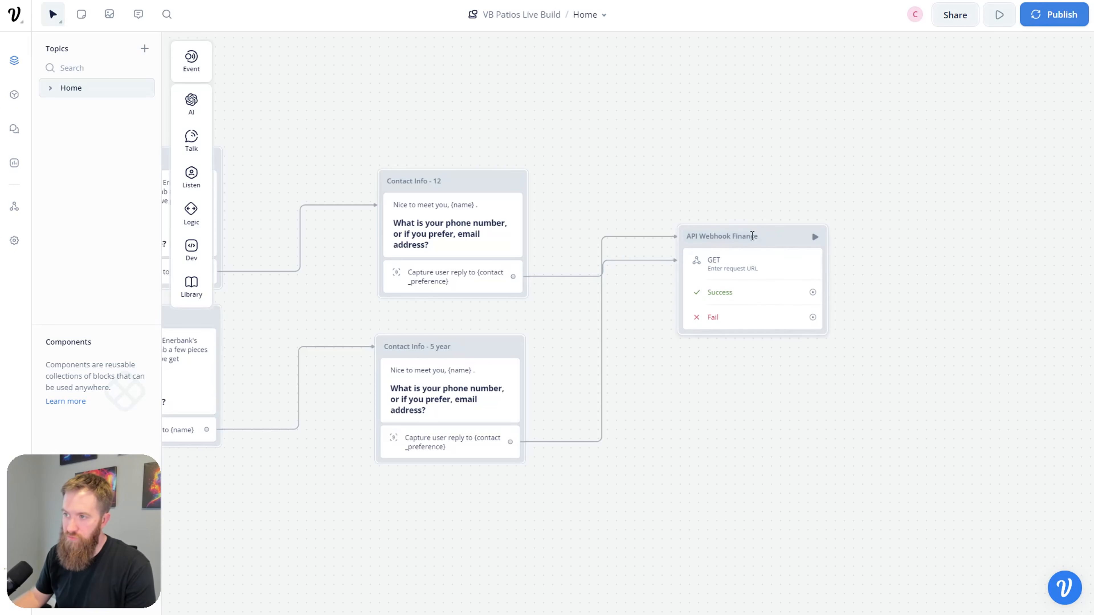
Step: Draw a new connection from API Webhook Finance's Success port onto empty canvas
left_click_drag(736, 149, 623, 291)
scroll(673, 240, "down", 2)
left_click_drag(782, 220, 316, 450)
left_click_drag(513, 413, 409, 374)
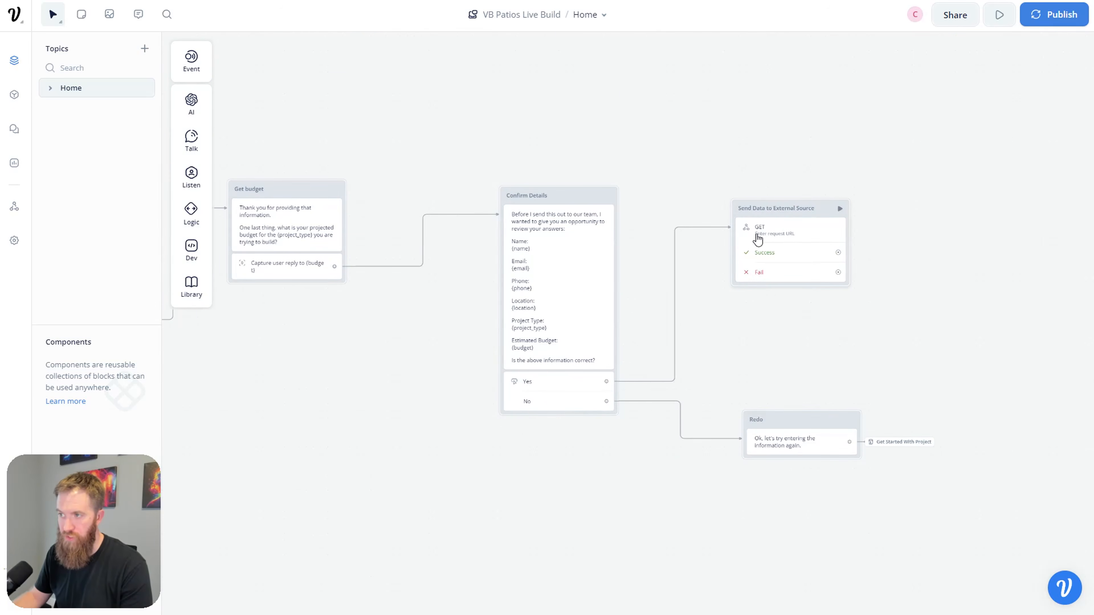
left_click_drag(370, 414, 621, 233)
left_click_drag(488, 398, 766, 259)
scroll(706, 301, "up", 1)
scroll(706, 300, "up", 3)
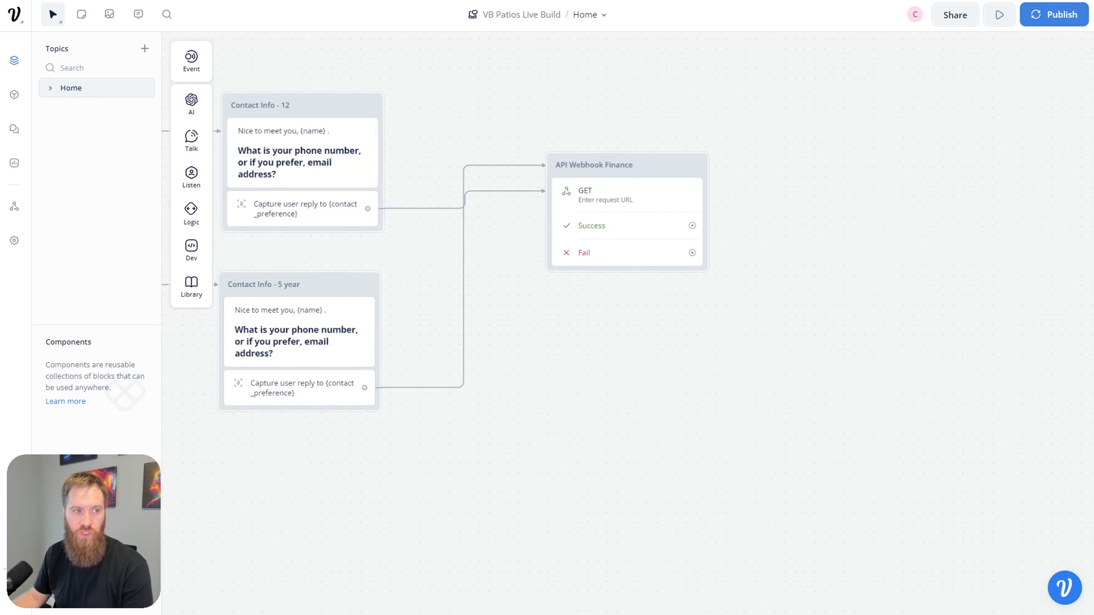
scroll(780, 361, "right", 2)
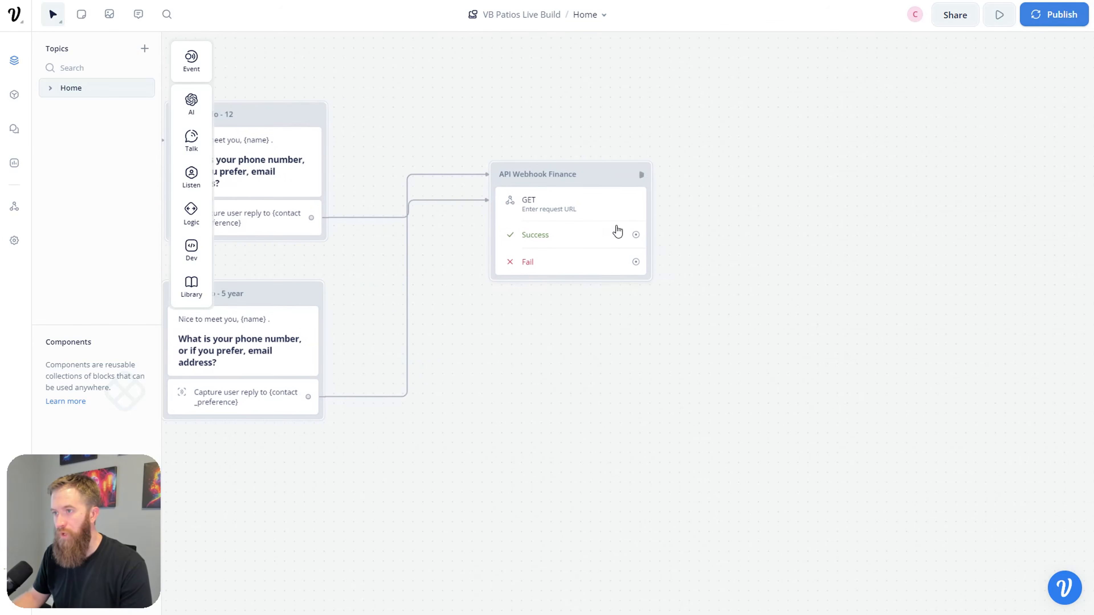
left_click_drag(636, 234, 768, 204)
Step: Add a Text message after Success inviting loan-application questions, with the office phone number
mouse_move(829, 242)
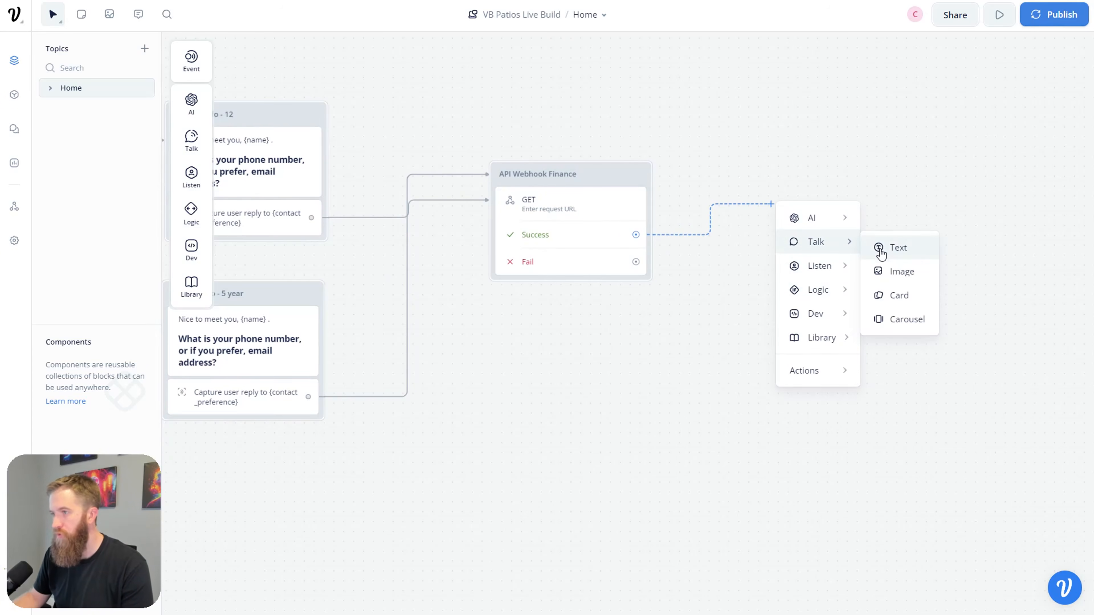
left_click(881, 254)
left_click(916, 112)
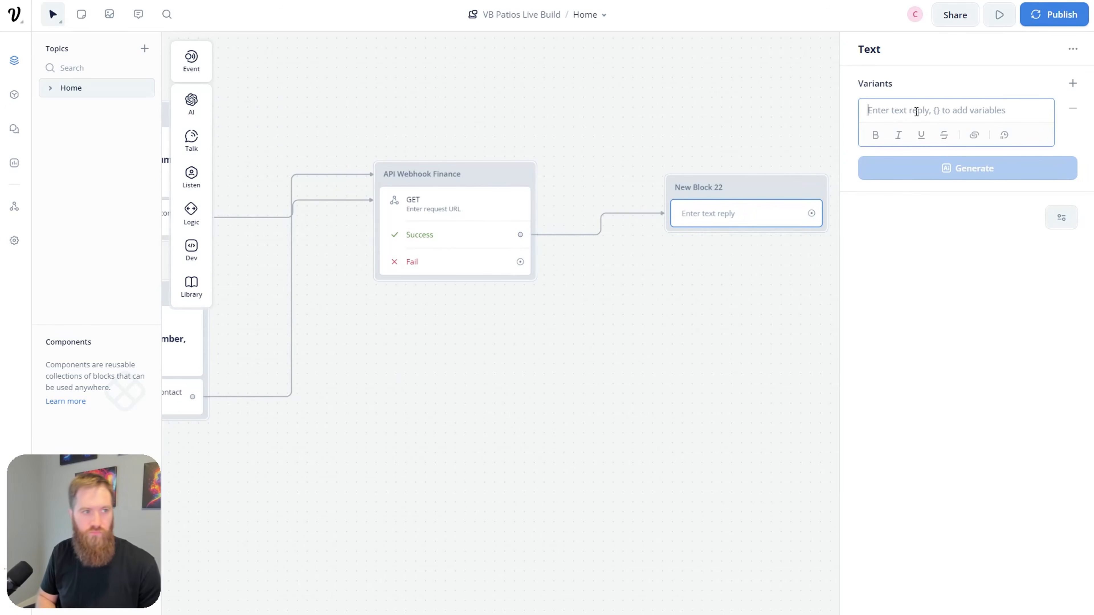
type("Perfect, if ")
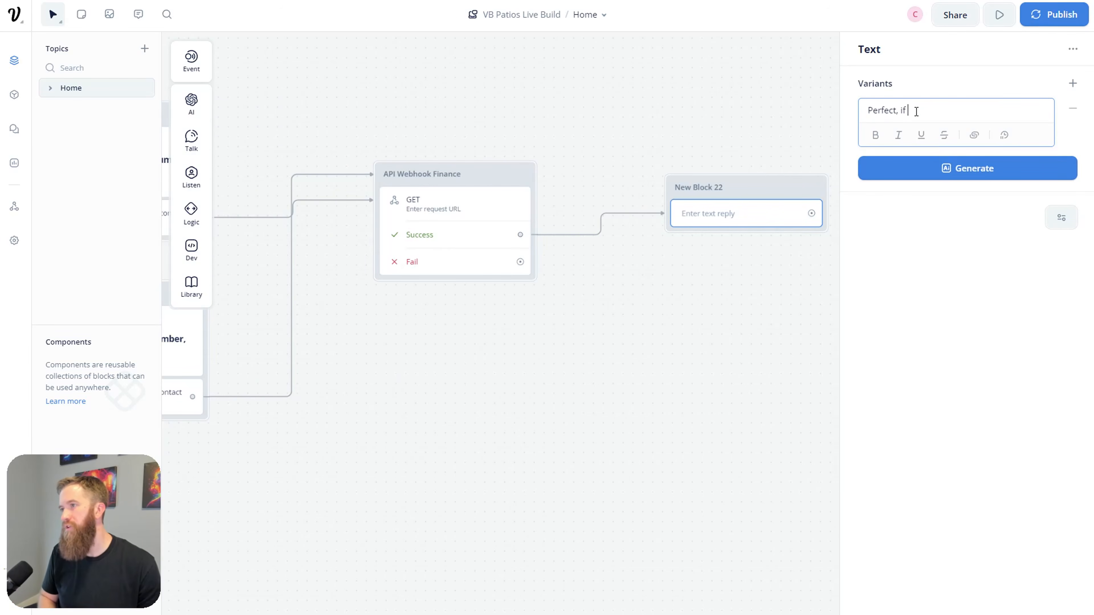
type("at any time you have a")
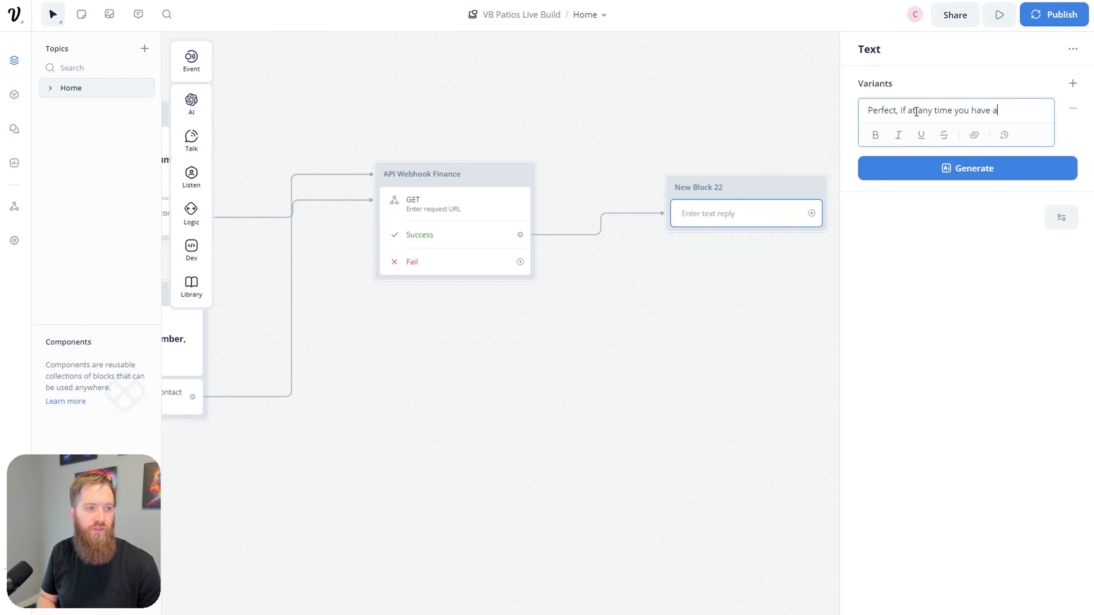
key("BackSpace")
type("specific question")
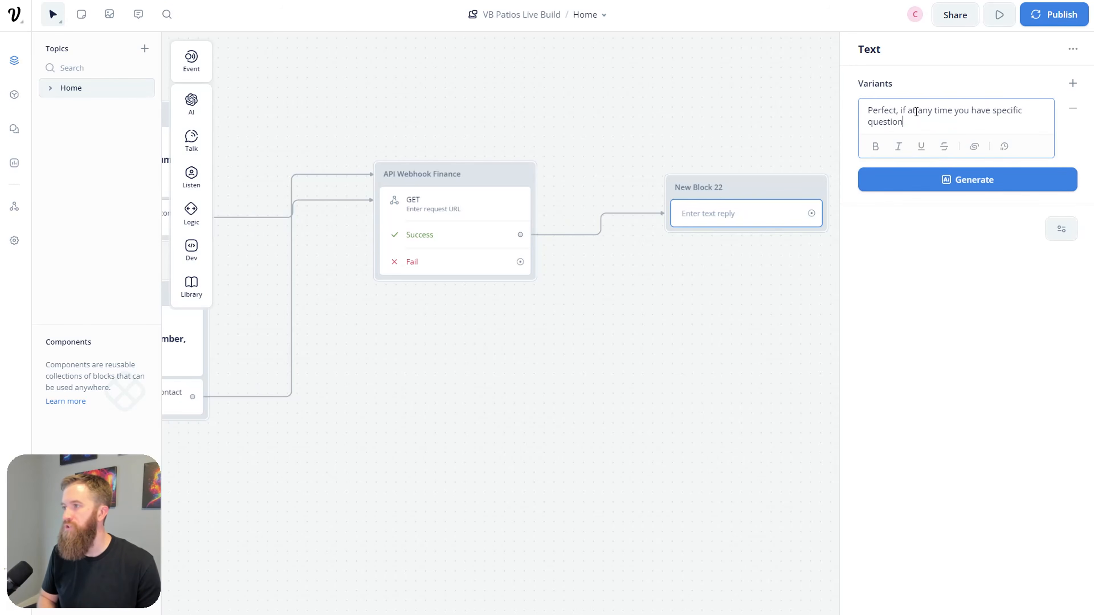
type("s or")
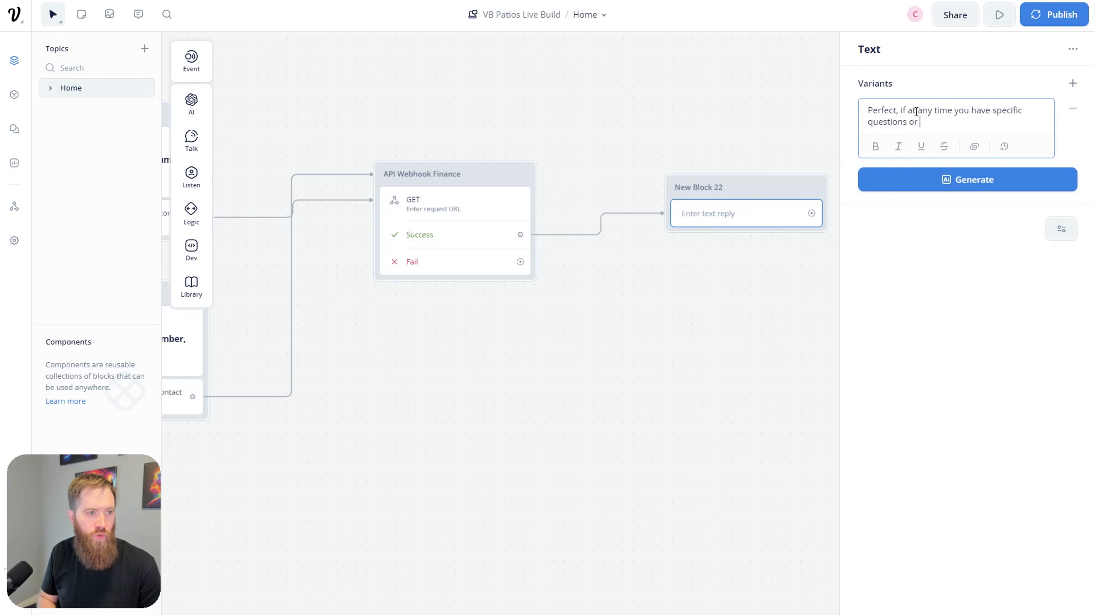
type(" concerns while filling out your loan application")
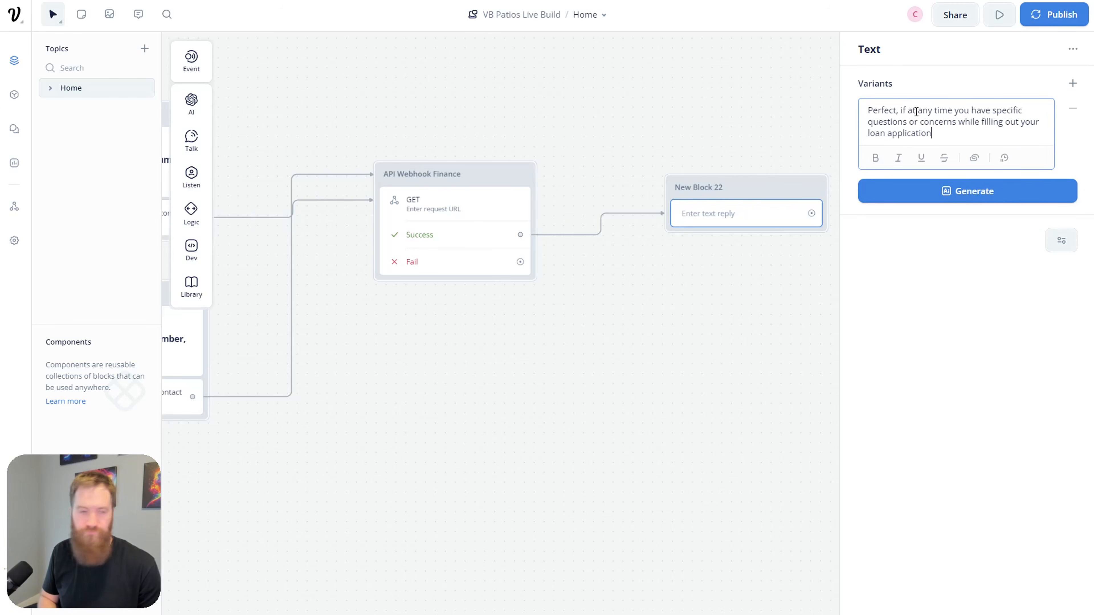
type(", feel free to fcall")
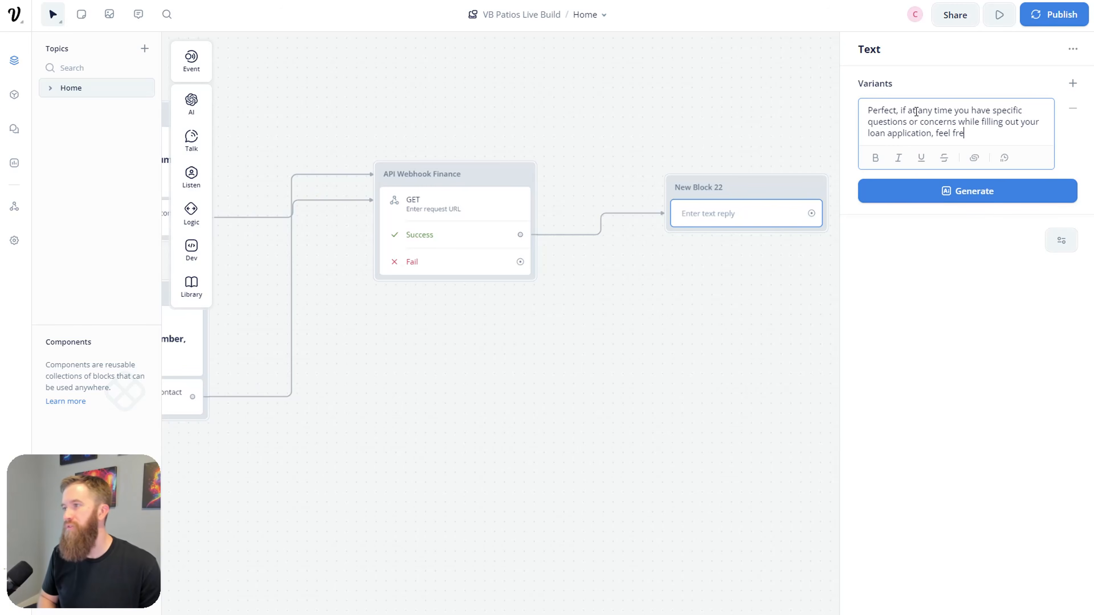
key("BackSpace")
key("BackSpace")
key("BackSpace")
key("BackSpace")
type("call our office")
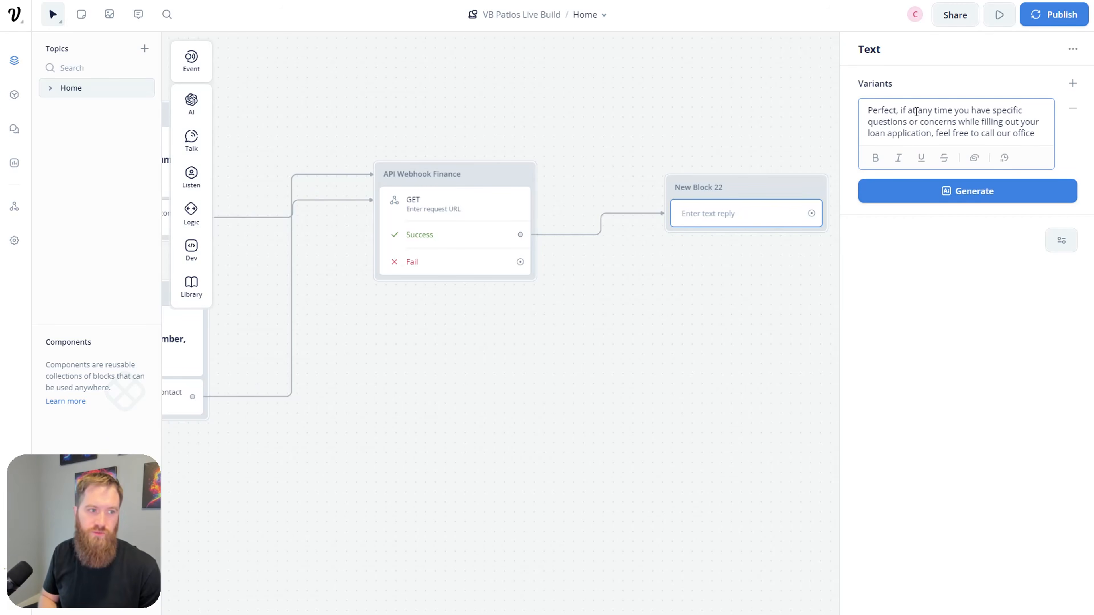
type(" at:")
key("Return")
key("Return")
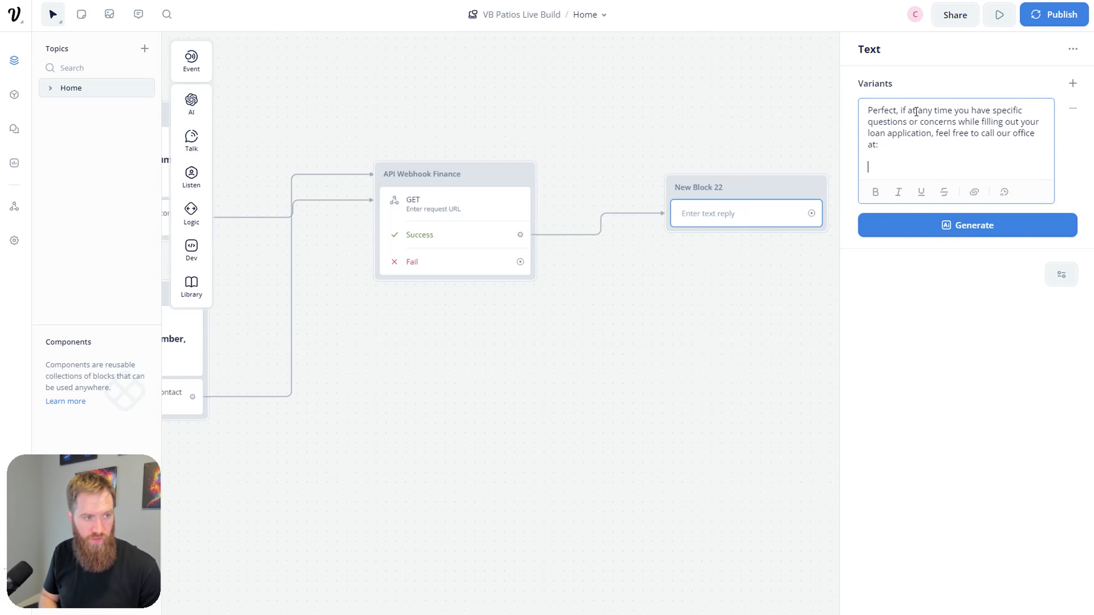
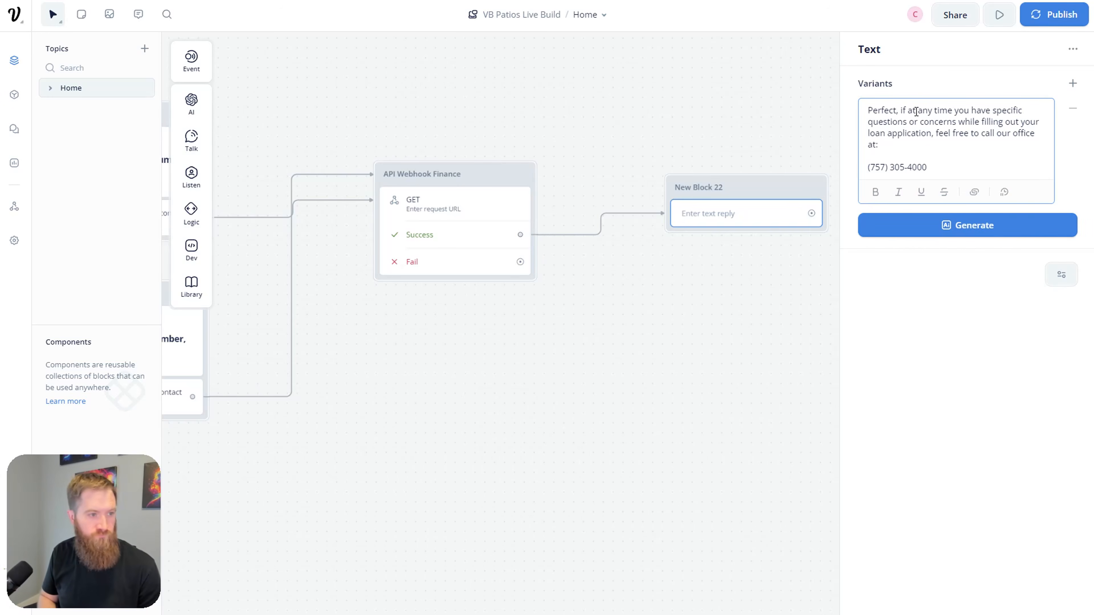
Step: Add paragraphs about the redirect to Enerbank's prefilled loan page and returning to chat
key("Return")
key("Return")
type("After a short delay, you wi")
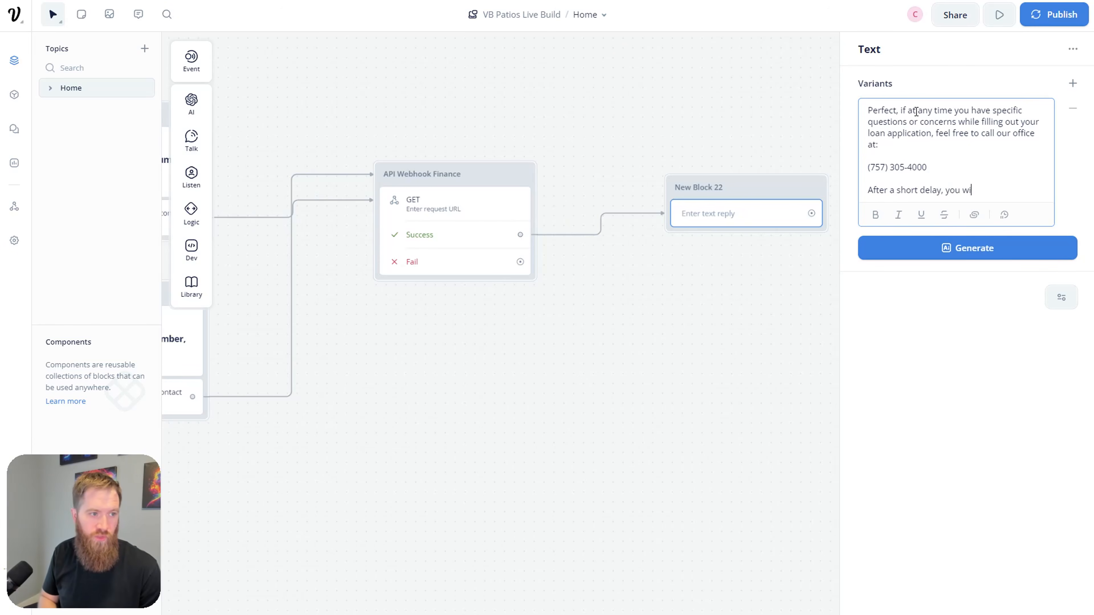
type("ll be directed ")
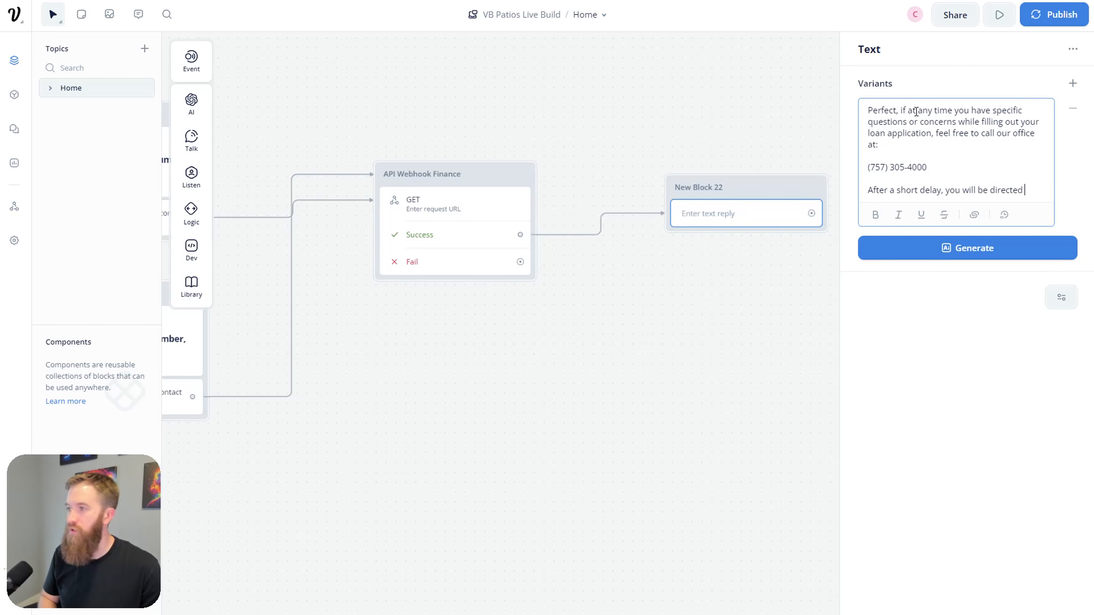
type("to Enerbank's website, where you")
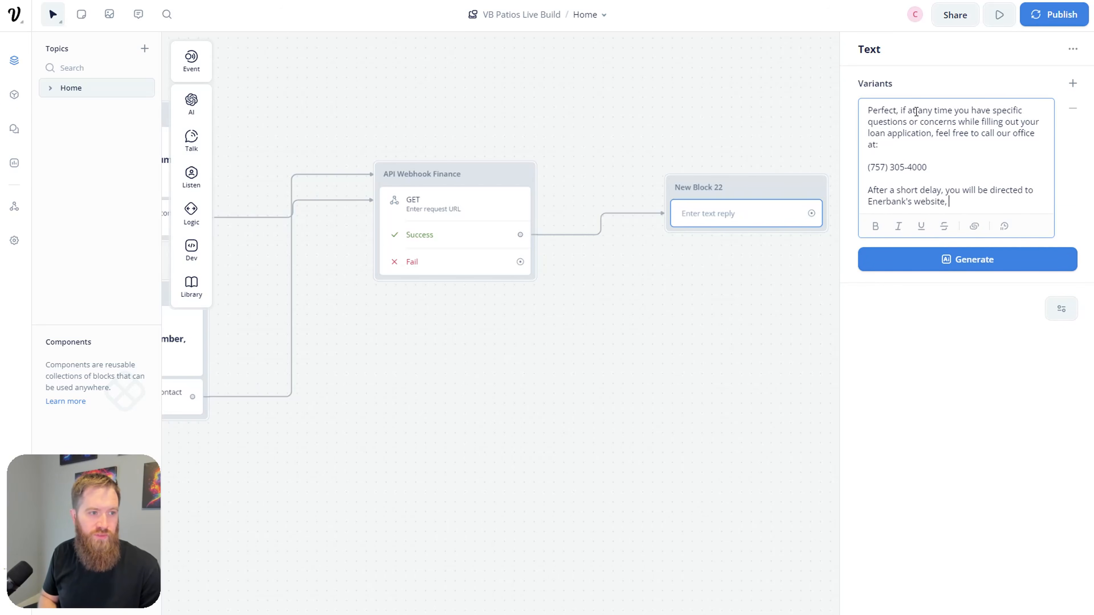
key("BackSpace")
type("we have prefill")
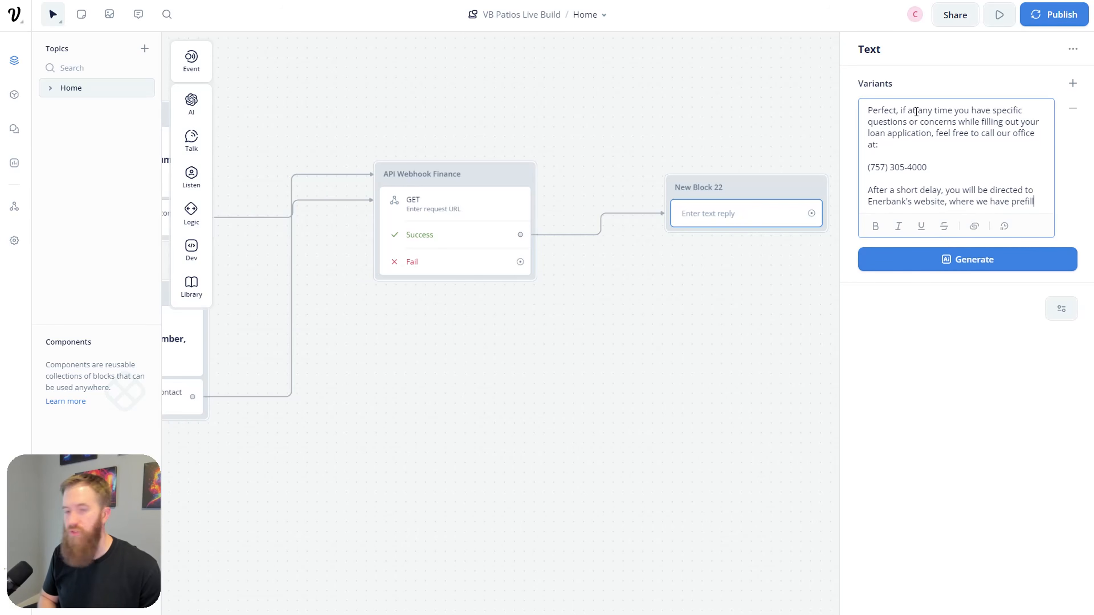
type("ed loan data ")
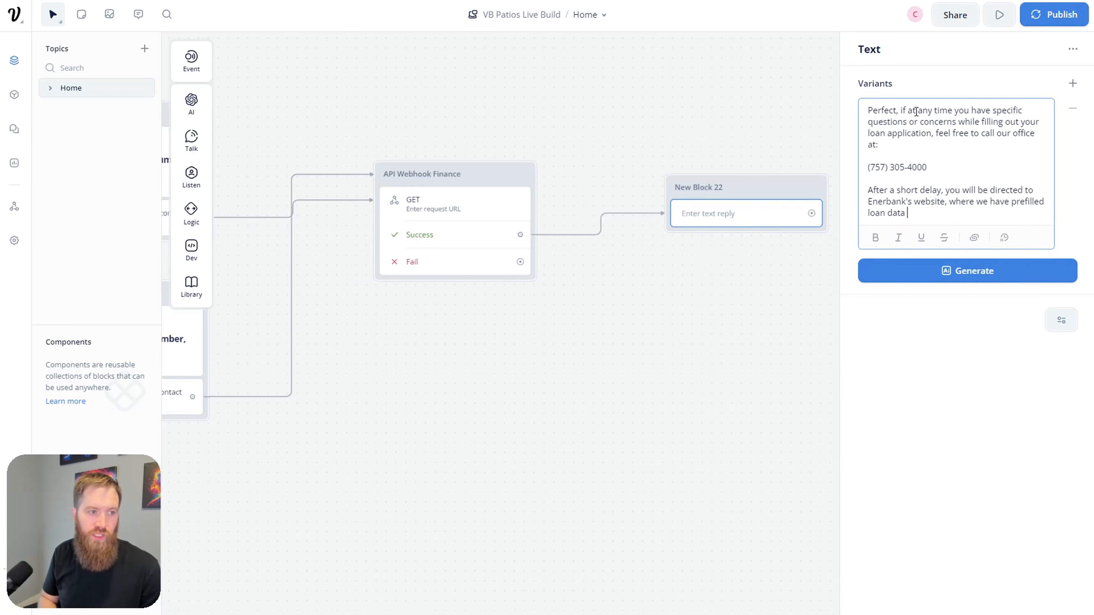
type("you have been looking for.")
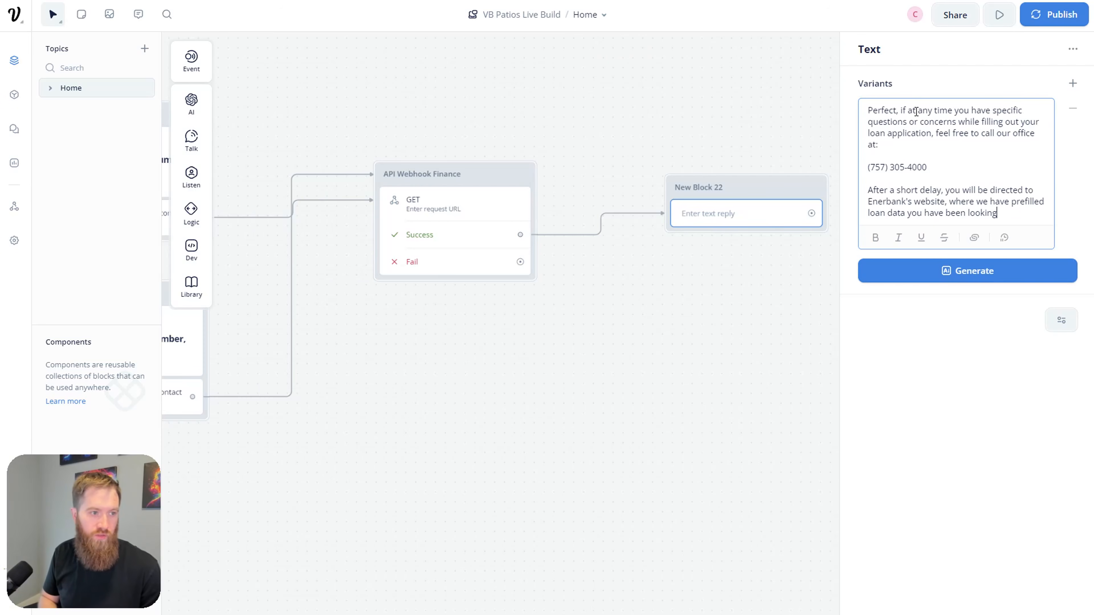
key("Return")
key("Return")
type("Feel fre")
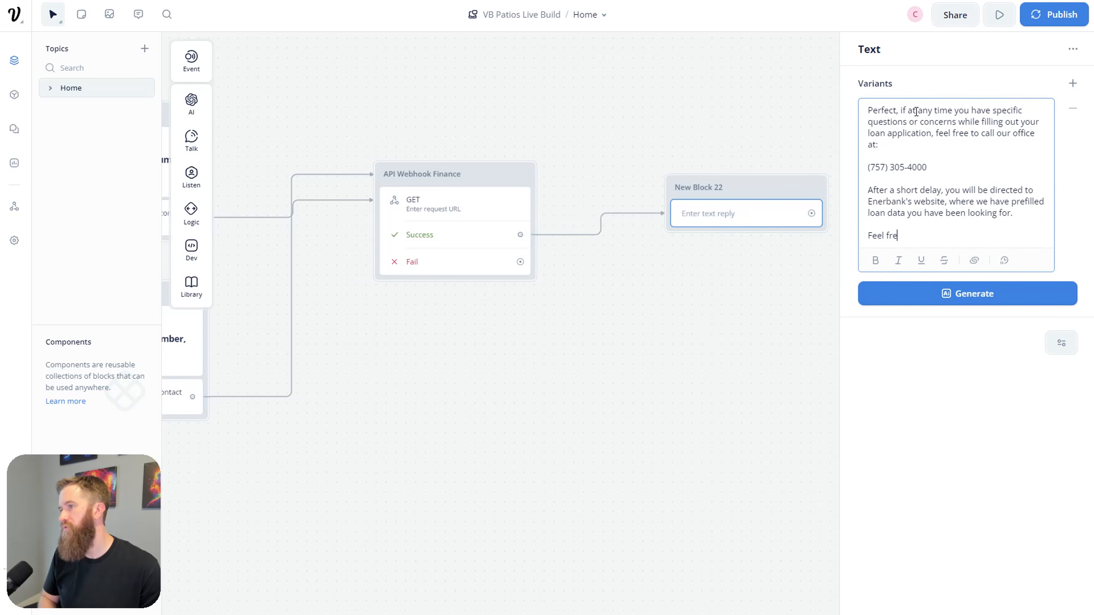
type("e to return to this chat")
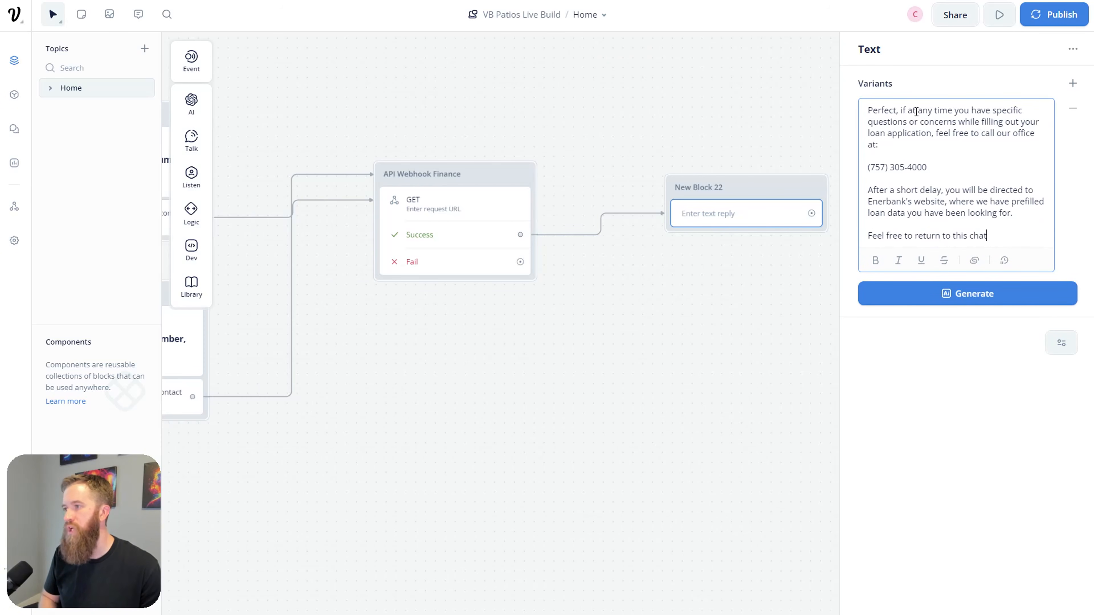
type(" if you need anyth")
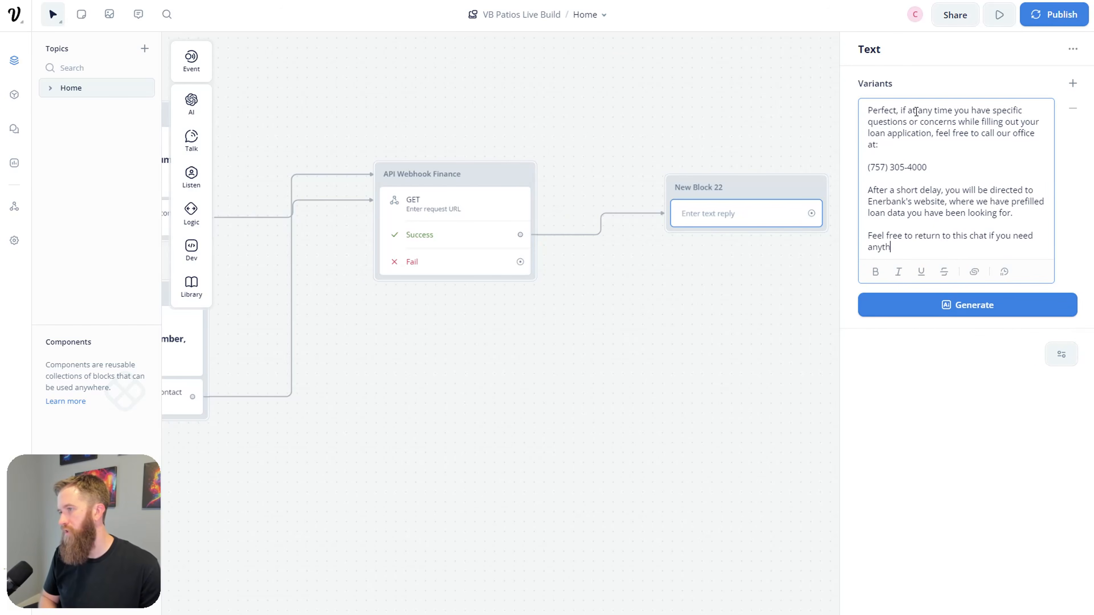
type("ing else!")
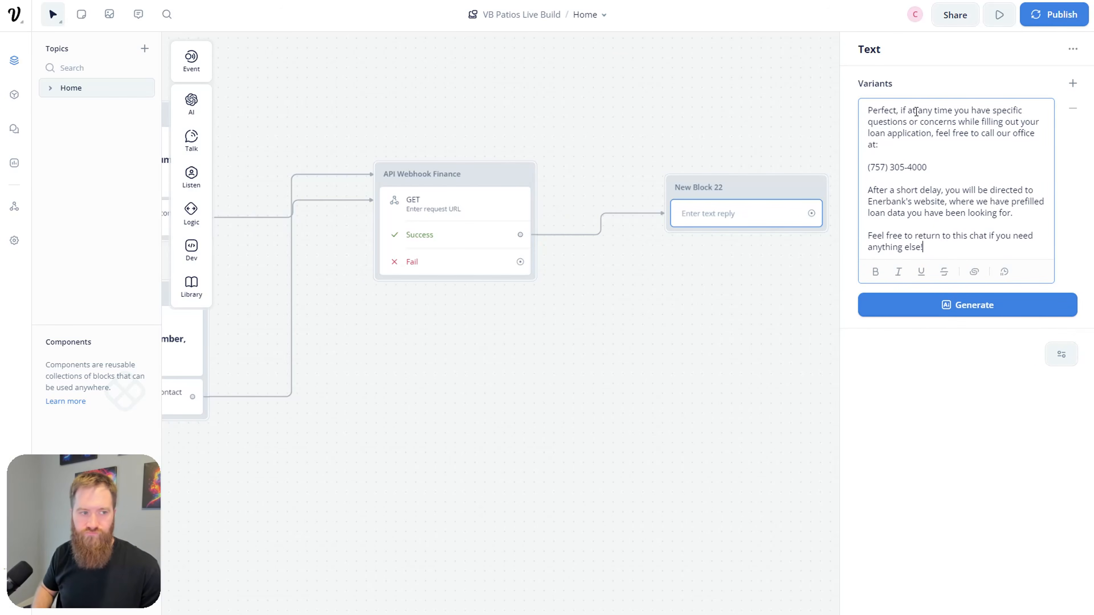
Step: Reword the redirect paragraph to 'After clicking the button below', then review New Block 22's message
left_click(942, 190)
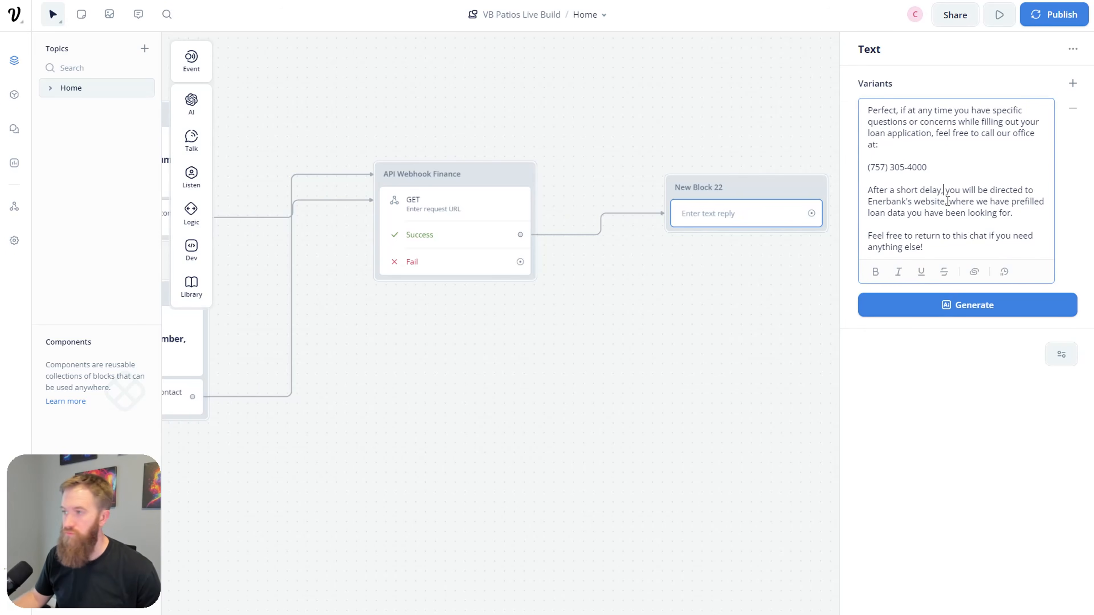
left_click(896, 190)
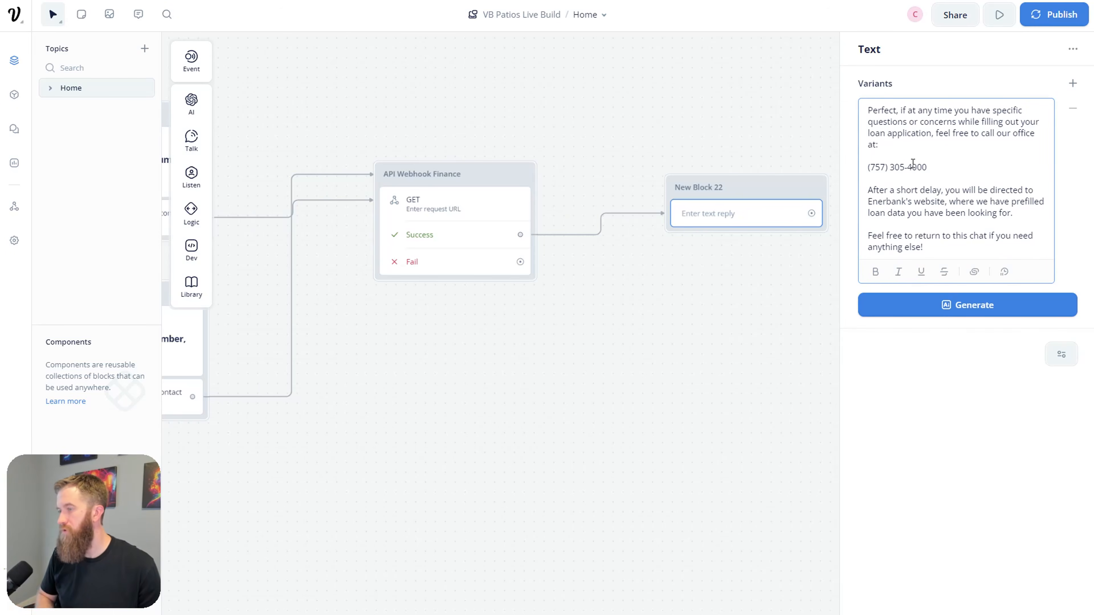
type("clicking the button b")
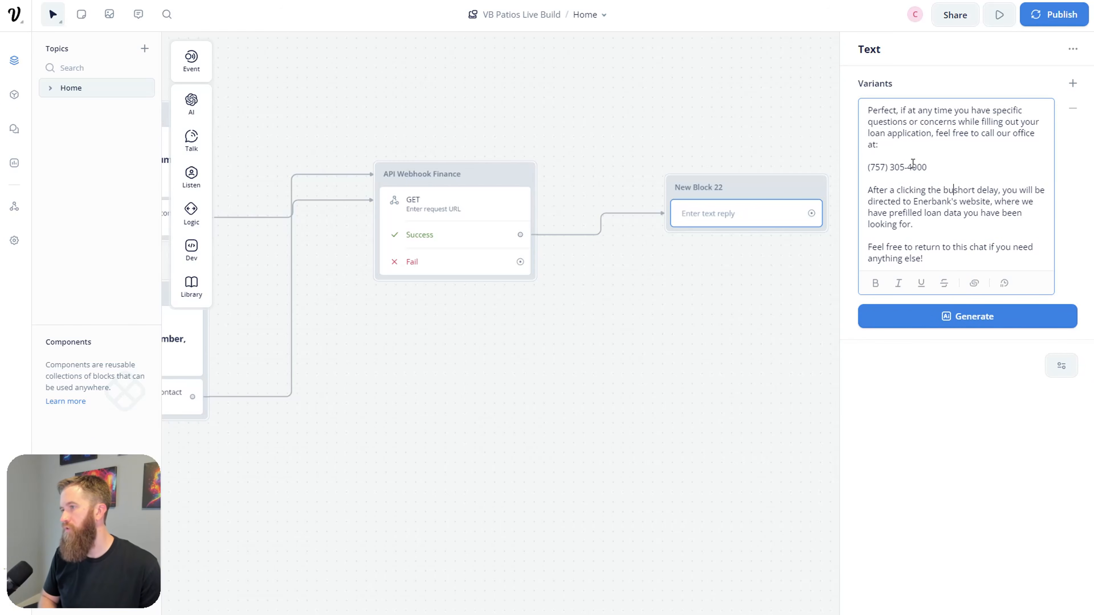
type("elow")
key("Delete")
key("Delete")
key("Delete")
key("Delete")
key("Delete")
key("Delete")
key("Delete")
key("Delete")
key("Delete")
key("Delete")
key("Delete")
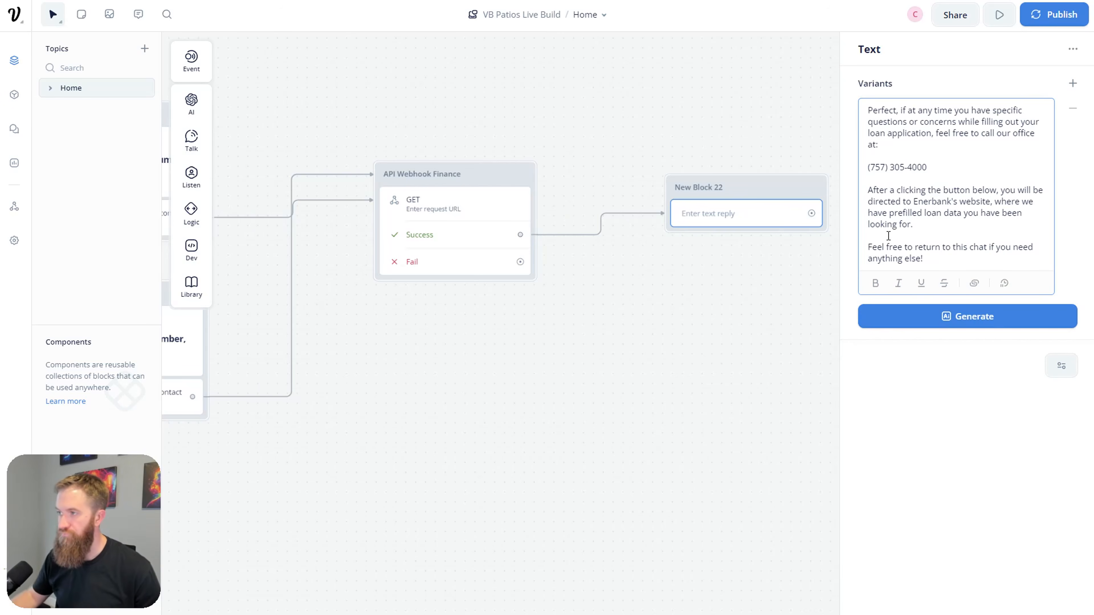
left_click(769, 338)
left_click(747, 244)
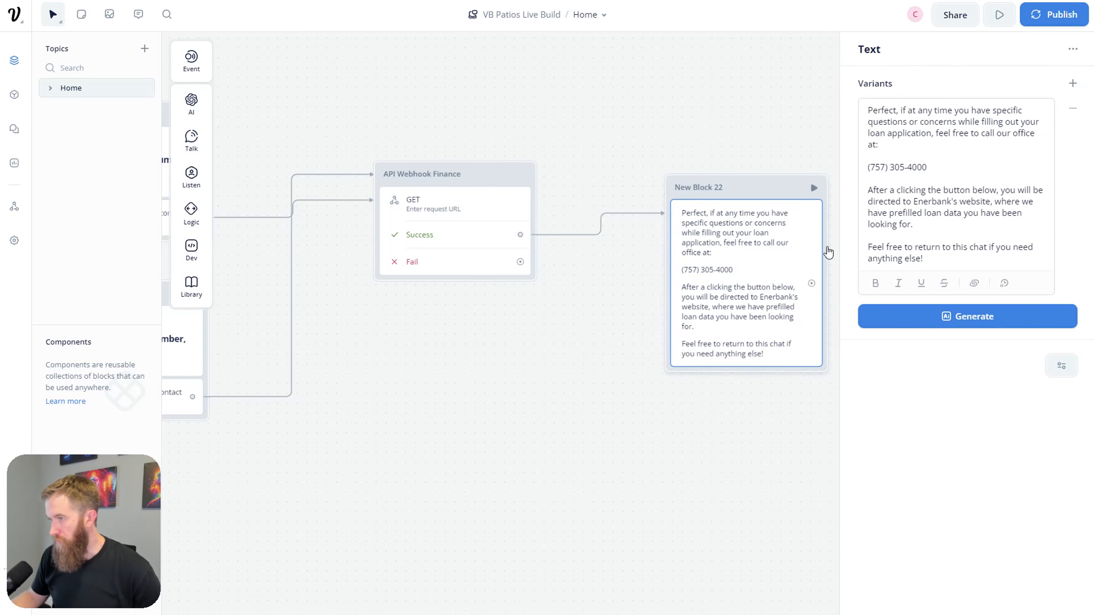
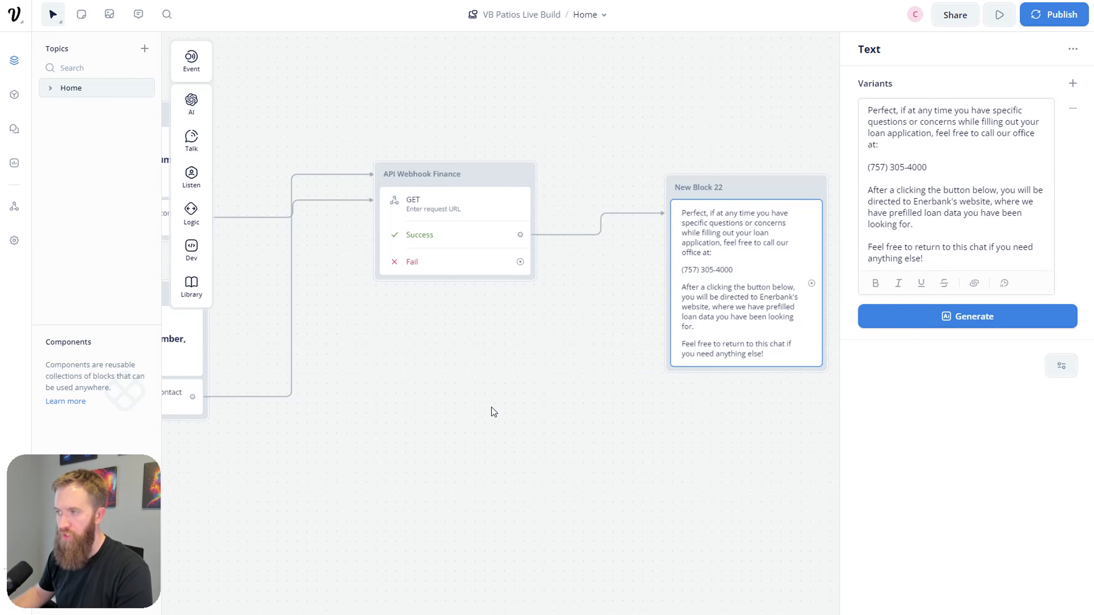
Step: Rename the block after API Webhook Finance from New Block 22 to 'Loan Final'
double_click(701, 187)
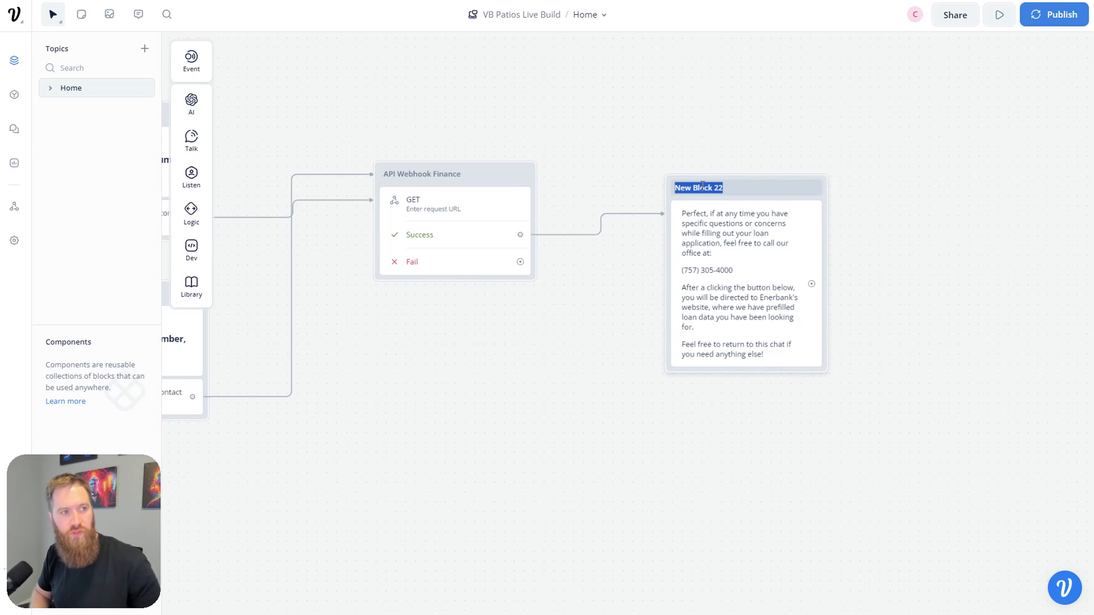
type("Loan Final")
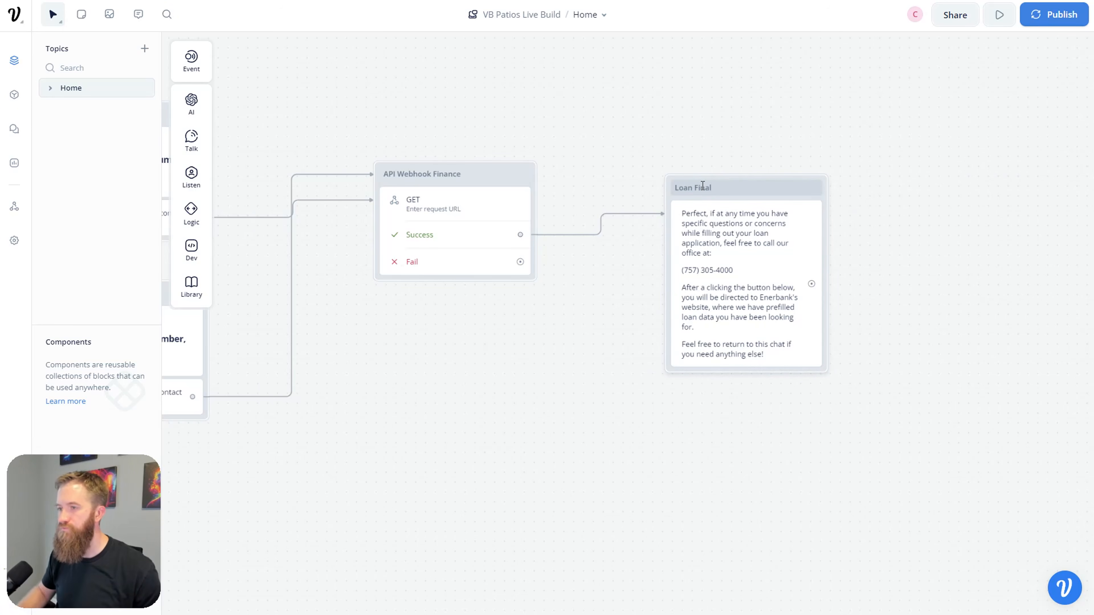
mouse_move(193, 190)
Step: Add a Buttons step to Loan Final with a button labelled 'Start Loan Process'
left_click_drag(252, 178, 740, 373)
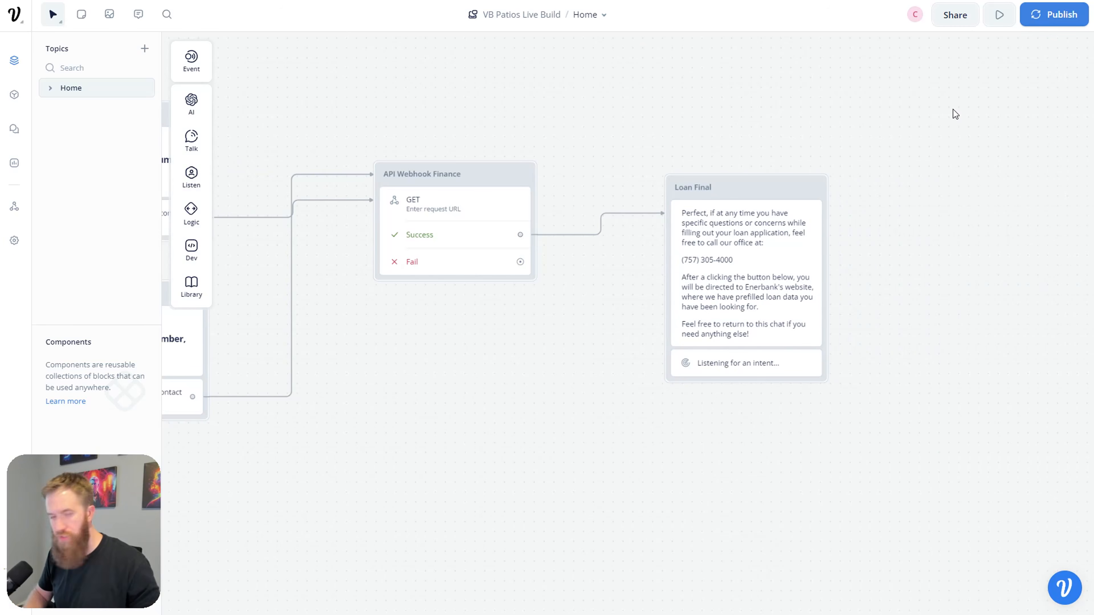
left_click(776, 370)
left_click(908, 116)
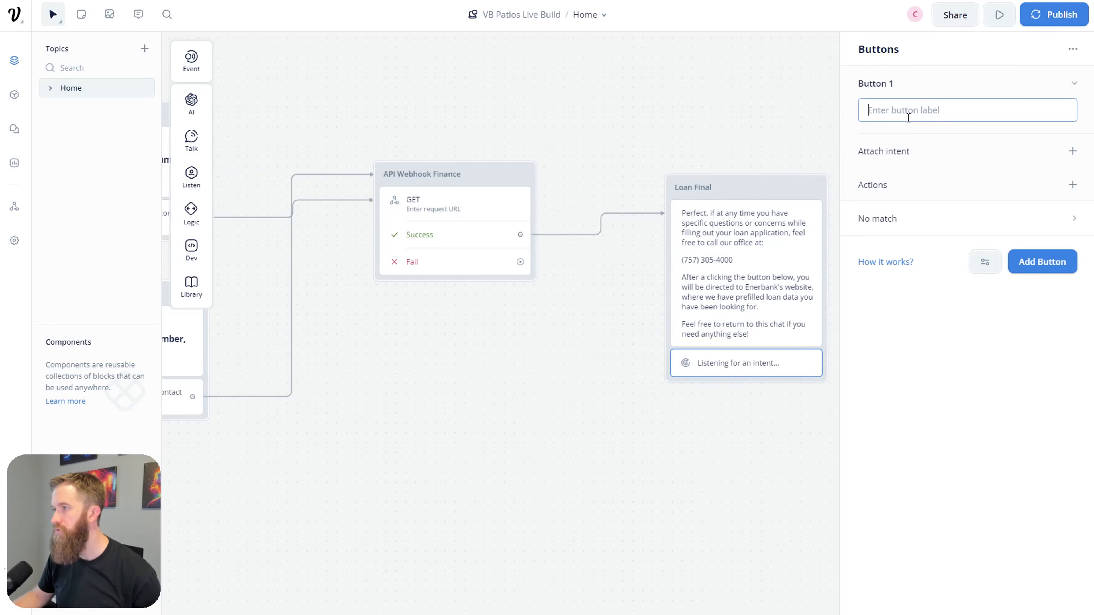
type("Start Loan Process")
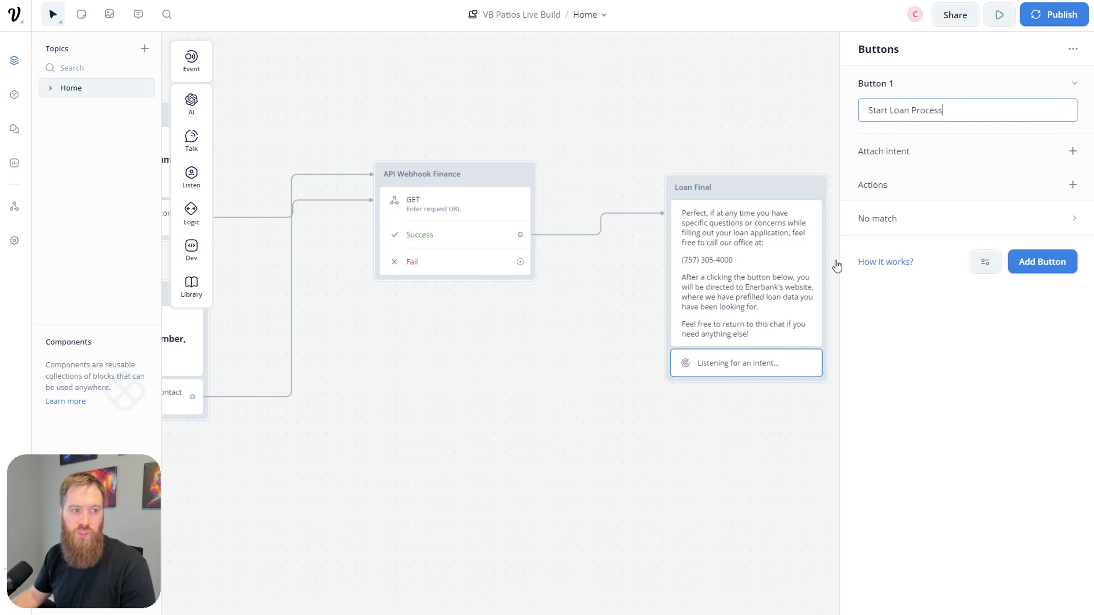
left_click(773, 468)
Step: Give the Start Loan Process button an Open URL action
left_click(775, 370)
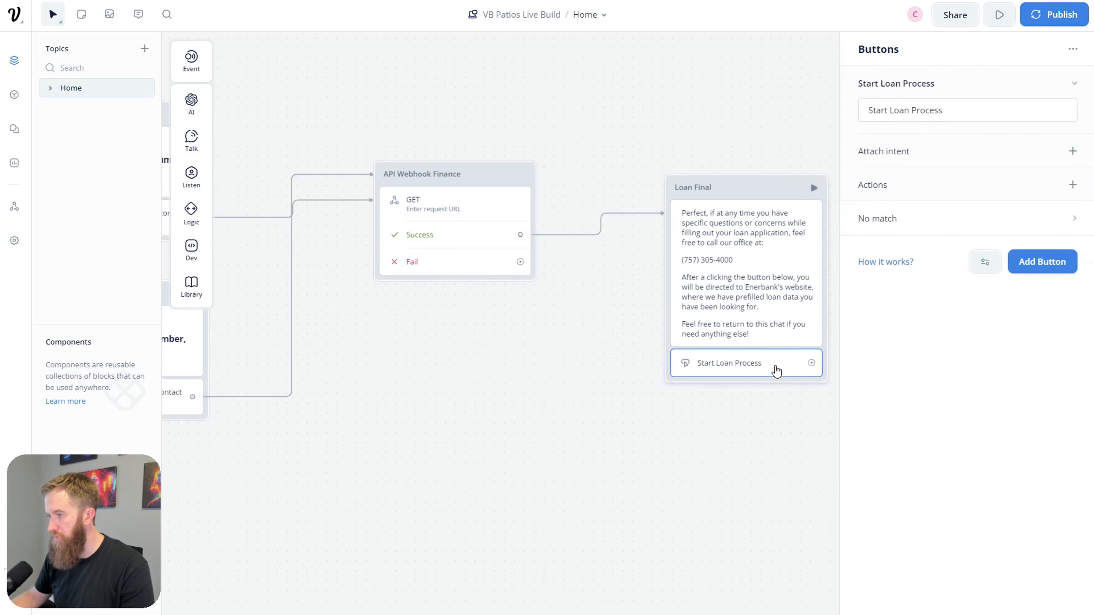
left_click(1075, 185)
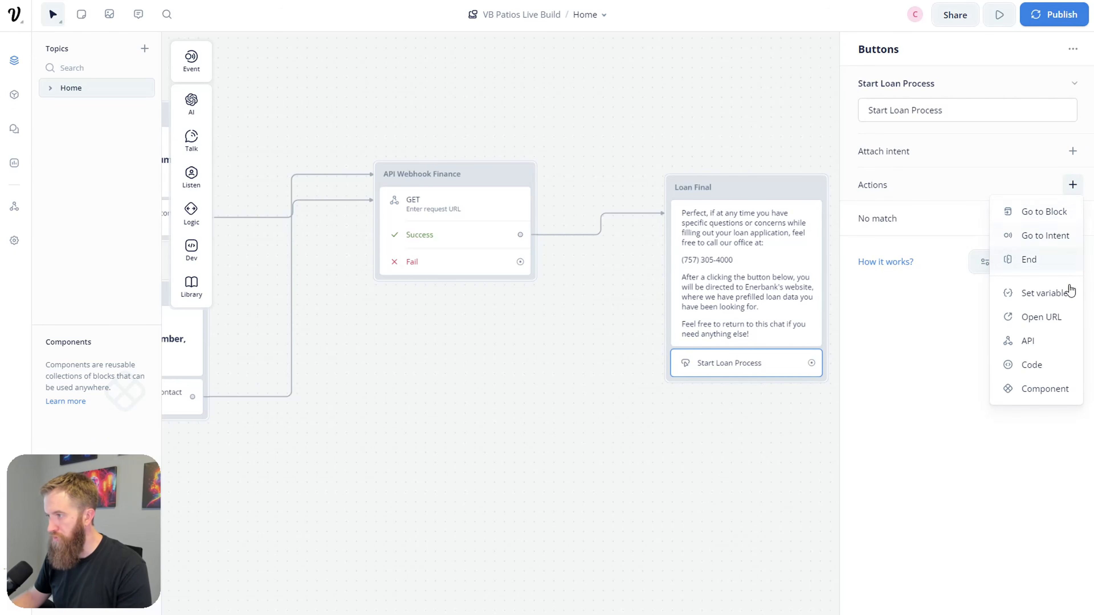
left_click(1054, 322)
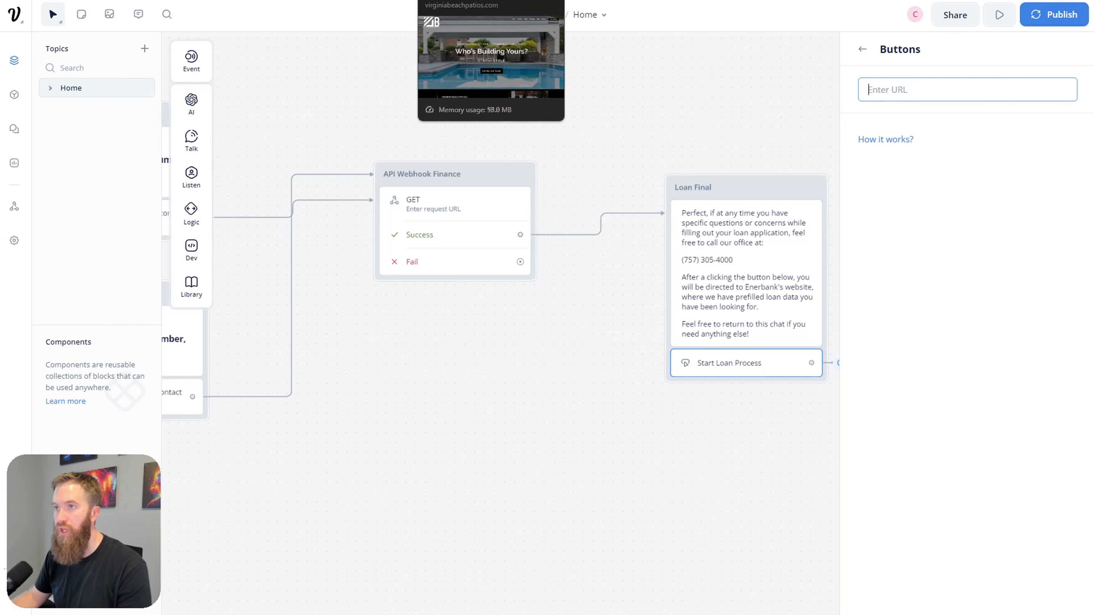
Step: Paste the Enerbank 0% 12 Month Loan PreQualify link into the button's Open URL field
left_click(517, 1)
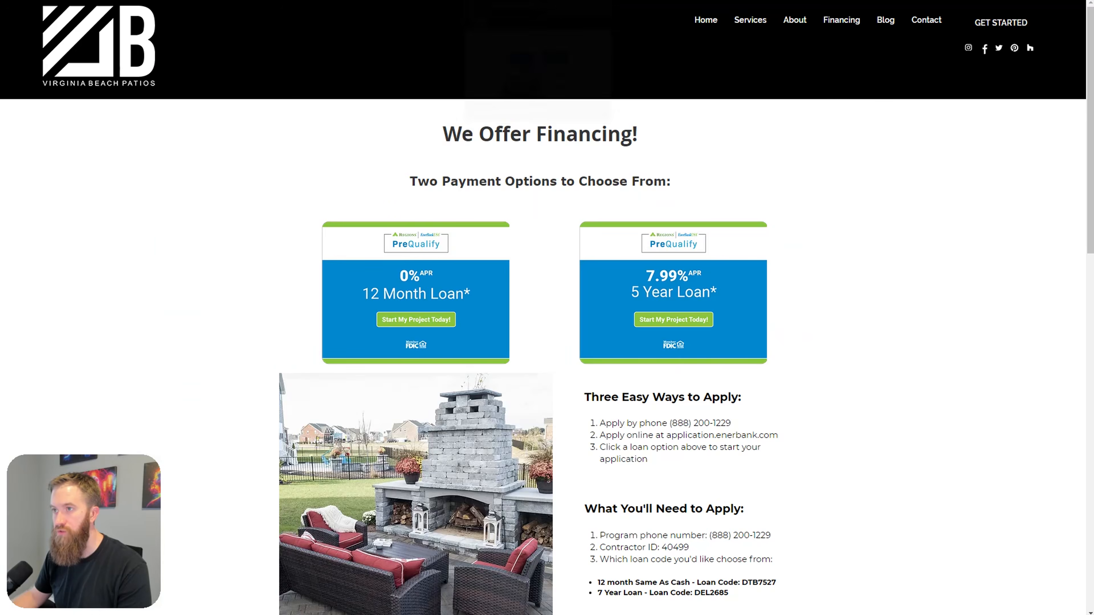
left_click(462, 281)
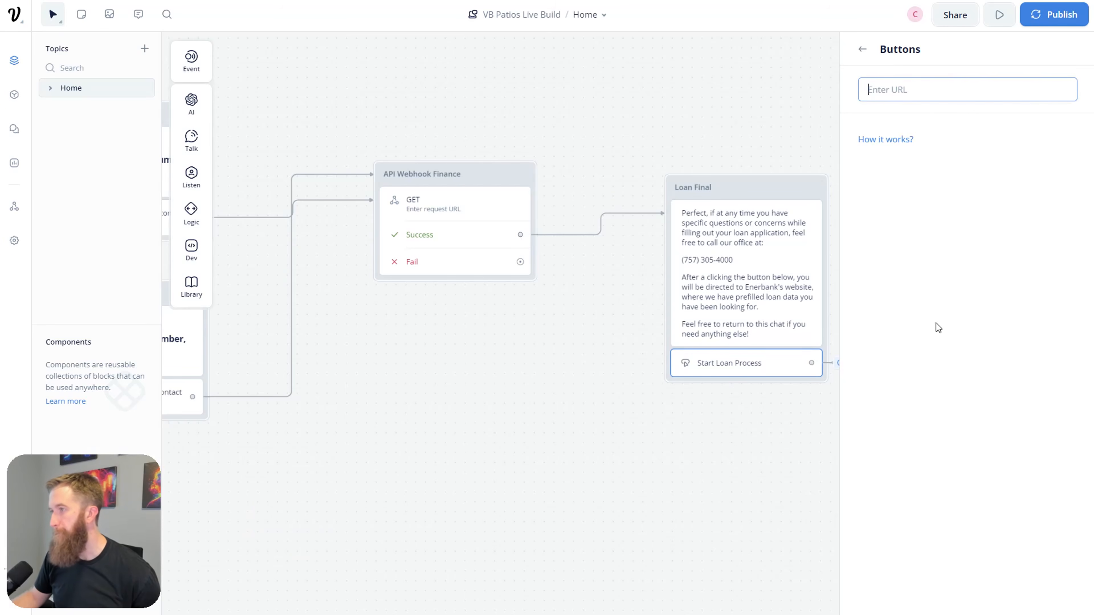
left_click(948, 93)
key("ctrl+v")
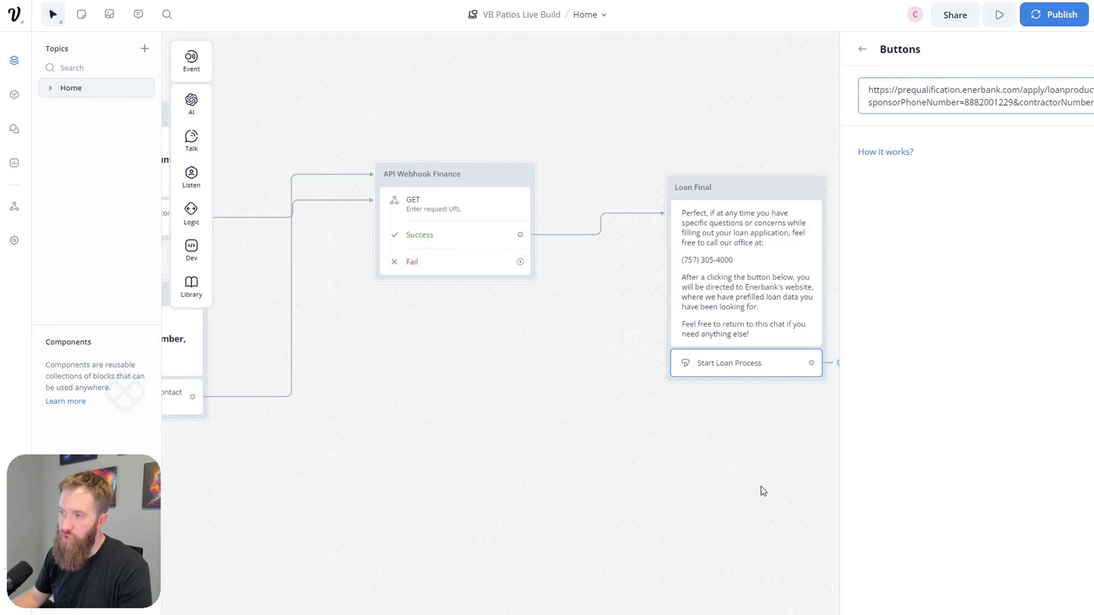
Step: Close the button settings and run a prototype test starting from Loan Final
left_click(763, 461)
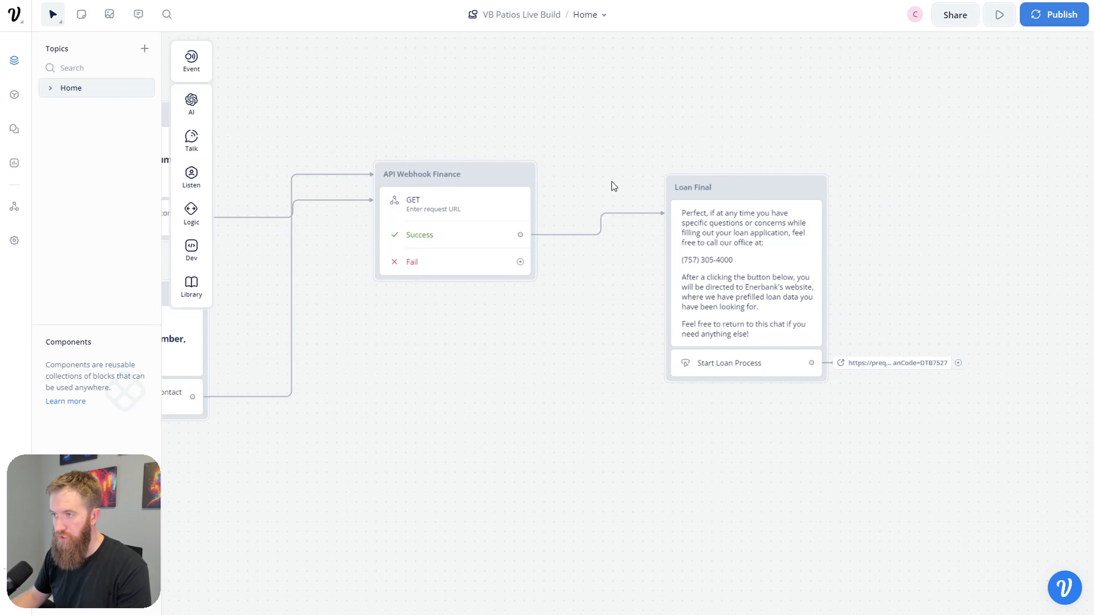
left_click(814, 189)
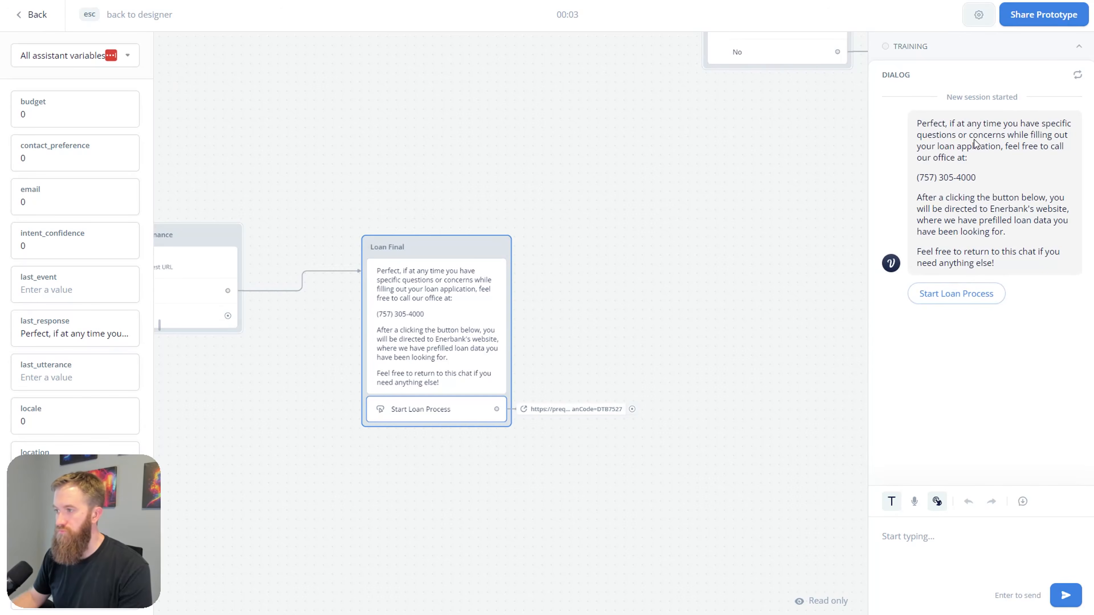
Step: Test Start Loan Process and confirm the PreQualify form shows loan code DTB7527 prefilled
left_click(954, 296)
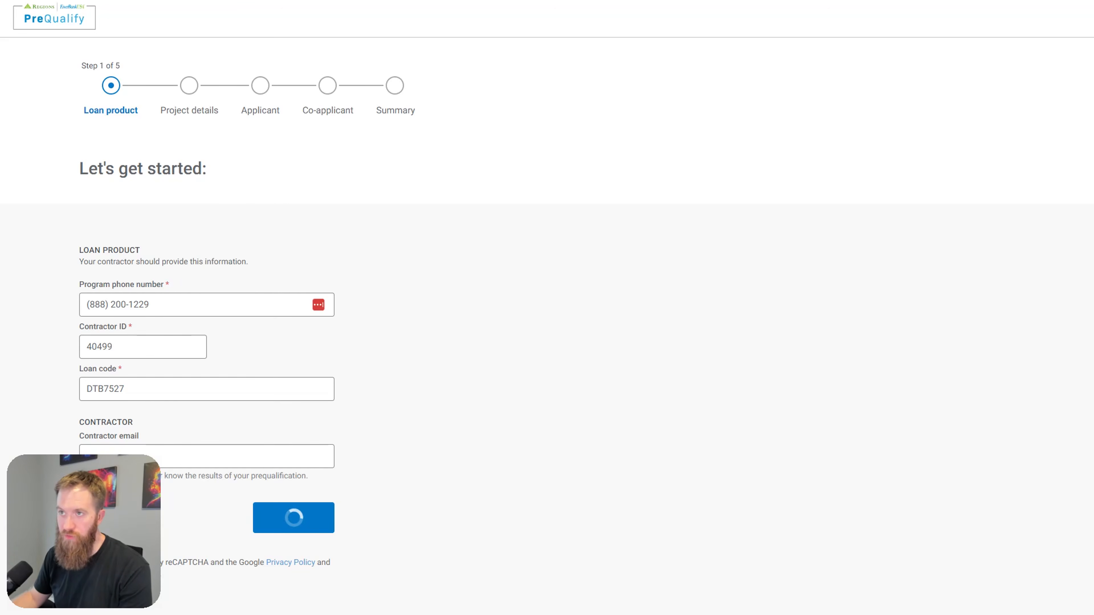
scroll(271, 438, "down", 1)
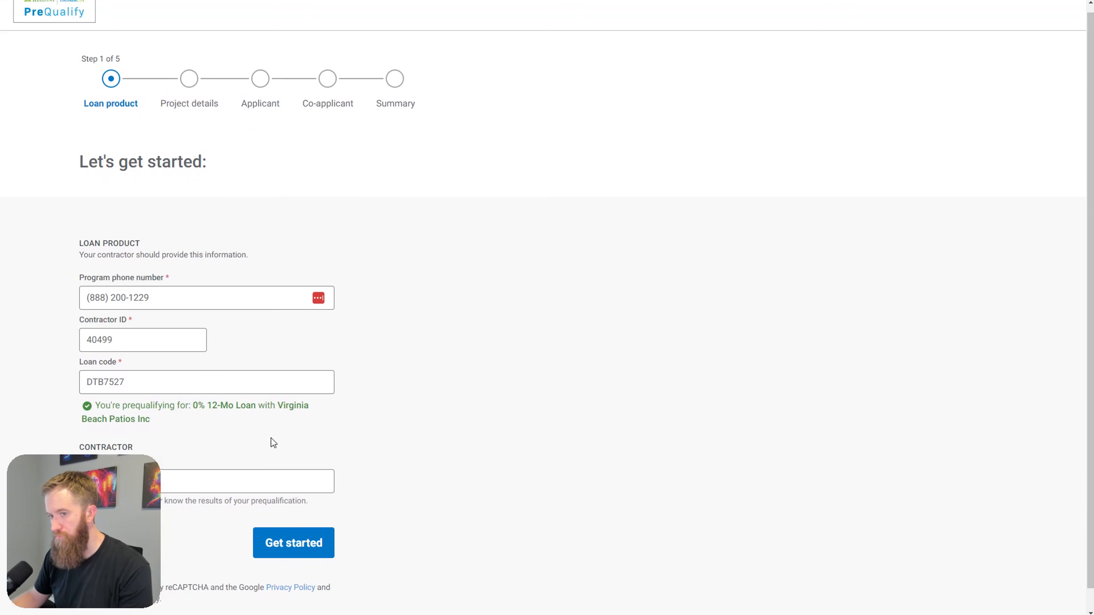
left_click_drag(206, 395, 218, 352)
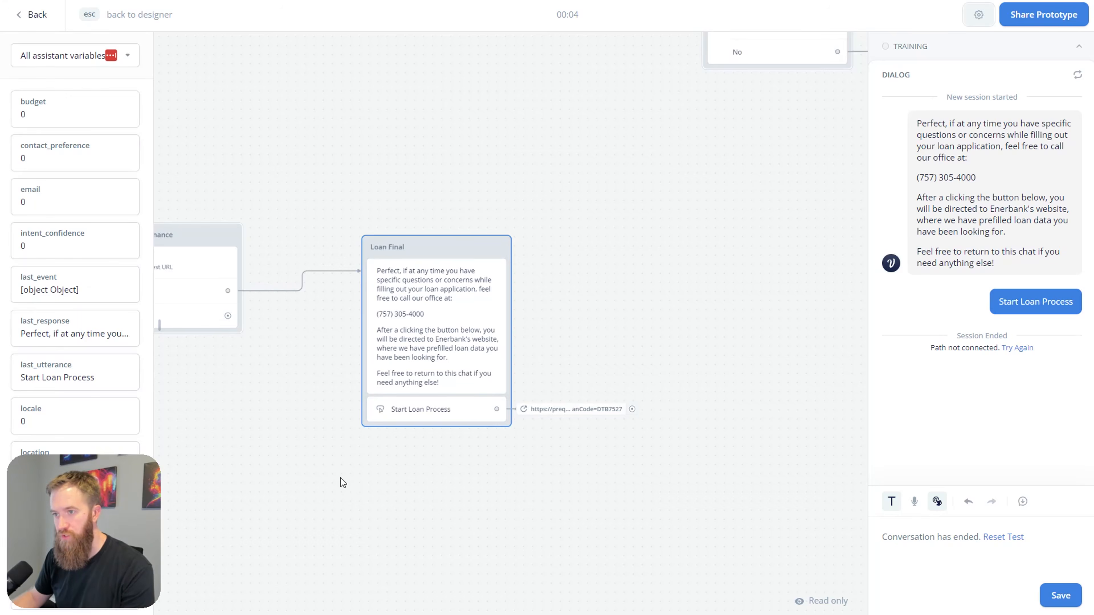
Step: Pan the canvas back to the Loan Final block and exit the prototype test
left_click_drag(340, 478, 598, 427)
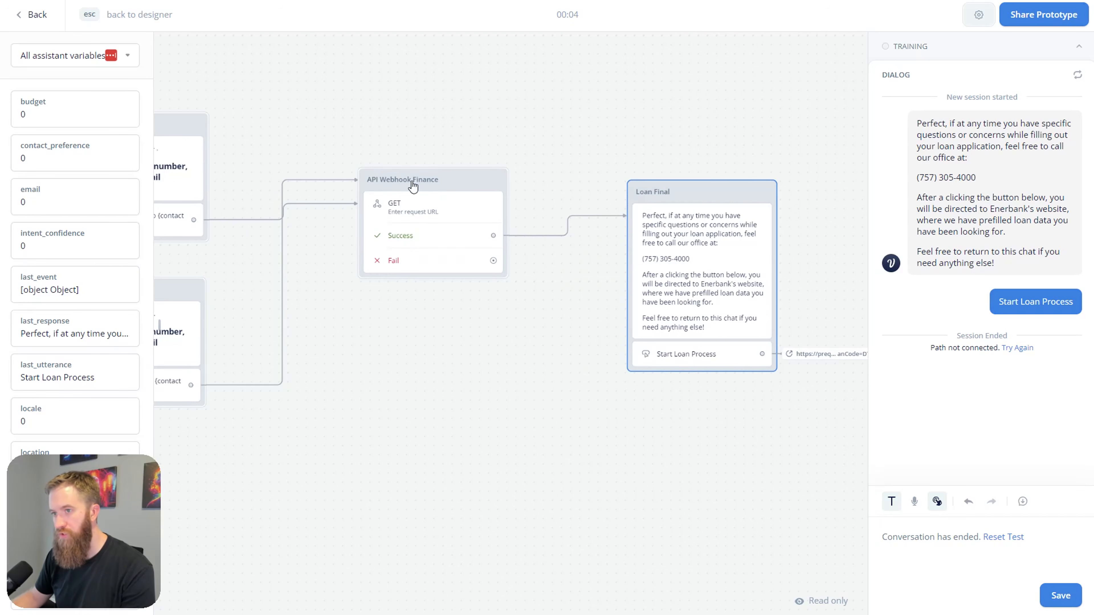
left_click_drag(365, 307, 459, 309)
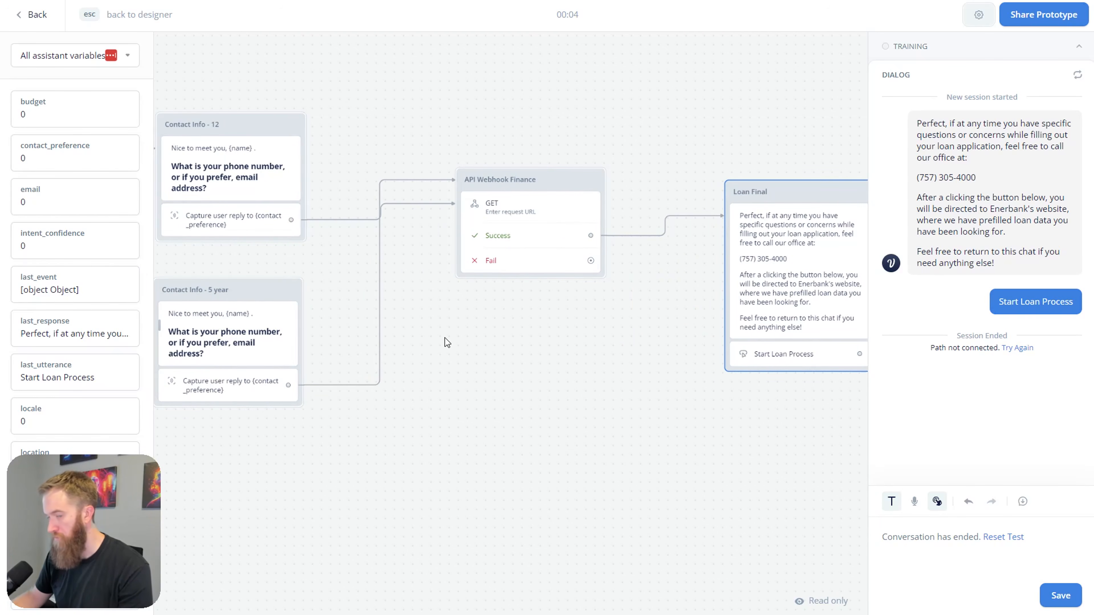
scroll(447, 342, "left", 5)
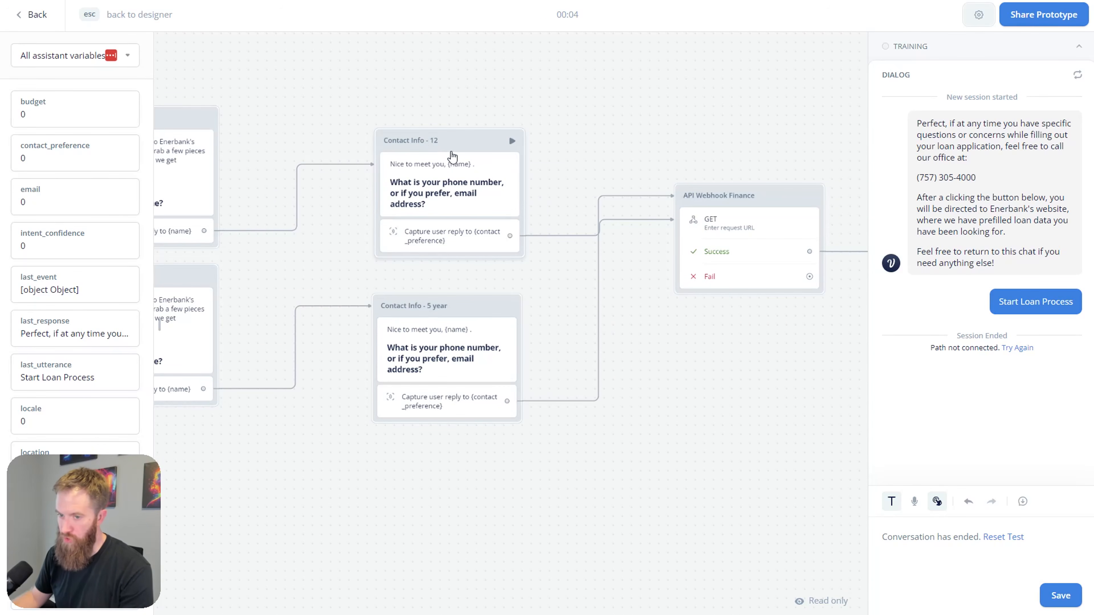
left_click_drag(646, 363, 475, 363)
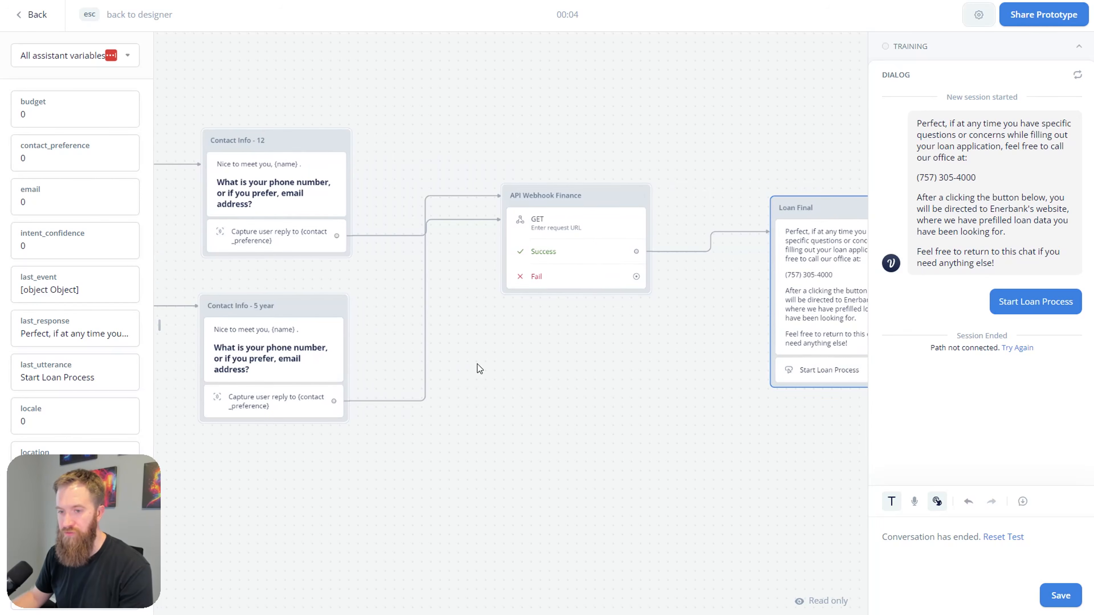
left_click_drag(651, 385, 523, 385)
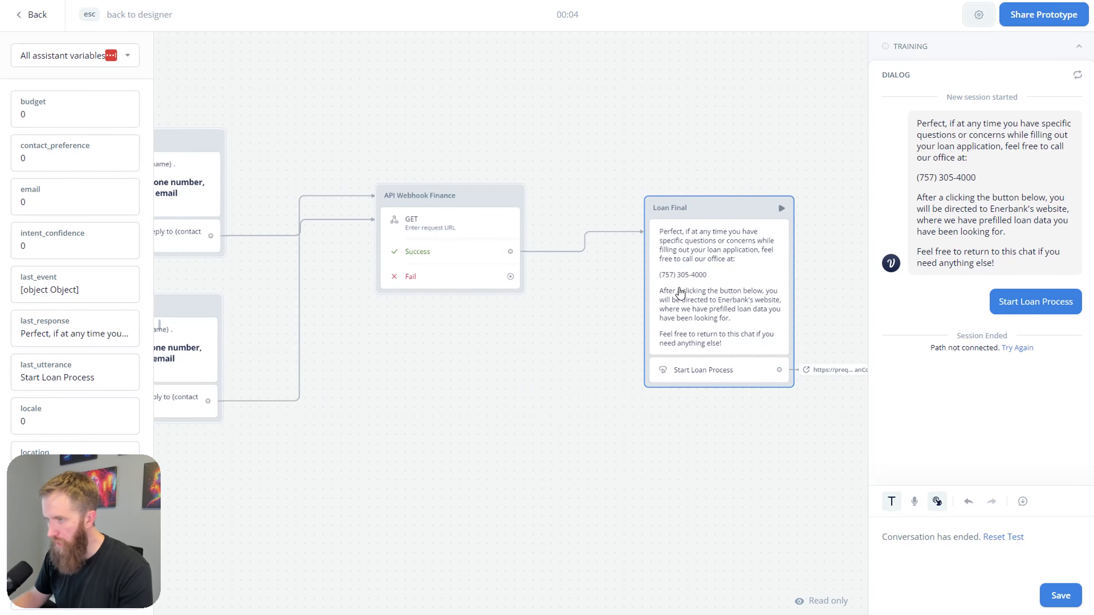
left_click_drag(726, 432, 662, 411)
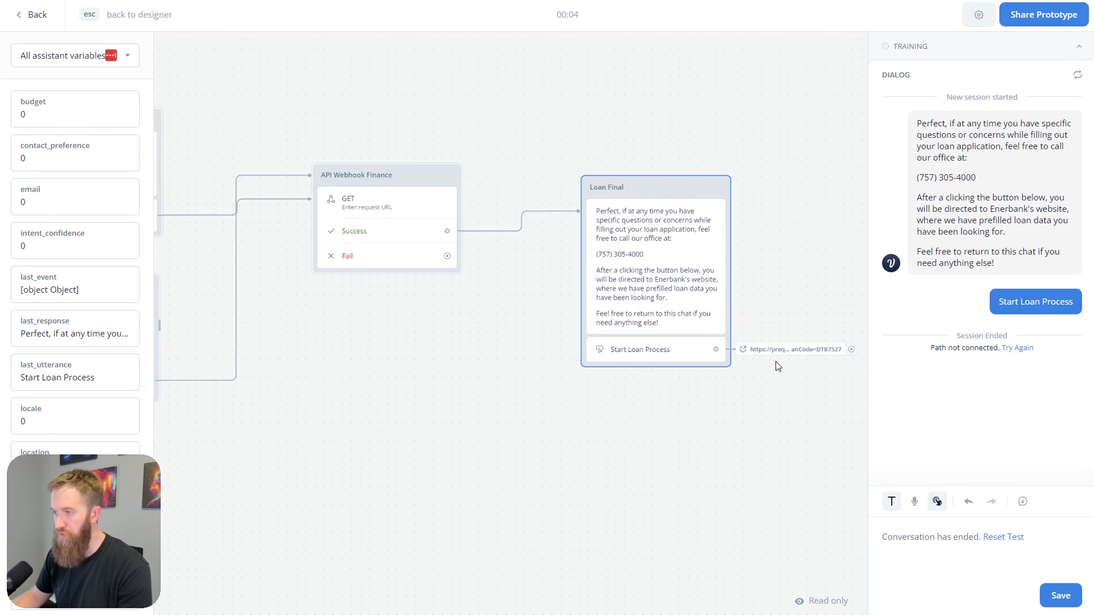
scroll(625, 476, "right", 3)
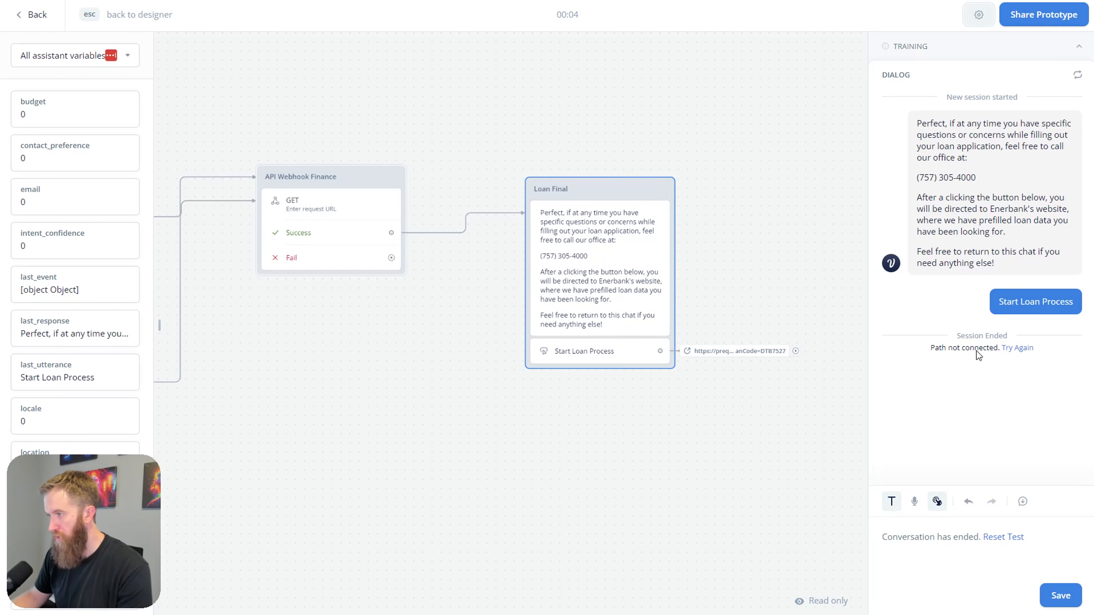
key("Escape")
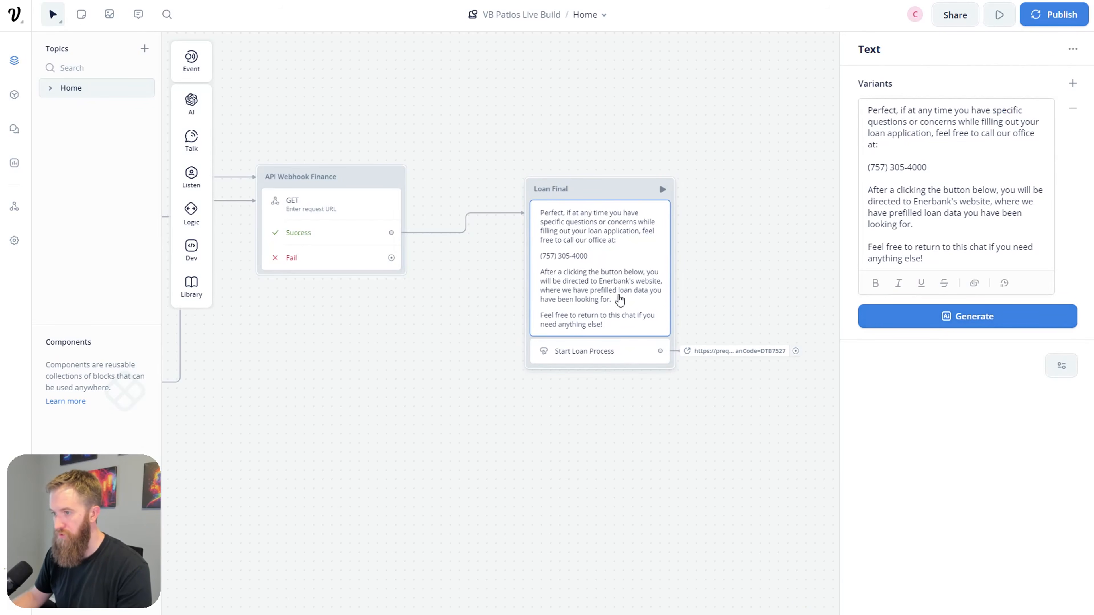
Step: Re-test from Loan Final, choosing Start Loan Process, which ends with 'Path not connected'
left_click(604, 358)
left_click(728, 364)
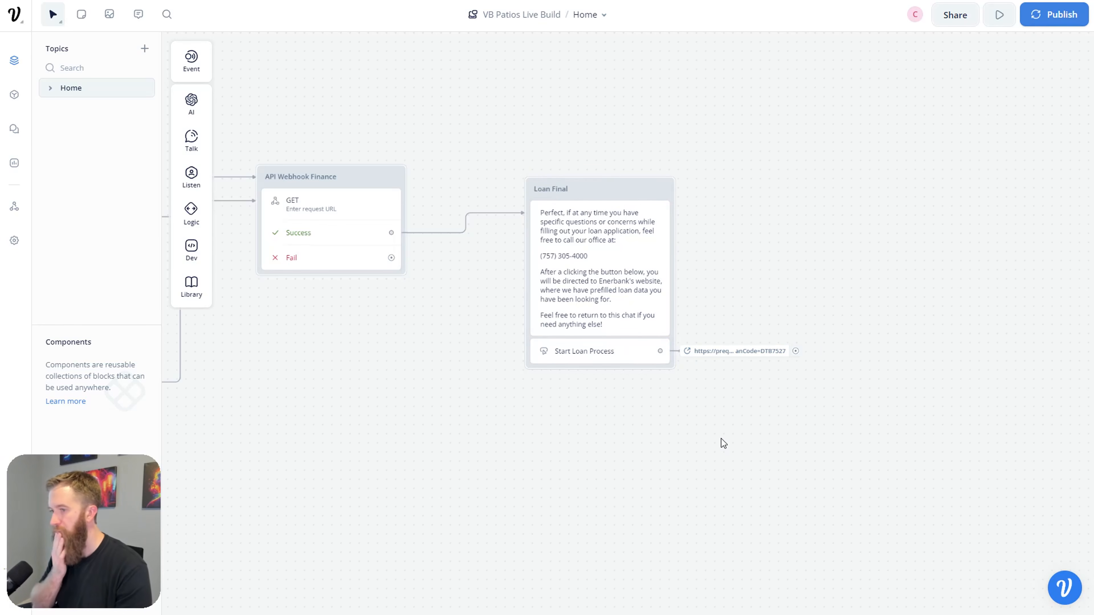
scroll(732, 448, "right", 3)
scroll(732, 448, "down", 2)
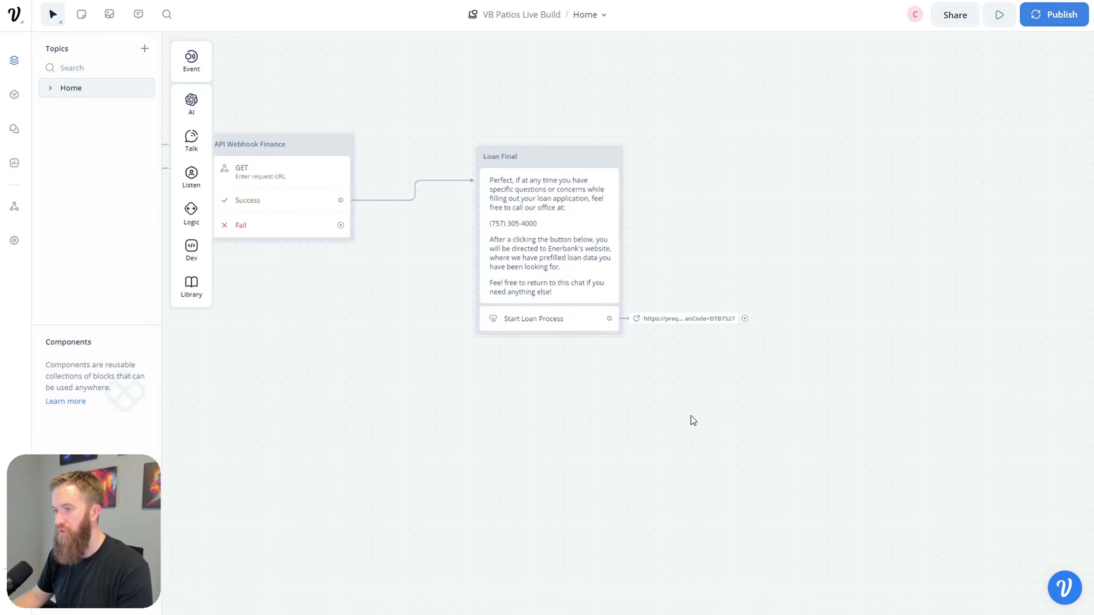
left_click(569, 326)
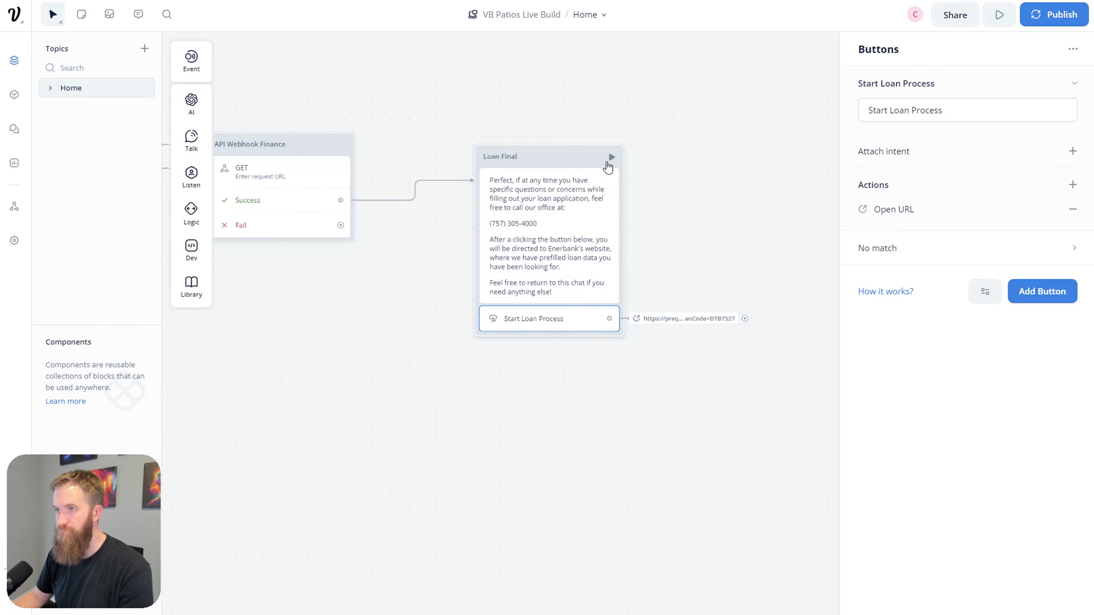
left_click(609, 157)
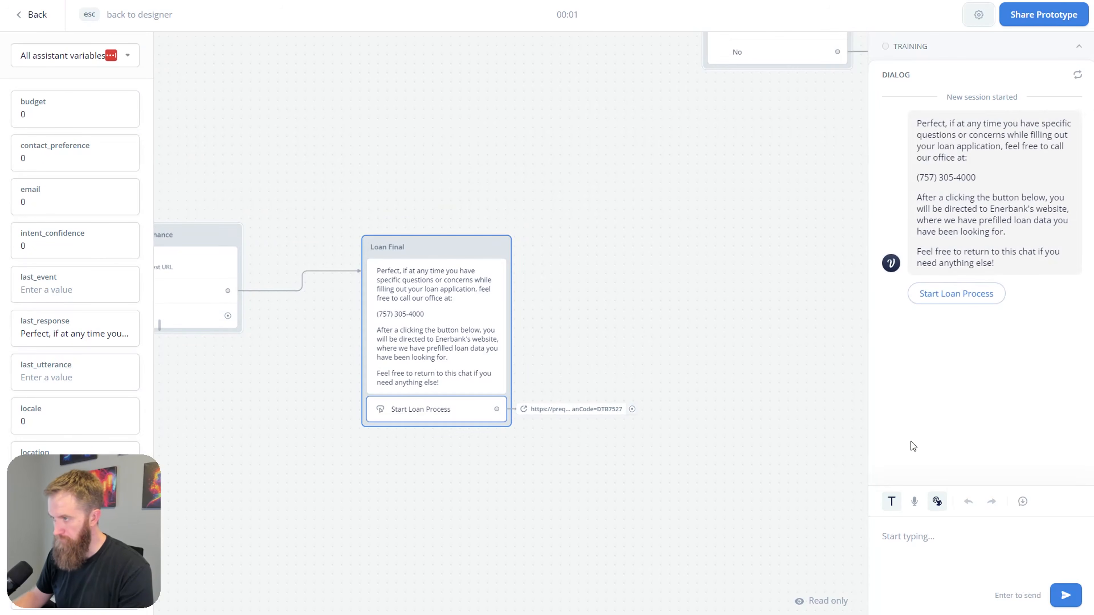
left_click(956, 300)
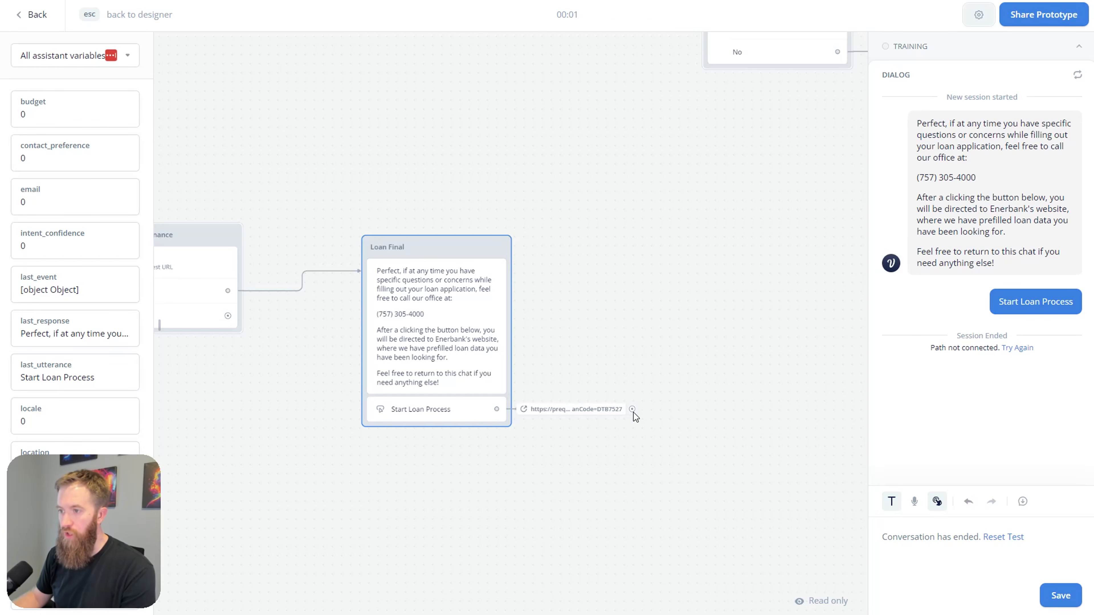
left_click_drag(633, 410, 642, 410)
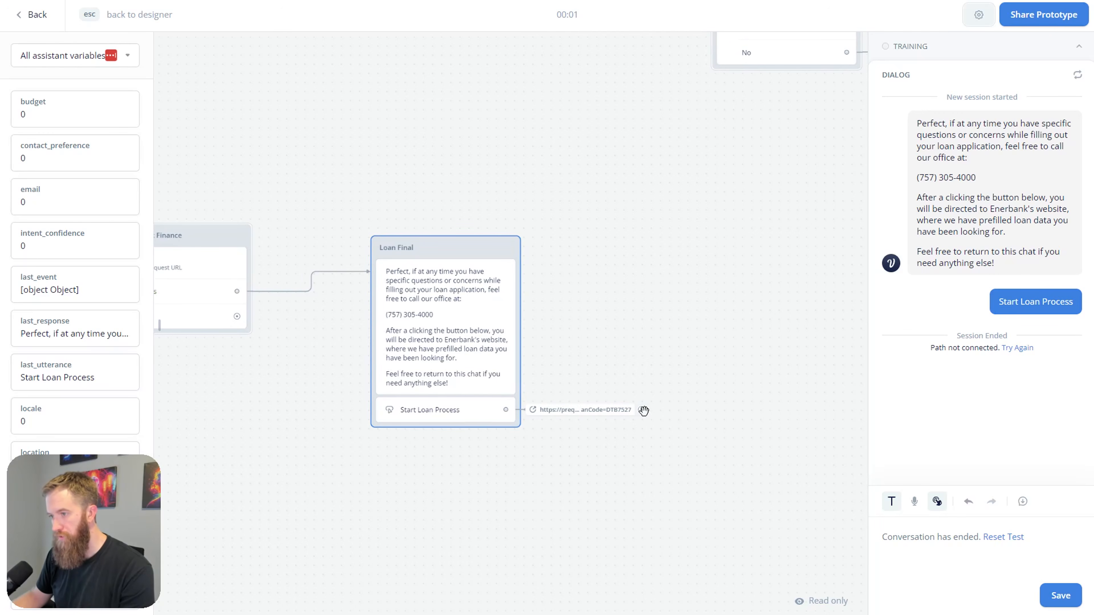
key("Escape")
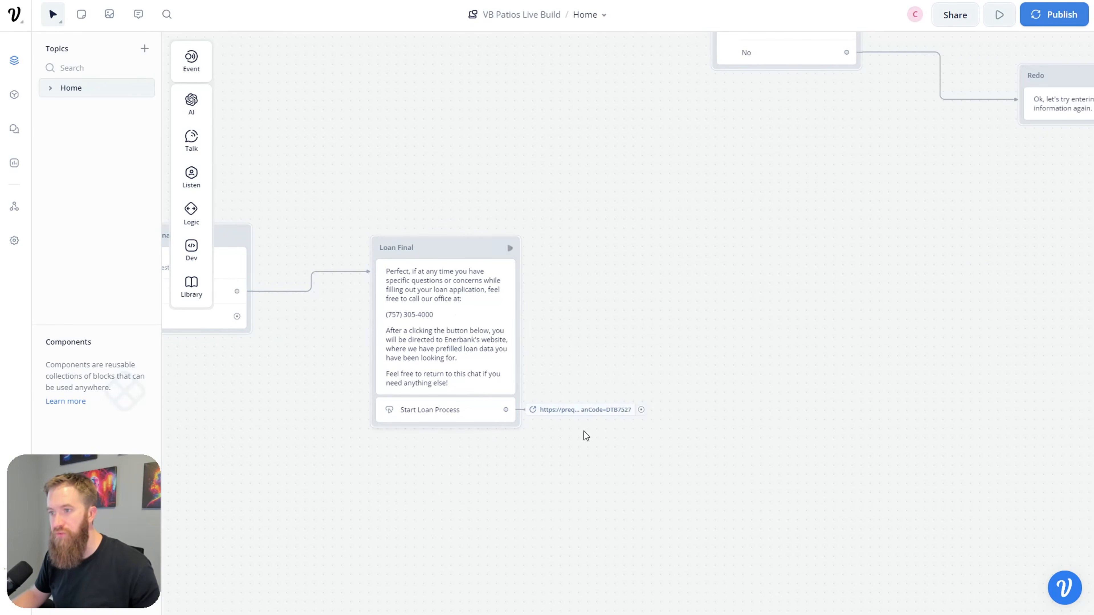
Step: Connect the Open URL step's output to a new Go to Block step
left_click_drag(644, 410, 742, 408)
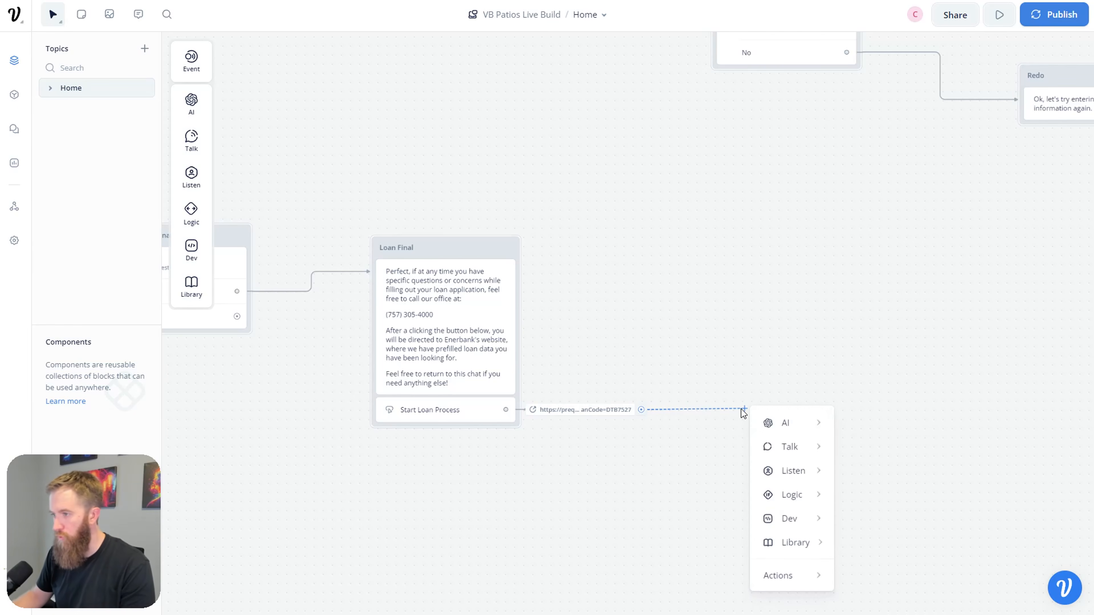
mouse_move(827, 447)
mouse_move(795, 578)
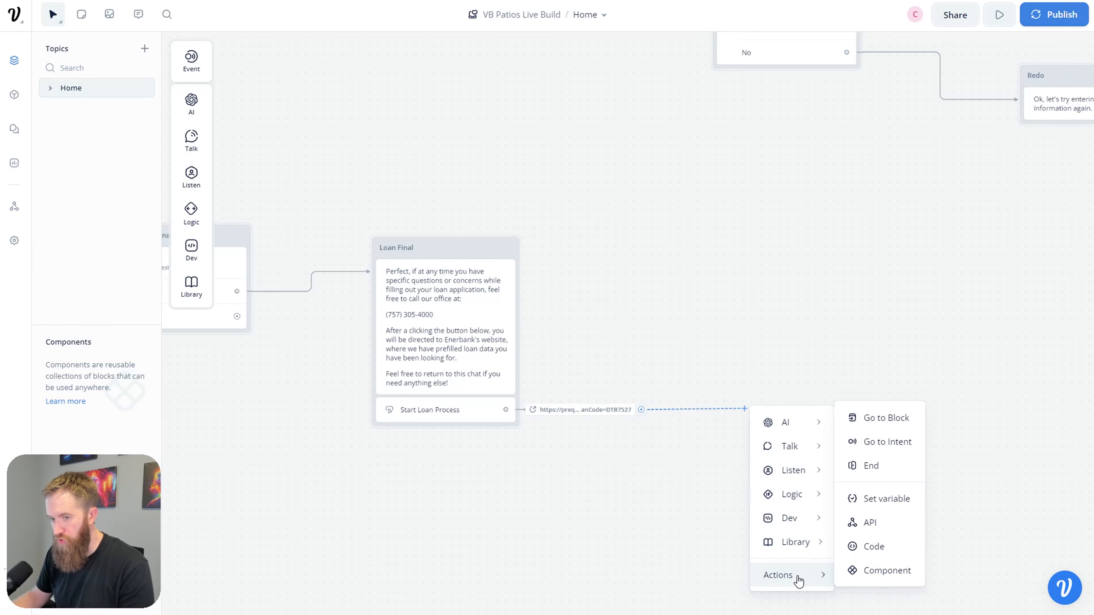
mouse_move(828, 575)
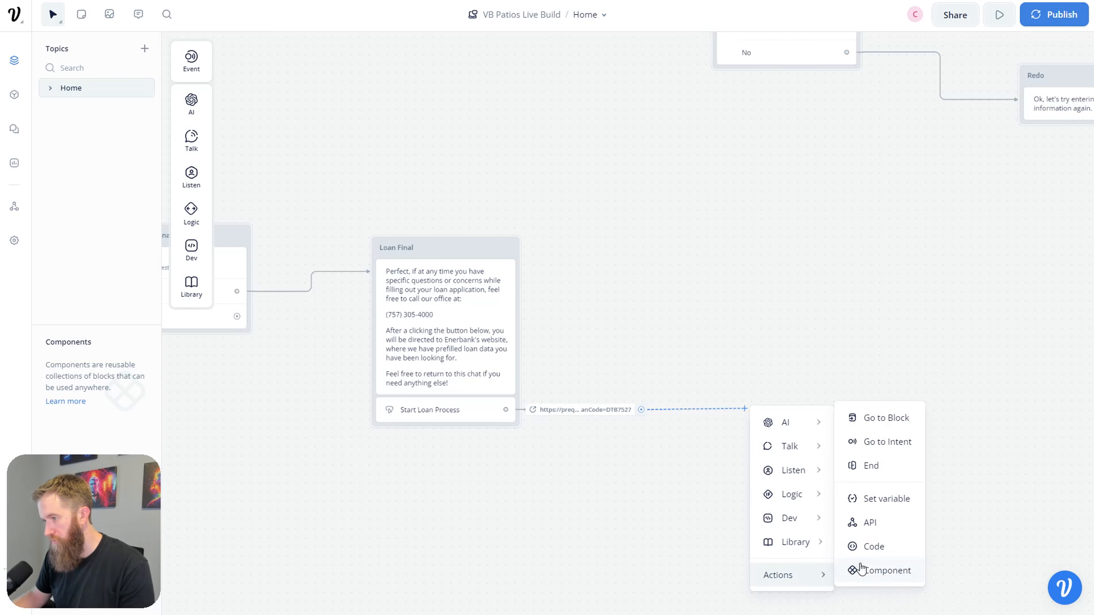
left_click(870, 424)
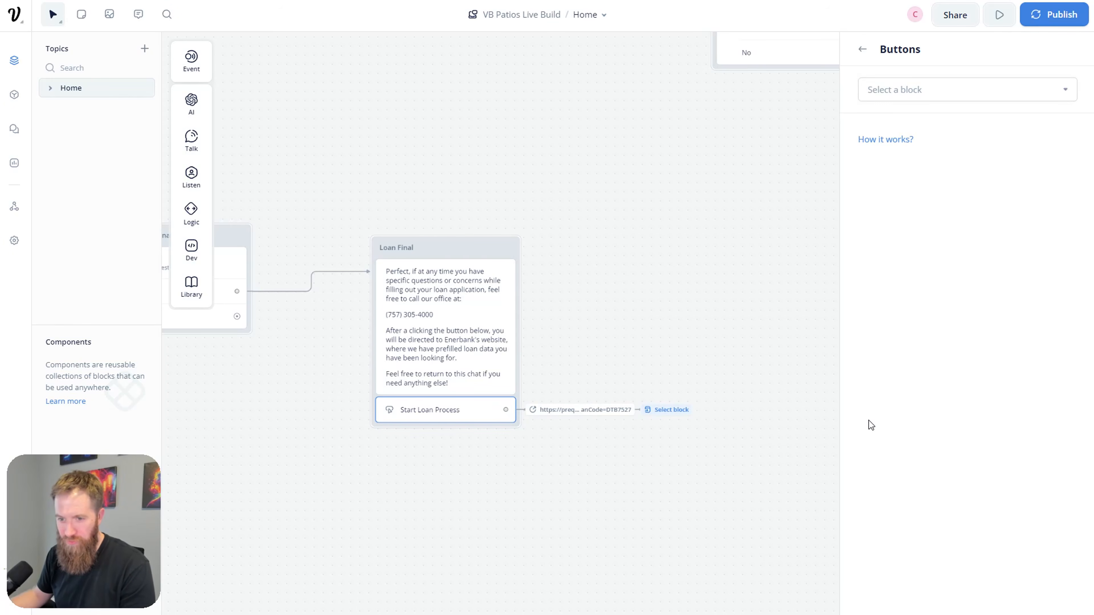
Step: Set the jump target to Home > New question, then start a test from Loan Final
left_click(1064, 92)
mouse_move(1001, 166)
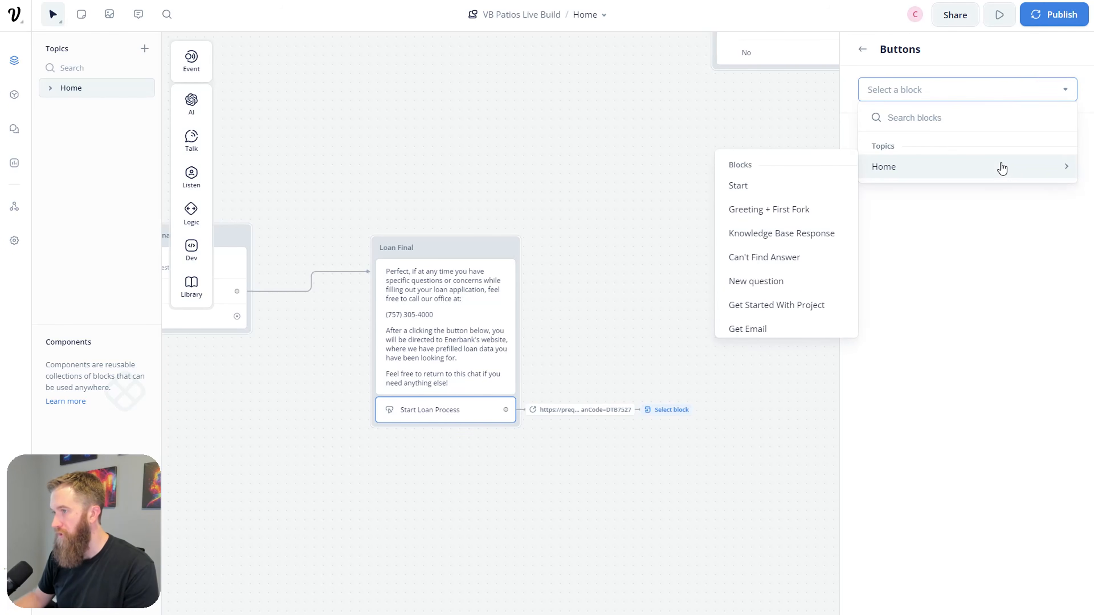
scroll(776, 206, "down", 1)
left_click(776, 225)
left_click(773, 513)
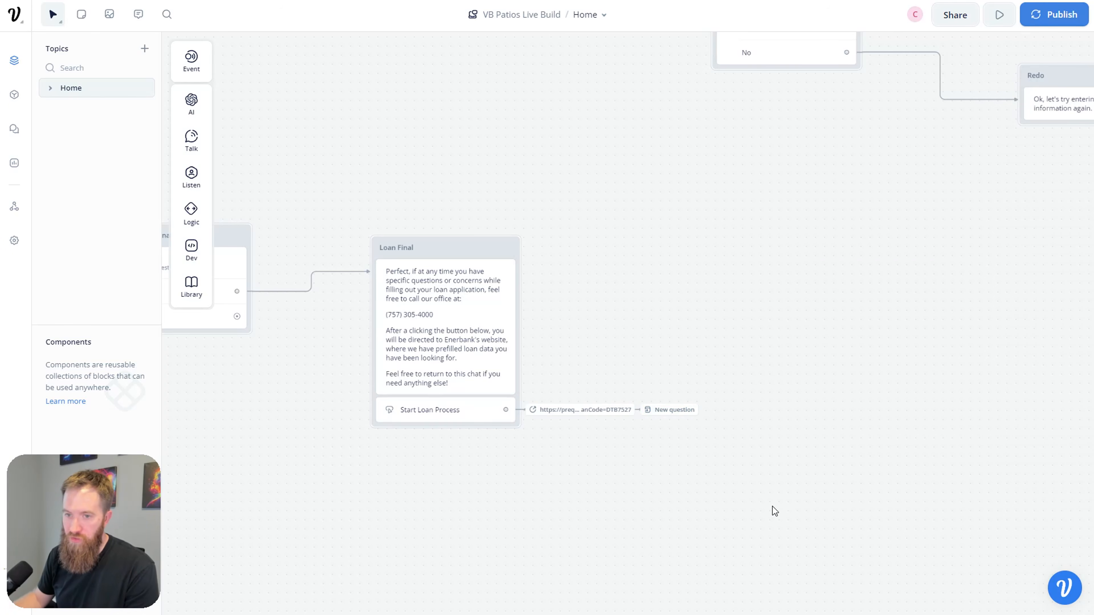
left_click(504, 250)
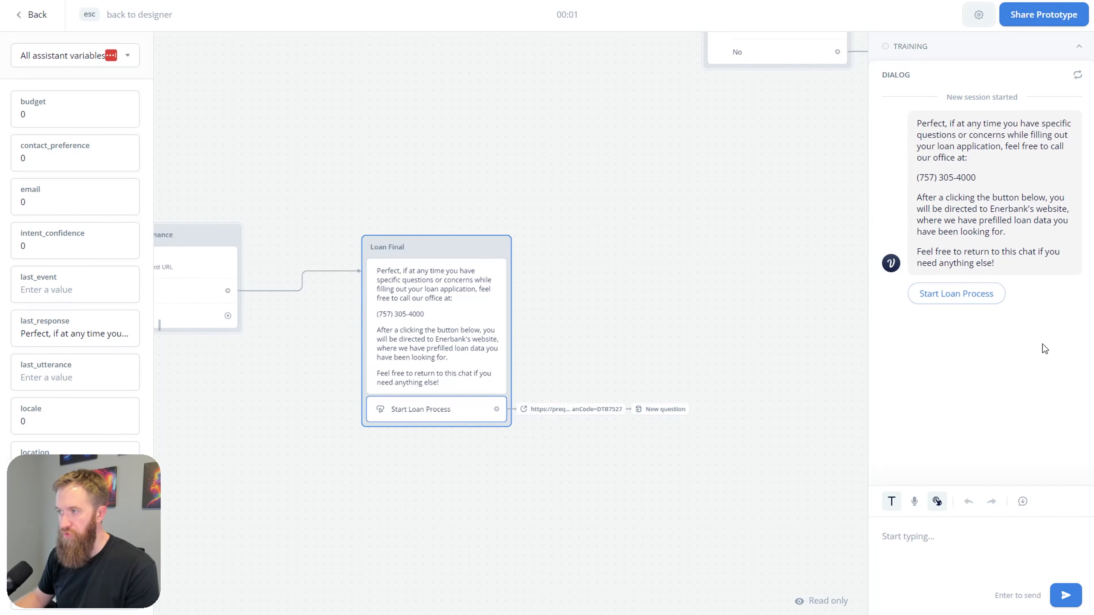
Step: Choose Start Loan Process in the test and see the 'Is there anything else I can help you with?' reply
left_click(991, 302)
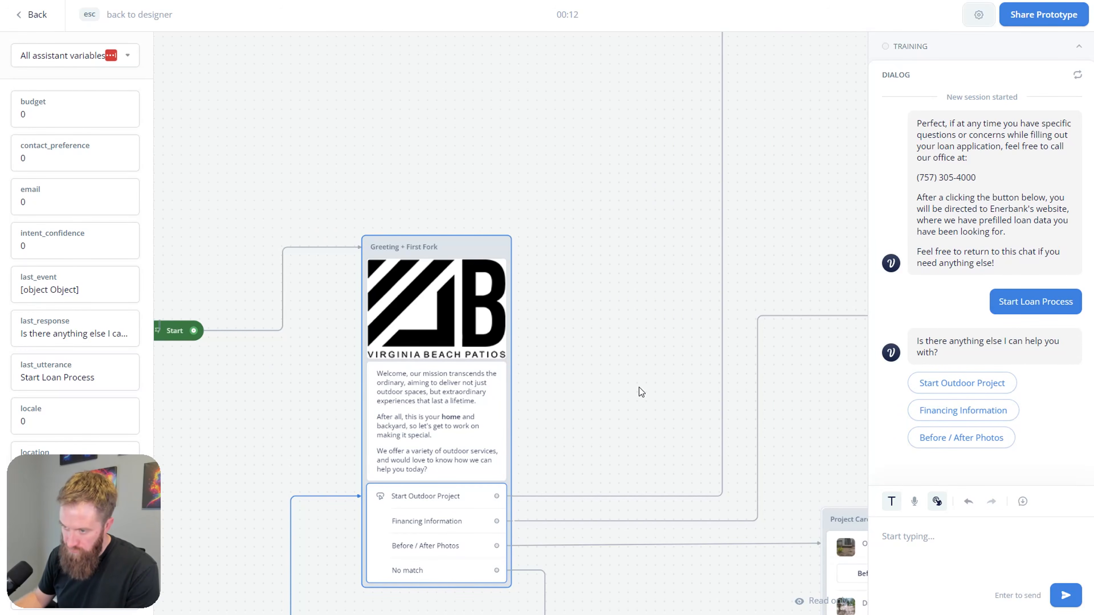
scroll(648, 428, "down", 5)
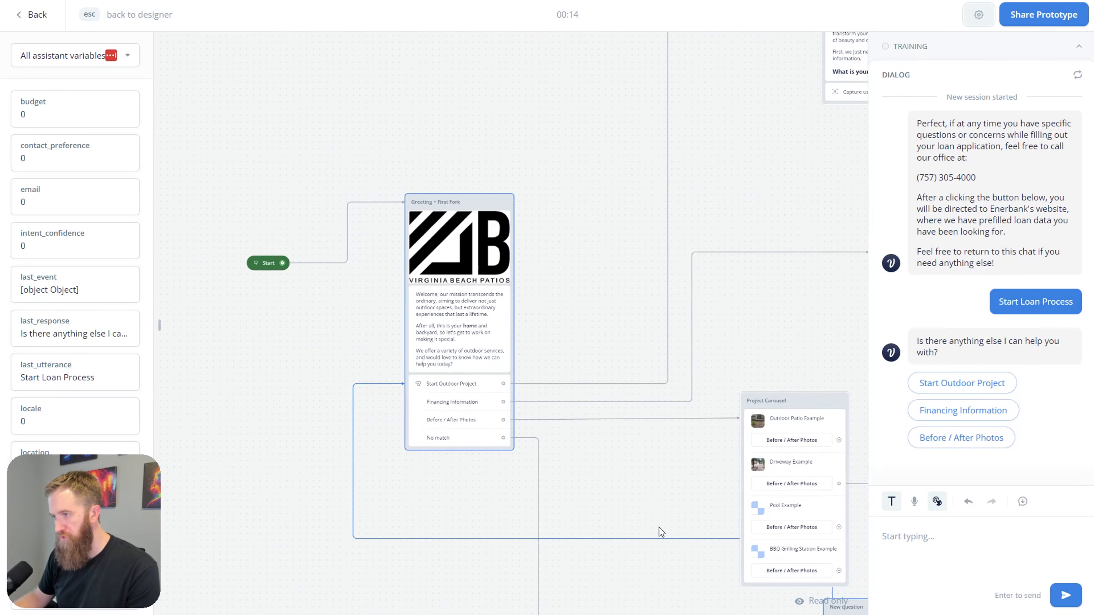
scroll(681, 408, "down", 10)
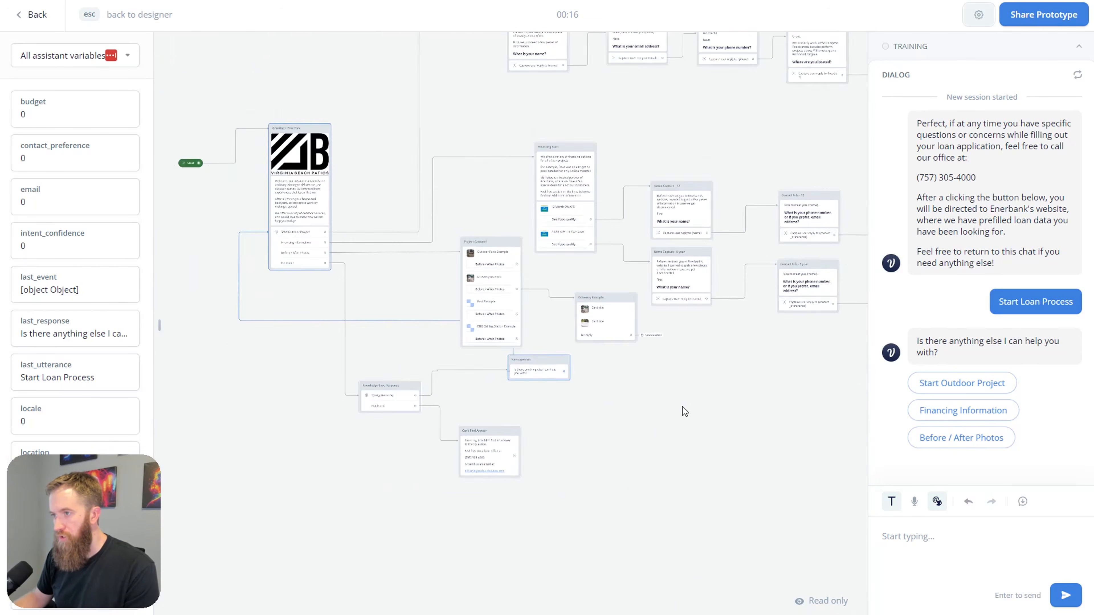
scroll(488, 407, "up", 3)
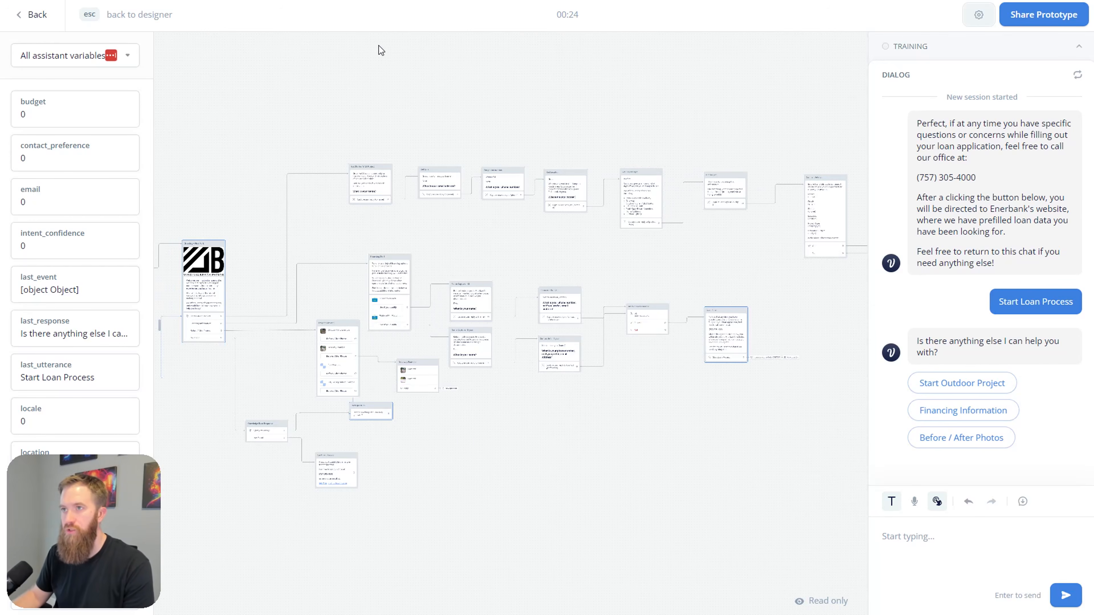
Step: Switch to the Miro board showing the First Fork flowchart
key("alt+Tab")
scroll(475, 308, "down", 2)
scroll(518, 339, "up", 1)
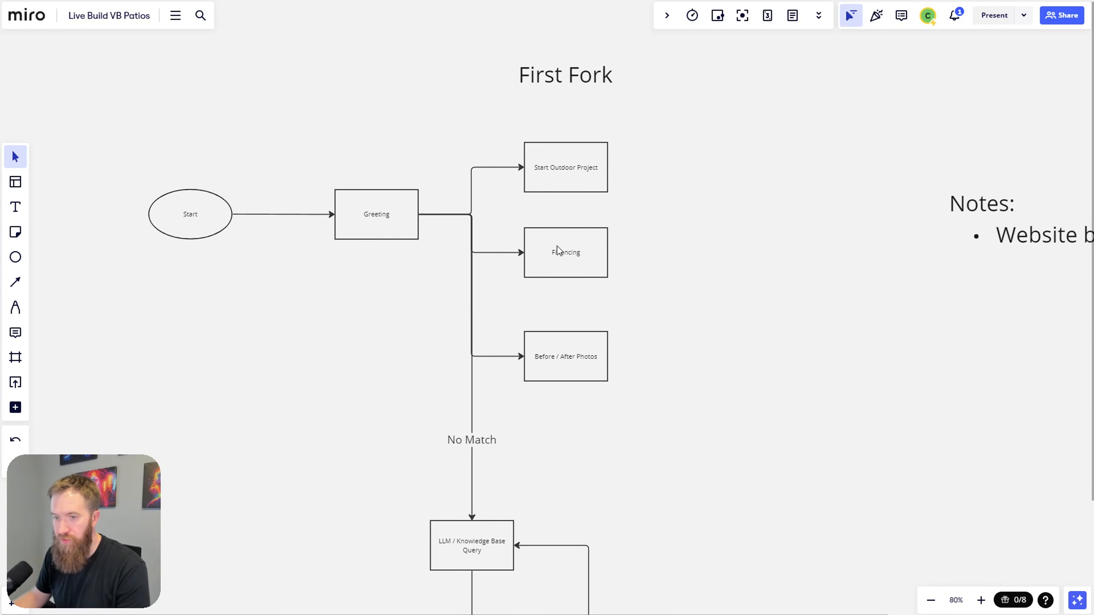
Step: Pan the Miro board past the flowchart to the Notes list reading 'Website build with Wix'
left_click_drag(587, 450, 630, 295)
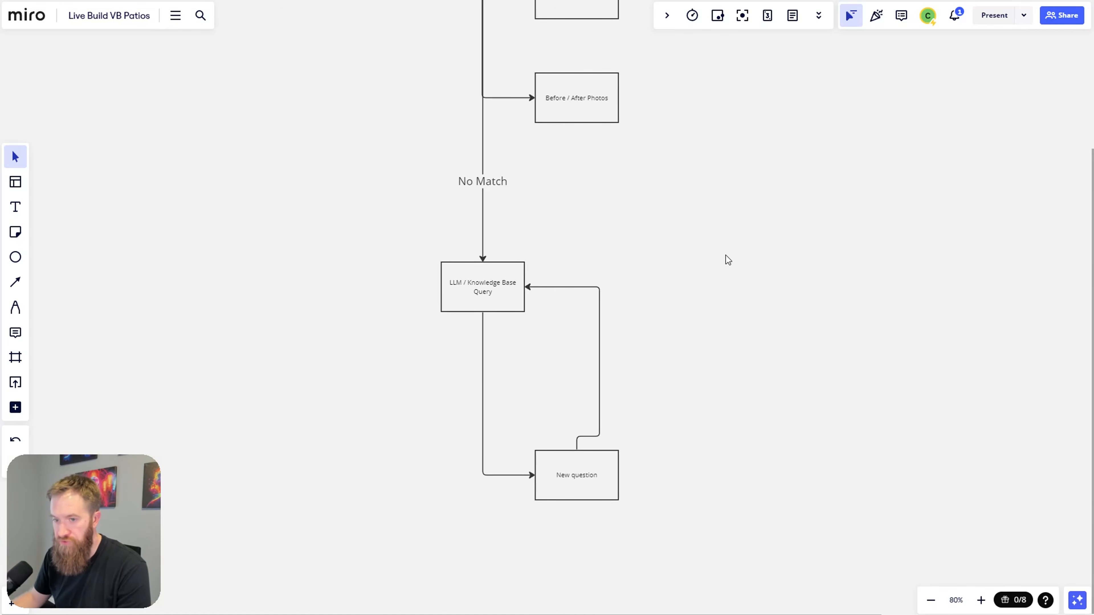
left_click_drag(752, 259, 481, 342)
left_click_drag(614, 247, 454, 229)
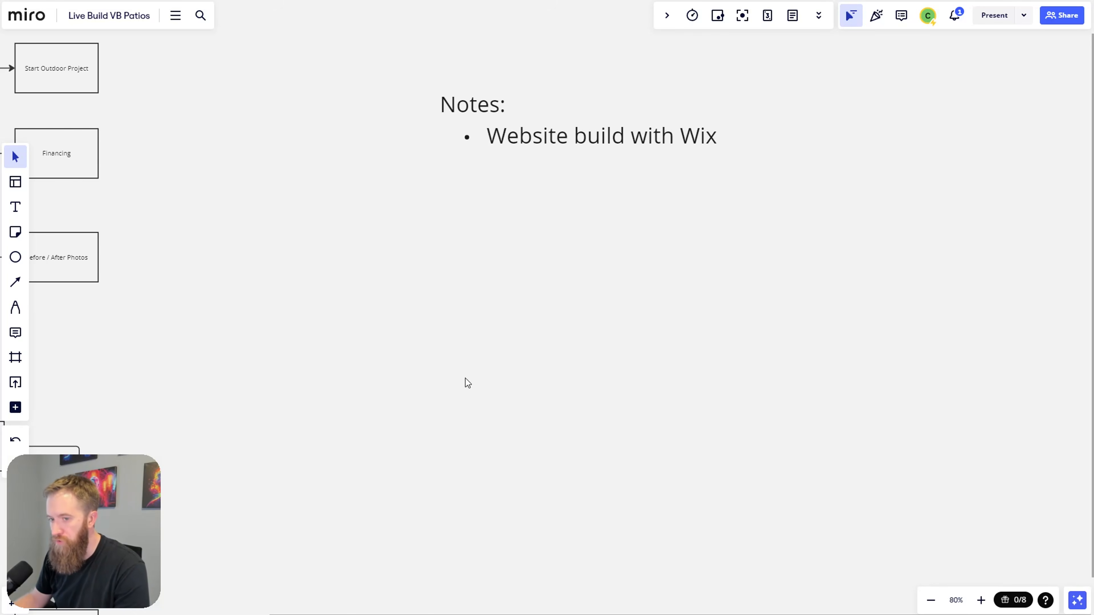
left_click_drag(416, 308, 494, 300)
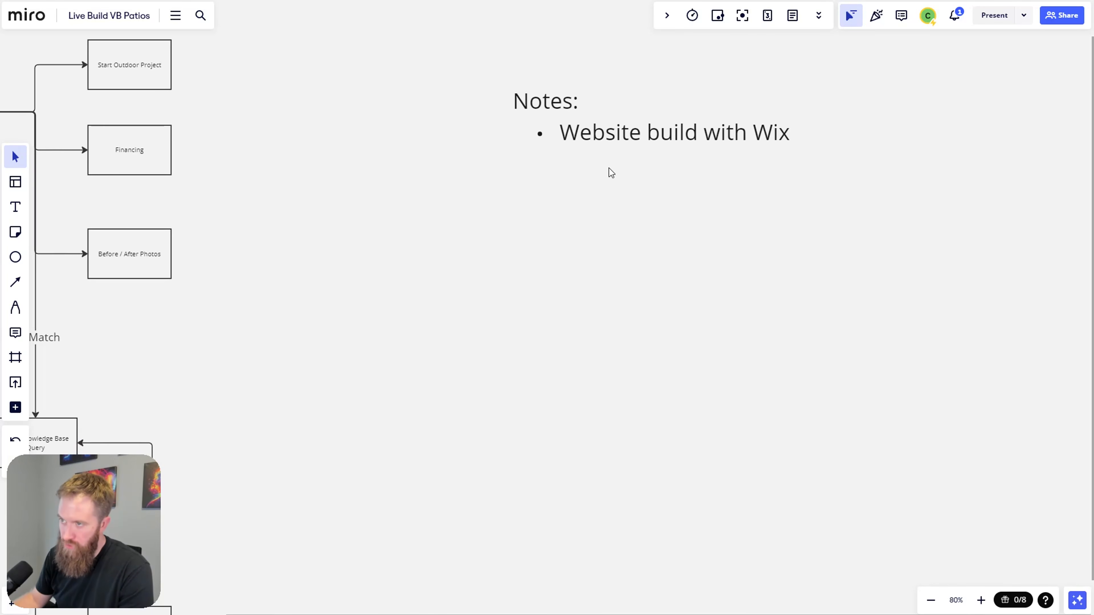
left_click_drag(606, 353, 528, 358)
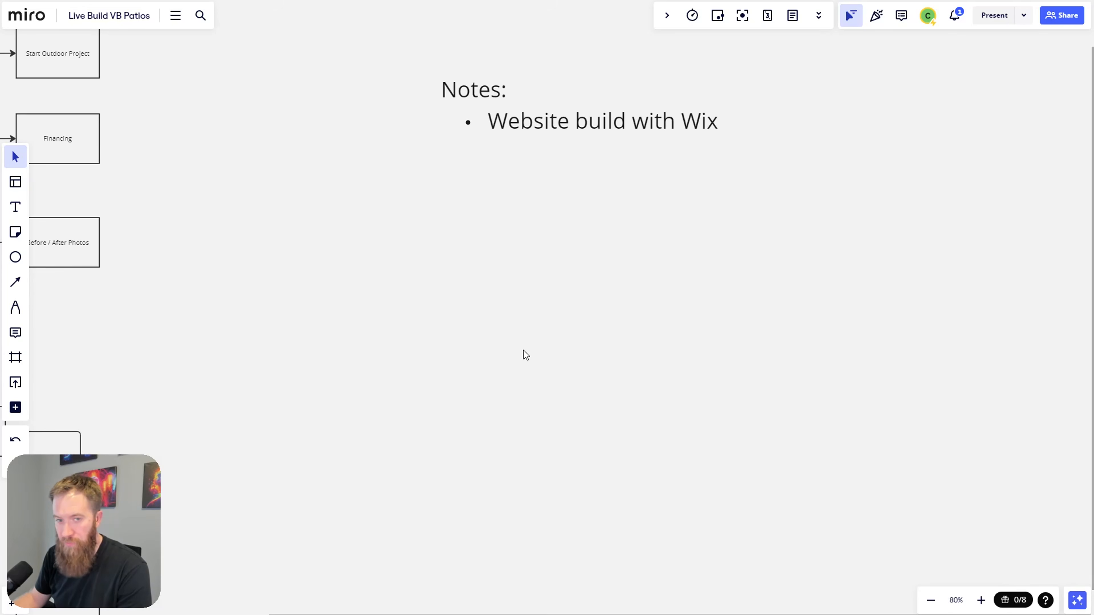
left_click(15, 207)
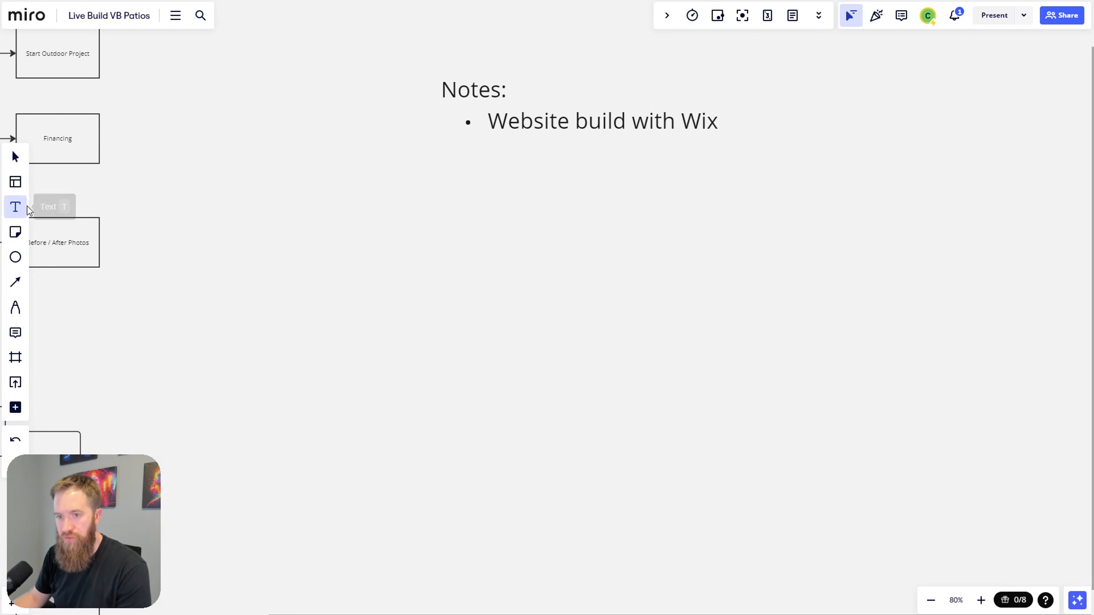
Step: Add a 'Potential Upgrades' text below the Notes with the bullet 'Tie customer into the company backend / CRM'
left_click(453, 253)
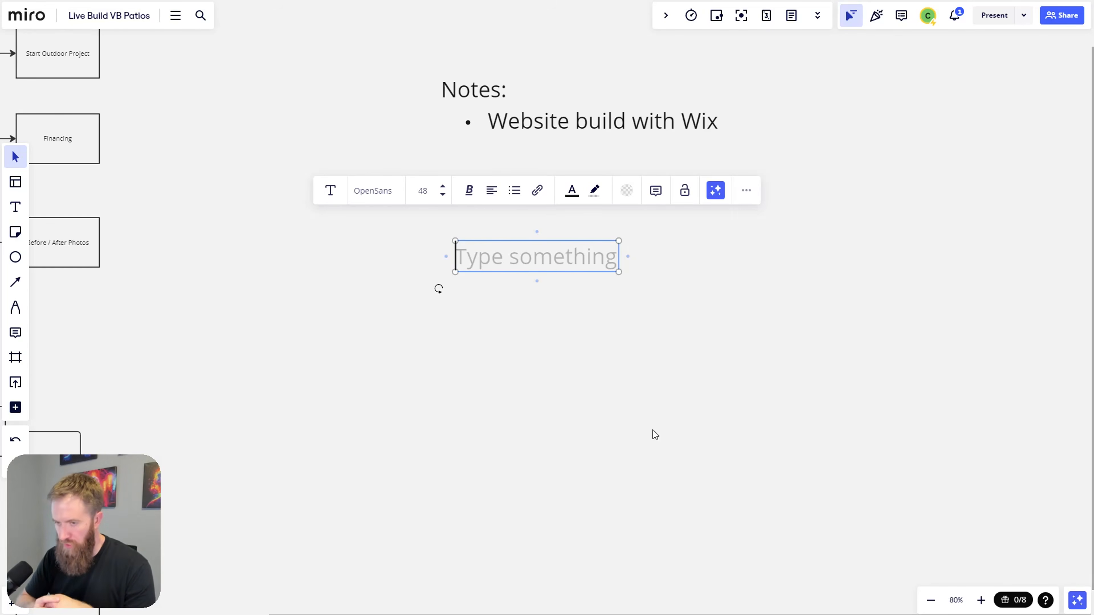
type("Poten")
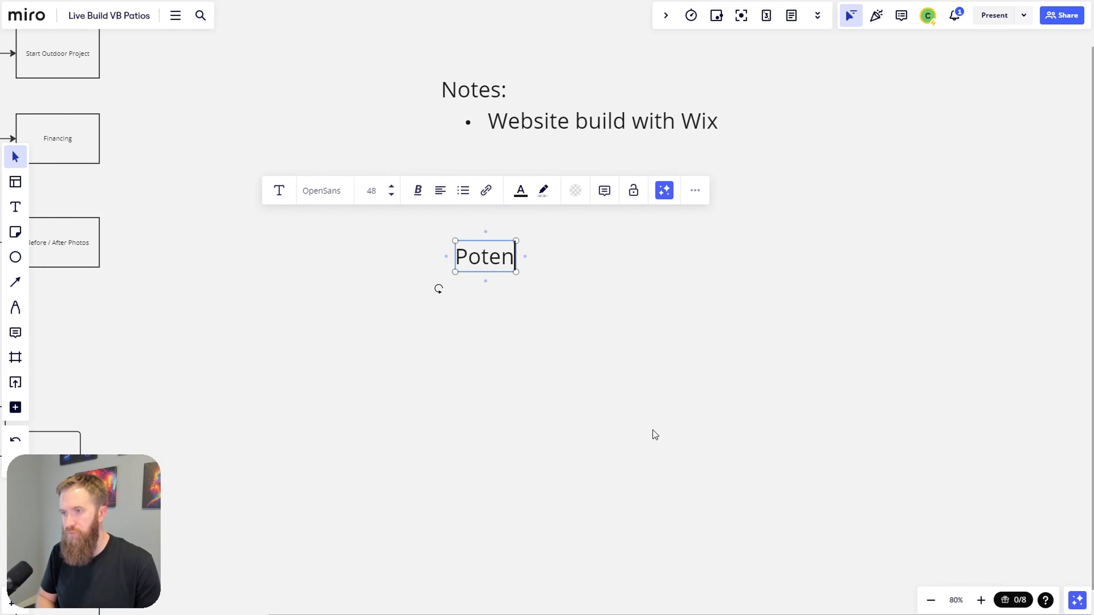
type("tial Upgrades")
key("Return")
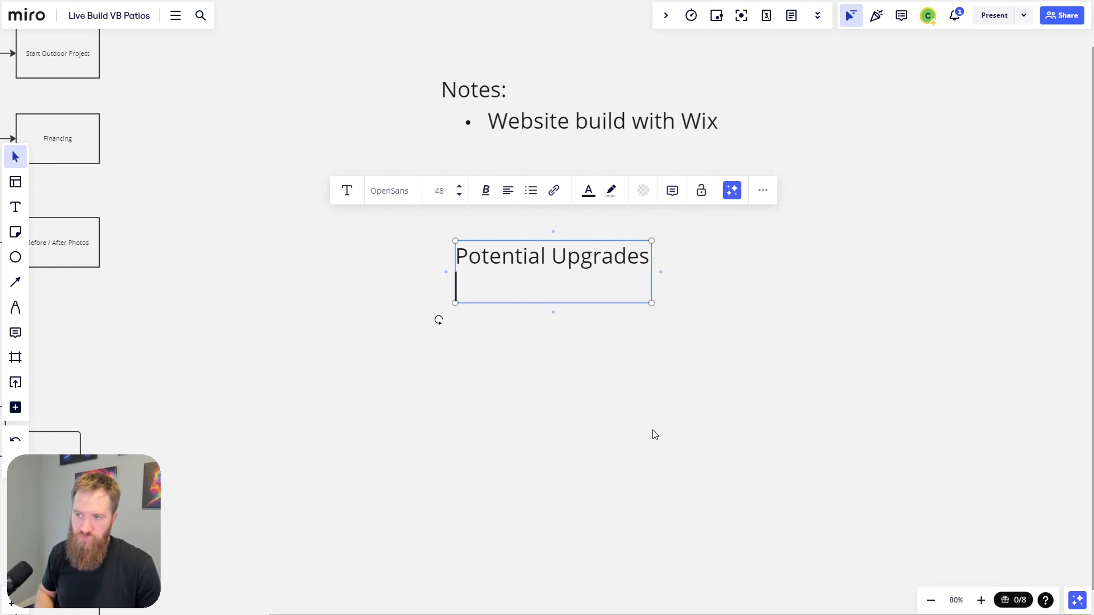
type("-")
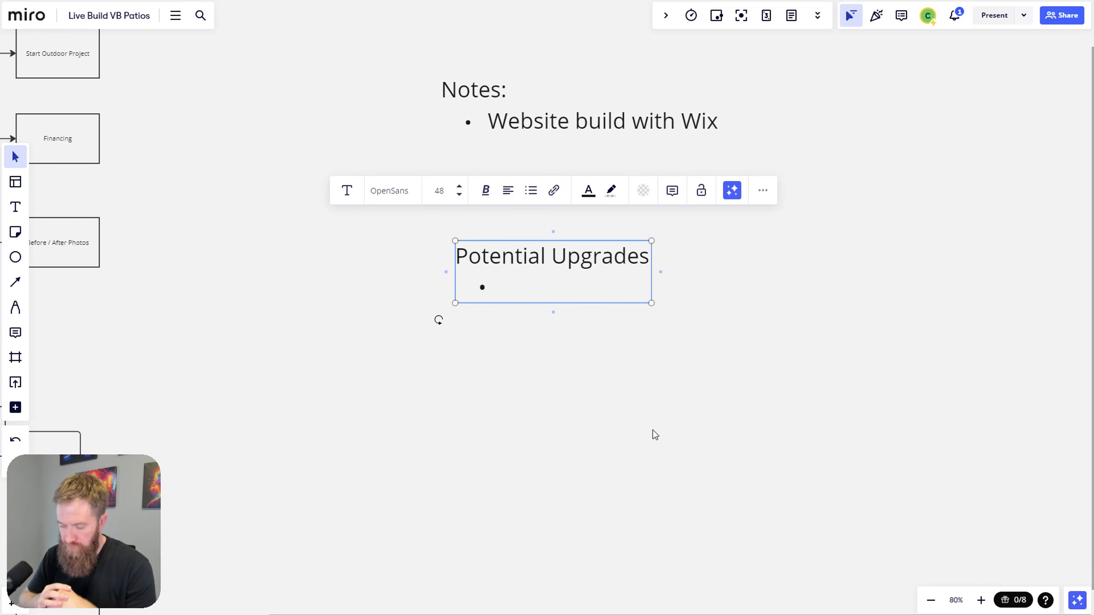
type("Tie")
type(" data")
key("BackSpace")
key("BackSpace")
key("BackSpace")
key("BackSpace")
type("customer")
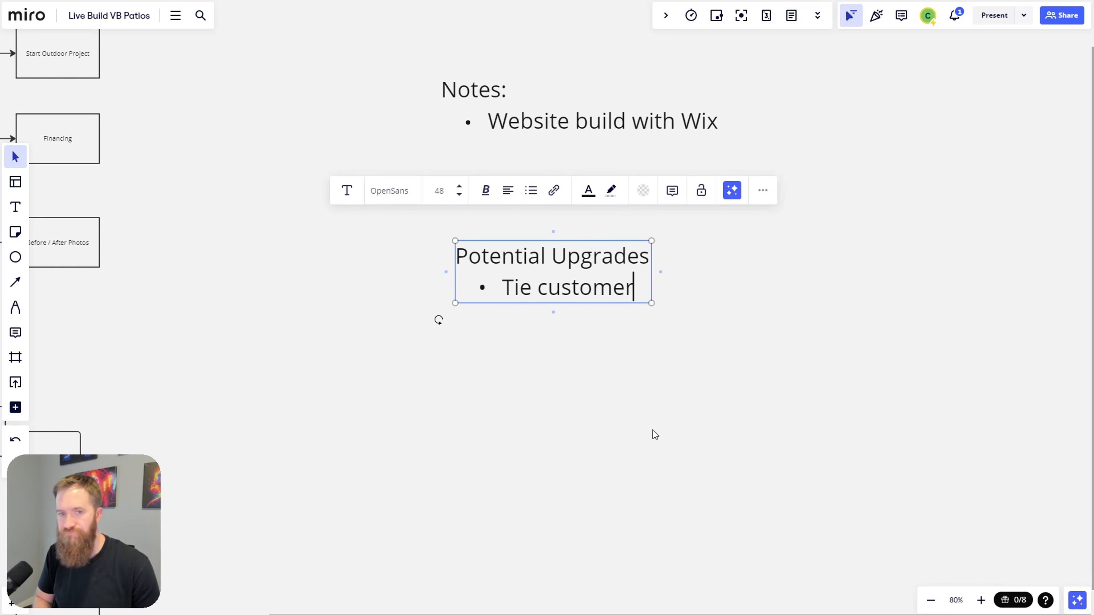
type(" into th")
key("BackSpace")
key("BackSpace")
key("BackSpace")
type("o the coimpan")
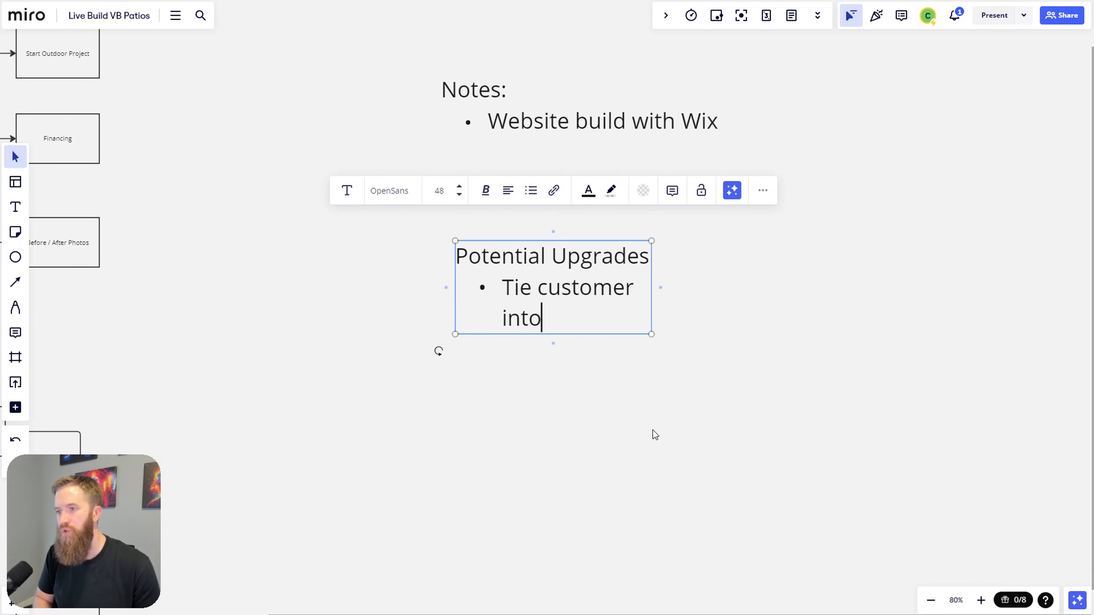
key("BackSpace")
key("BackSpace")
key("BackSpace")
key("BackSpace")
key("BackSpace")
type("mpanyh")
key("BackSpace")
key("BackSpace")
key("BackSpace")
key("BackSpace")
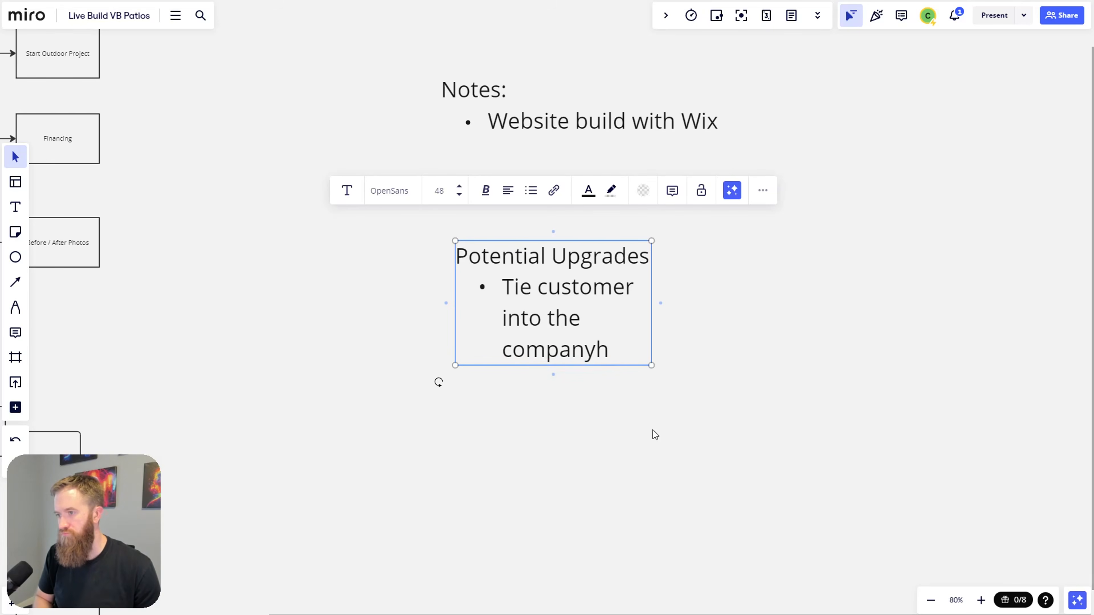
type("backend / CRM")
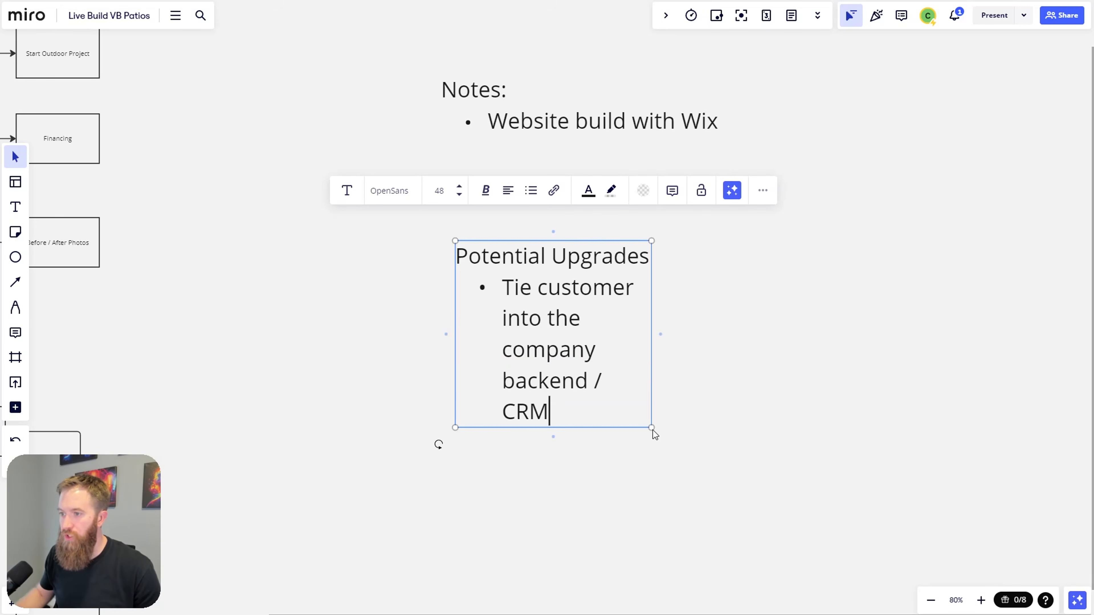
Step: Widen the Potential Upgrades text box and reduce its font size from 48 to 36
left_click(704, 391)
left_click(630, 348)
left_click_drag(650, 346, 952, 334)
left_click(584, 317)
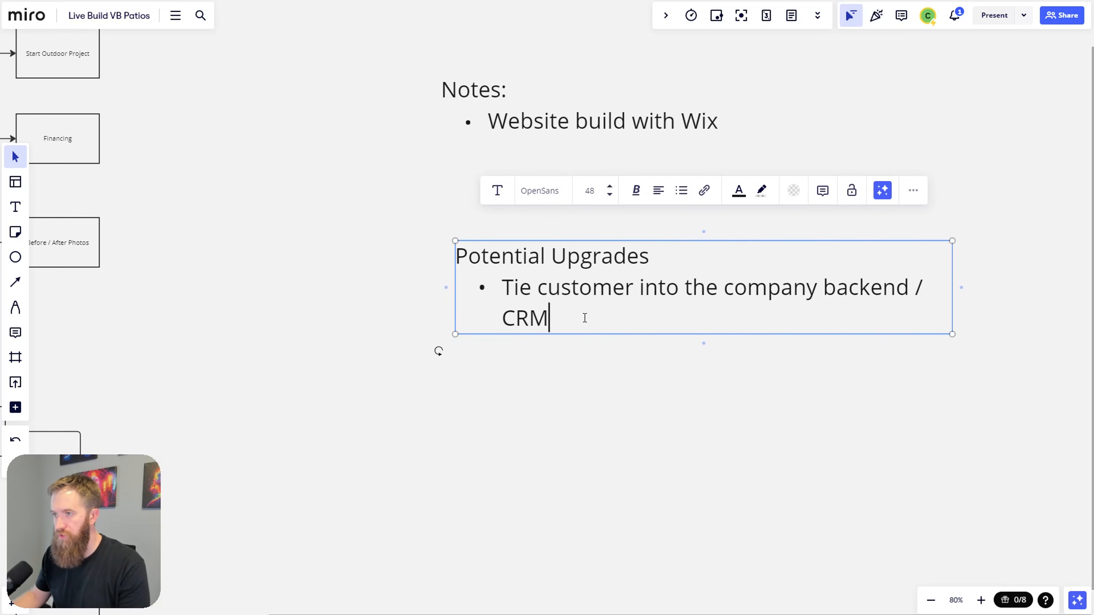
left_click(609, 194)
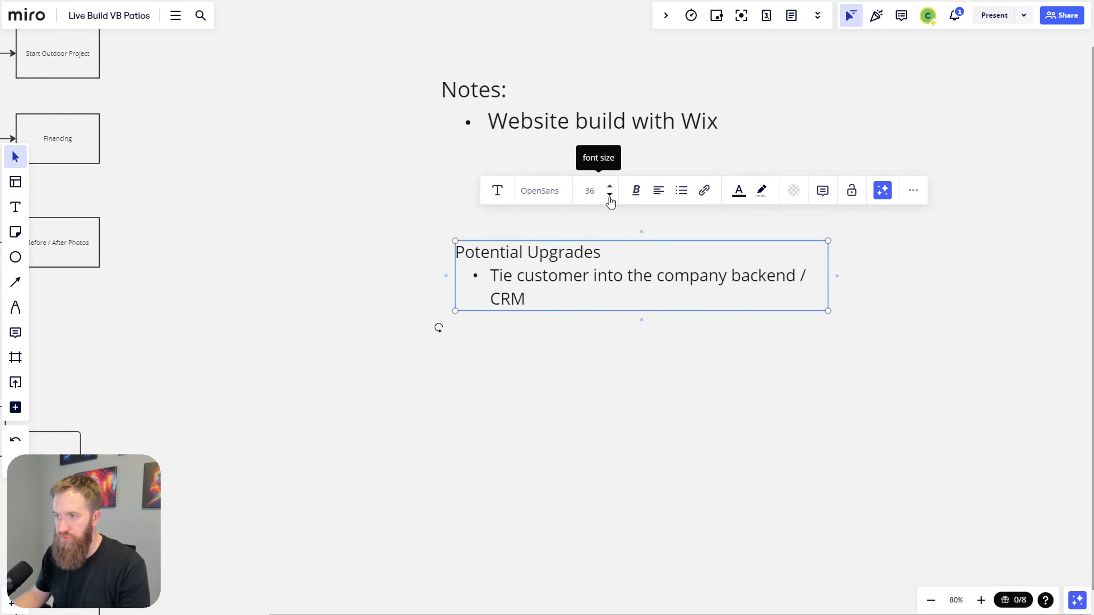
left_click(576, 384)
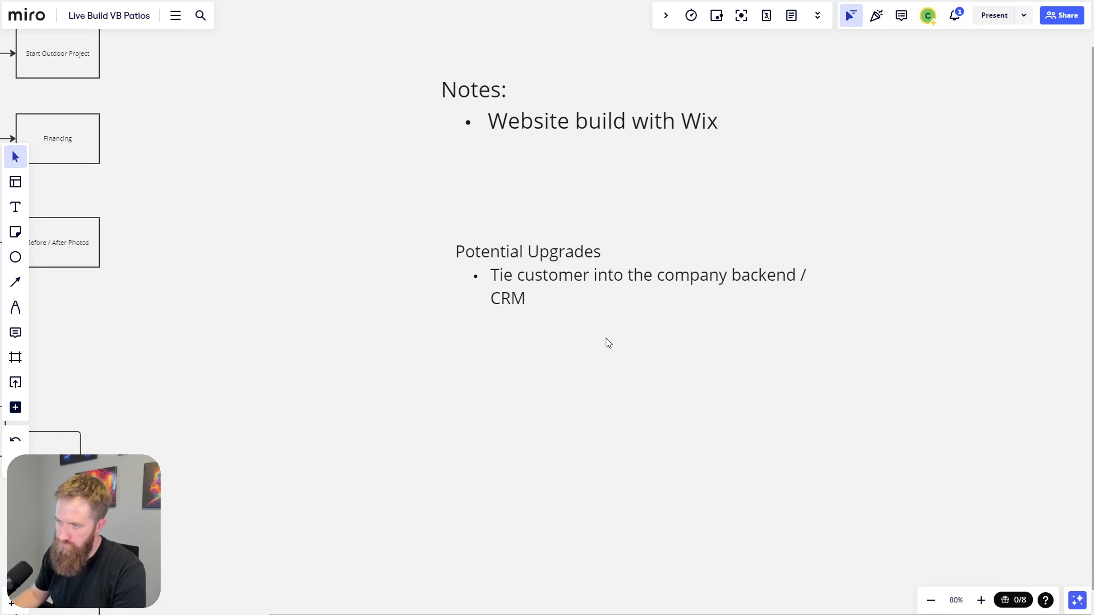
Step: Add a Potential Upgrades bullet 'Get more Photos from Company' below the CRM item
left_click(554, 307)
triple_click(549, 299)
left_click(550, 299)
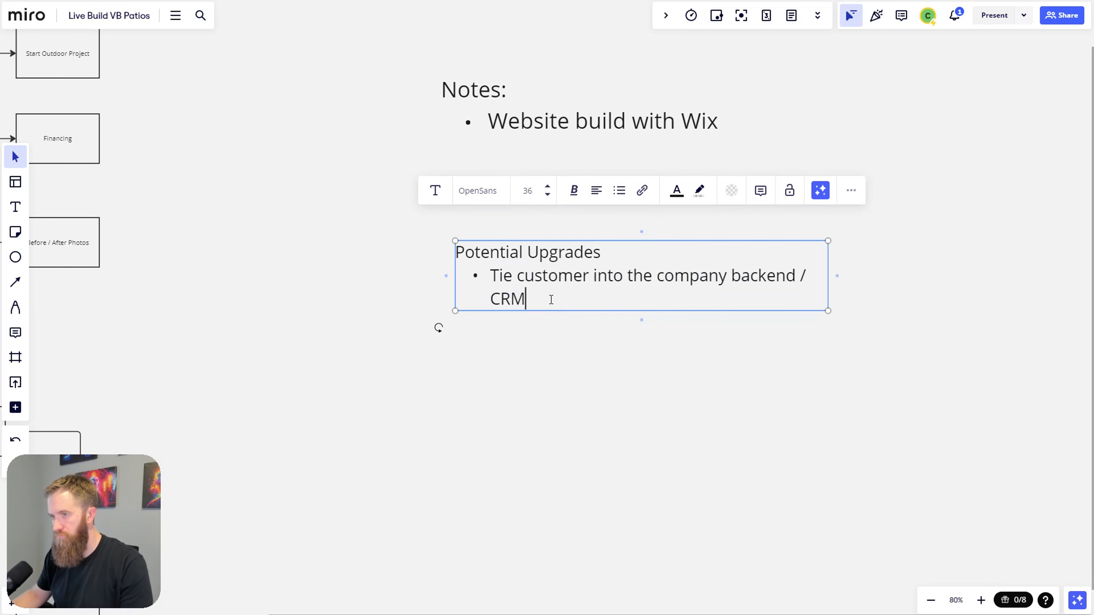
key("Return")
type("Get more")
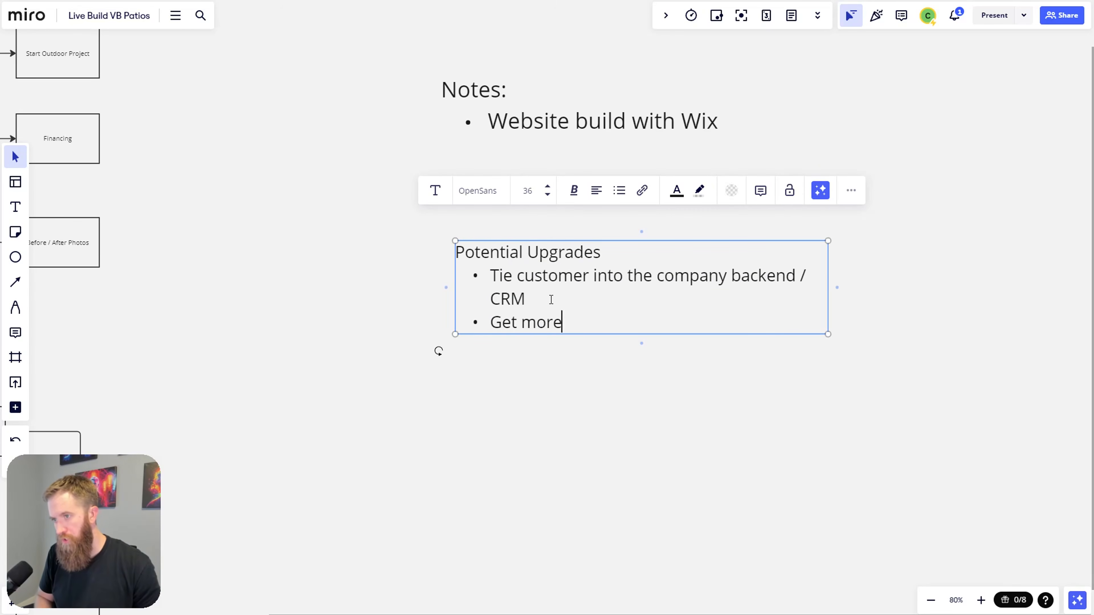
type(" Photos from Compa")
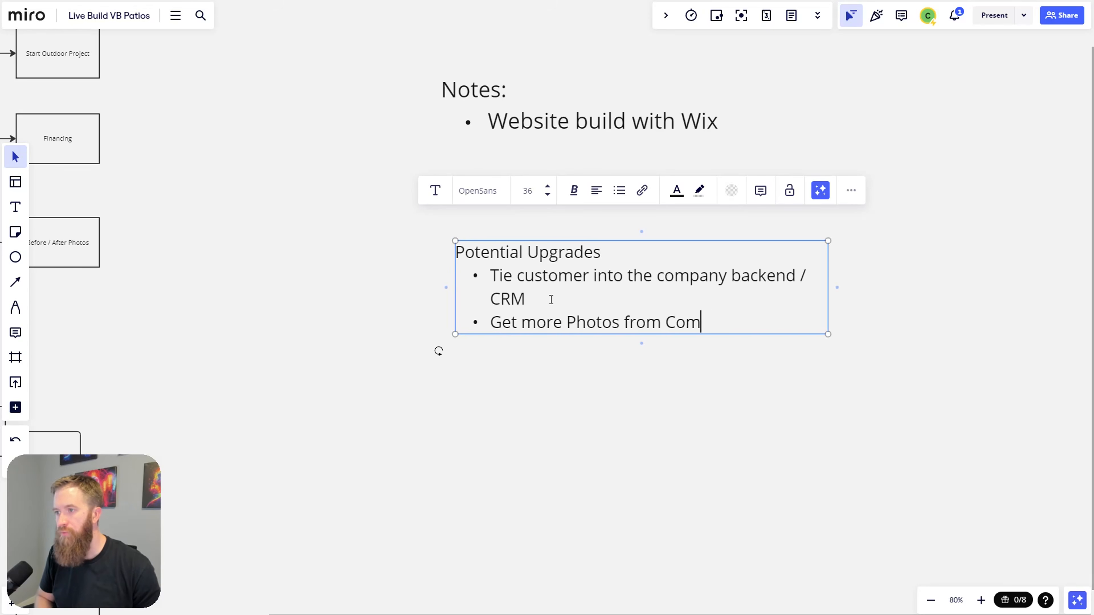
key("BackSpace")
type("pany")
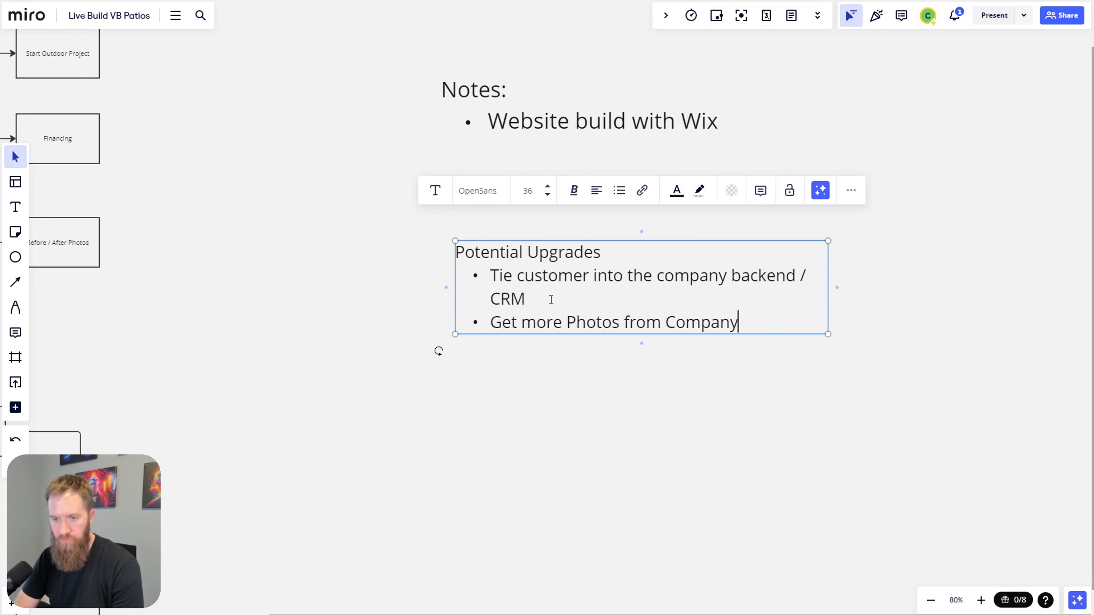
Step: Add a bullet 'Error checking on user responses' after the photos item
key("Return")
type("Error c")
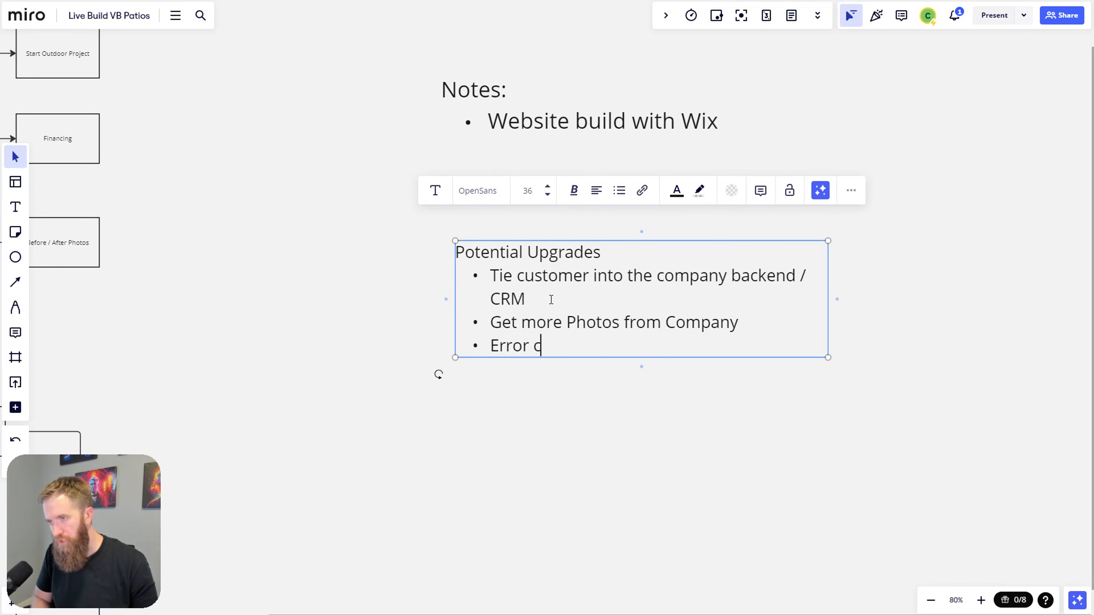
type("hecking on user responses")
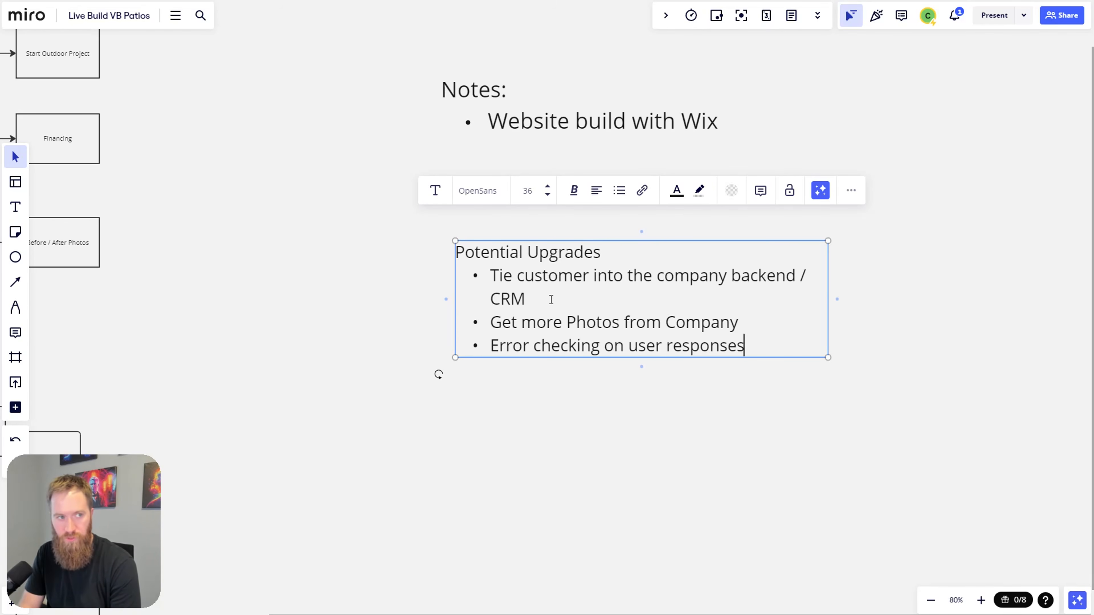
Step: Add a bullet 'List of additional questions that contain information about the company'
key("Return")
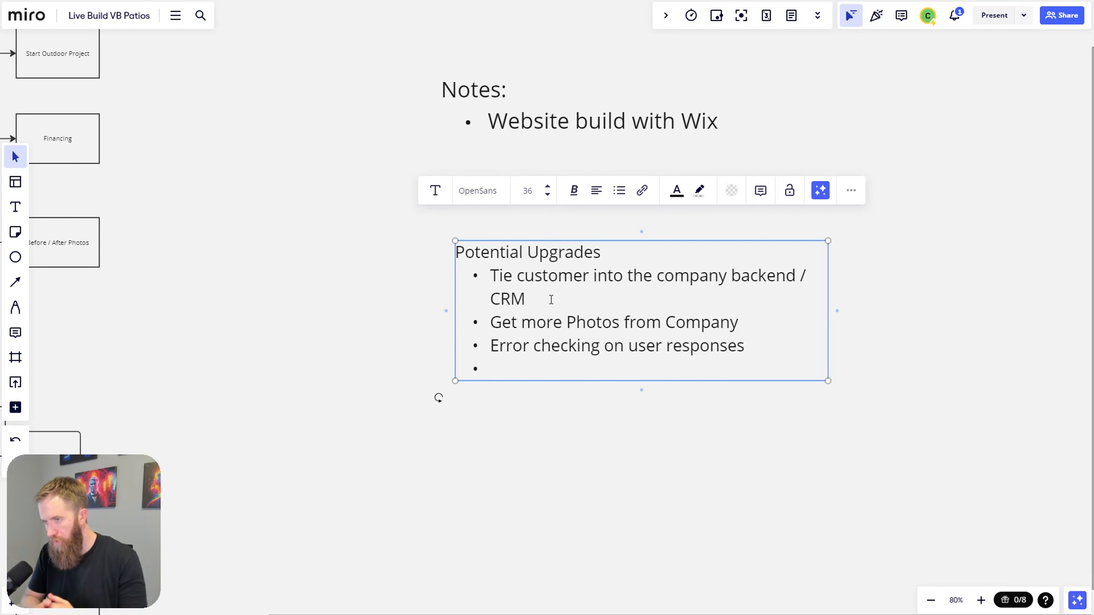
type("List of addition")
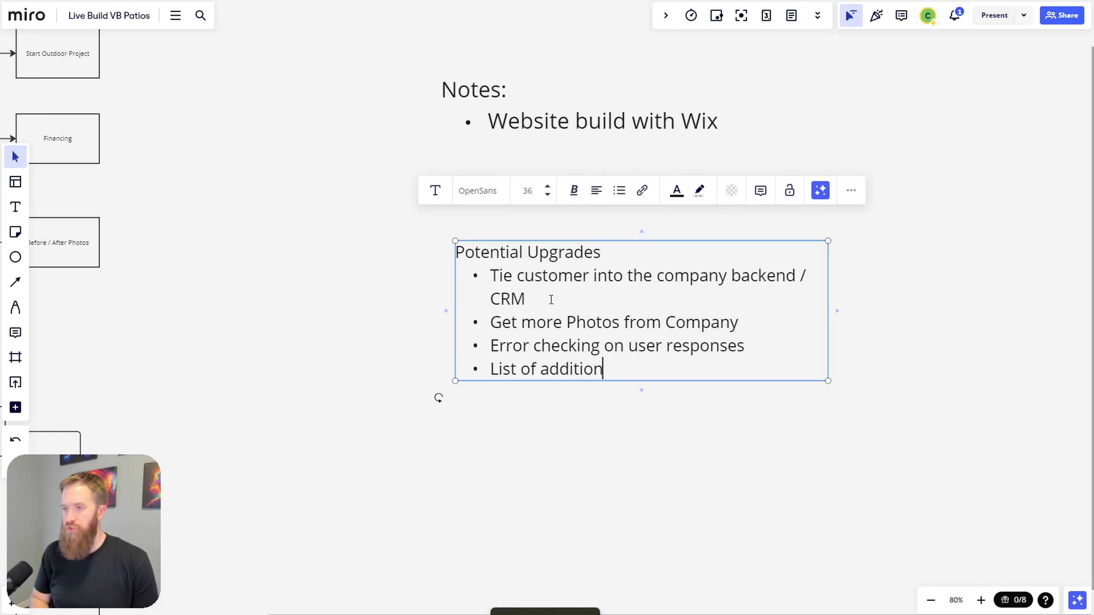
type("al questions ")
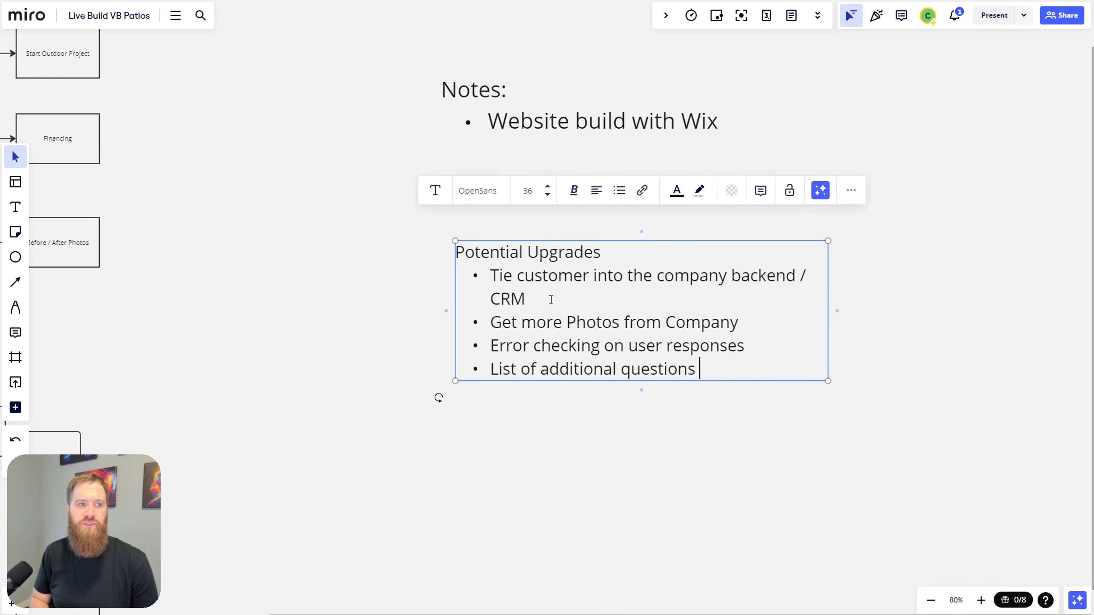
type("that contain infortm")
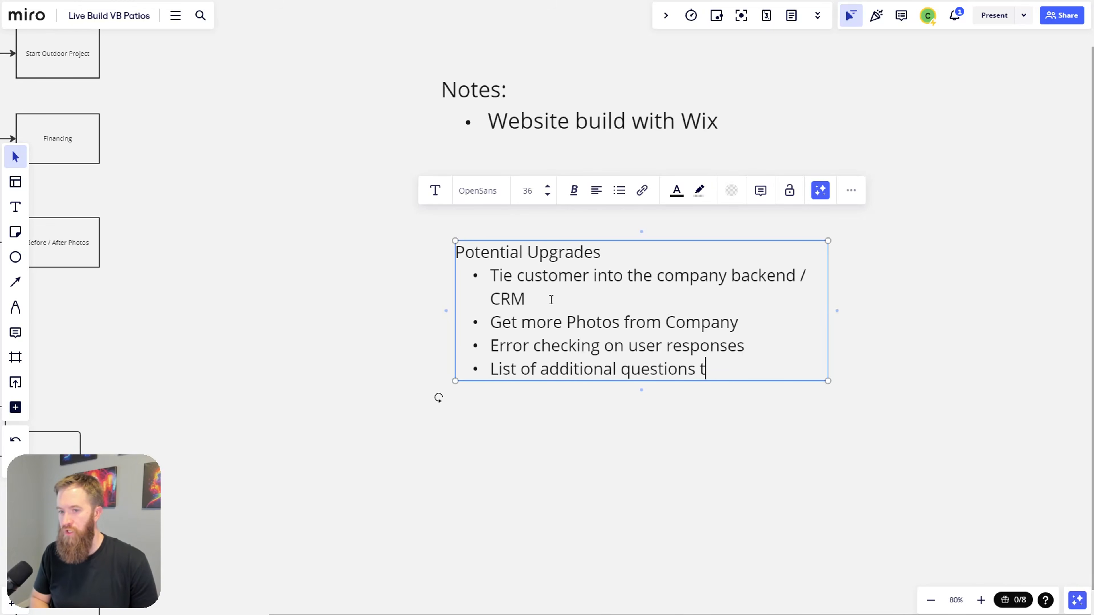
key("BackSpace")
key("BackSpace")
type("mation about the company")
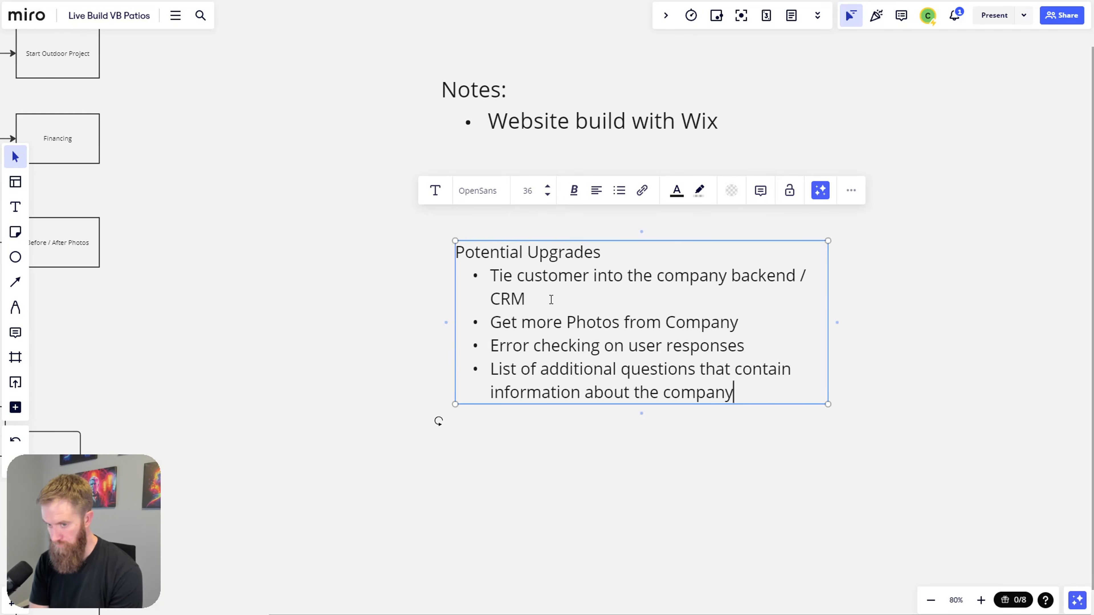
Step: Add a final bullet 'OpenAI Assistants API' to the Potential Upgrades list
key("Return")
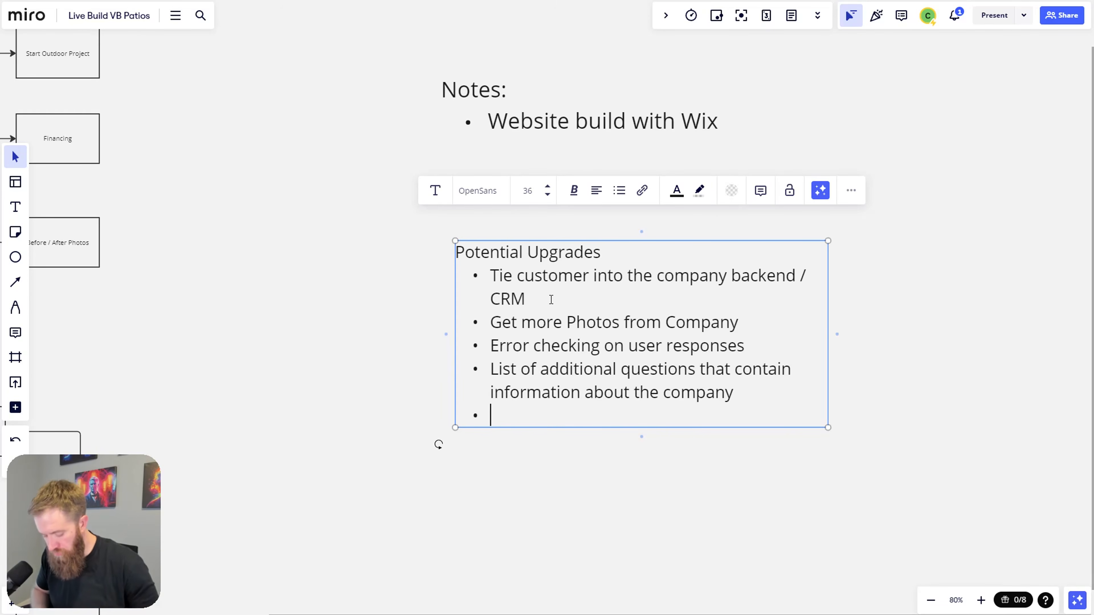
type("OpenAI A")
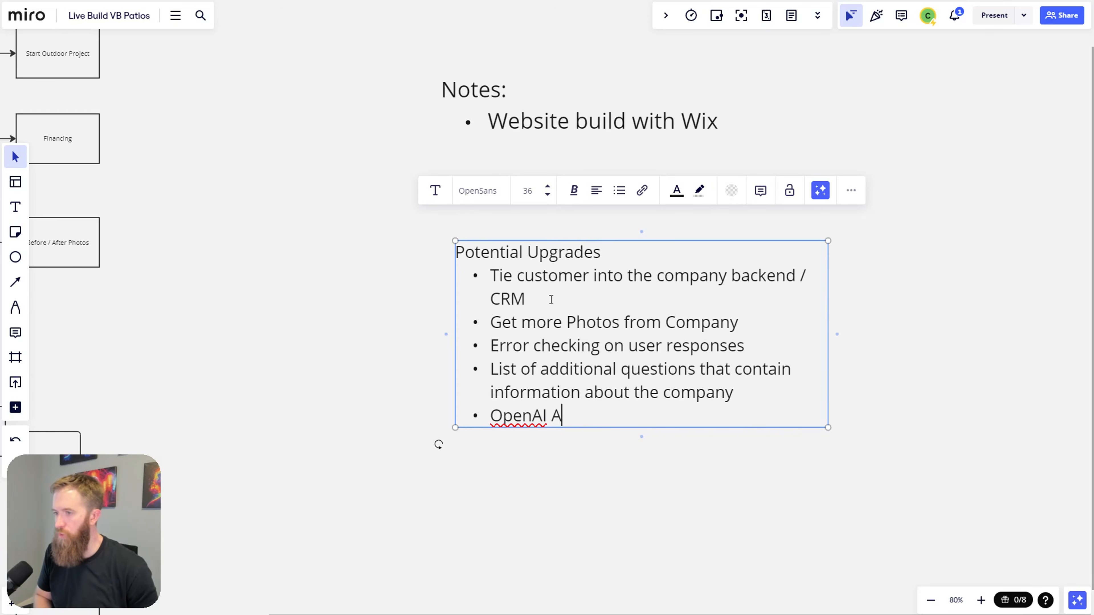
key("BackSpace")
type("Assistants API")
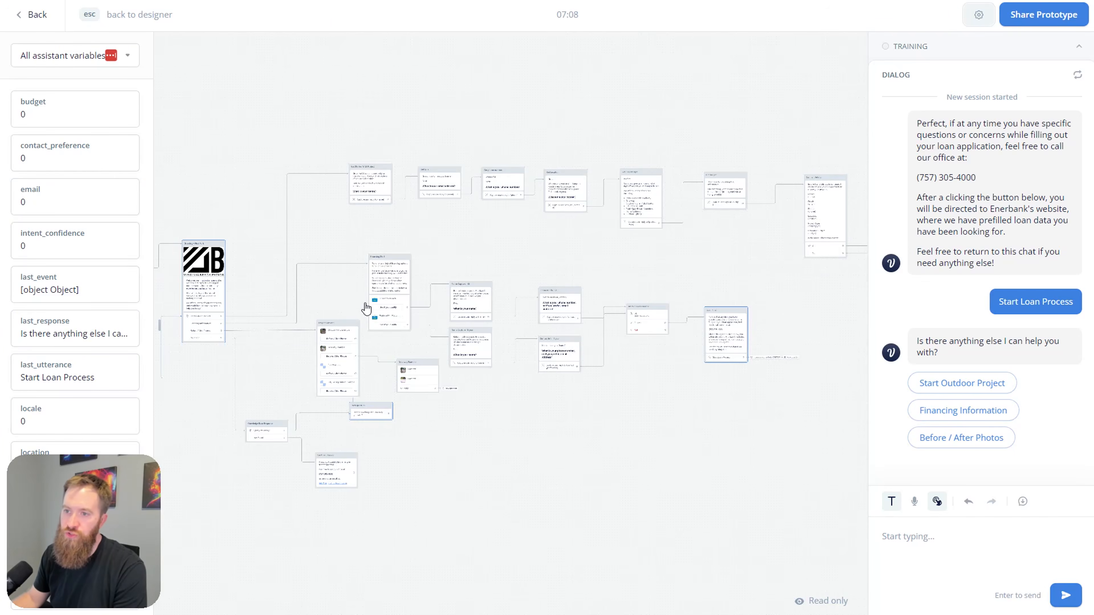
scroll(519, 288, "up", 5)
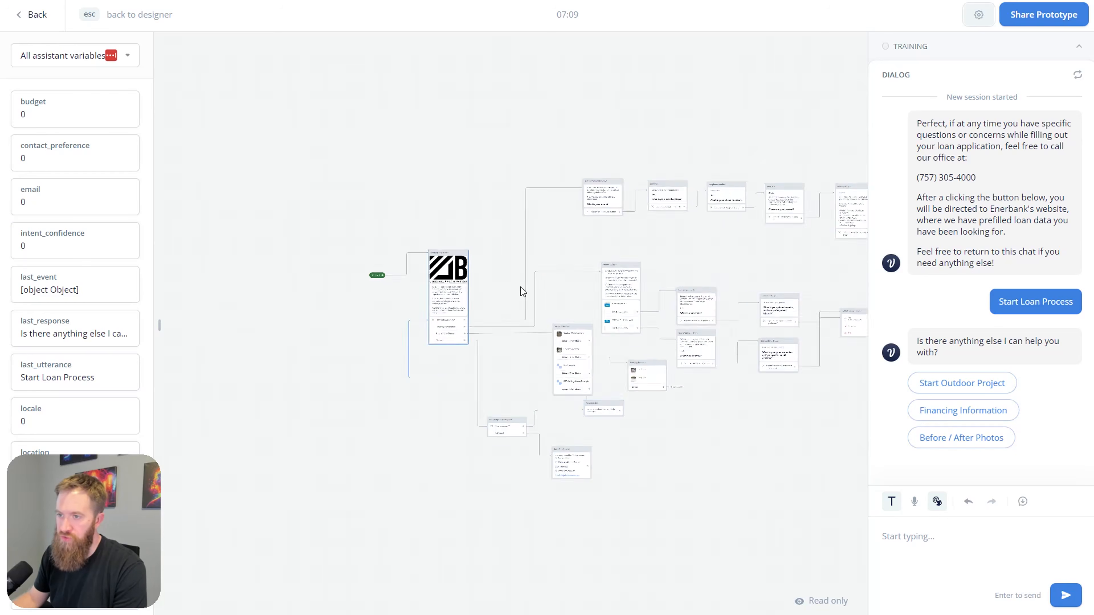
Step: Rerun the test, return to the designer, and open the shared prototype link in a new tab
key("Escape")
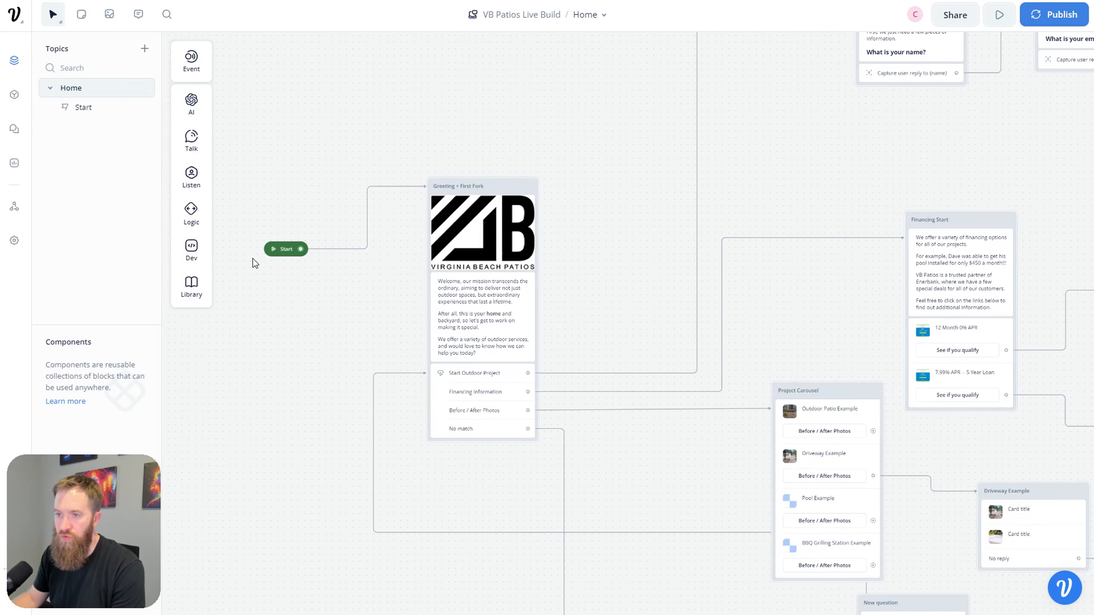
key("r")
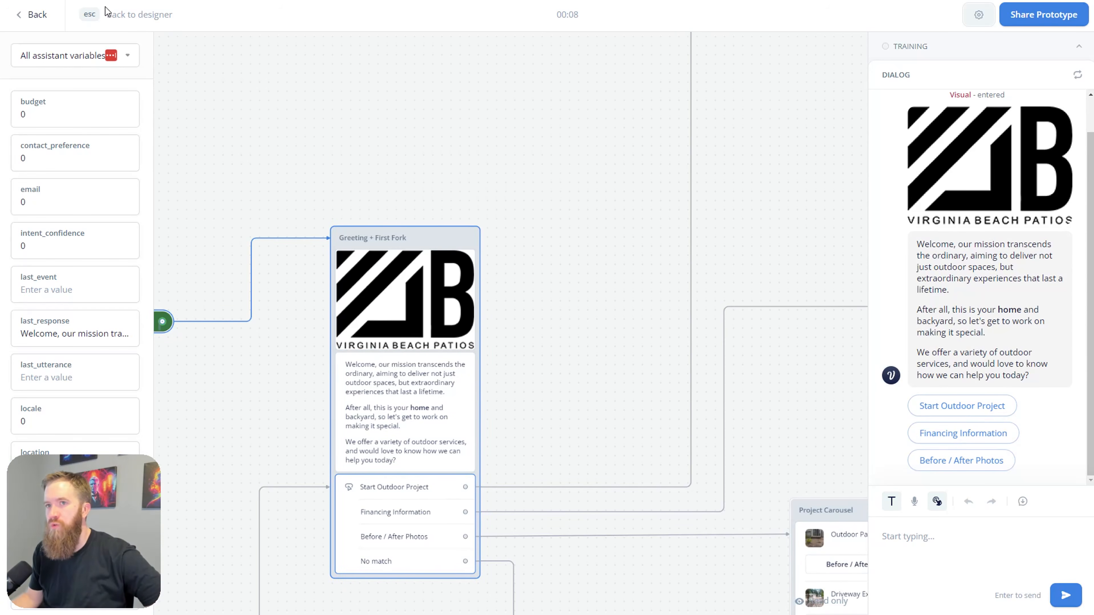
left_click(88, 18)
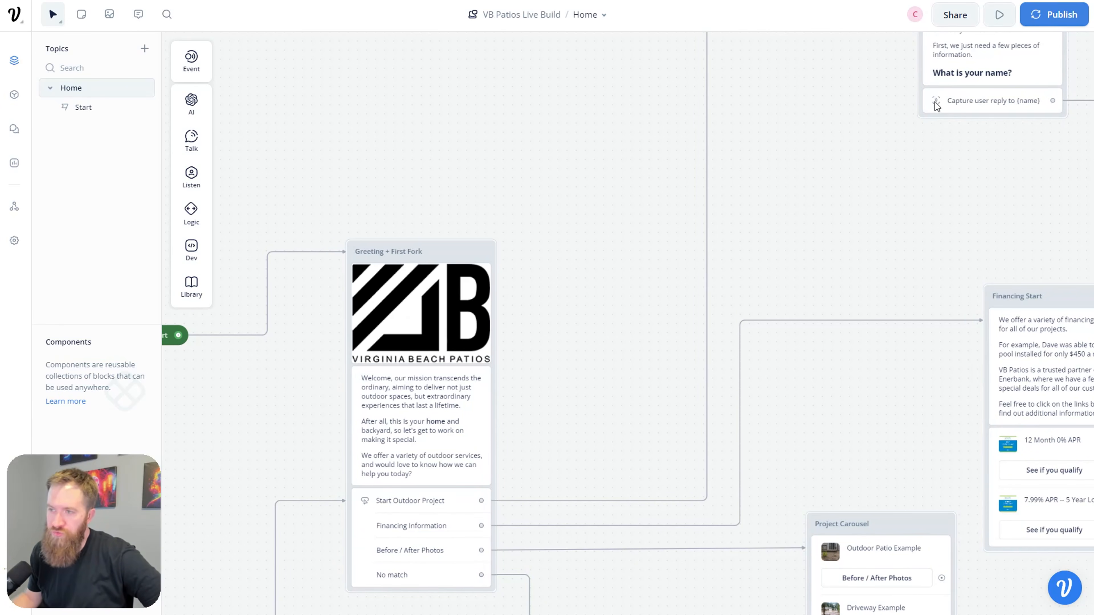
left_click(941, 23)
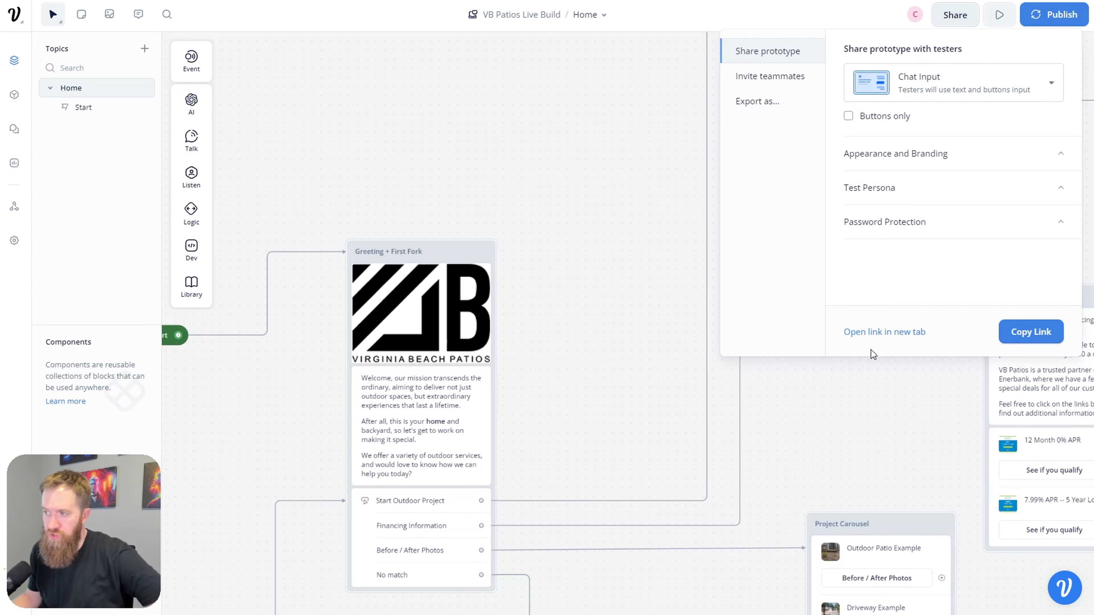
left_click(870, 337)
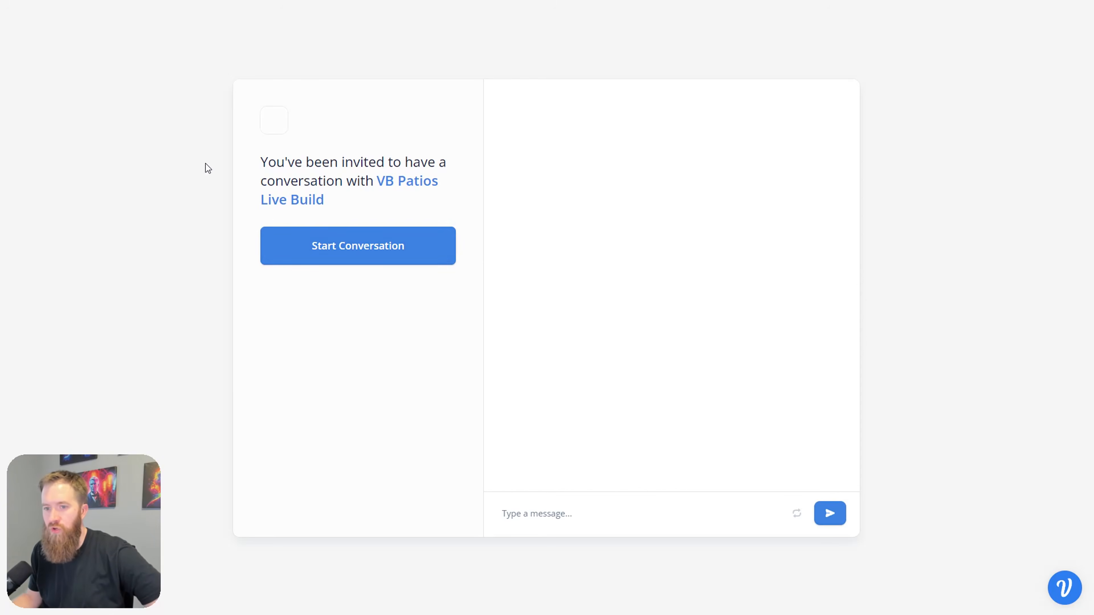
Step: Chat with the VB Patios agent, choose Financing Information, review the reply, then close the tab
left_click(357, 258)
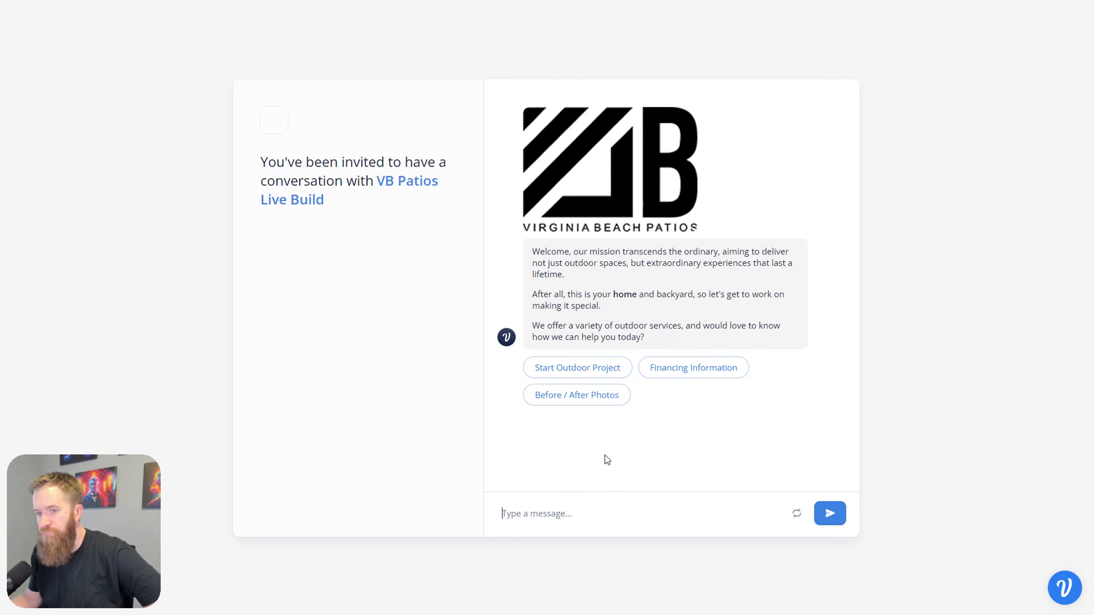
left_click(685, 370)
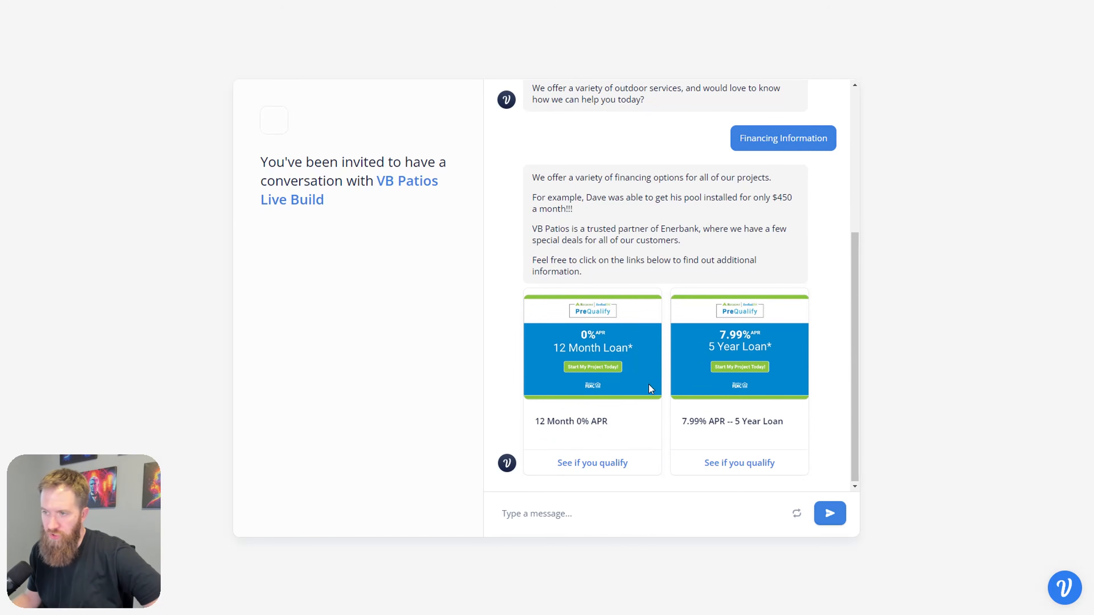
scroll(593, 442, "up", 5)
scroll(618, 417, "down", 5)
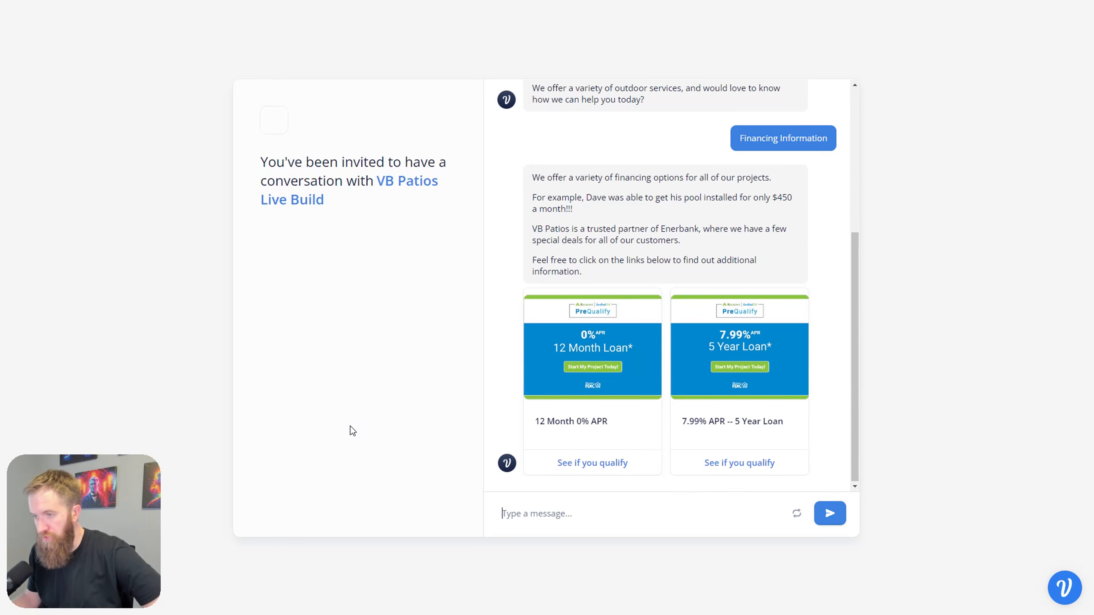
scroll(554, 447, "up", 2)
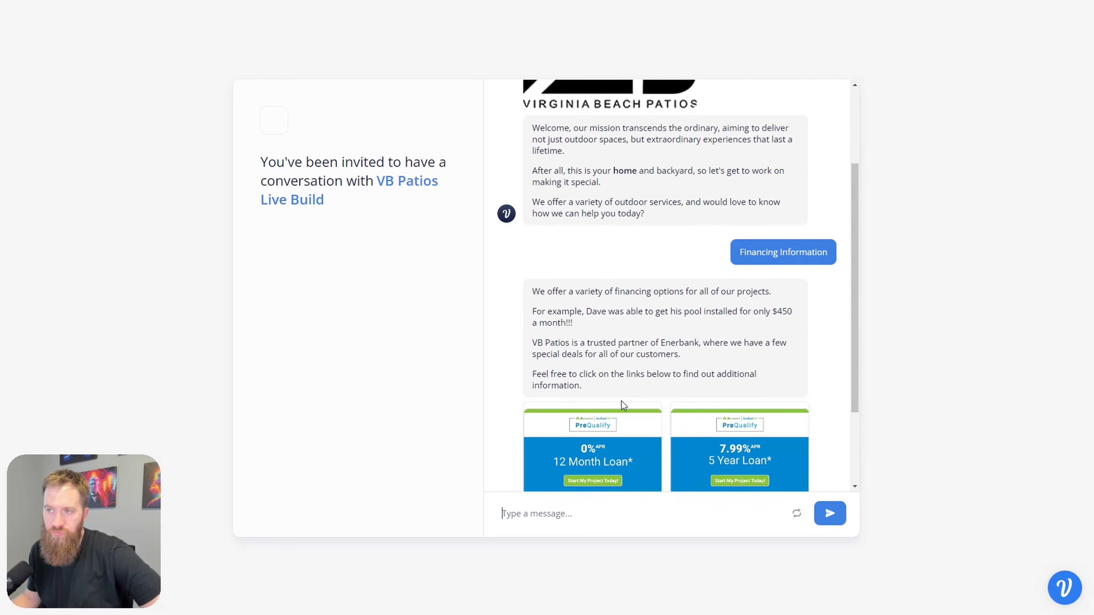
scroll(616, 431, "up", 2)
scroll(624, 334, "down", 3)
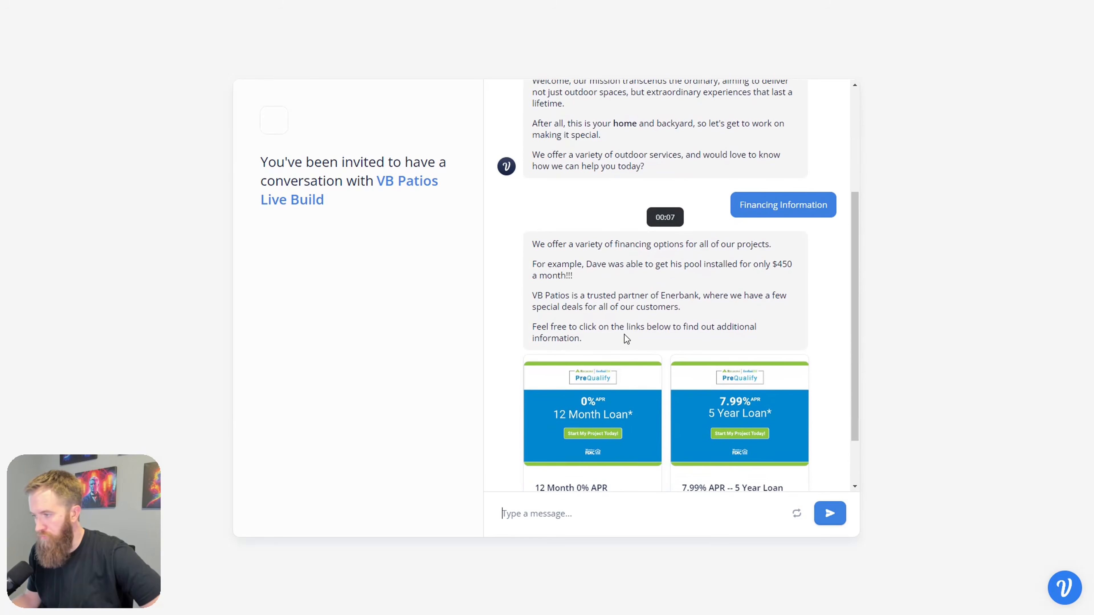
scroll(624, 334, "down", 2)
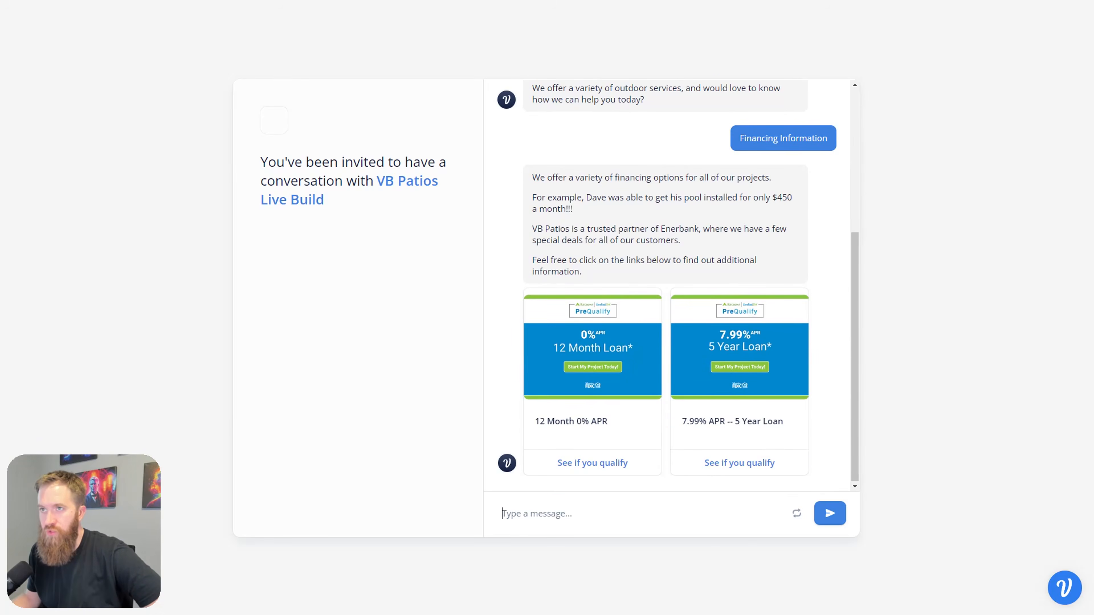
key("ctrl+w")
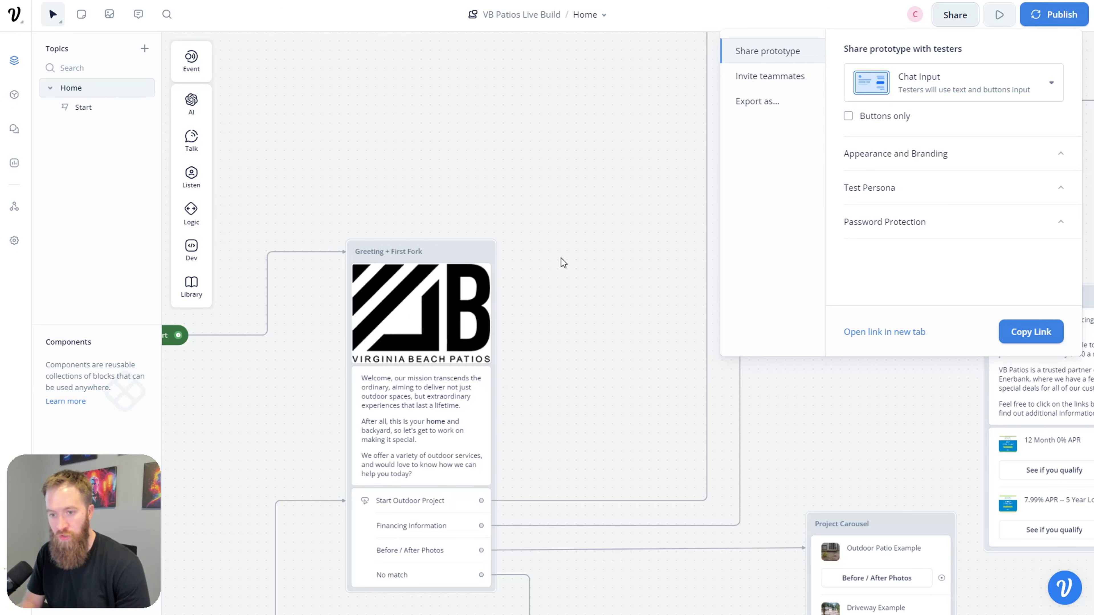
Step: Close the Share prototype popover and scroll through the VB Patios flow
left_click(560, 258)
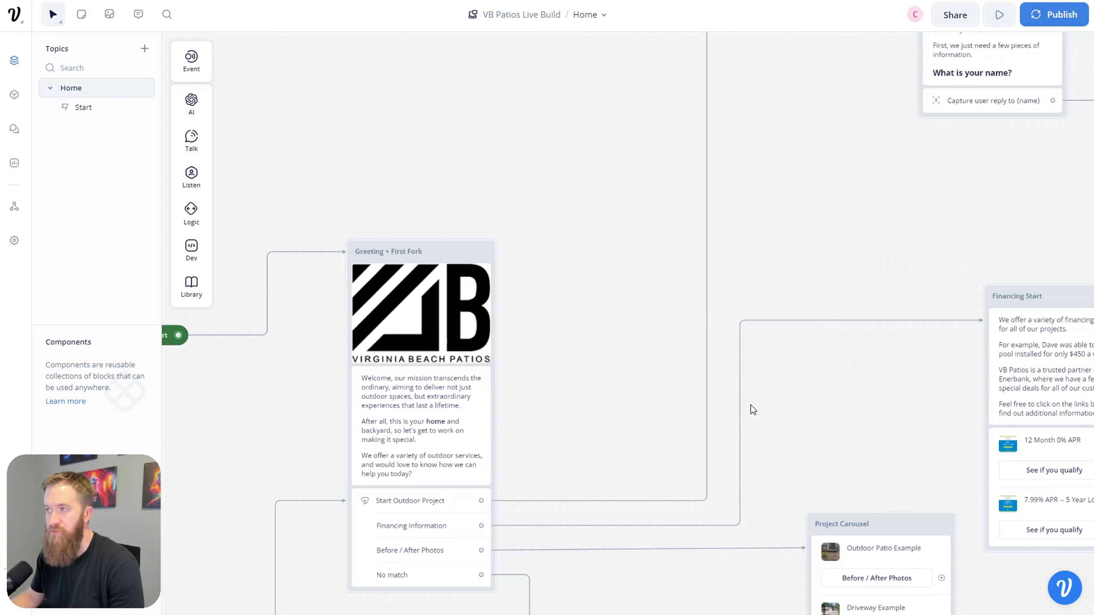
scroll(732, 402, "down", 2)
scroll(602, 399, "down", 1)
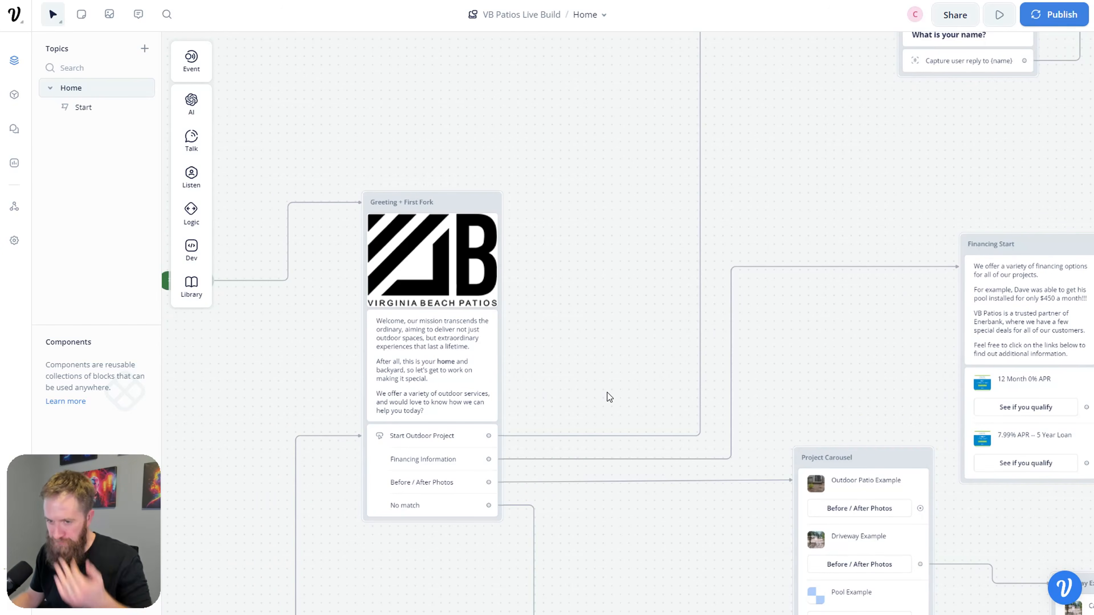
scroll(609, 392, "down", 3)
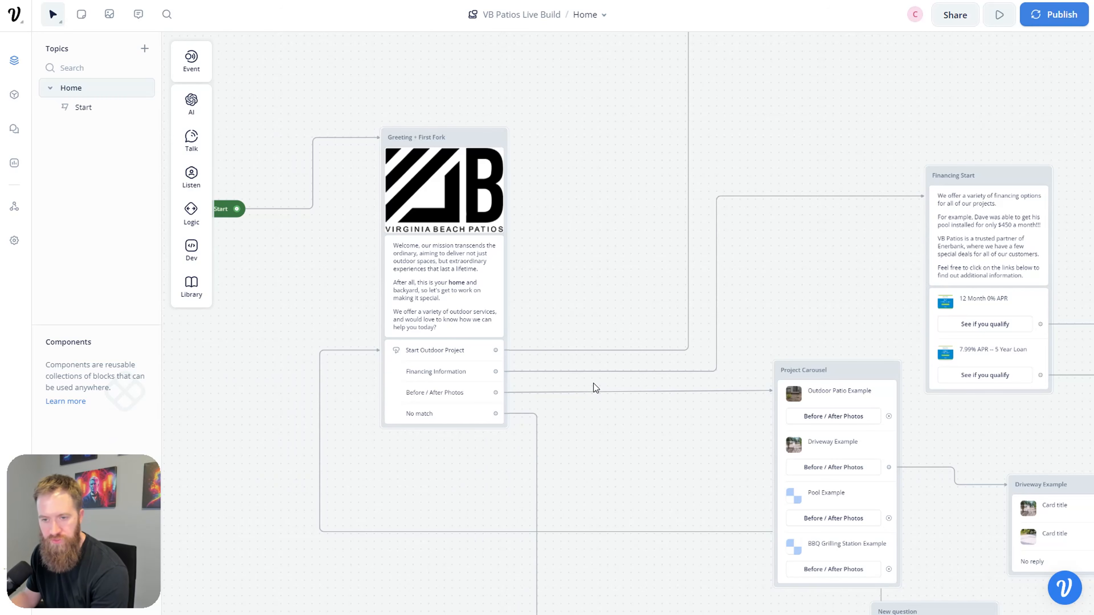
scroll(621, 334, "down", 2)
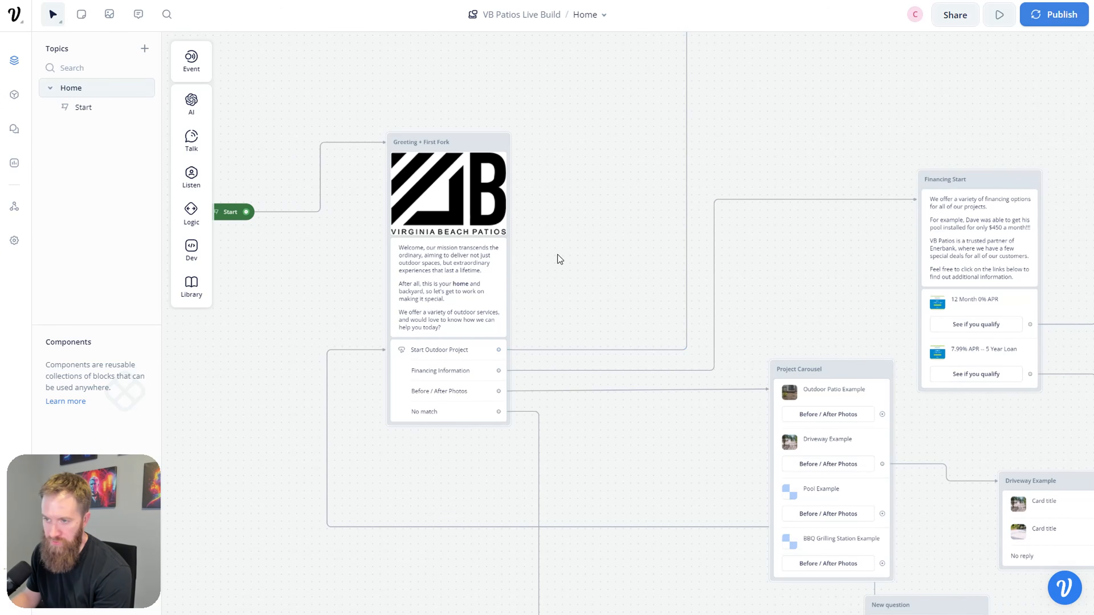
scroll(548, 262, "up", 3)
scroll(630, 346, "down", 3)
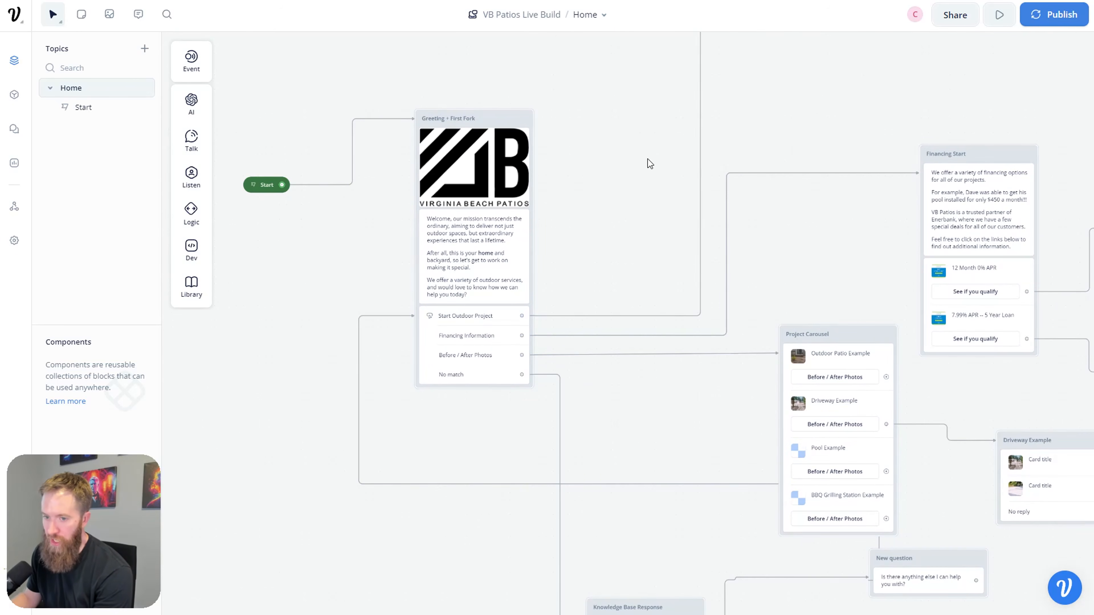
Step: Pan the canvas to review the Get Started With Project and Get Email blocks
left_click_drag(648, 158, 611, 275)
left_click_drag(723, 218, 657, 245)
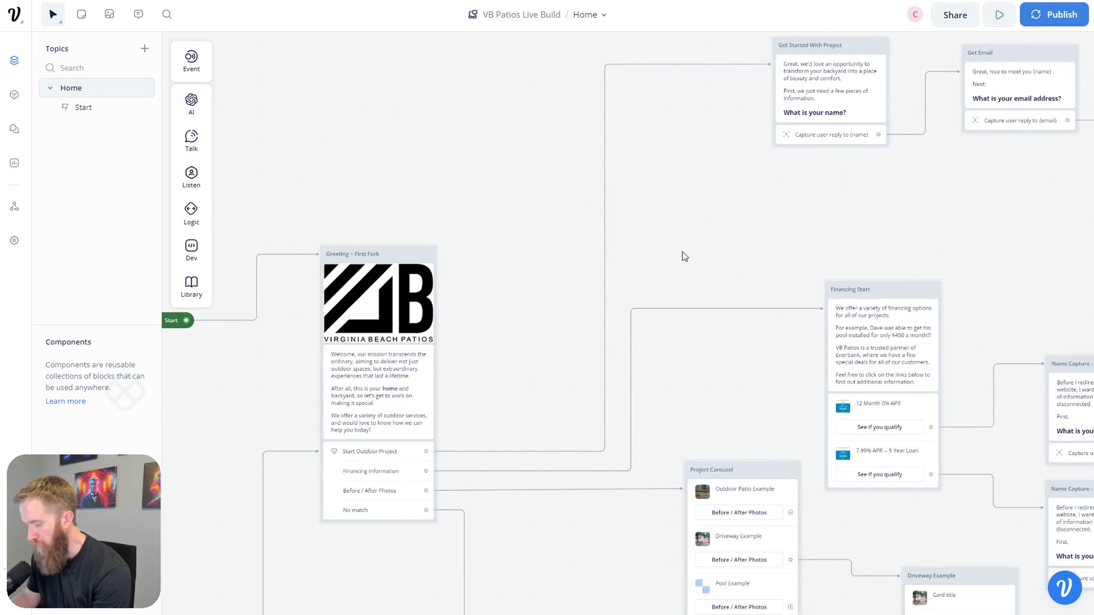
scroll(711, 266, "right", 10)
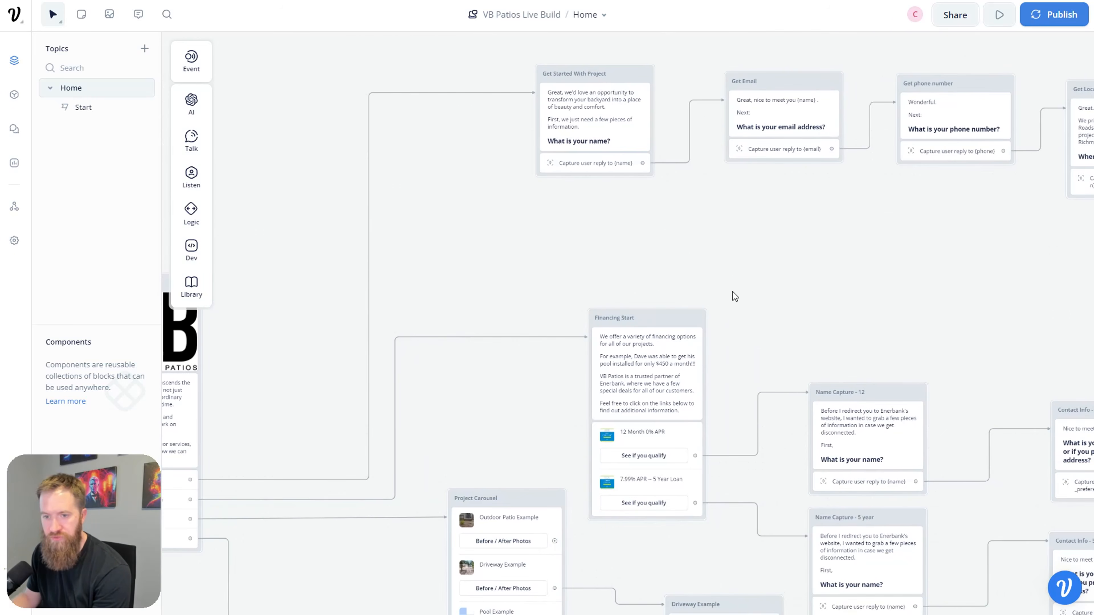
scroll(746, 319, "right", 6)
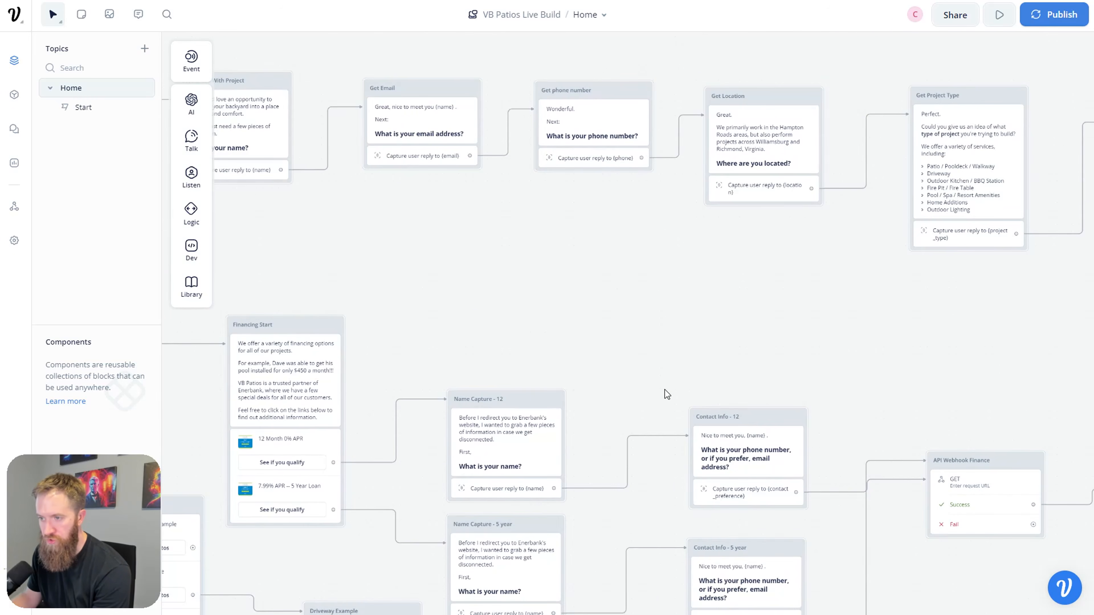
scroll(666, 395, "right", 2)
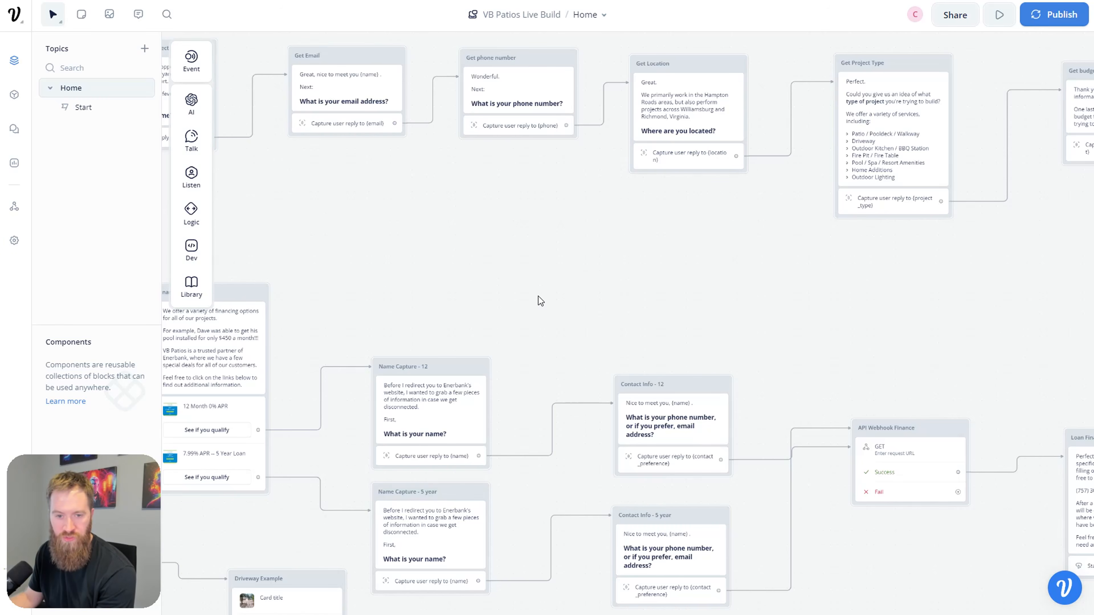
scroll(484, 264, "left", 5)
scroll(484, 264, "up", 2)
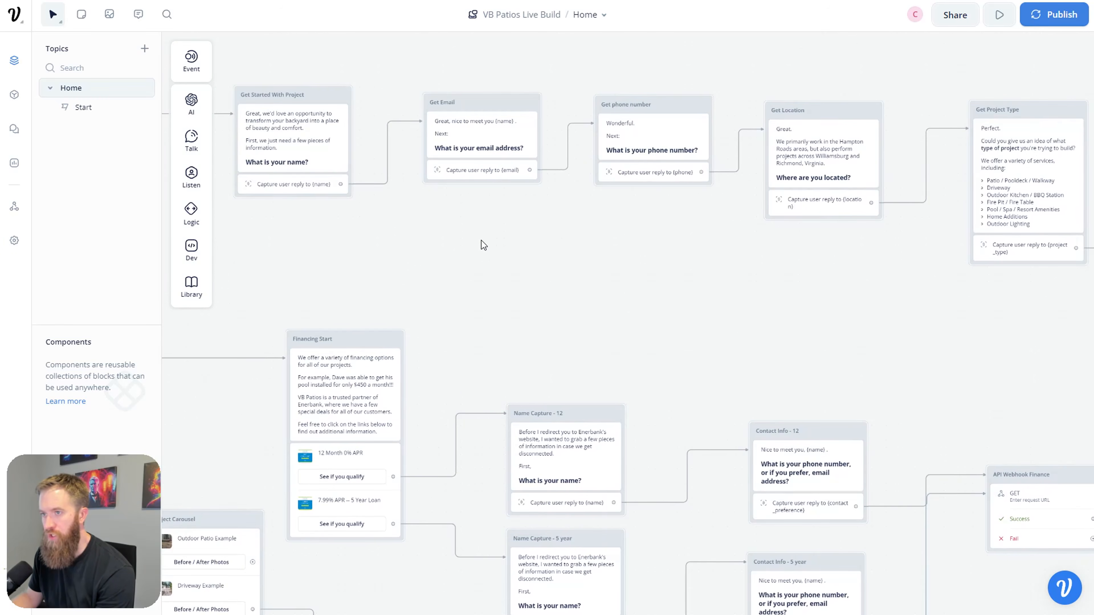
scroll(481, 241, "left", 5)
scroll(589, 257, "up", 1)
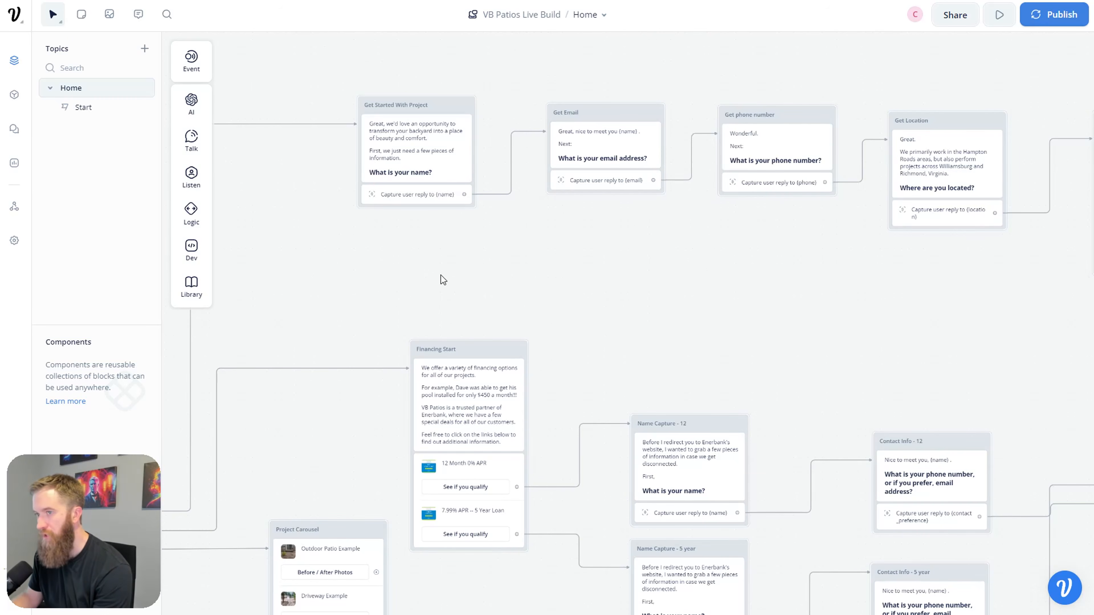
left_click_drag(443, 279, 522, 285)
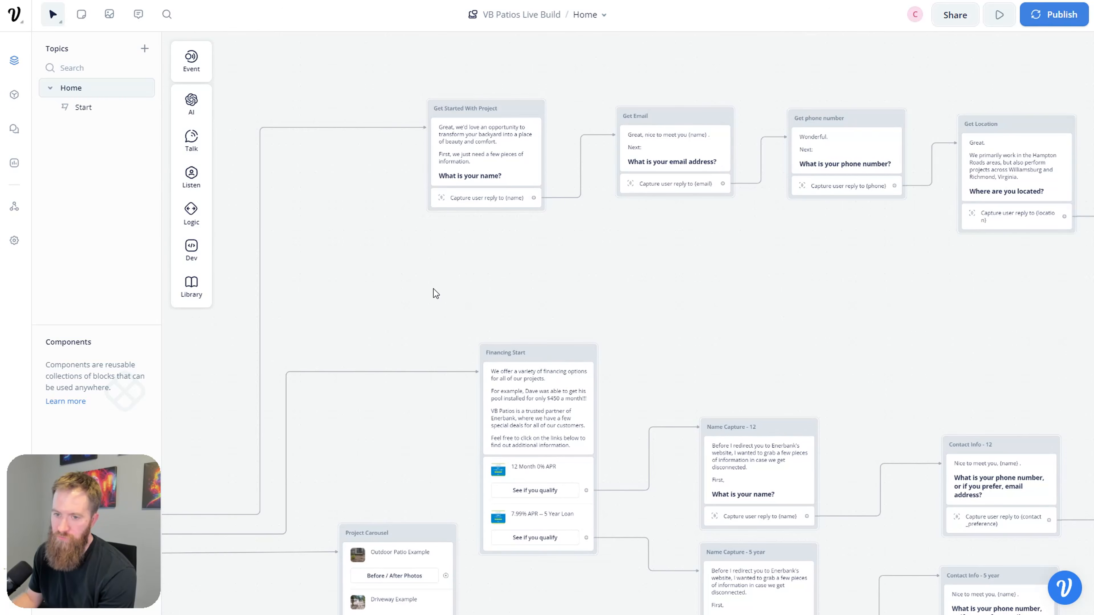
left_click_drag(434, 289, 589, 279)
left_click_drag(311, 282, 380, 282)
left_click_drag(409, 395, 611, 238)
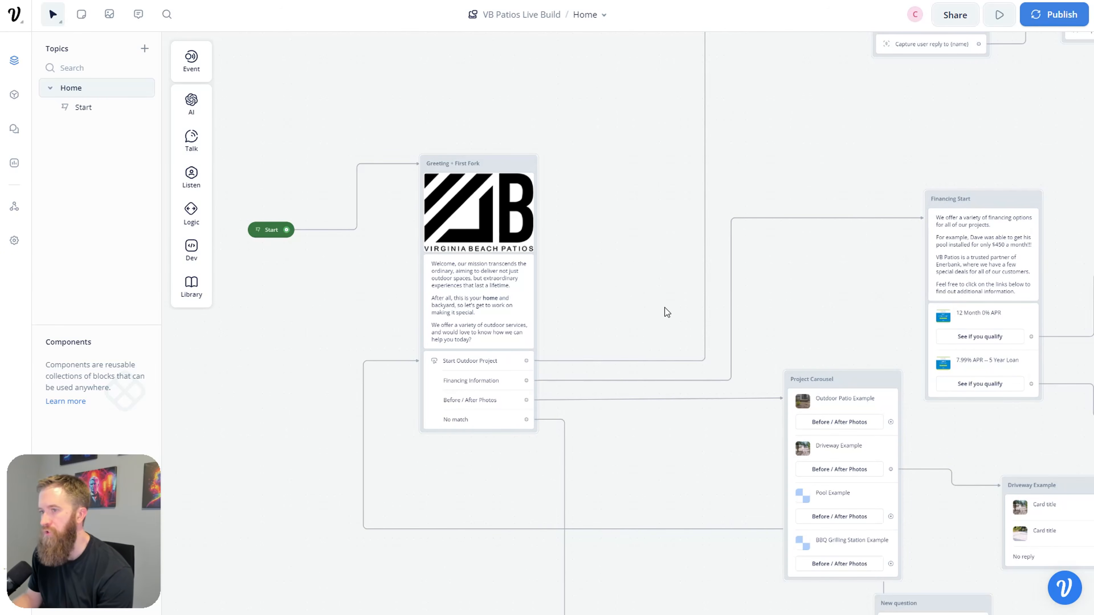
scroll(637, 298, "right", 2)
scroll(637, 297, "down", 1)
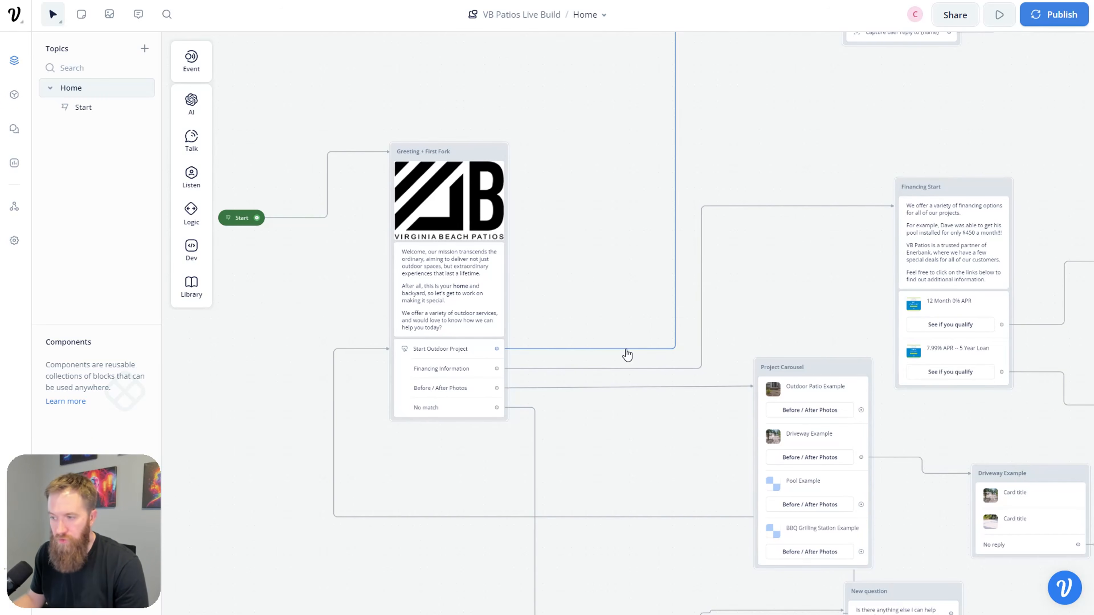
scroll(653, 446, "up", 1)
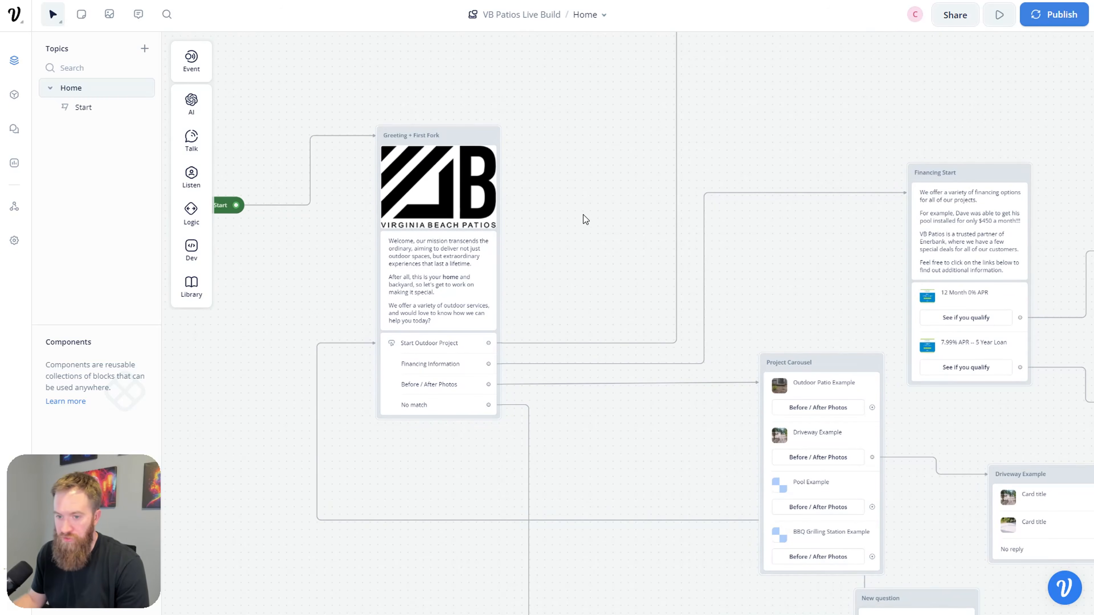
left_click_drag(587, 218, 600, 235)
scroll(601, 258, "down", 1)
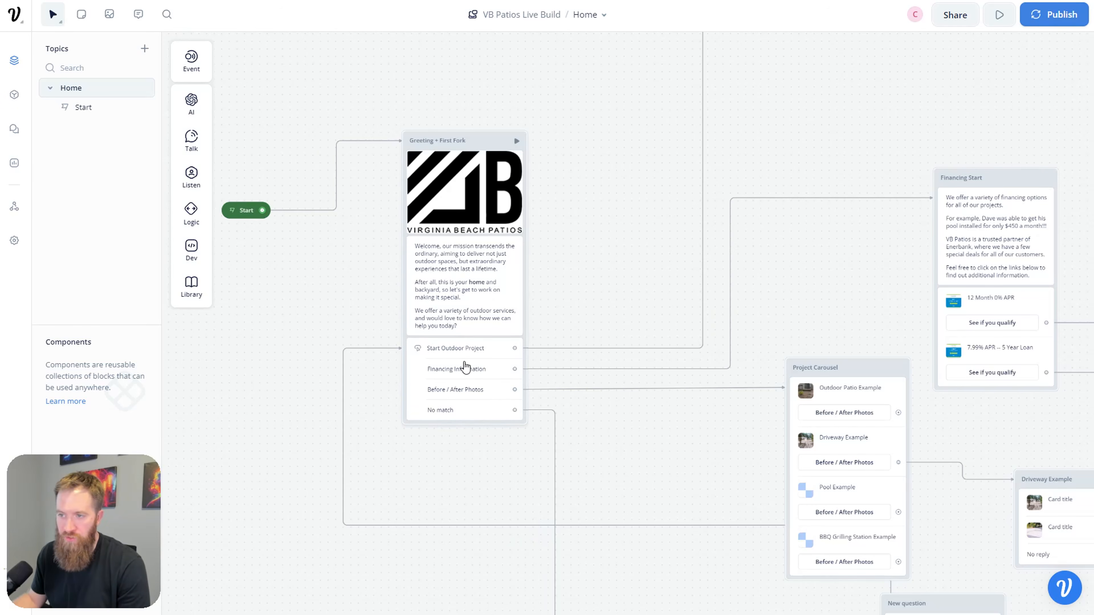
scroll(612, 268, "up", 4)
scroll(659, 244, "right", 4)
scroll(646, 268, "right", 8)
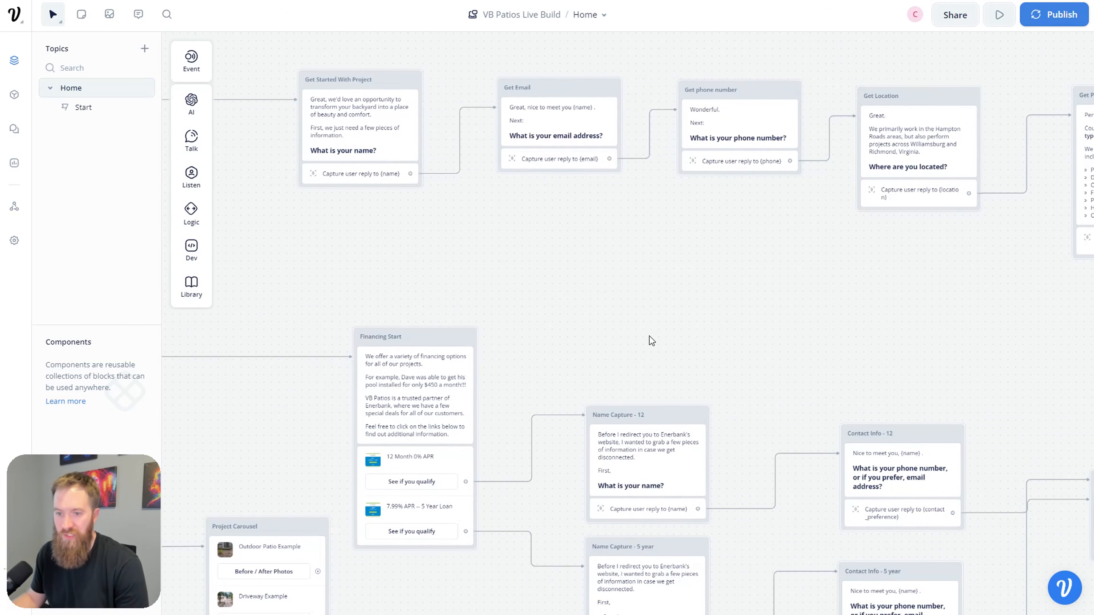
scroll(677, 336, "right", 3)
scroll(676, 337, "down", 2)
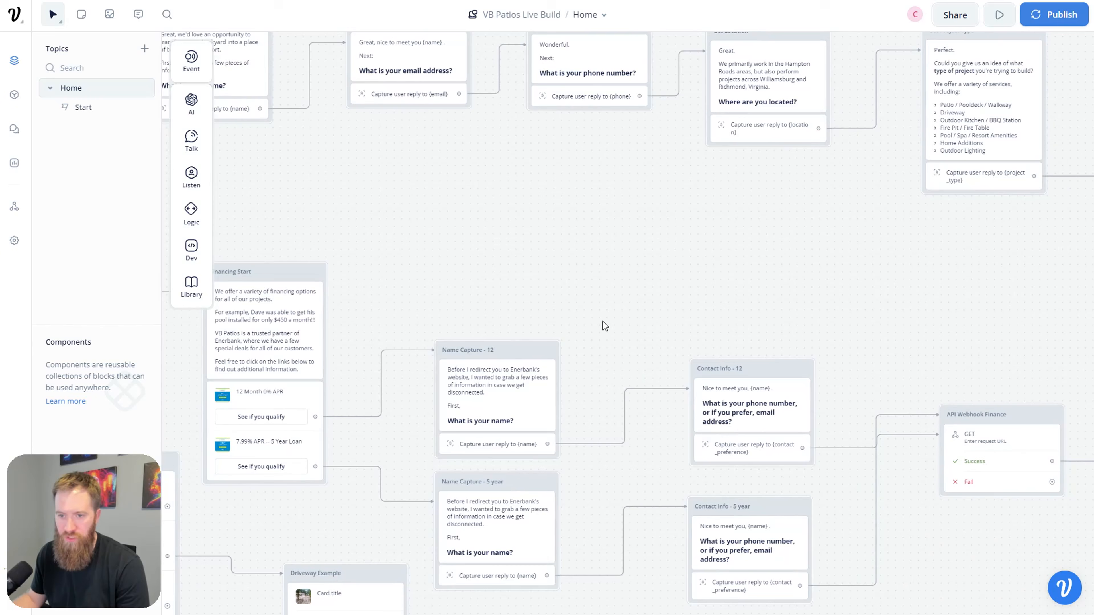